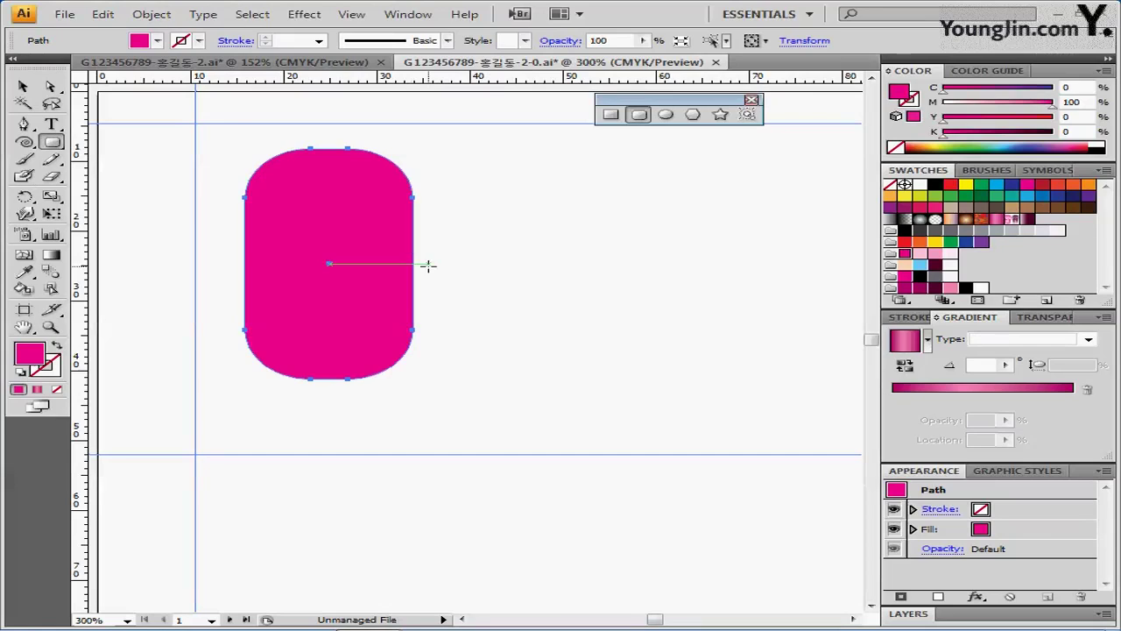
Taper the magenta rounded rectangle by scaling only its lower anchor points horizontally inward, and deselect it
left_click(50, 86)
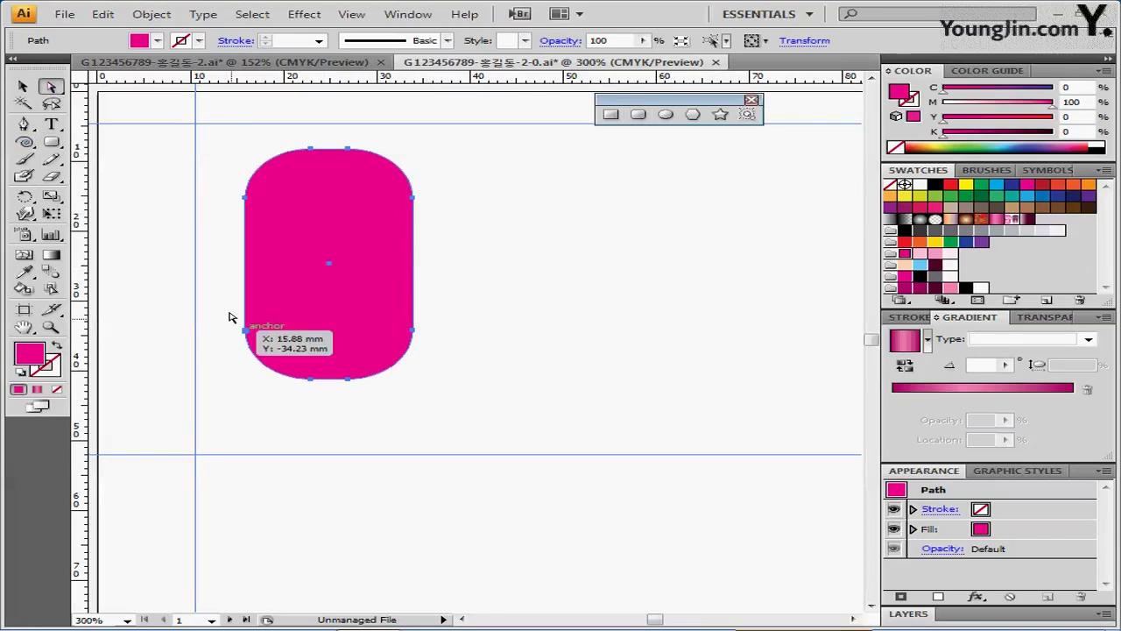
left_click_drag(222, 302, 446, 420)
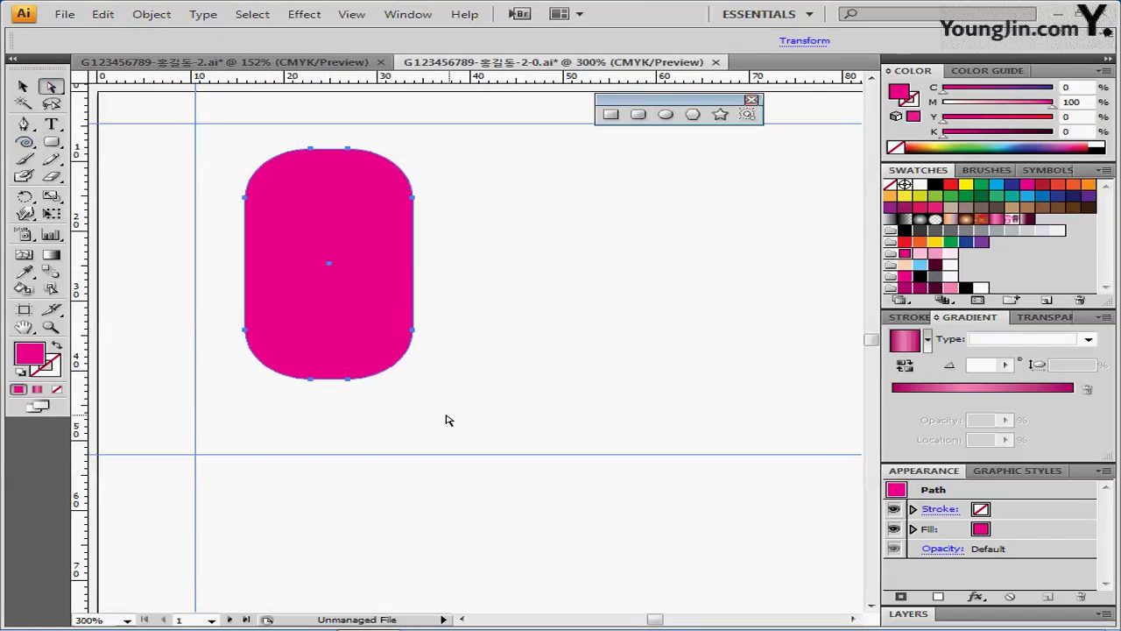
left_click(51, 198)
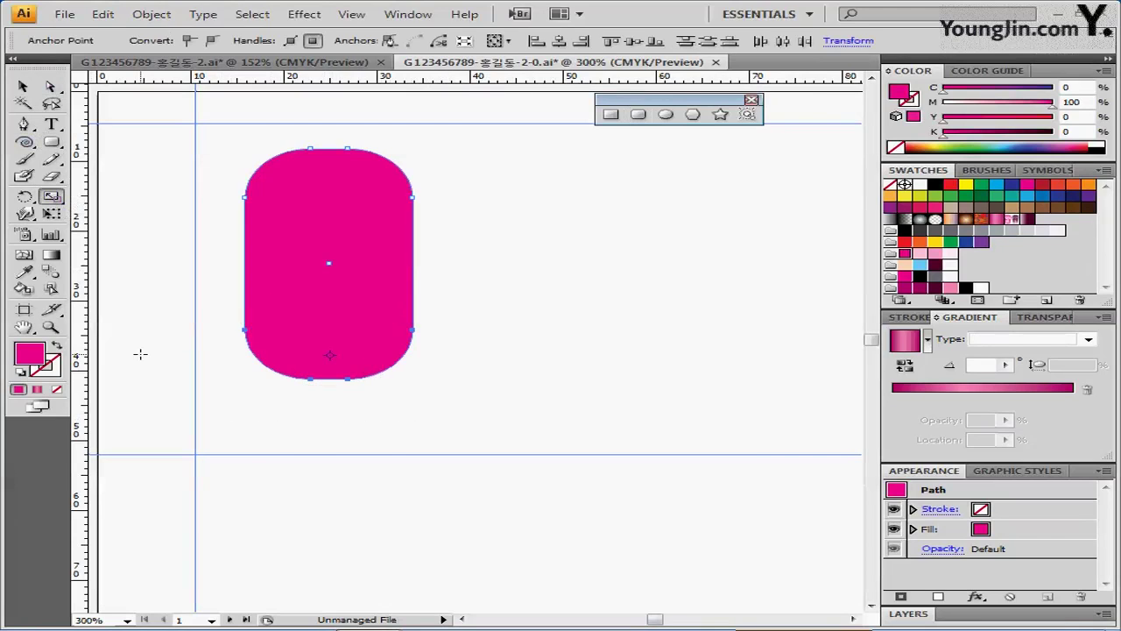
left_click_drag(140, 354, 183, 356)
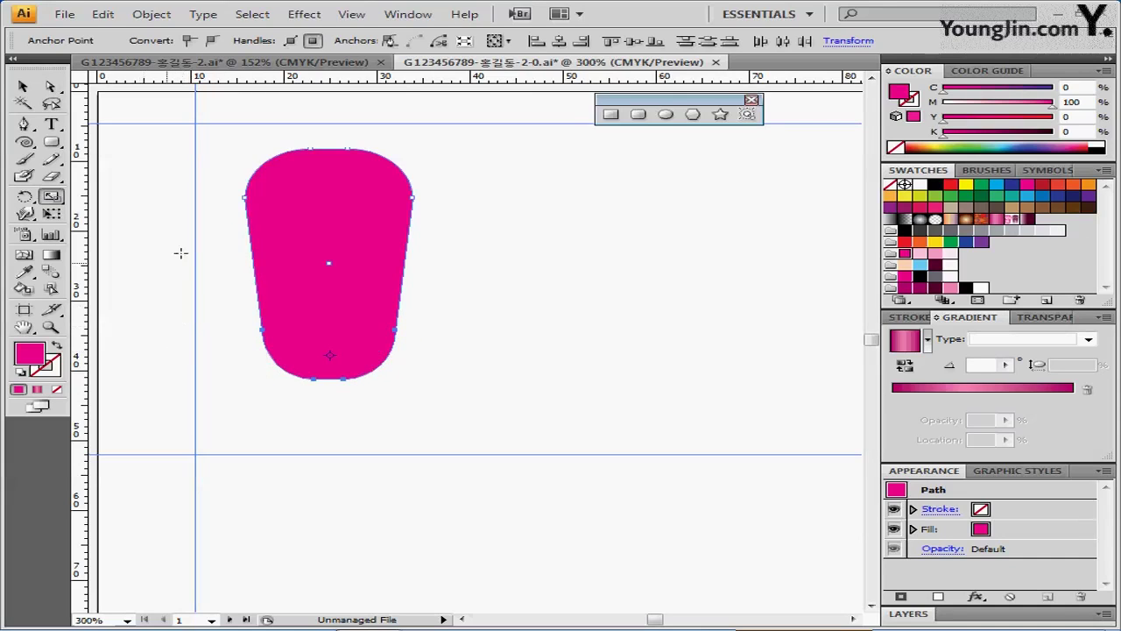
key("ctrl+shift+a")
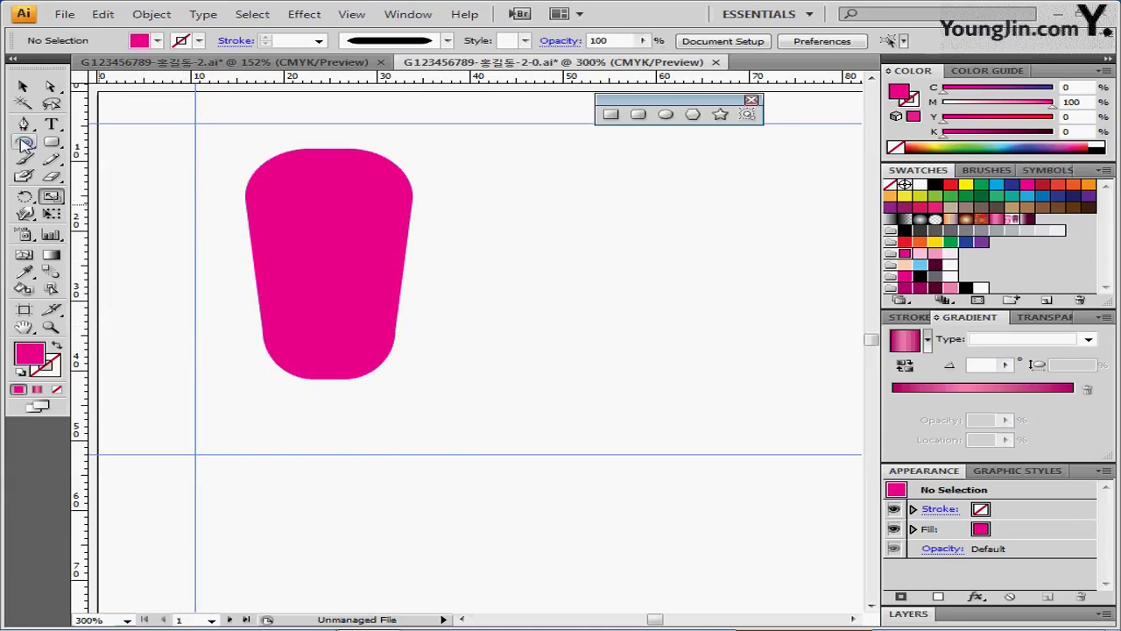
Create a spiral to the right of the tapered shape with a 6 mm radius, 80% decay and 8 segments
left_click(24, 144)
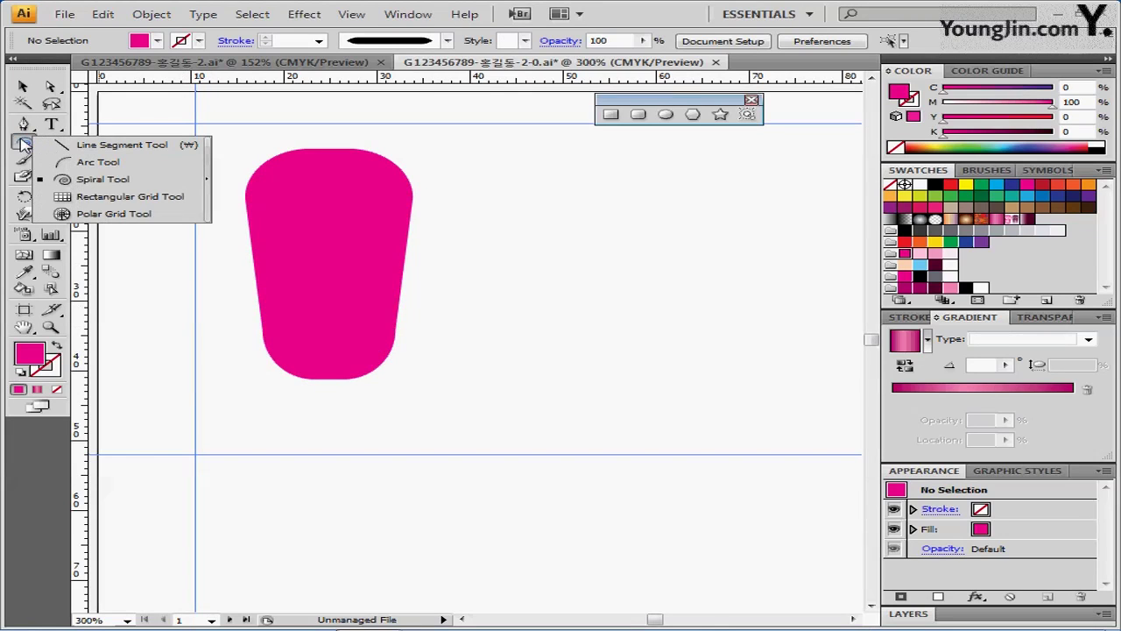
left_click(96, 181)
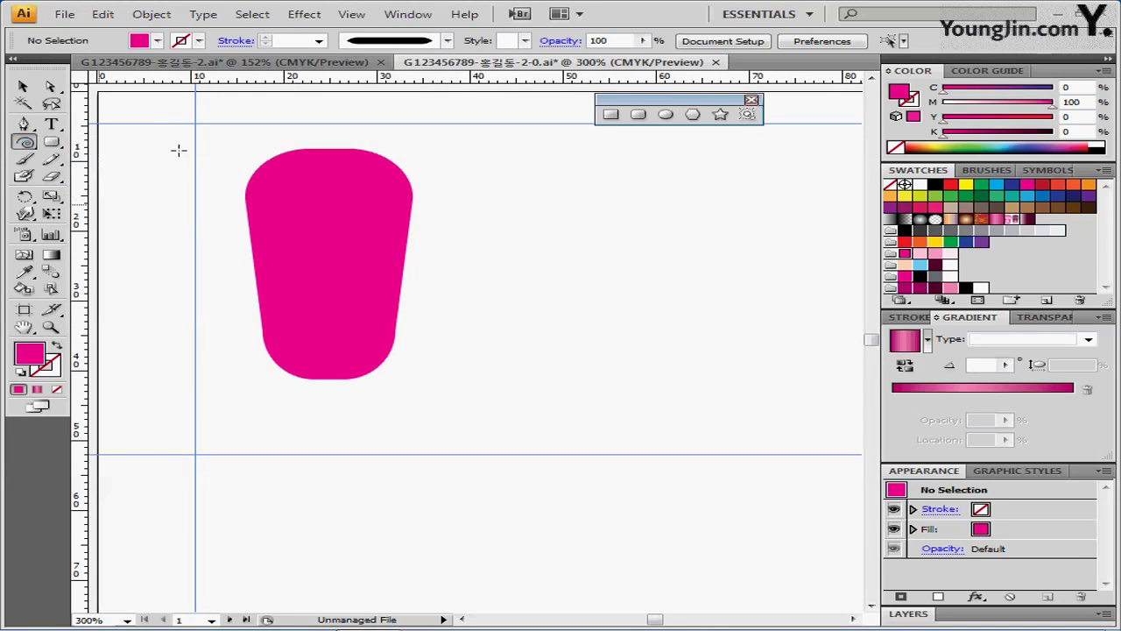
left_click(501, 173)
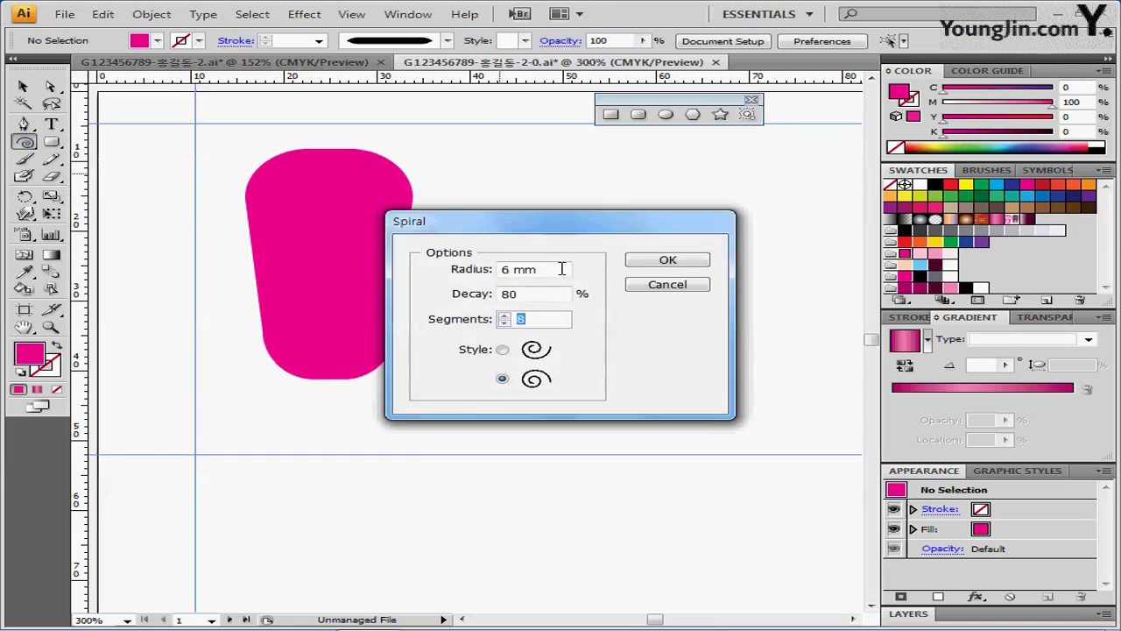
left_click(562, 318)
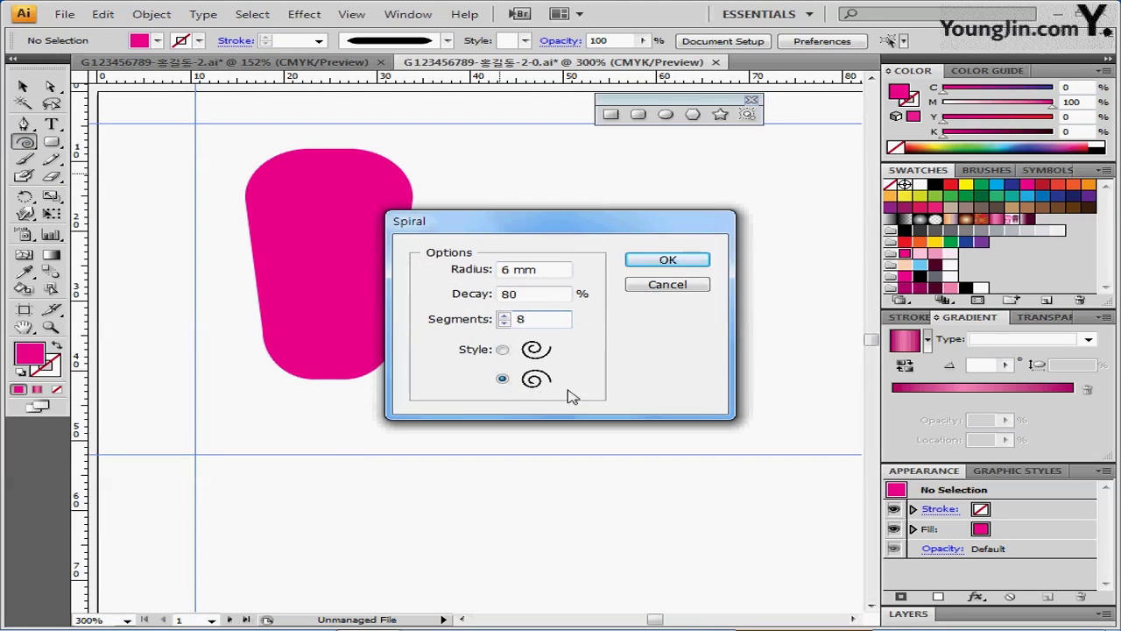
left_click(666, 260)
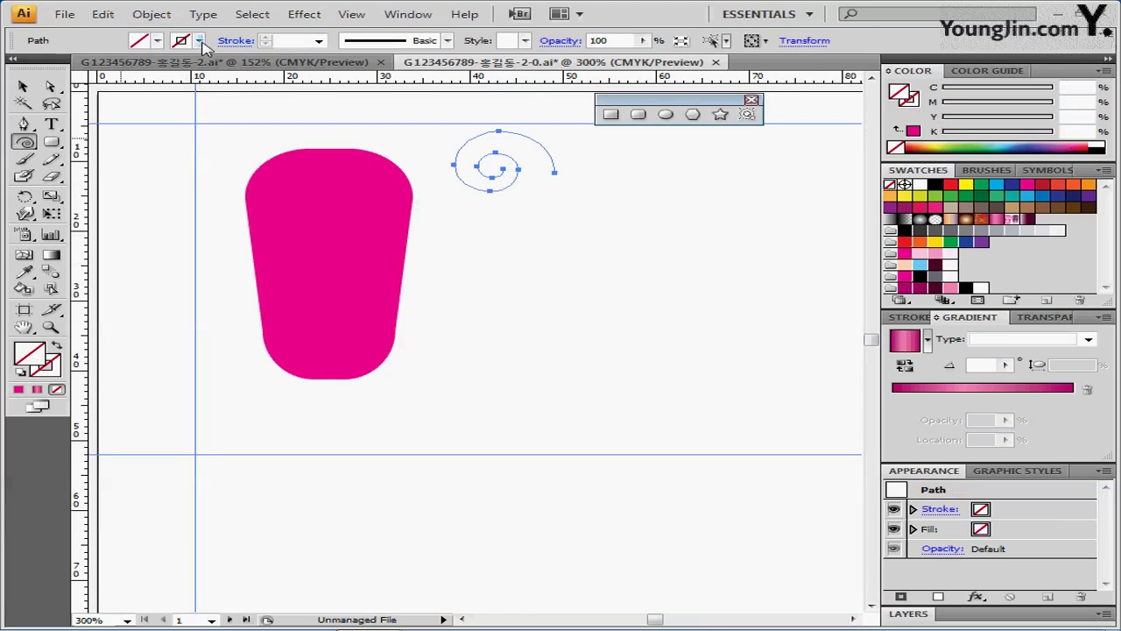
Give the spiral a black 0.25 pt stroke with the Tapered Stroke brush and expand its appearance
left_click(200, 41)
left_click(53, 57)
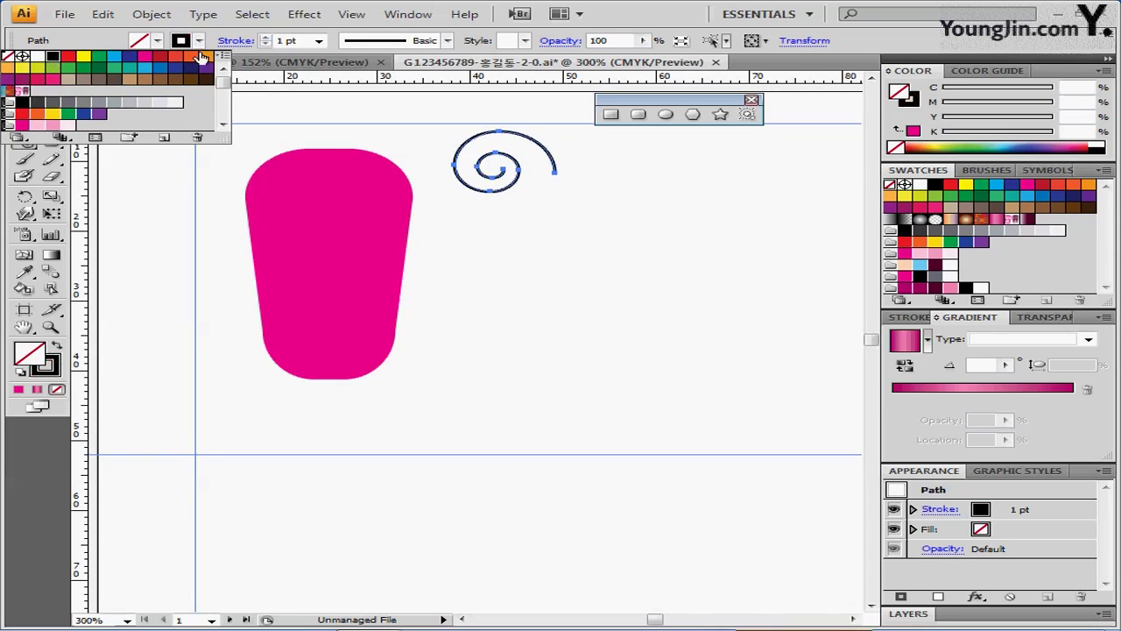
left_click(445, 41)
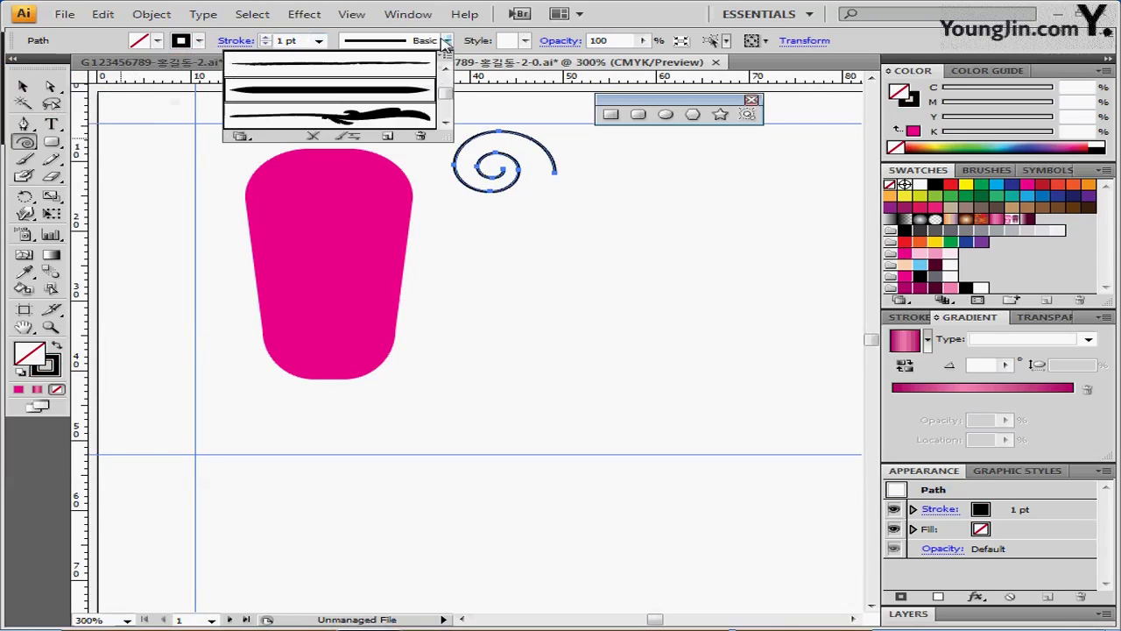
left_click(307, 94)
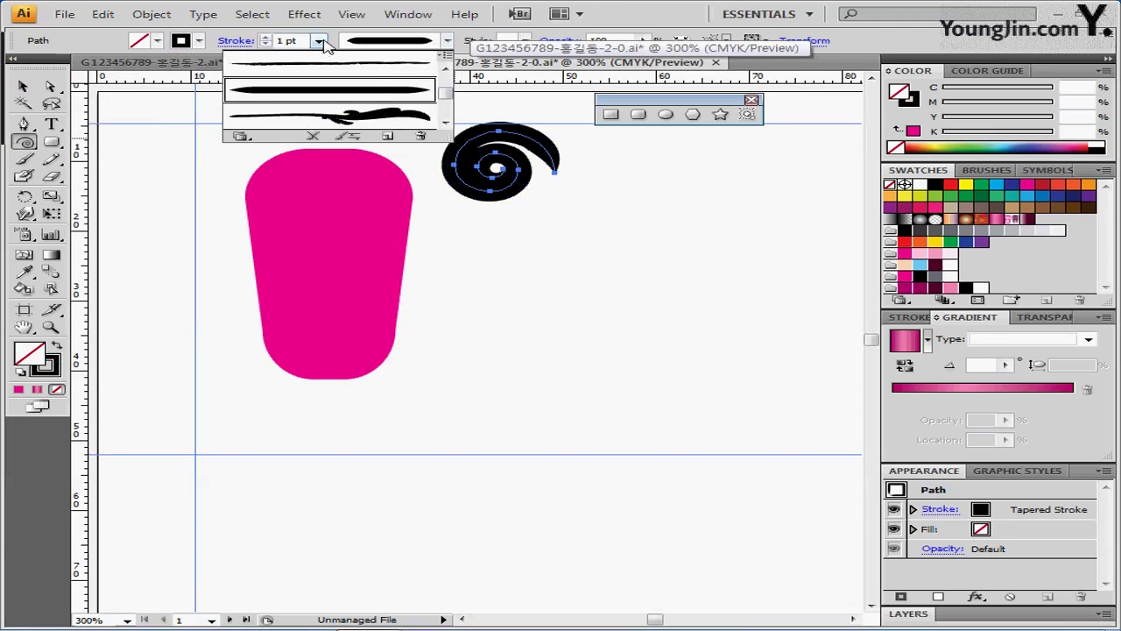
left_click(321, 41)
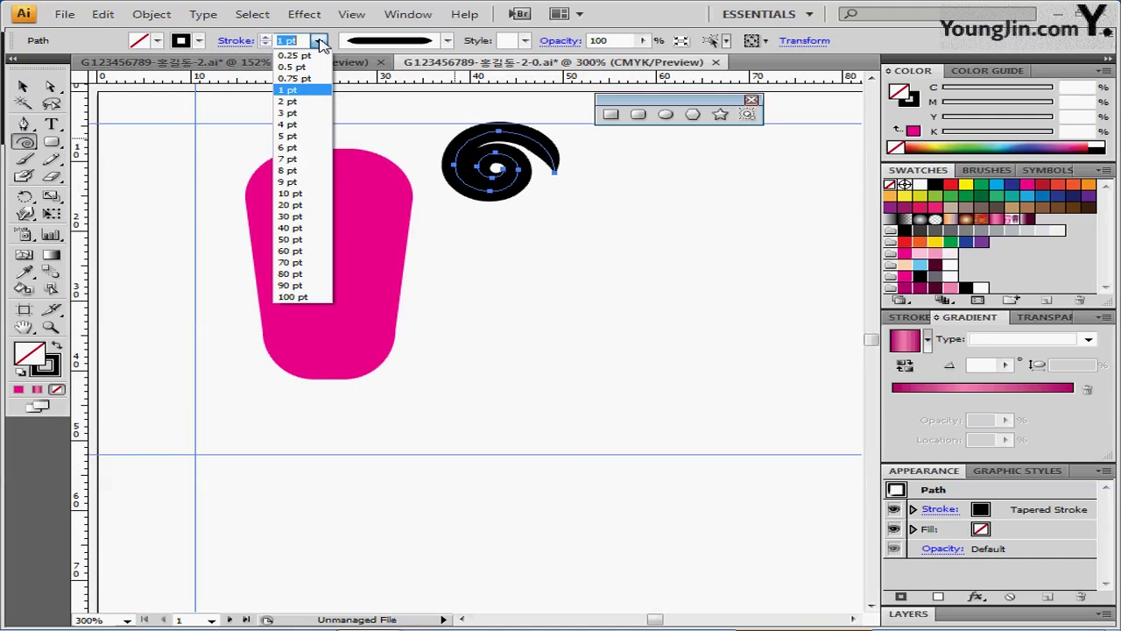
left_click(298, 55)
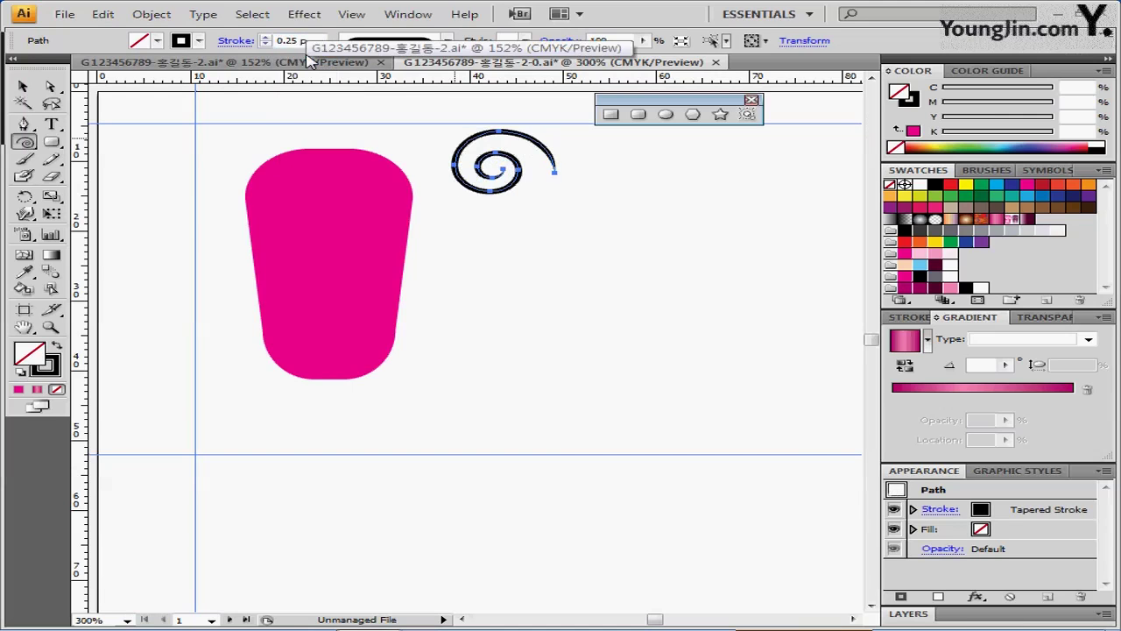
left_click(154, 16)
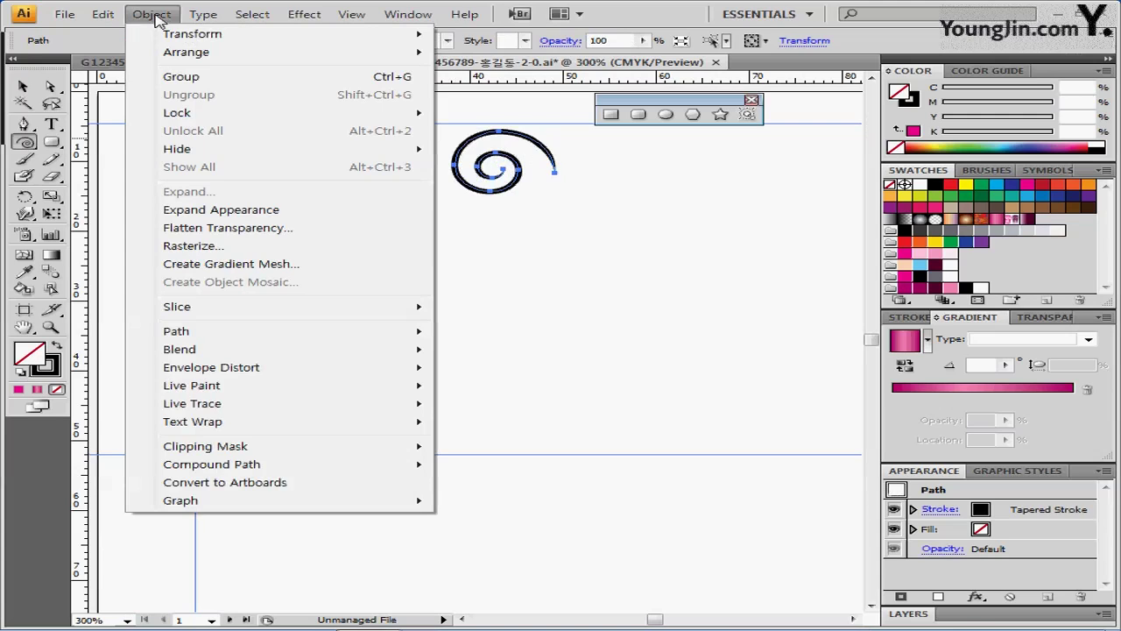
left_click(264, 211)
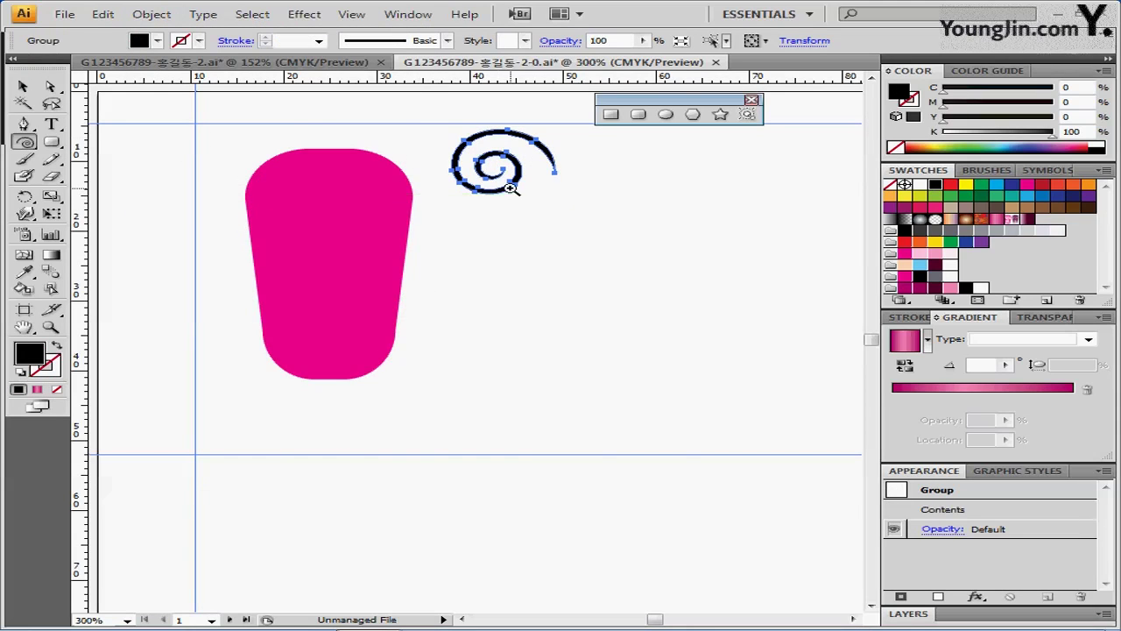
Rotate the expanded spiral clockwise by about a quarter turn so its outer tail ends at its underside, and deselect it
left_click(523, 218, "ctrl")
scroll(513, 213, "down", 3)
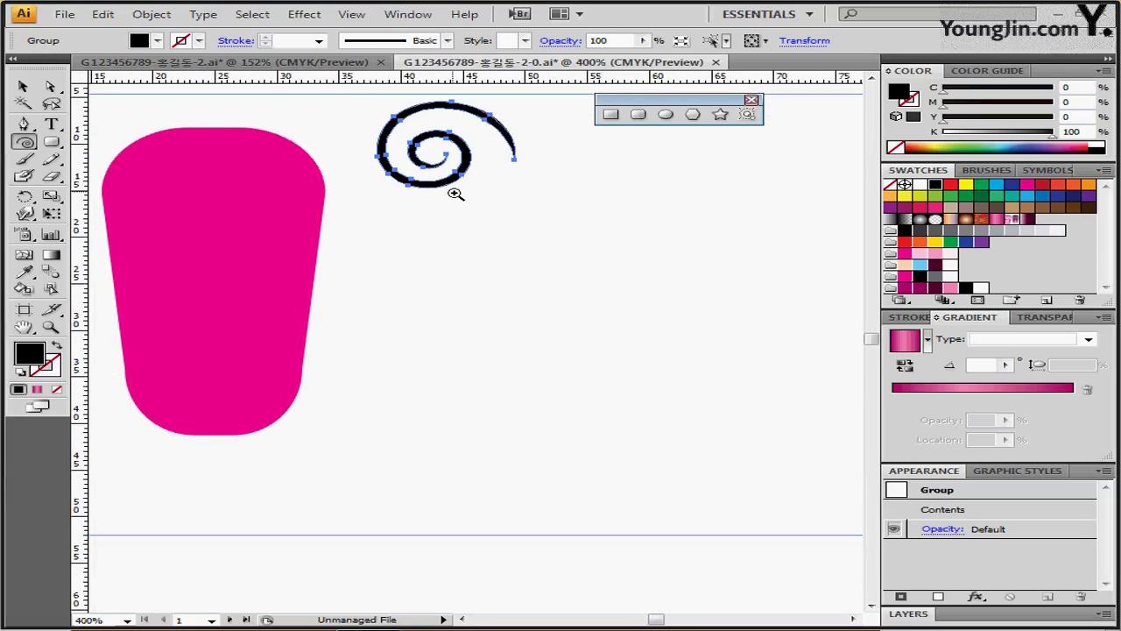
left_click(459, 196, "ctrl")
left_click_drag(500, 274, 540, 192)
left_click(25, 196)
double_click(24, 197)
left_click(537, 300)
left_click(661, 289)
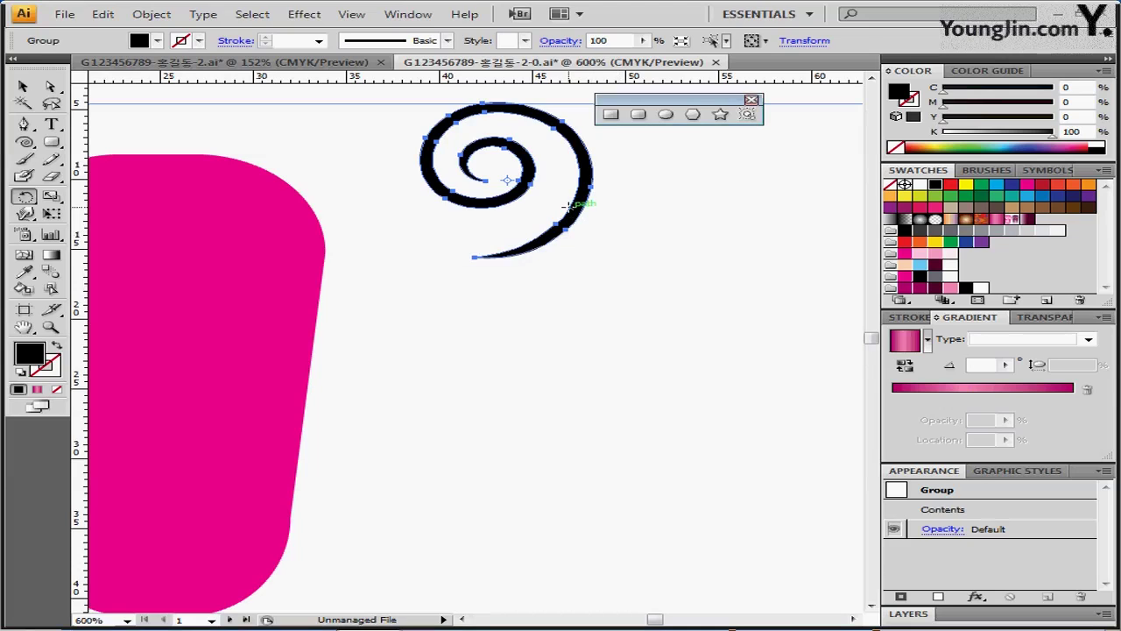
key("ctrl+shift+a")
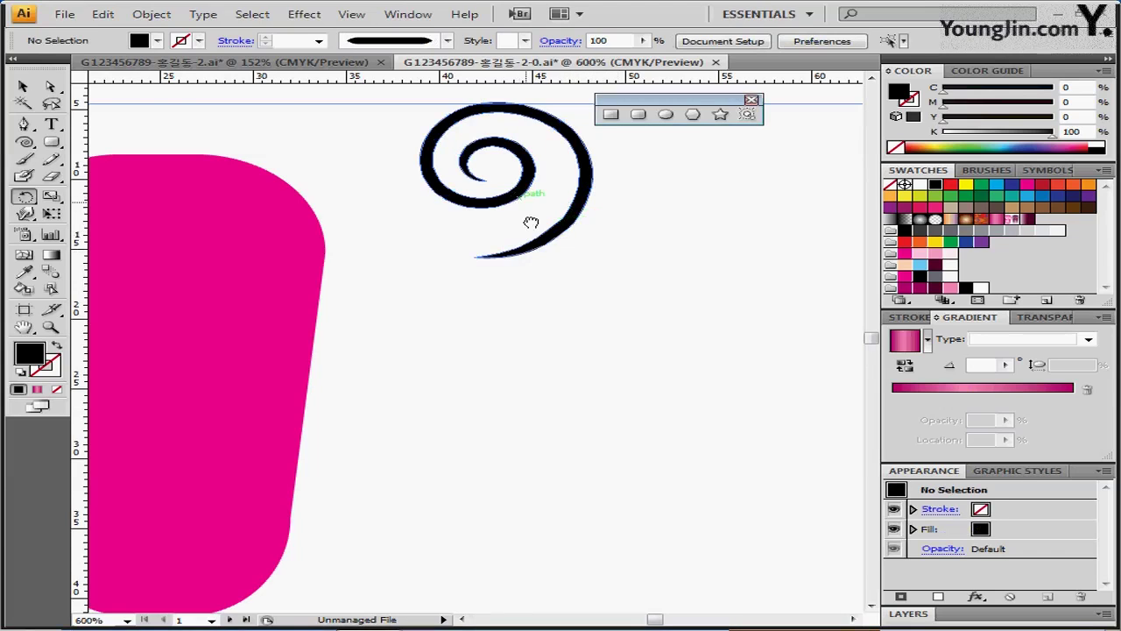
Draw a closed black leaf-shaped tip about 8.4 mm wide and 4.5 mm high over the spiral's outer end with the Pen tool
left_click_drag(531, 223, 535, 272)
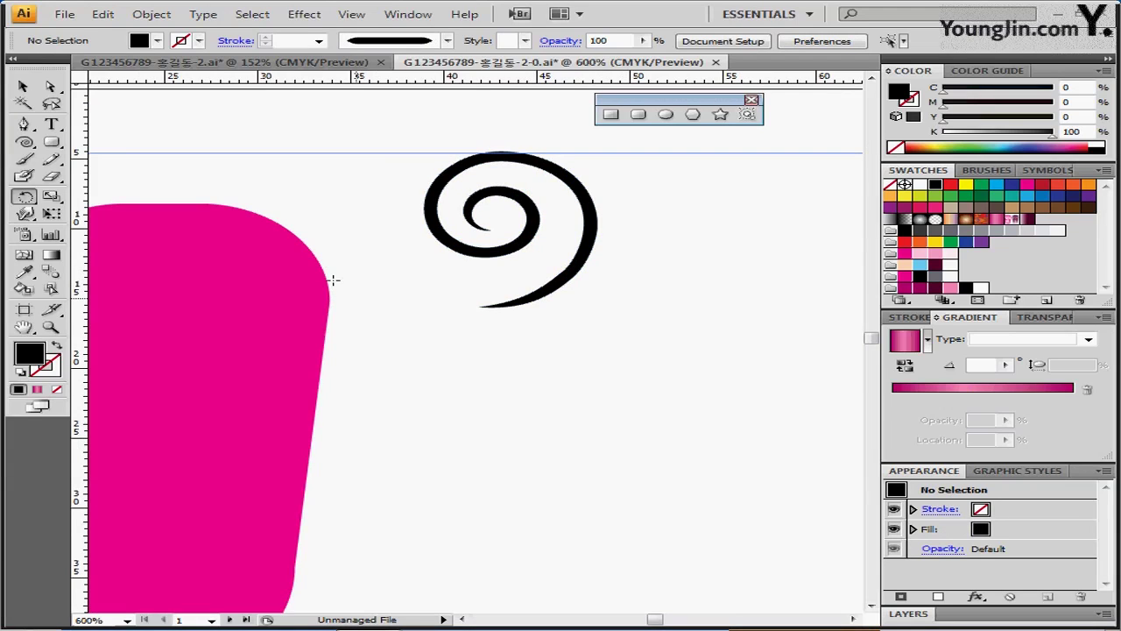
left_click_drag(24, 123, 225, 130)
left_click_drag(449, 357, 503, 333)
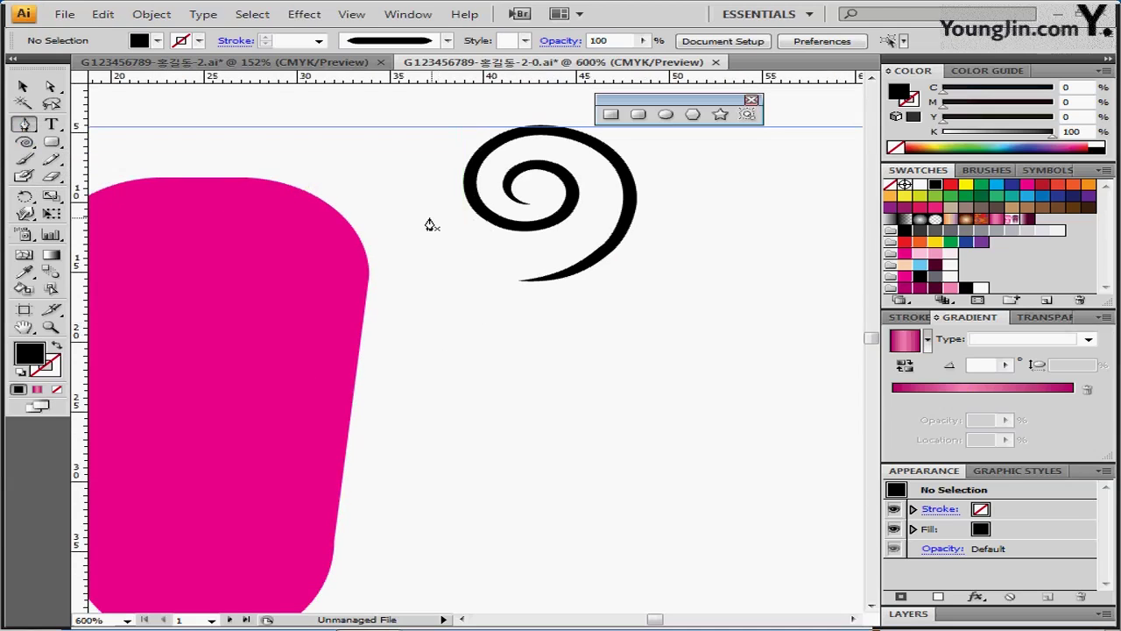
left_click_drag(428, 217, 463, 227)
left_click_drag(462, 227, 580, 270)
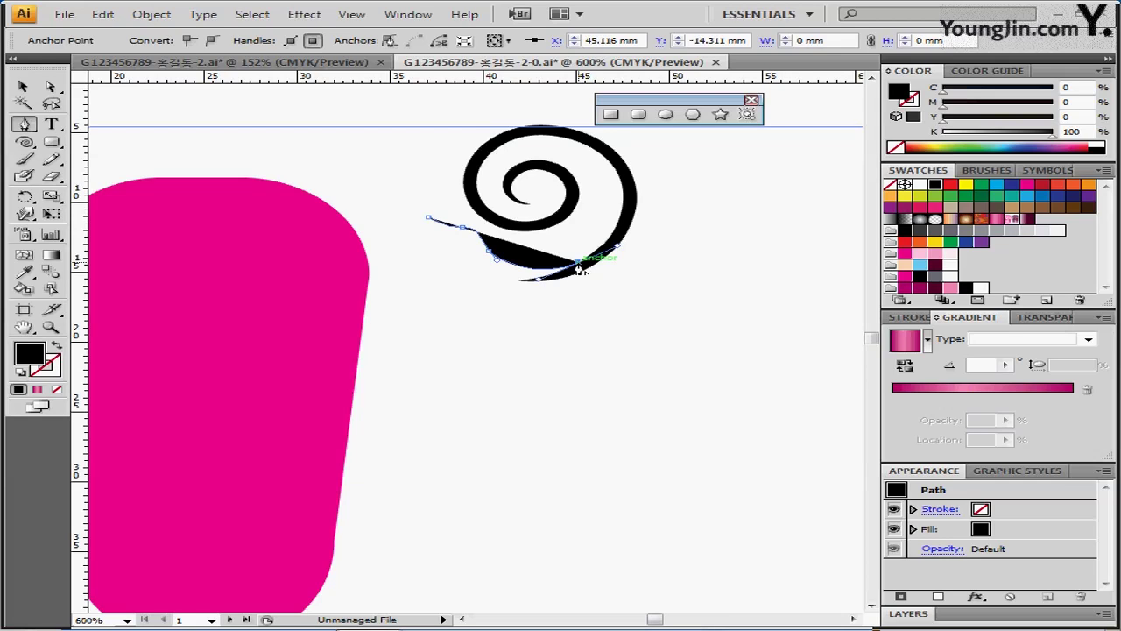
left_click_drag(580, 268, 474, 279)
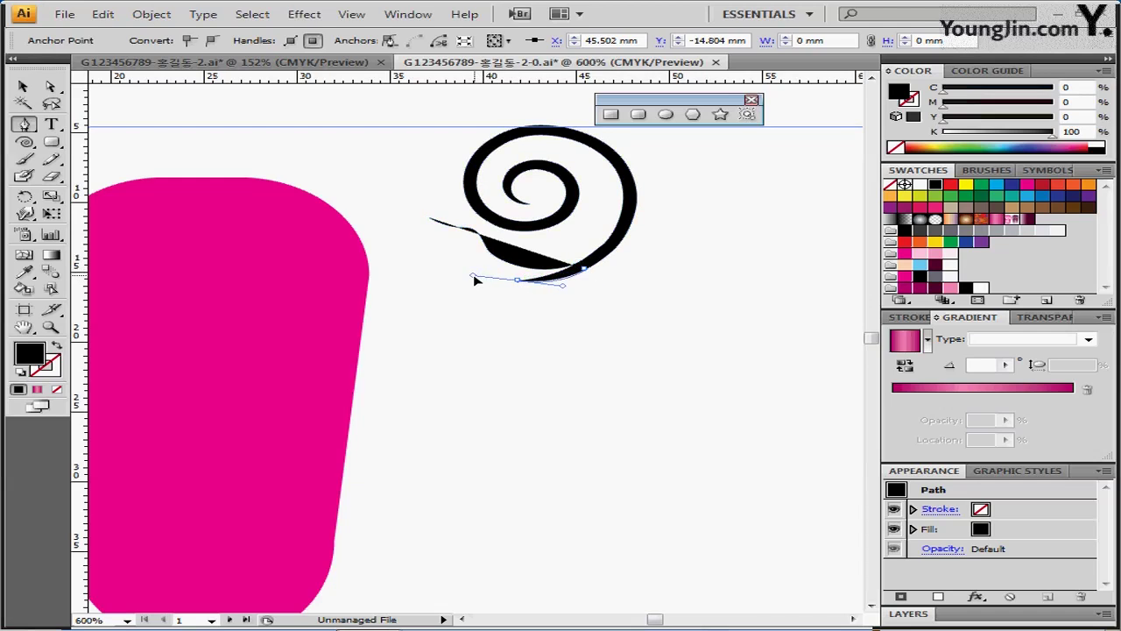
mouse_move(430, 217)
left_mouse_down()
mouse_move(446, 213)
mouse_move(438, 221)
left_mouse_up()
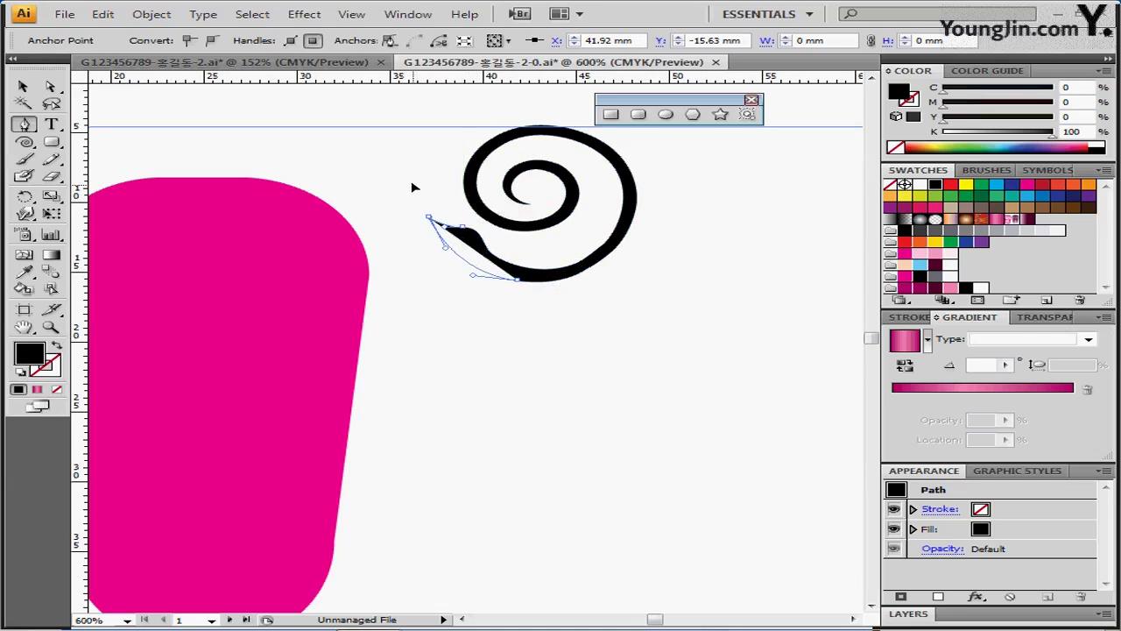
left_click(580, 265)
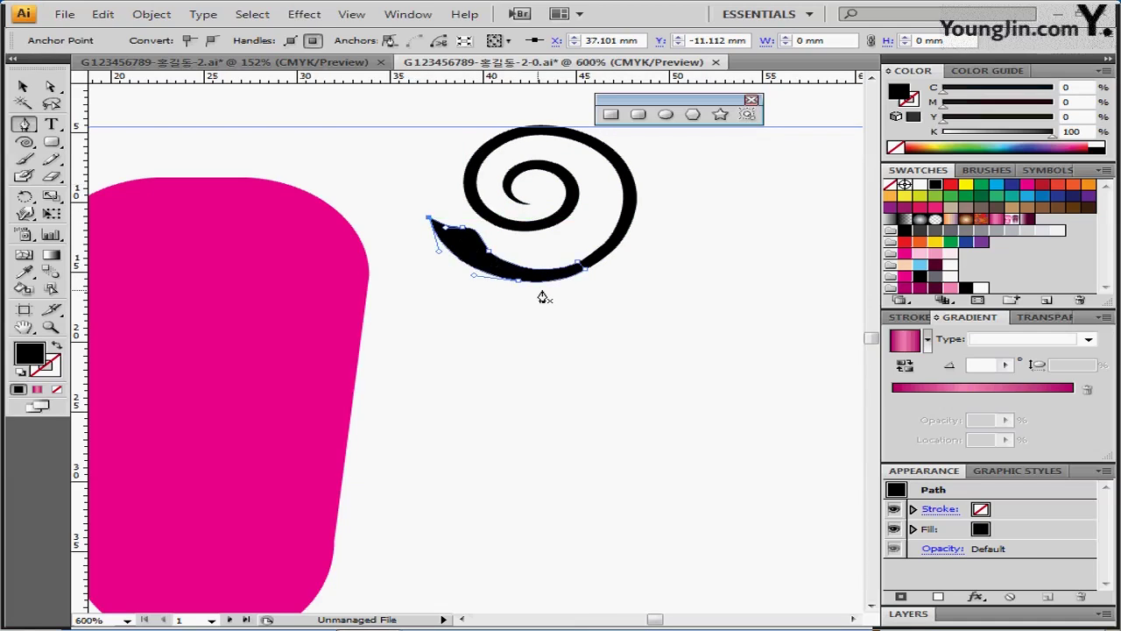
Adjust the direction handles of the leaf tip's lowest anchor point to smooth its underside into the spiral
left_click_drag(525, 283, 569, 286)
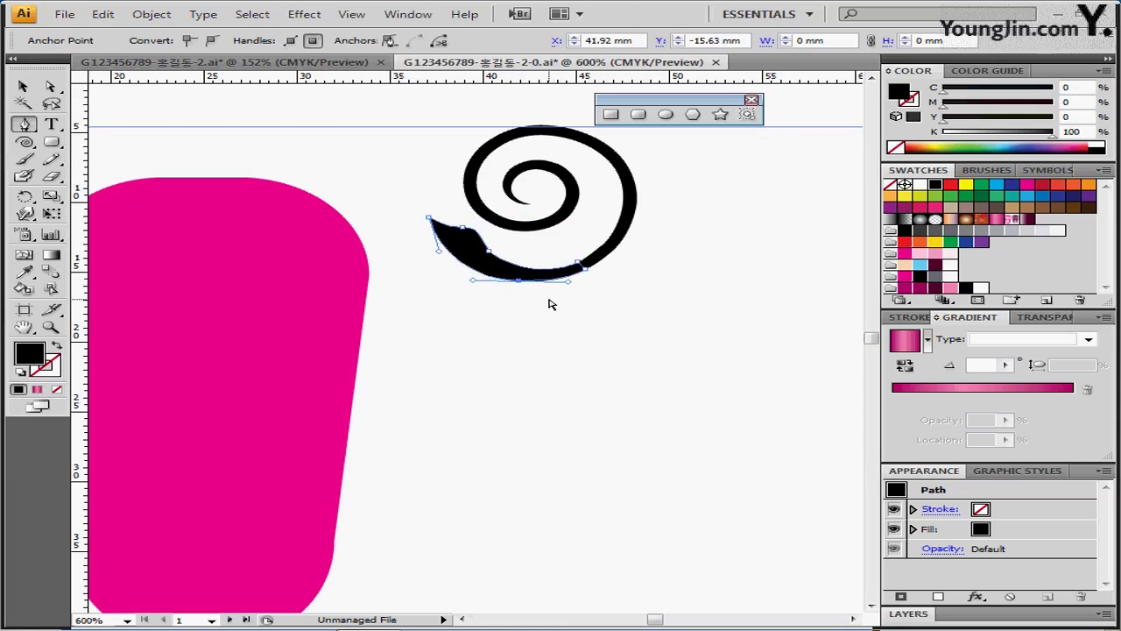
left_click(551, 306, "ctrl")
left_click(482, 276, "ctrl")
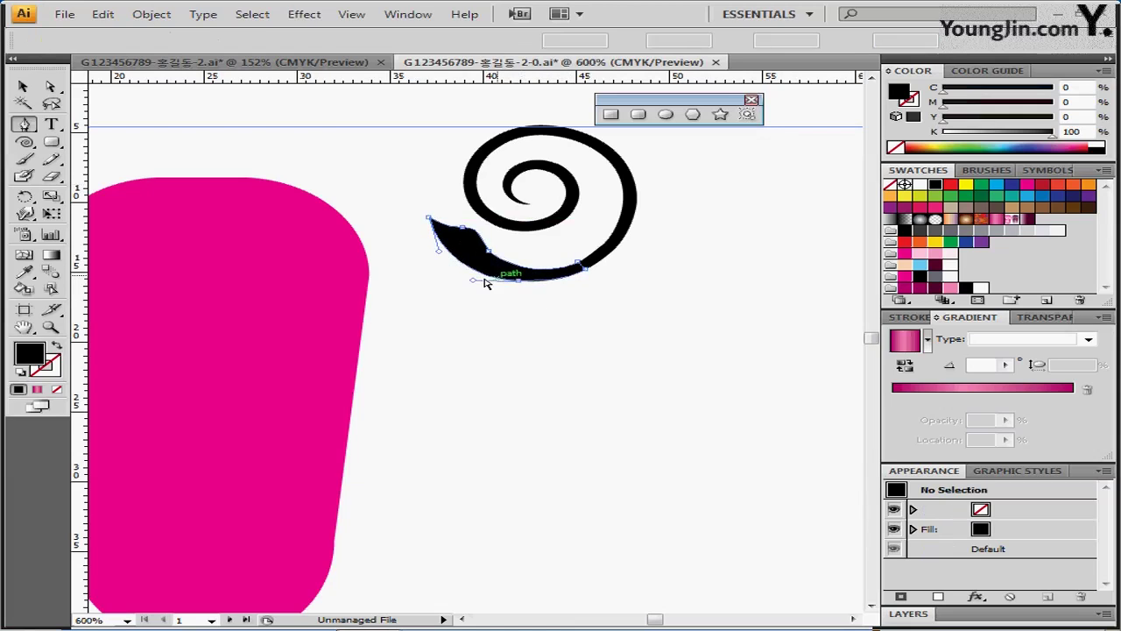
left_click_drag(474, 282, 480, 281)
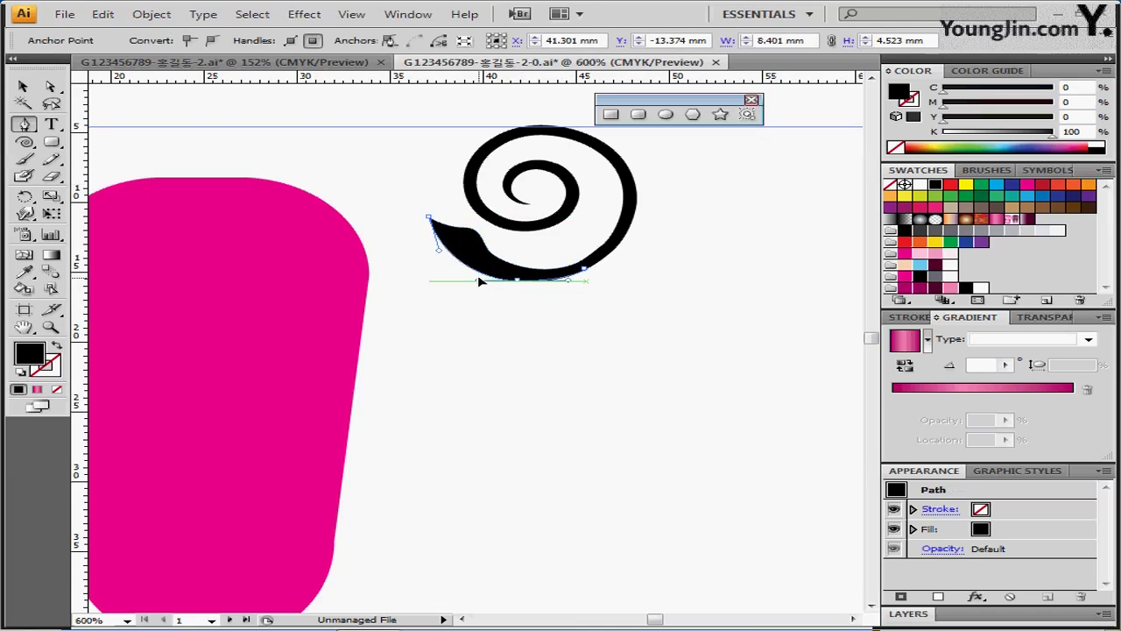
Select the leaf tip together with the spiral, unite them into one shape with Pathfinder, and deselect the result
left_click_drag(494, 321, 490, 341)
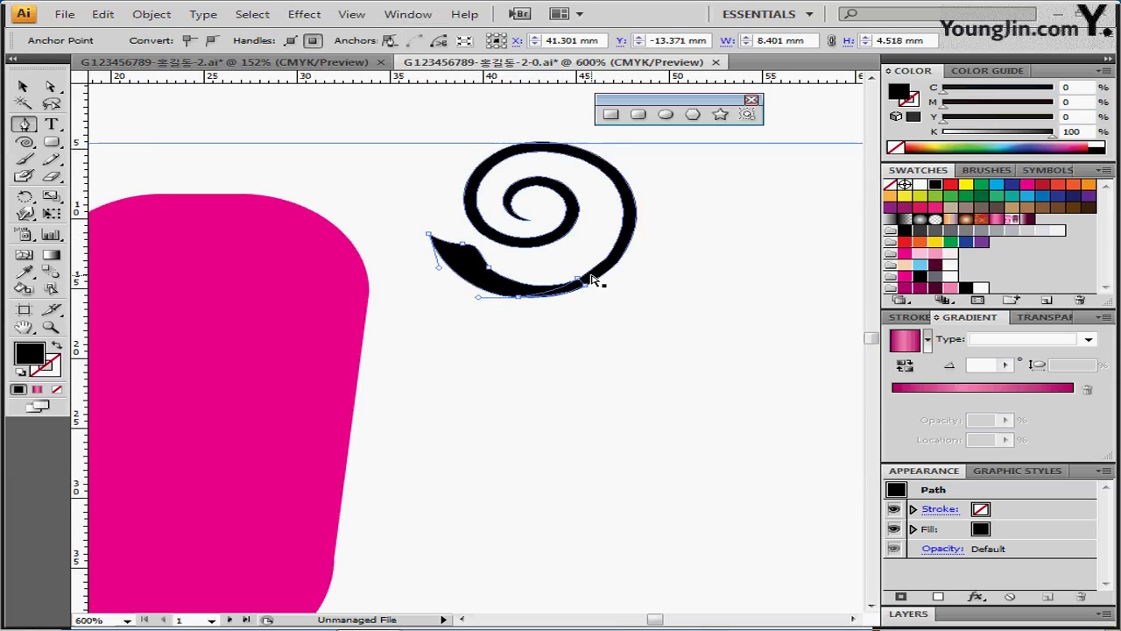
key("ctrl+shift+F9")
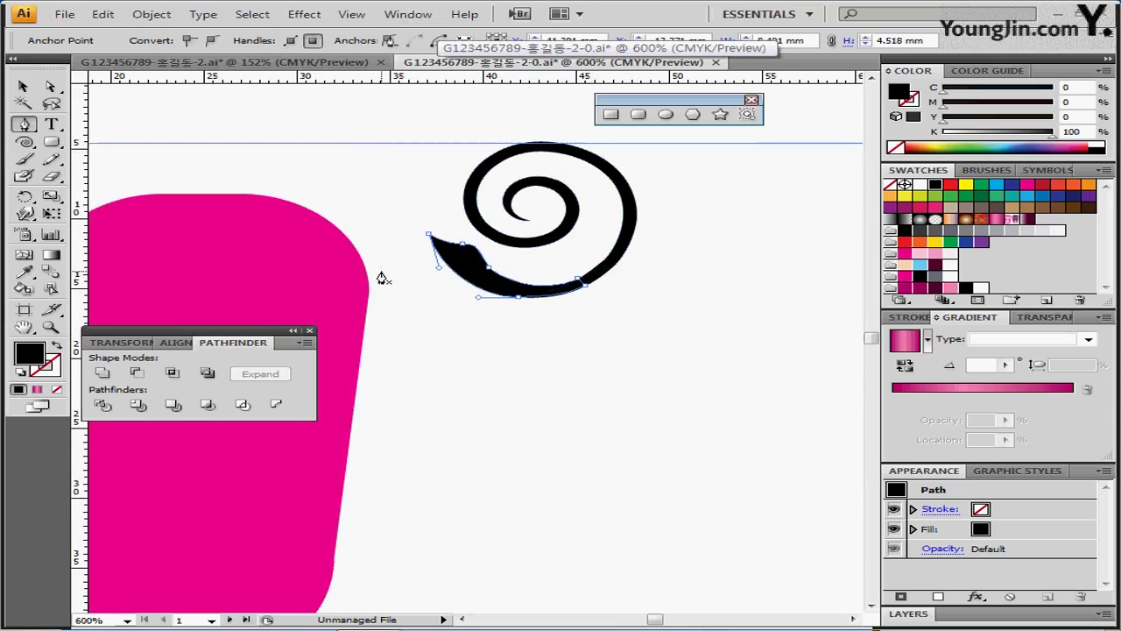
left_click_drag(267, 330, 382, 91)
left_click_drag(461, 143, 556, 303)
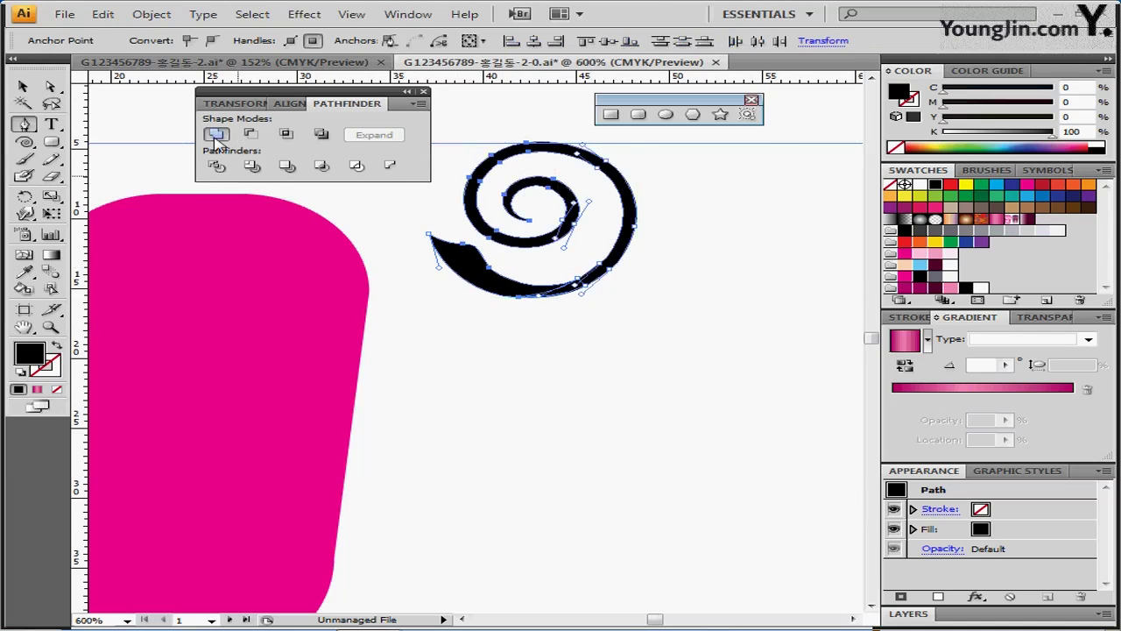
left_click(216, 136)
left_click_drag(552, 295, 573, 377)
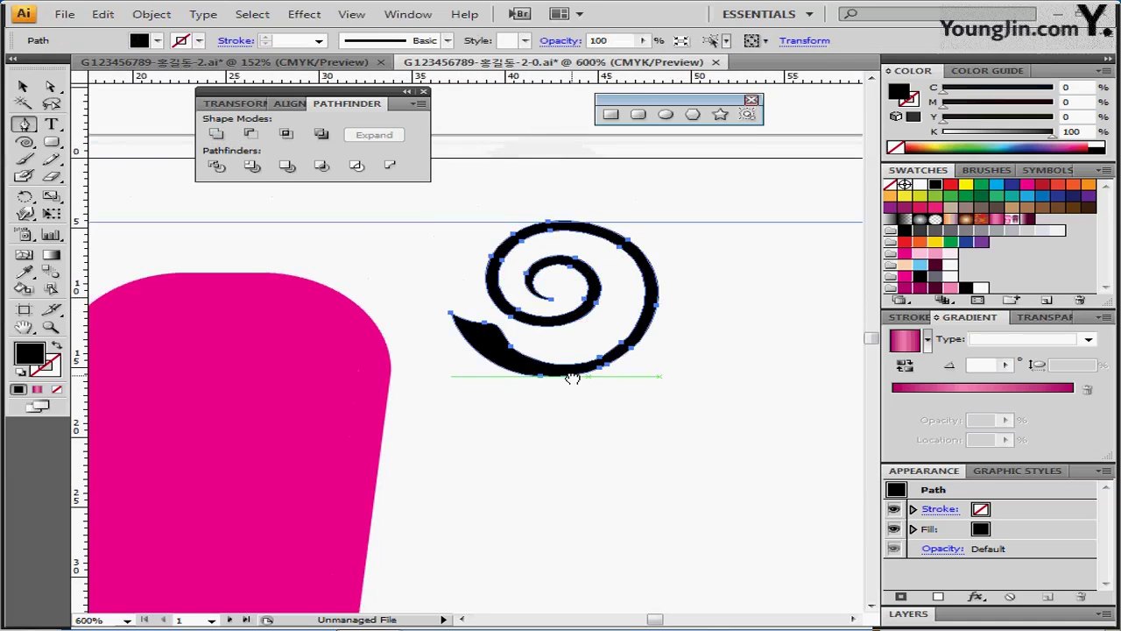
left_click(504, 193)
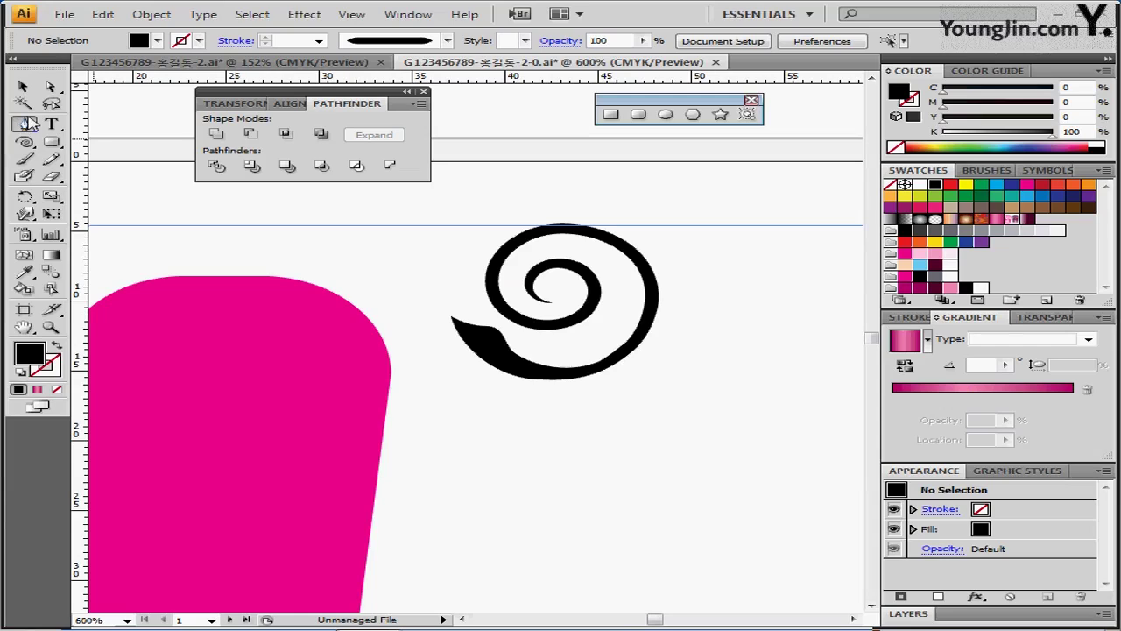
Draw a closed black upright leaf about 2.6 mm wide and 6 mm high beside the spiral, just above its leaf tip
left_click(28, 124)
left_click(488, 320)
left_click_drag(439, 274, 451, 237)
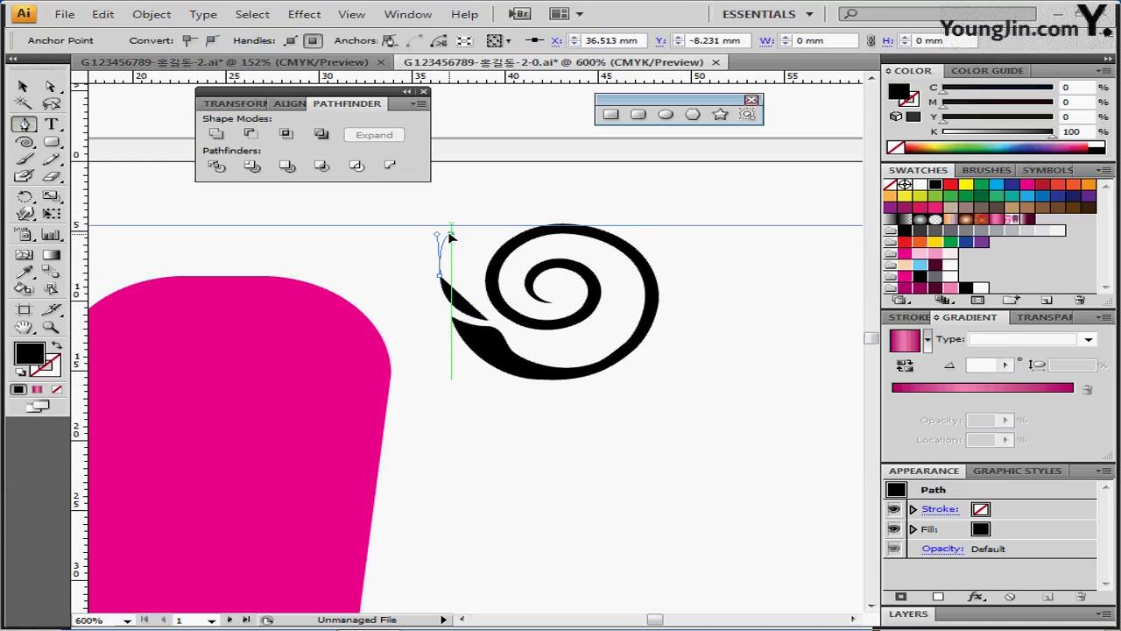
mouse_move(469, 311)
left_mouse_down()
mouse_move(471, 283)
mouse_move(468, 311)
mouse_move(496, 318)
mouse_move(487, 321)
left_mouse_up()
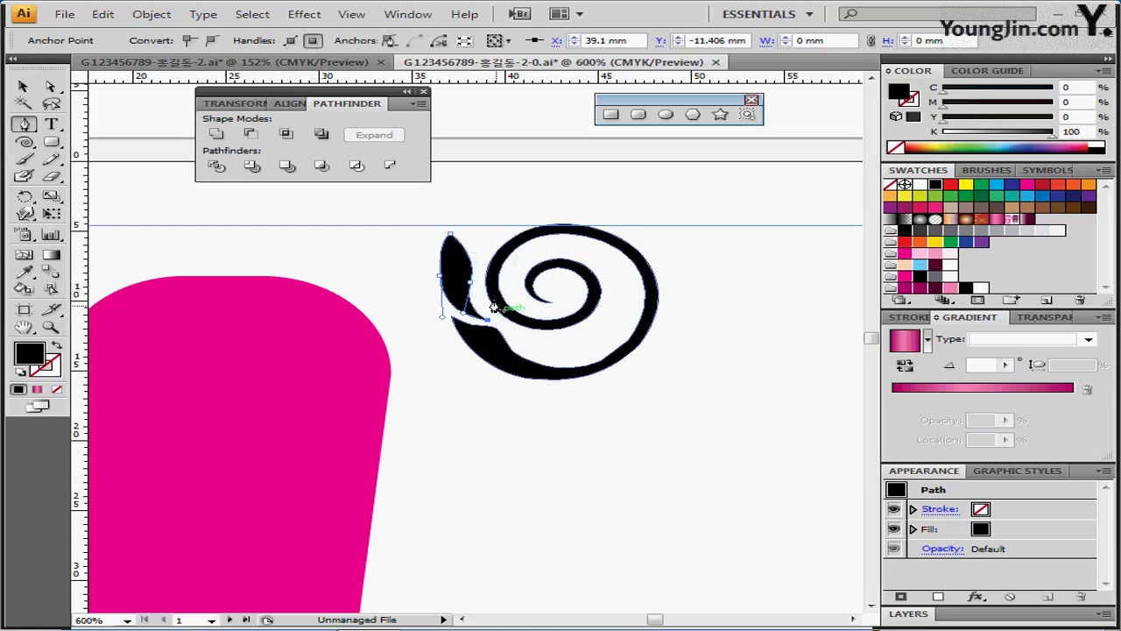
left_click_drag(457, 279, 452, 275)
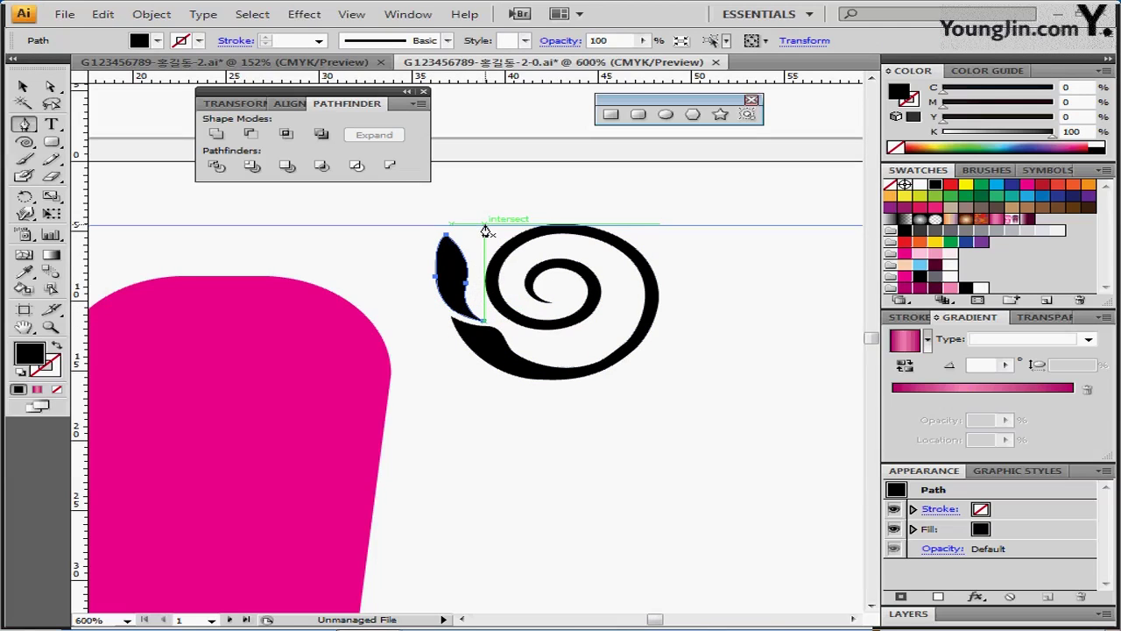
Make a copy of the leaf scaled uniformly to 80% and place it tilted clockwise beside the spiral's upper-left curve
left_click(24, 88)
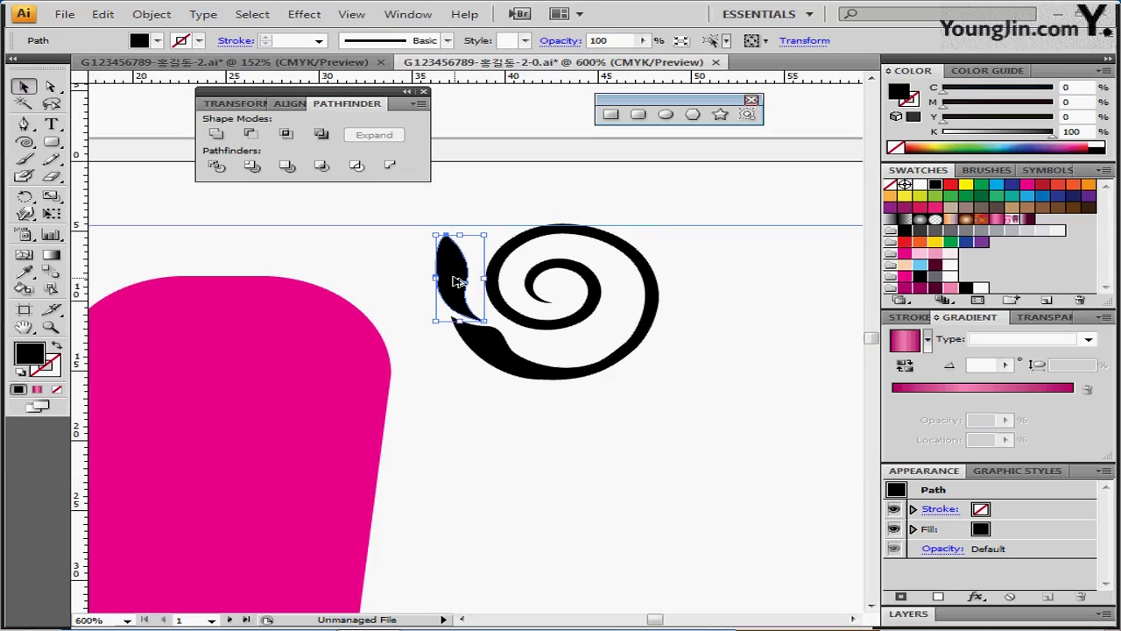
mouse_move(455, 281)
left_mouse_down()
mouse_move(459, 234)
mouse_move(455, 281)
left_mouse_up()
left_click(51, 197)
double_click(51, 196)
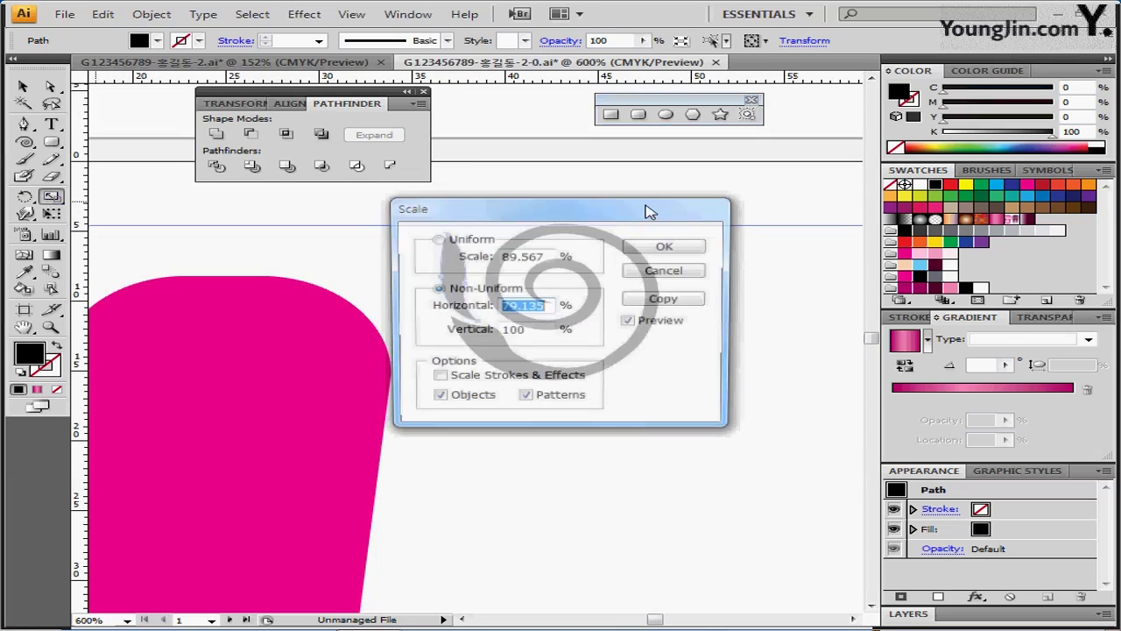
type("80")
double_click(544, 255)
type("80")
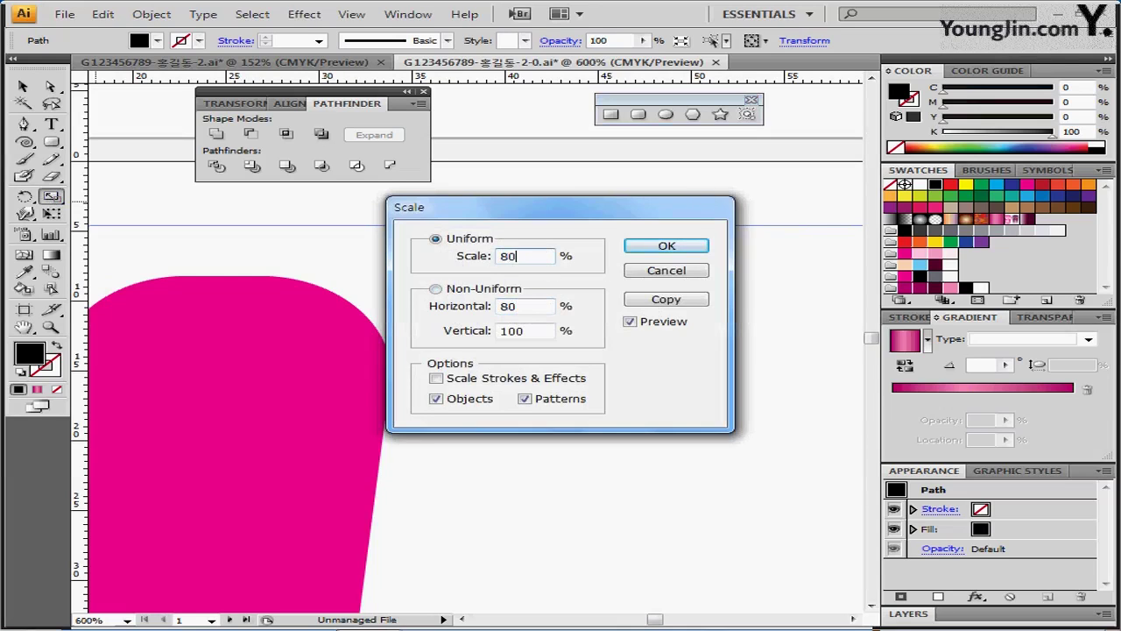
left_click(650, 251)
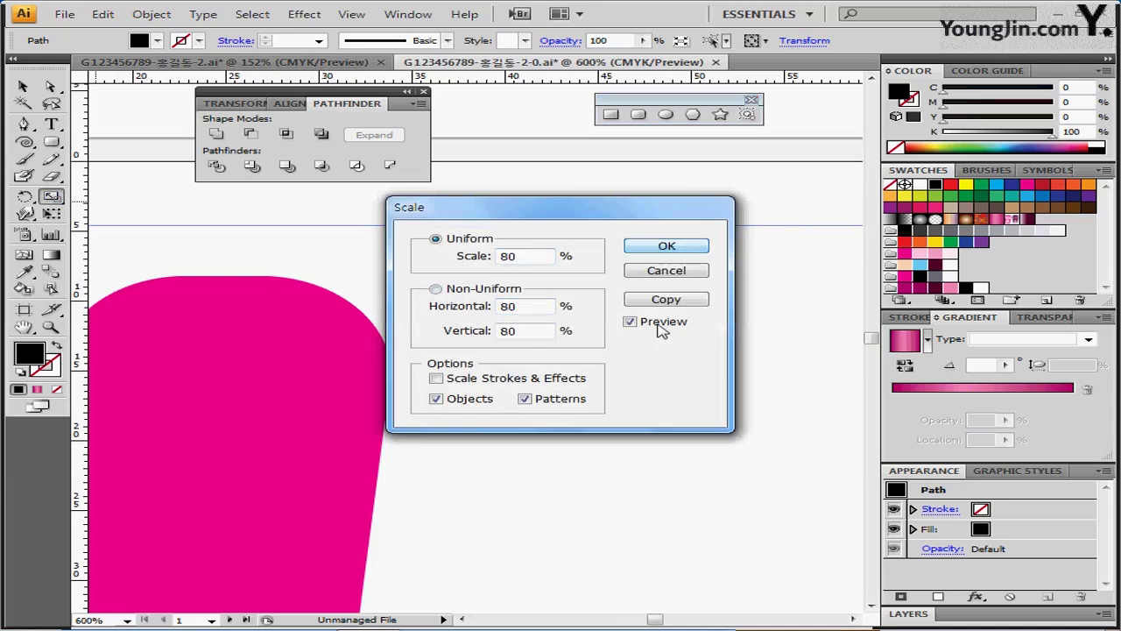
left_click(659, 302)
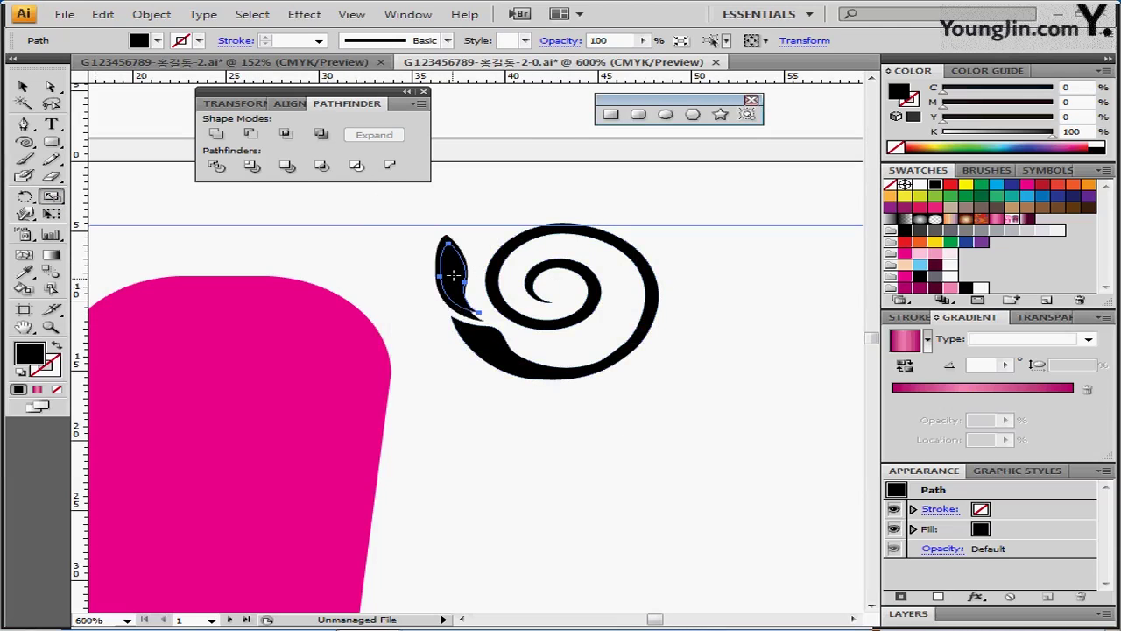
left_click(22, 87)
left_click_drag(452, 270, 502, 226)
Make a further reduced copy of the second leaf with the same Scale settings and move it above the spiral's upper edge
left_click(53, 198)
double_click(52, 198)
left_click(701, 299)
left_click_drag(495, 228, 546, 191)
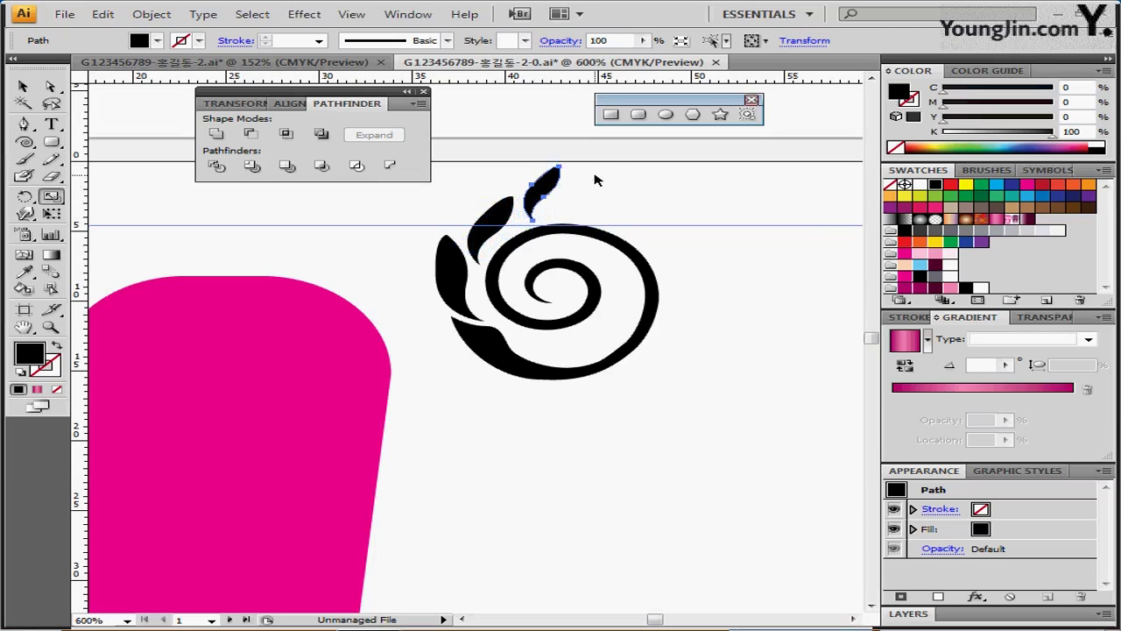
Rotate the smallest leaf clockwise until it lies nearly flat above the spiral, nudge it about 0.3 mm to the right and deselect it
left_click(25, 87)
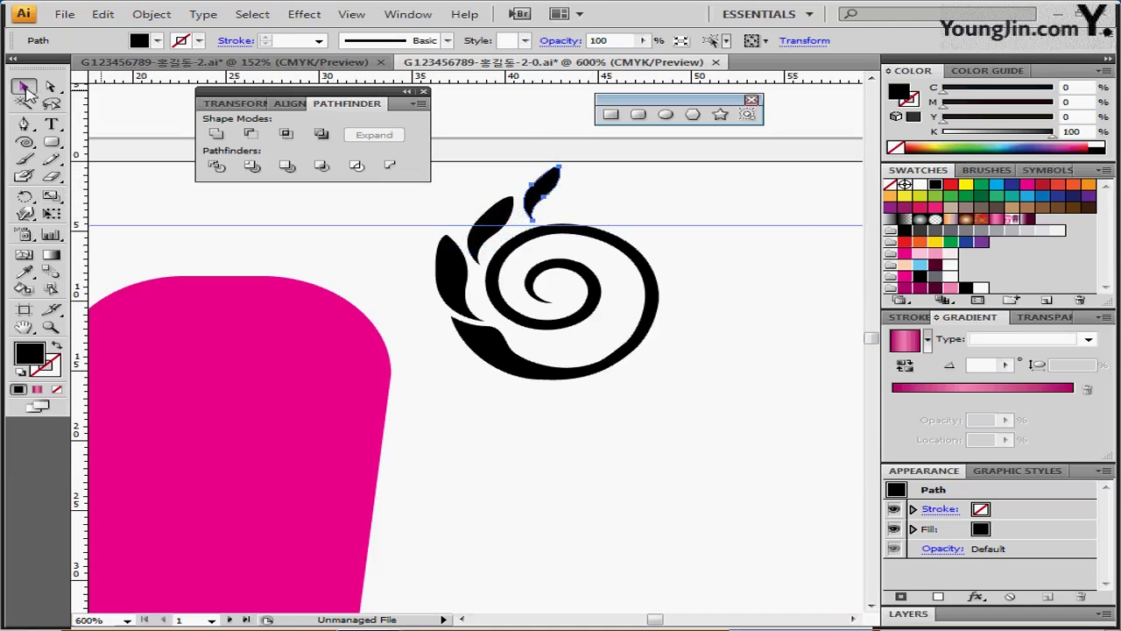
left_click_drag(601, 184, 581, 205)
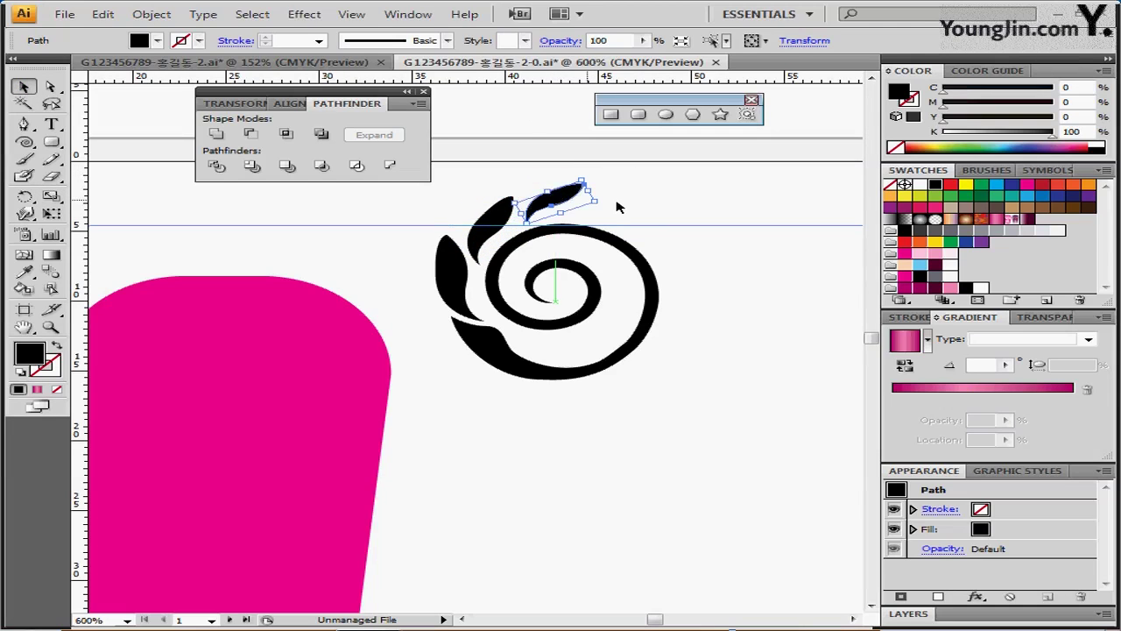
left_click(601, 192)
mouse_move(592, 200)
left_mouse_down()
mouse_move(608, 205)
mouse_move(591, 200)
left_mouse_up()
left_click_drag(574, 202, 578, 202)
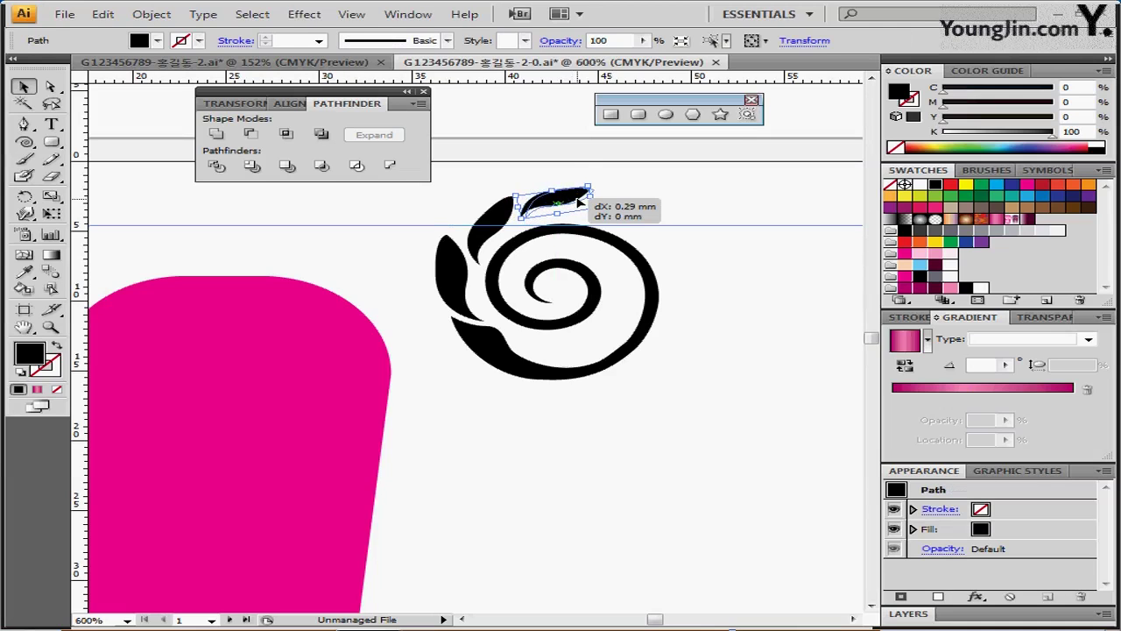
left_click_drag(578, 202, 579, 203)
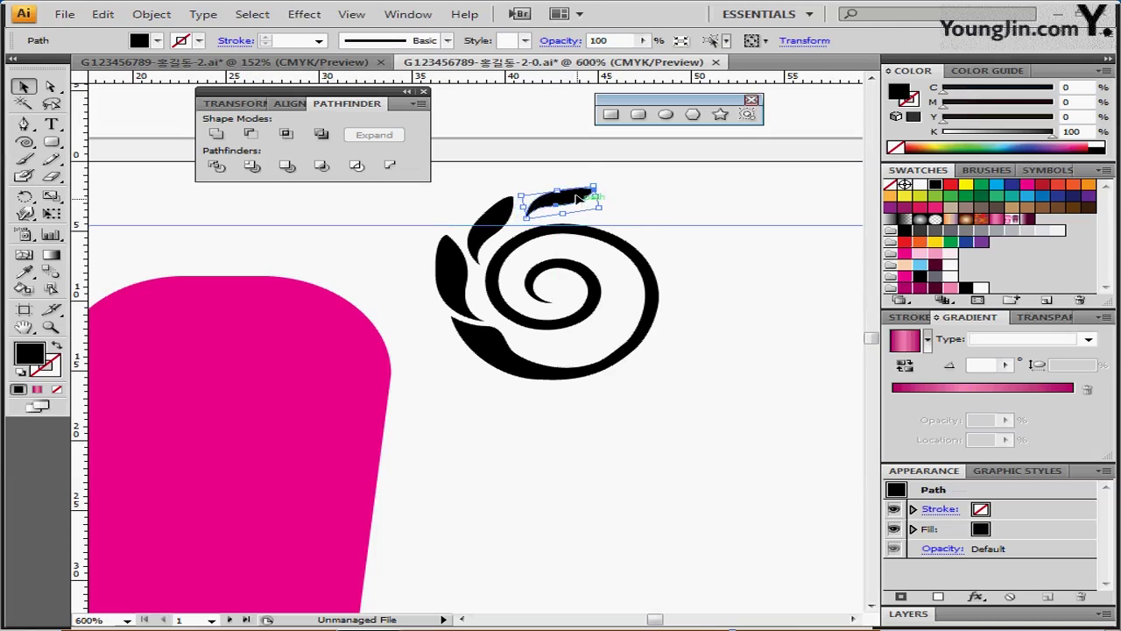
left_click(417, 200)
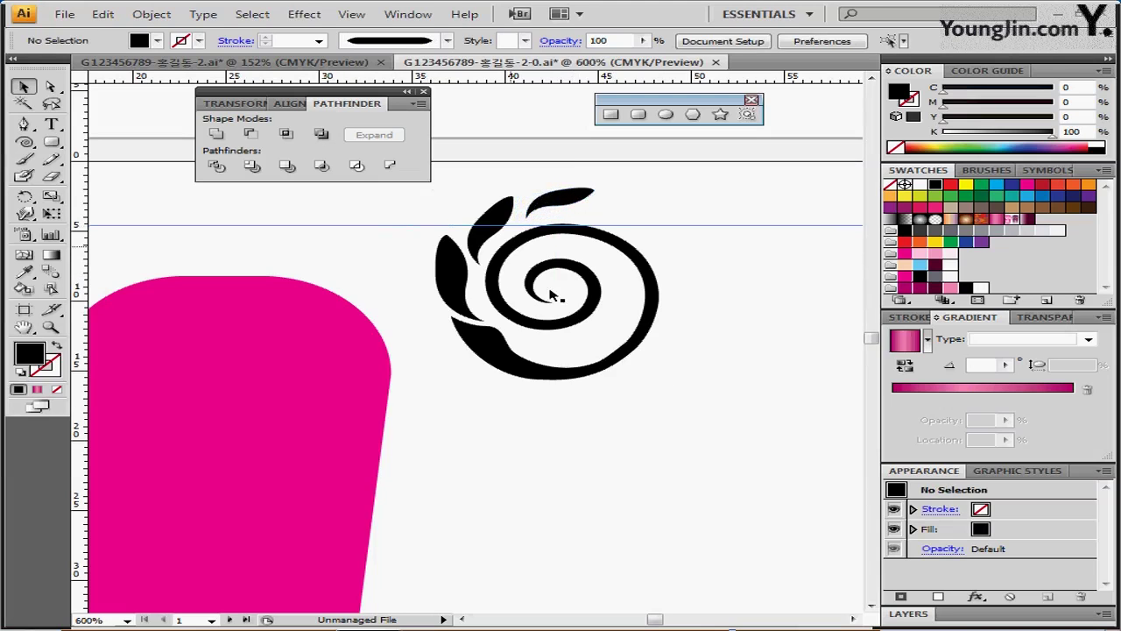
Move the spiral and its three leaves onto the upper part of the magenta shape and fill them with pale pink, M=10
left_click_drag(447, 193, 653, 390)
key("ctrl+minus")
left_click_drag(613, 264, 386, 369)
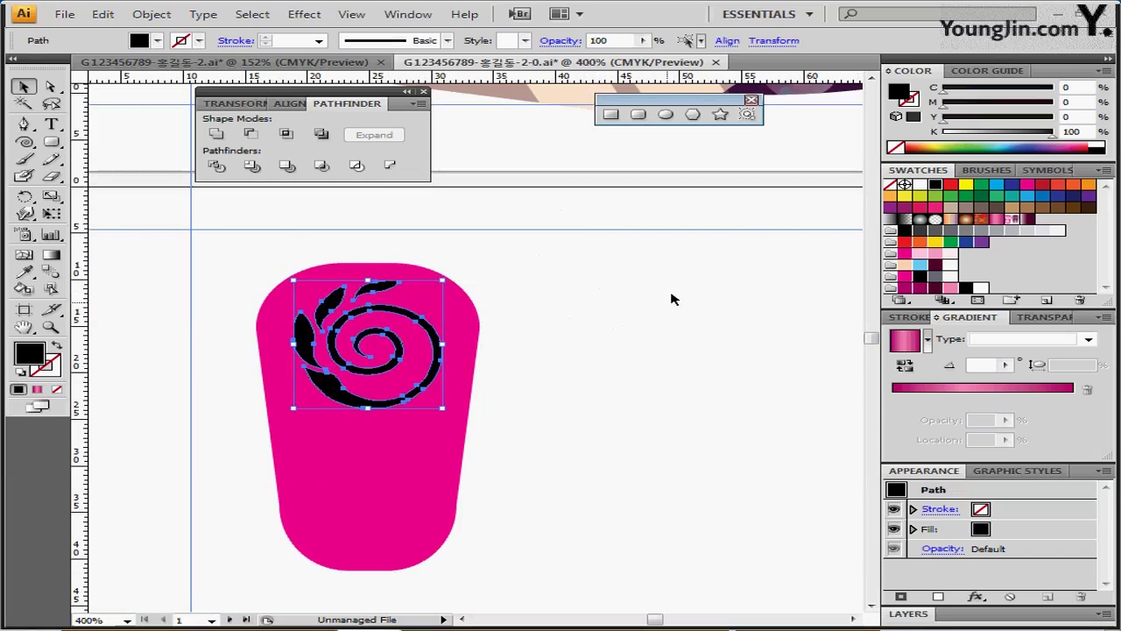
left_click(951, 255)
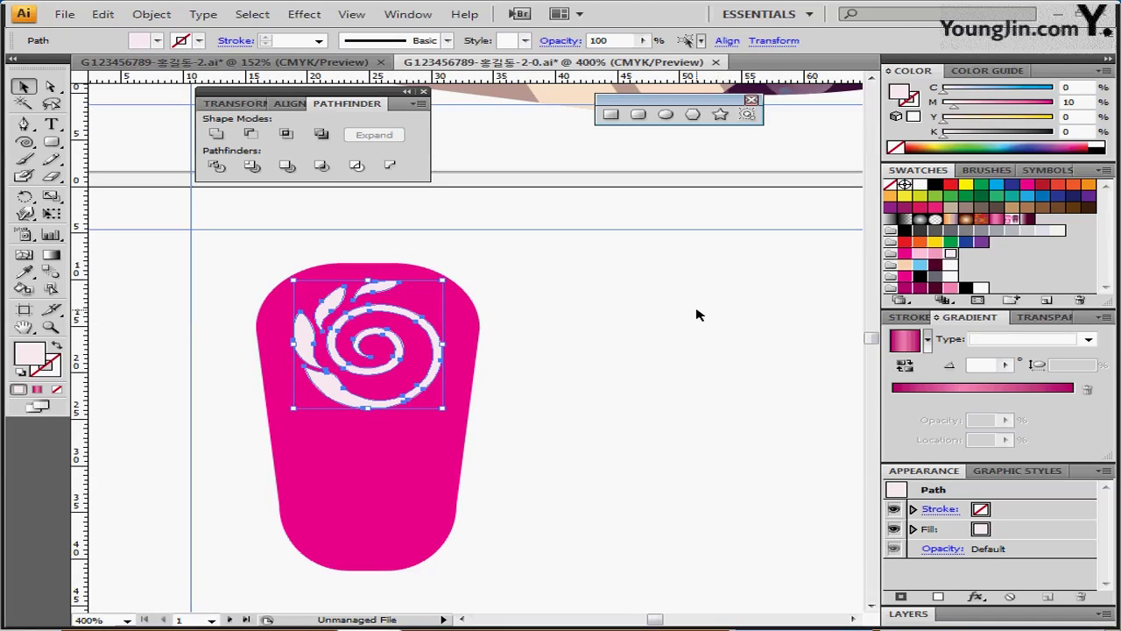
left_click(526, 312)
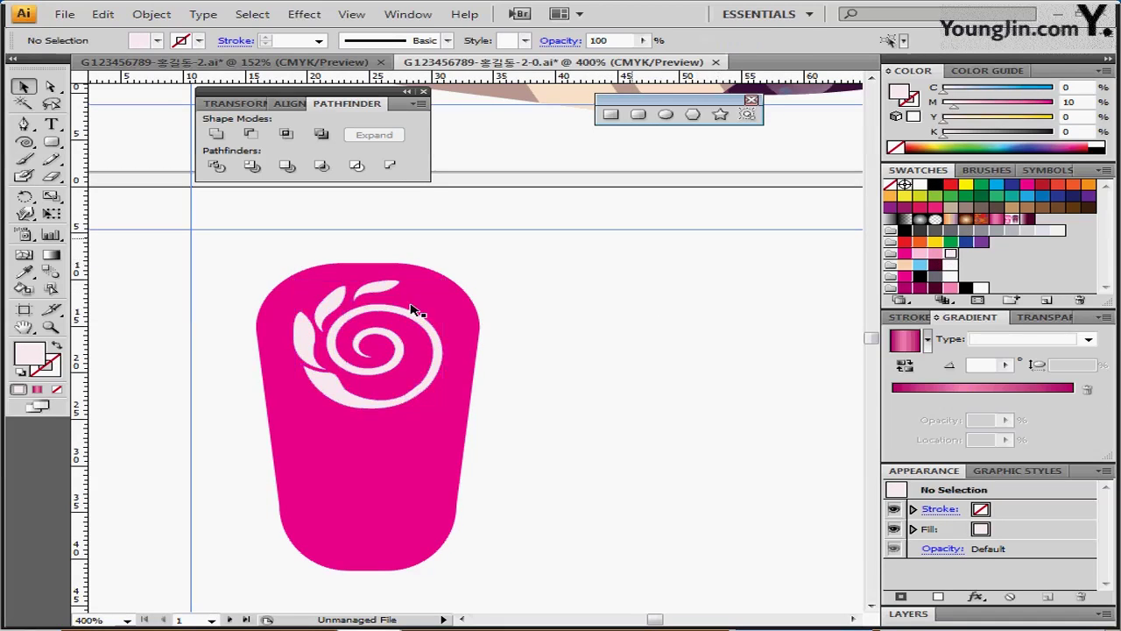
Recolour the middle leaf light pink and the smallest, topmost leaf the stronger pink with M=50, and clear the selection
left_click(331, 307)
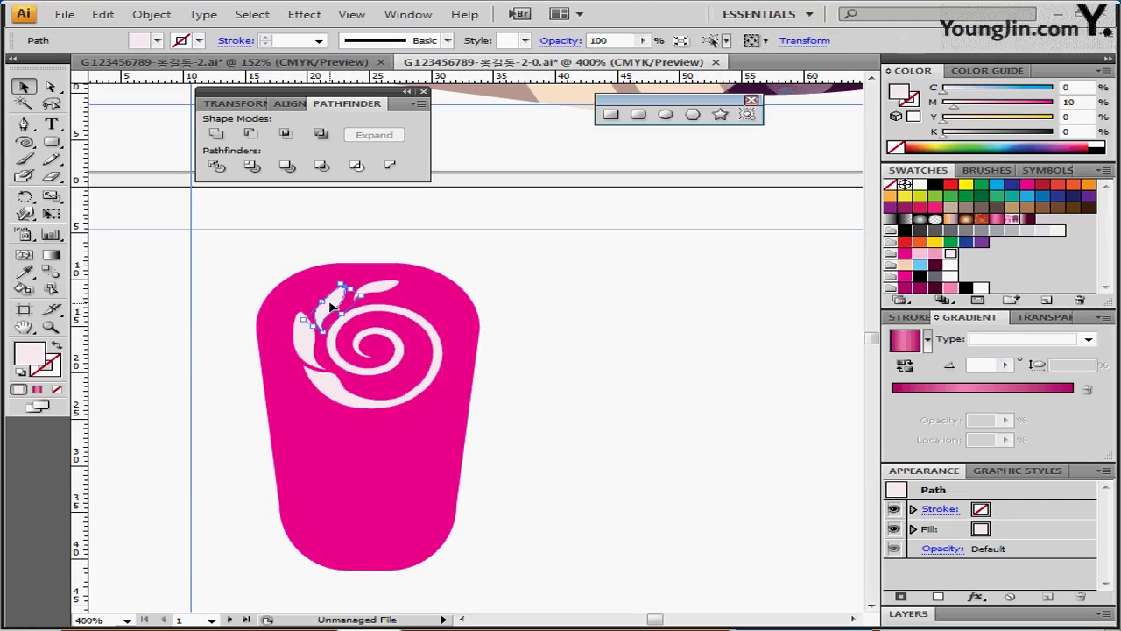
left_click(935, 254)
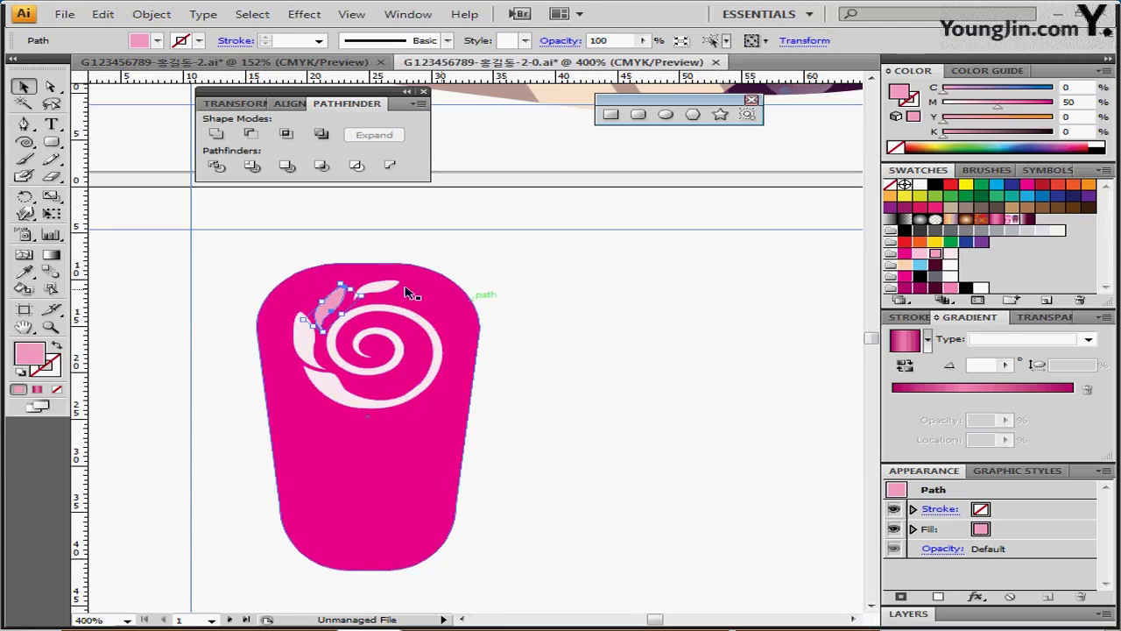
left_click(386, 289)
left_click(936, 254)
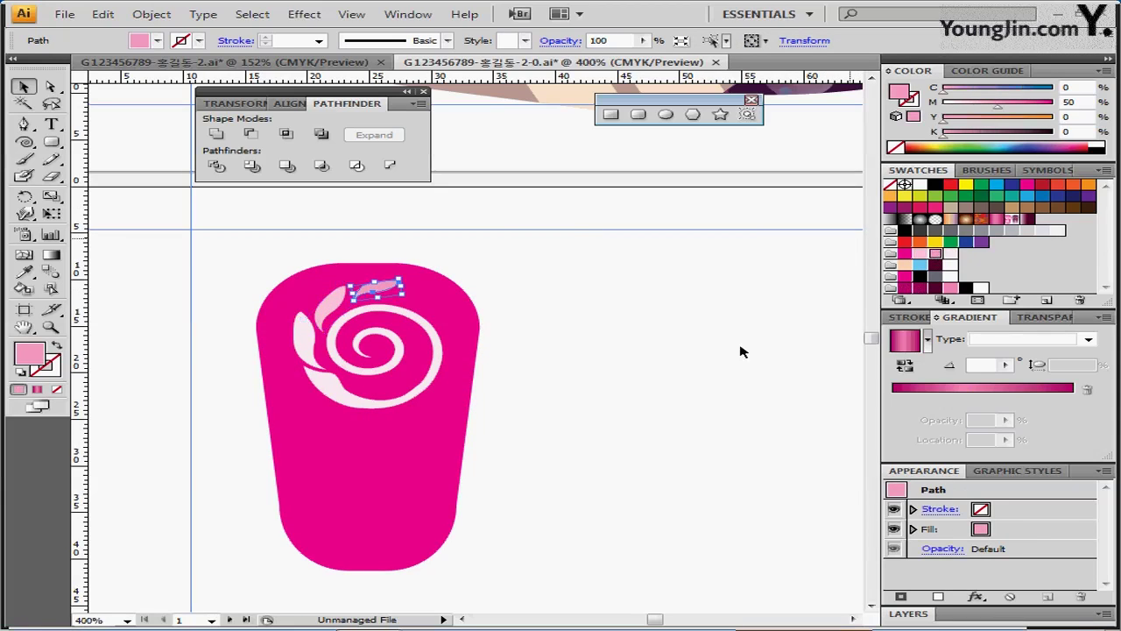
left_click(657, 354)
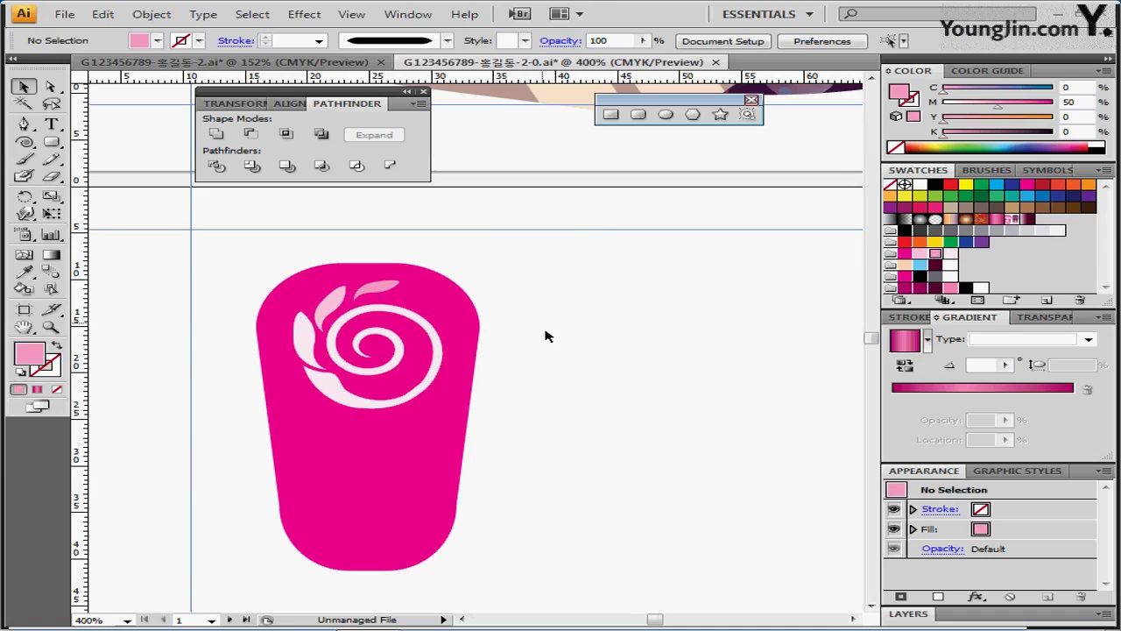
Rotate the largest separate leaf slightly counter-clockwise and the smallest leaf slightly clockwise, and deselect them
left_click(301, 349)
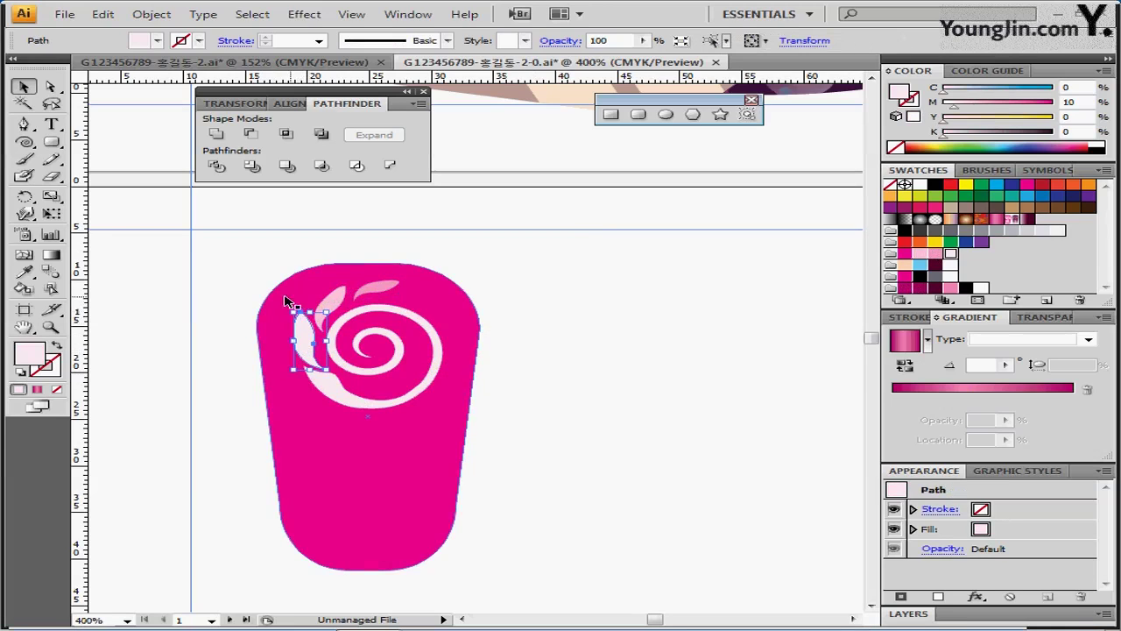
left_click_drag(288, 307, 291, 289)
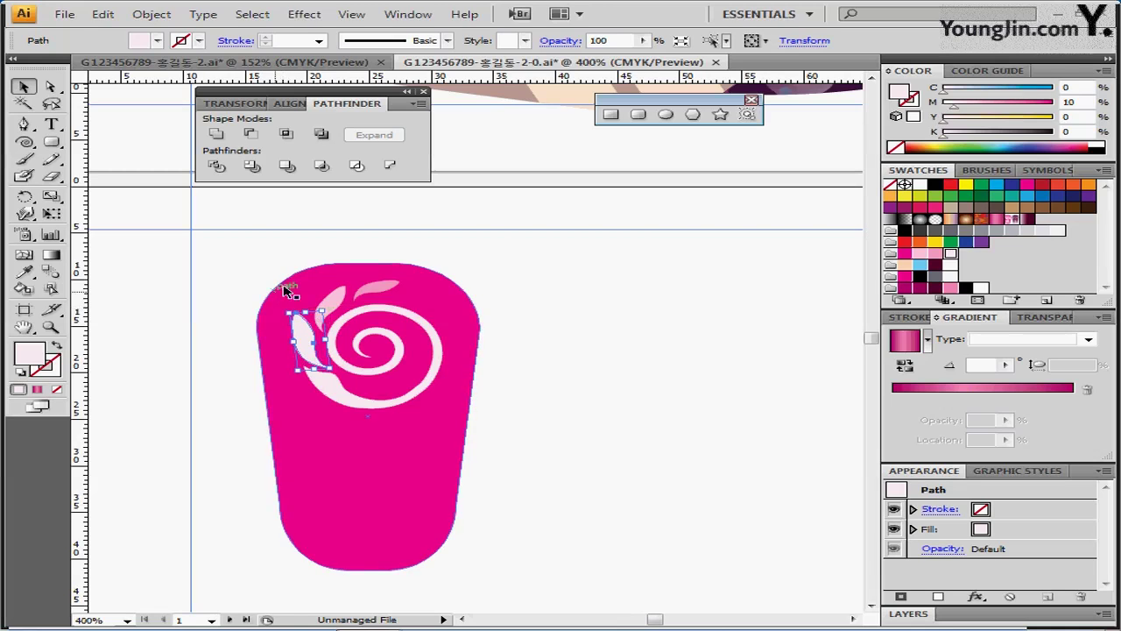
left_click(523, 243)
left_click(382, 289)
left_click_drag(403, 280, 409, 277)
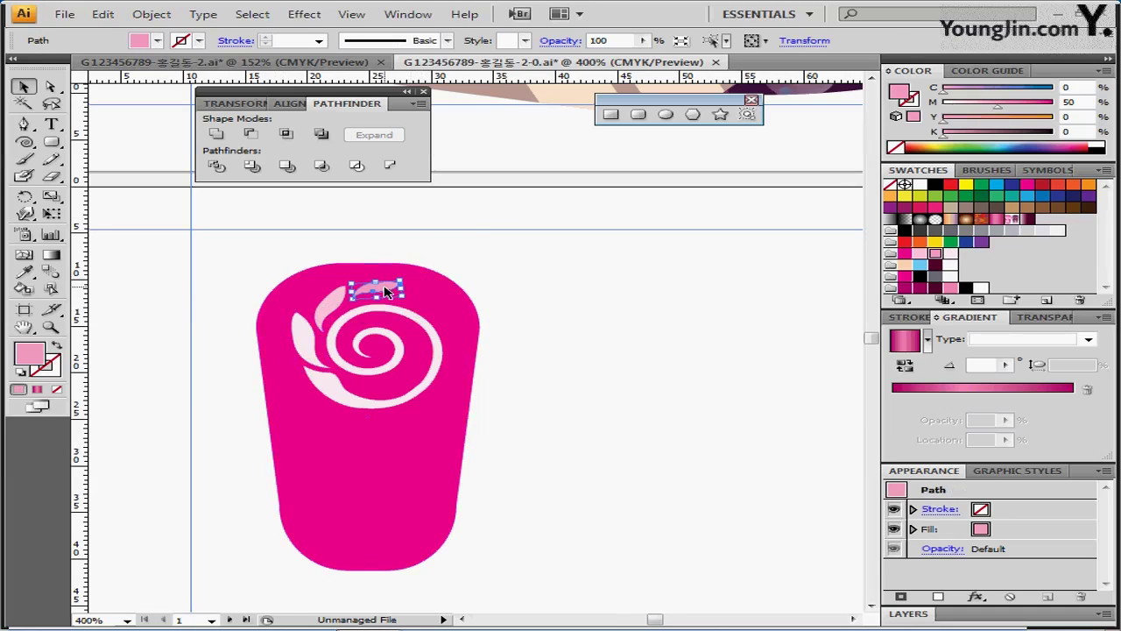
left_click(547, 276)
Make a copy of the whole spiral ornament scaled uniformly to 80% and move it to the lower part of the magenta shape
left_click_drag(514, 251, 250, 481)
scroll(456, 331, "down", 2)
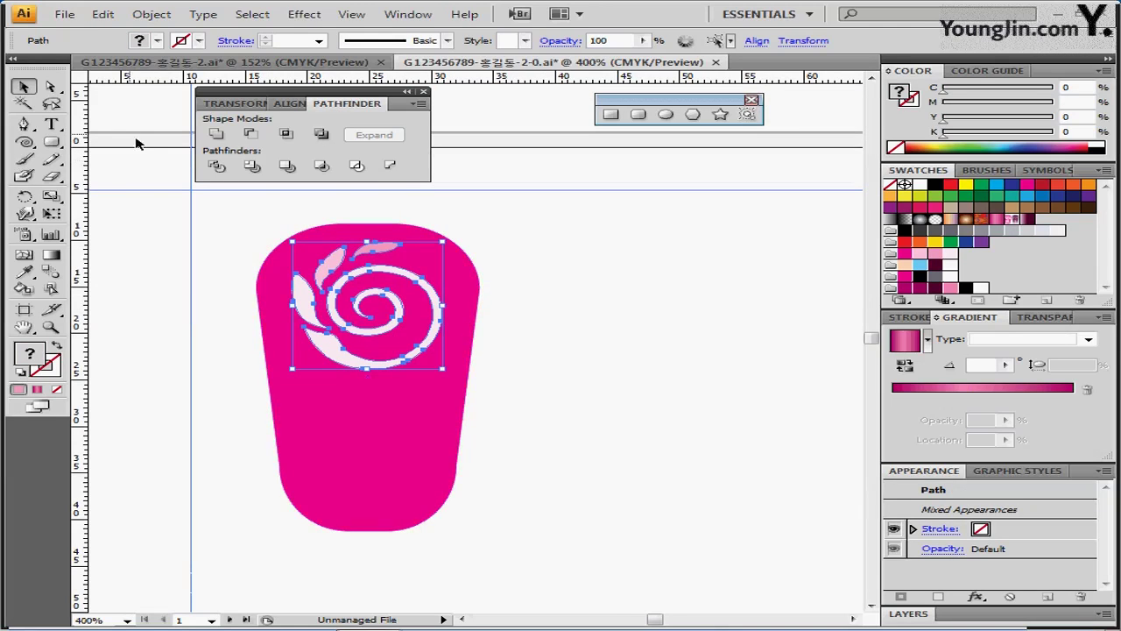
double_click(51, 197)
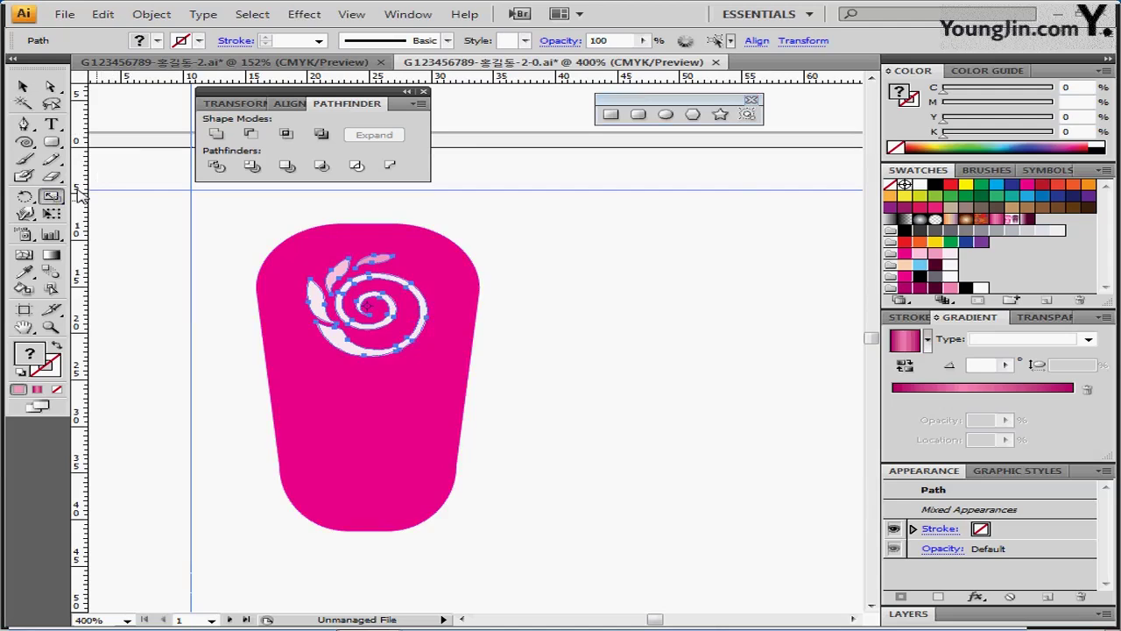
type("80")
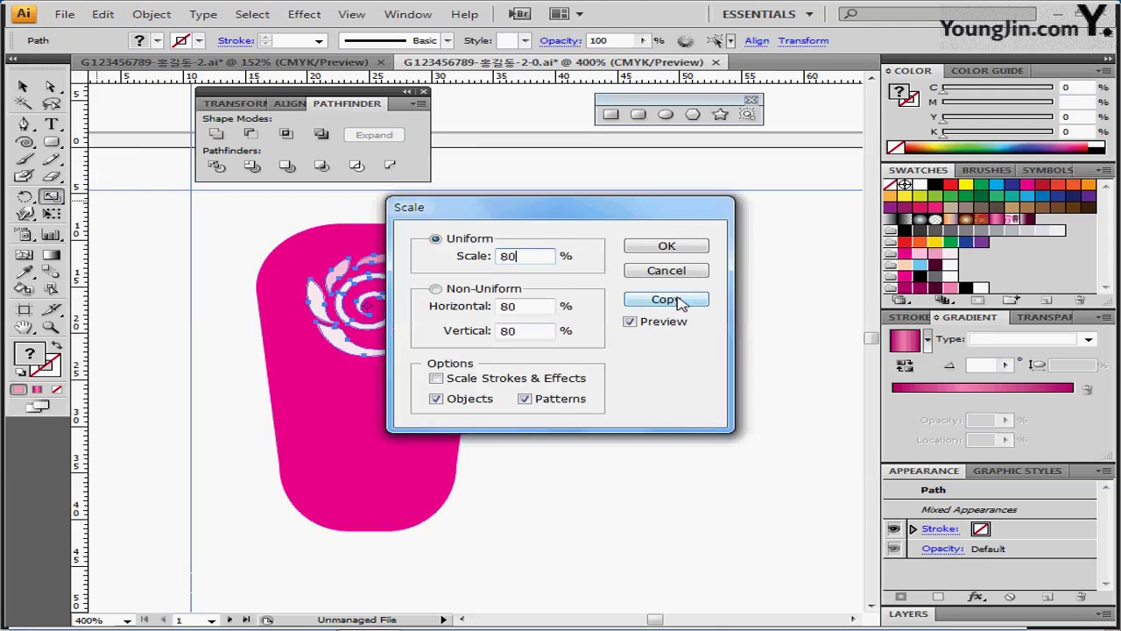
left_click(682, 300)
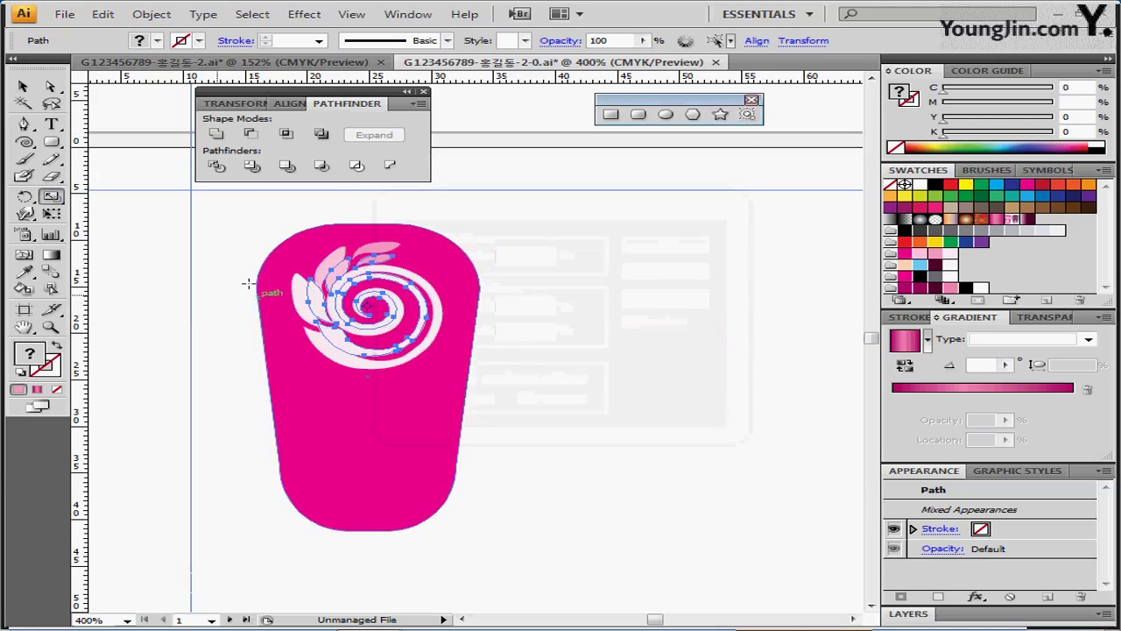
left_click_drag(365, 331, 368, 475)
Rotate the smaller spiral ornament by -90° and clear the selection
double_click(25, 199)
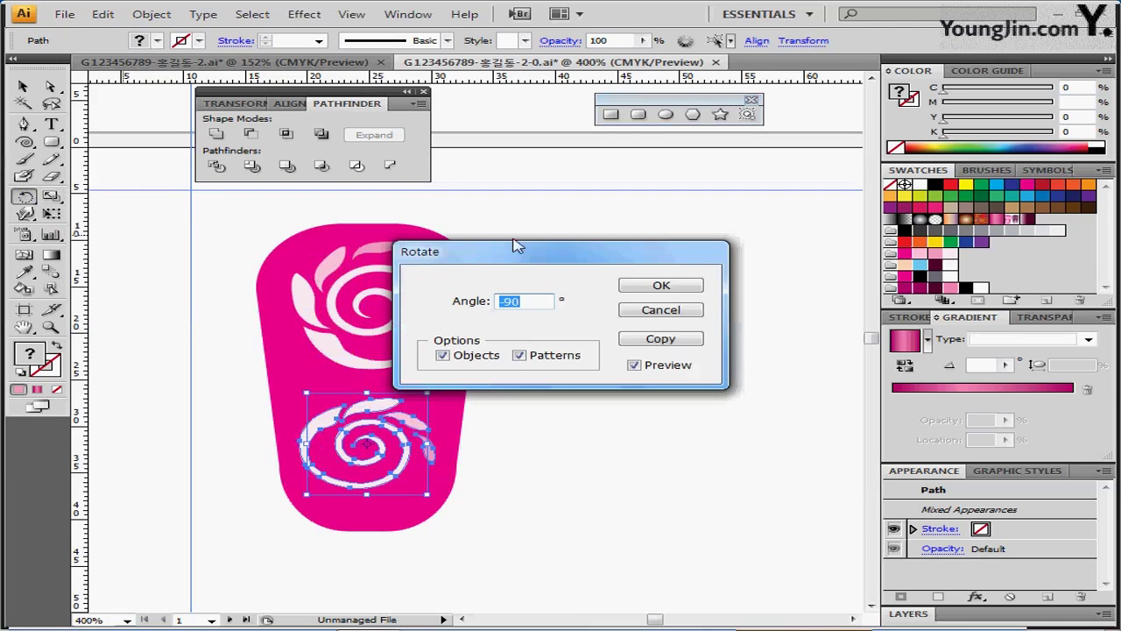
left_click(550, 302)
left_click_drag(550, 261, 559, 216)
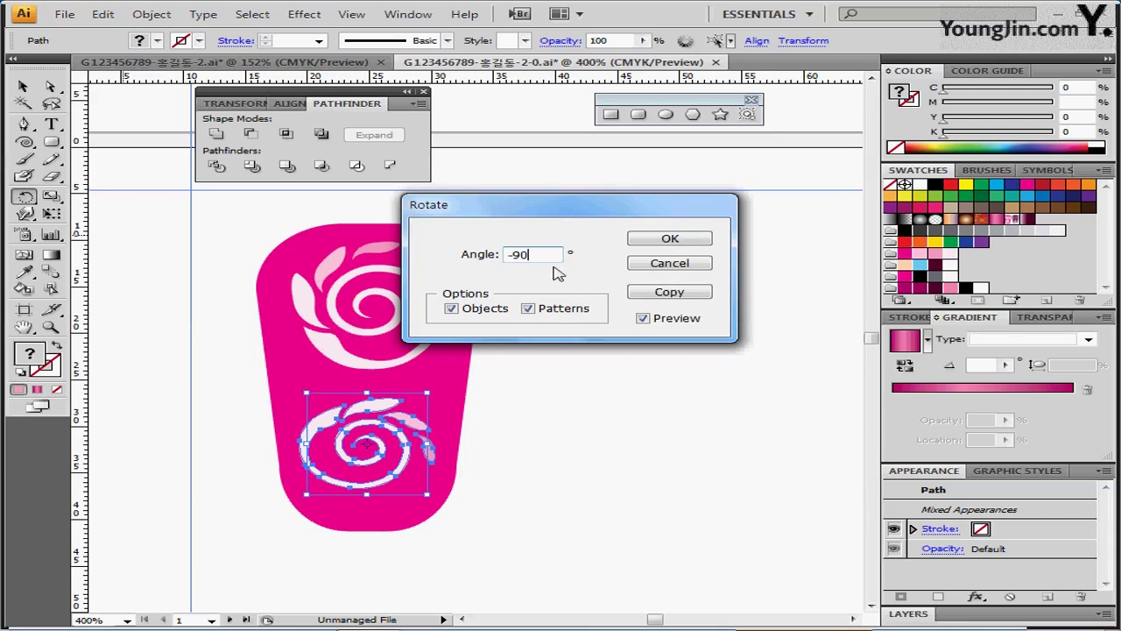
key("Tab")
key("shift+Tab")
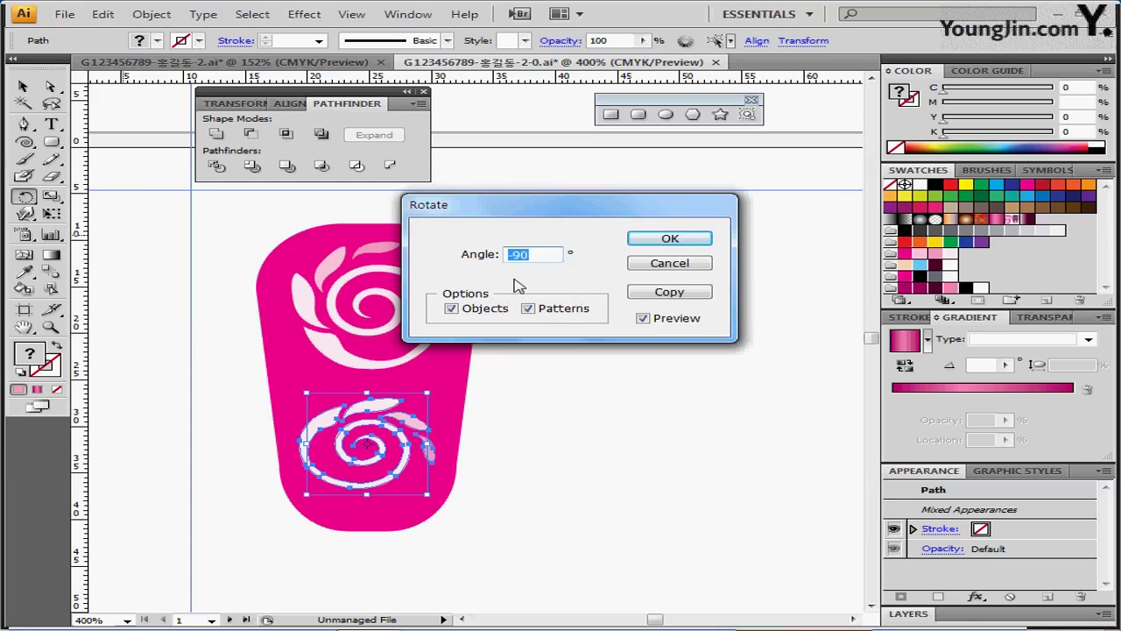
left_click(646, 320)
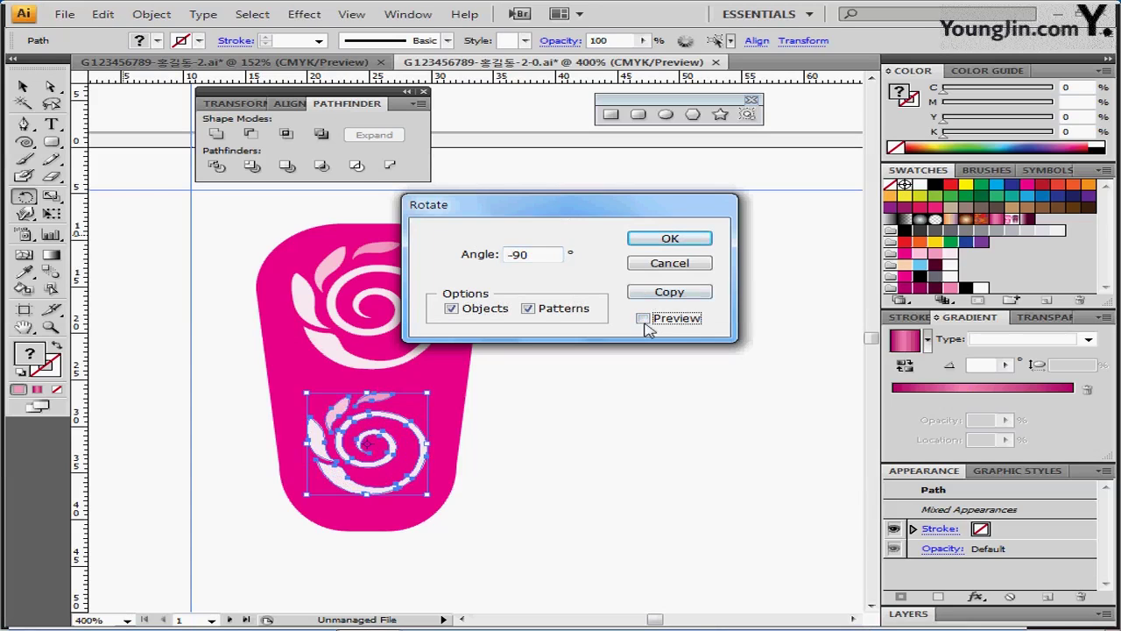
left_click(644, 319)
left_click(644, 319)
left_click(694, 242)
left_click(669, 239)
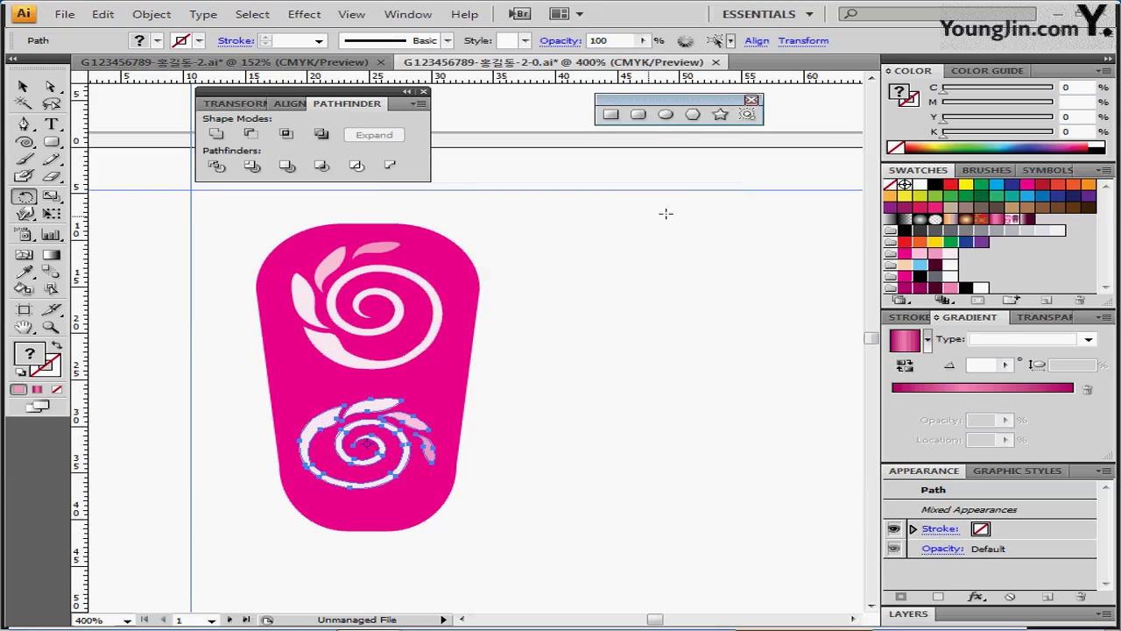
left_click(220, 295)
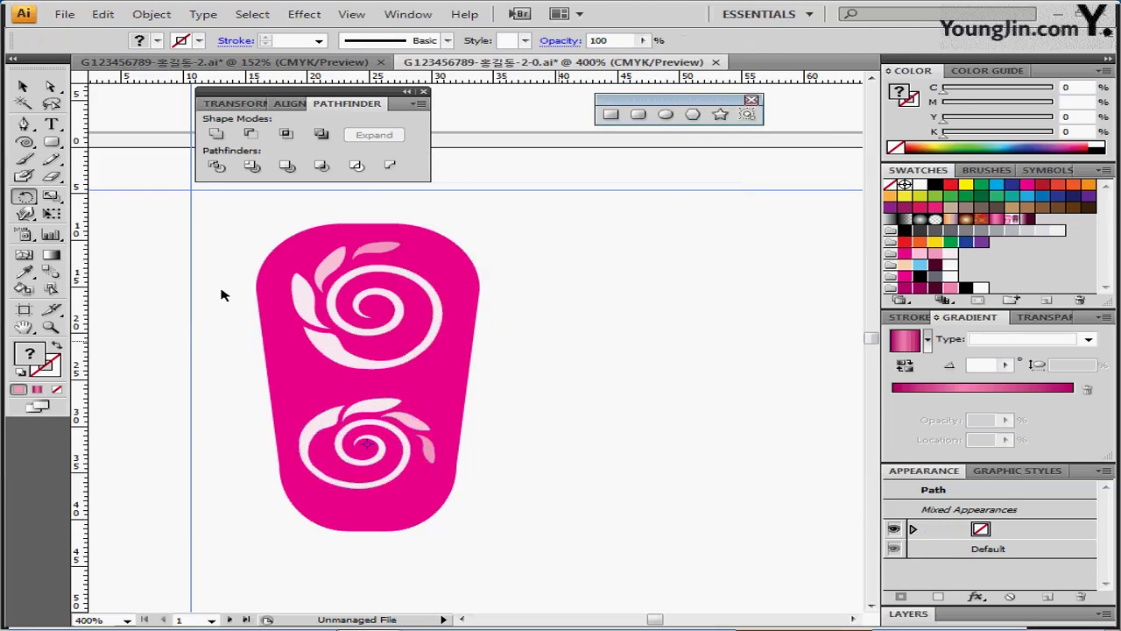
Place a copy of the plain magenta tapered shape, without its spiral ornaments, to the right of the original
left_click_drag(350, 394, 499, 583)
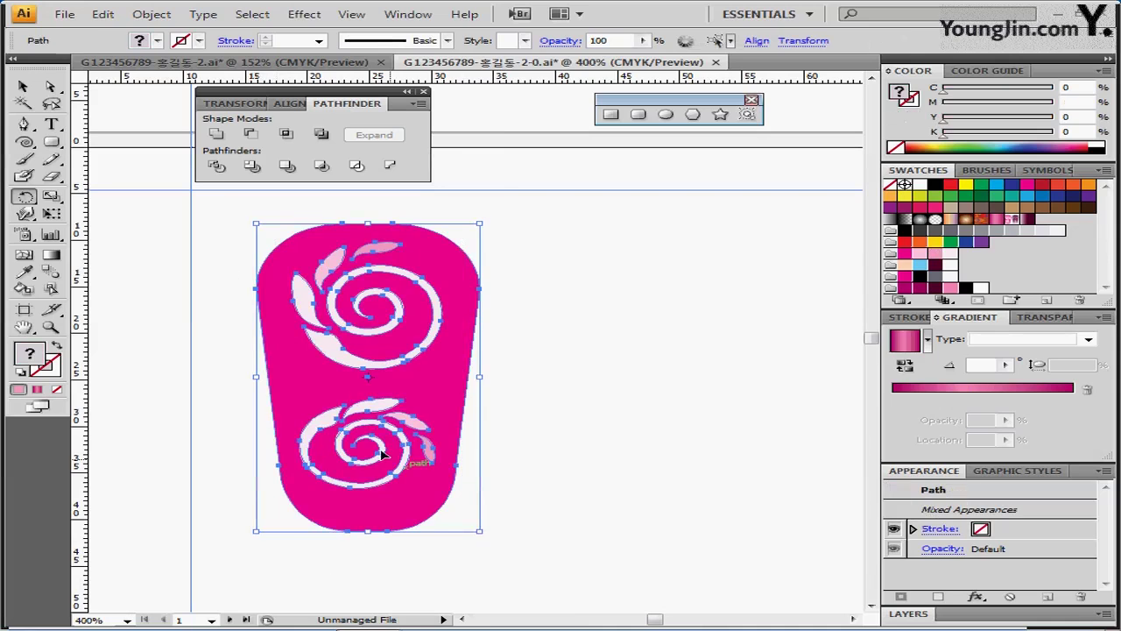
left_click(537, 405)
left_click(451, 406)
left_click_drag(413, 384, 309, 366)
left_click_drag(459, 386, 642, 386)
key("a")
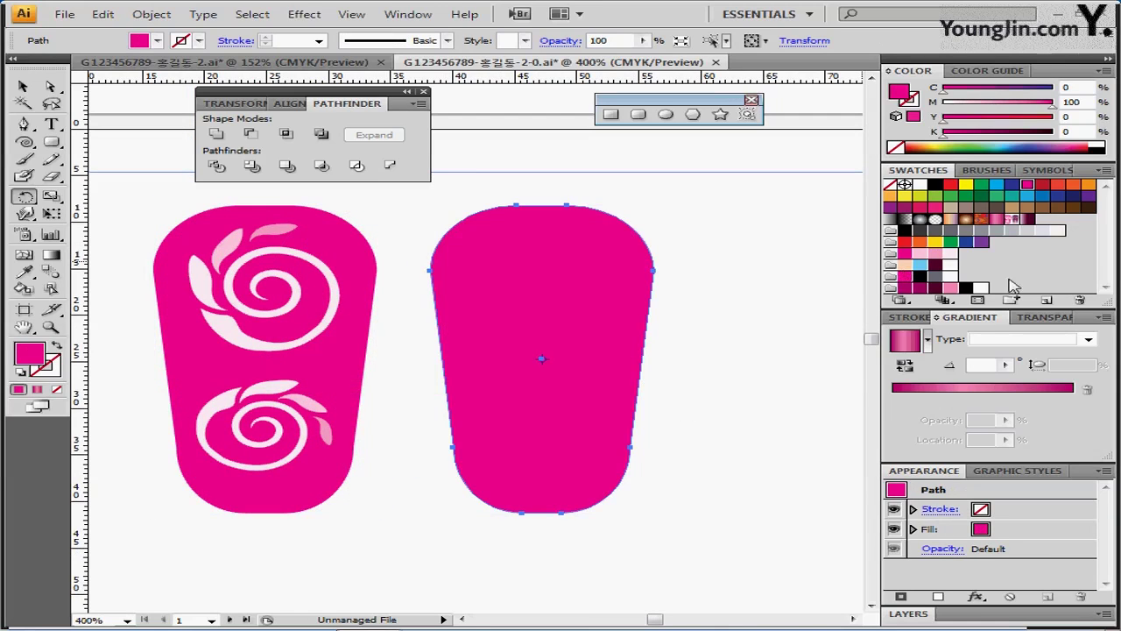
Fill the copied shape with the white-to-dark-magenta linear gradient swatch at a 90° angle, check its colour stops and deselect it
left_click(1027, 220)
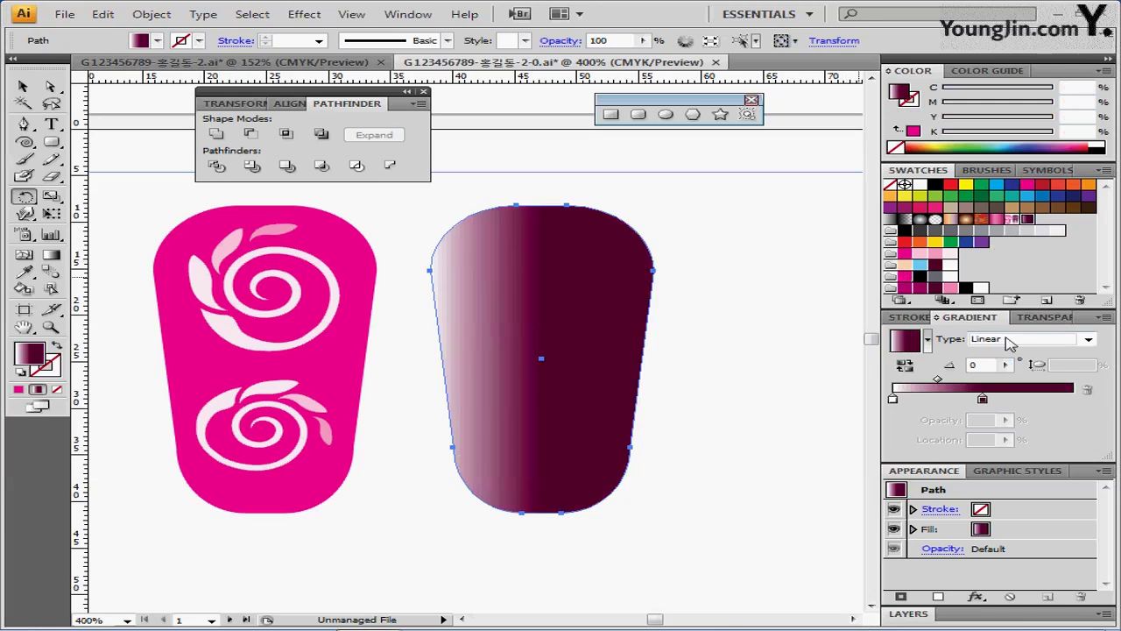
left_click(1030, 340)
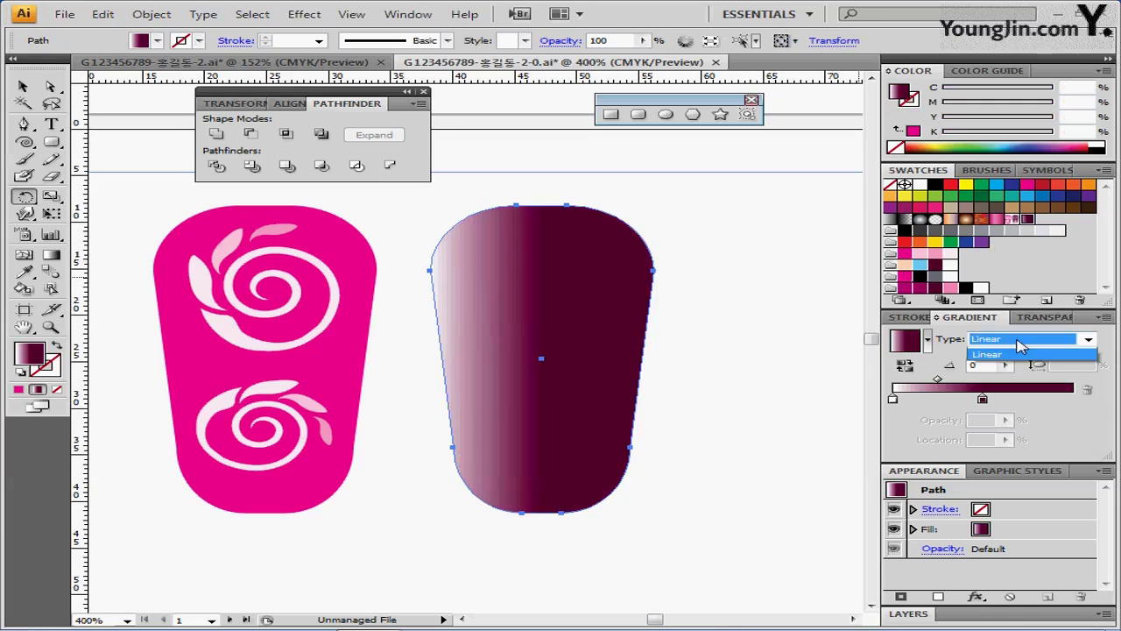
left_click(1008, 353)
left_click(988, 366)
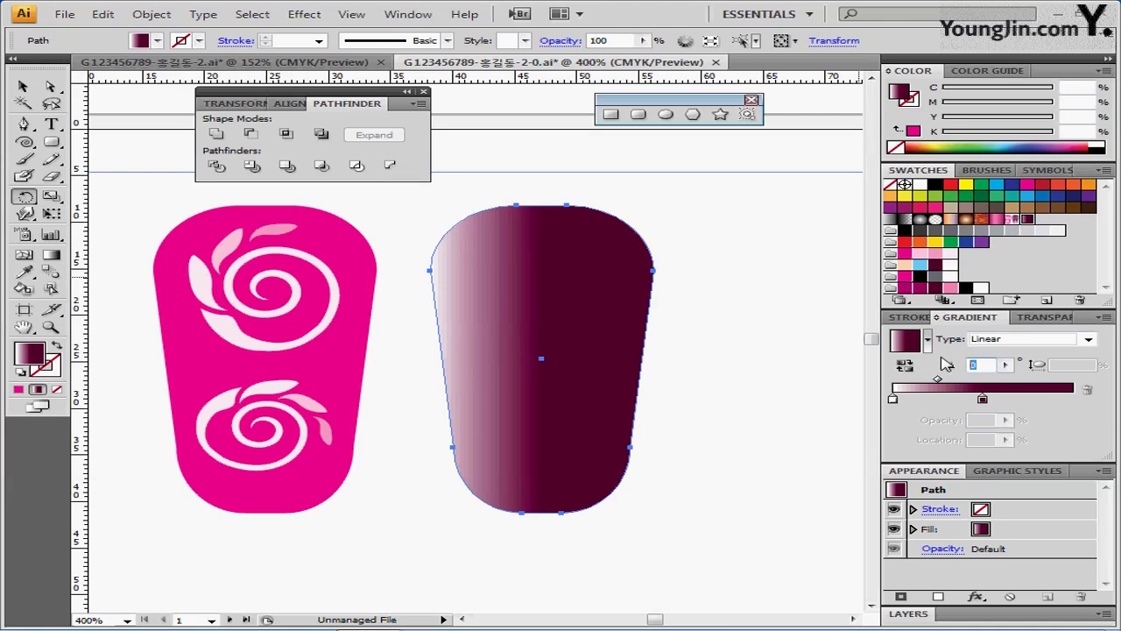
type("90")
key("Return")
left_click(893, 399)
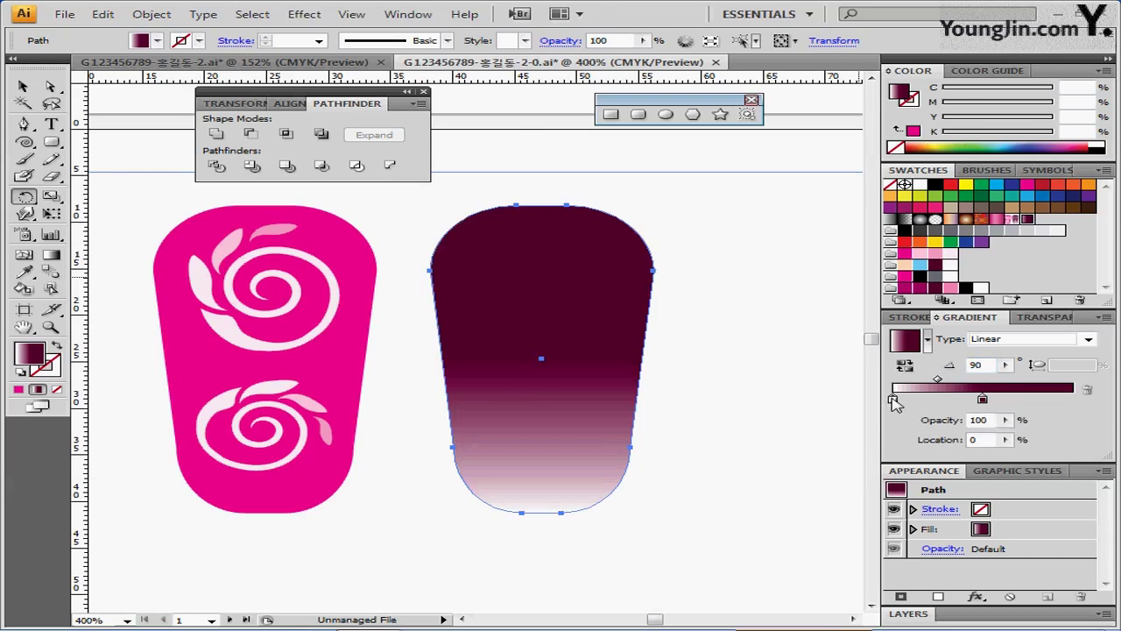
double_click(893, 400)
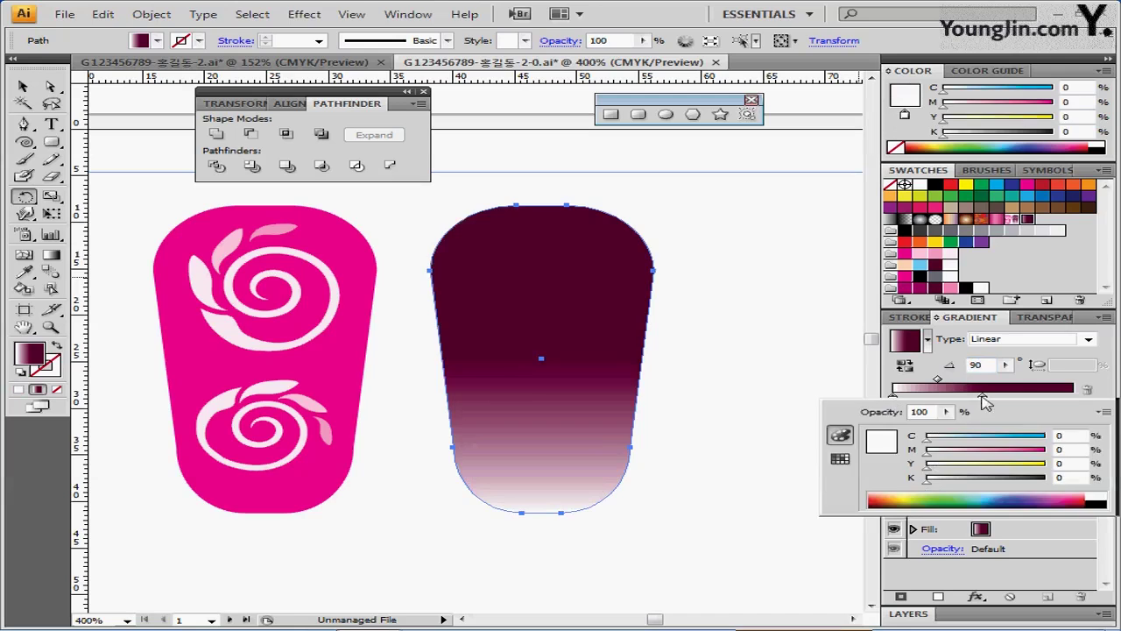
left_click(983, 400)
double_click(983, 400)
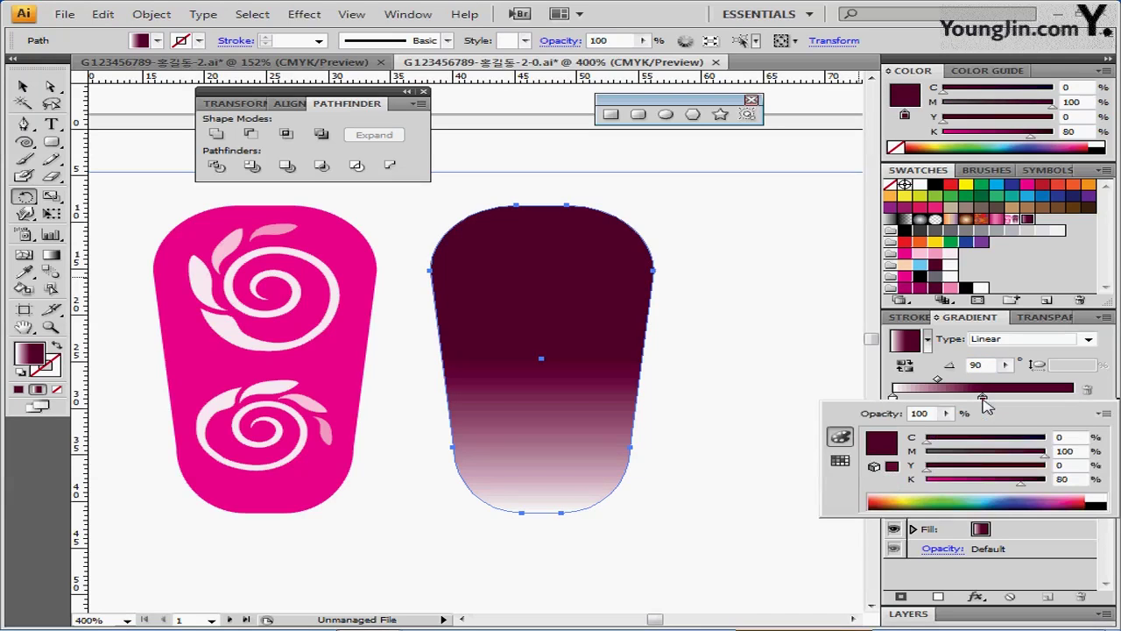
left_click(724, 417)
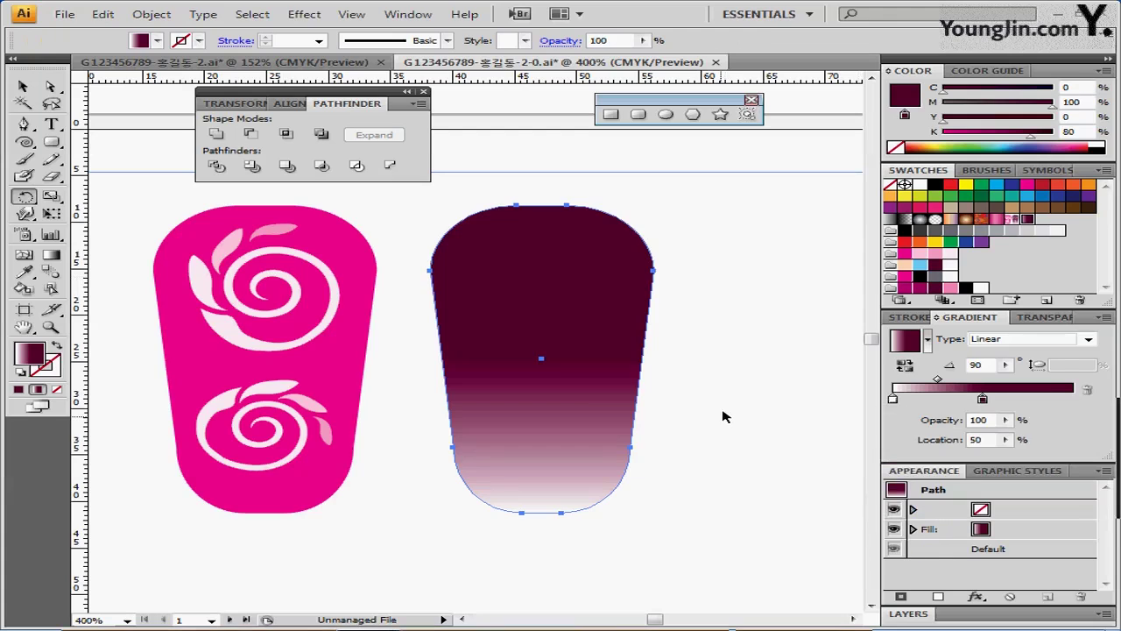
left_click(724, 417)
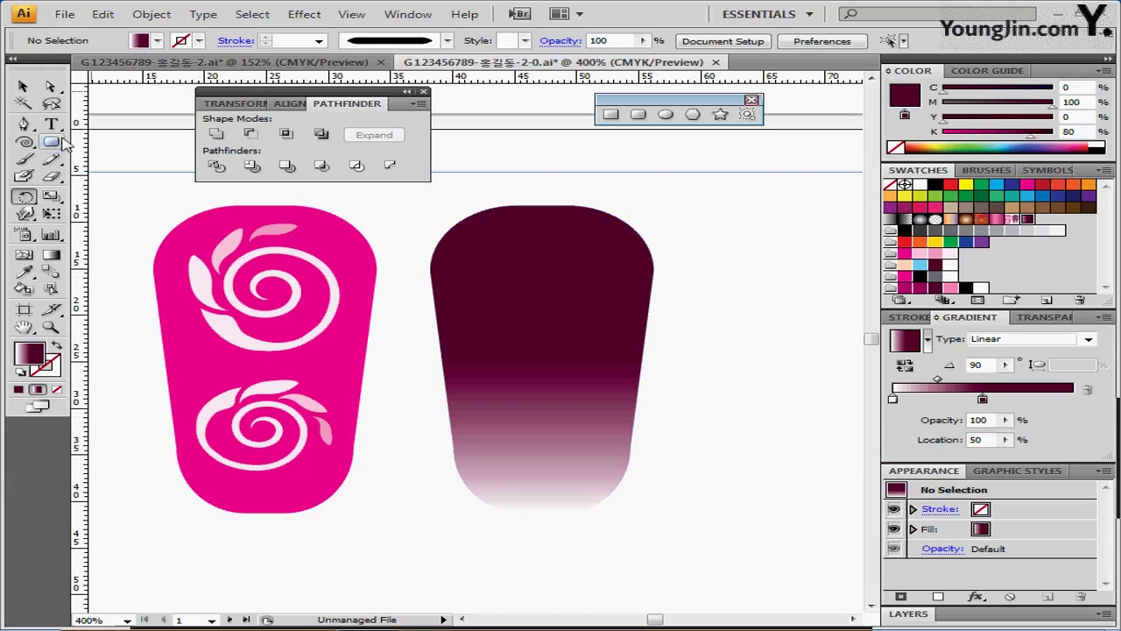
Draw a white ellipse about 3.5 mm wide near the upper-left corner of the gradient shape and shift it slightly left
left_click(666, 116)
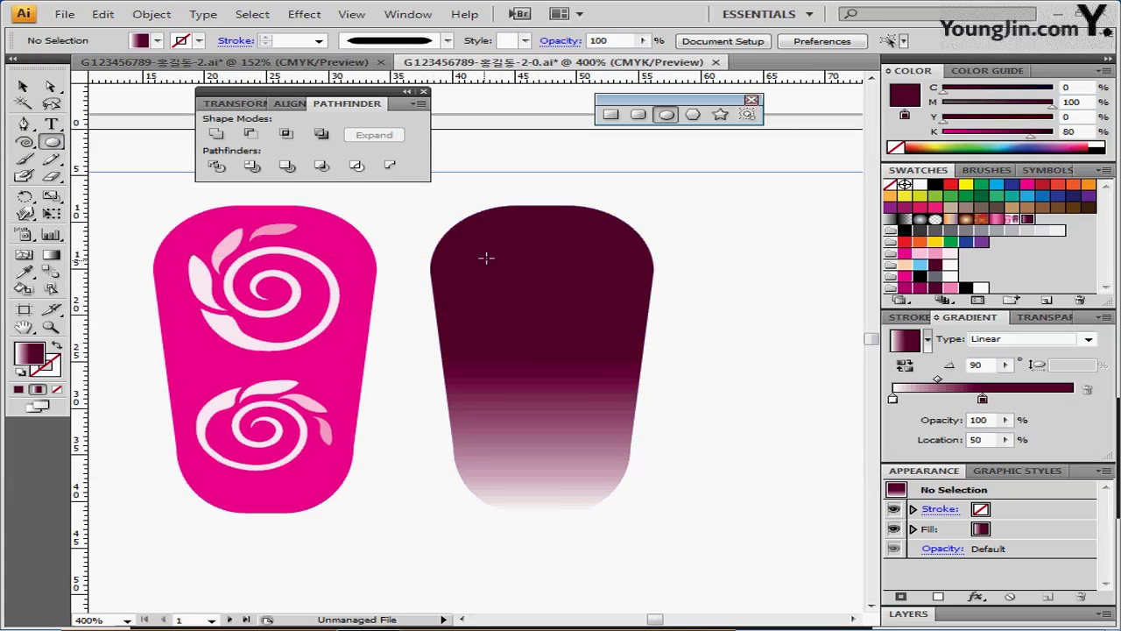
left_click_drag(481, 254, 507, 271)
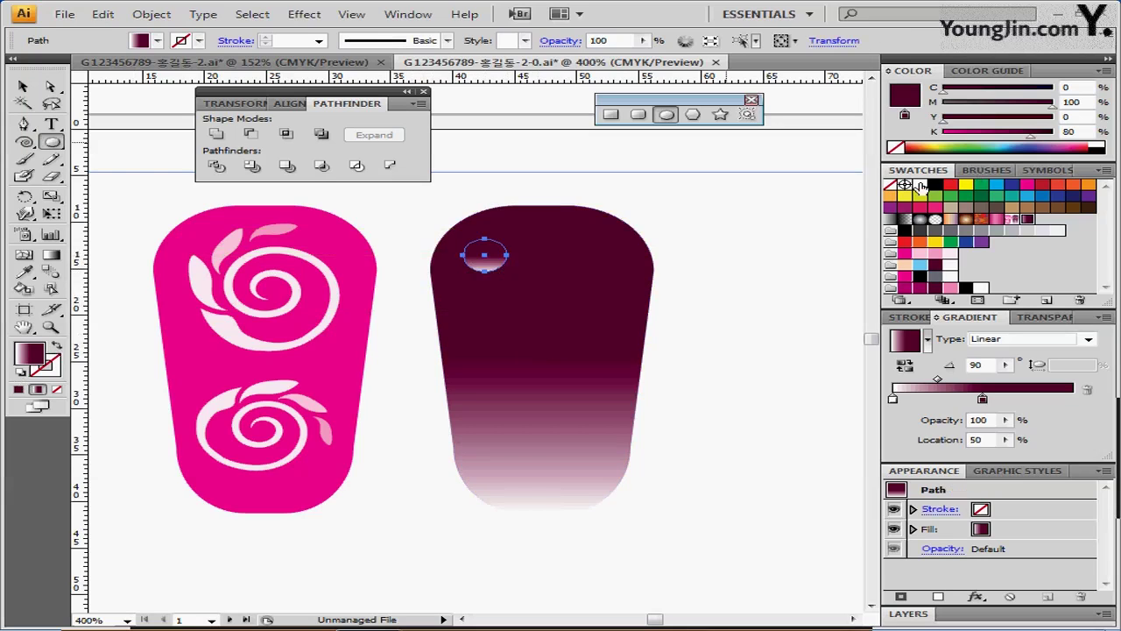
left_click(920, 185)
key("v")
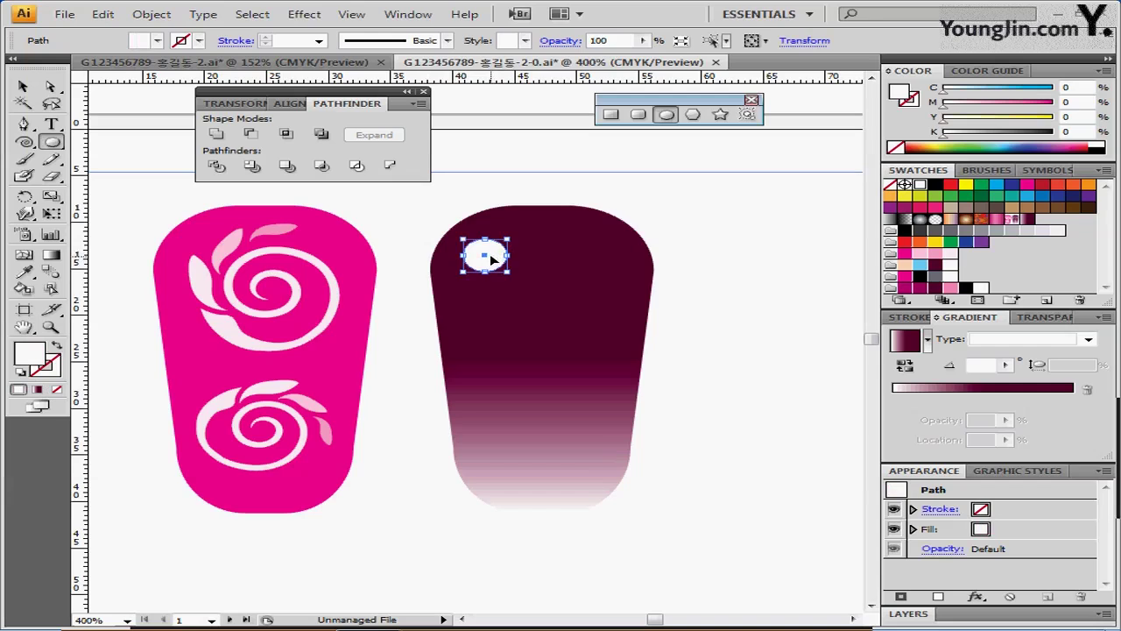
left_click_drag(491, 252, 488, 256)
Make a copy of the white ellipse scaled uniformly to 50% and move it to the lower-left corner of the gradient shape
left_click(51, 197)
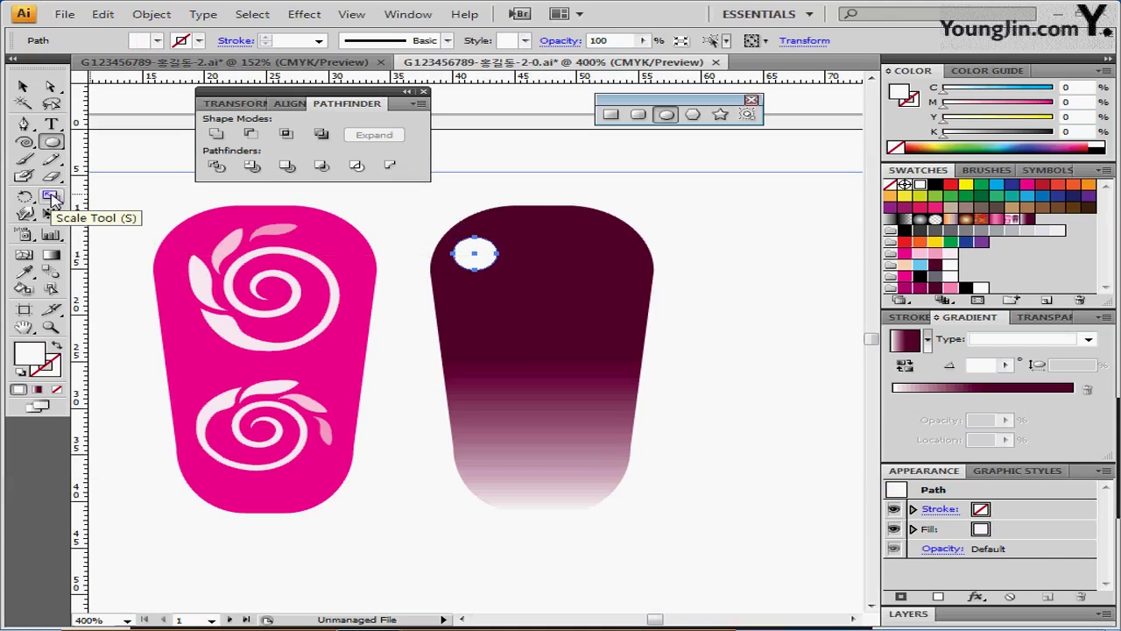
double_click(51, 196)
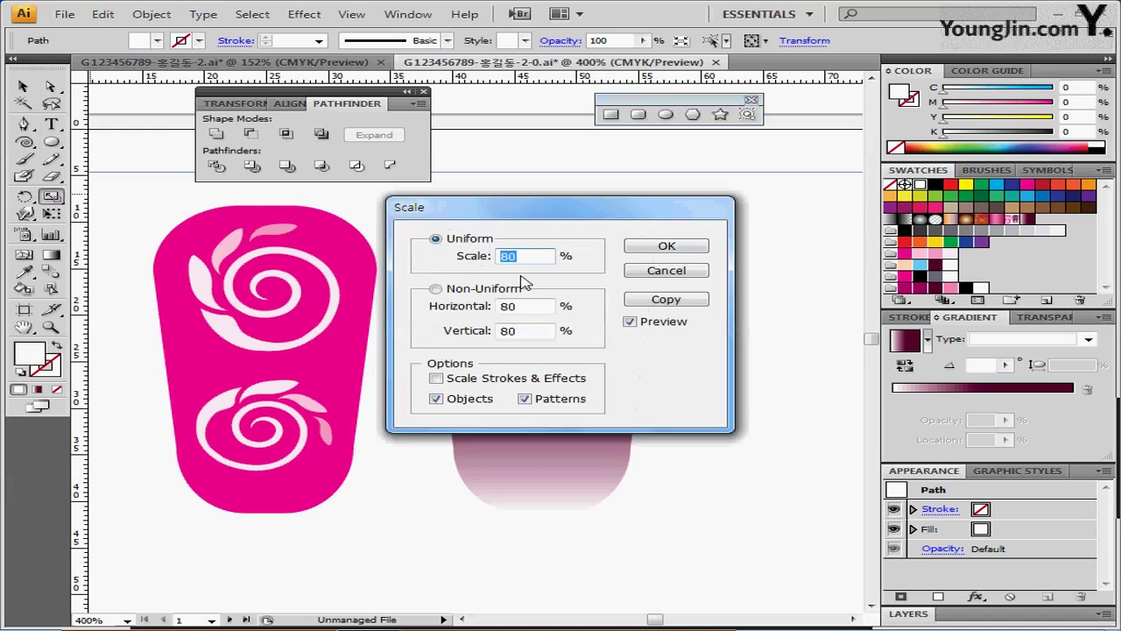
type("50")
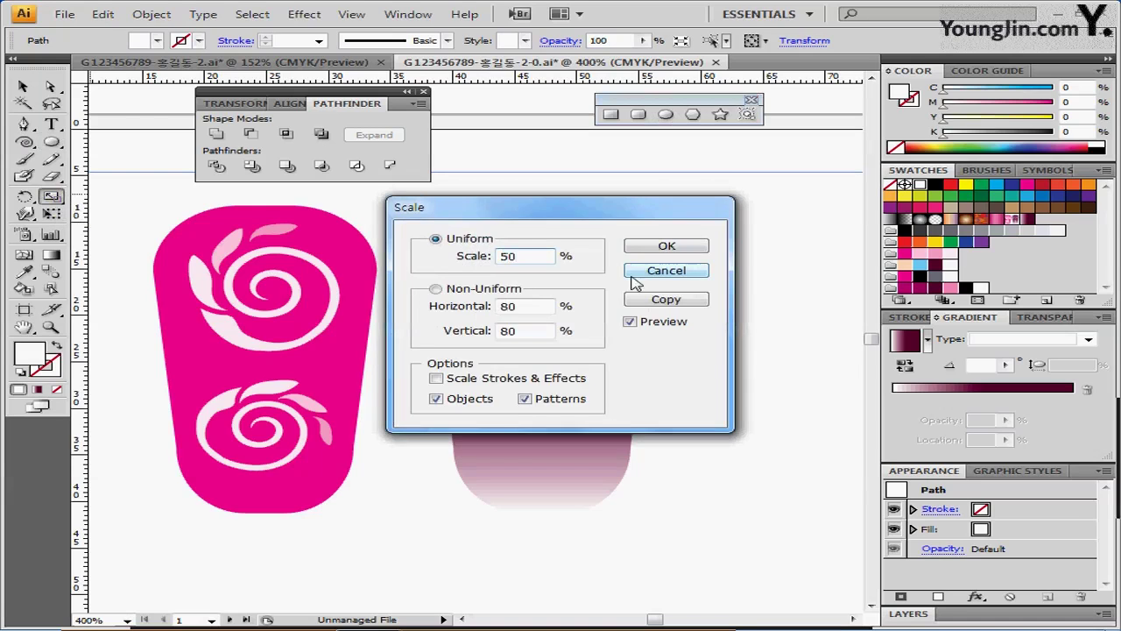
left_click(698, 302)
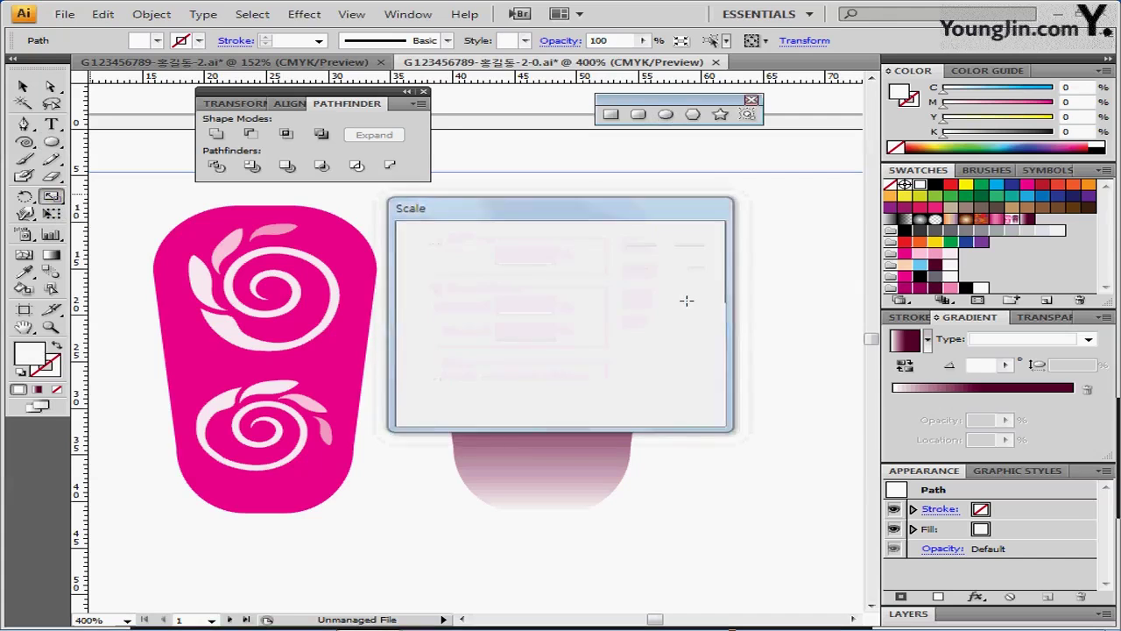
key("g")
left_click_drag(476, 254, 490, 479)
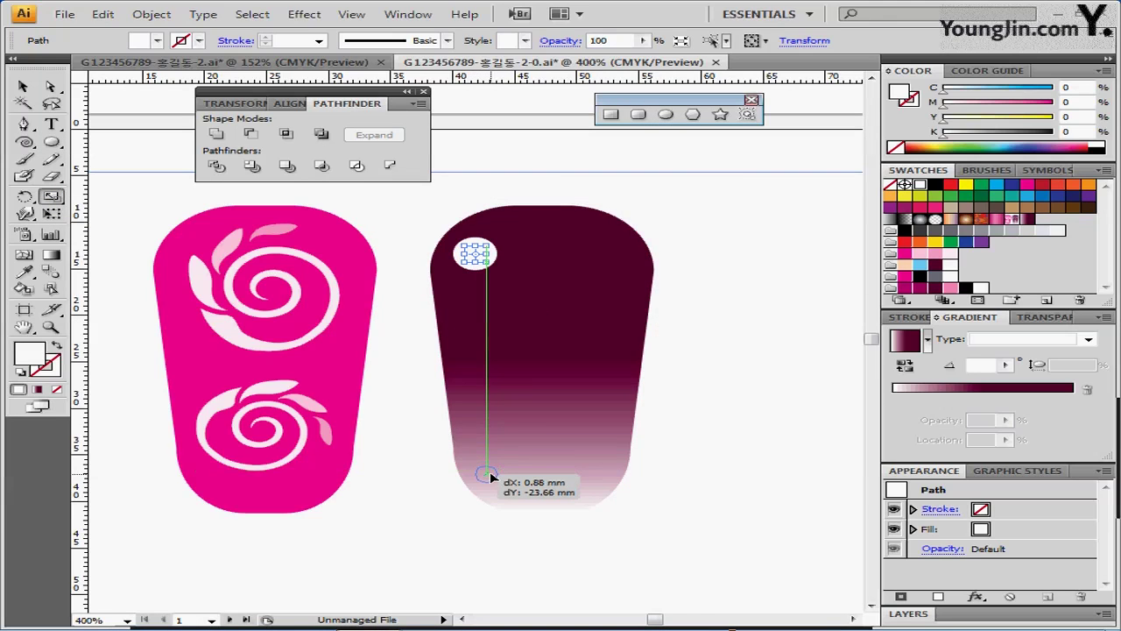
left_click_drag(492, 477, 487, 480)
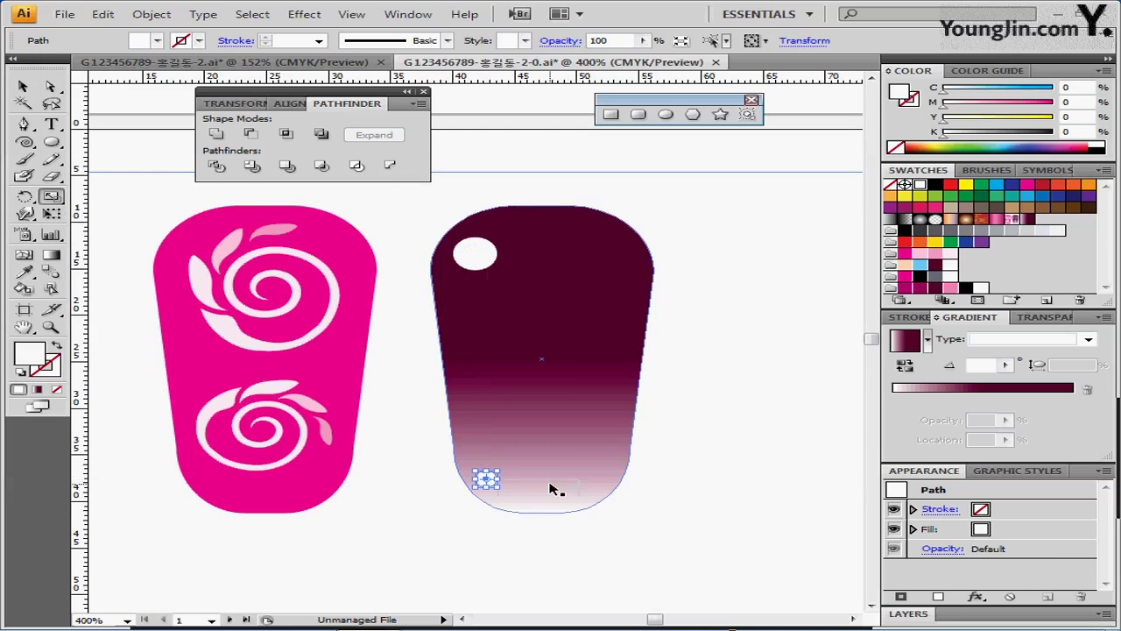
Select the large and small white ellipses together and make a blend between them
left_click_drag(553, 453, 527, 402)
left_click(449, 202)
left_click(458, 427, "shift")
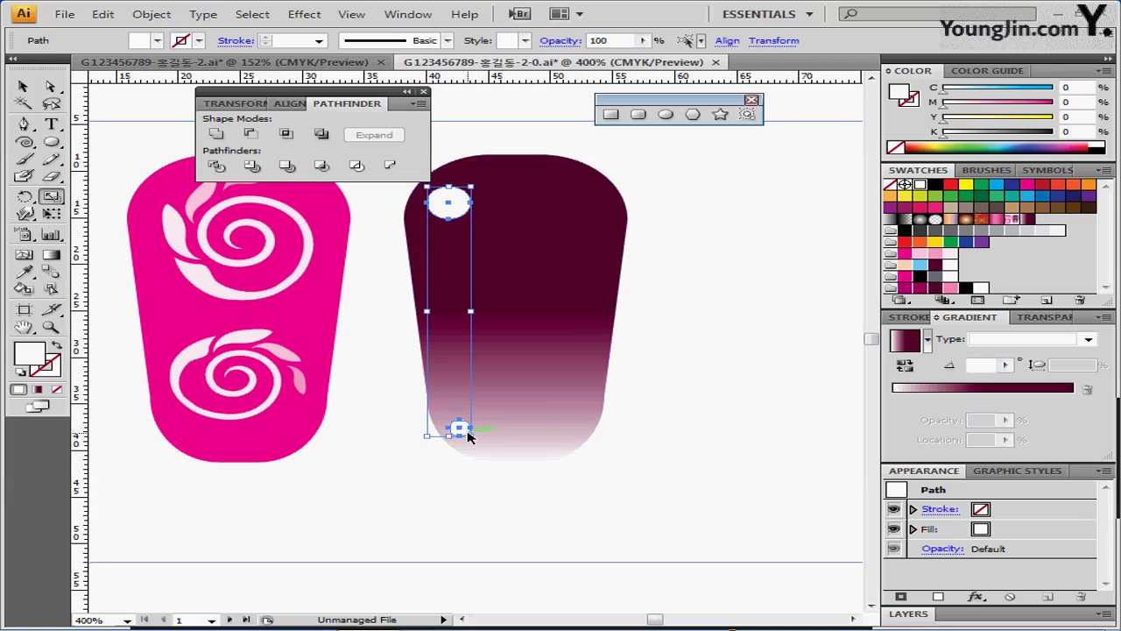
key("w")
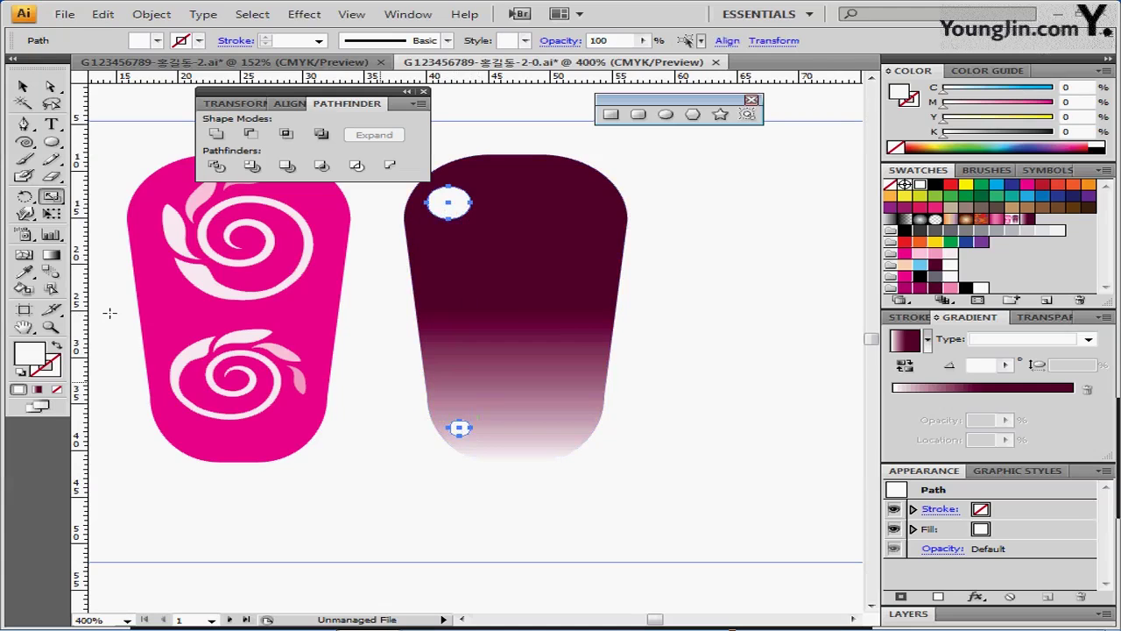
left_click(151, 15)
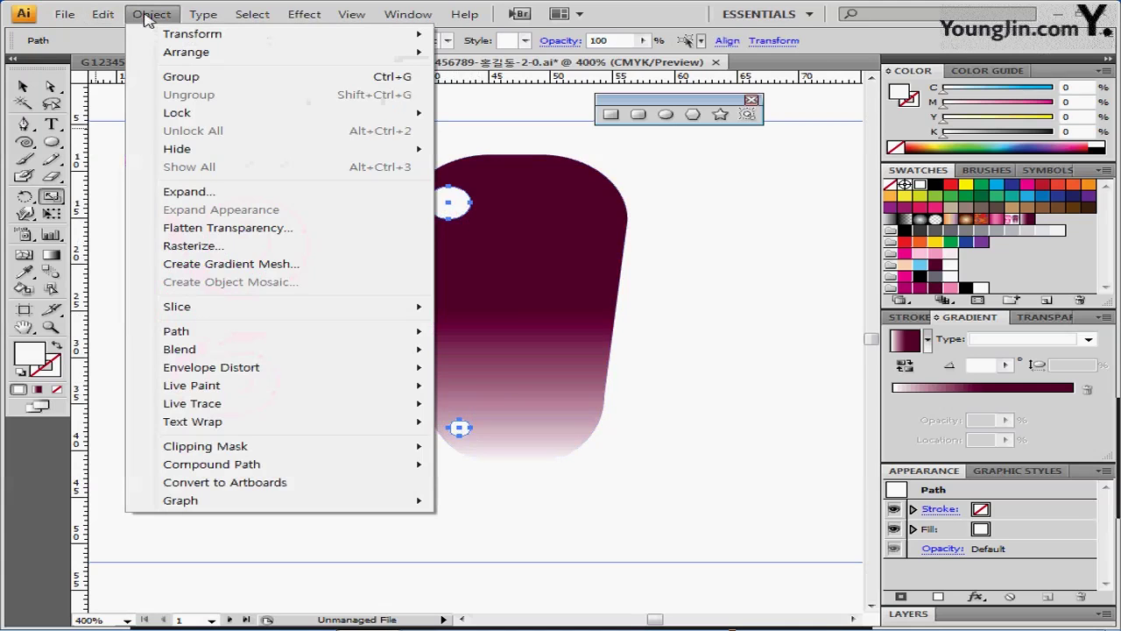
mouse_move(245, 353)
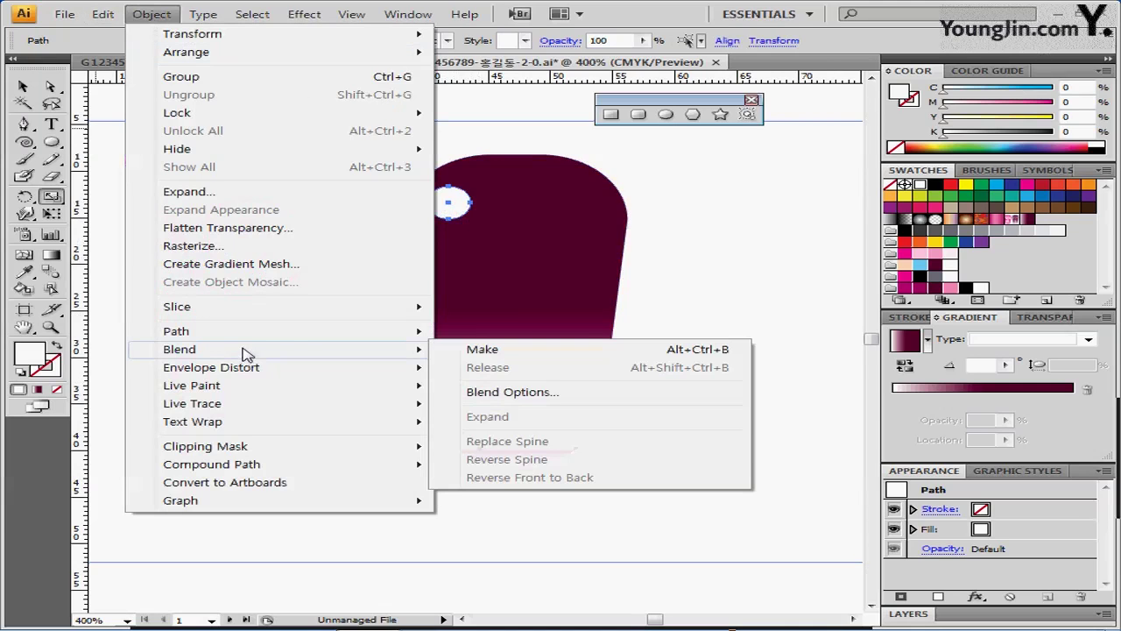
left_click(483, 351)
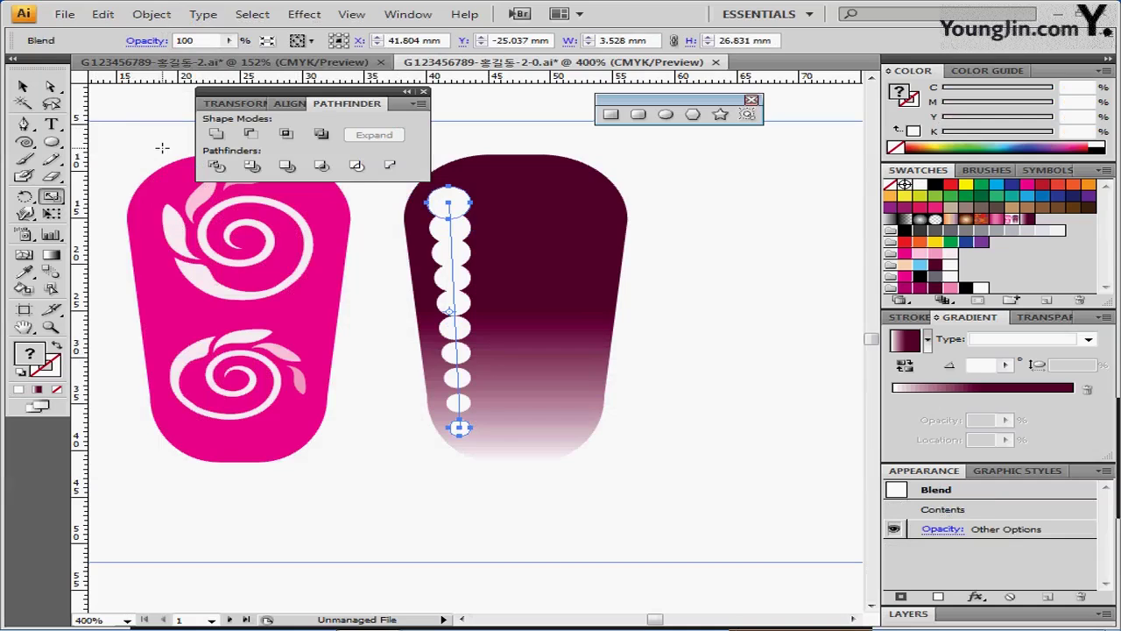
Set the blend's spacing to Specified Steps with 3 steps
double_click(53, 277)
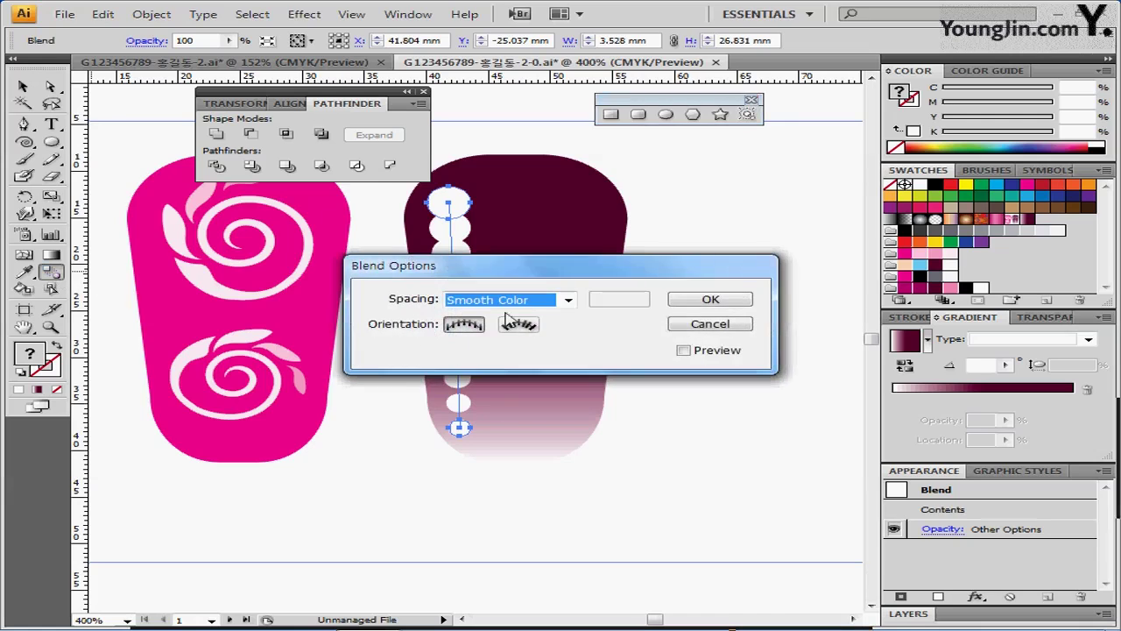
left_click(566, 300)
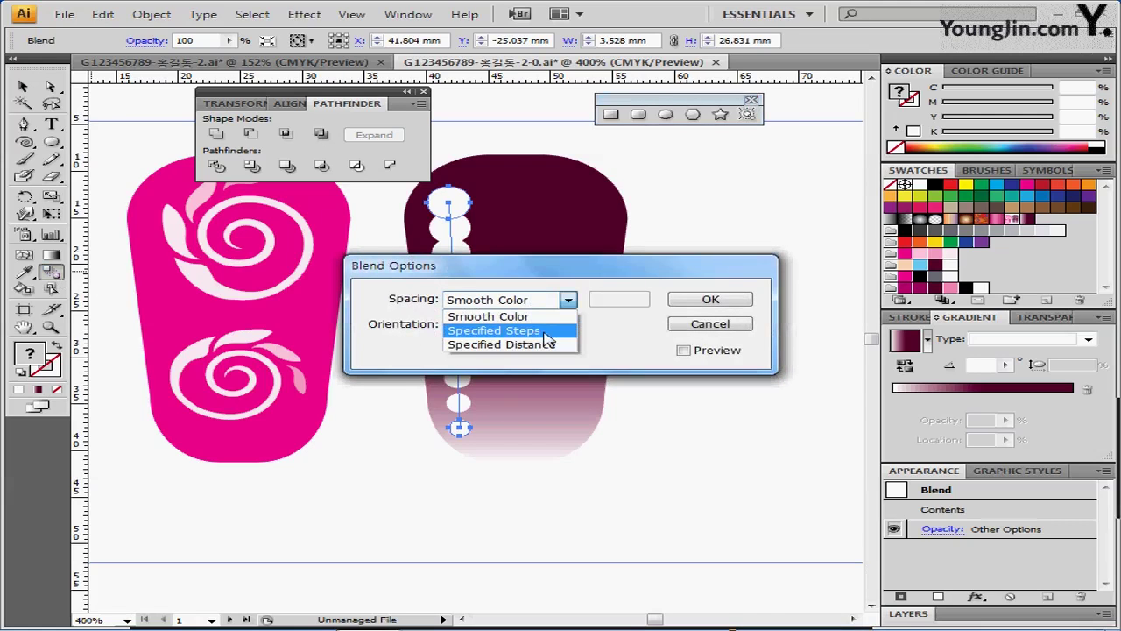
left_click(545, 331)
left_click(684, 349)
left_click_drag(616, 274, 756, 106)
double_click(749, 133)
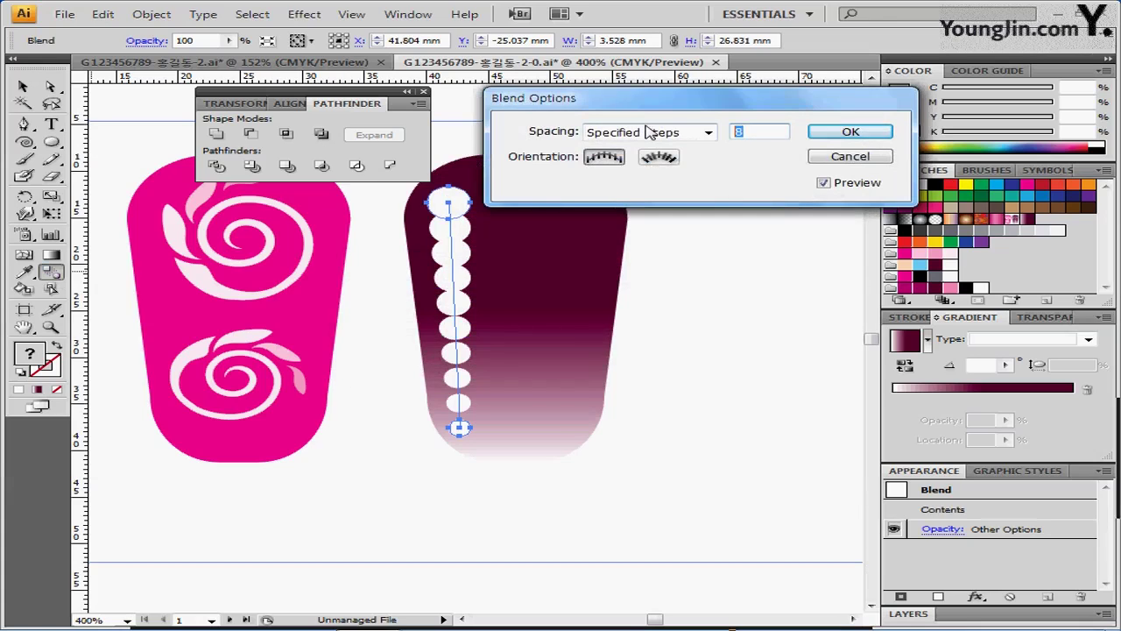
type("3")
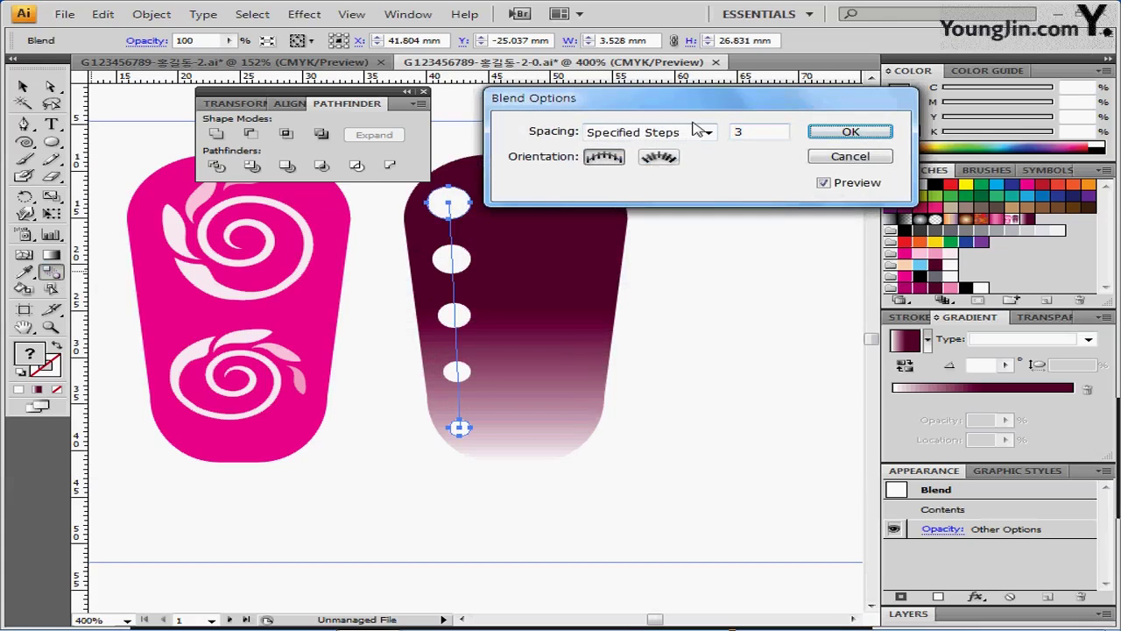
left_click(850, 131)
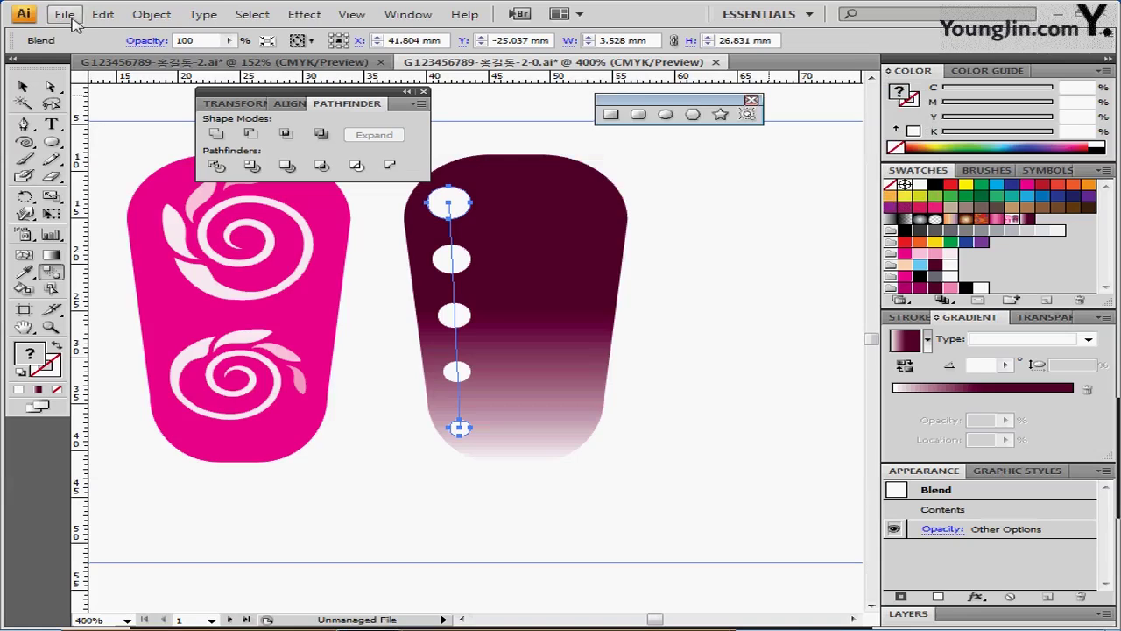
Expand the blend into a group of editable ellipses
left_click(152, 14)
mouse_move(216, 354)
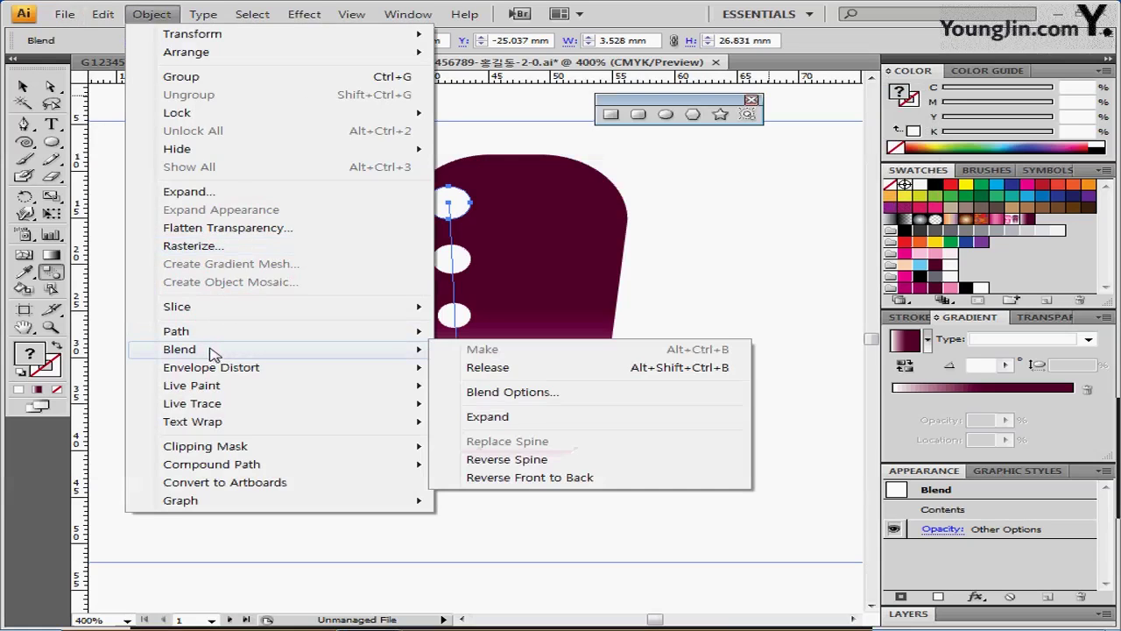
left_click(524, 423)
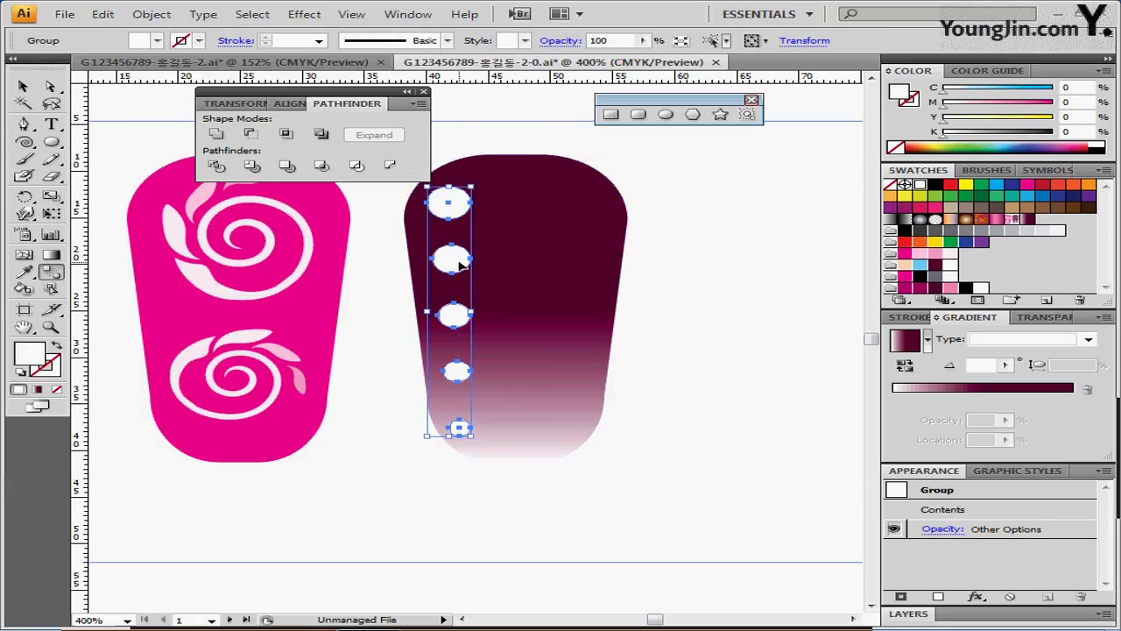
Copy the ellipse column horizontally by 4.85 mm, repeat the copy for a third column, and hide the bounding box
left_click_drag(459, 261, 515, 260)
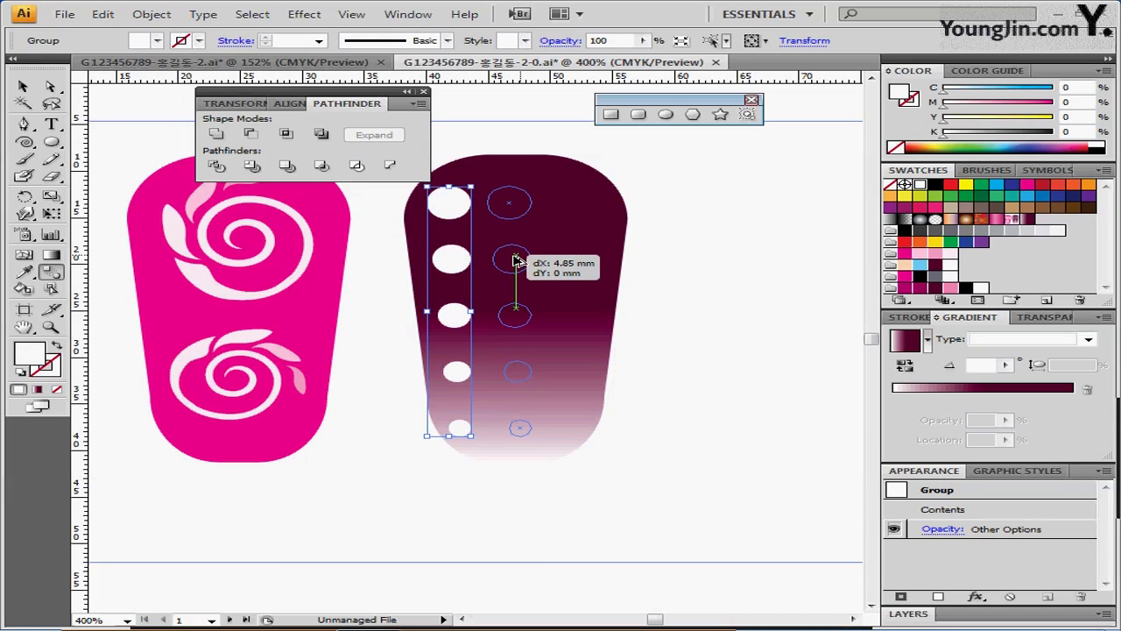
left_click_drag(515, 261, 517, 260)
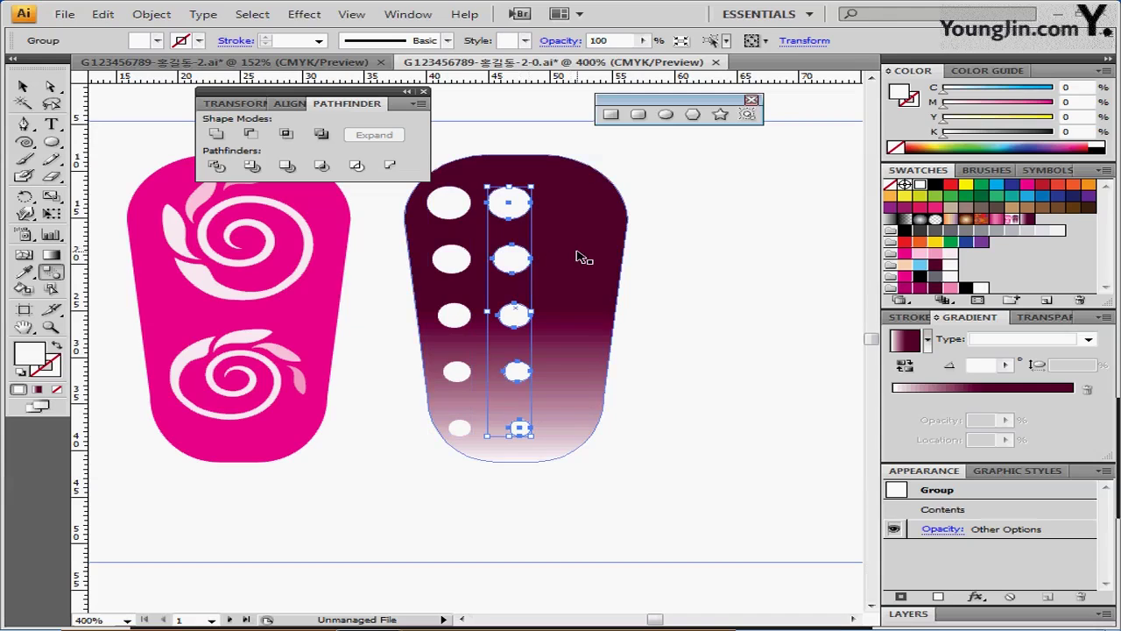
key("ctrl+d")
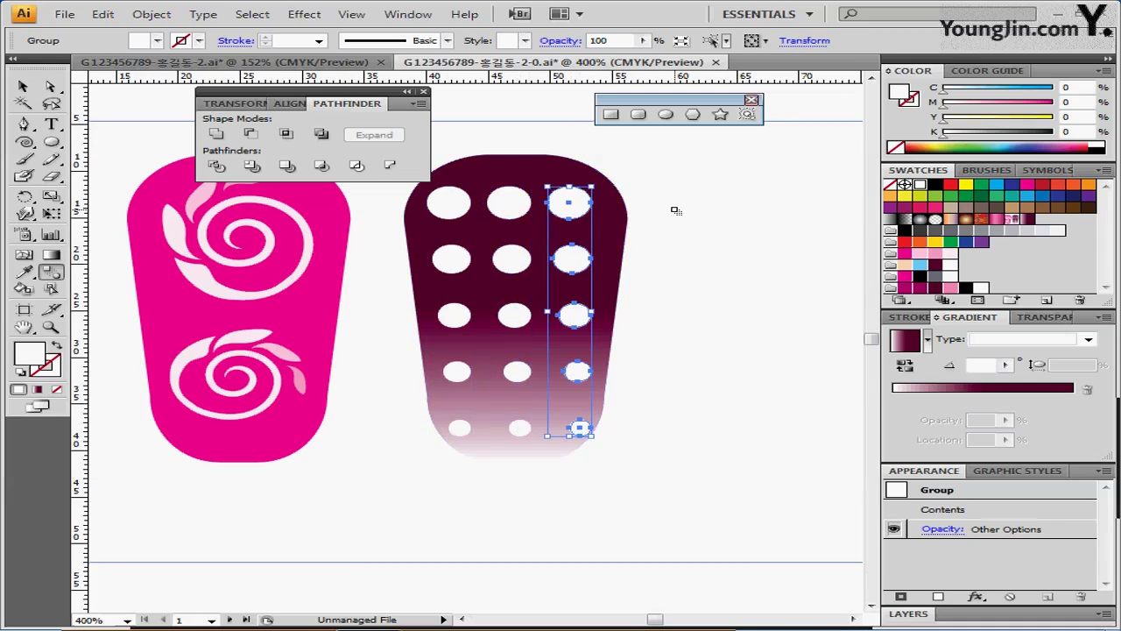
key("ctrl+shift+b")
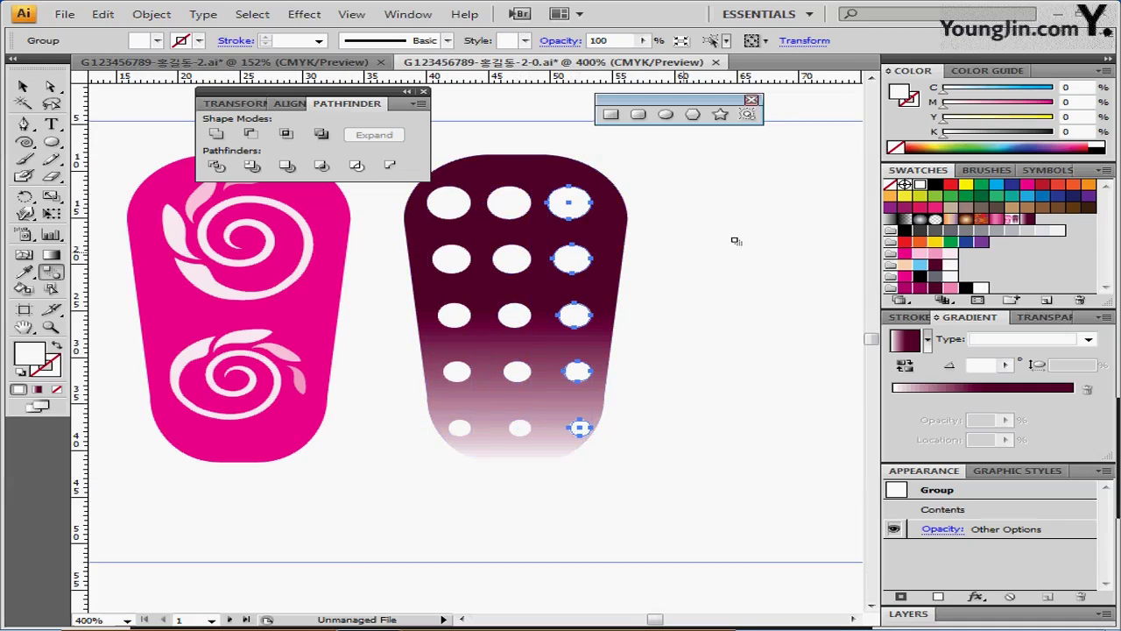
key("ctrl+shift+b")
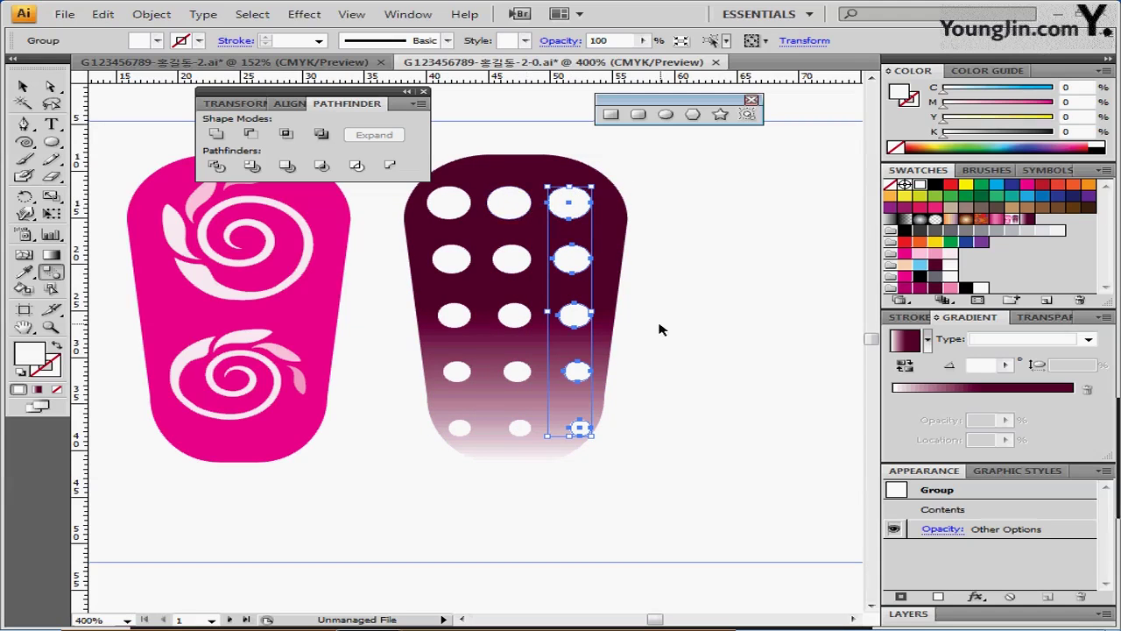
key("ctrl+shift+b")
scroll(640, 313, "up", 1)
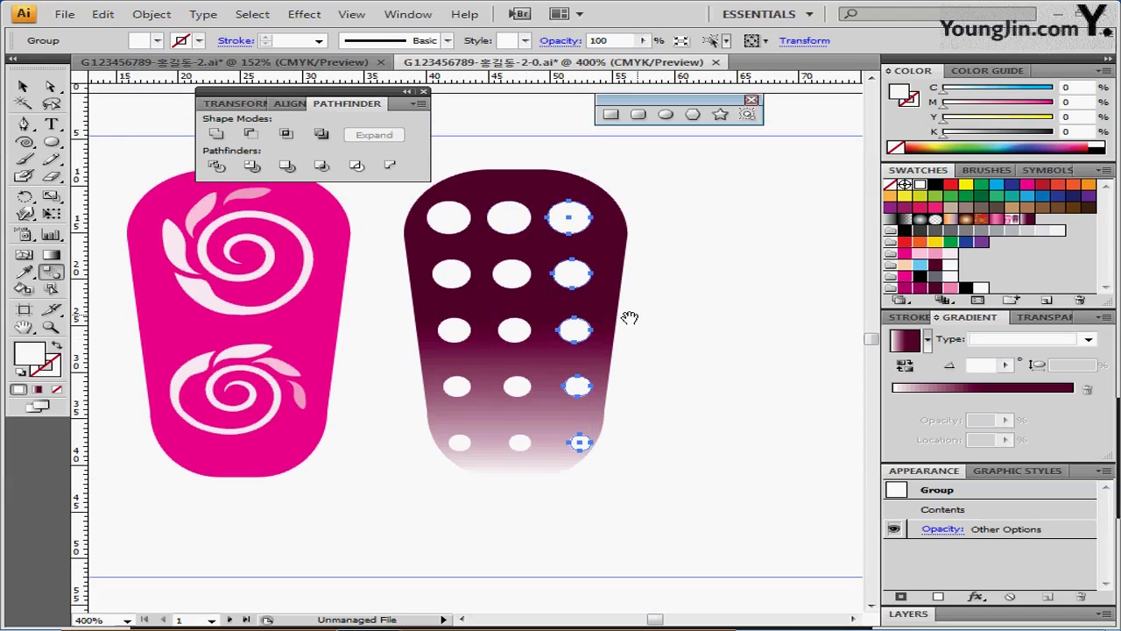
key("ctrl+shift+b")
Flip the middle column of ellipses upside down by reflecting it across the horizontal axis, then deselect it
left_click(517, 214)
key("ctrl+shift+b")
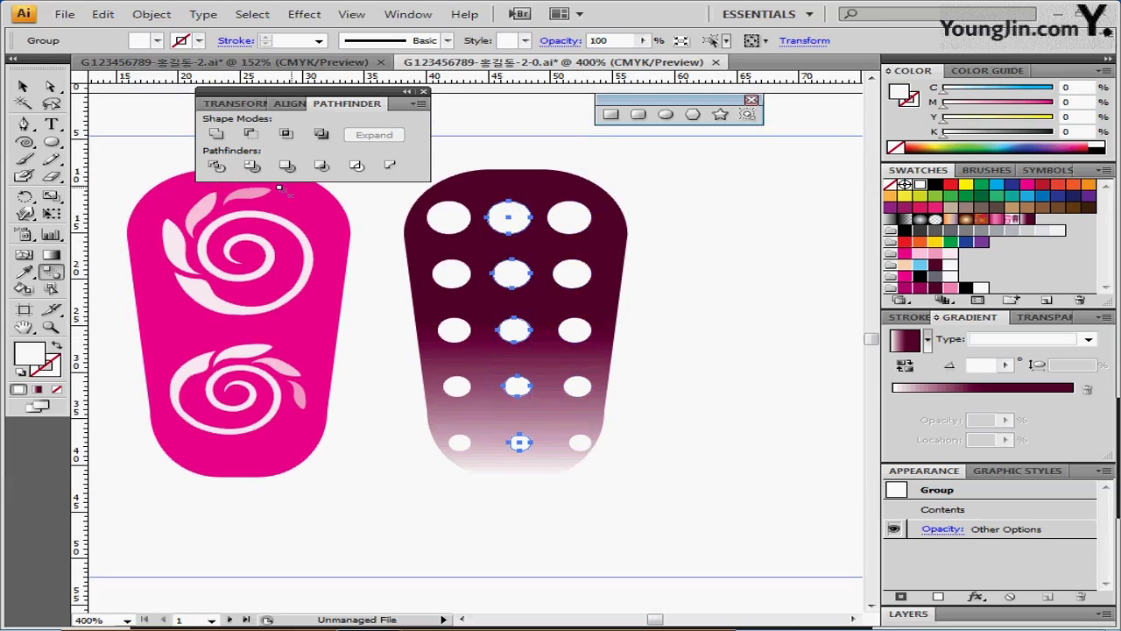
left_click(32, 200)
left_click_drag(32, 201, 26, 199)
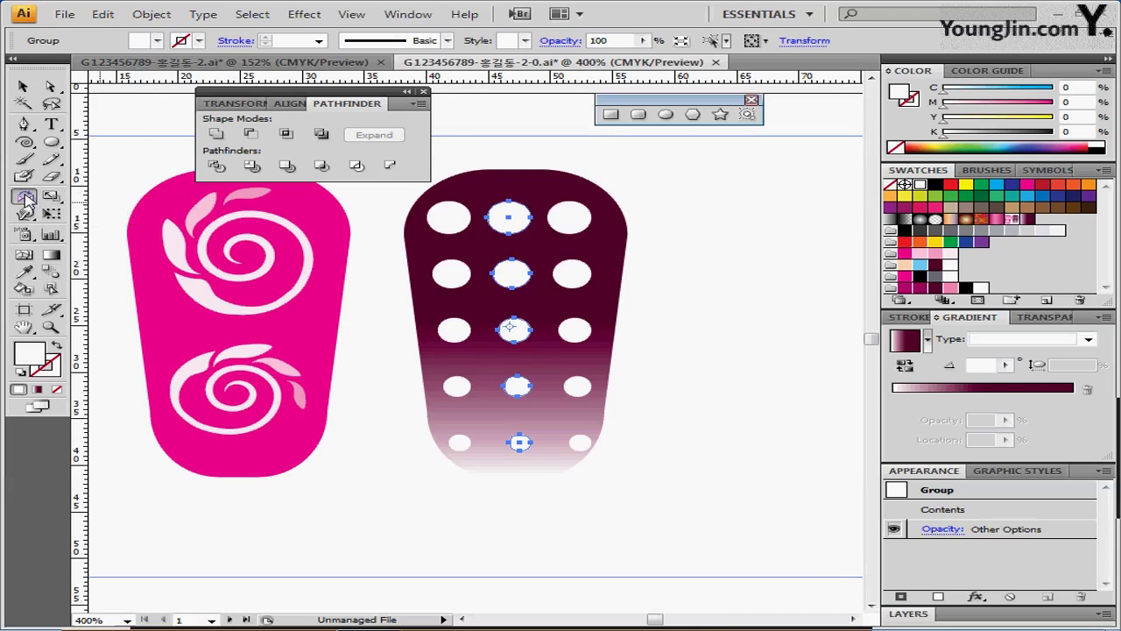
double_click(27, 198)
left_click_drag(438, 233, 746, 137)
left_click(780, 176)
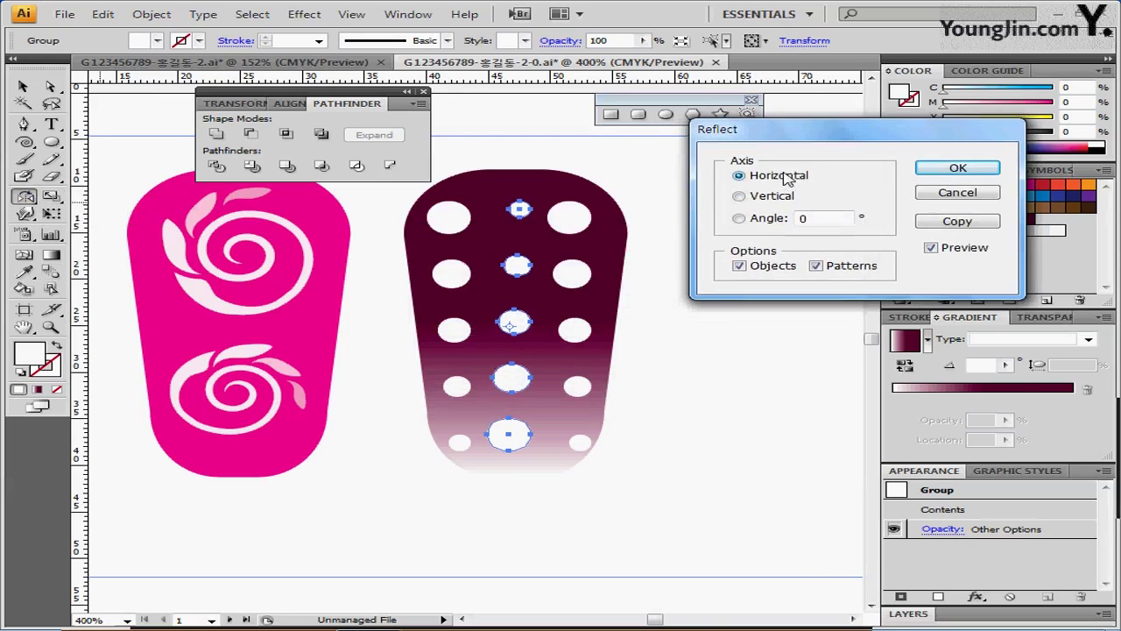
left_click(955, 168)
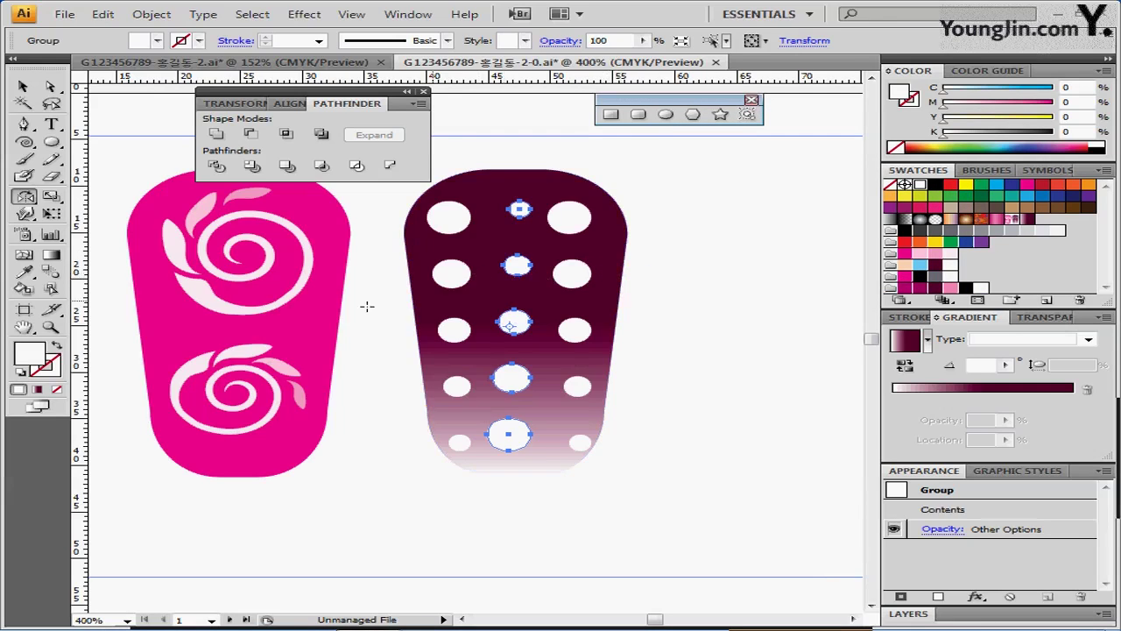
key("ctrl")
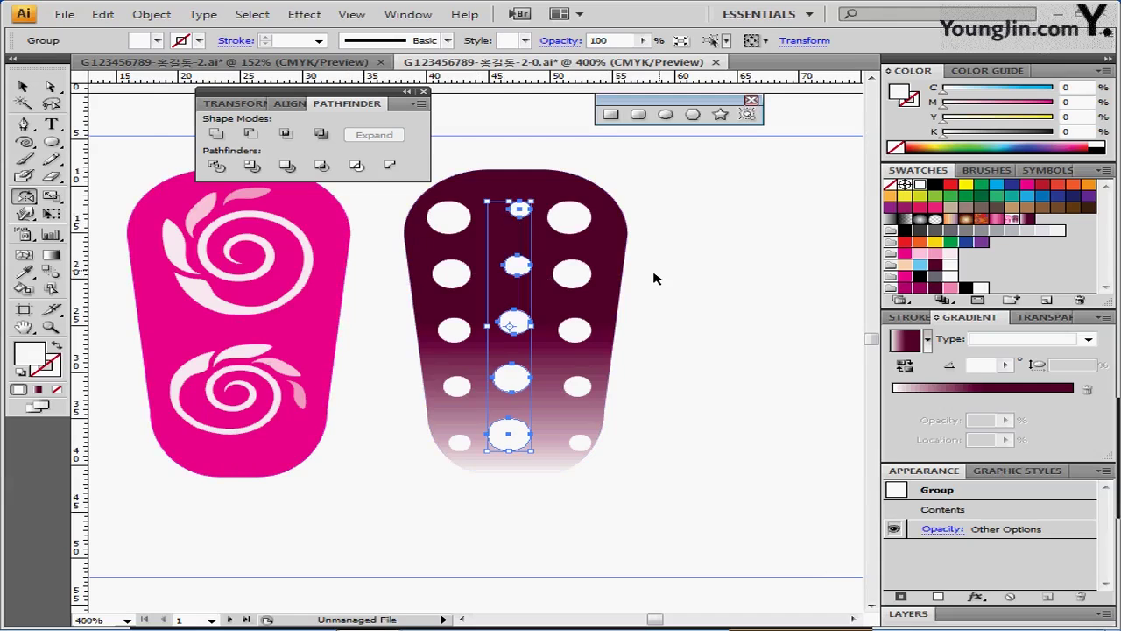
key("ctrl+shift+b")
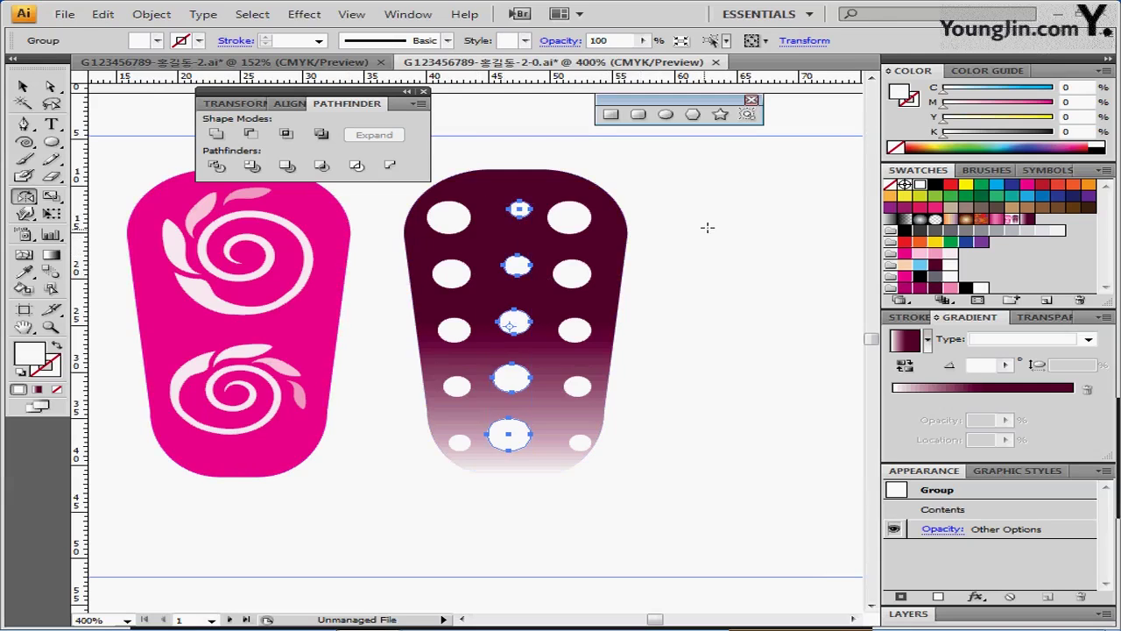
left_click(715, 230)
Fill the outer ellipses of the first and last rows and the central ellipse with the light blue swatch (C 50)
left_click_drag(49, 86, 110, 111)
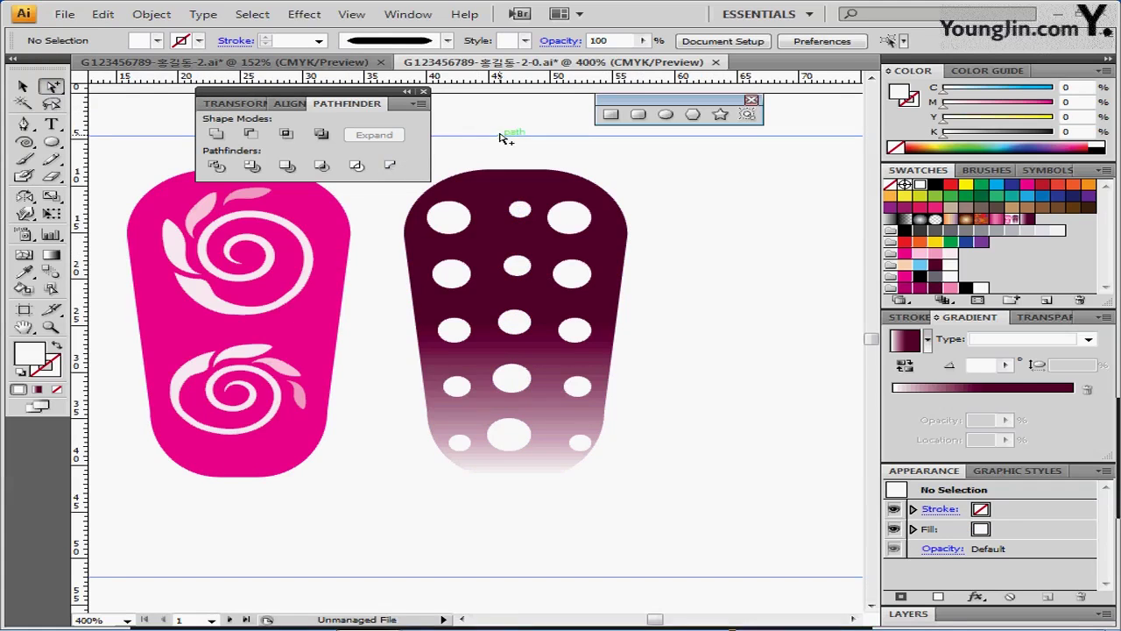
left_click(446, 220)
left_click(513, 326, "shift")
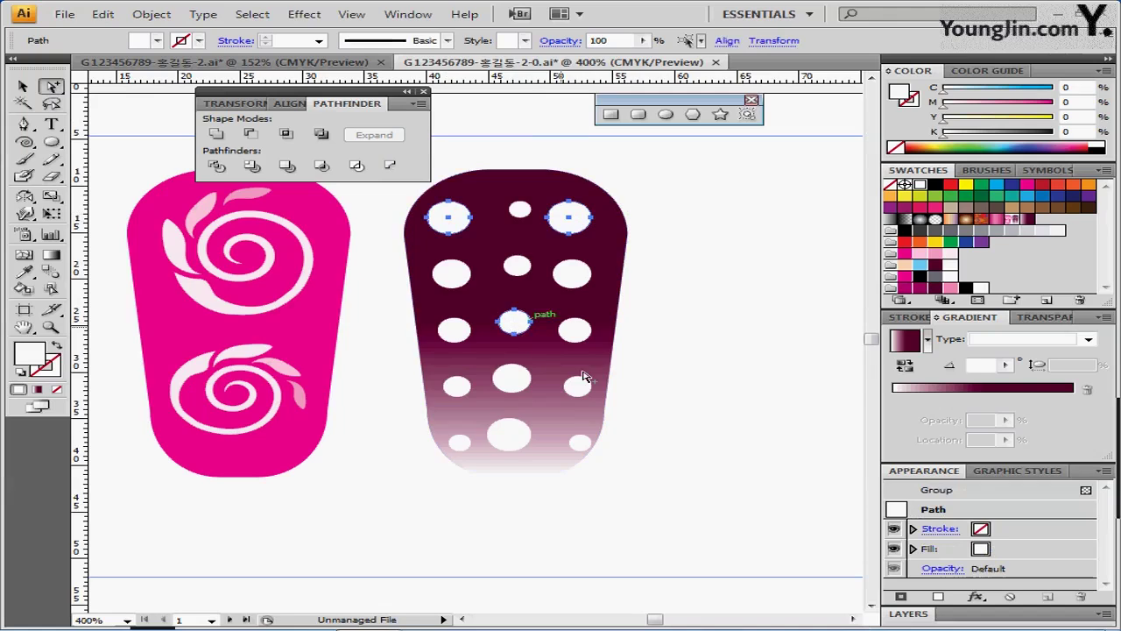
left_click(459, 442, "shift")
left_click(580, 444, "shift")
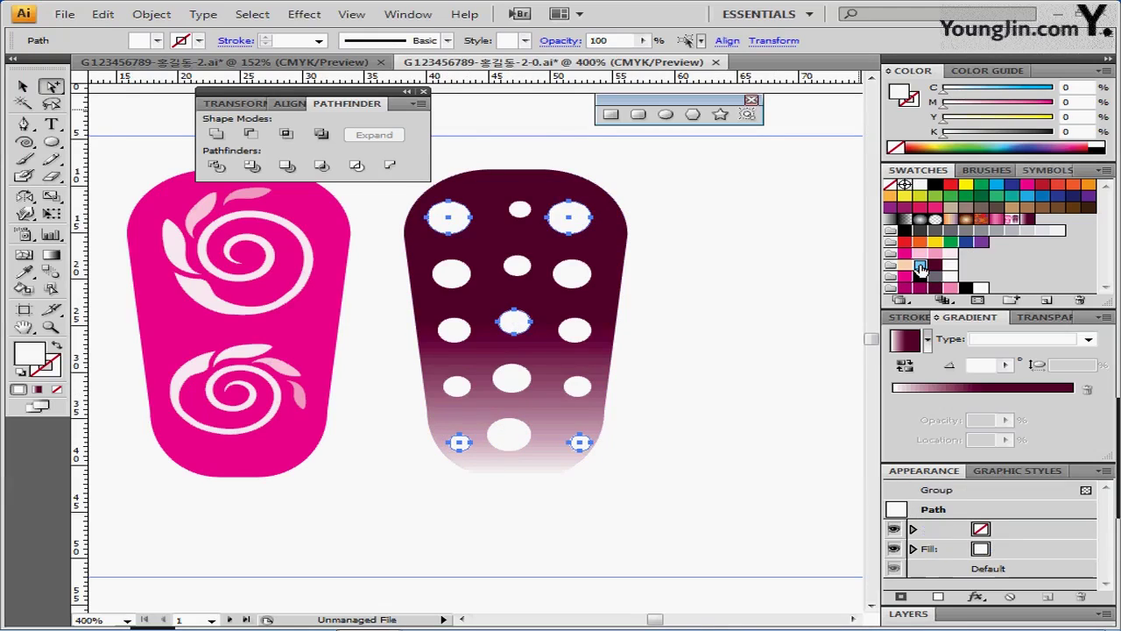
left_click(920, 268)
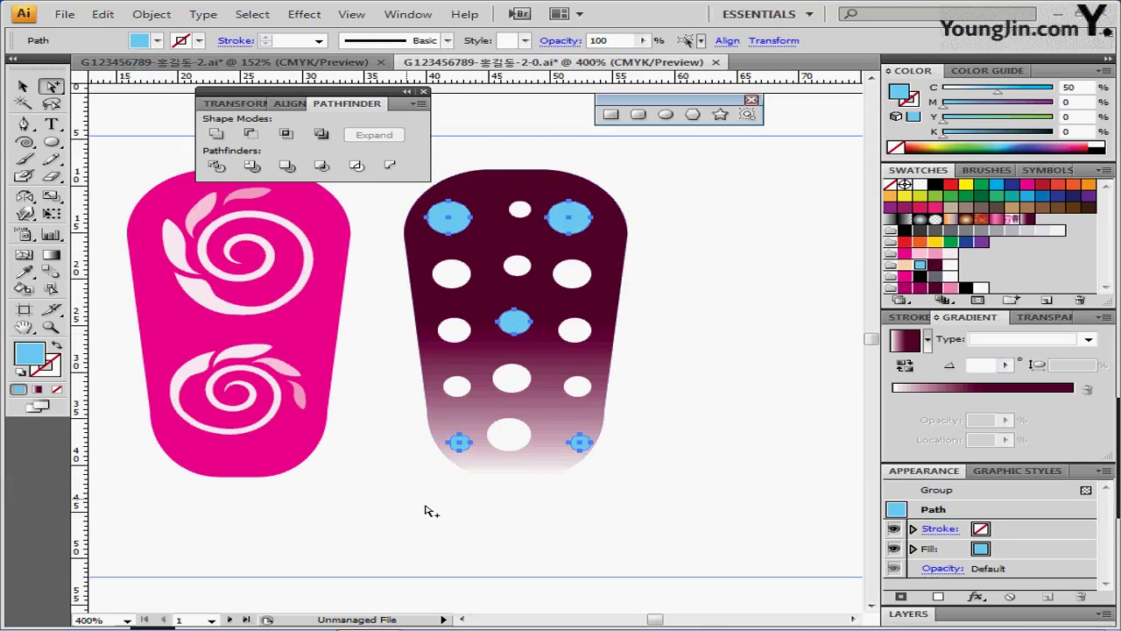
Fill the top and bottom middle ellipses and the outer ellipses of the third row with the peach swatch (M 20, Y 30)
left_click(520, 208)
left_click(453, 329, "shift")
left_click(577, 334, "shift")
left_click(512, 431, "shift")
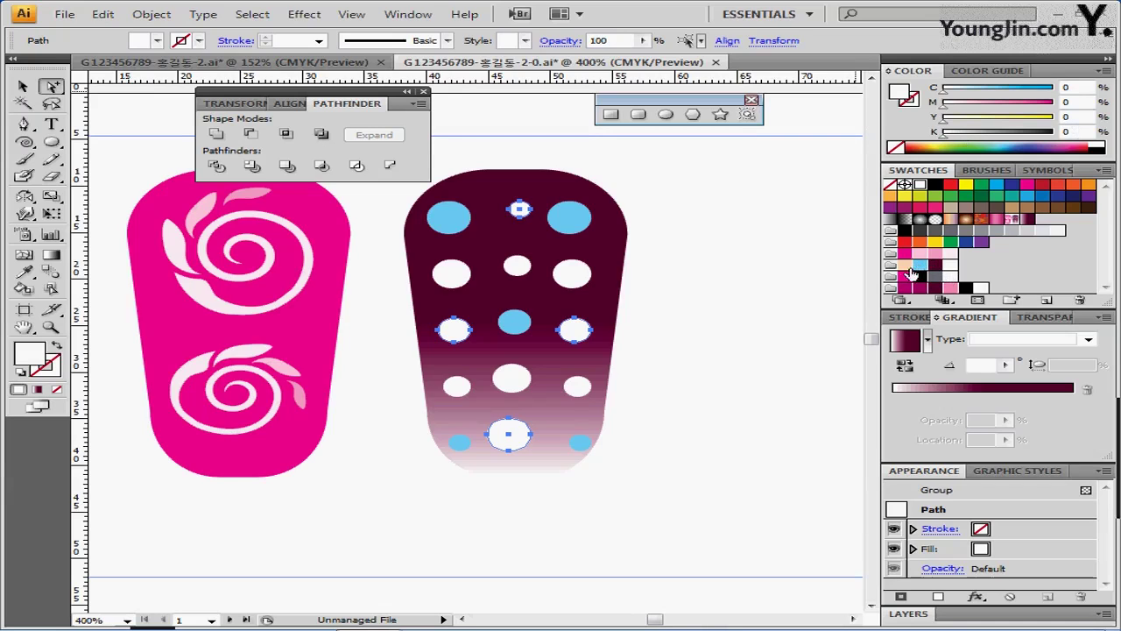
left_click(906, 266)
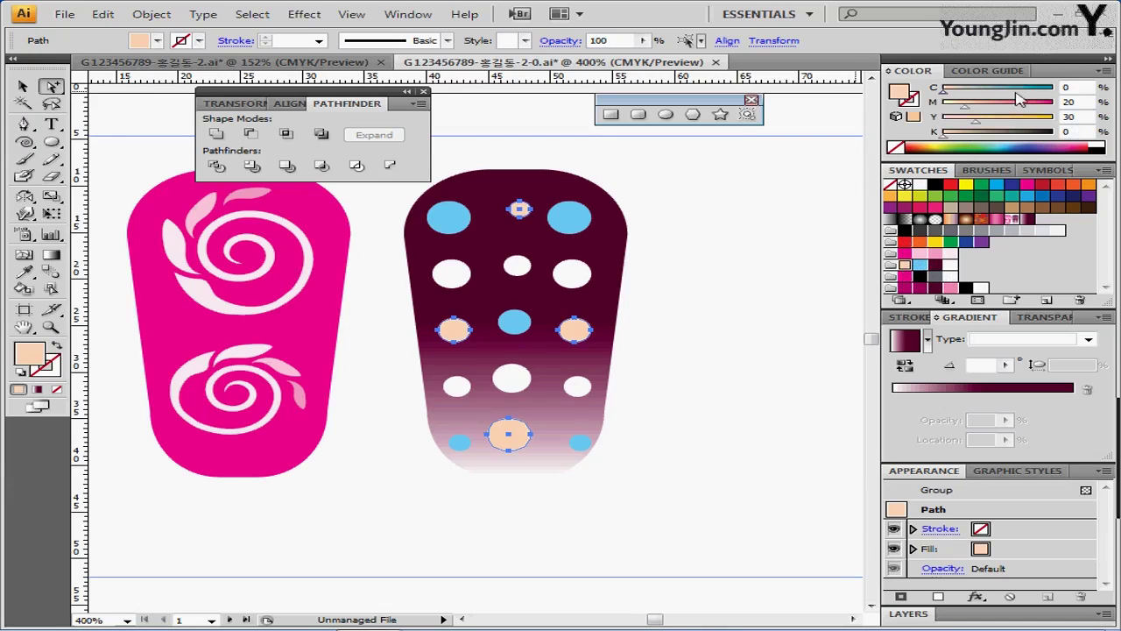
left_click(1084, 116)
left_click(793, 270)
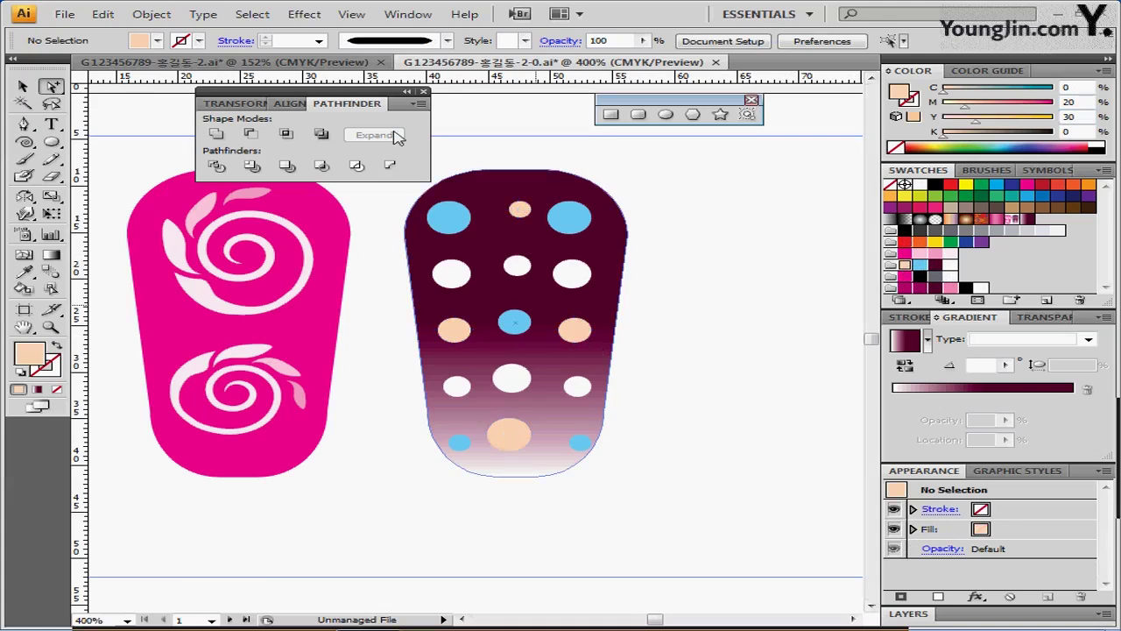
Collapse the floating Transform, Align and Pathfinder group and move it beside the dark shape, clear of the artwork
double_click(358, 92)
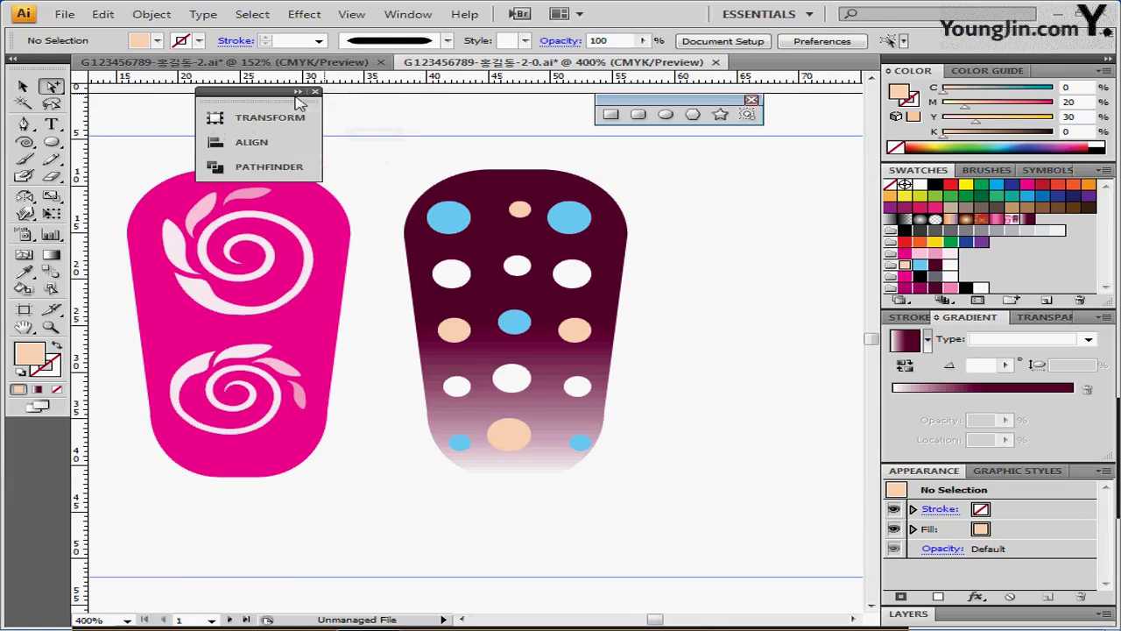
left_click_drag(276, 95, 787, 174)
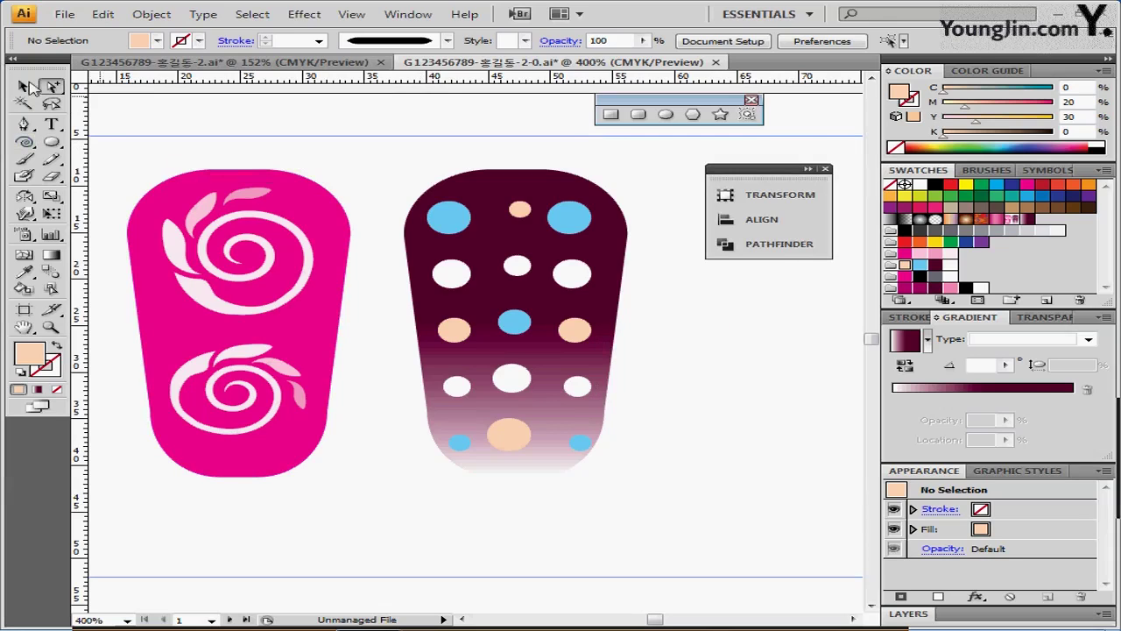
left_click(35, 88)
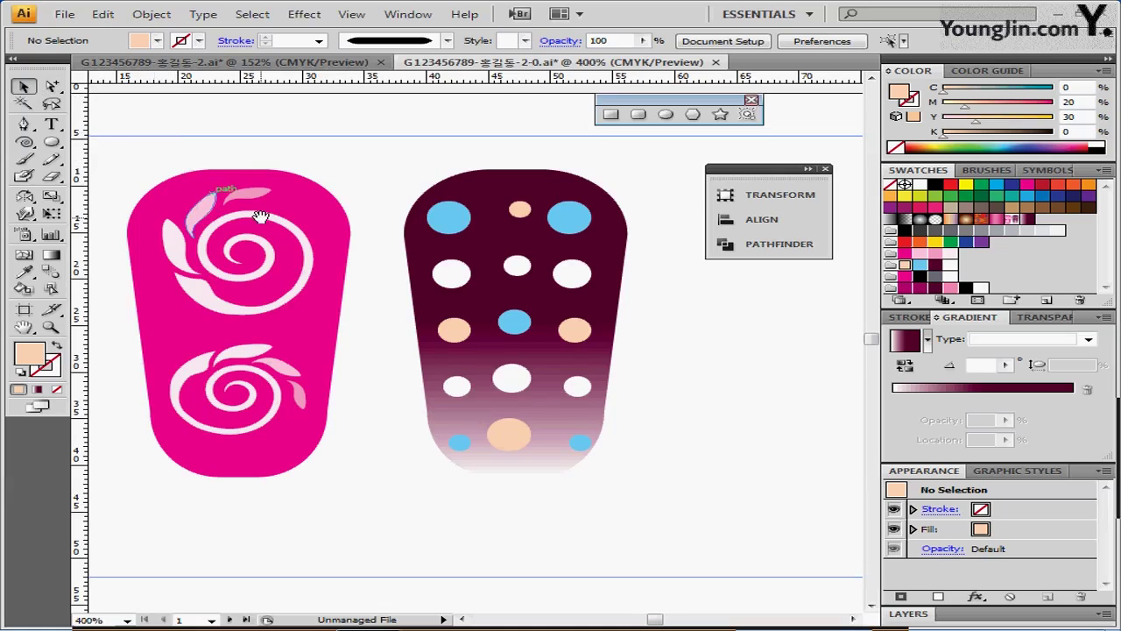
Draw a rectangle with no fill and no stroke that encloses both tapered shapes
left_click_drag(262, 217, 274, 206)
left_click_drag(53, 141, 95, 147)
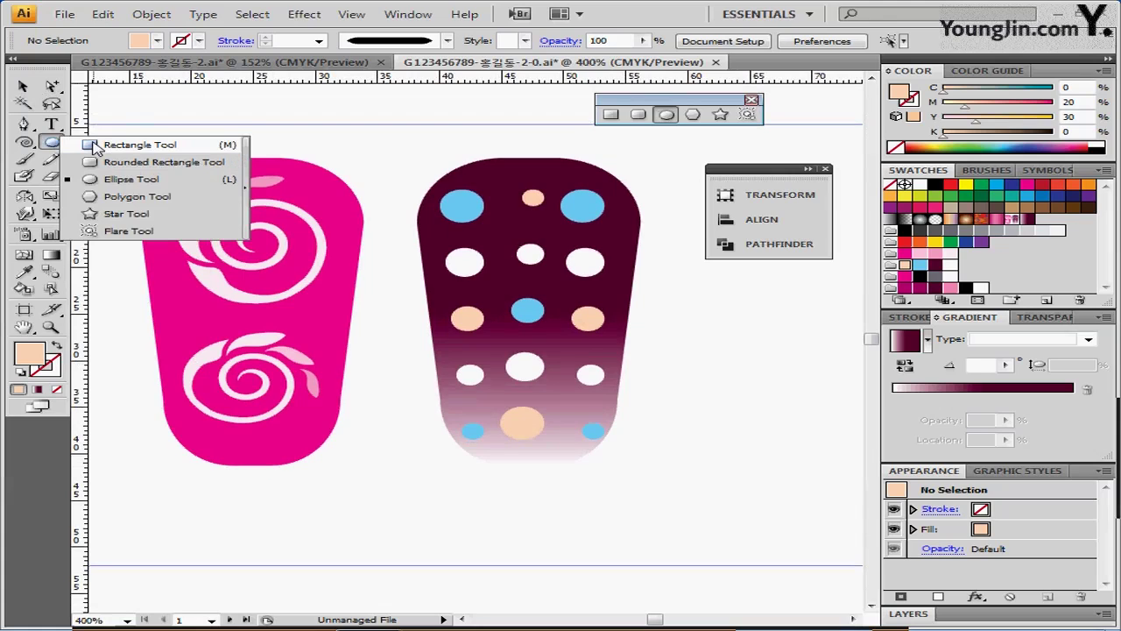
left_click_drag(95, 147, 97, 146)
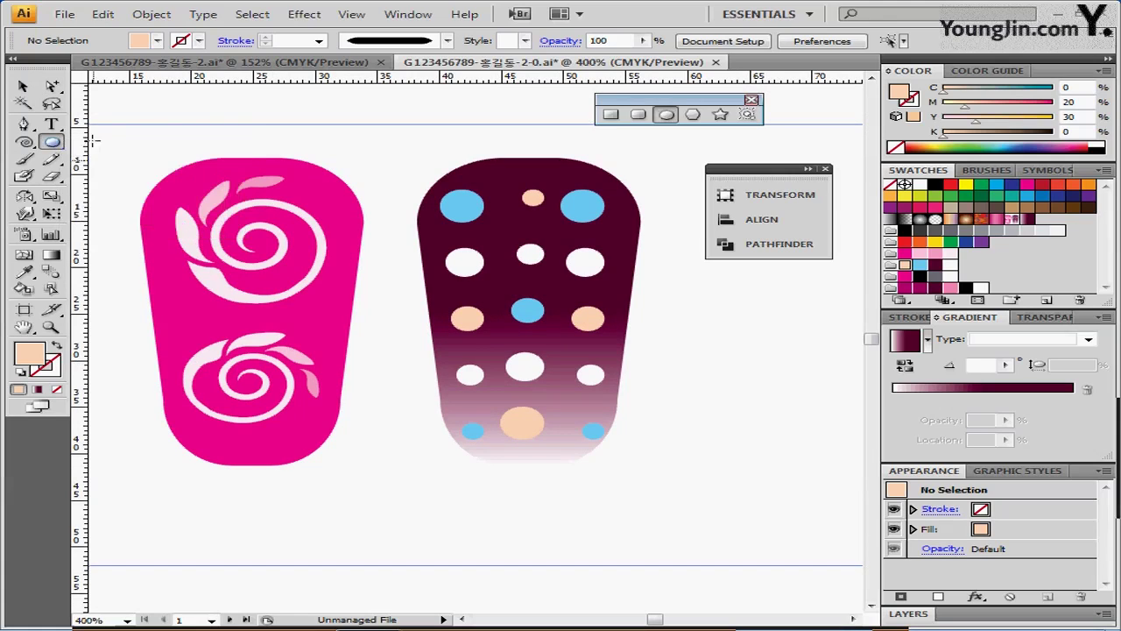
left_click(19, 375)
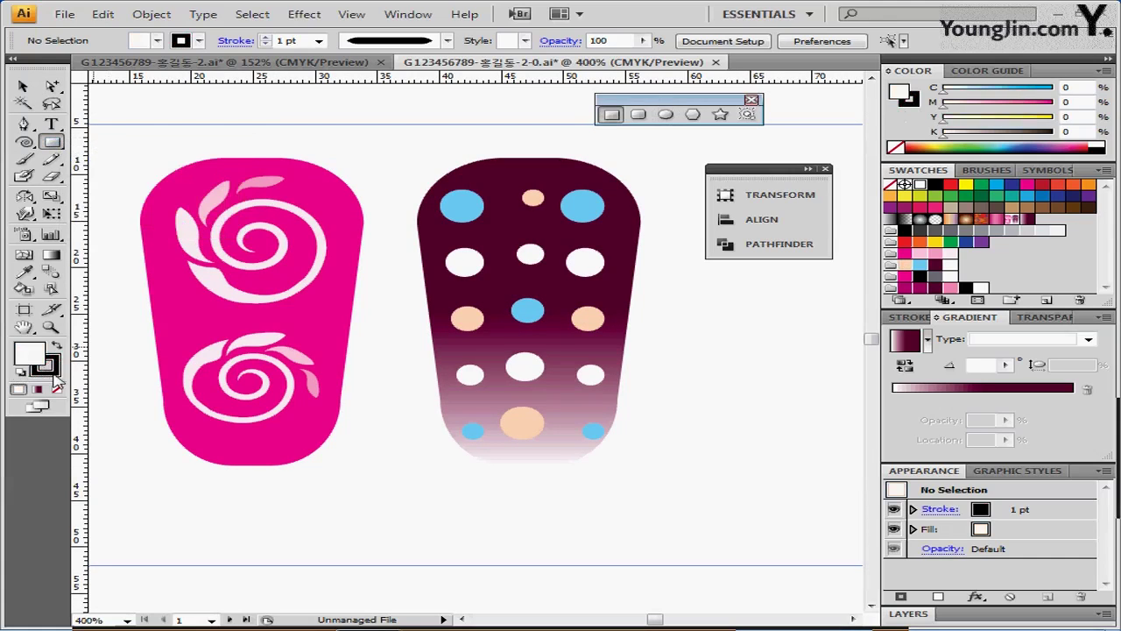
left_click(56, 388)
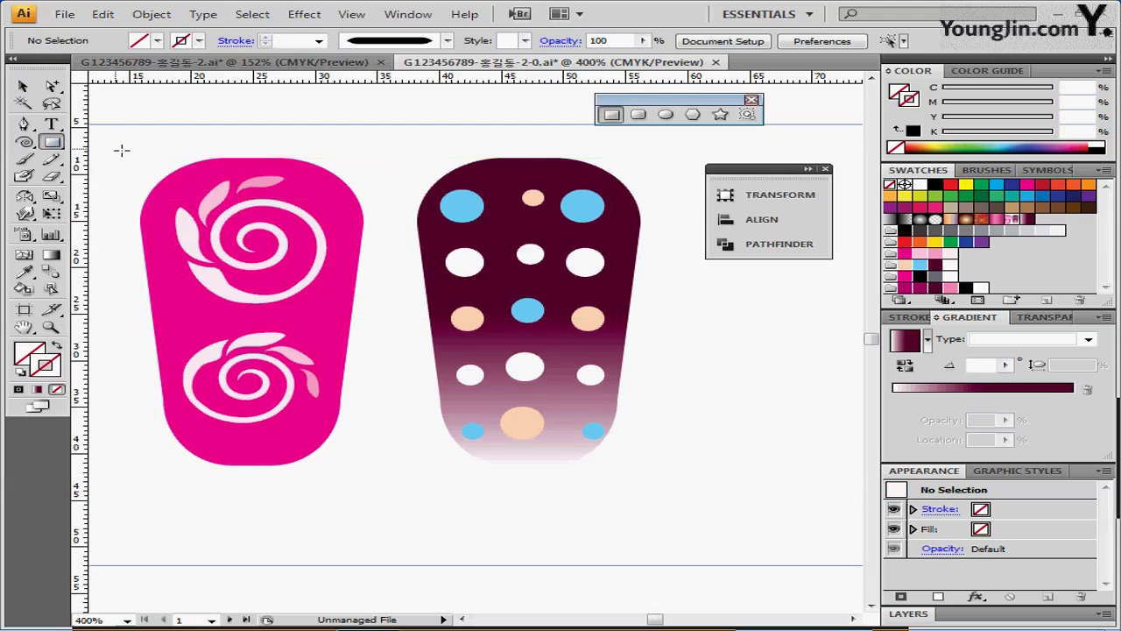
left_click_drag(104, 148, 697, 477)
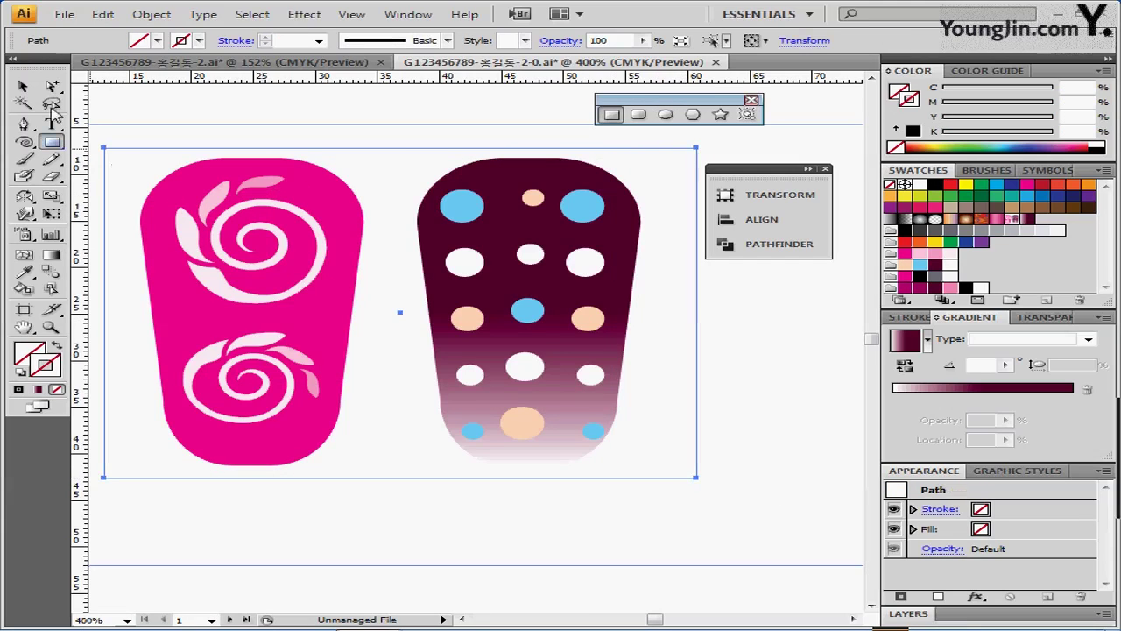
Define all the artwork, including the invisible rectangle, as a pattern swatch named 네일 and clear the selection
left_click(23, 86)
key("ctrl+a")
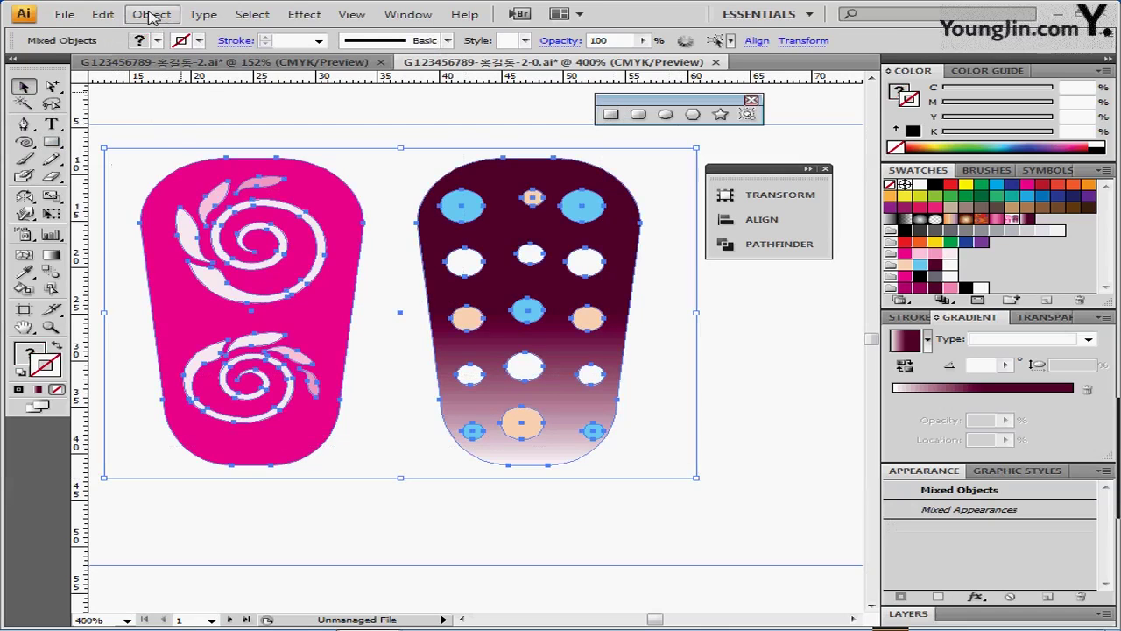
left_click(103, 15)
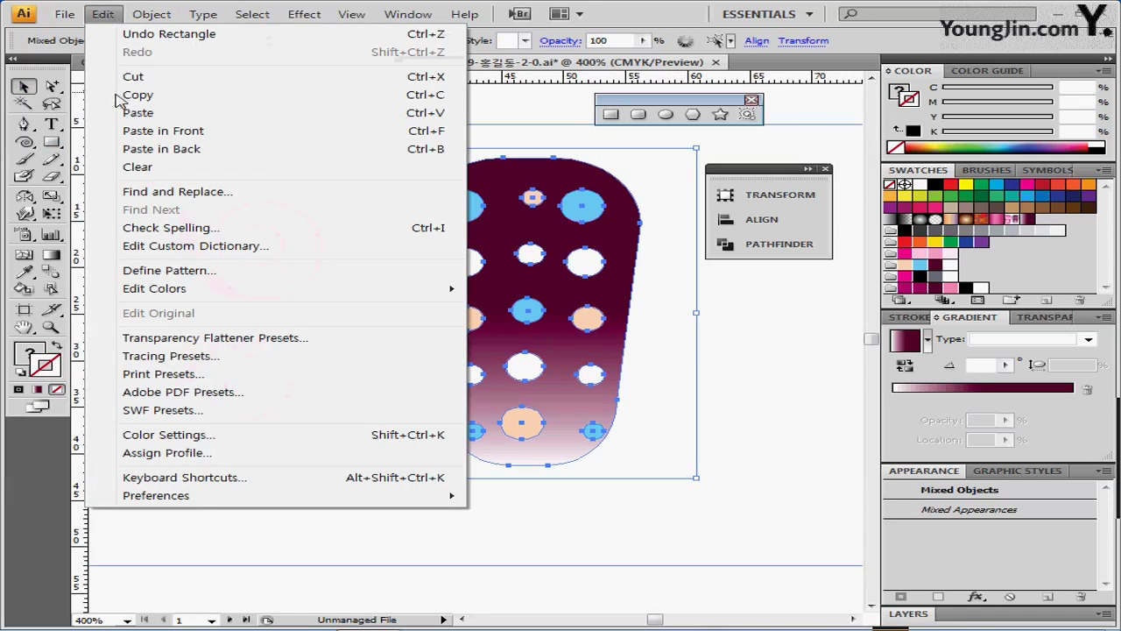
left_click(194, 272)
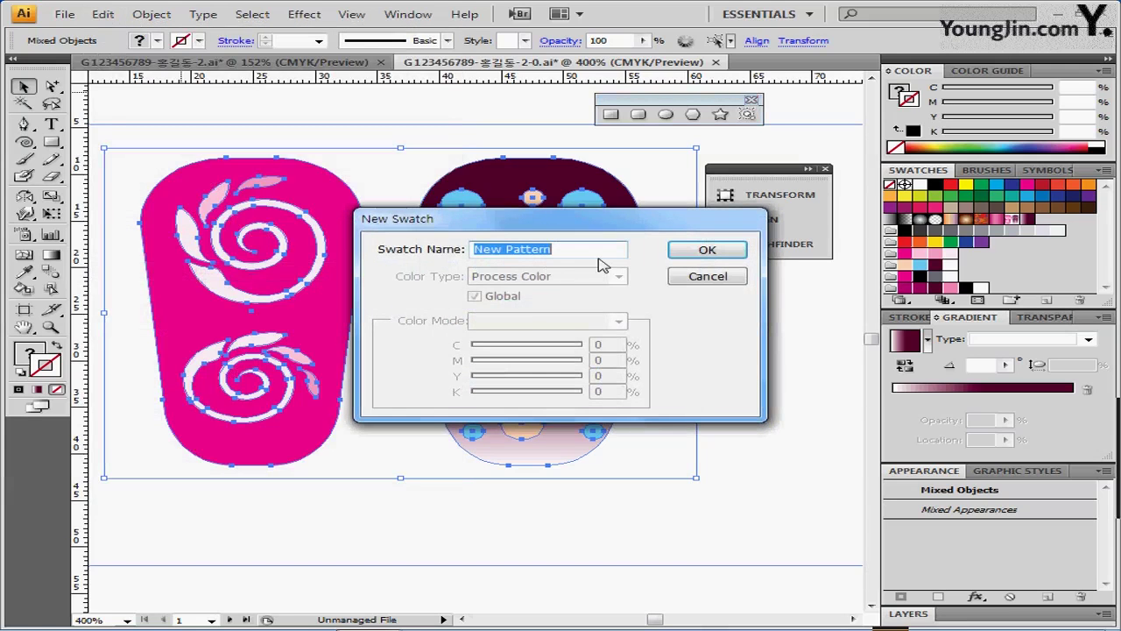
type("네일")
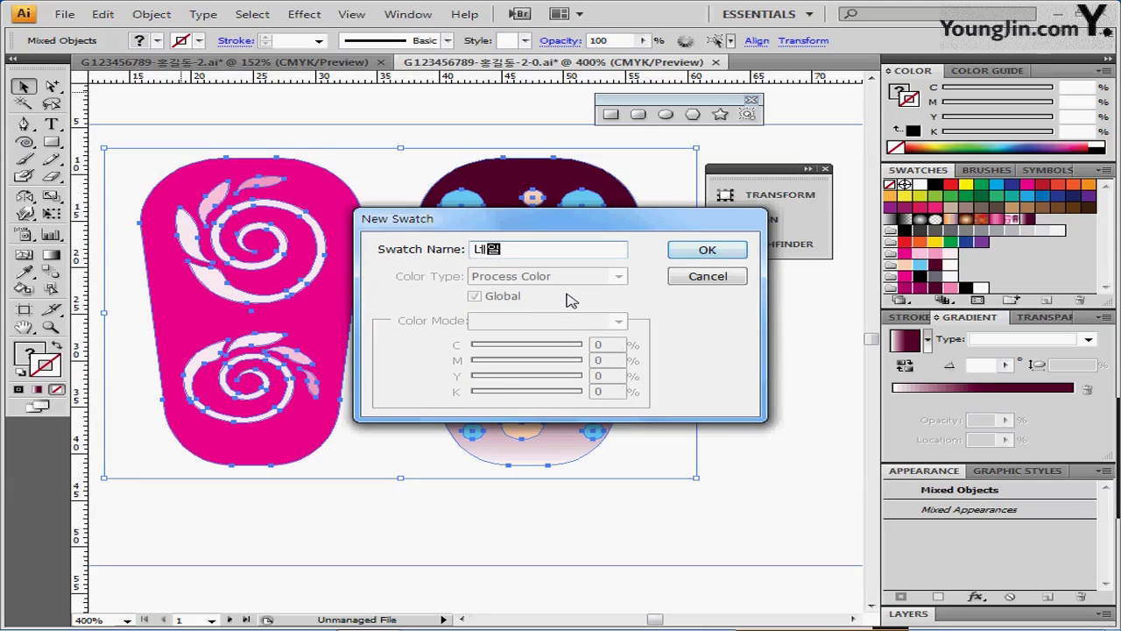
key("Return")
key("Return")
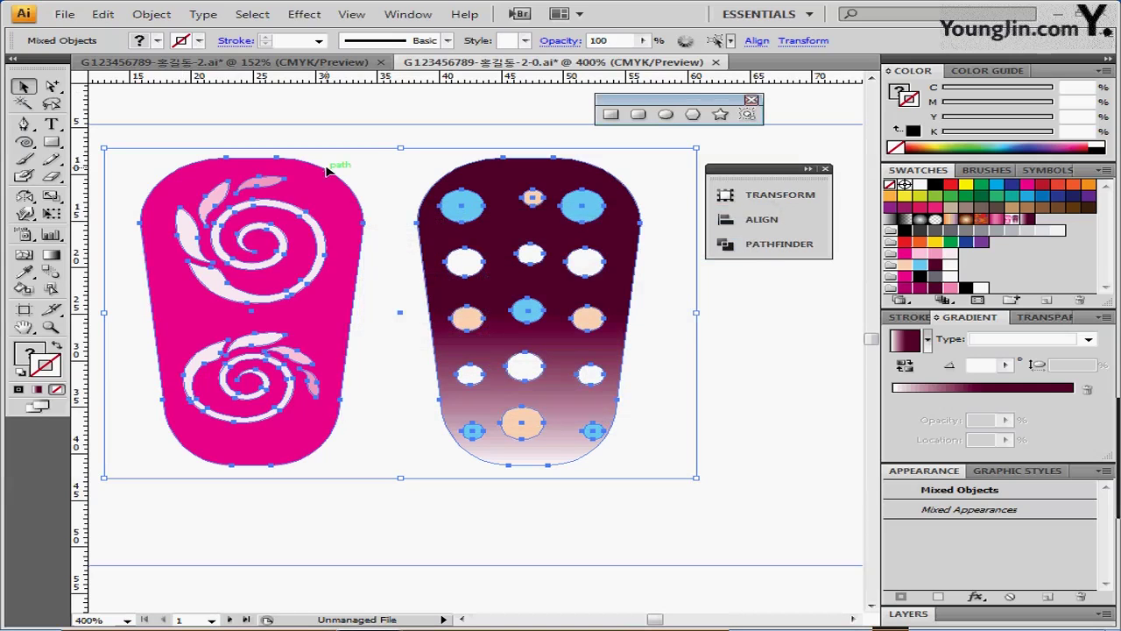
left_click(393, 136)
left_click_drag(388, 121, 416, 178)
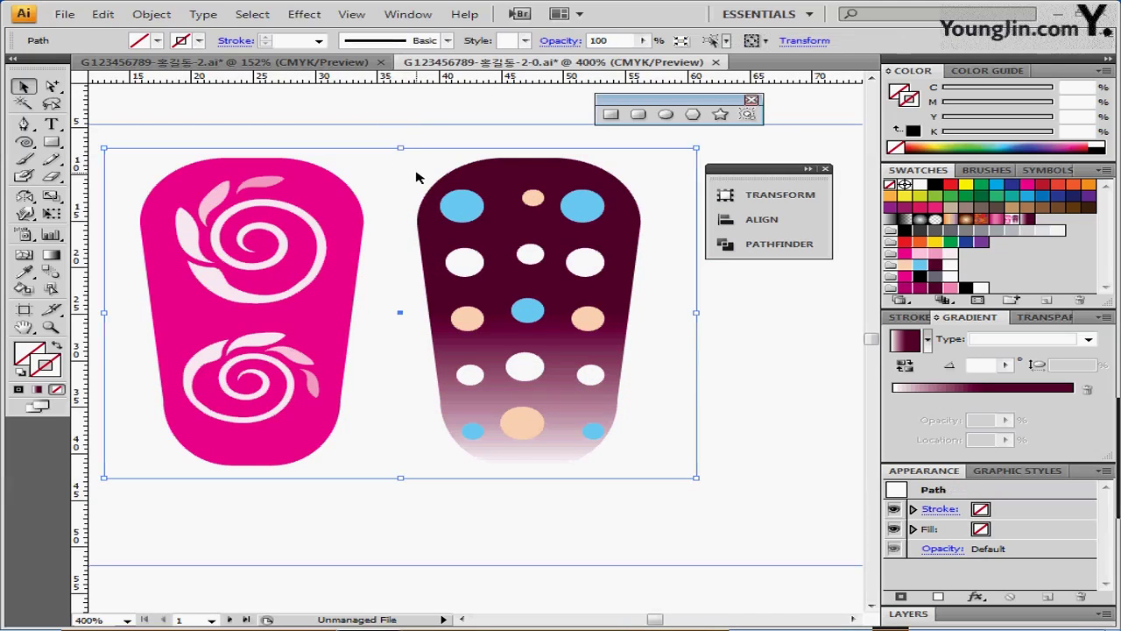
left_click(416, 178)
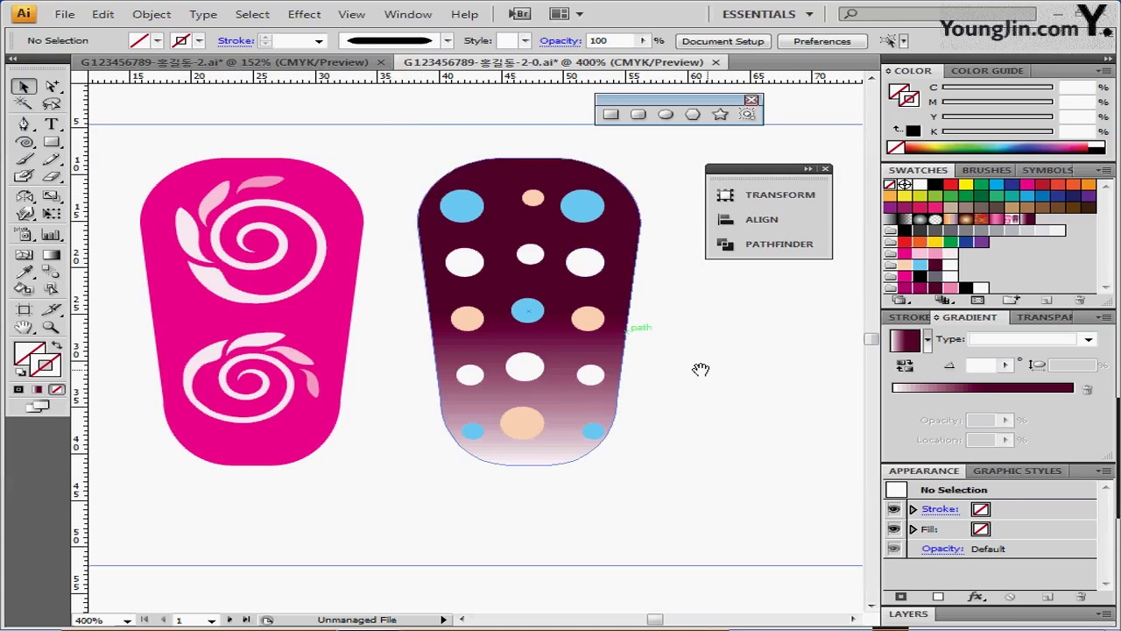
Draw a 25 × 35 mm rectangle in the empty area beside the nail artwork, starting at the vertical guide
scroll(193, 368, "right", 5)
left_click(453, 395, "alt")
left_click_drag(453, 395, 473, 243)
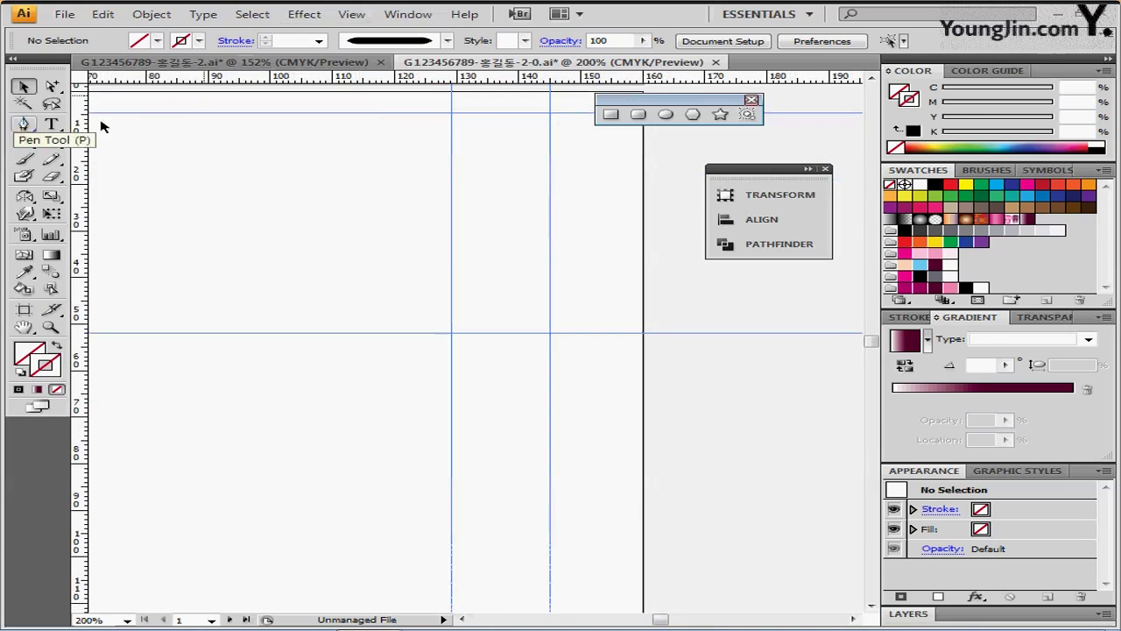
left_click(611, 114)
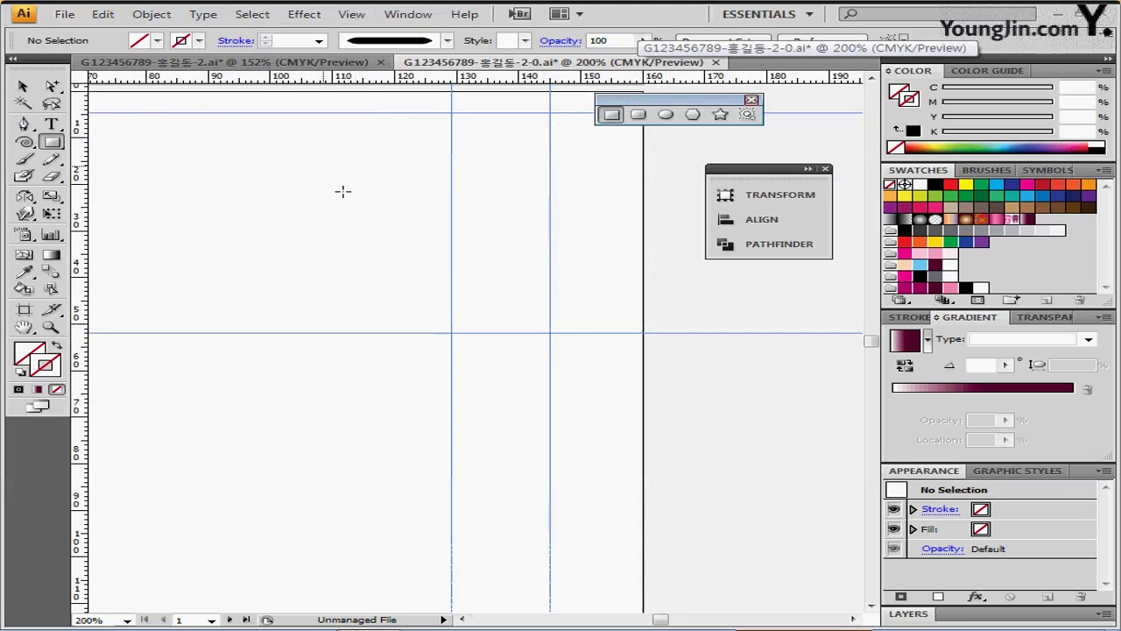
left_click(452, 165)
left_click_drag(499, 271, 469, 251)
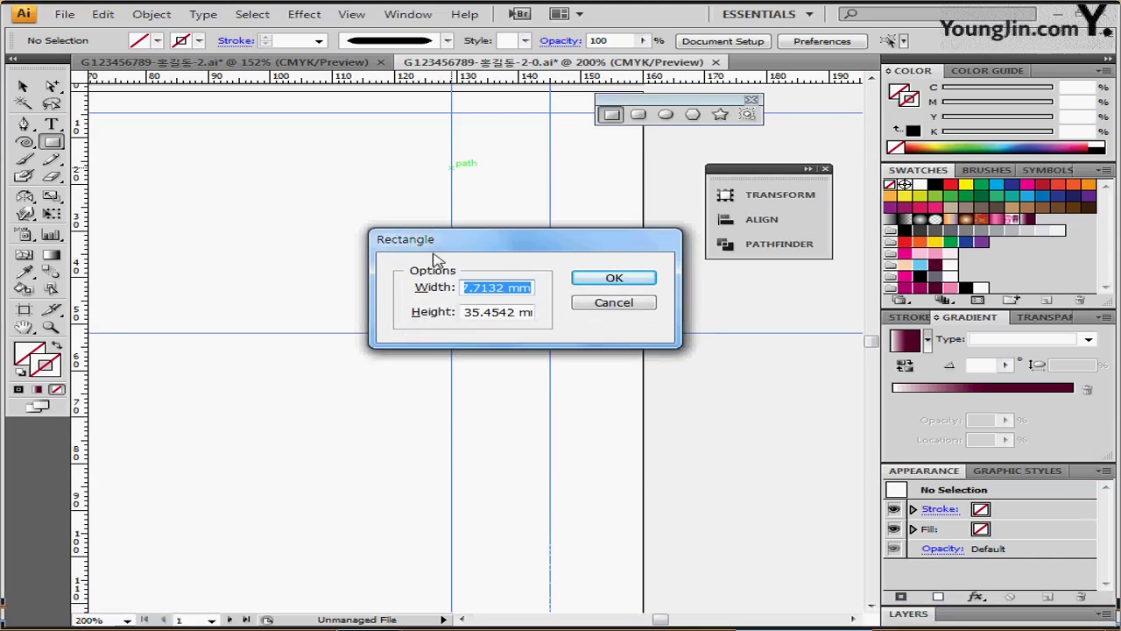
type("25")
key("Tab")
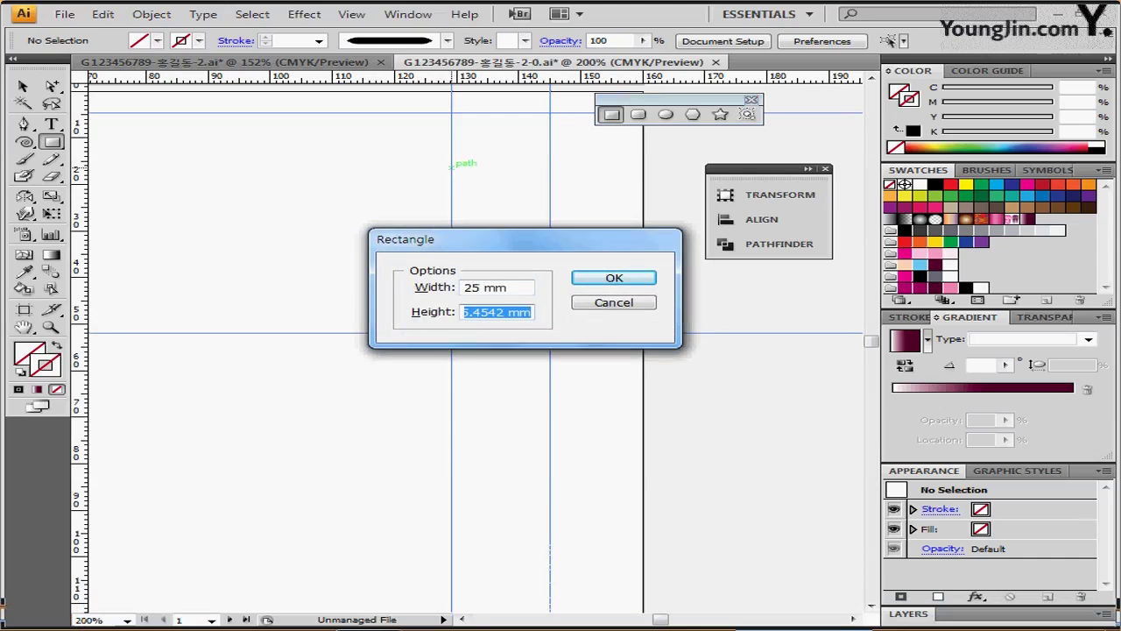
type("35")
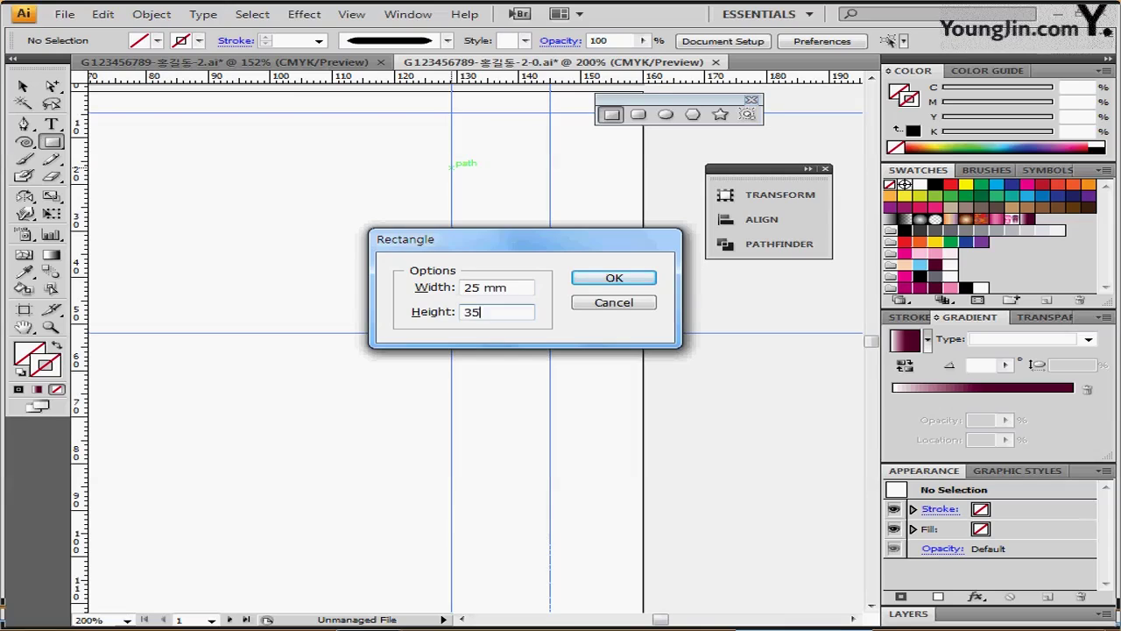
left_click(616, 279)
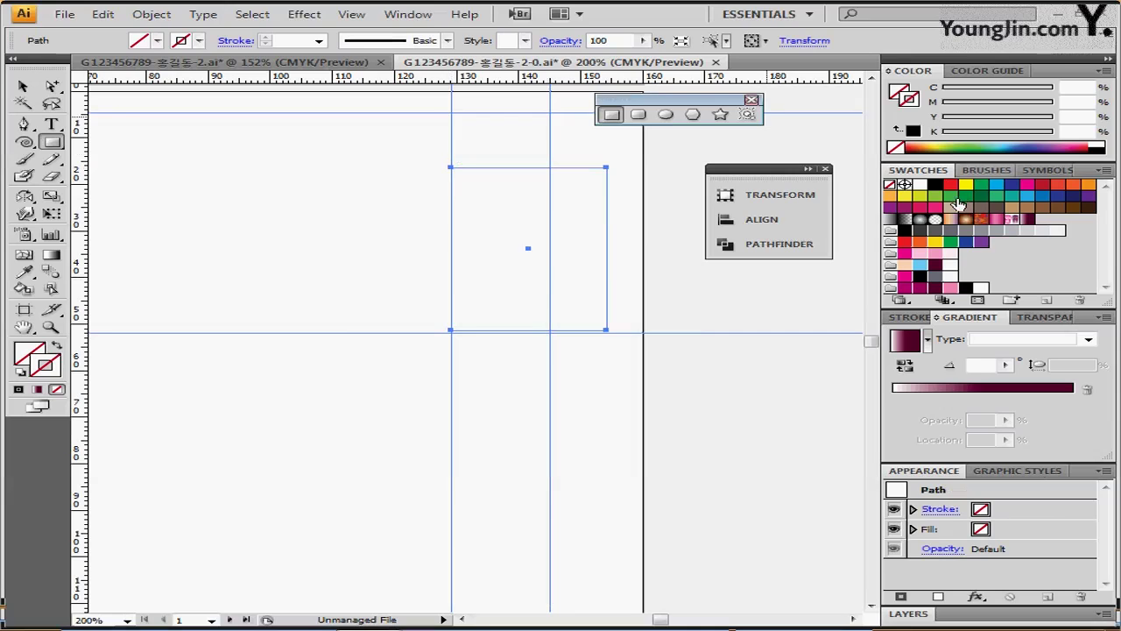
Fill the rectangle with the magenta swatch (M 100), centre it on the vertical guide and clear the selection
left_click(902, 91)
left_click(905, 253)
left_click_drag(529, 290, 468, 283)
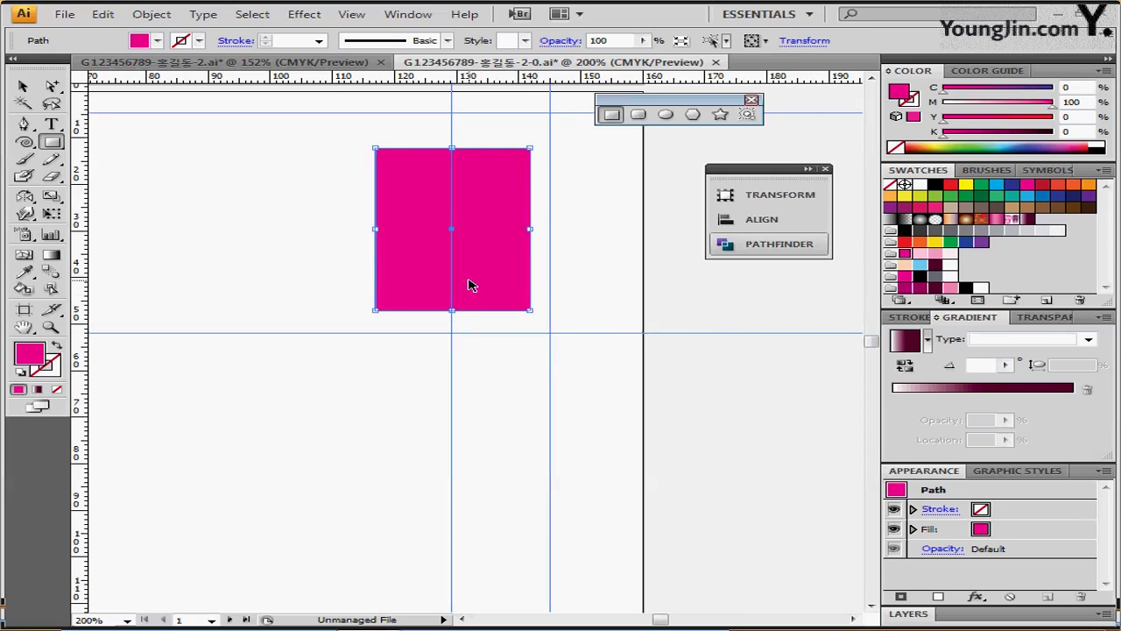
left_click(257, 217)
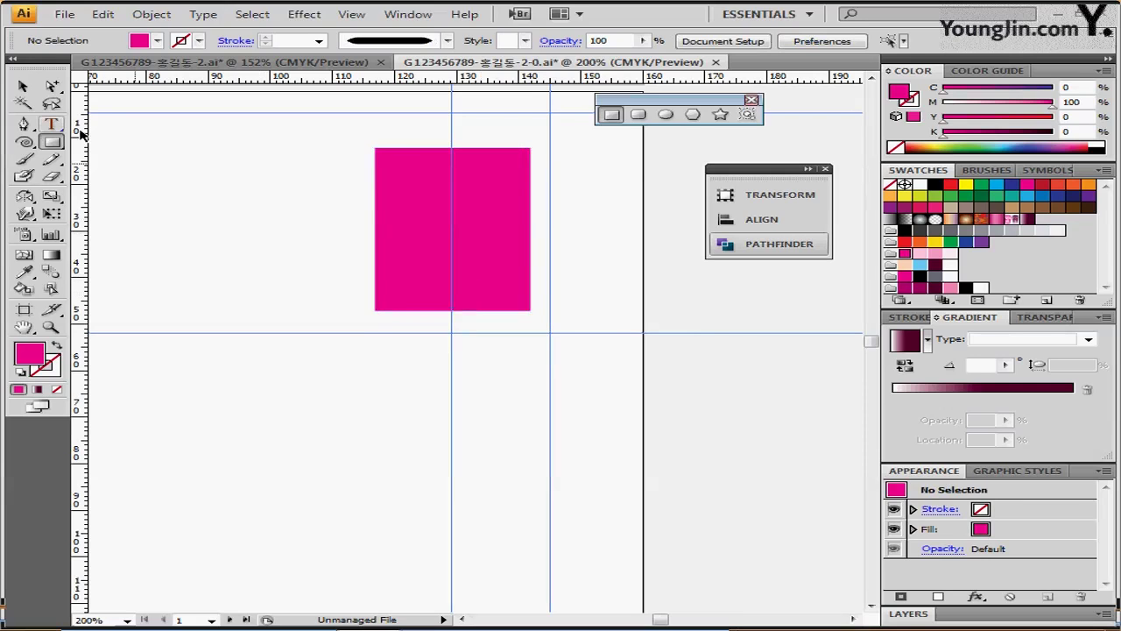
Draw a tall ellipse about 19 × 51 mm overlapping the rectangle's left side, with no fill and a 1 pt black stroke
left_click(665, 115)
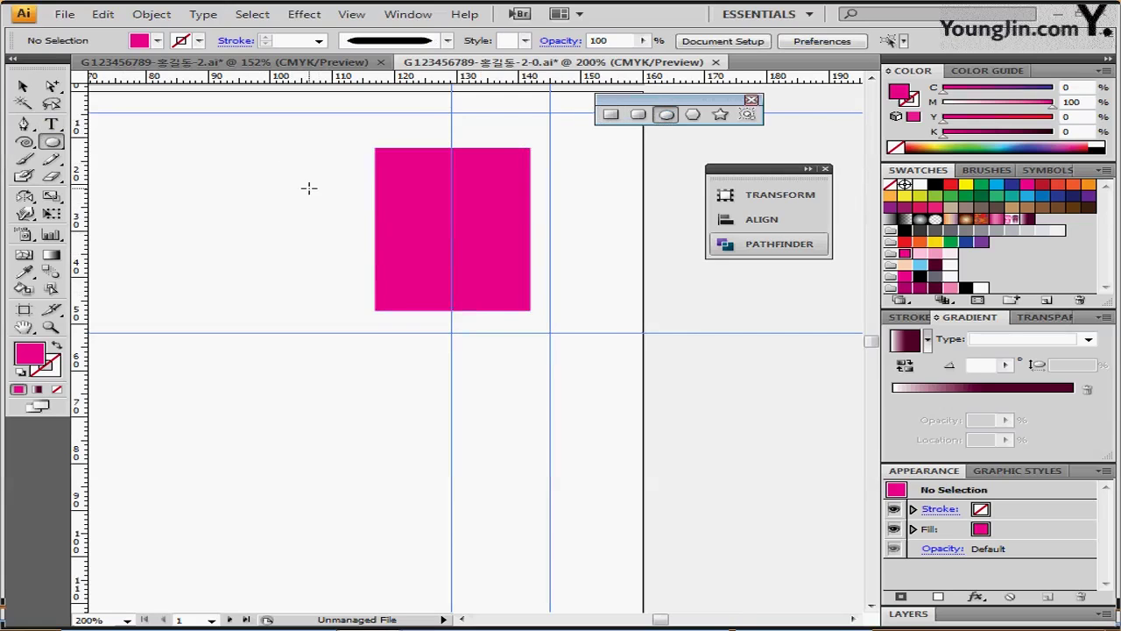
mouse_move(306, 161)
left_mouse_down()
mouse_move(363, 350)
mouse_move(395, 416)
mouse_move(418, 414)
mouse_move(421, 399)
left_mouse_up()
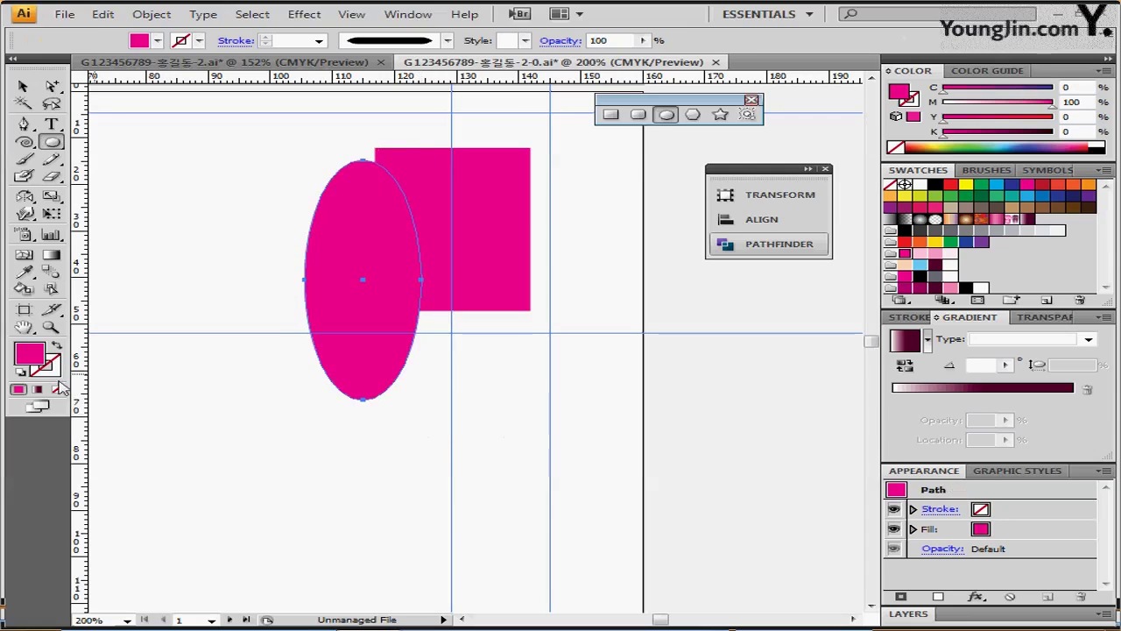
left_click(22, 373)
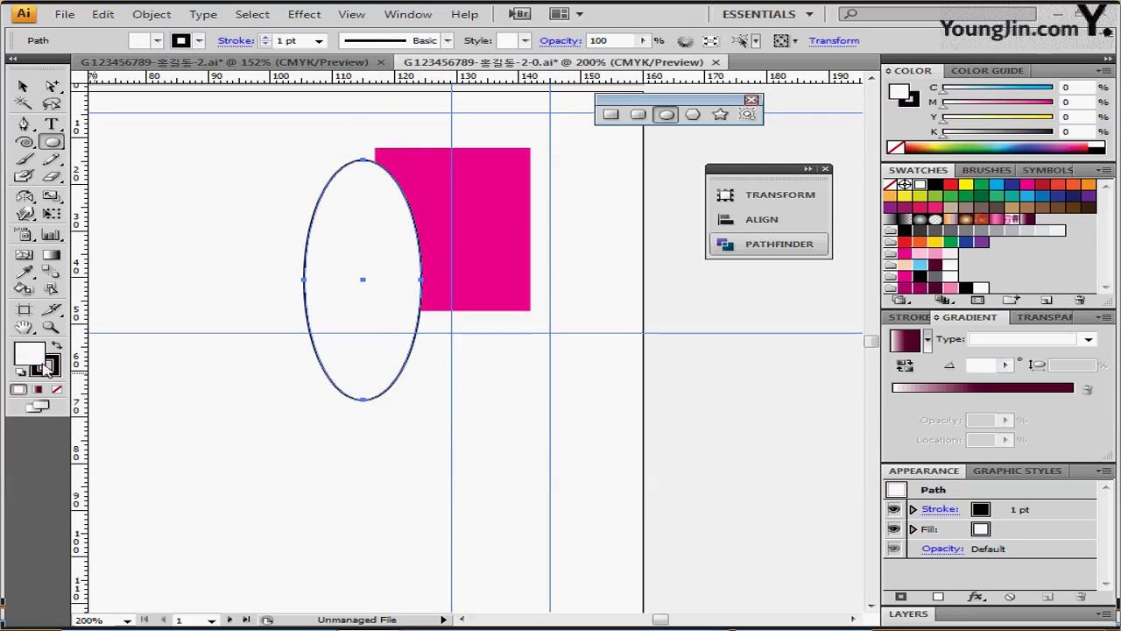
left_click(58, 393)
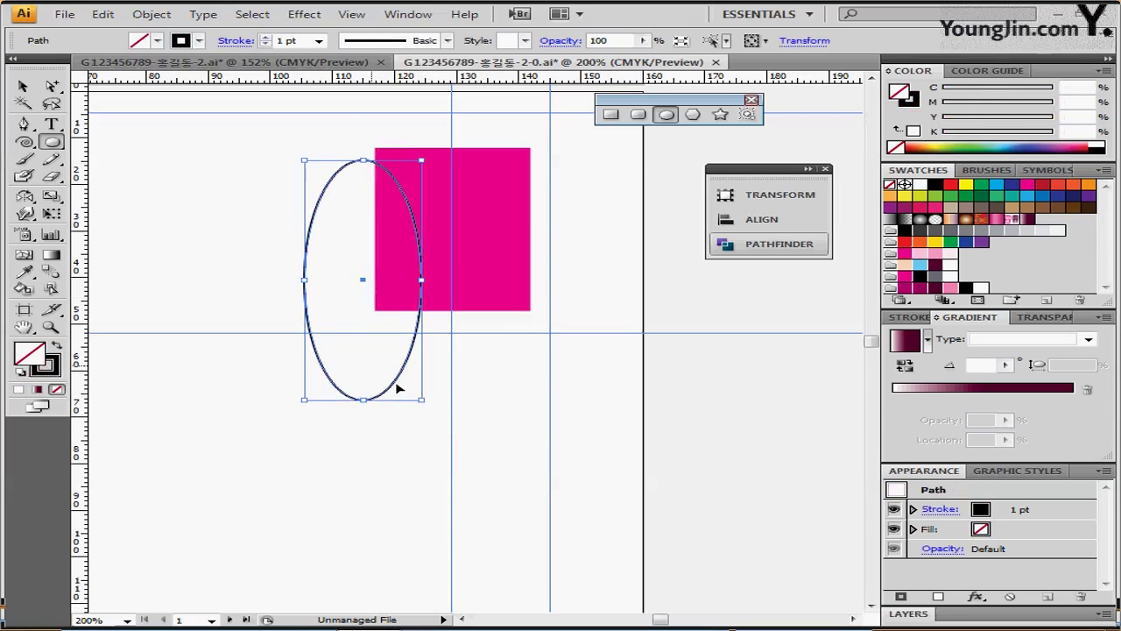
Tilt the ellipse slightly counterclockwise and position it so its right side curves inward across the rectangle's left edge
left_click_drag(401, 383, 372, 349)
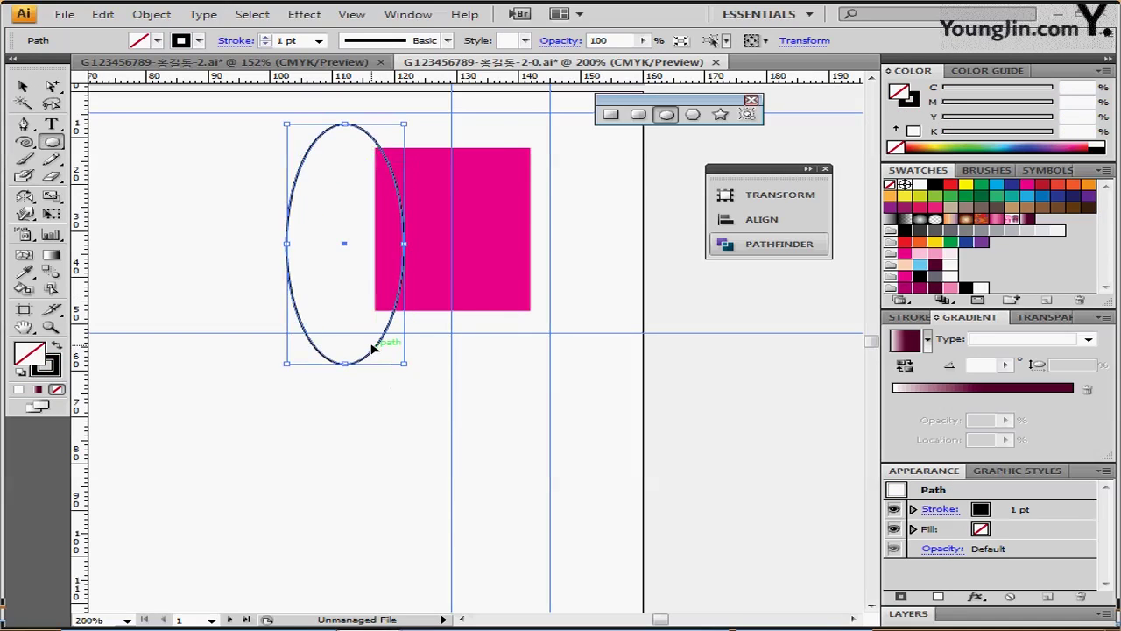
left_click_drag(409, 370, 416, 371)
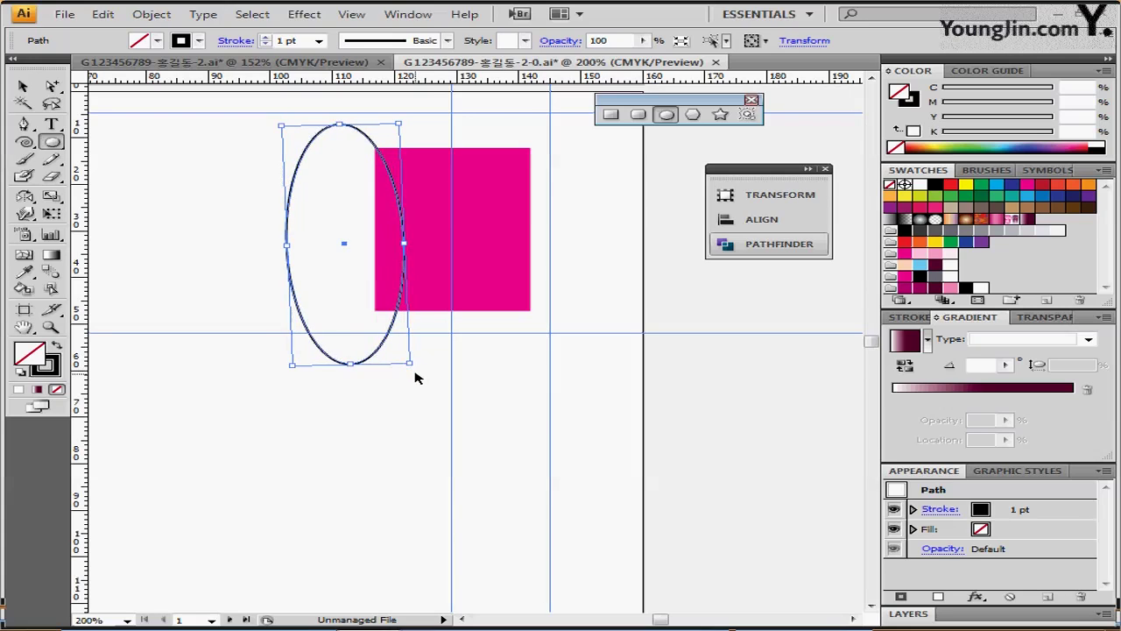
left_click_drag(413, 367, 424, 335)
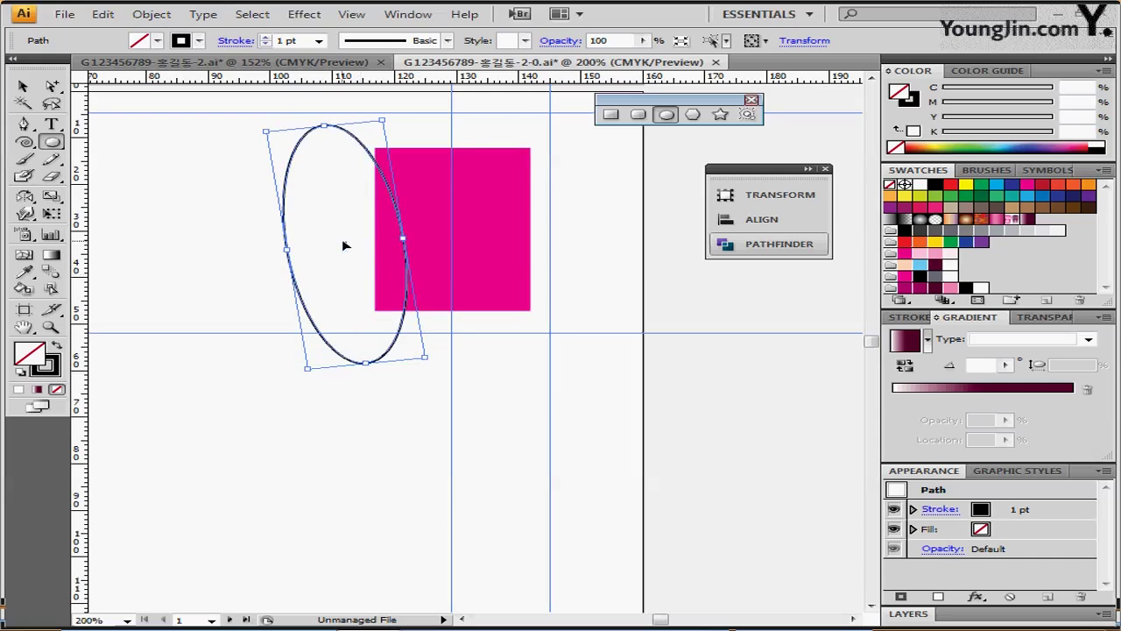
left_click_drag(348, 243, 355, 245)
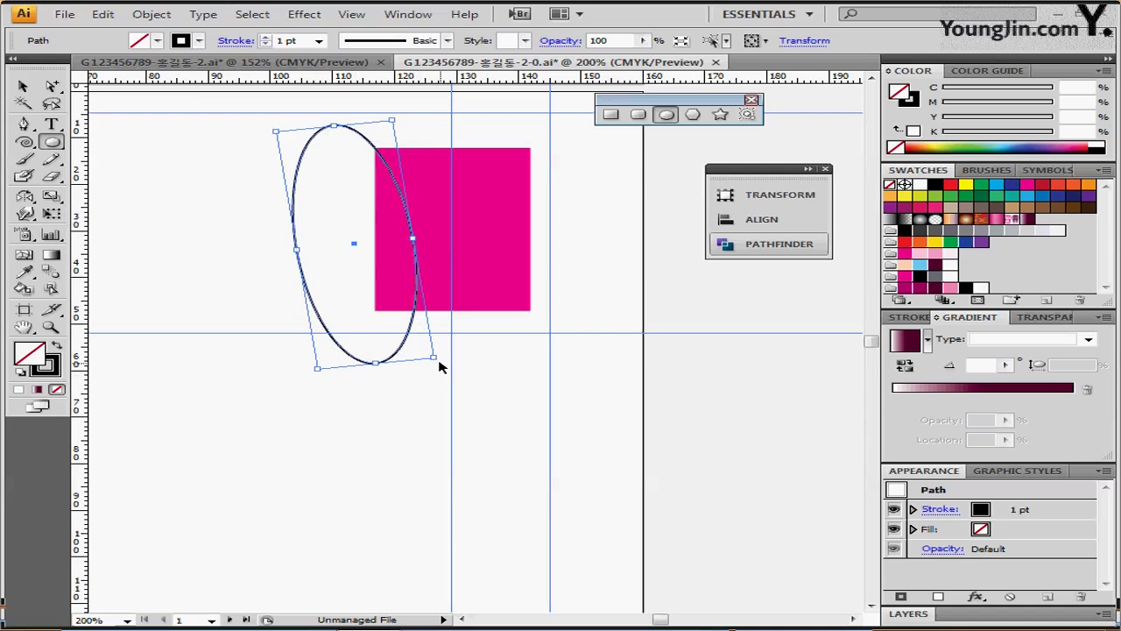
mouse_move(368, 242)
left_mouse_down()
mouse_move(368, 260)
mouse_move(407, 249)
mouse_move(367, 253)
left_mouse_up()
left_click(421, 407)
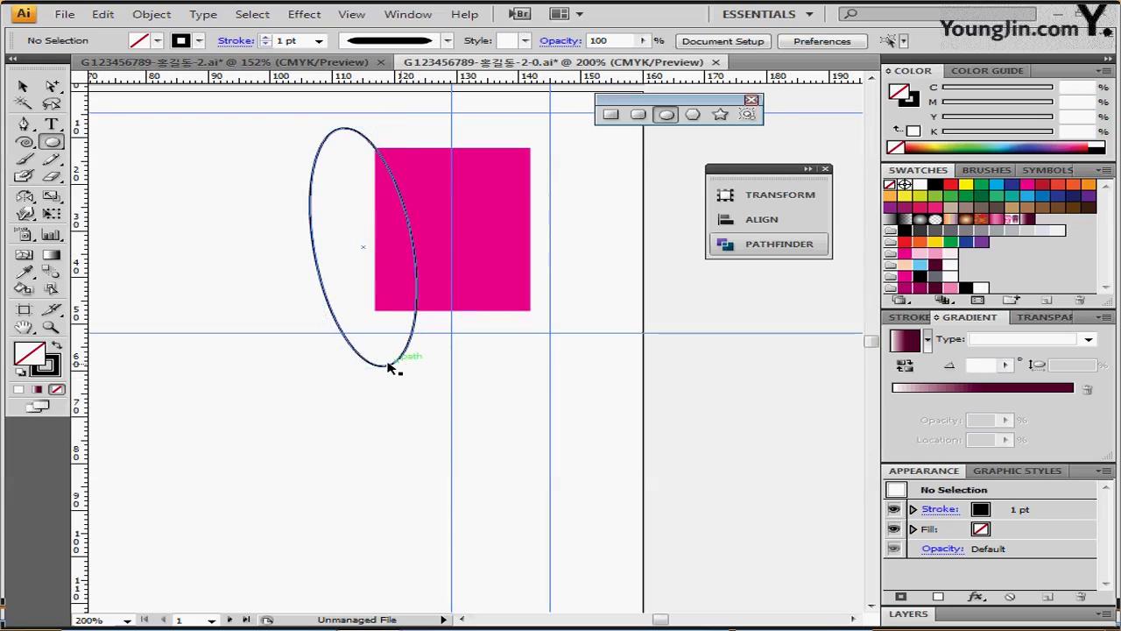
Reflect a copy of the tilted ellipse across the vertical guide onto the rectangle's right side, using the Vertical axis
left_click(388, 366)
key("r")
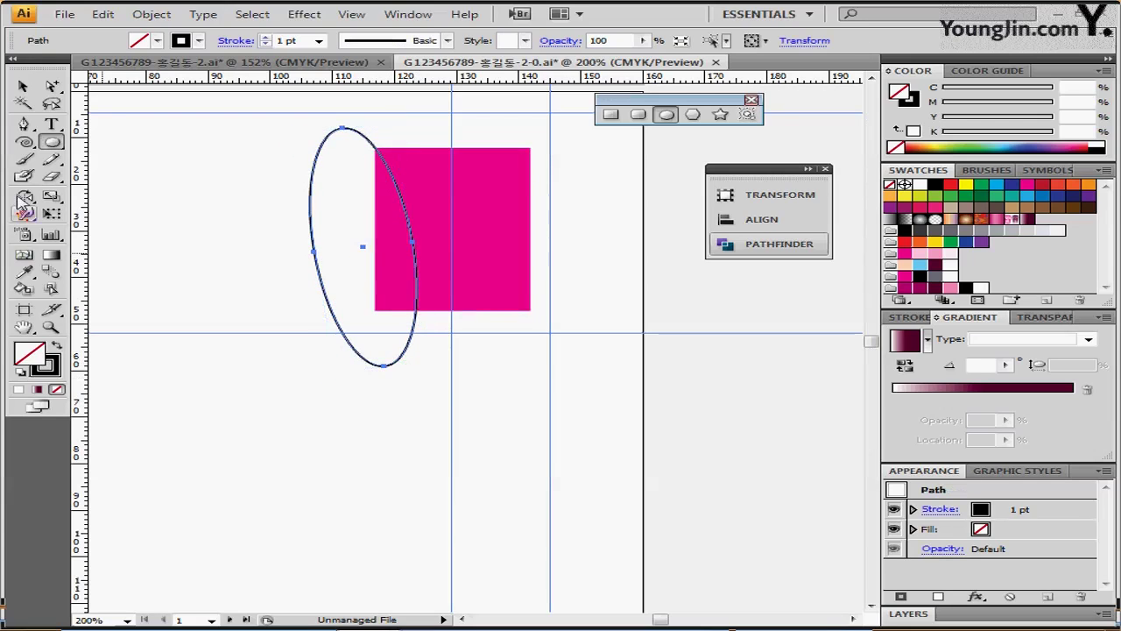
left_click(24, 198)
left_click(23, 198)
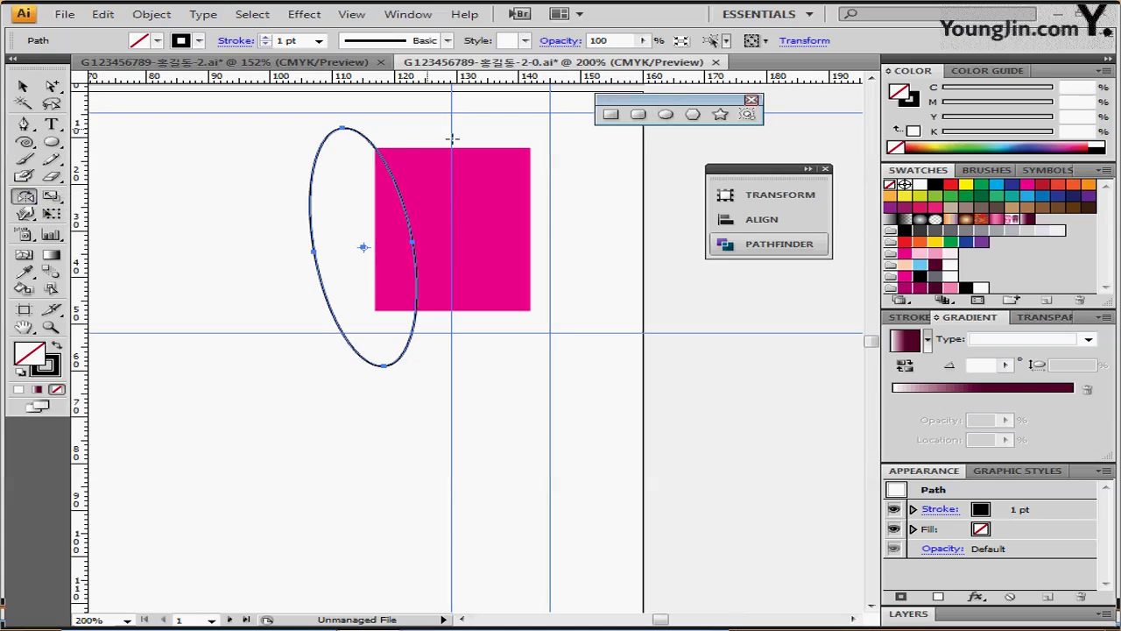
left_click(453, 202, "alt")
left_click(474, 301)
left_click_drag(526, 235, 573, 324)
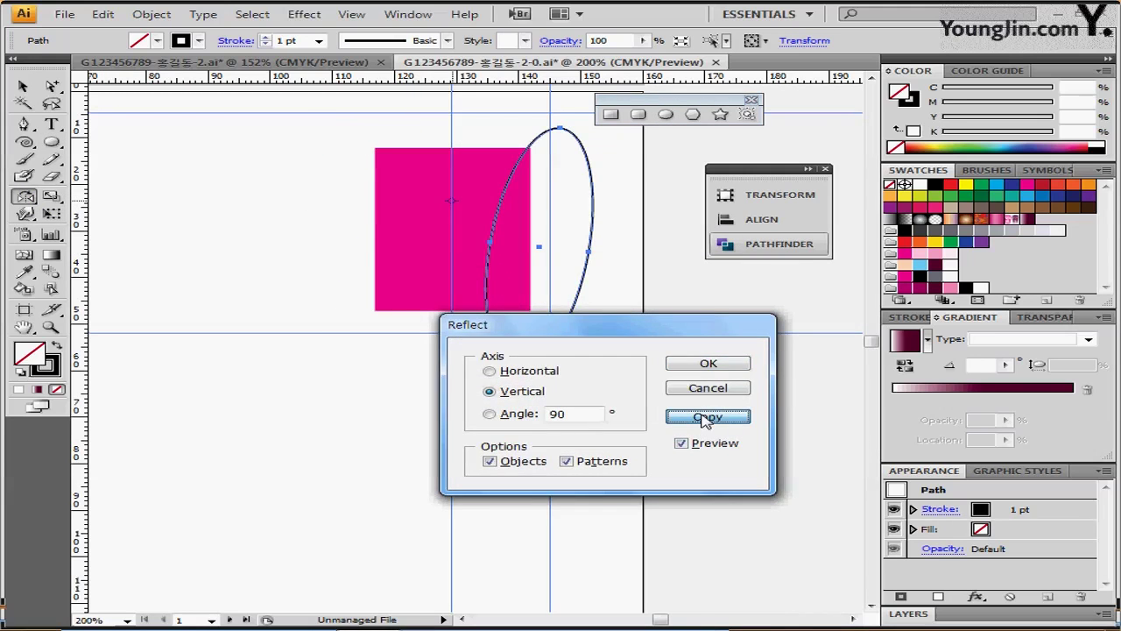
left_click(706, 418)
left_click(295, 446)
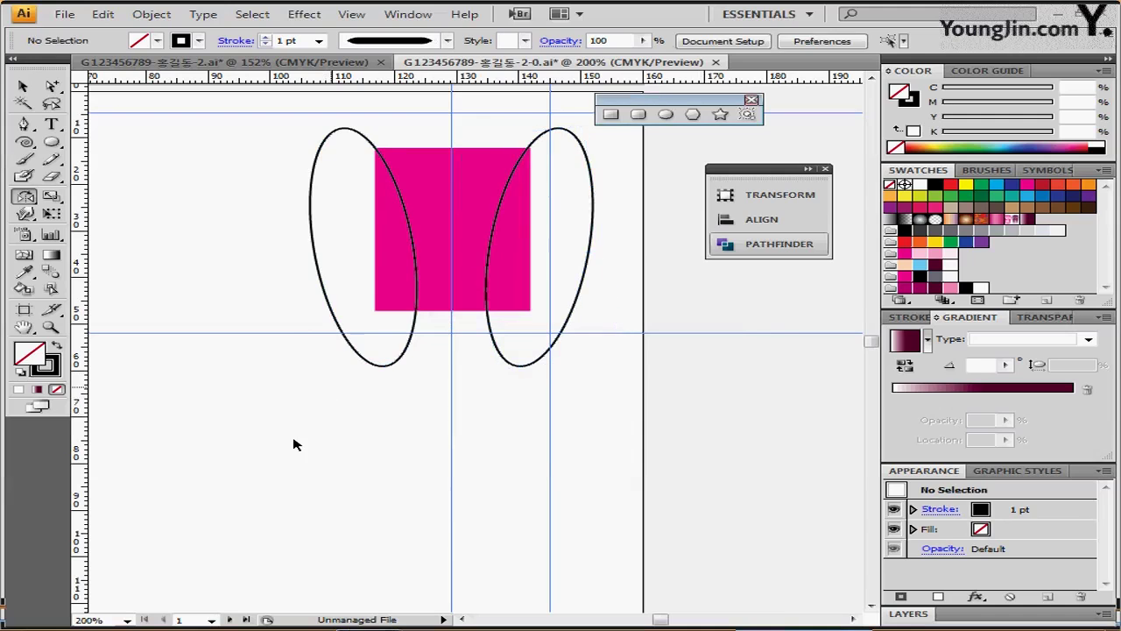
Subtract both ellipses from the magenta rectangle with Minus Front to leave a shape with curved sides
left_click_drag(301, 278, 276, 305)
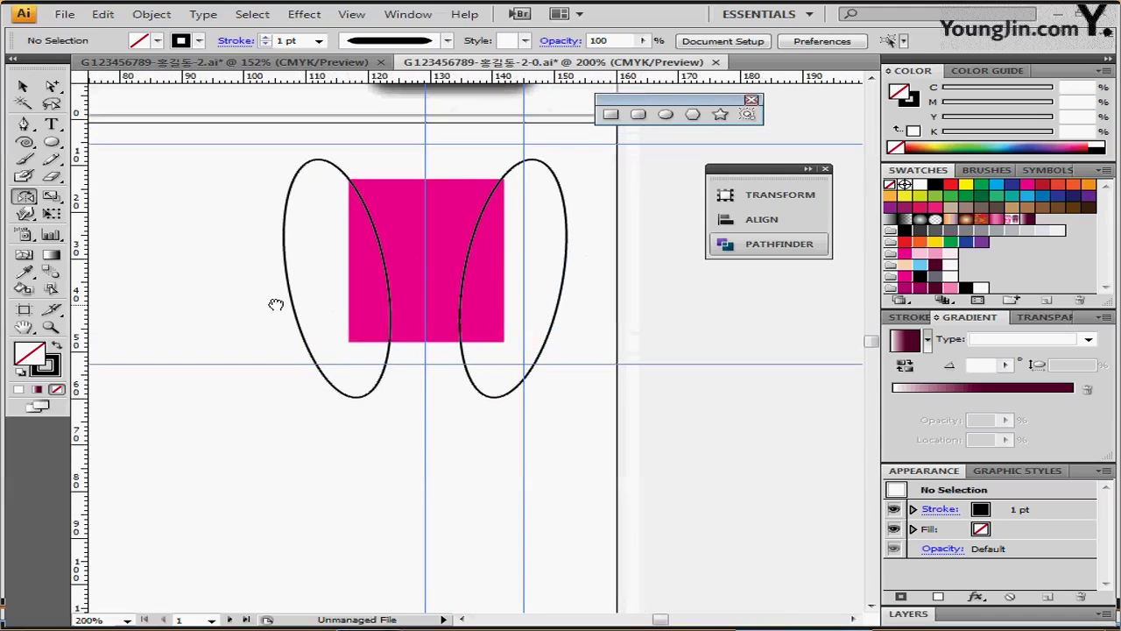
left_click_drag(207, 194, 574, 332)
left_click_drag(557, 405, 521, 363)
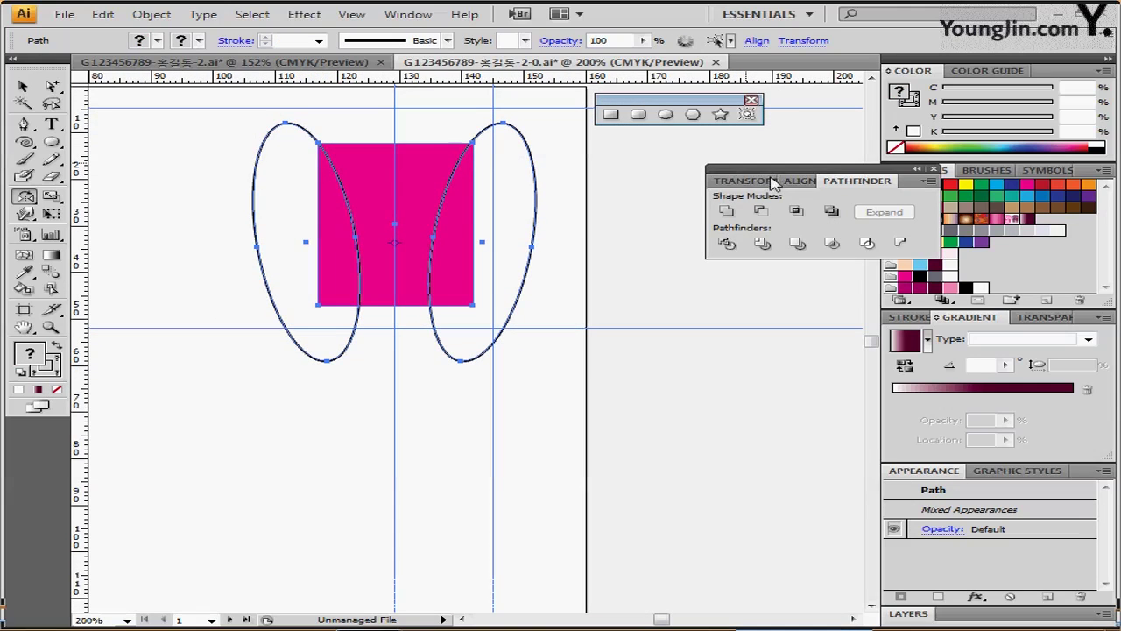
left_click(763, 212)
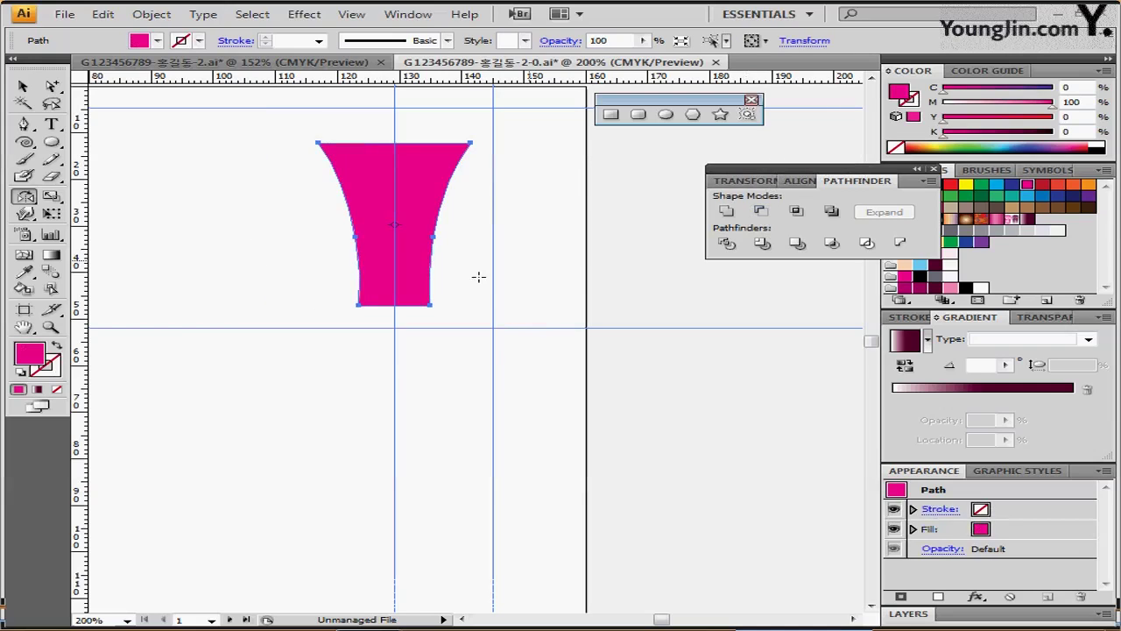
Move the curved magenta shape slightly up, keeping it centred on the vertical guide, and clear the selection
scroll(323, 280, "up", 1)
left_click(399, 252)
left_click_drag(415, 251, 503, 213)
left_click(503, 213)
Draw a flat magenta ellipse about 13 × 5 mm, centred where the shape's top edge meets the vertical guide
left_click(666, 114)
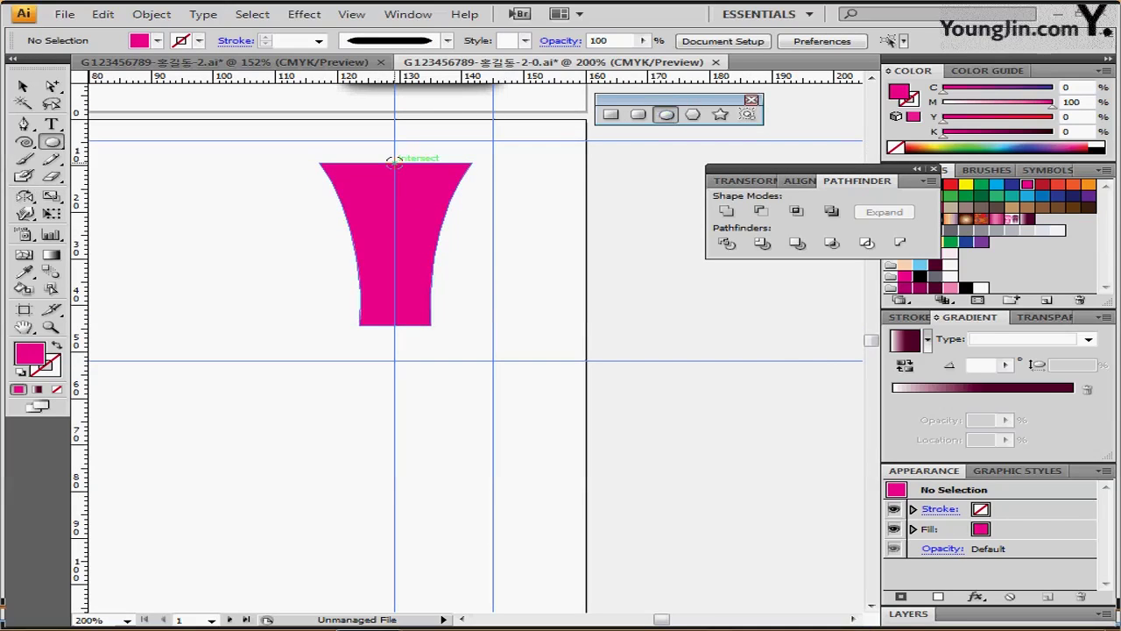
left_click_drag(395, 163, 434, 175)
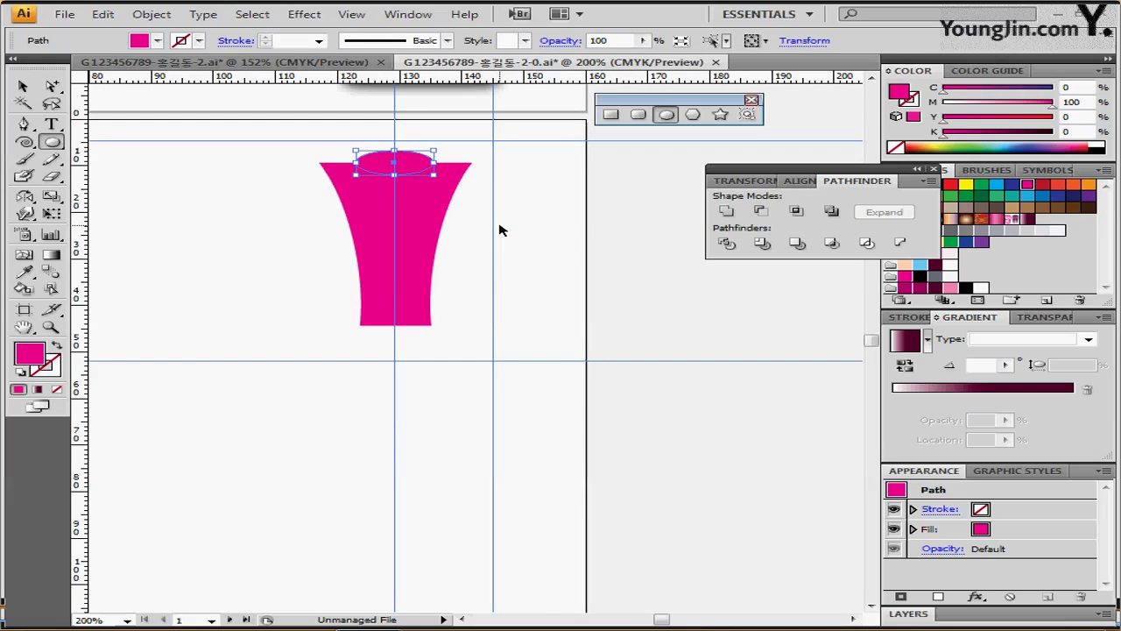
key("ctrl+shift+a")
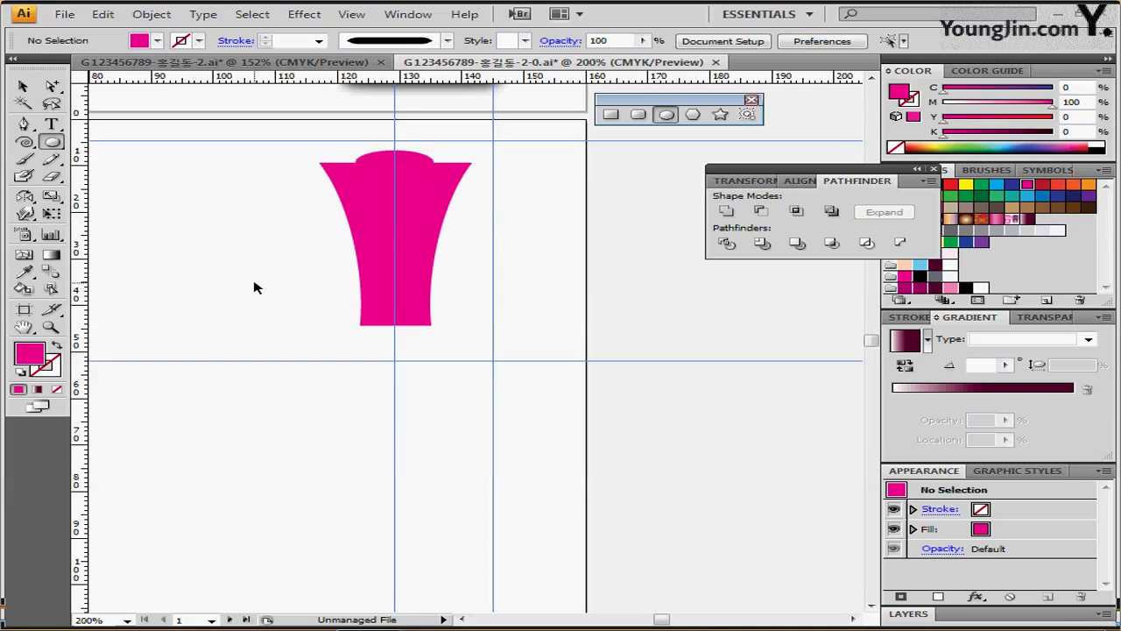
Apply the Illustrator Round Corners effect with a 2 mm radius to both the curved shape and the flat ellipse
left_click_drag(298, 133, 438, 219)
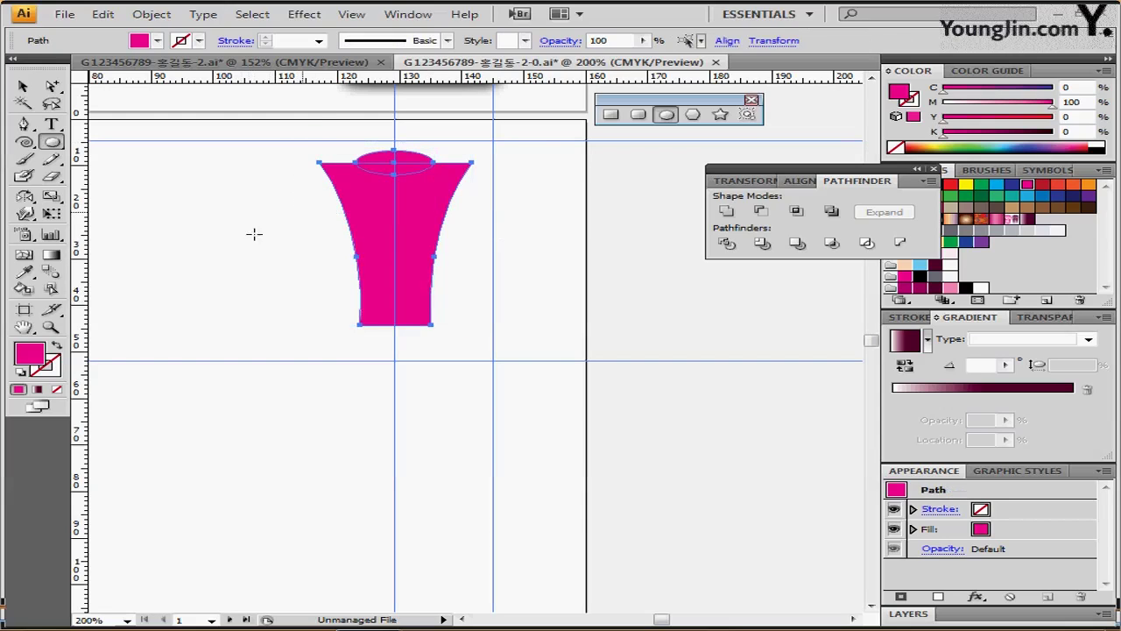
left_click(304, 15)
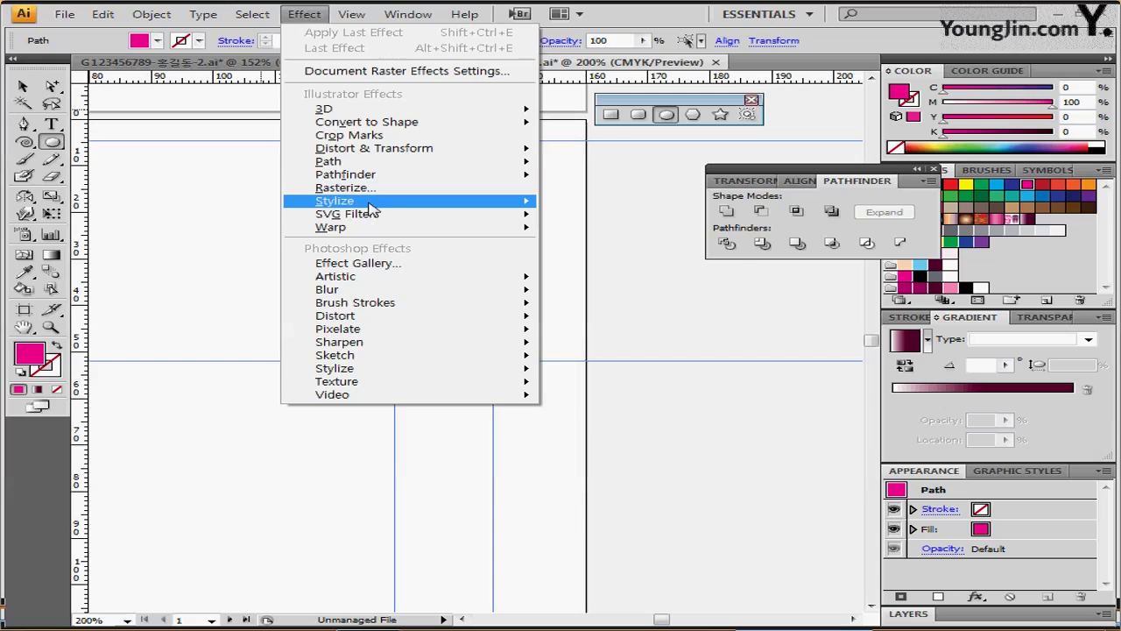
mouse_move(373, 203)
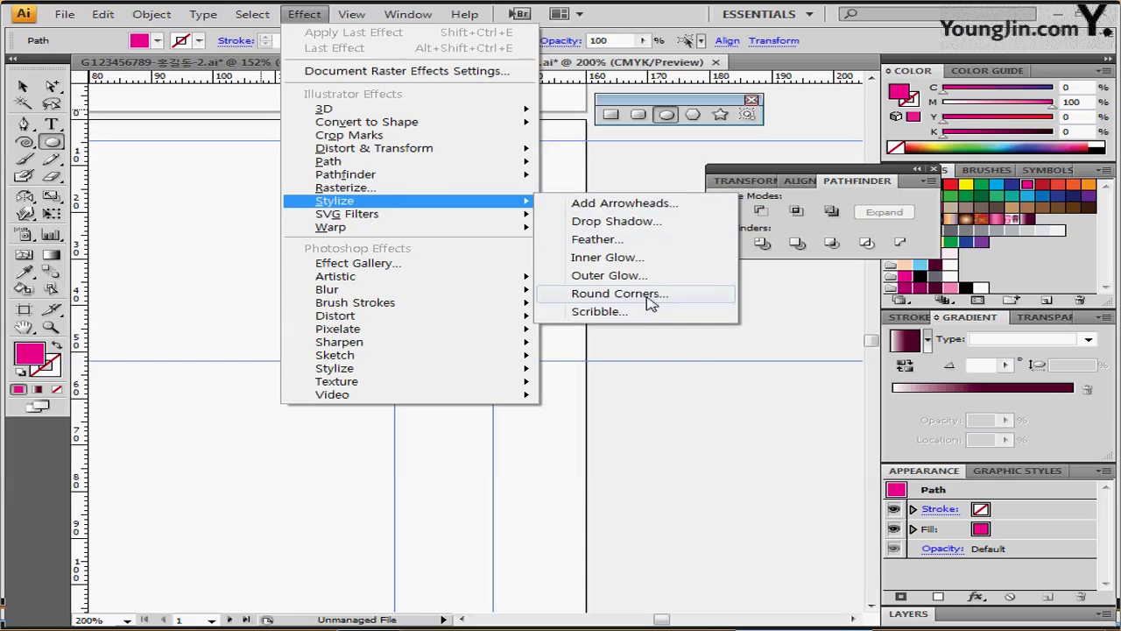
left_click(619, 294)
left_click(461, 336)
type("2")
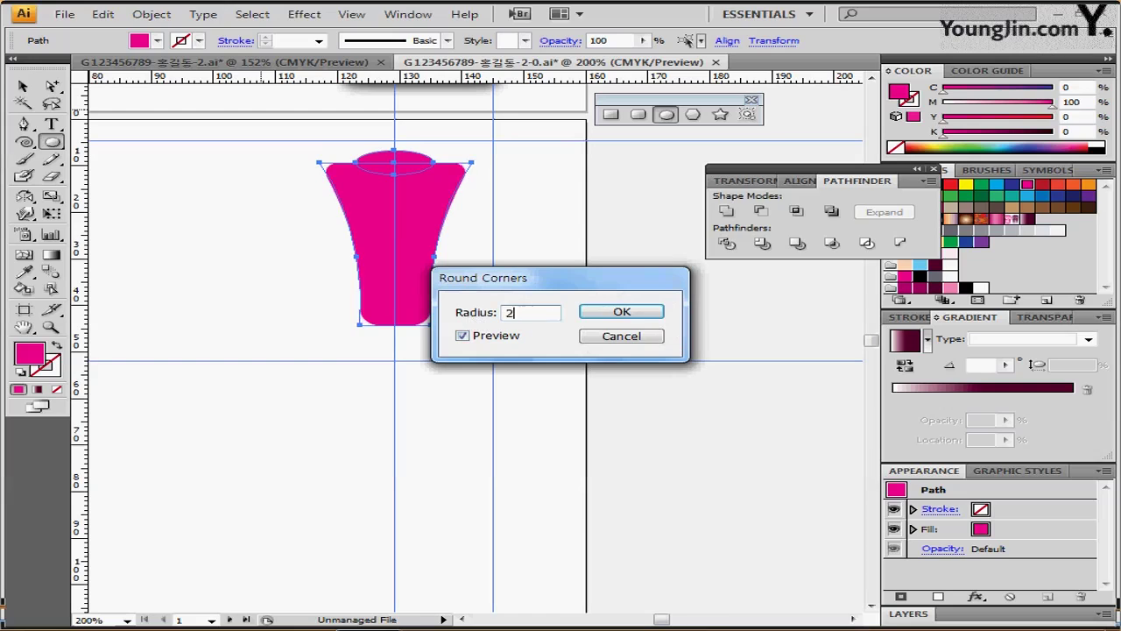
key("Return")
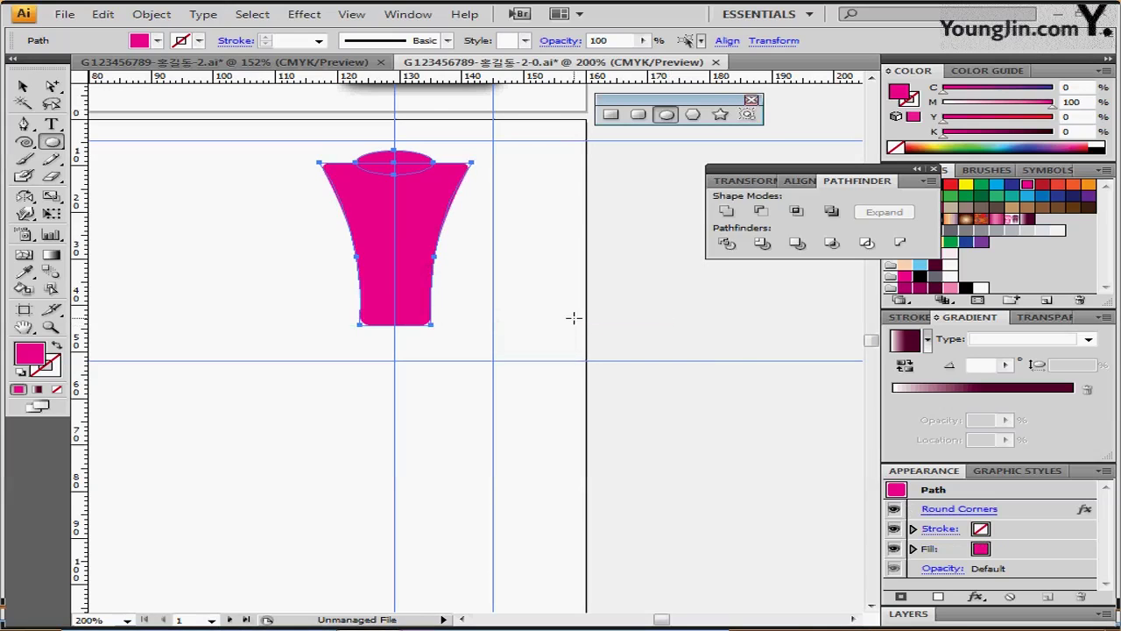
Expand the appearance of the rounded shapes, unite them into a single path and clear the selection
left_click(151, 14)
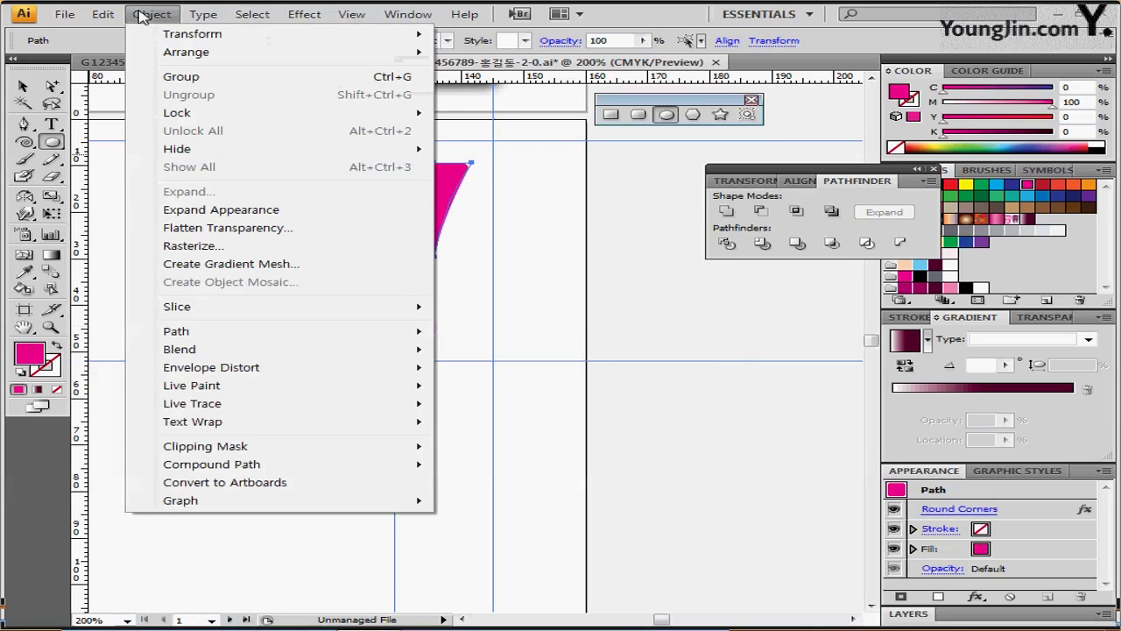
left_click(225, 211)
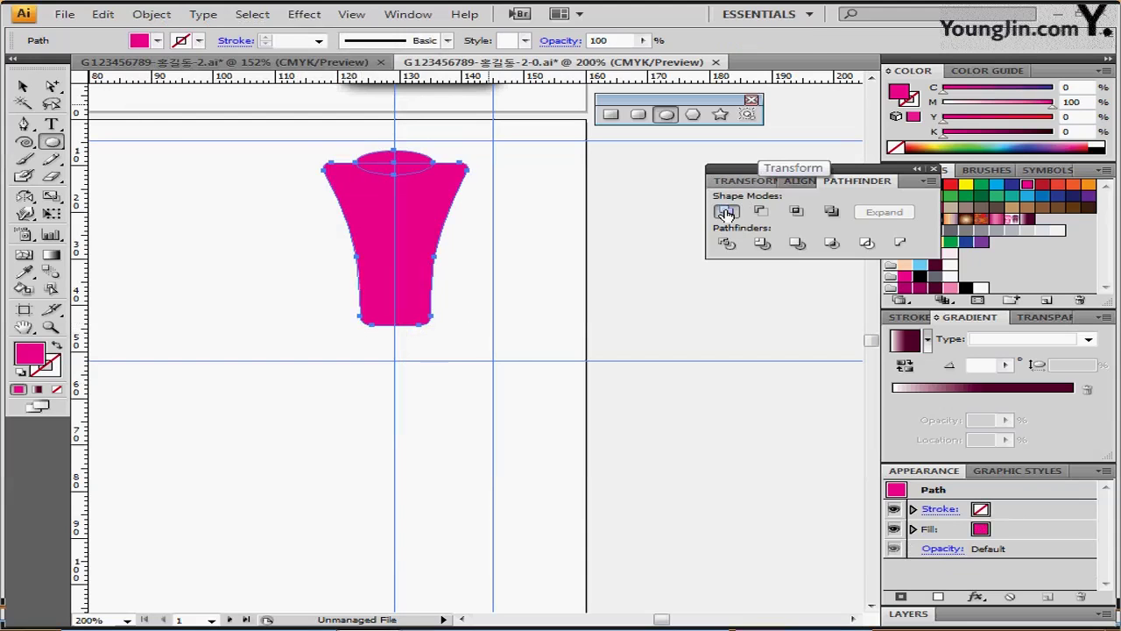
left_click(726, 213)
left_click(342, 458)
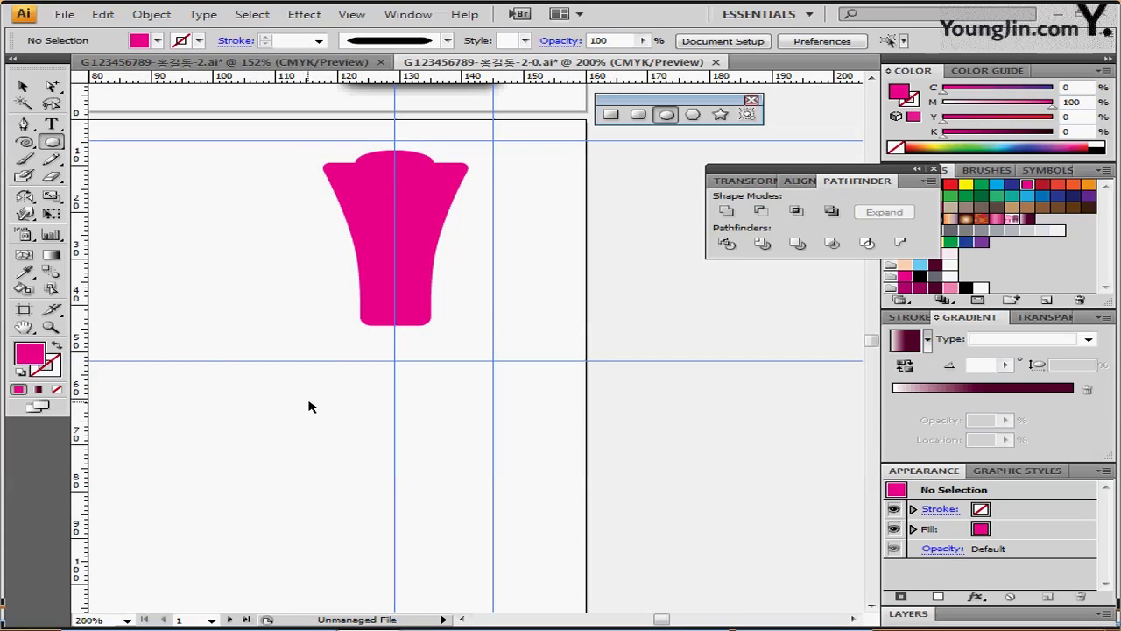
Undo uniting the rounded shapes and place two slightly offset, overlapping copies of the flat ellipse to the right of the main shape
key("ctrl+z")
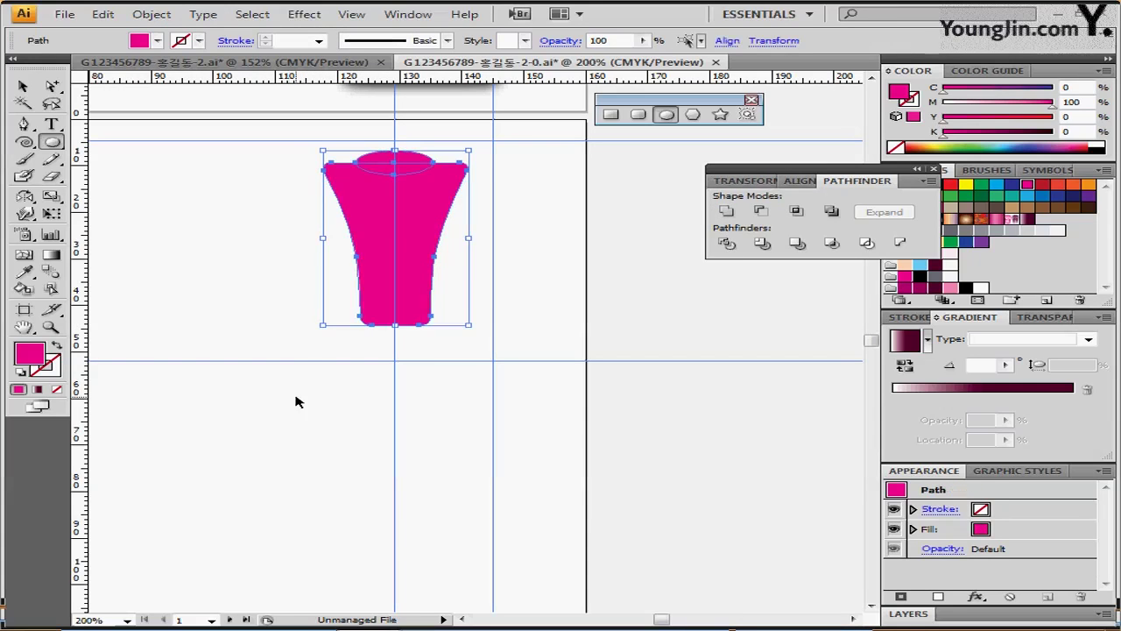
left_click(264, 227)
left_click(405, 161)
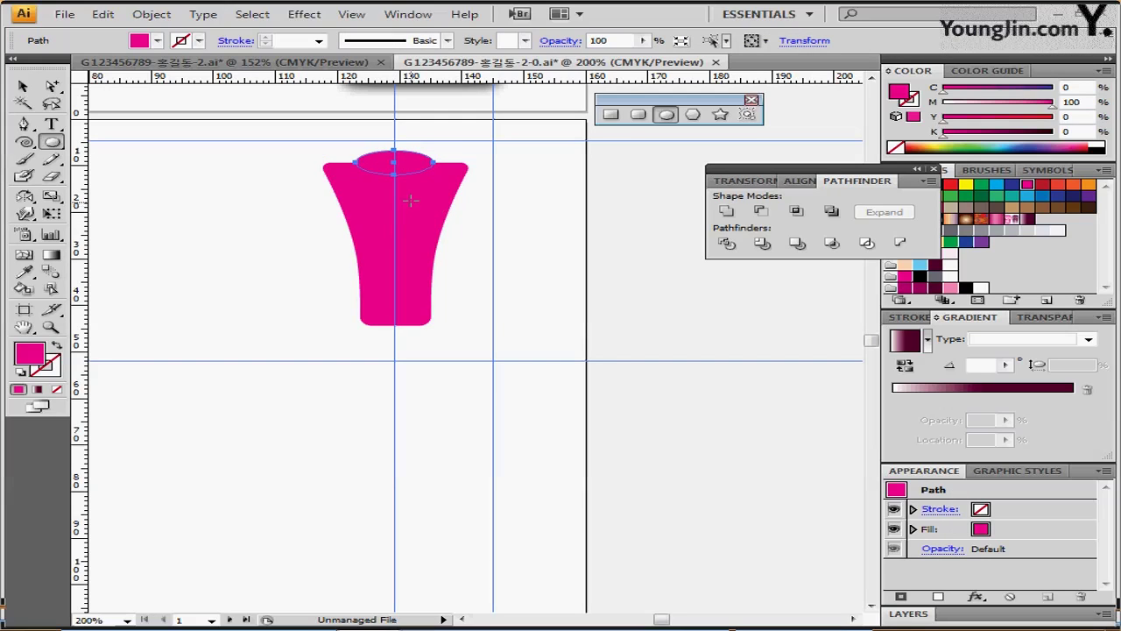
left_click_drag(404, 164, 555, 166)
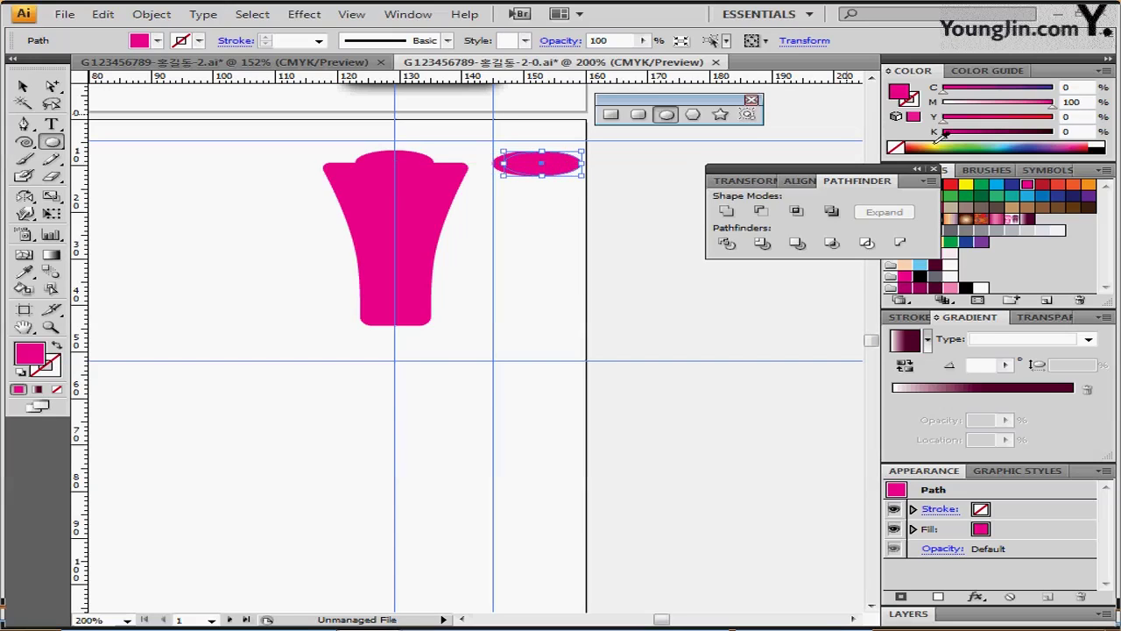
Set the front ellipse copy's fill to K 100 so it contrasts with the magenta copy behind, and clear the selection
left_click_drag(944, 136, 1054, 137)
left_click(663, 258)
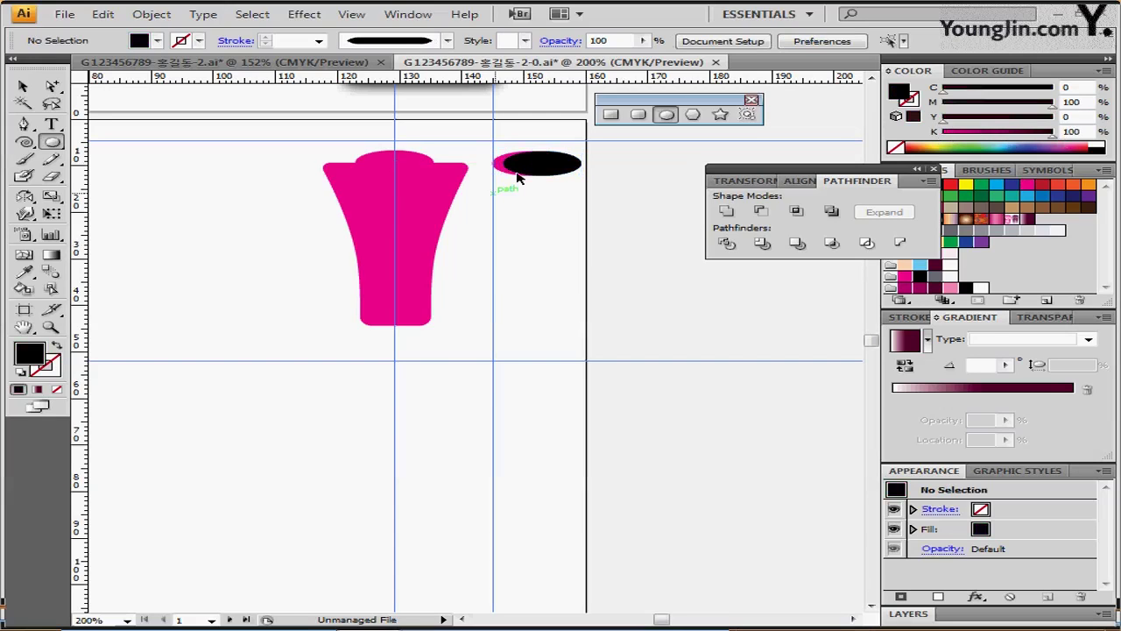
left_click_drag(543, 142, 563, 237)
key("ctrl+shift+a")
Draw a rectangle about 18 × 6 mm over the ellipse copies' lower halves and subtract it and the black ellipse from the magenta one
left_click(610, 114)
left_click_drag(395, 163, 481, 164)
left_click_drag(481, 164, 593, 190)
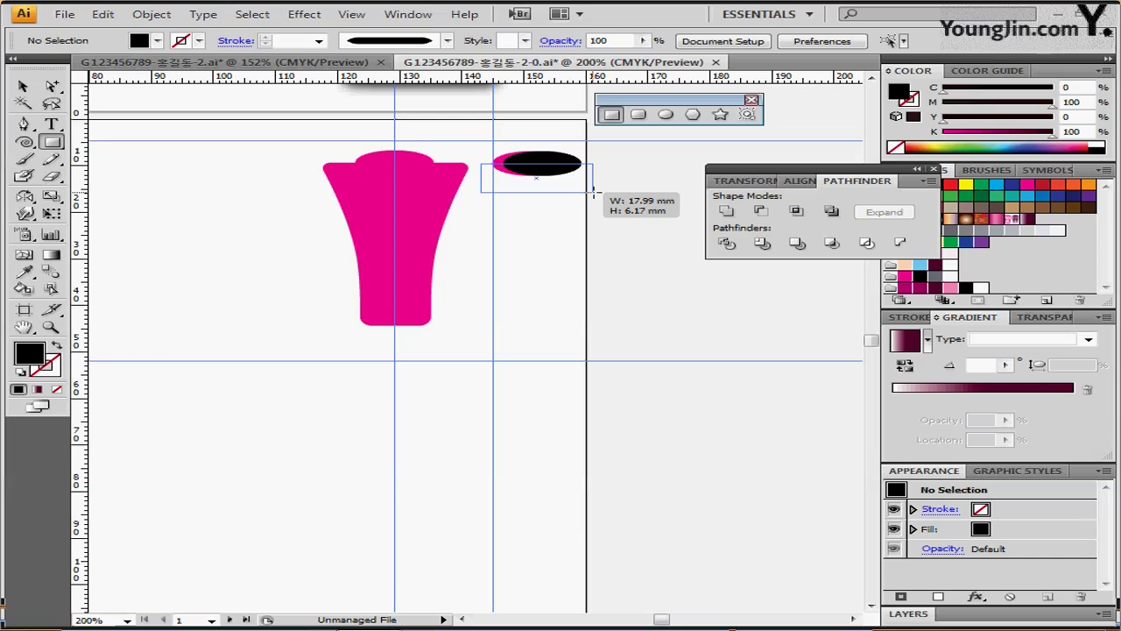
left_click_drag(593, 191, 592, 190)
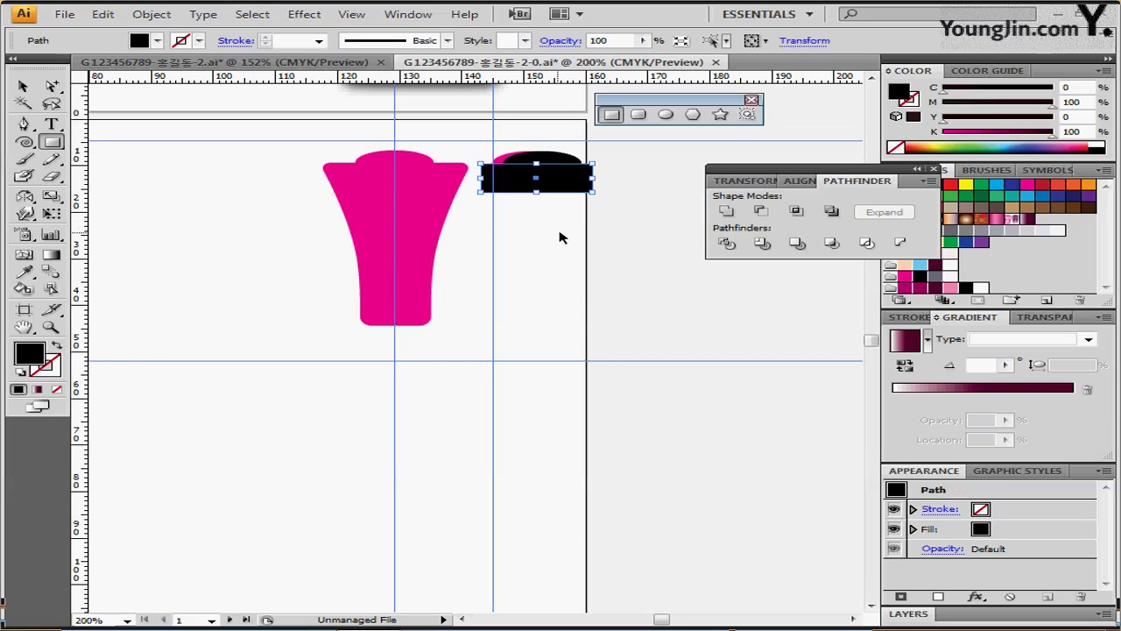
left_click_drag(559, 232, 507, 139)
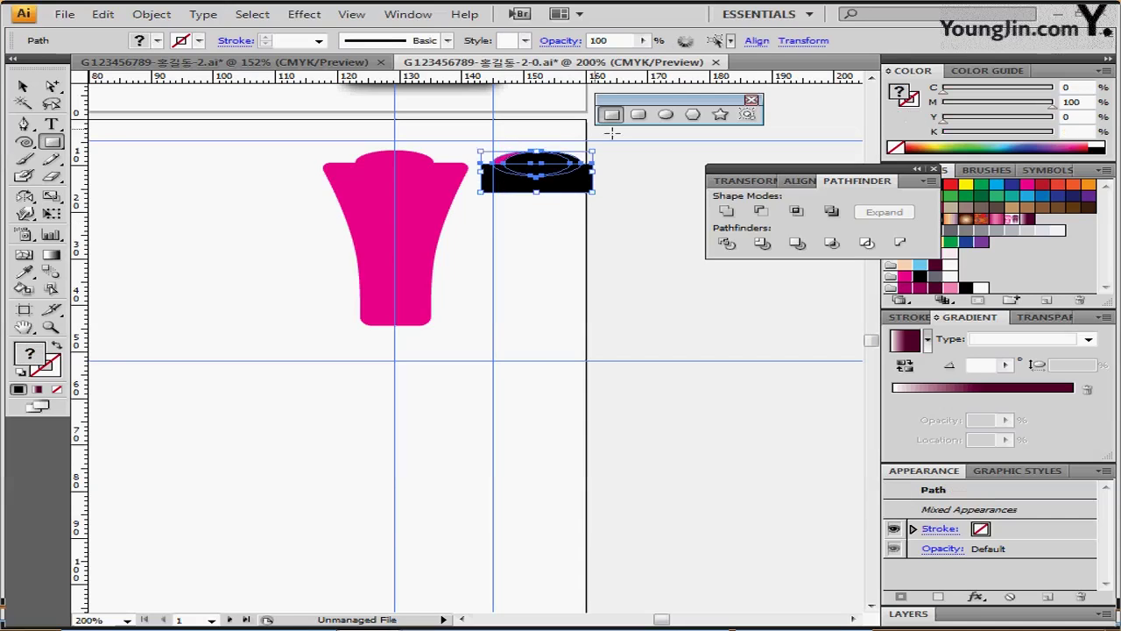
left_click(759, 212)
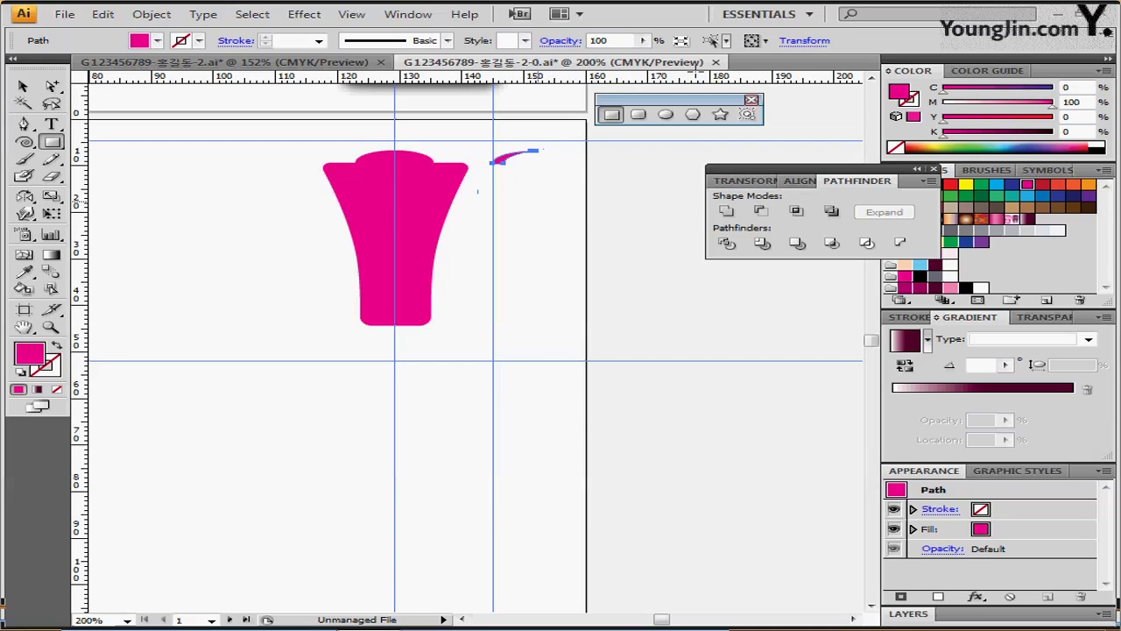
Fill the thin crescent with CMYK 0, 0, 0, 70 and move it onto the upper-left edge of the main shape's domed top
double_click(1084, 102)
type("0")
key("Tab")
type("70")
key("Return")
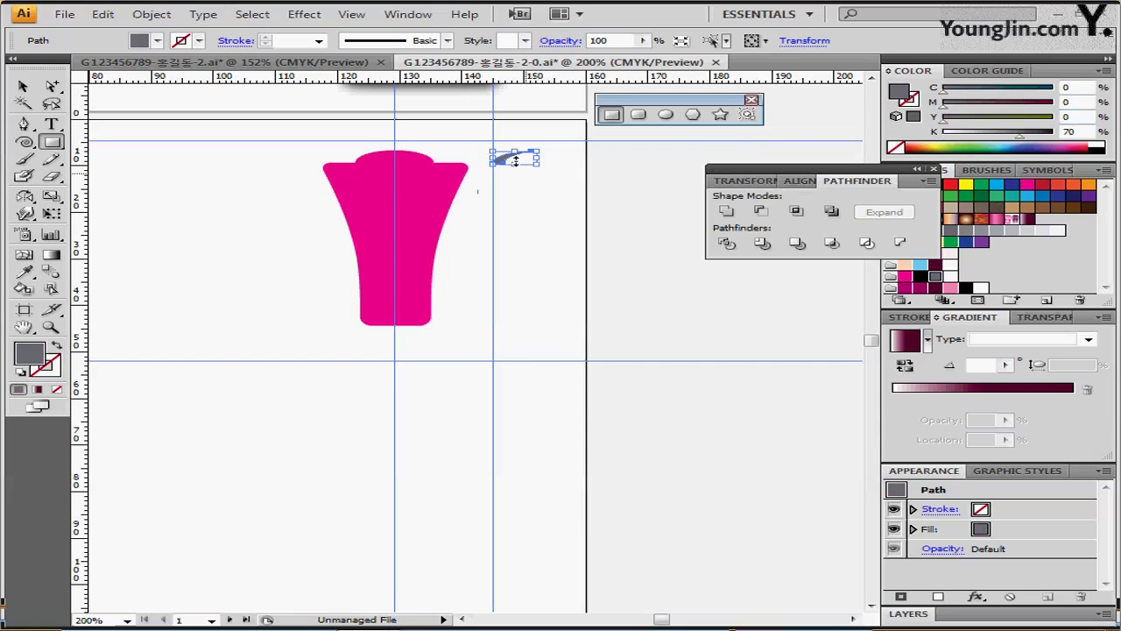
left_click_drag(515, 158, 381, 163)
Set the K value of the magenta body and its ellipse to 100, unite them into one path and clear the selection
left_click(418, 225)
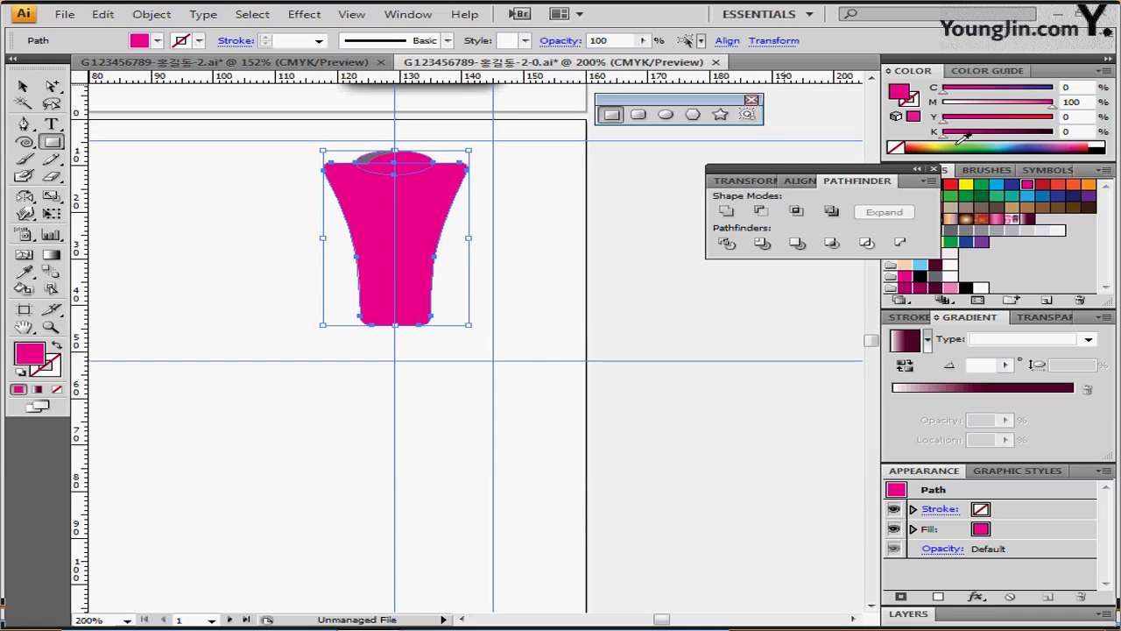
left_click_drag(943, 137, 1057, 136)
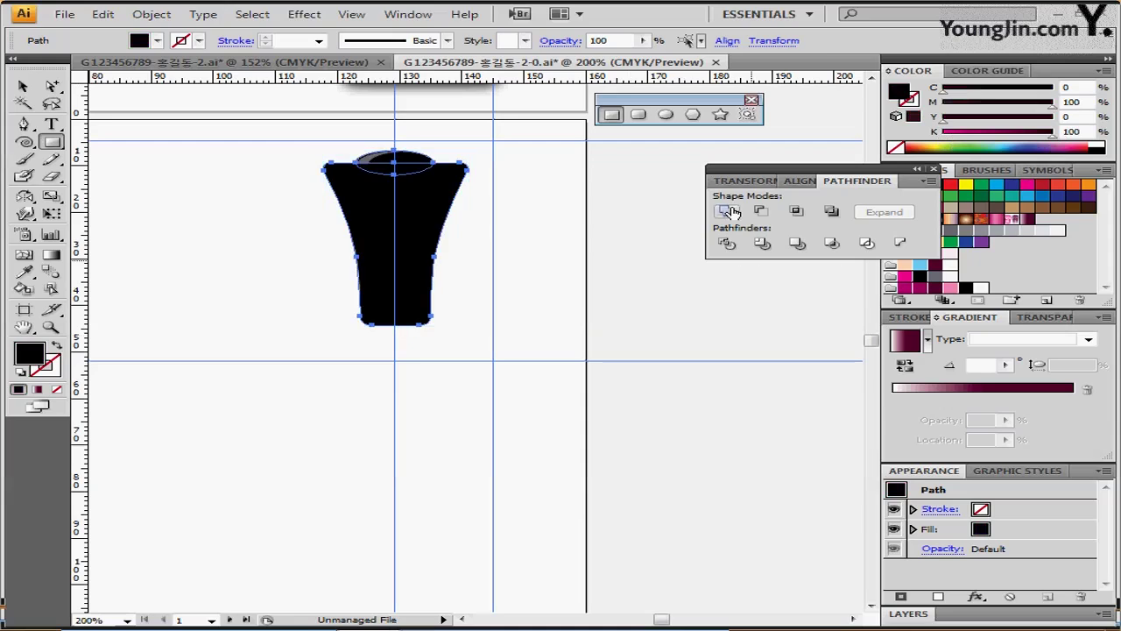
left_click(727, 211)
left_click(517, 296, "ctrl")
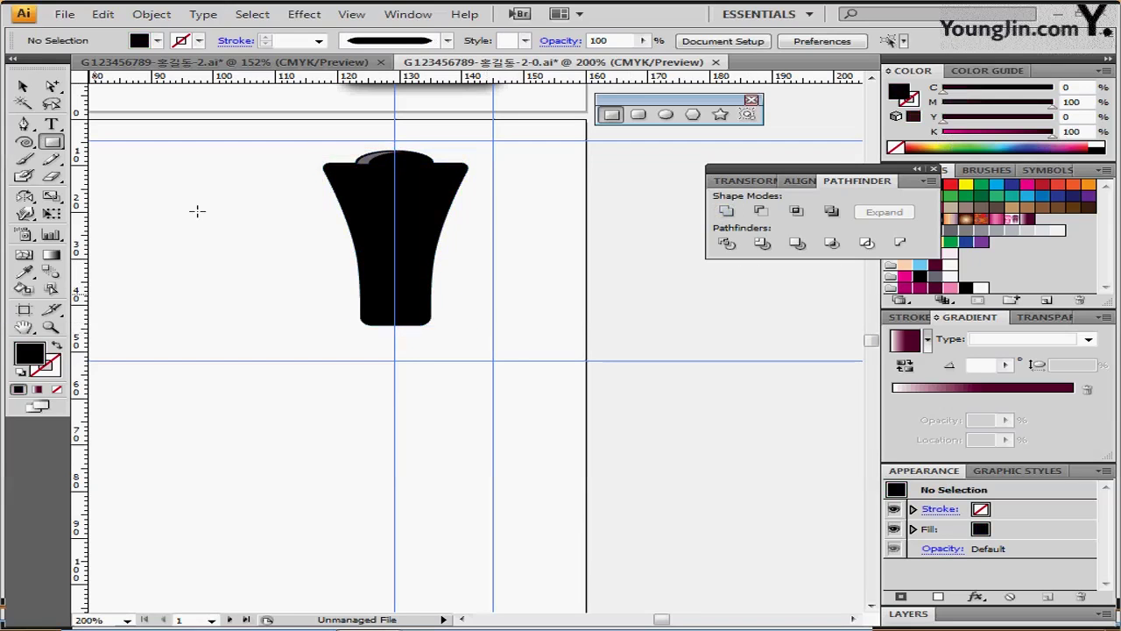
Draw a closed highlight shape with the Pen tool down the left side of the black body, following its curved edge from top to base
left_click(24, 124)
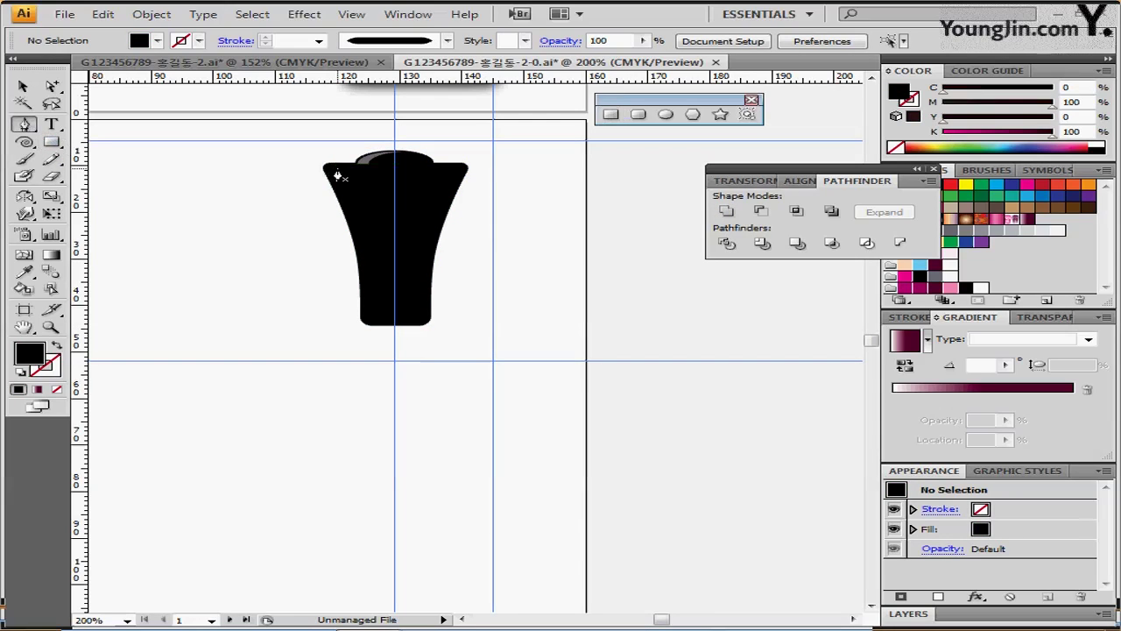
left_click_drag(337, 175, 376, 249)
left_click(376, 289)
left_click_drag(379, 294, 382, 175)
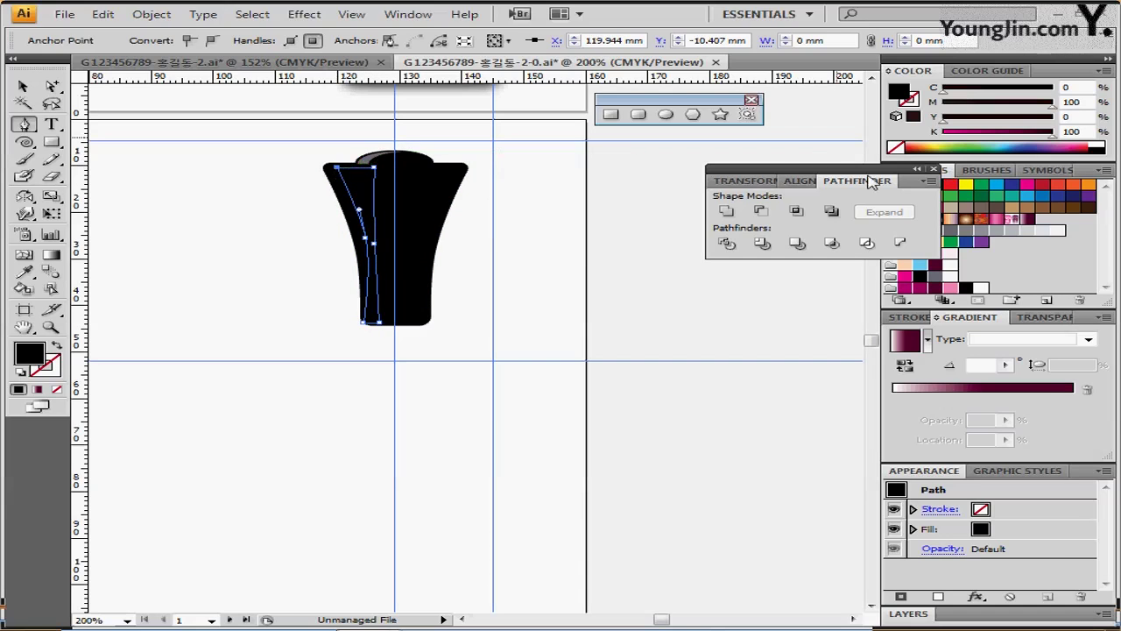
Fill the highlight shape with the White swatch, set its opacity to 60% and clear the selection
left_click_drag(868, 180, 636, 147)
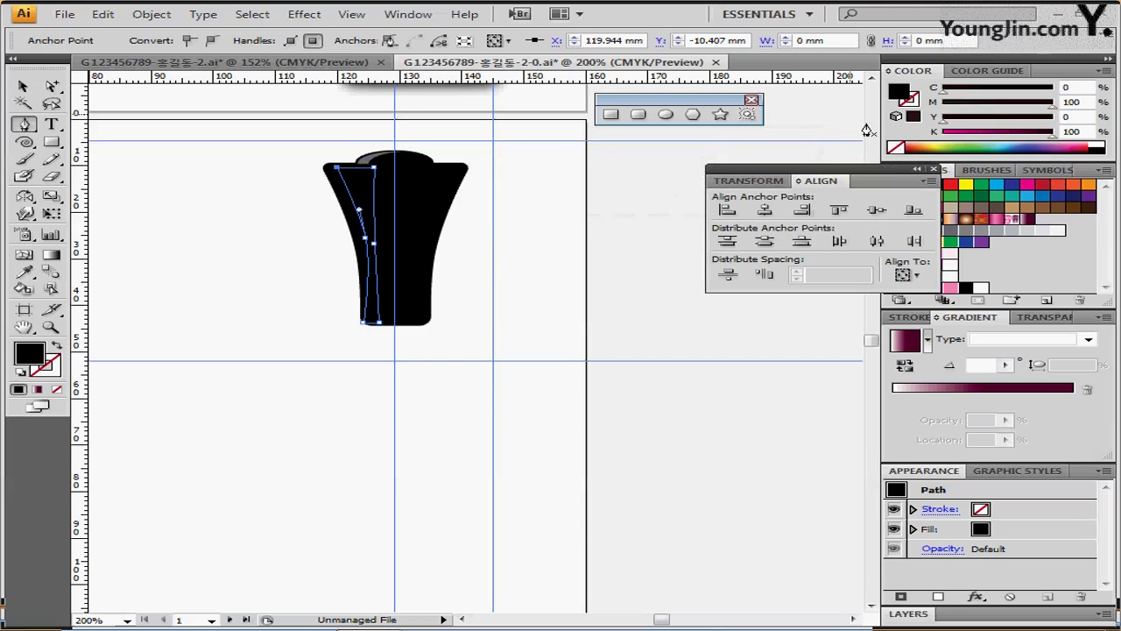
left_click_drag(815, 180, 706, 154)
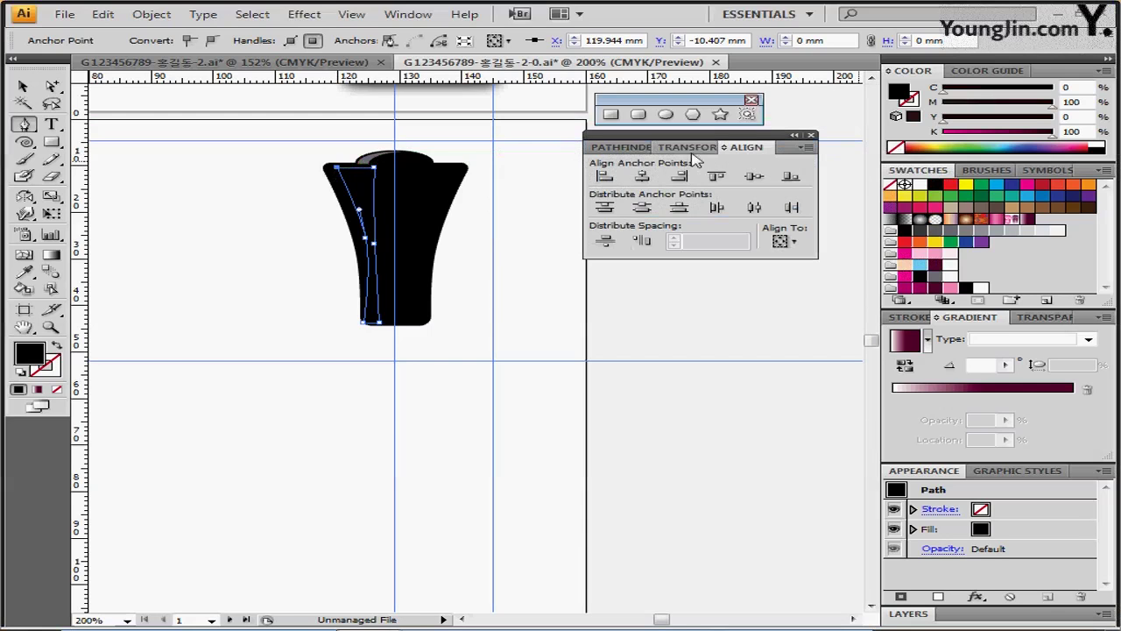
left_click(740, 148)
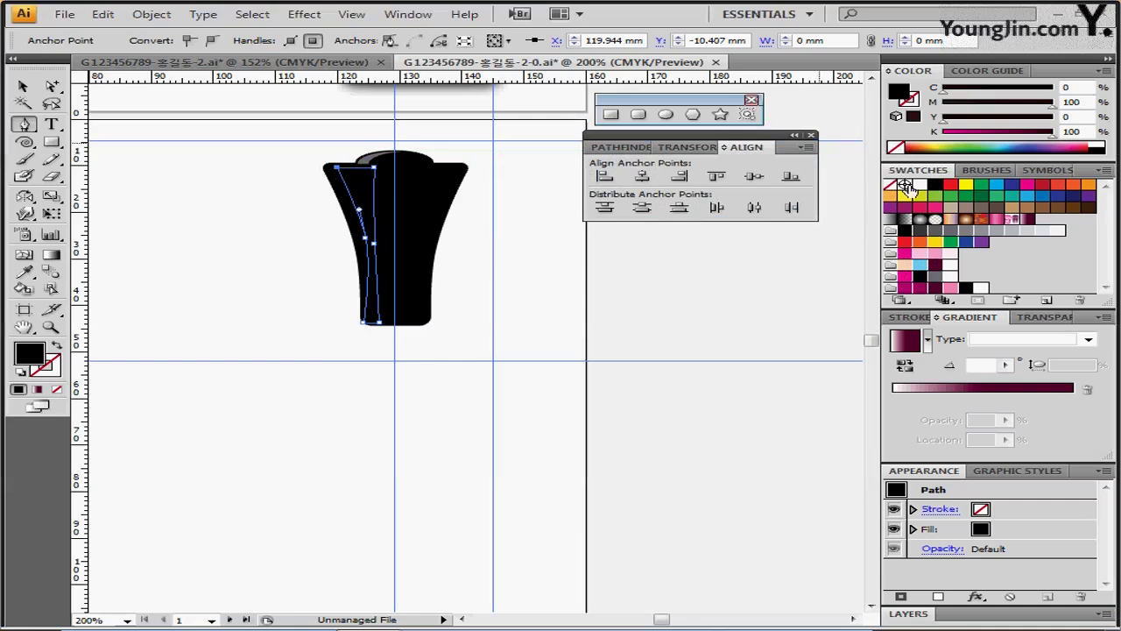
left_click(920, 186)
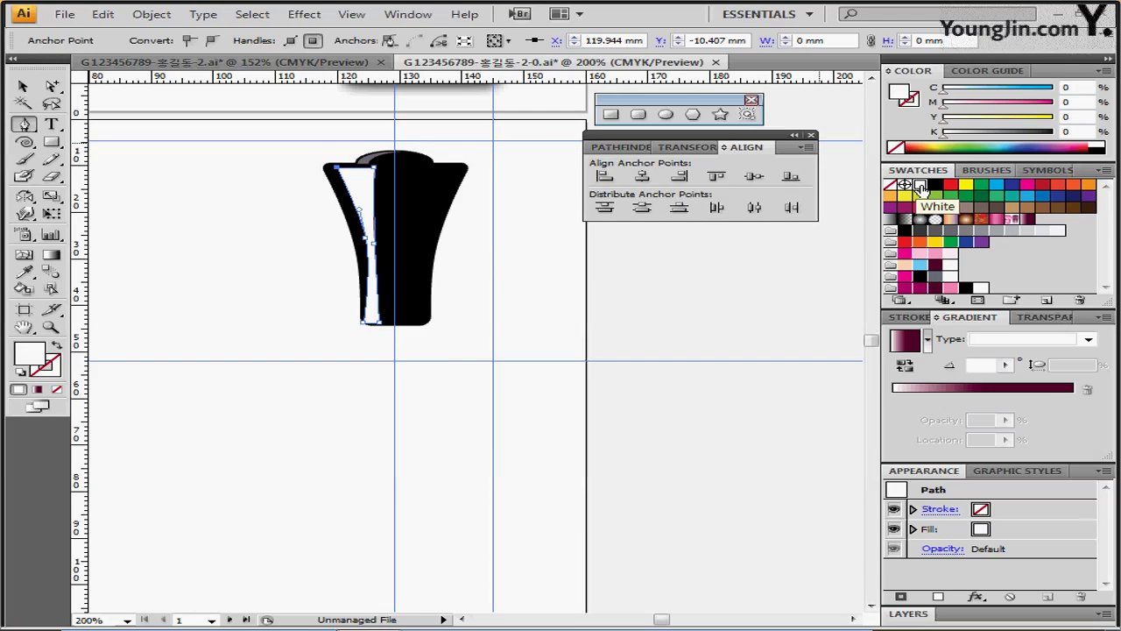
left_click(1031, 319)
type("60")
key("Return")
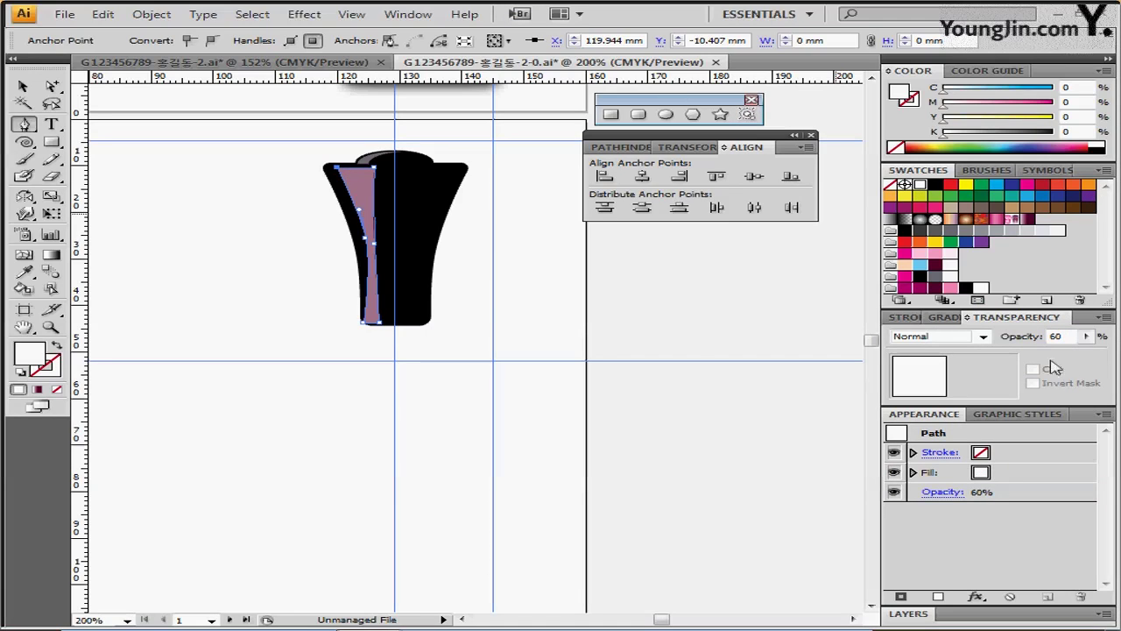
key("ctrl")
left_click(290, 421, "ctrl")
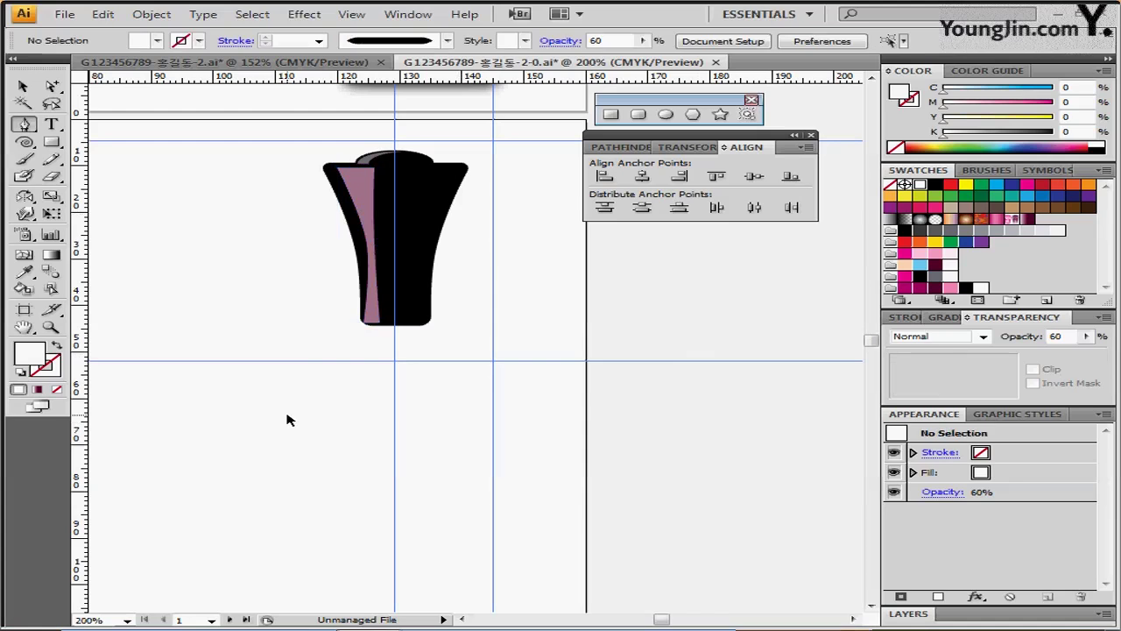
Set the body's fill to pure black, CMYK 0, 0, 0, 100, and clear the selection
left_click(353, 176, "ctrl")
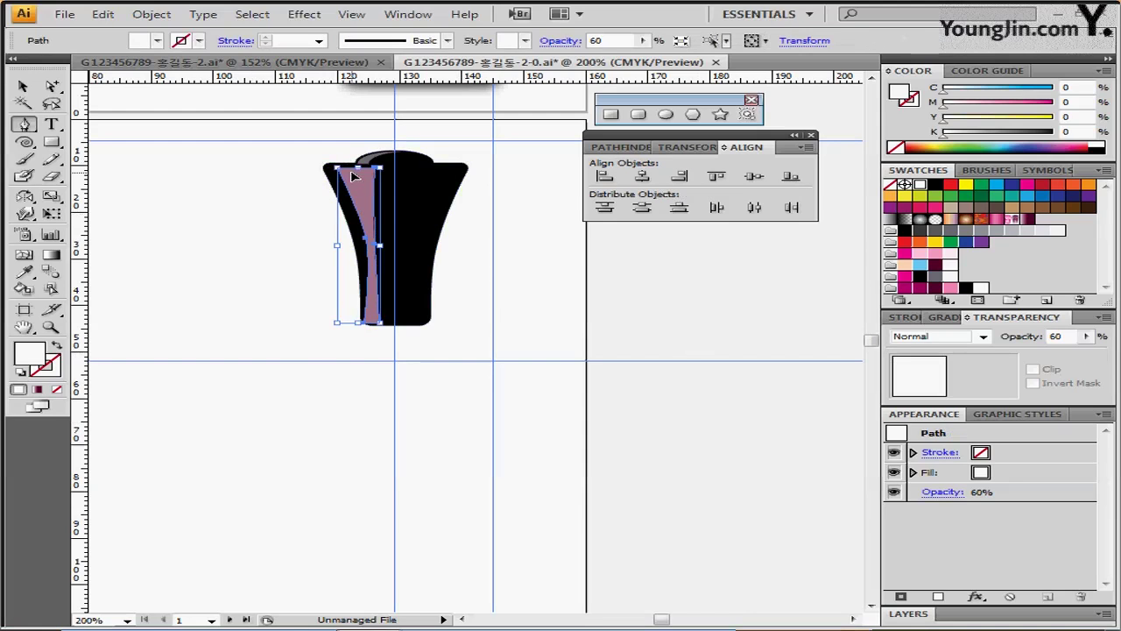
left_click(406, 183, "ctrl")
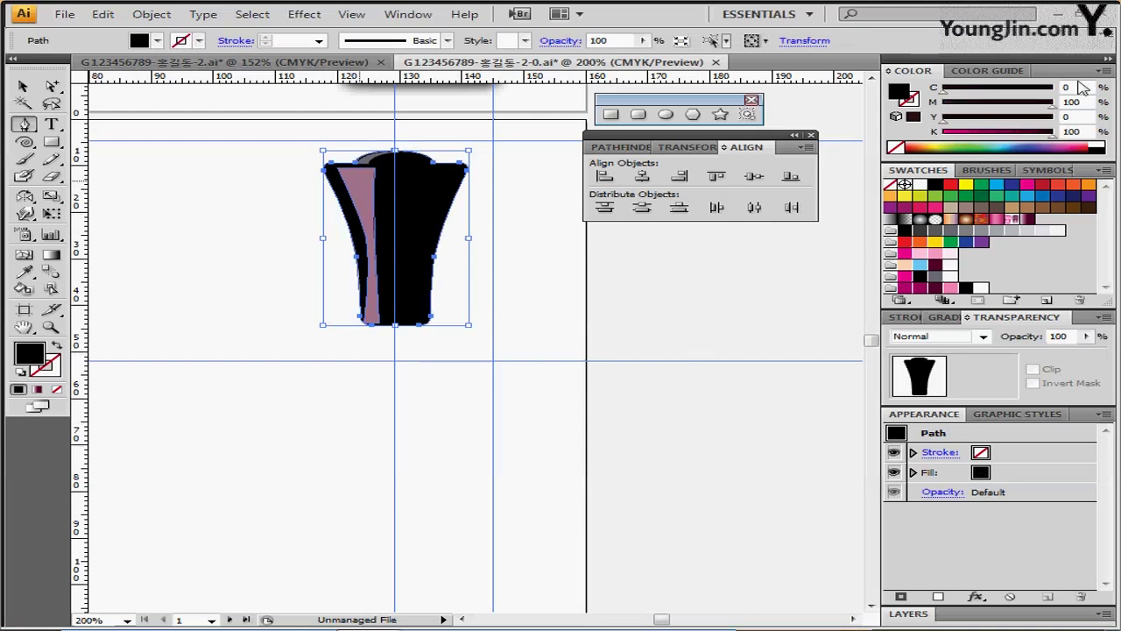
left_click_drag(1052, 135, 887, 117)
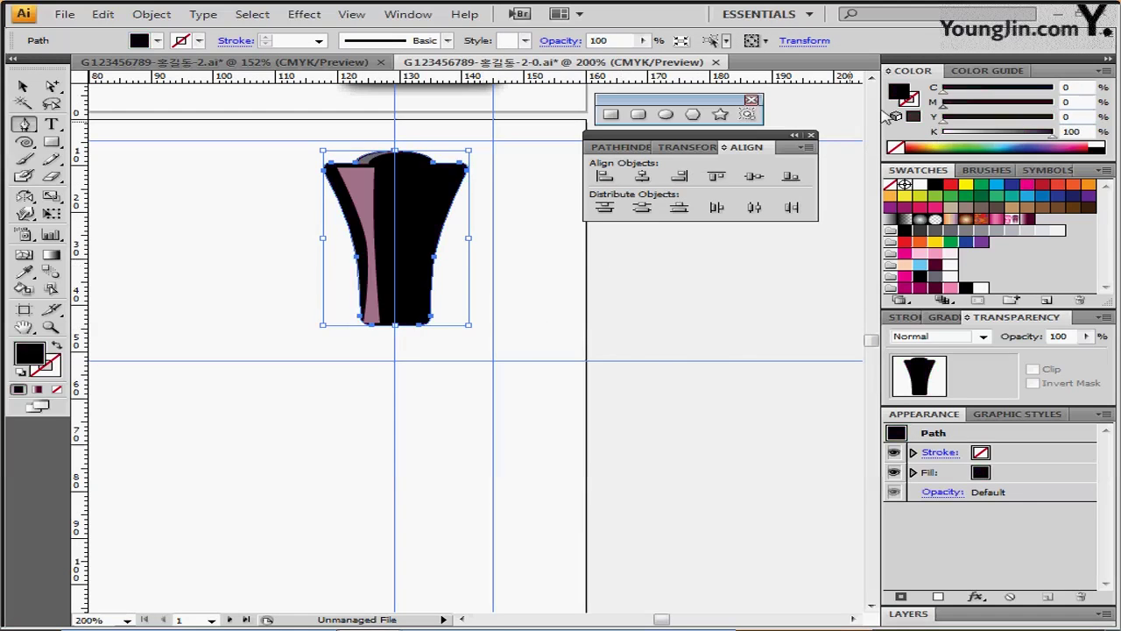
left_click(473, 389, "ctrl")
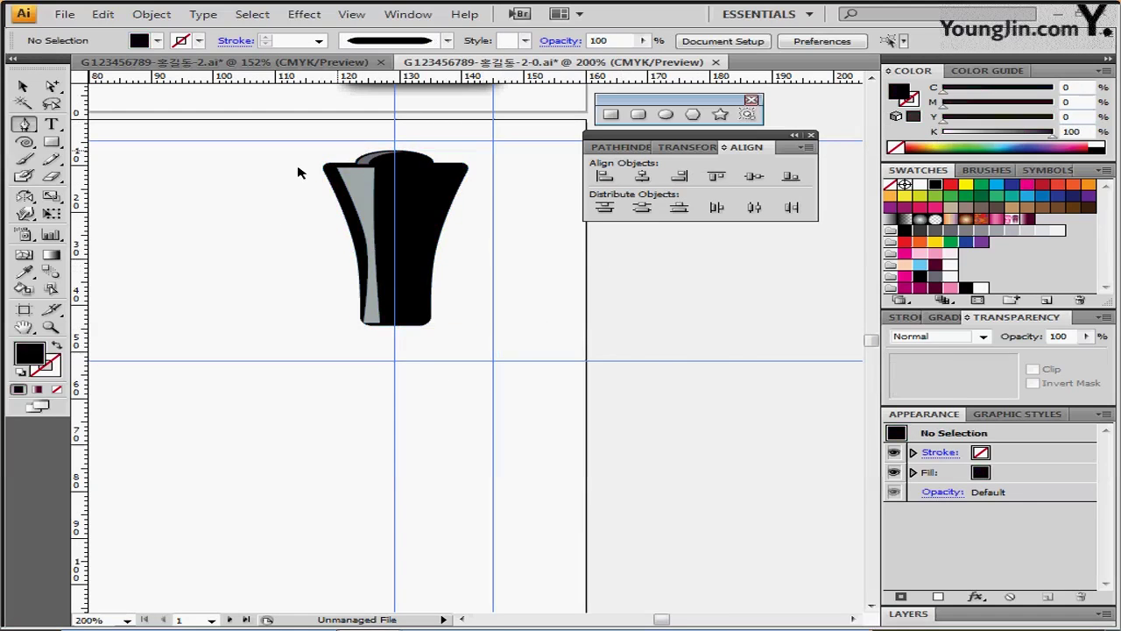
Move the black body with its crescent and highlight straight up until the body's flat upper edge lies on the upper horizontal guide
left_click(53, 87)
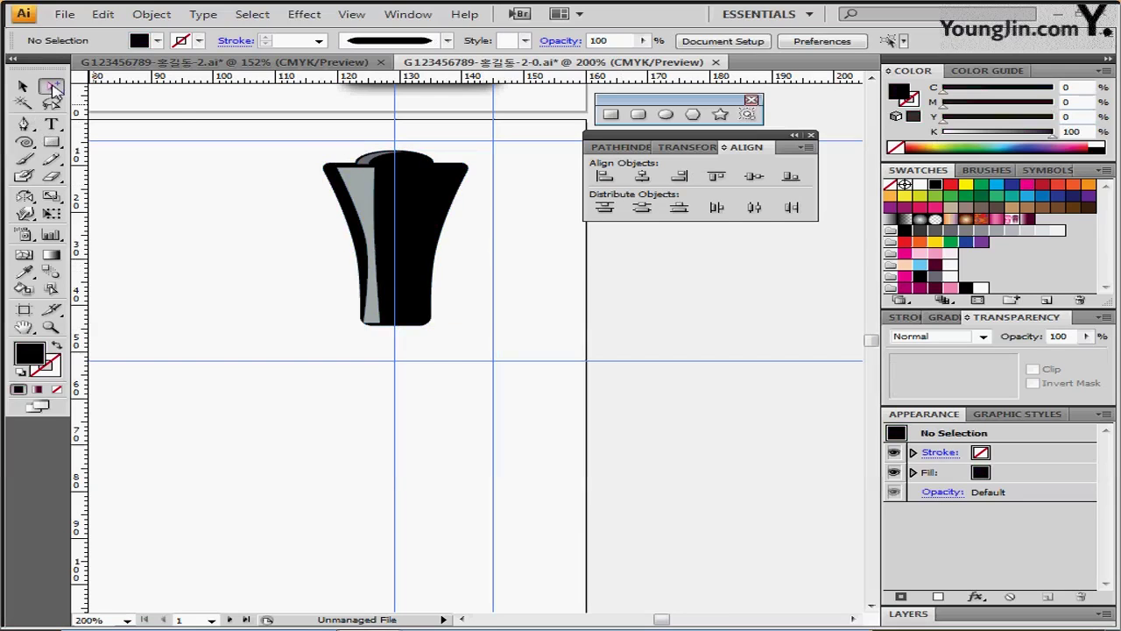
left_click(52, 89)
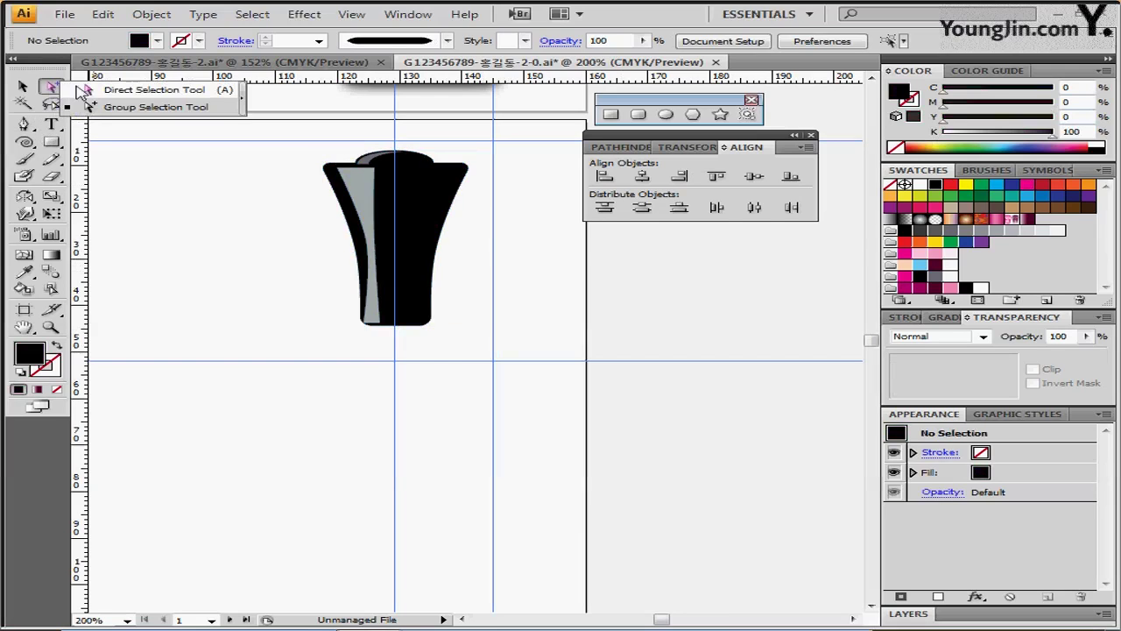
left_click(88, 91)
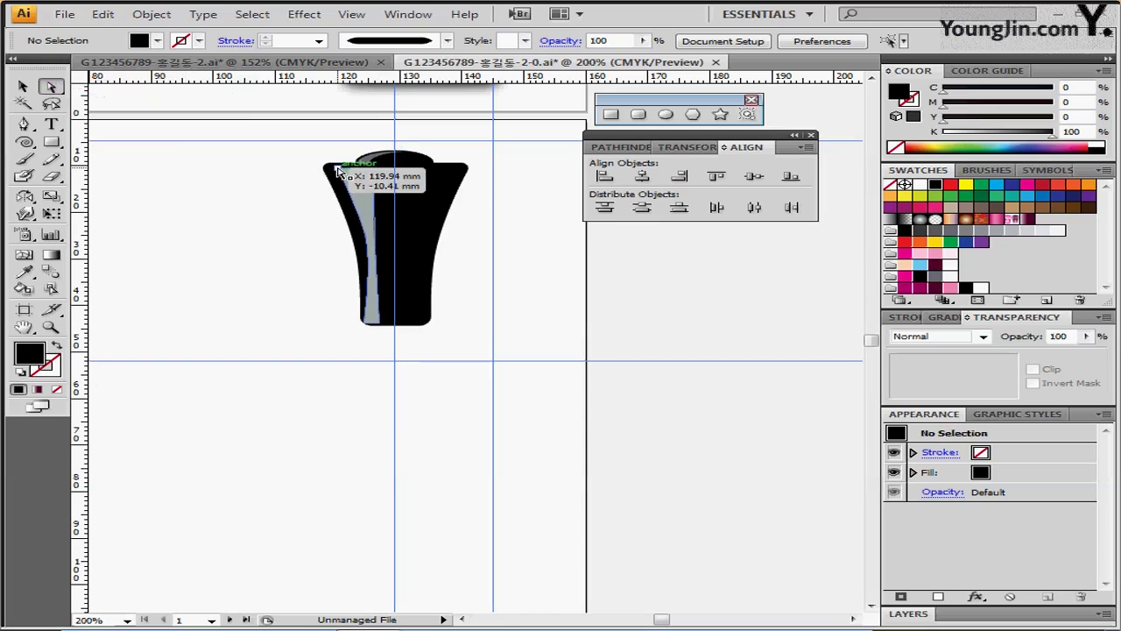
left_click(23, 86)
left_click(399, 255)
left_click_drag(402, 255, 402, 244)
left_click(154, 204)
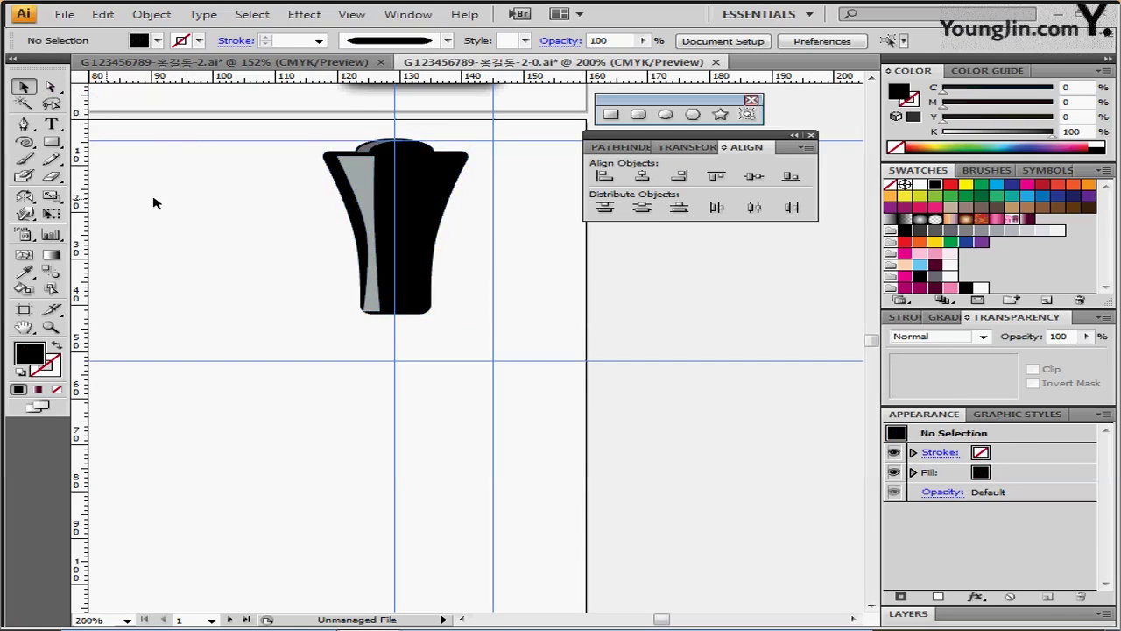
key("m")
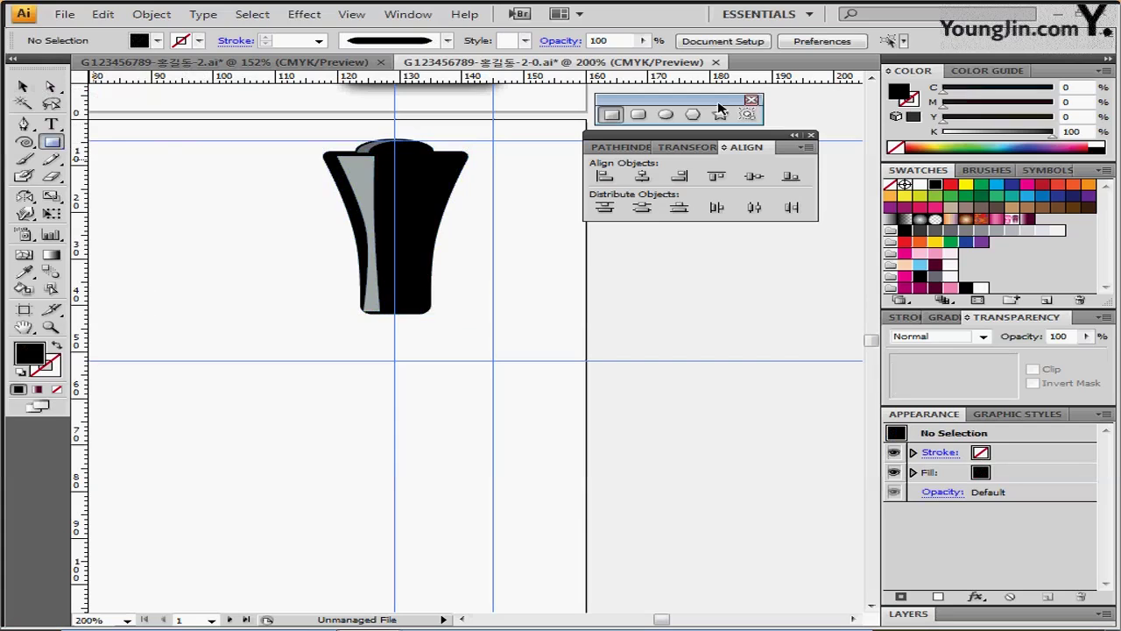
left_click(906, 254)
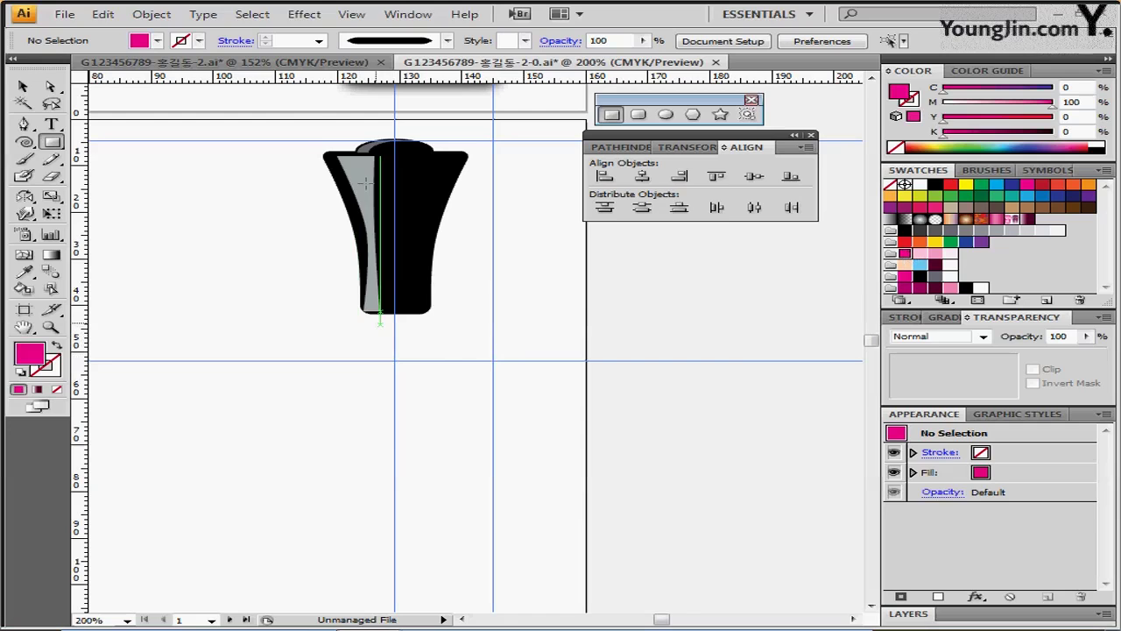
left_click(391, 238, "ctrl")
left_click_drag(391, 238, 391, 228)
left_click(386, 333, "ctrl")
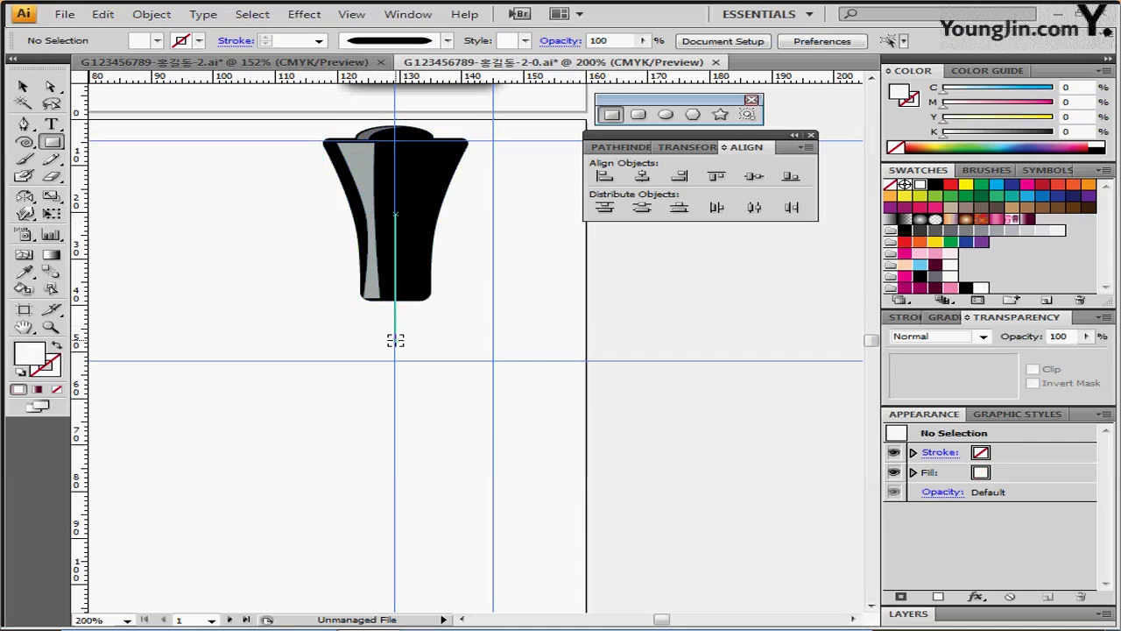
Draw a magenta (M 100) rectangle about 7 × 12 mm below the body, centred on the vertical guide, and scale its two upper corner points inward
mouse_move(395, 340)
left_mouse_down()
mouse_move(418, 378)
mouse_move(395, 352)
left_mouse_up()
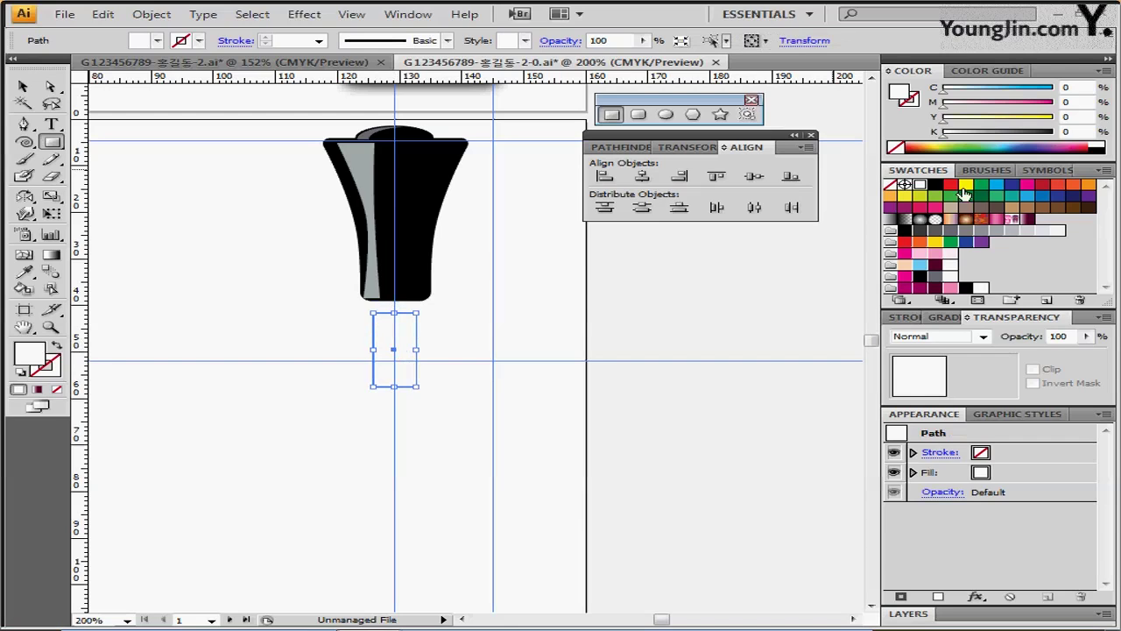
left_click(1050, 103)
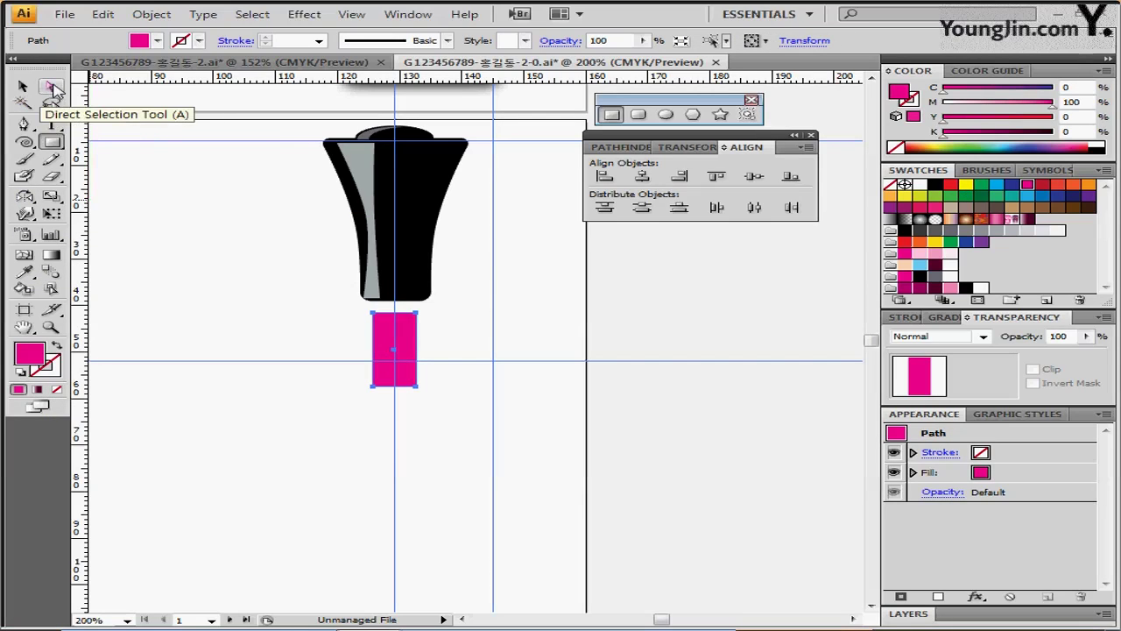
left_click(52, 88)
left_click_drag(354, 307, 431, 325)
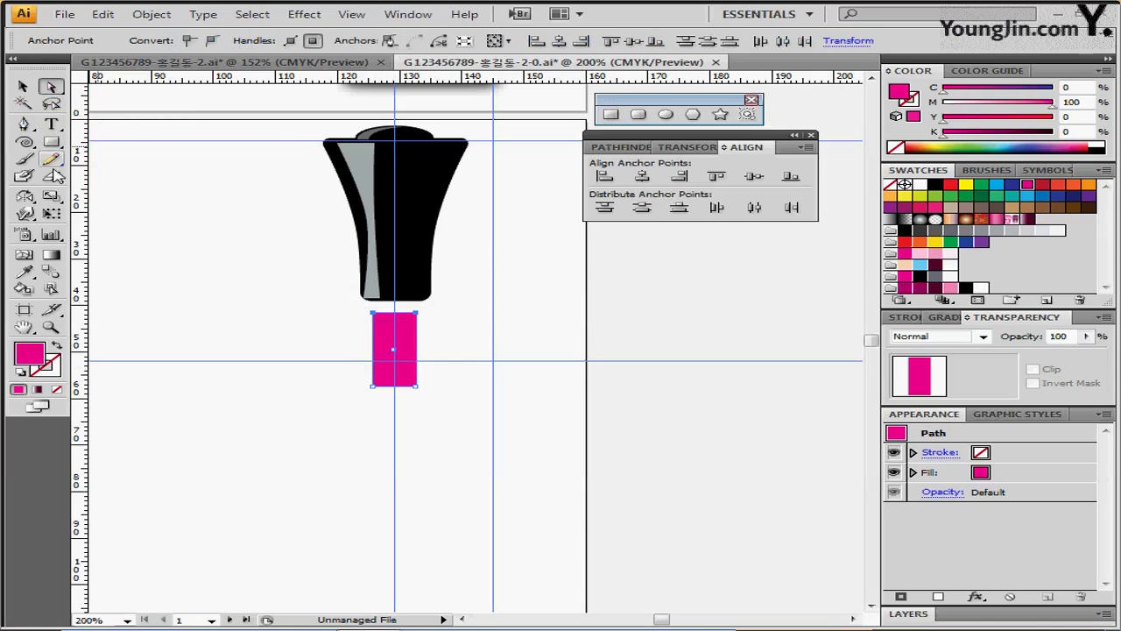
left_click(52, 198)
left_click(64, 201)
left_click_drag(240, 315, 302, 310)
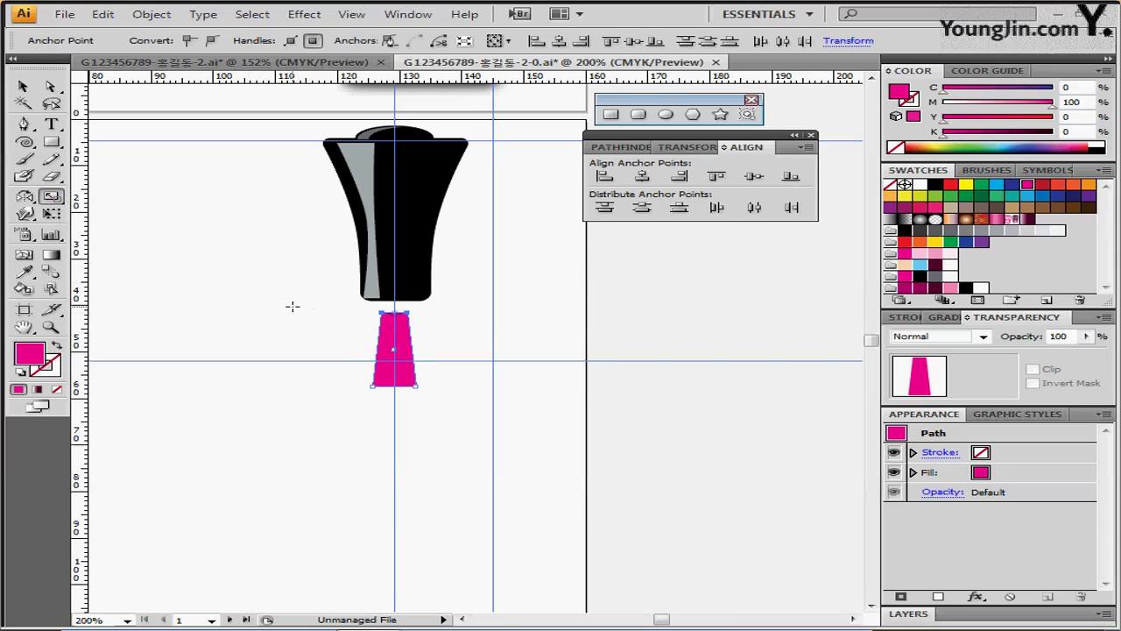
Draw a white 1 pt line without fill, about 16 mm long, down the magenta trapezoid near its left slanted edge
key("ctrl+shift+a")
left_click(24, 144)
left_click_drag(24, 144, 211, 165)
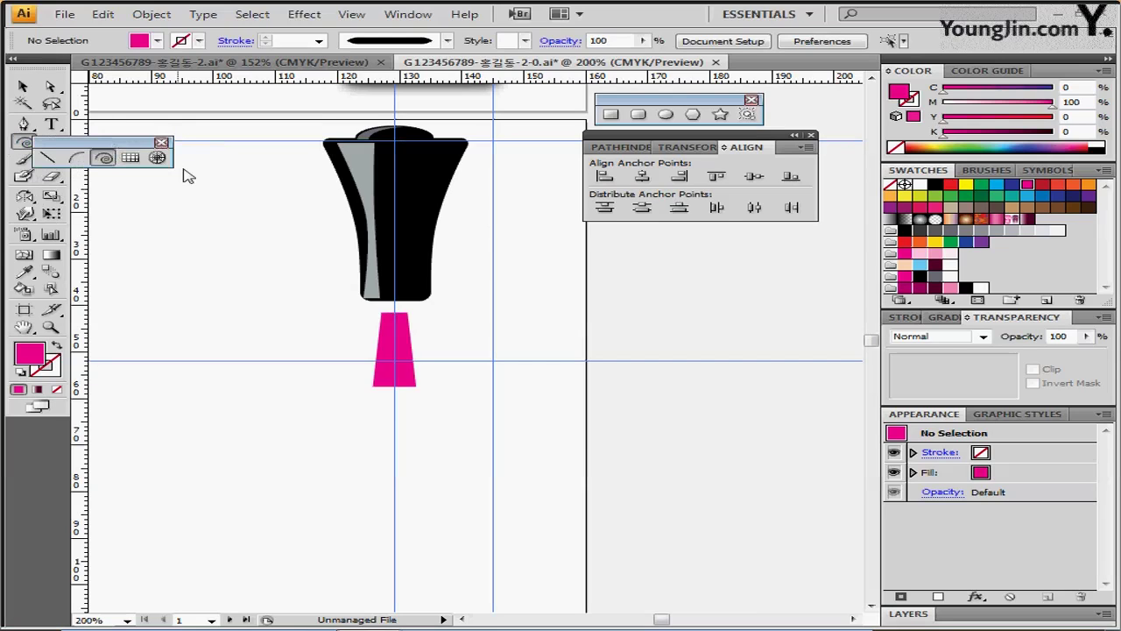
left_click(151, 191)
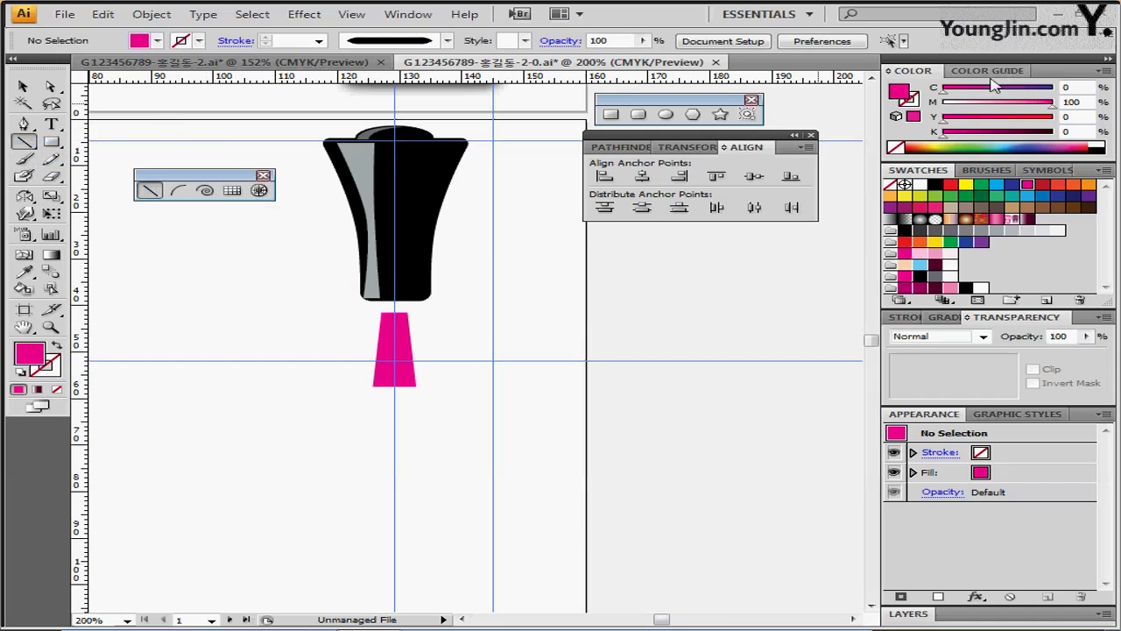
left_click(58, 345)
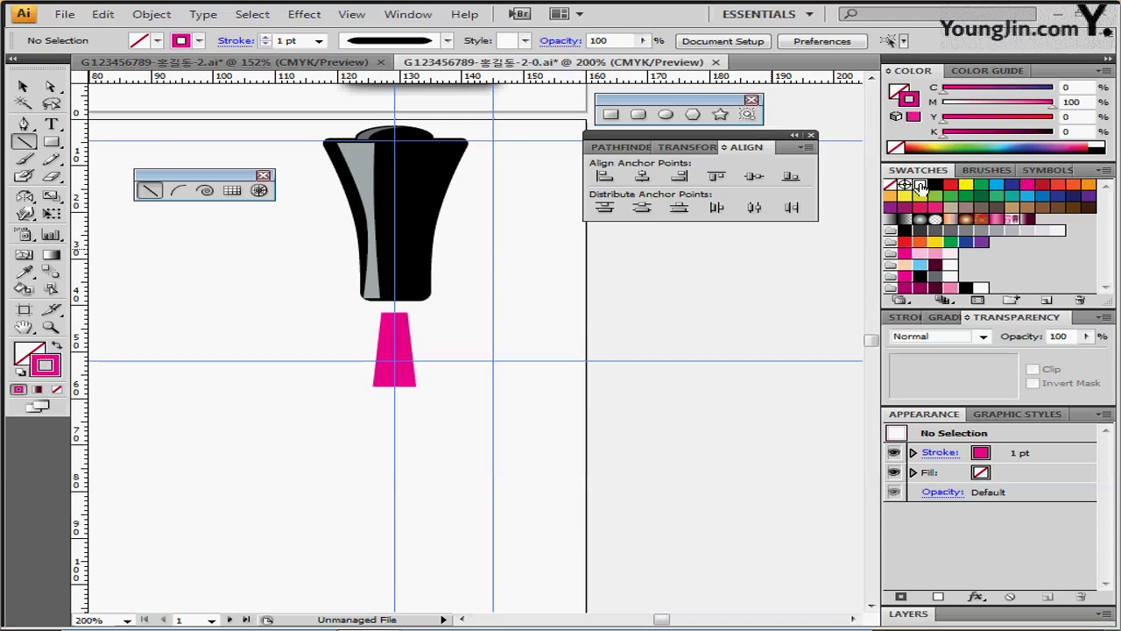
left_click(921, 186)
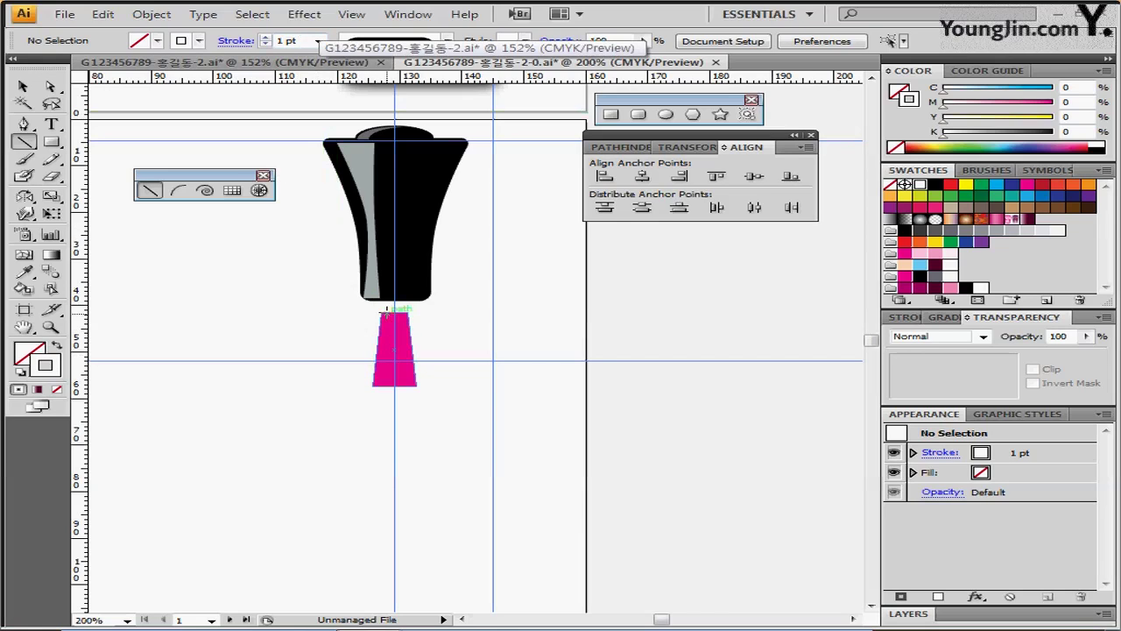
left_click_drag(386, 311, 377, 386)
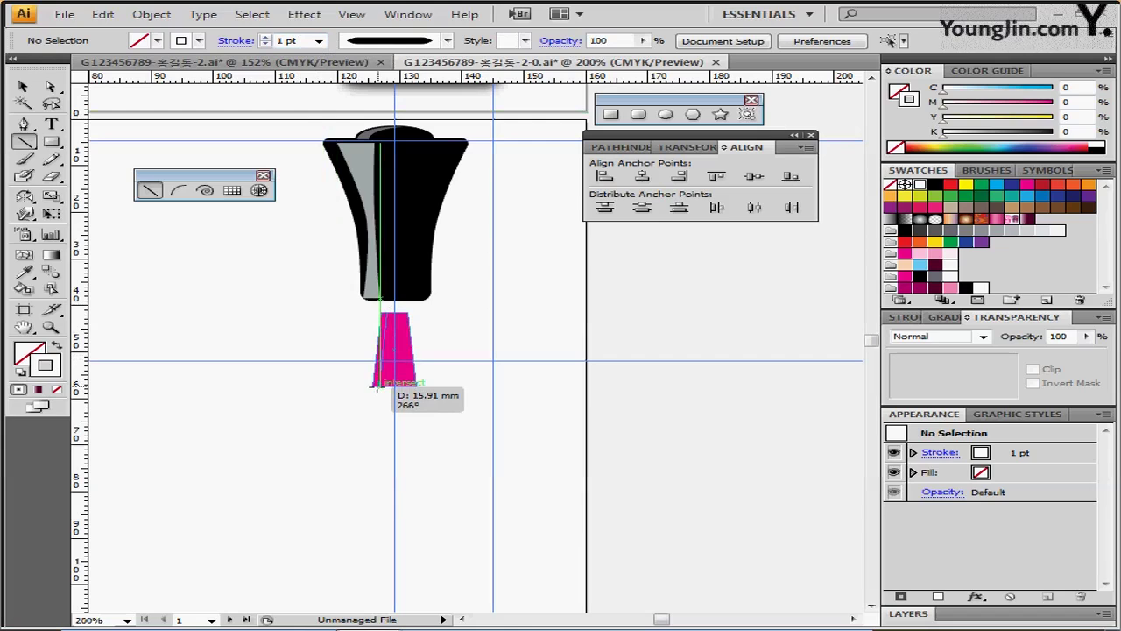
left_click_drag(377, 387, 378, 386)
Nudge the white line four steps left, closer to the trapezoid's slanted edge
left_click(408, 368, "ctrl")
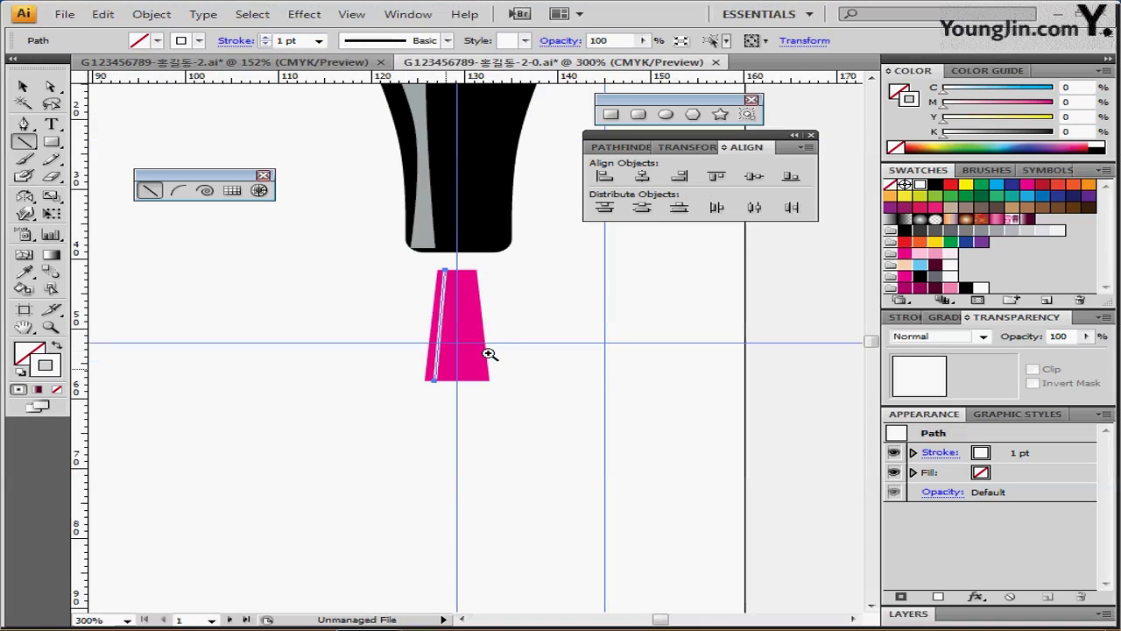
left_click(473, 348, "ctrl")
left_click_drag(470, 325, 430, 318)
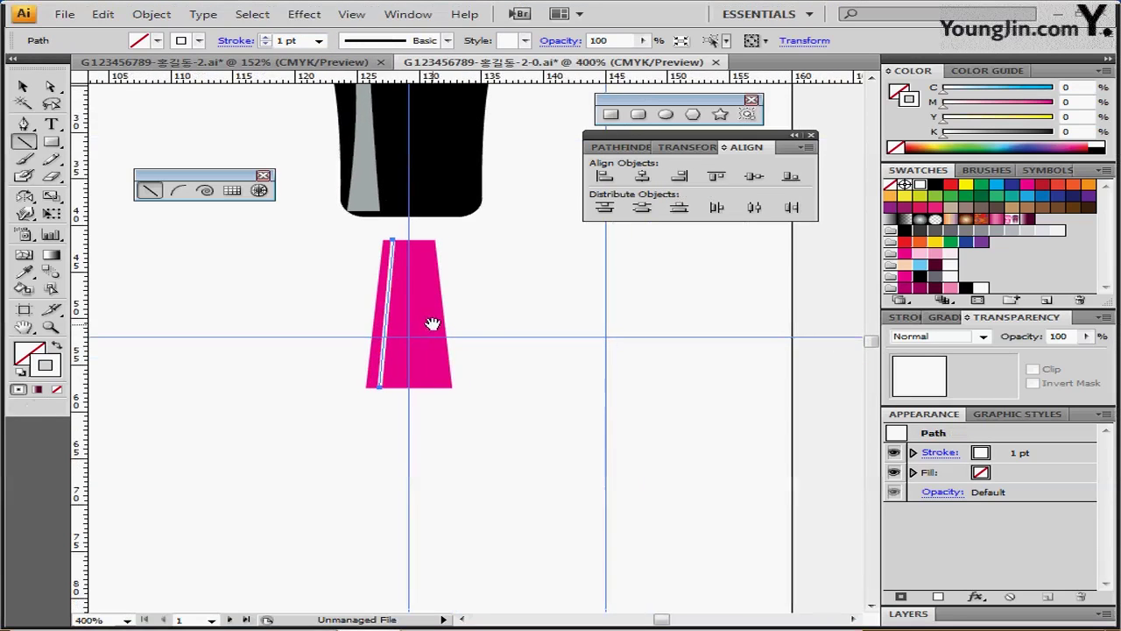
key("Left")
key("Left")
key("Left")
key("Left")
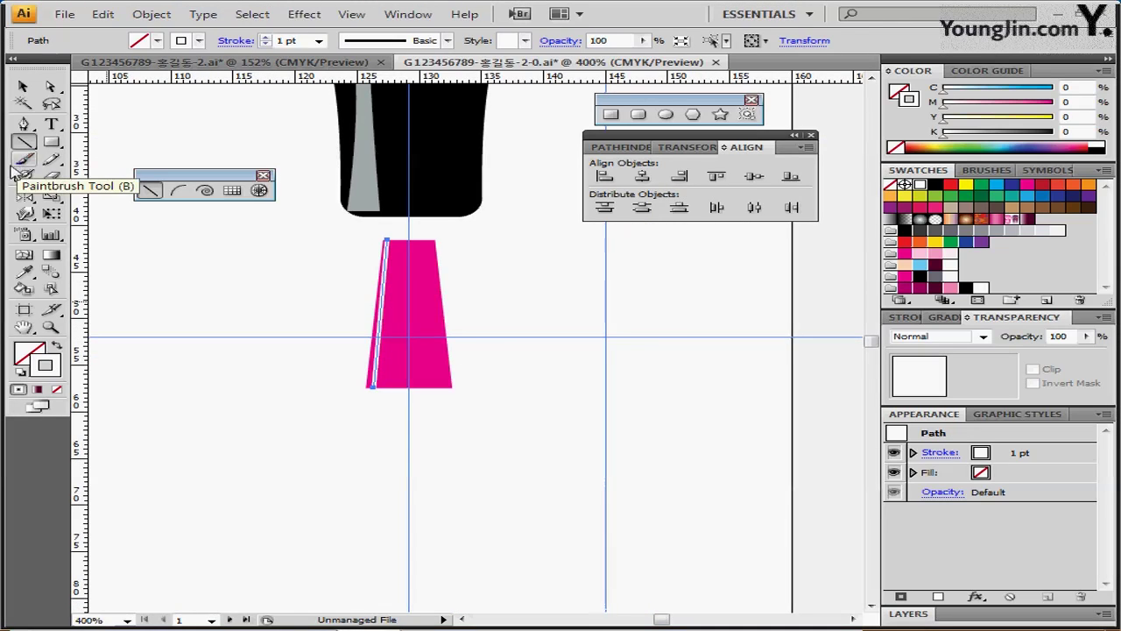
Reflect a copy of the white line across the vertical guide, using the Vertical axis
left_click(36, 201)
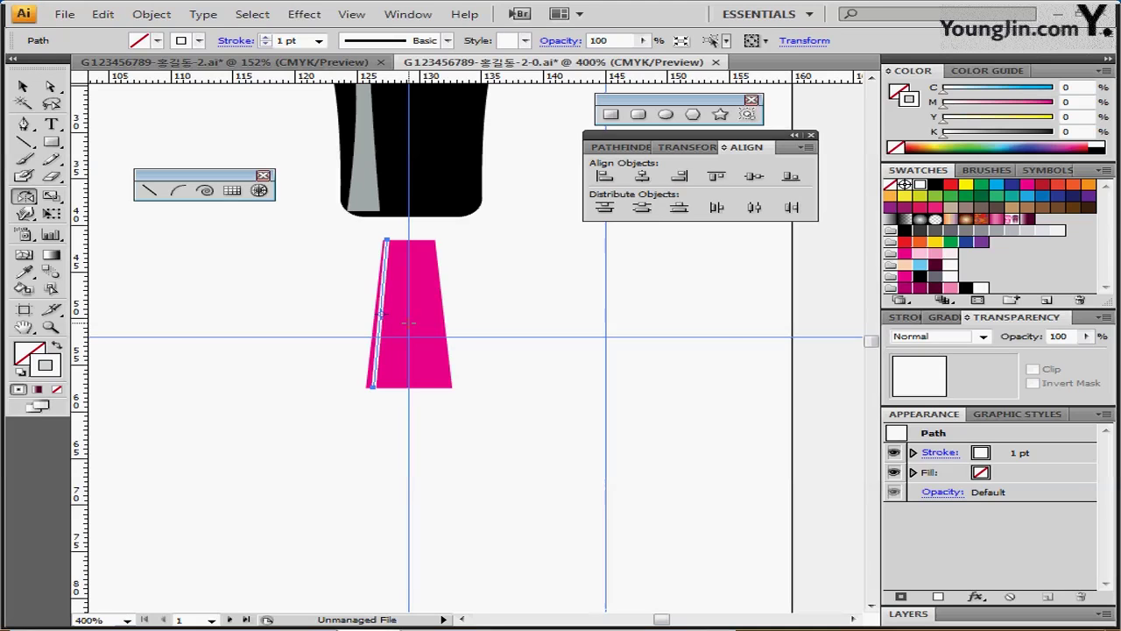
left_click(410, 325, "alt")
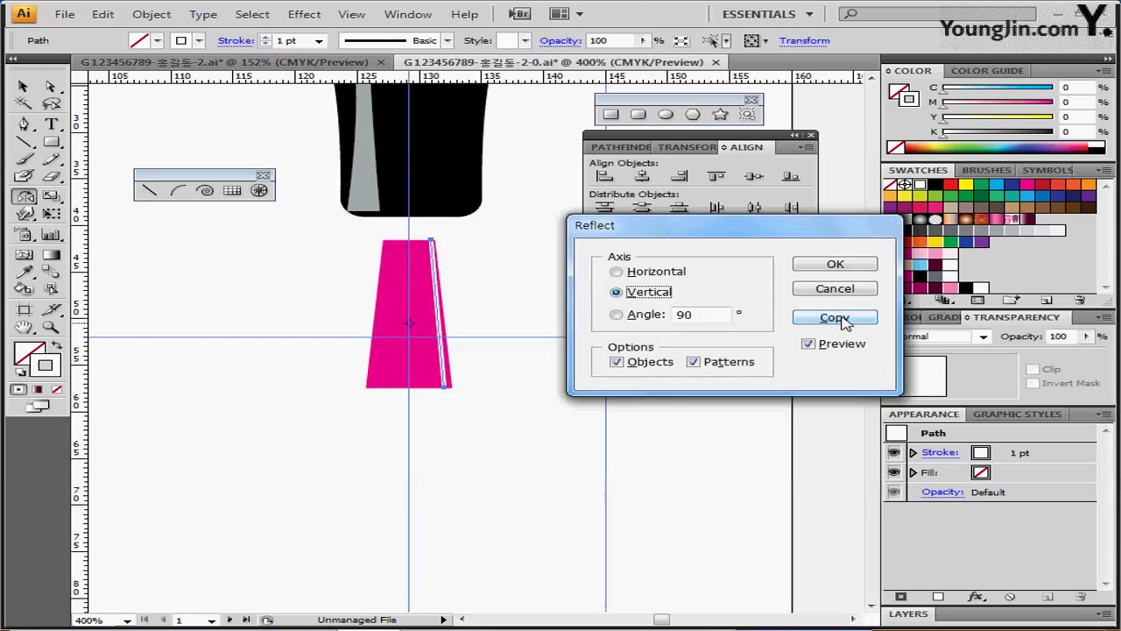
left_click(843, 320)
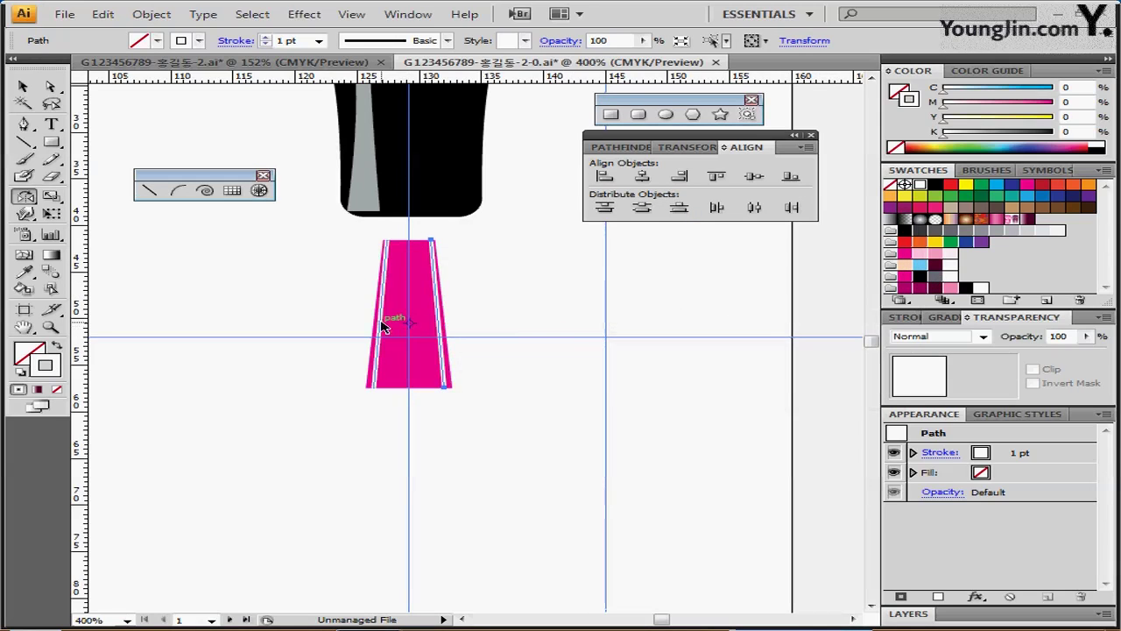
Select both white lines on the magenta trapezoid and make a blend between them
key("ctrl+a")
key("v")
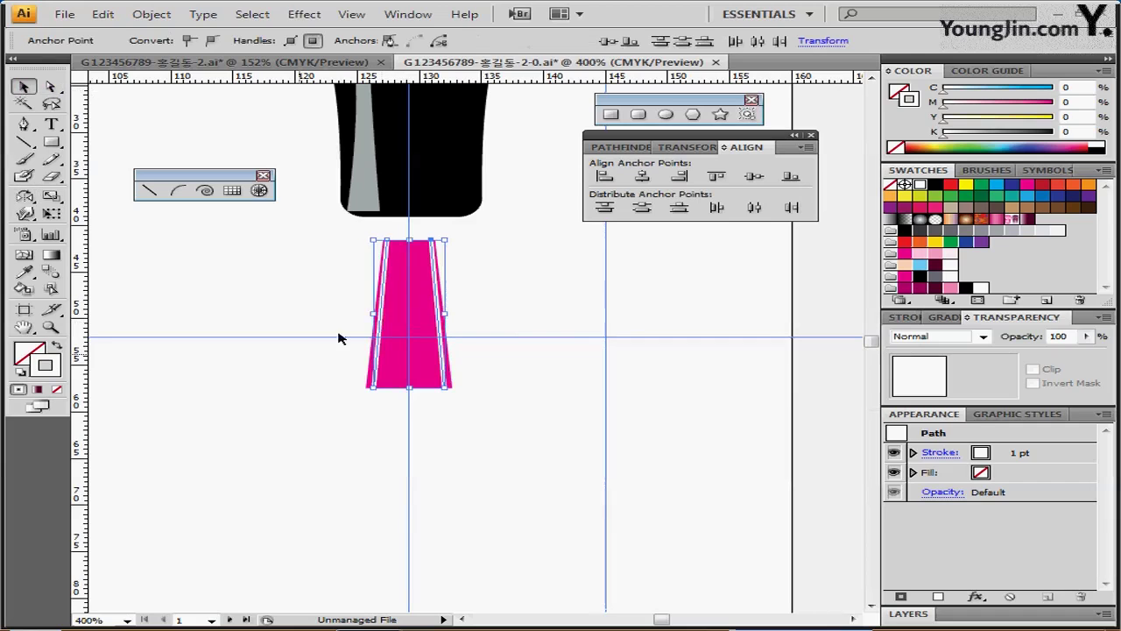
left_click(445, 349)
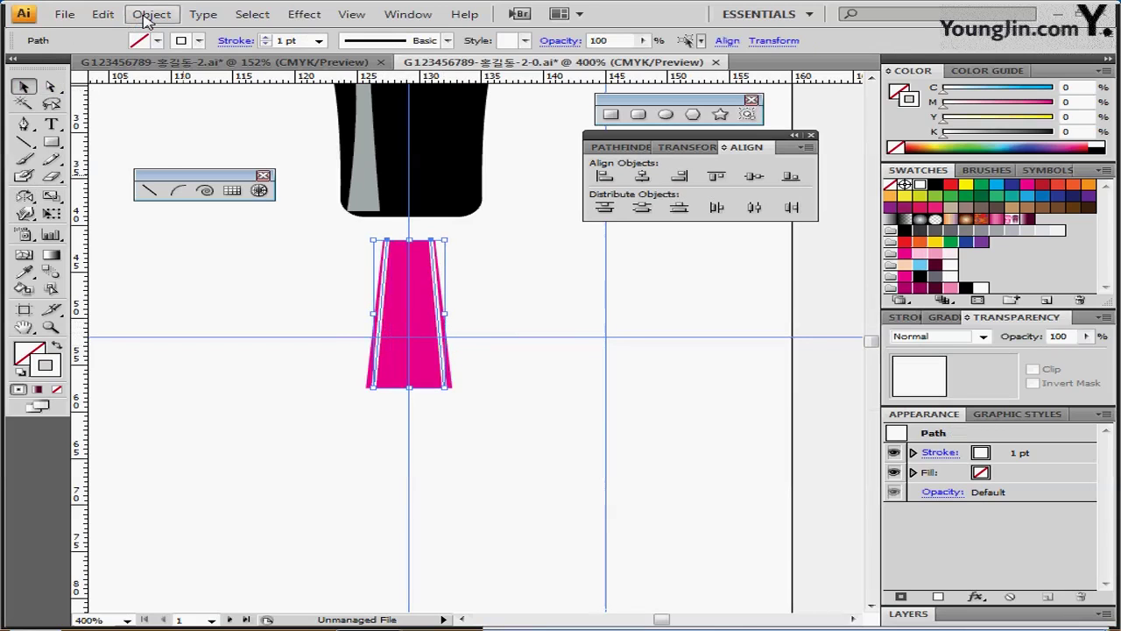
left_click(149, 16)
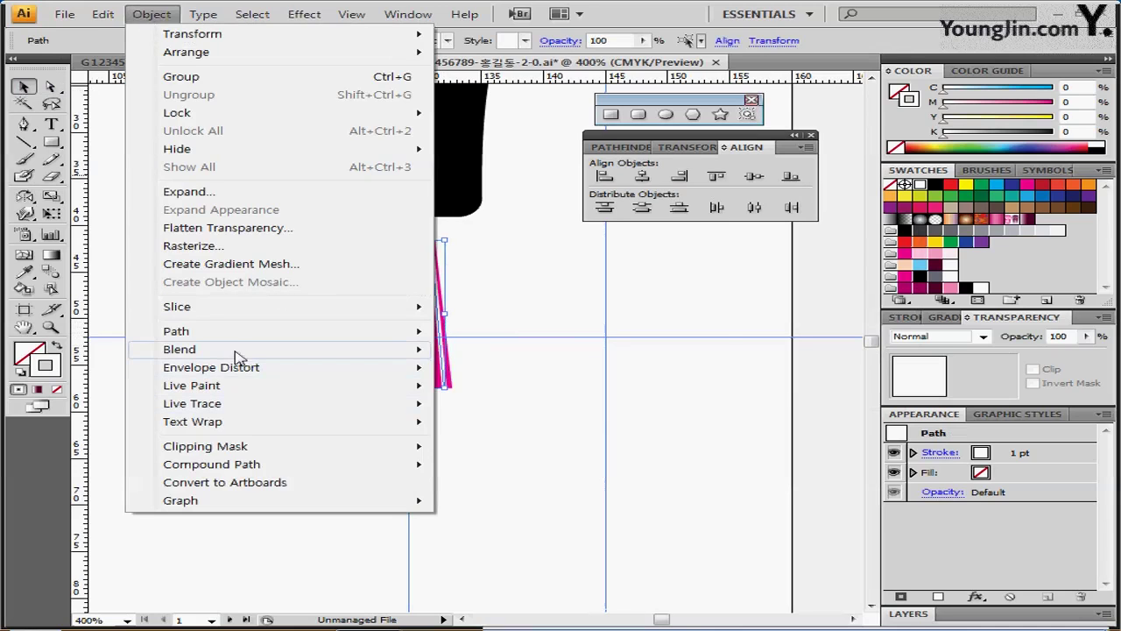
mouse_move(238, 355)
left_click(477, 351)
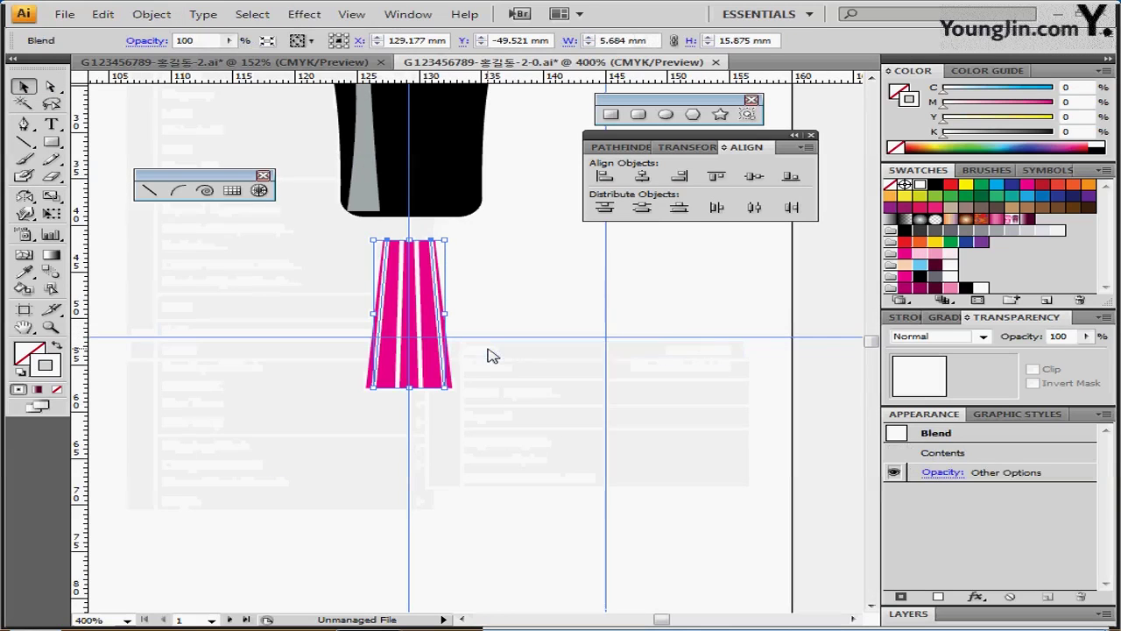
Set the blend's spacing to Specified Steps with 3 steps
double_click(52, 274)
left_click(495, 300)
left_click(542, 325)
left_click_drag(585, 268, 771, 232)
type("3")
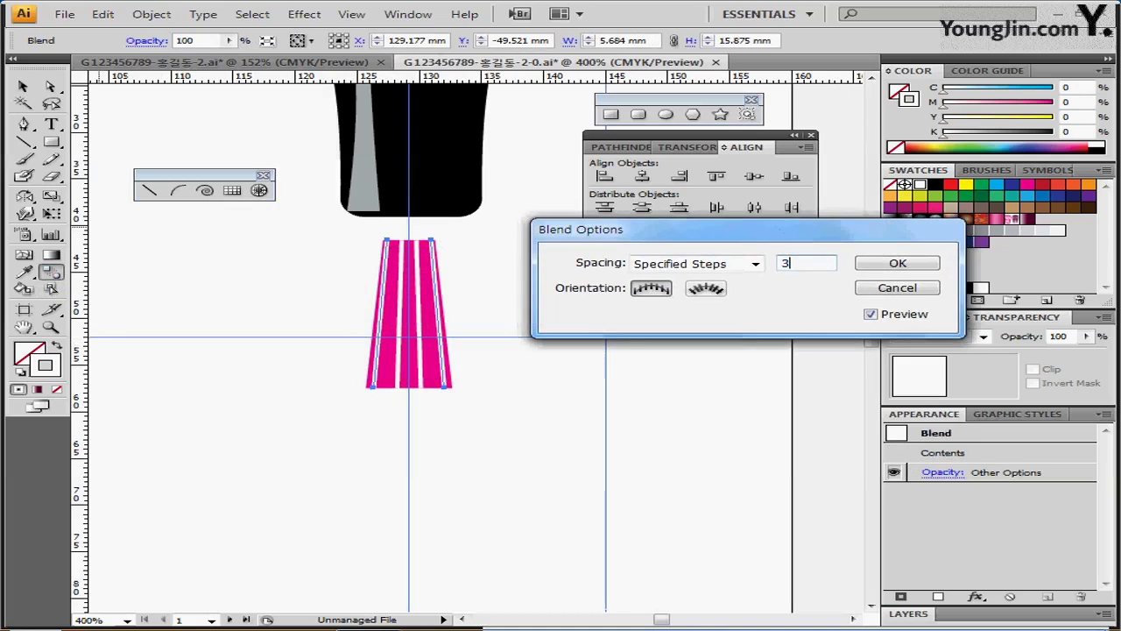
key("Tab")
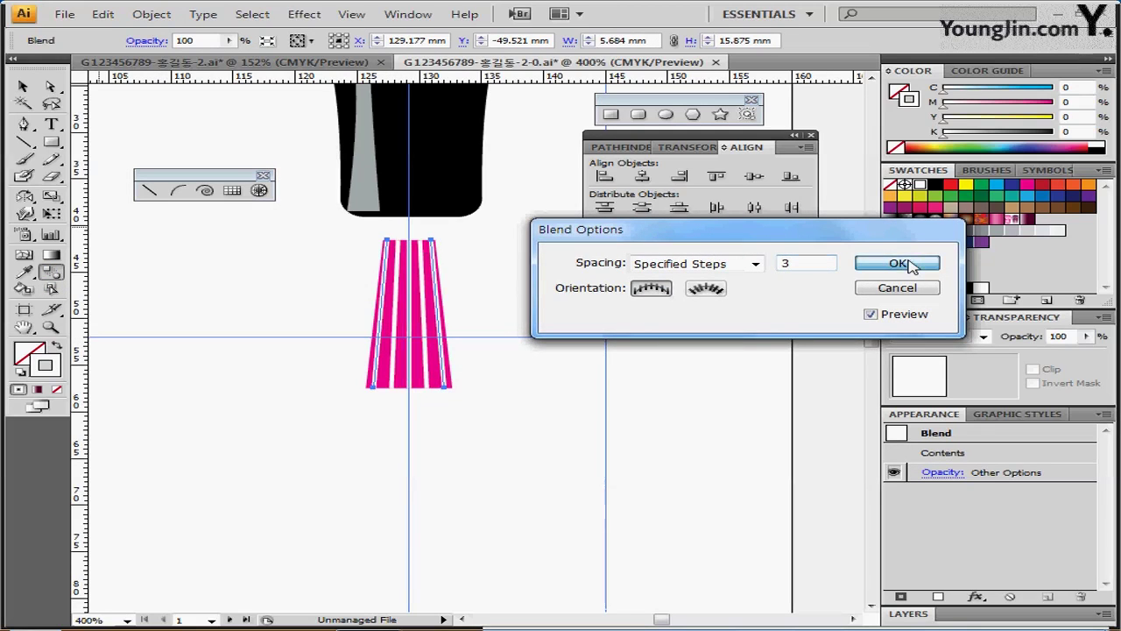
left_click(897, 264)
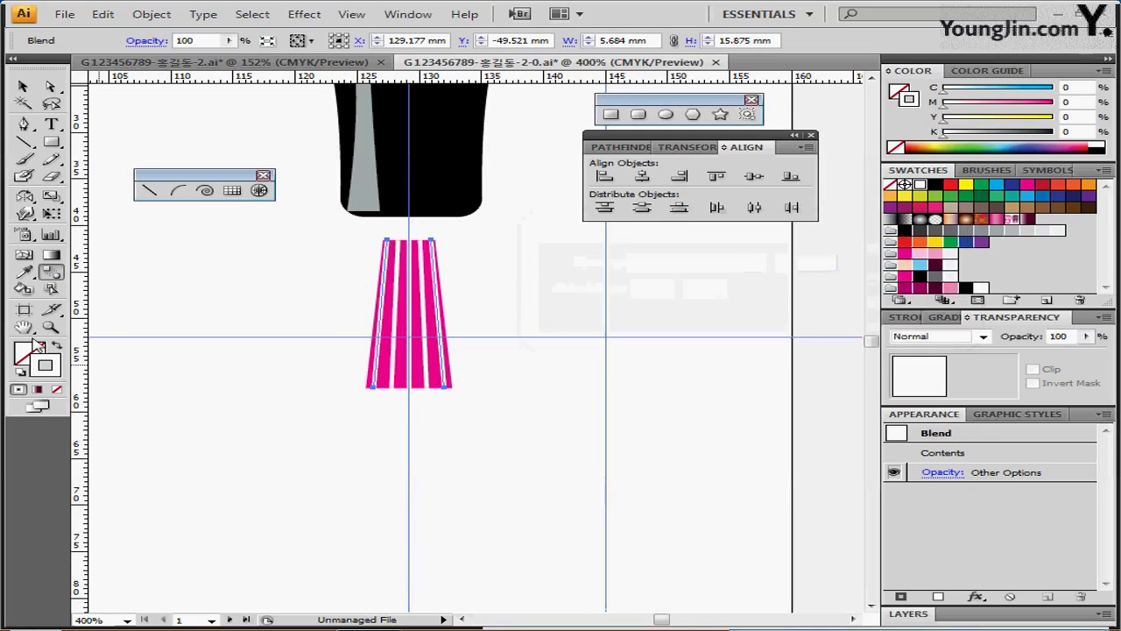
Expand the line blend into separate paths and clear the selection
left_click(149, 15)
mouse_move(184, 349)
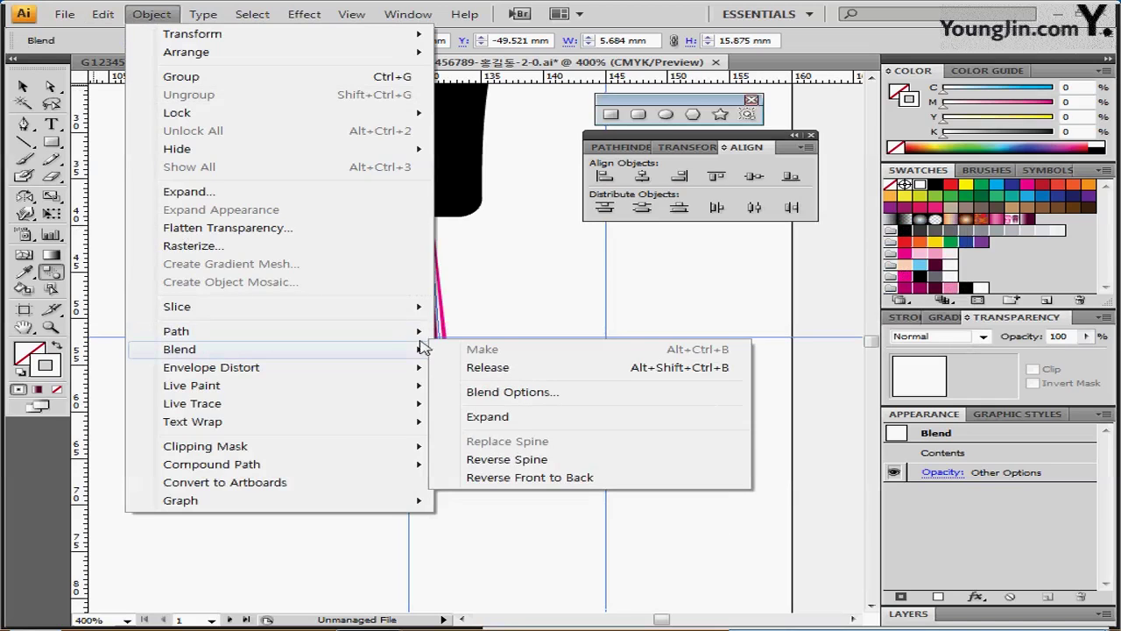
left_click(513, 418)
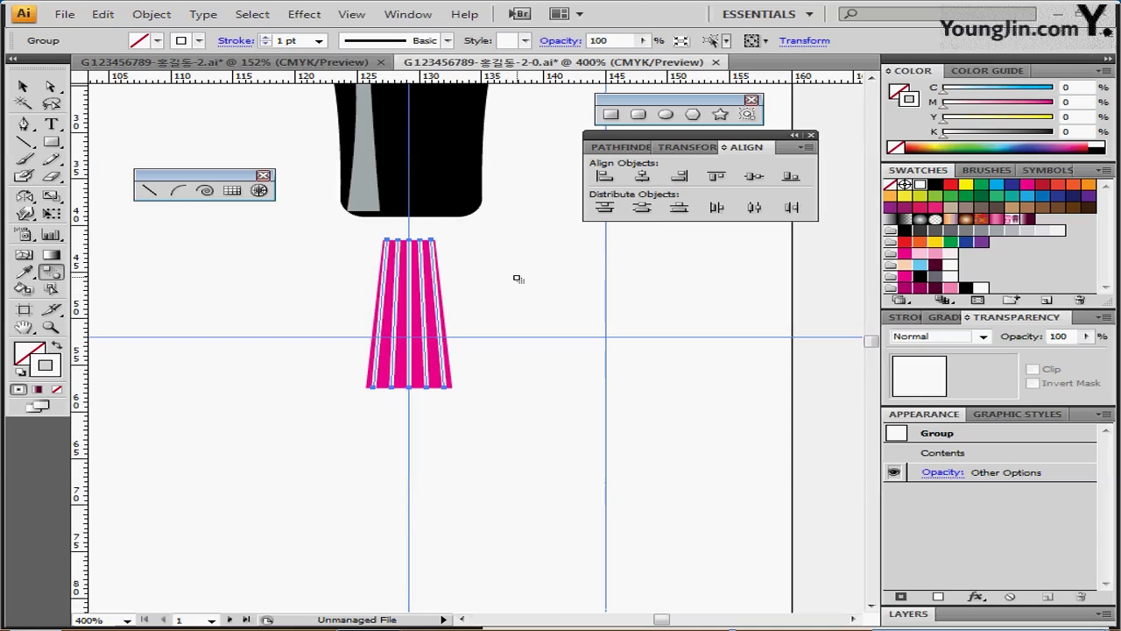
left_click(576, 369)
left_click_drag(523, 306, 517, 387)
Draw a rounded rectangle about 5.6 × 17 mm centred on the vertical guide, overlapping the black body and the upper end of the magenta bristles
left_click(638, 114)
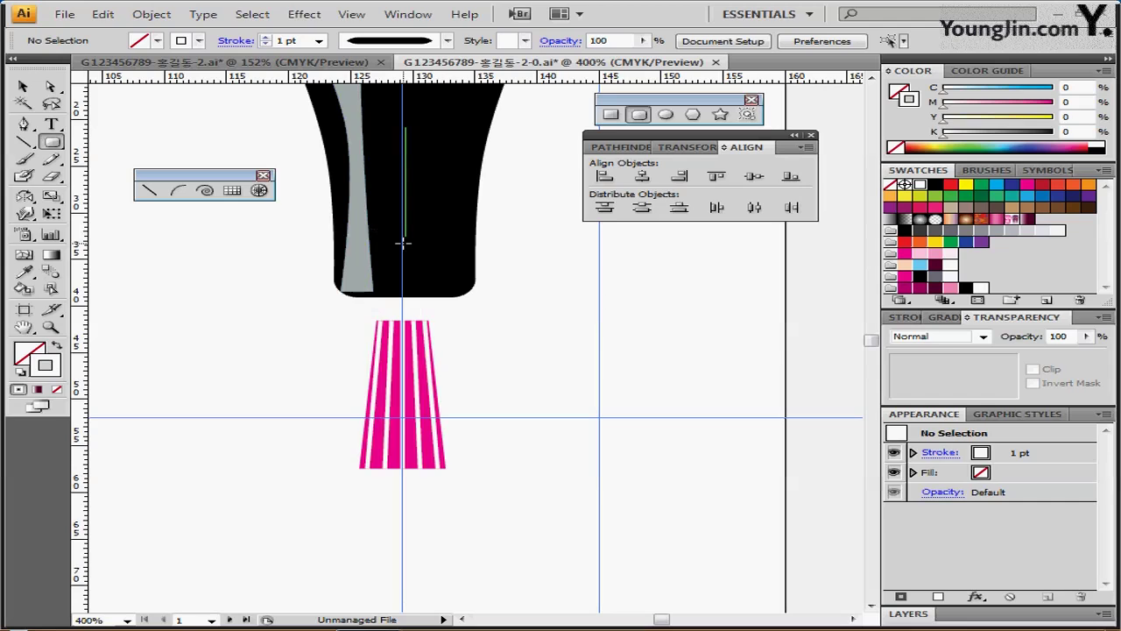
mouse_move(402, 262)
left_mouse_down()
mouse_move(411, 322)
mouse_move(441, 341)
left_mouse_up()
key("Left")
key("Right")
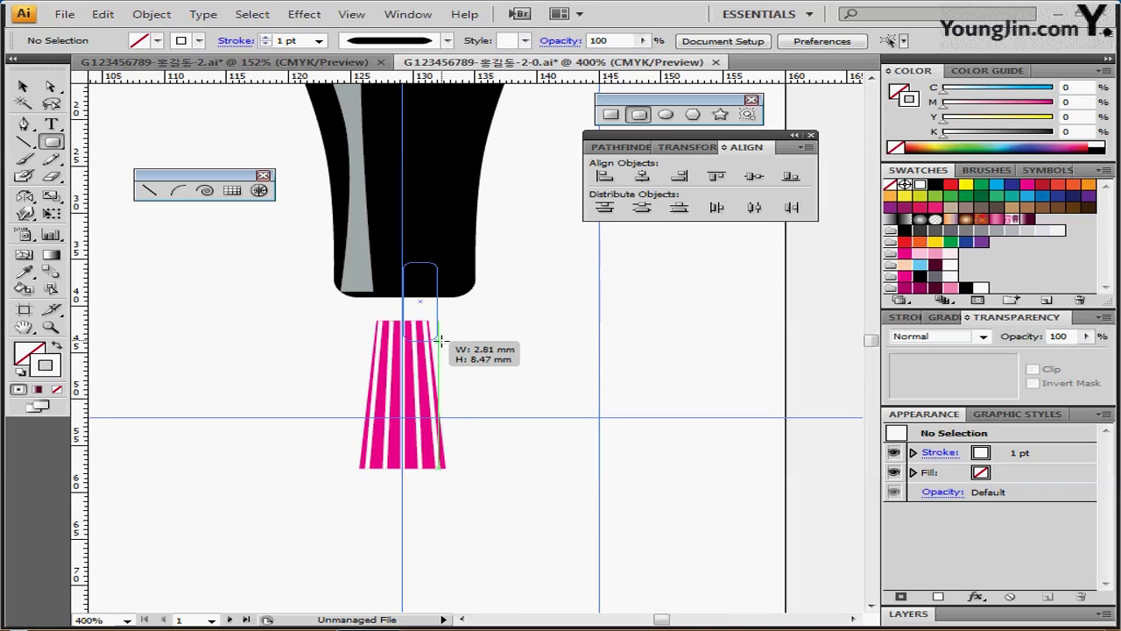
left_click_drag(440, 341, 441, 340)
key("alt")
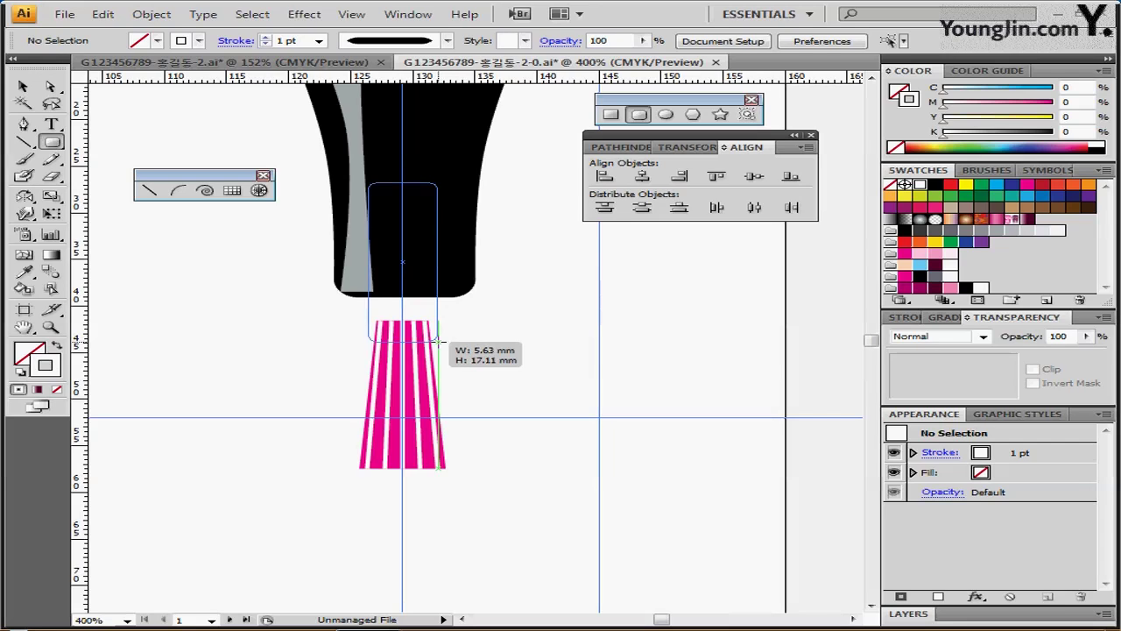
left_click_drag(440, 341, 436, 342)
key("alt")
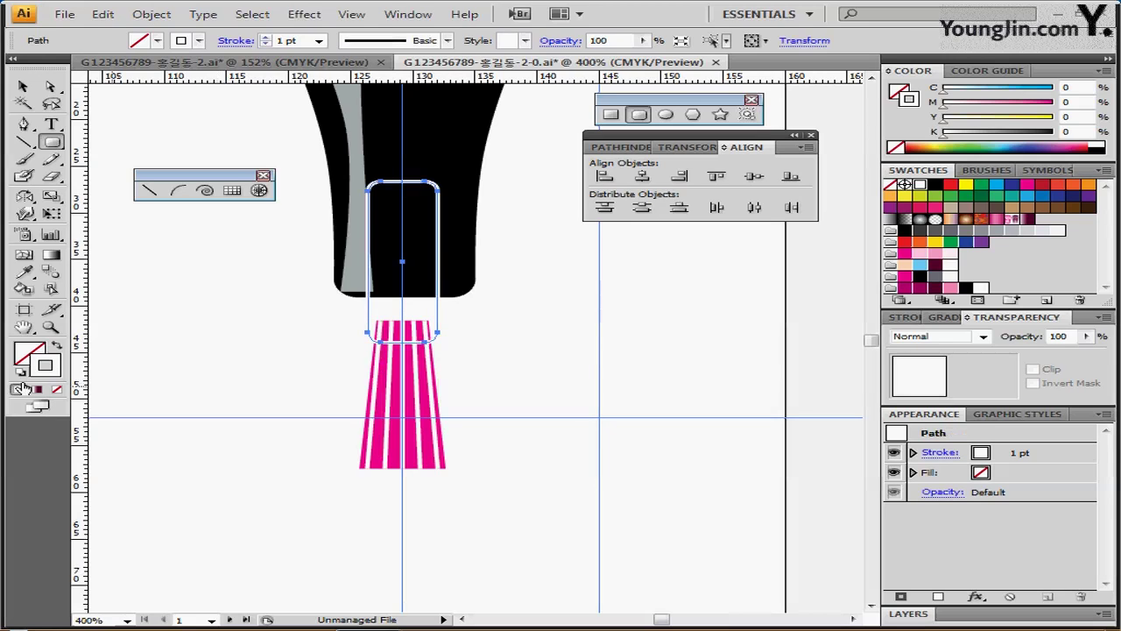
Give the rounded rectangle the default white fill and black stroke, set its opacity to 60% and clear the selection
left_click(17, 378)
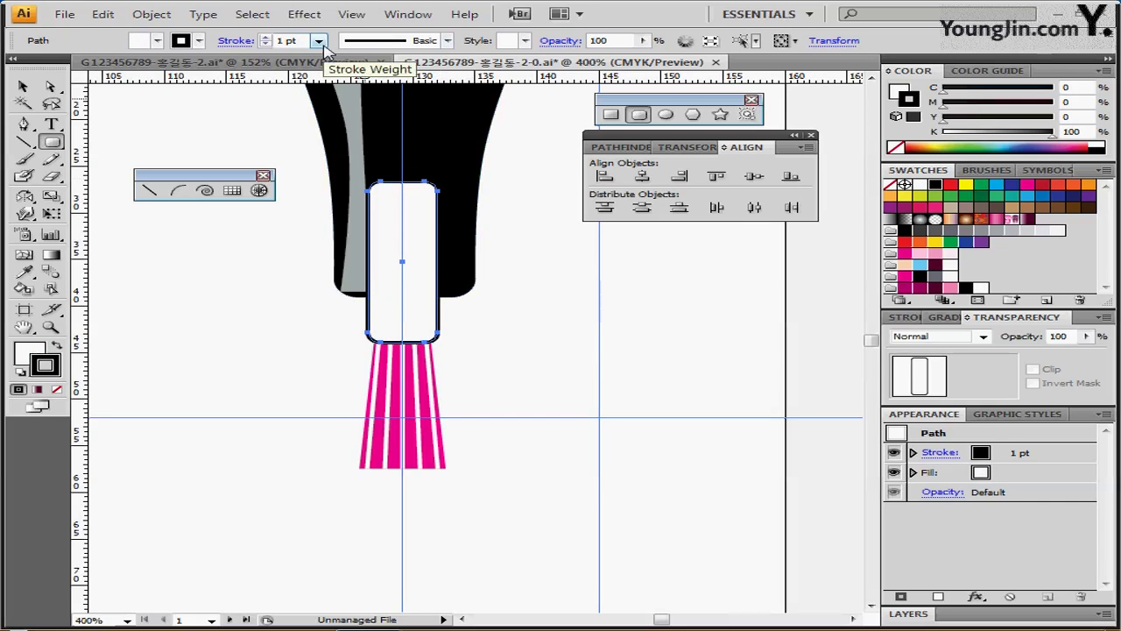
left_click(1057, 336)
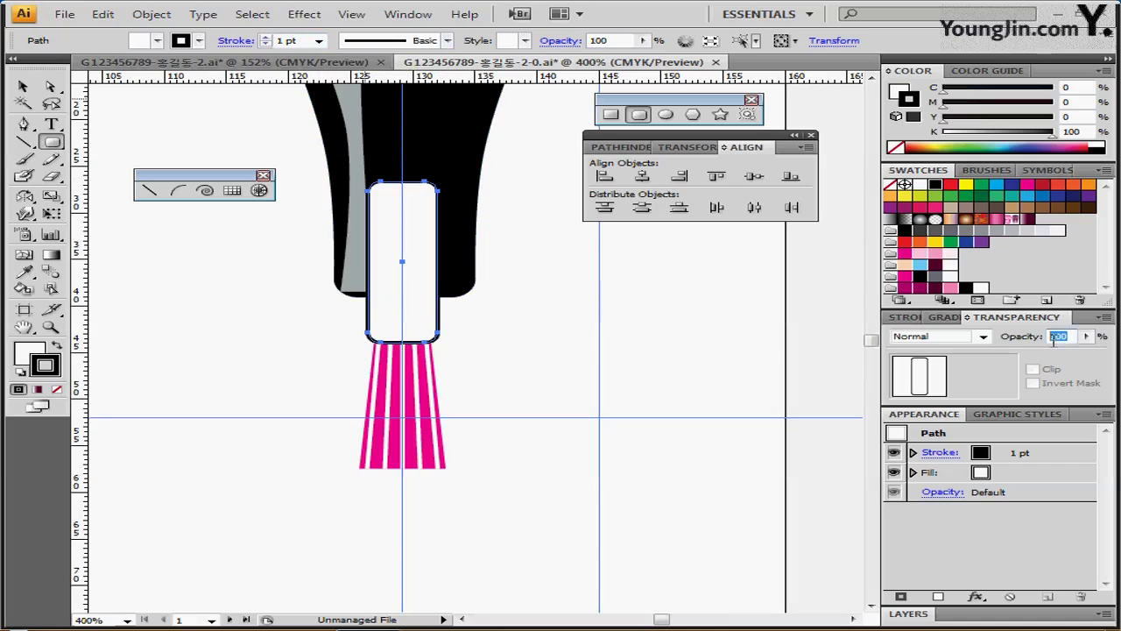
type("60")
key("Return")
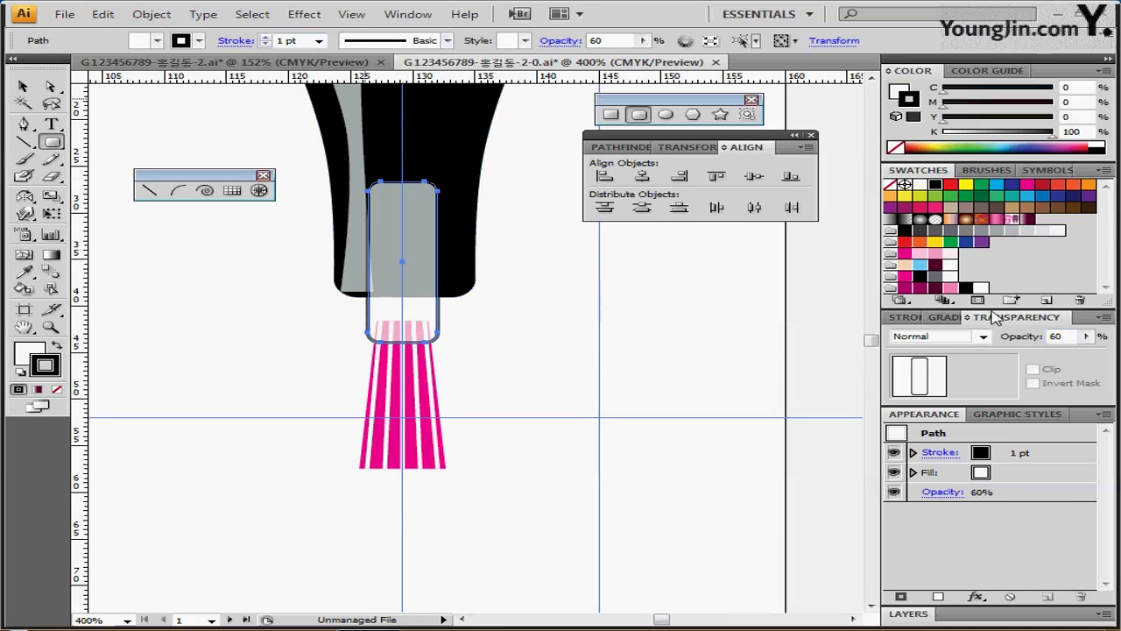
key("ctrl")
left_click(537, 380)
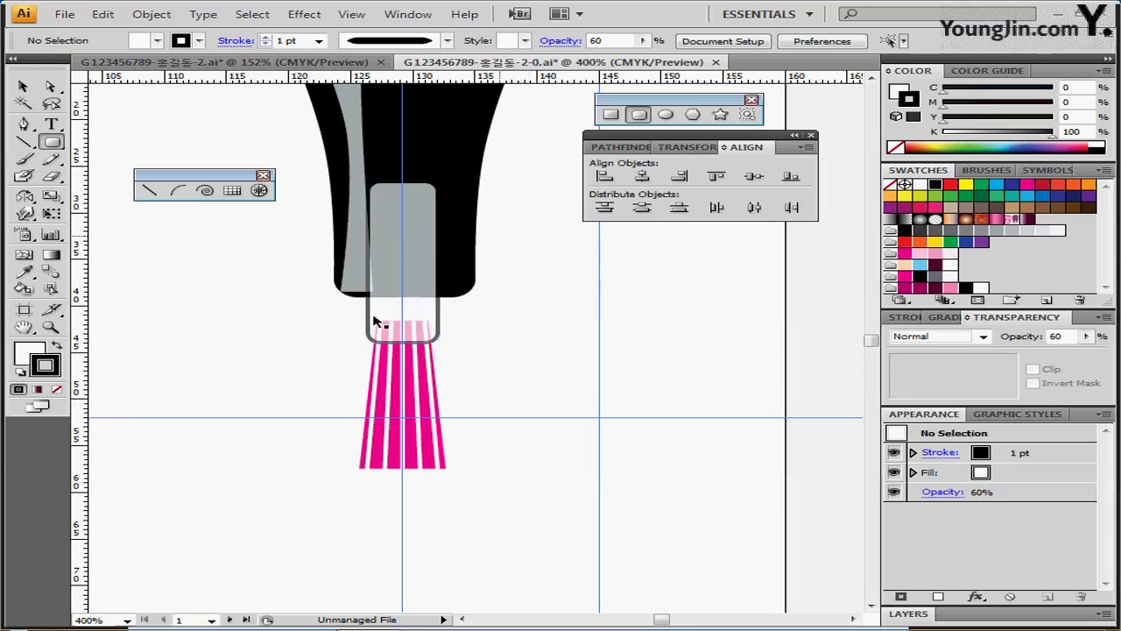
Select all the black cap shapes, bring them to the front over the rounded rectangle and clear the selection
left_click_drag(414, 300, 413, 310)
left_click(450, 329, "ctrl+alt")
left_click(452, 331, "ctrl+alt")
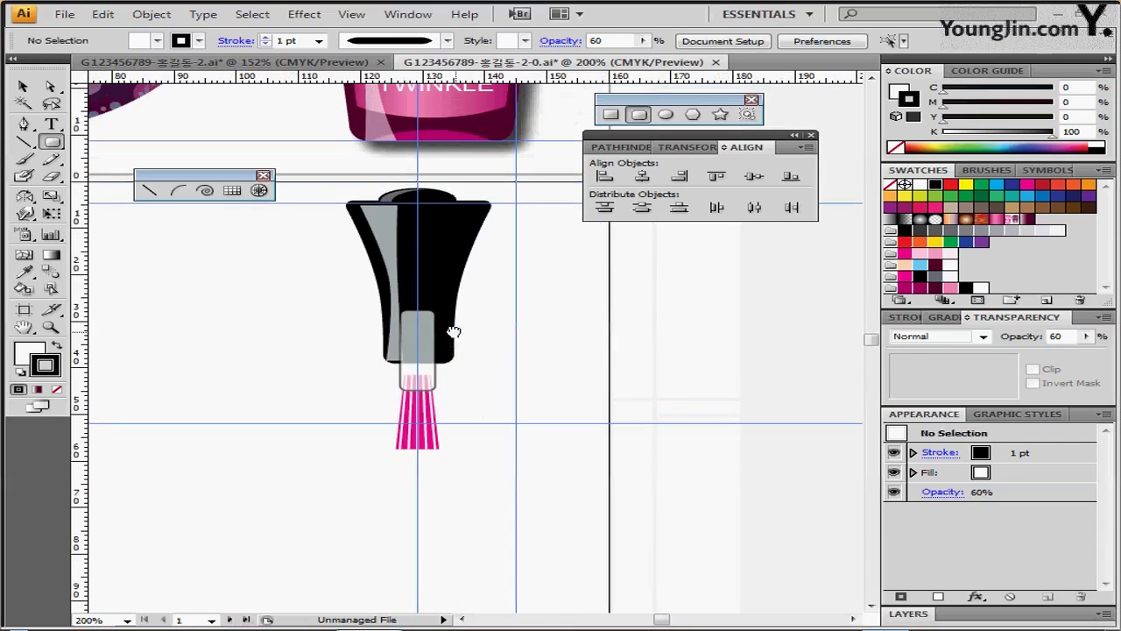
left_click_drag(318, 187, 451, 158)
right_click(416, 165)
mouse_move(499, 358)
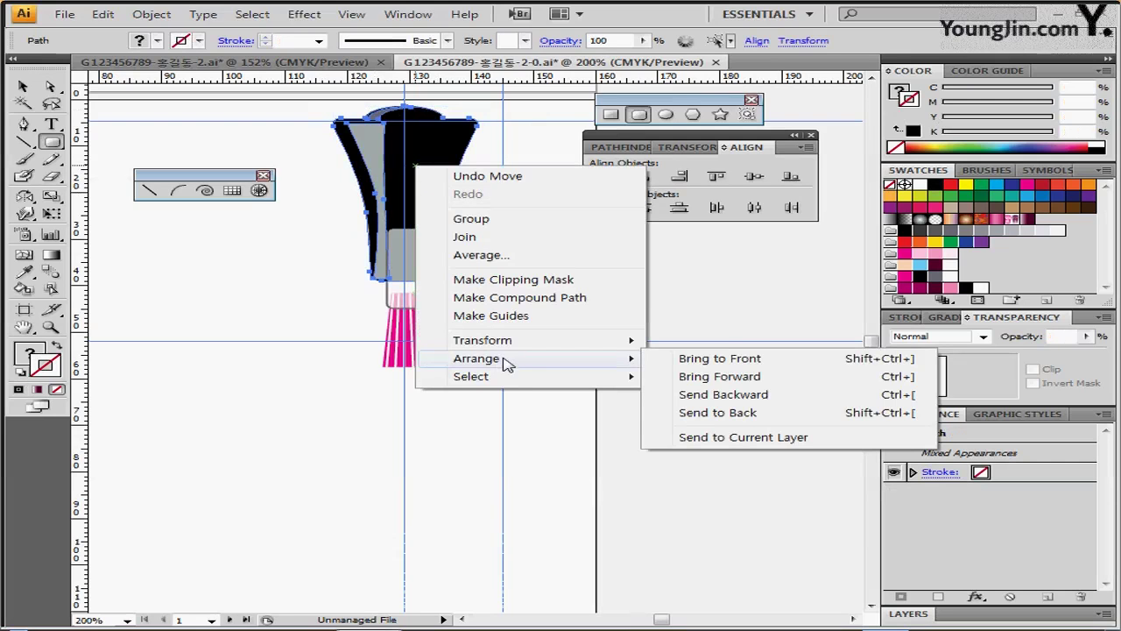
left_click(736, 366)
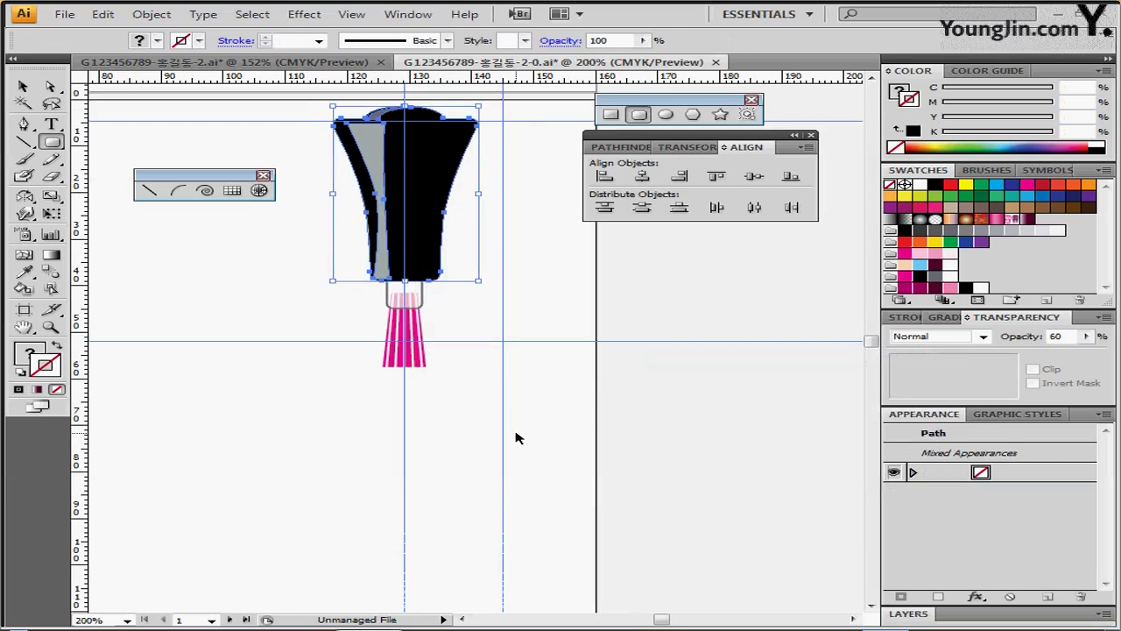
left_click(516, 438)
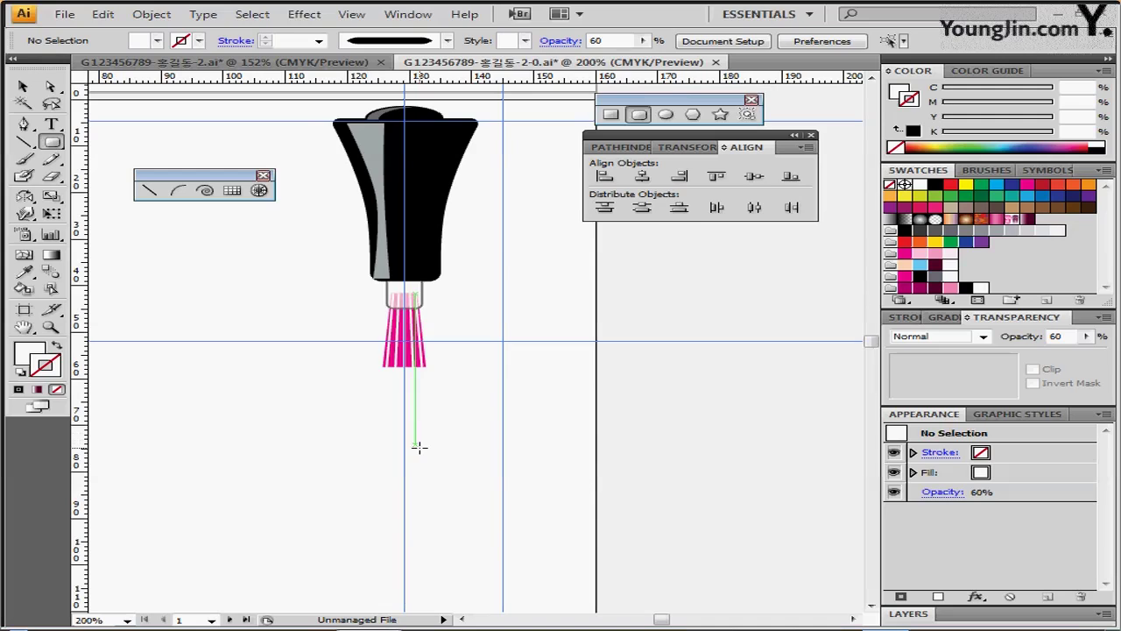
scroll(430, 447, "down", 3)
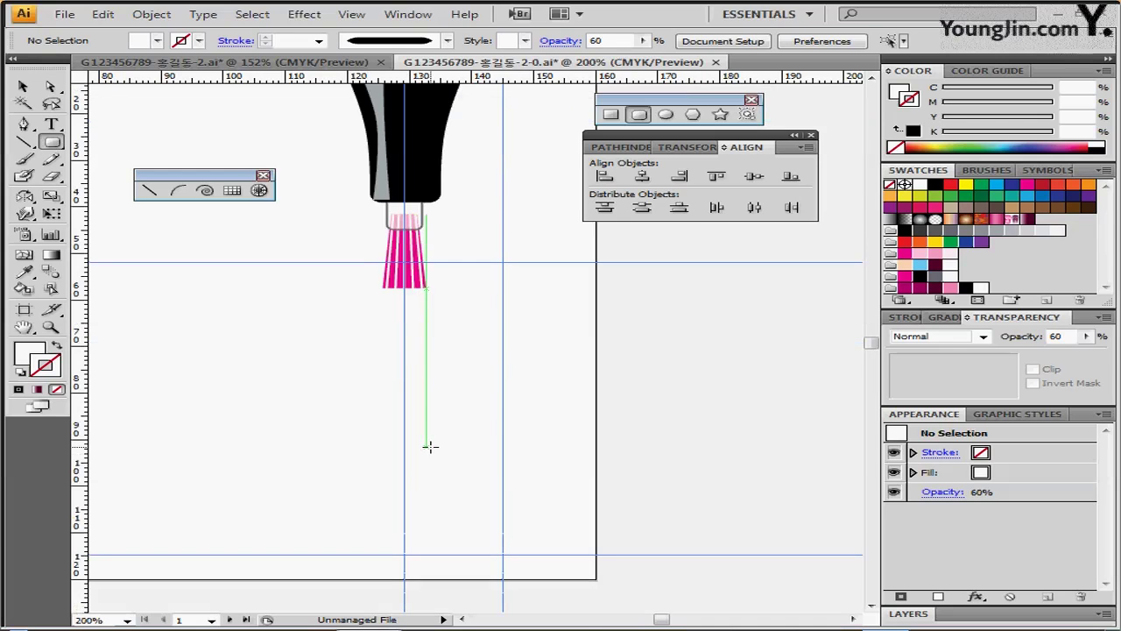
scroll(430, 447, "down", 2)
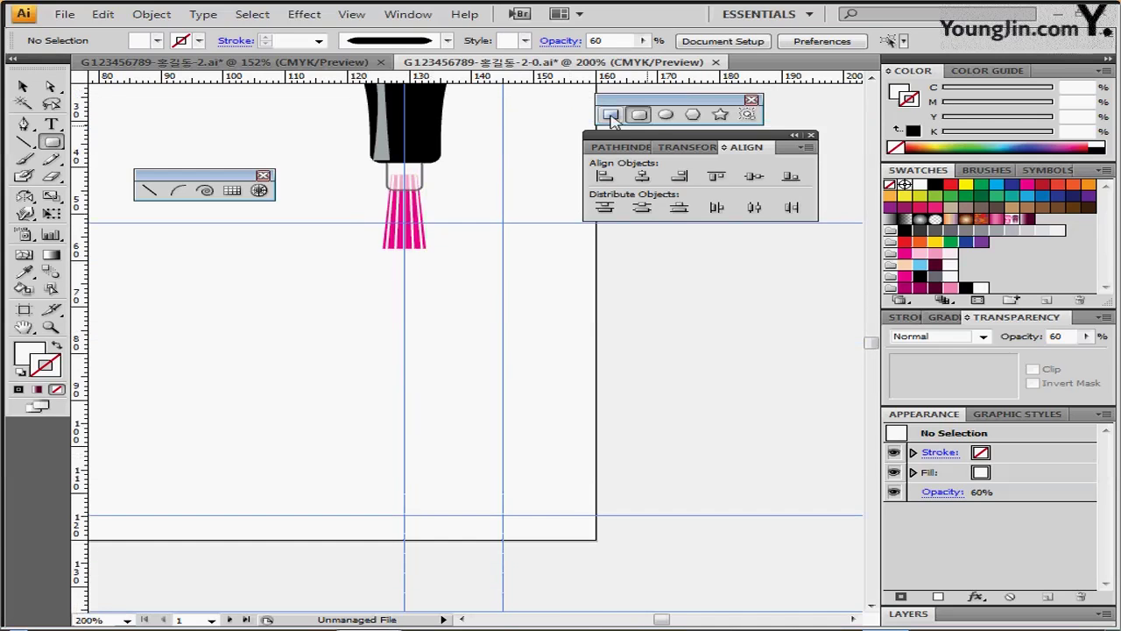
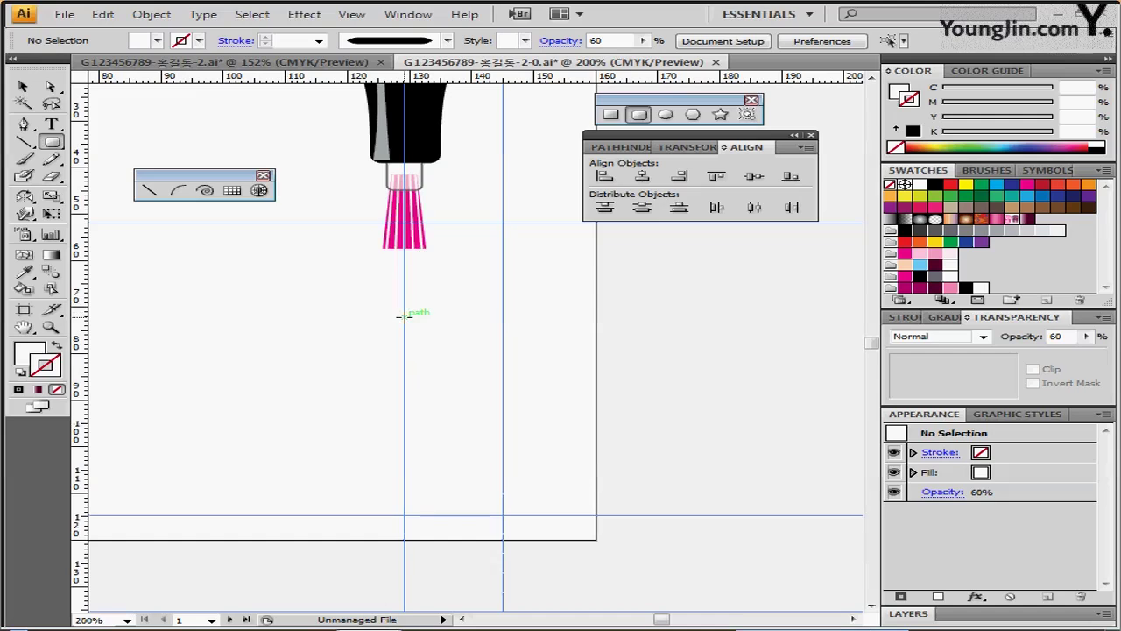
Create a 13 × 15 mm rounded rectangle with a 2 mm corner radius on the vertical guide, just below the magenta bristles
left_click(406, 317)
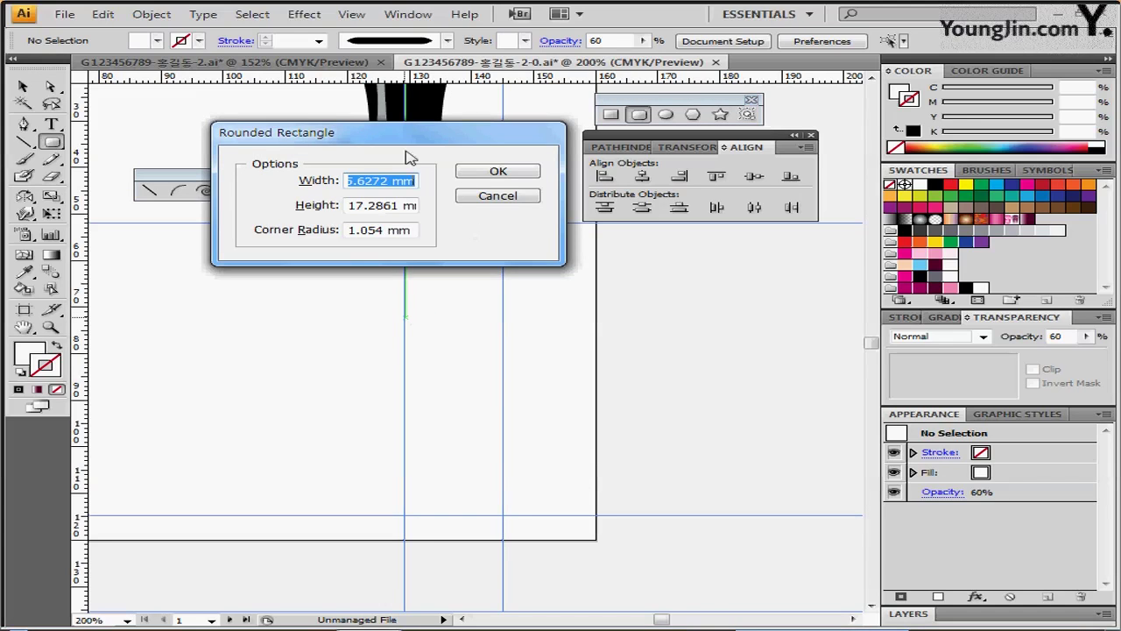
left_click(493, 197)
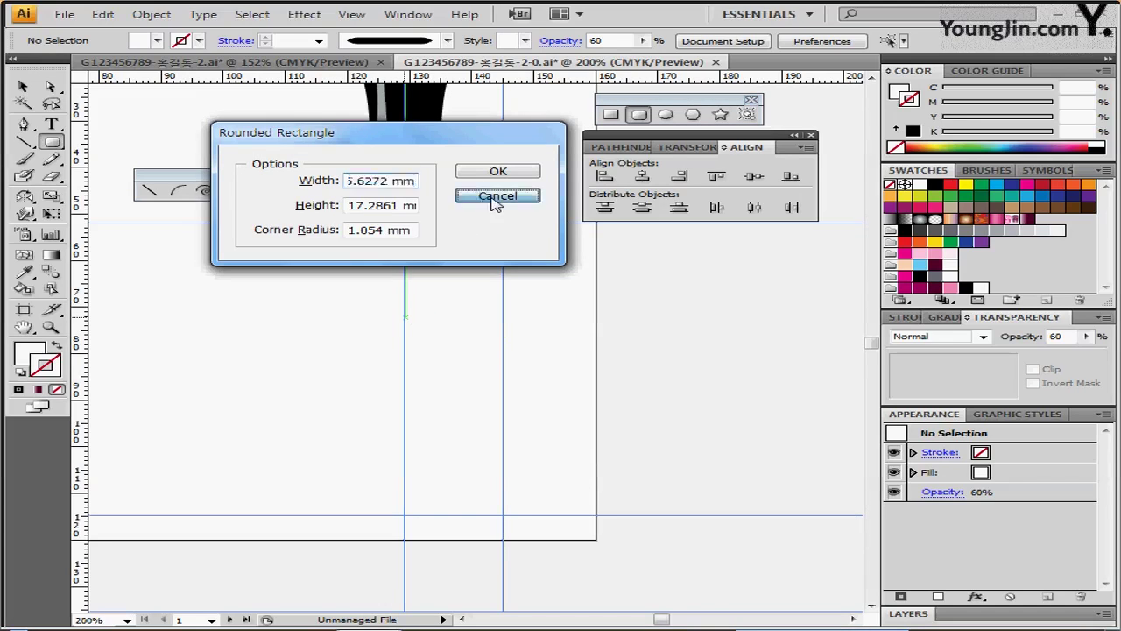
left_click(405, 305)
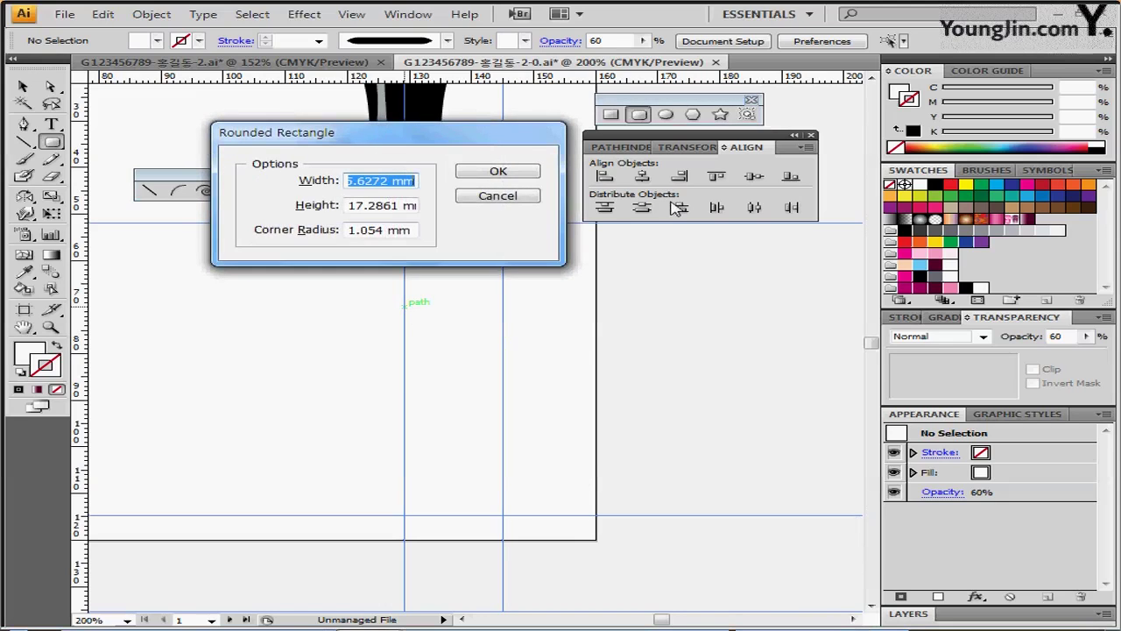
type("13")
key("Tab")
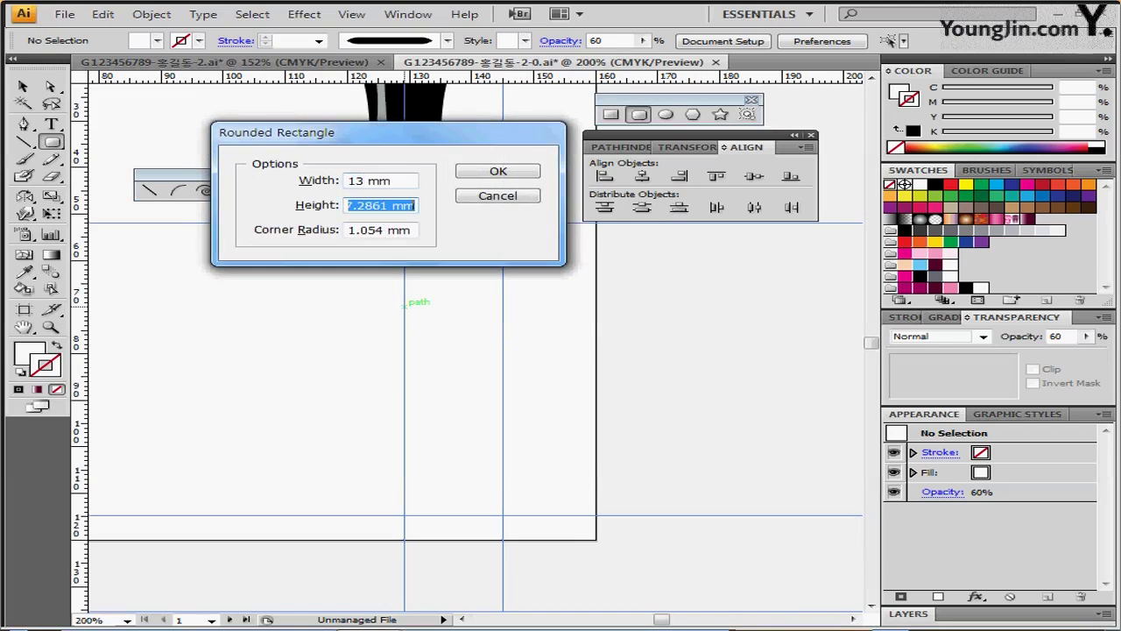
type("15")
key("Tab")
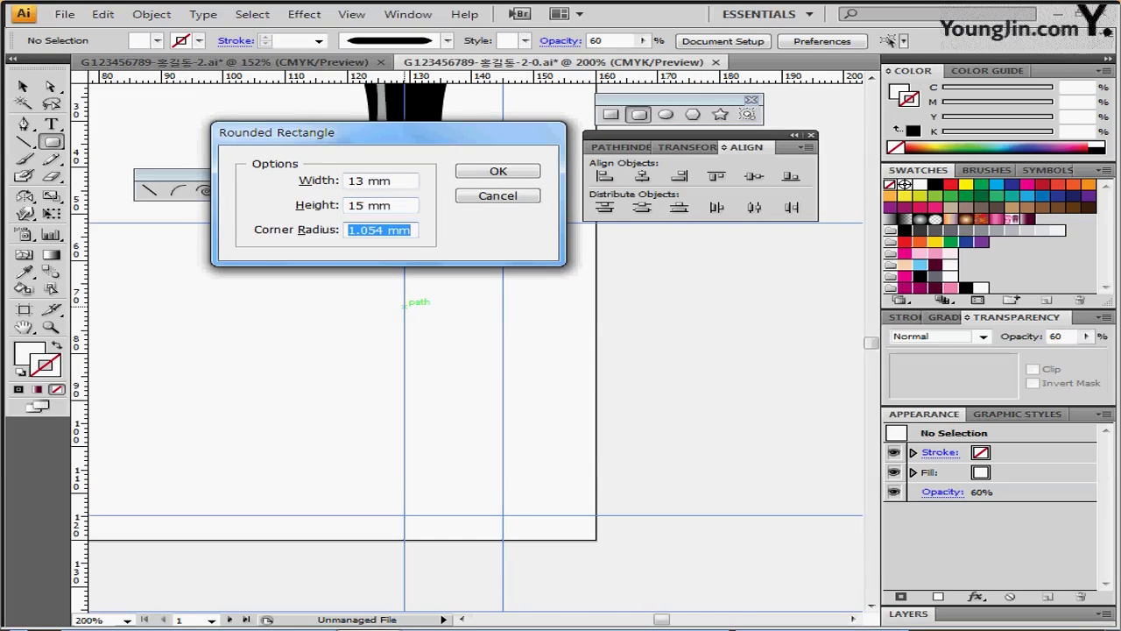
type("2")
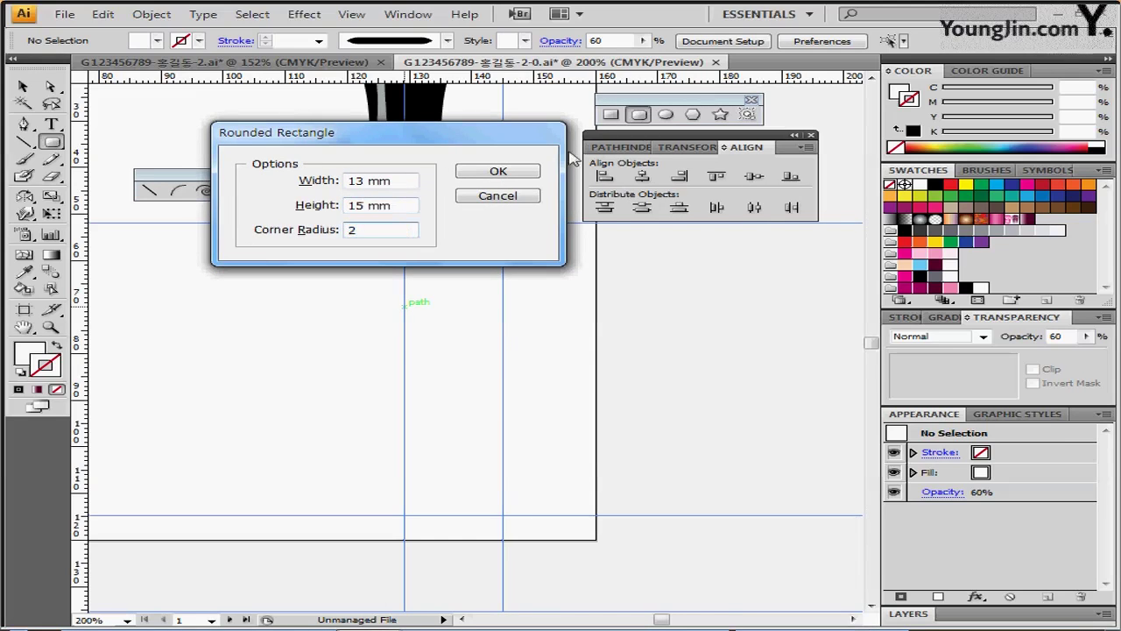
left_click(499, 173)
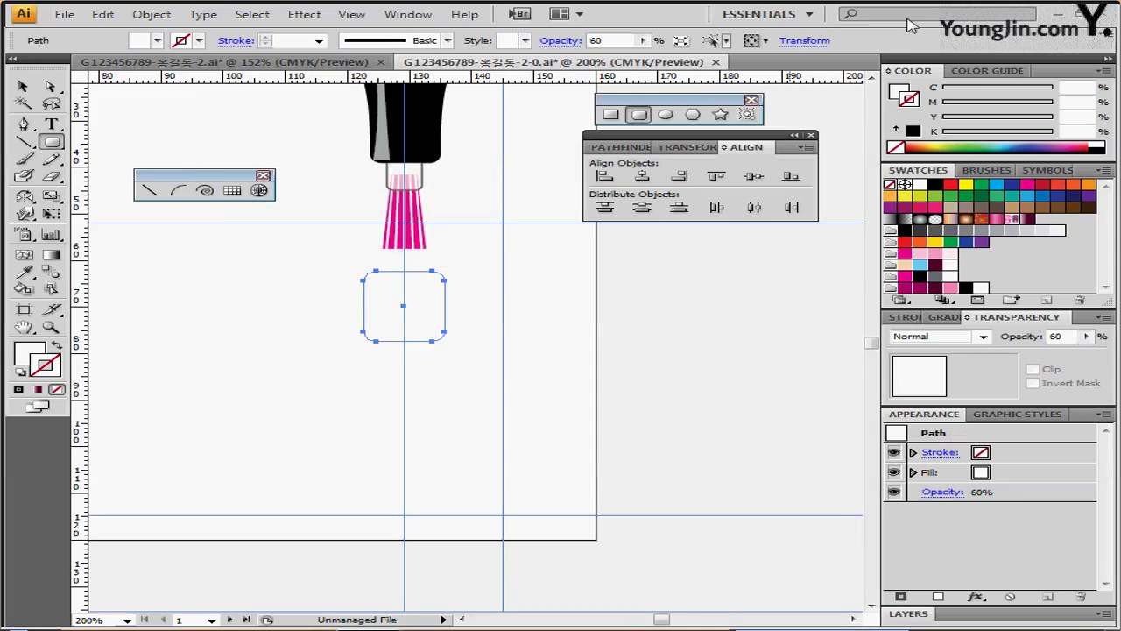
Fill the new rounded rectangle with M 100, K 40, raise its opacity to 100% and clear the selection
key("x")
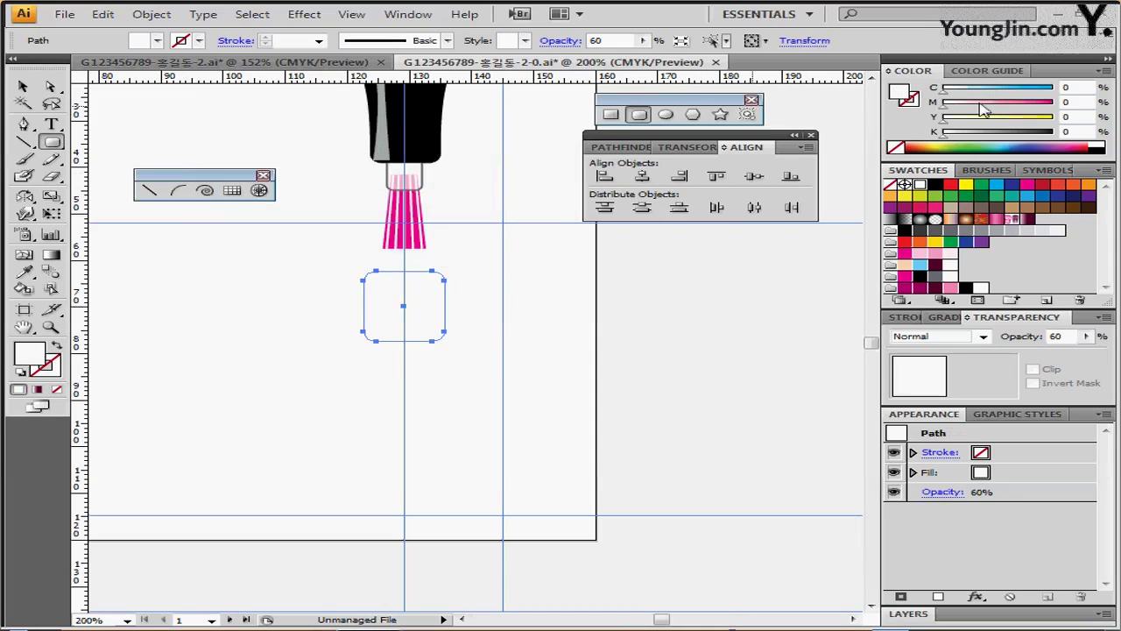
left_click_drag(955, 108, 1055, 108)
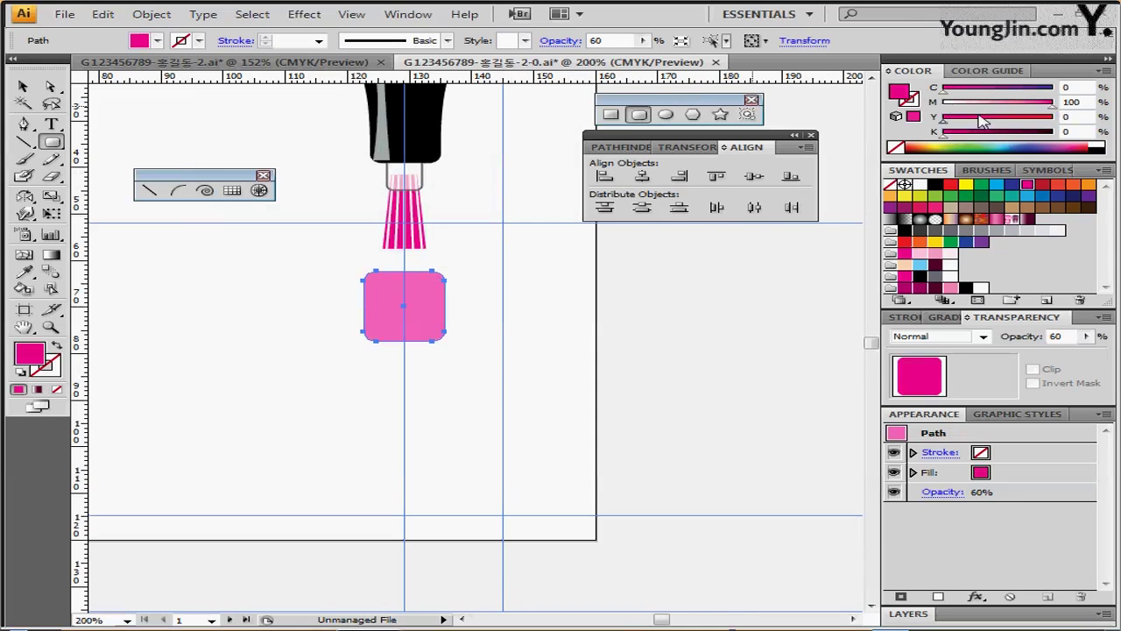
left_click_drag(945, 133, 988, 133)
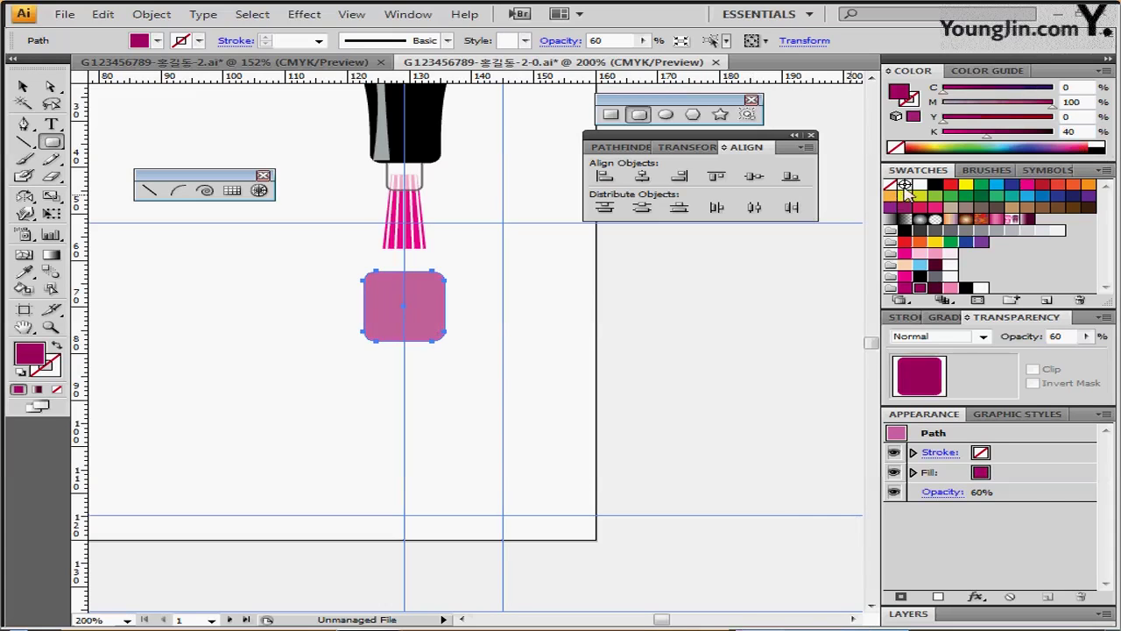
left_click(1086, 335)
left_click_drag(1041, 355, 1099, 354)
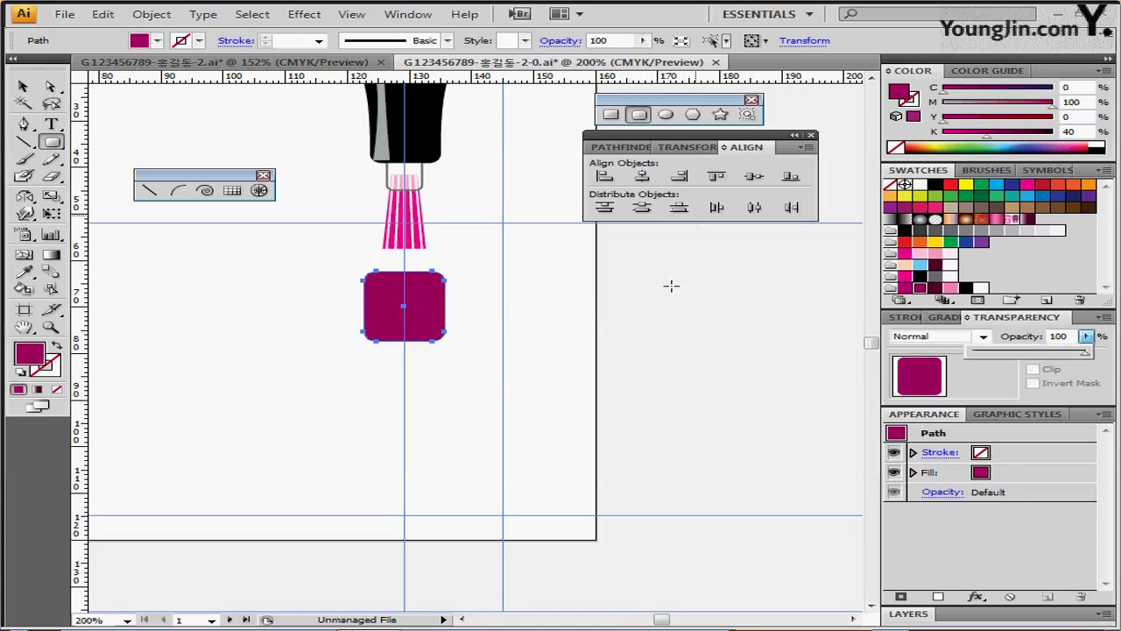
left_click(263, 446)
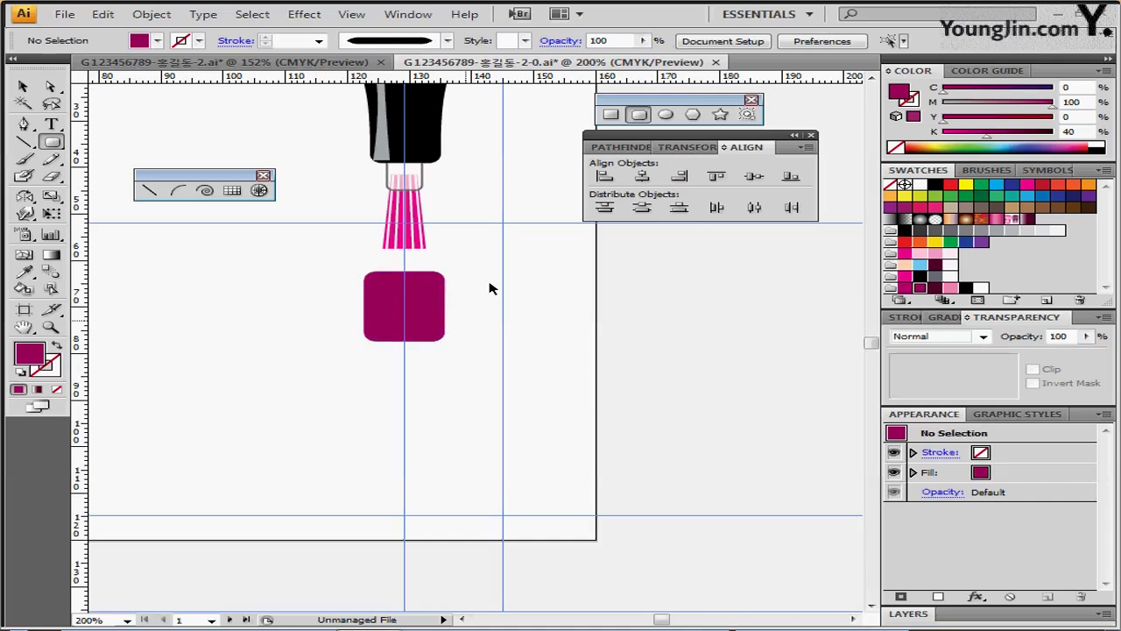
Draw a thin rounded bar about 16.6 mm wide across the upper part of the bottle neck, centred on the guide, and set its K to 80
left_click(641, 120)
left_click_drag(404, 292, 456, 299)
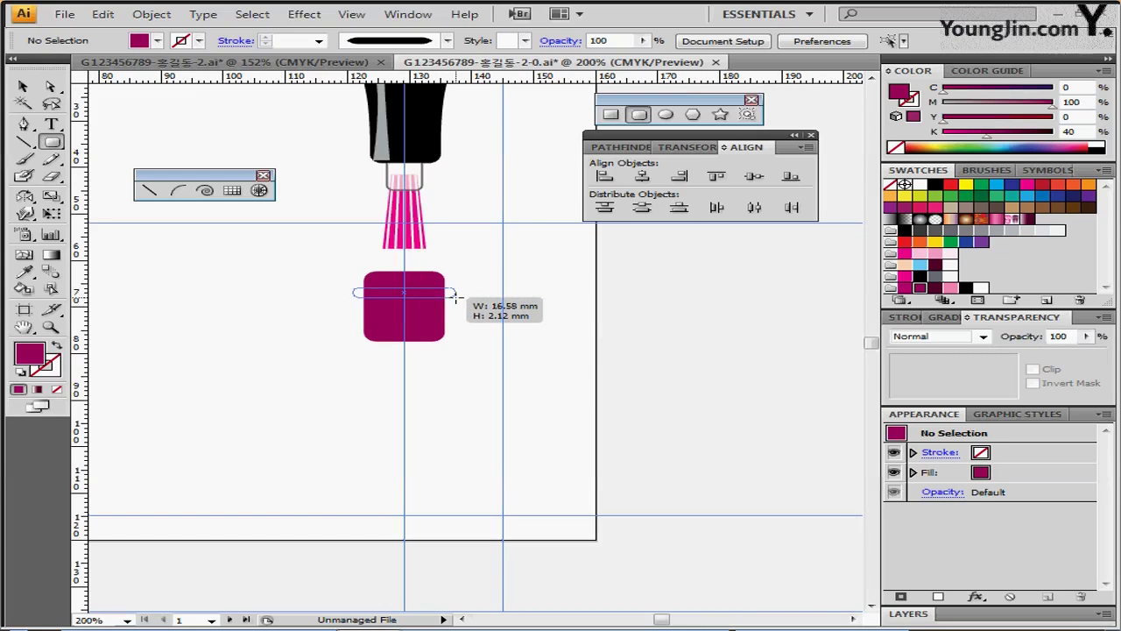
left_click_drag(456, 298, 456, 297)
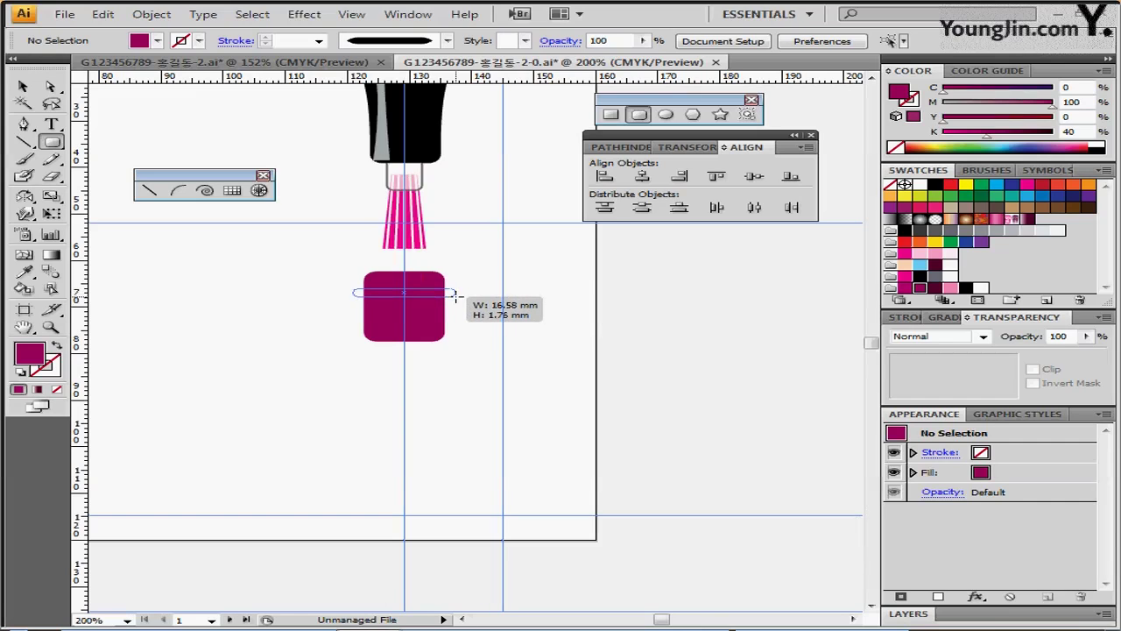
left_click_drag(455, 297, 456, 295)
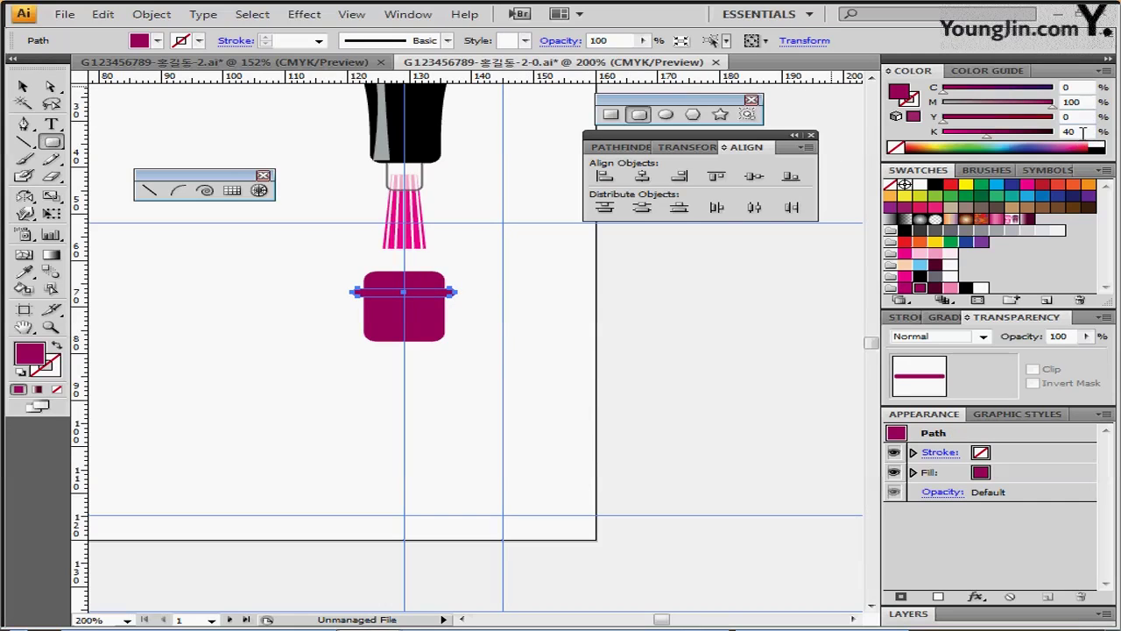
left_click(1084, 131)
type("80")
key("Return")
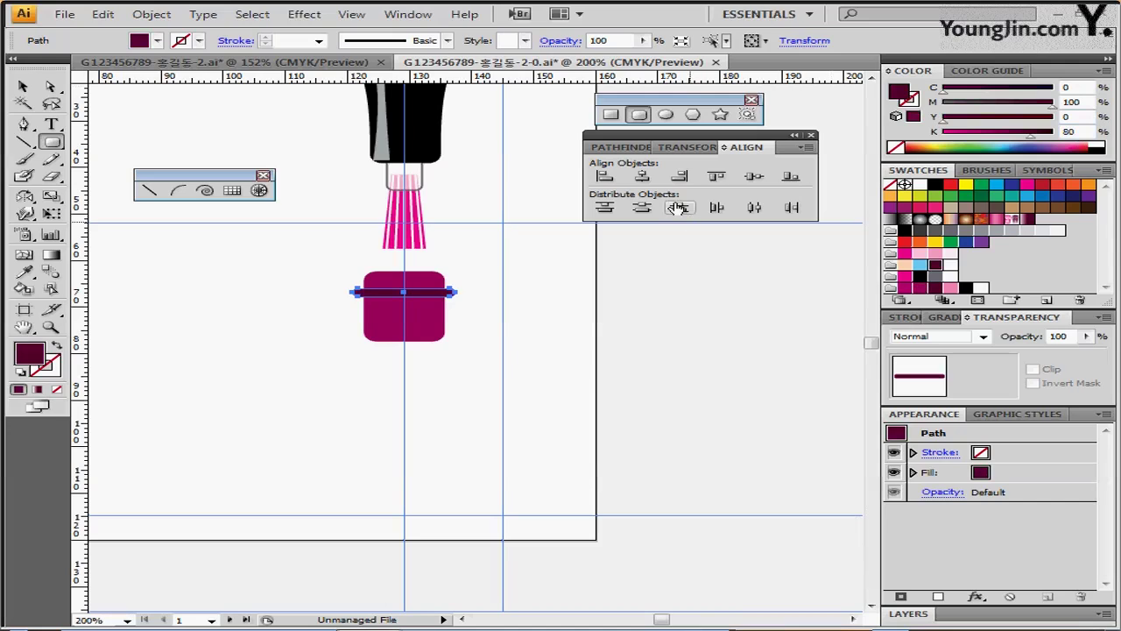
Rotate the thin dark bar about 12° clockwise
left_click(22, 86)
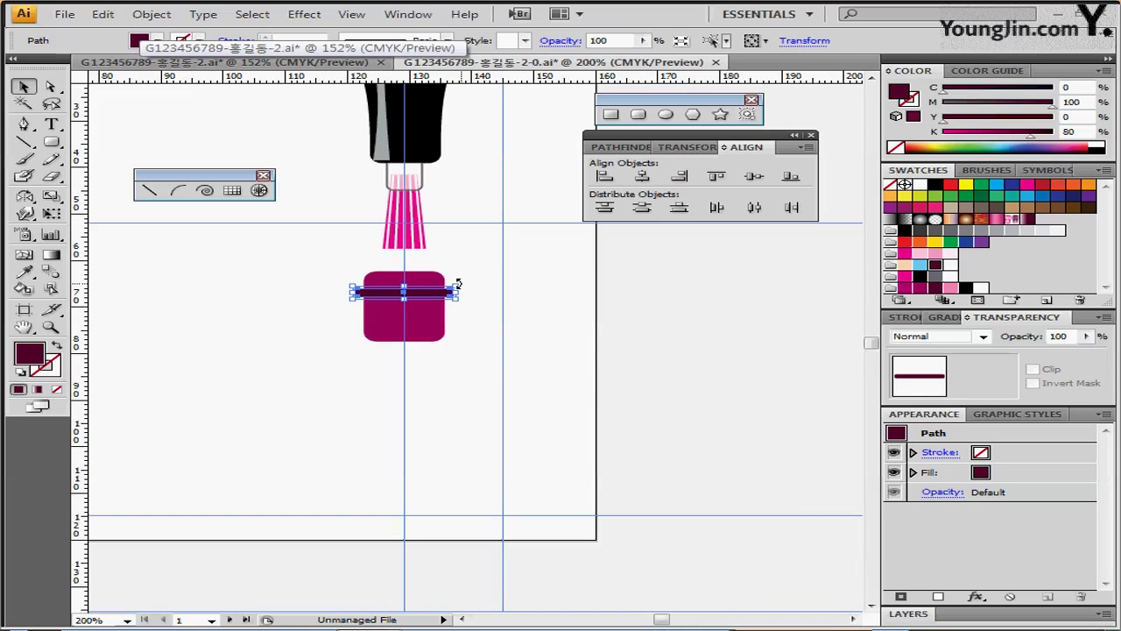
left_click_drag(458, 285, 464, 294)
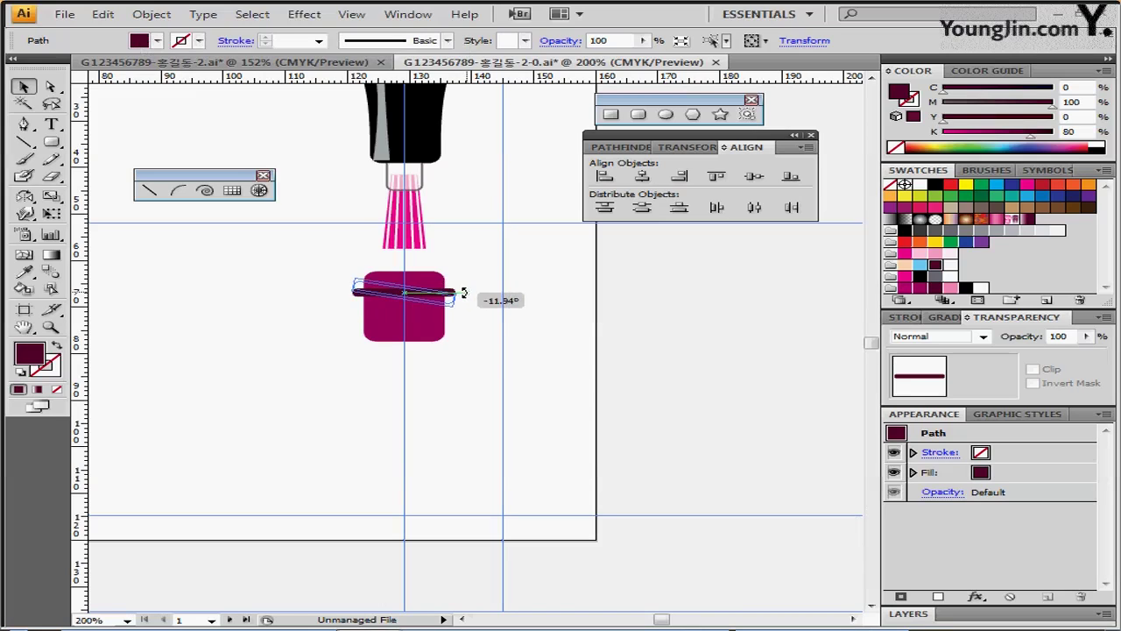
left_click_drag(465, 294, 466, 294)
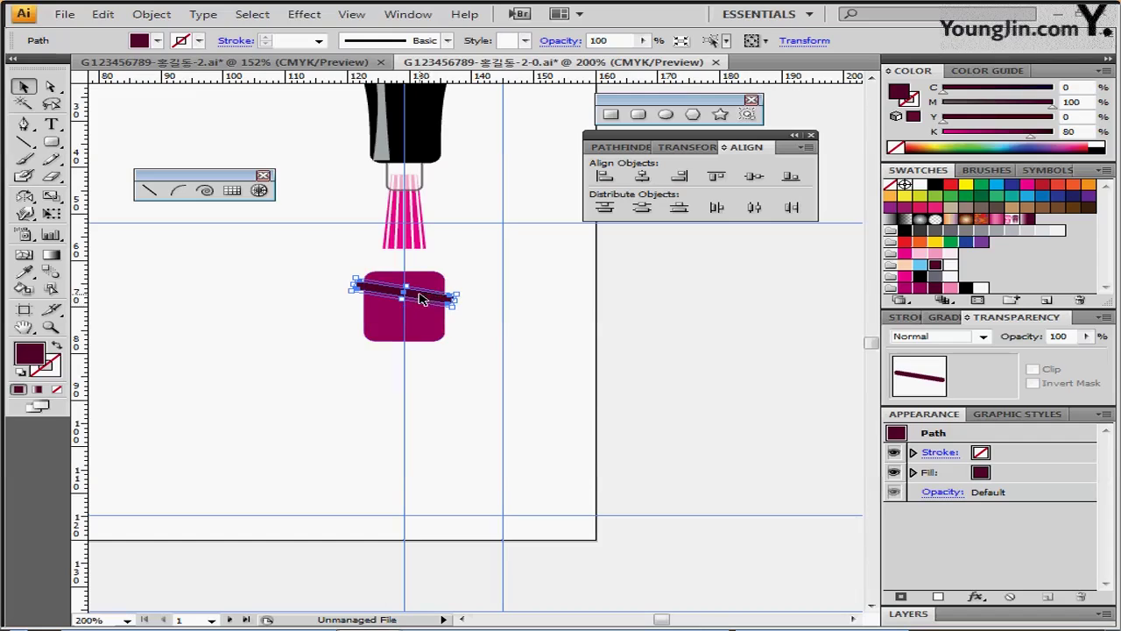
Copy the tilted bar about 3 mm straight down, hide the bounding box, repeat the copy once for three parallel threads and clear the selection
left_click_drag(422, 304, 423, 313)
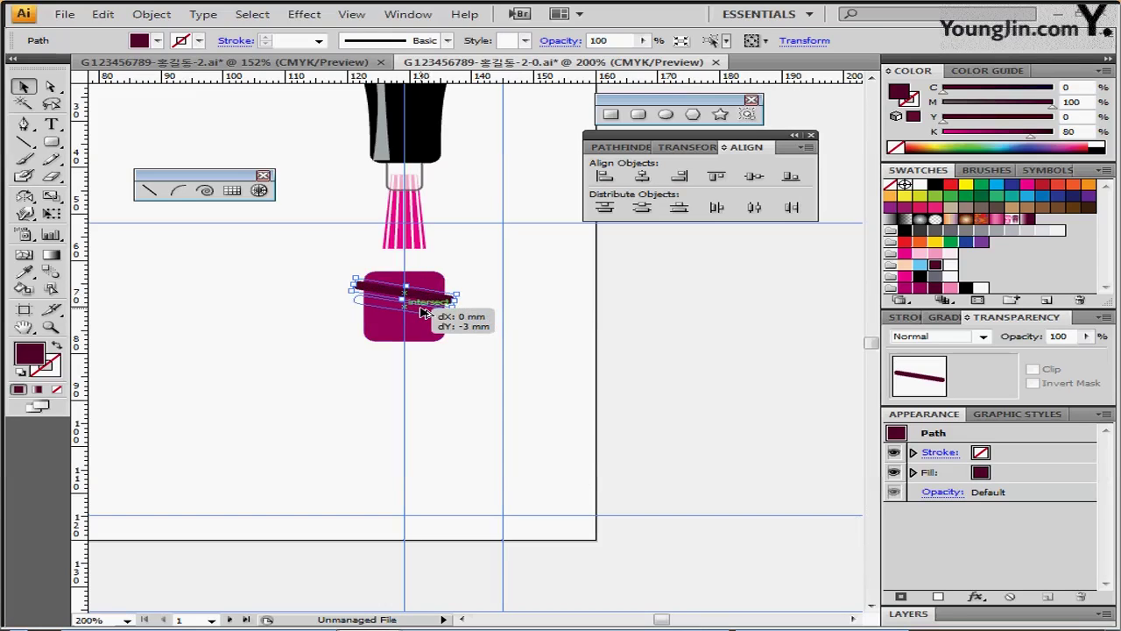
left_click_drag(423, 313, 423, 313)
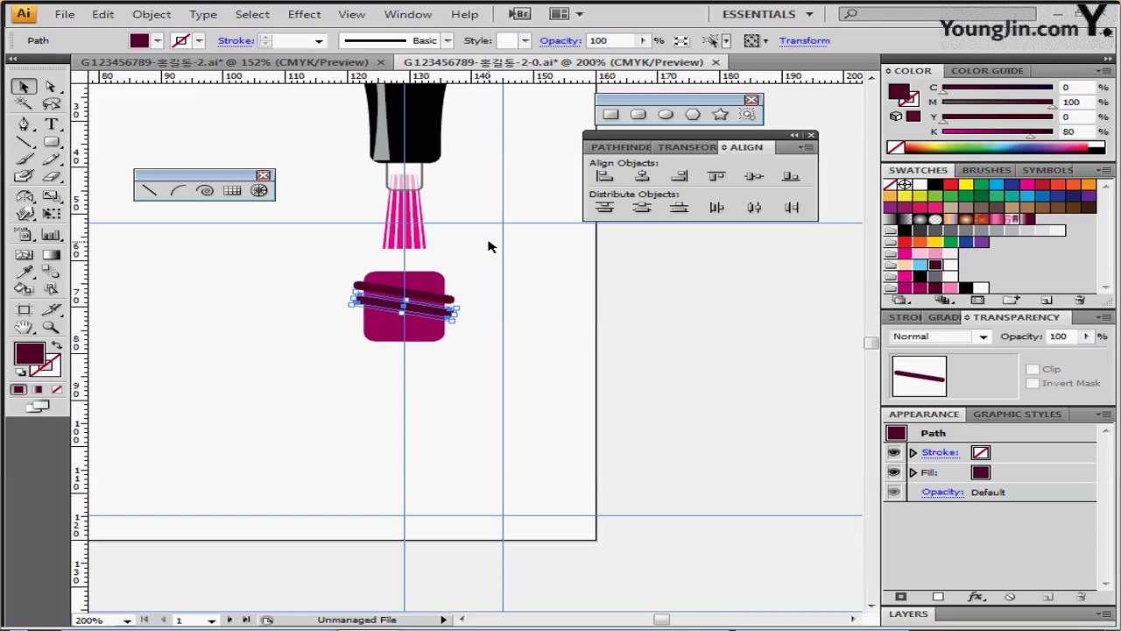
key("ctrl+shift+b")
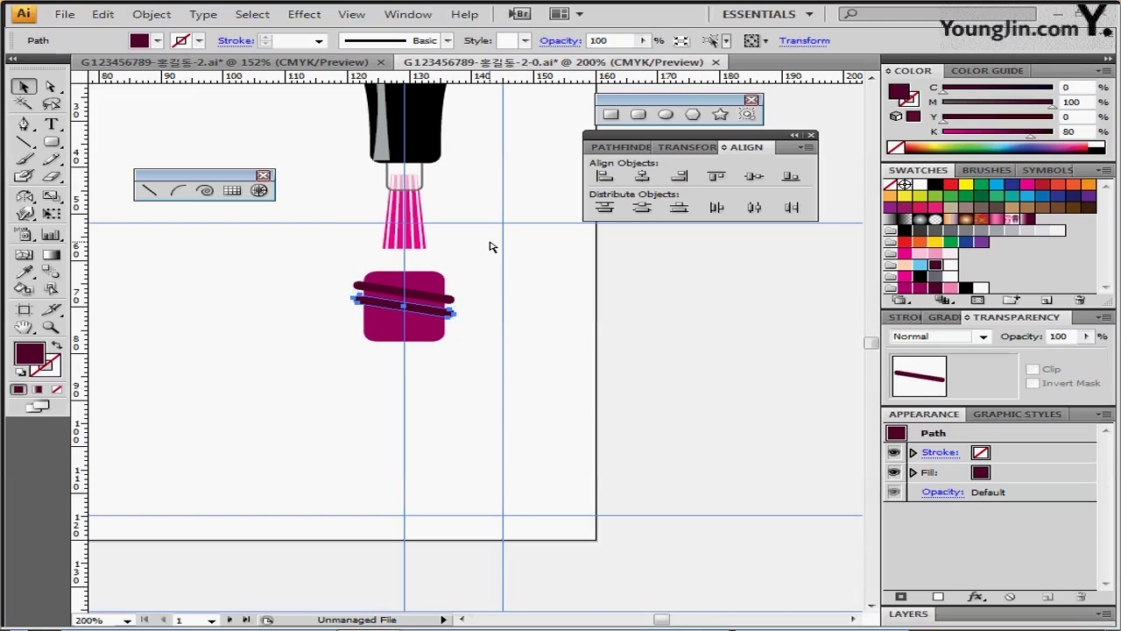
key("ctrl+d")
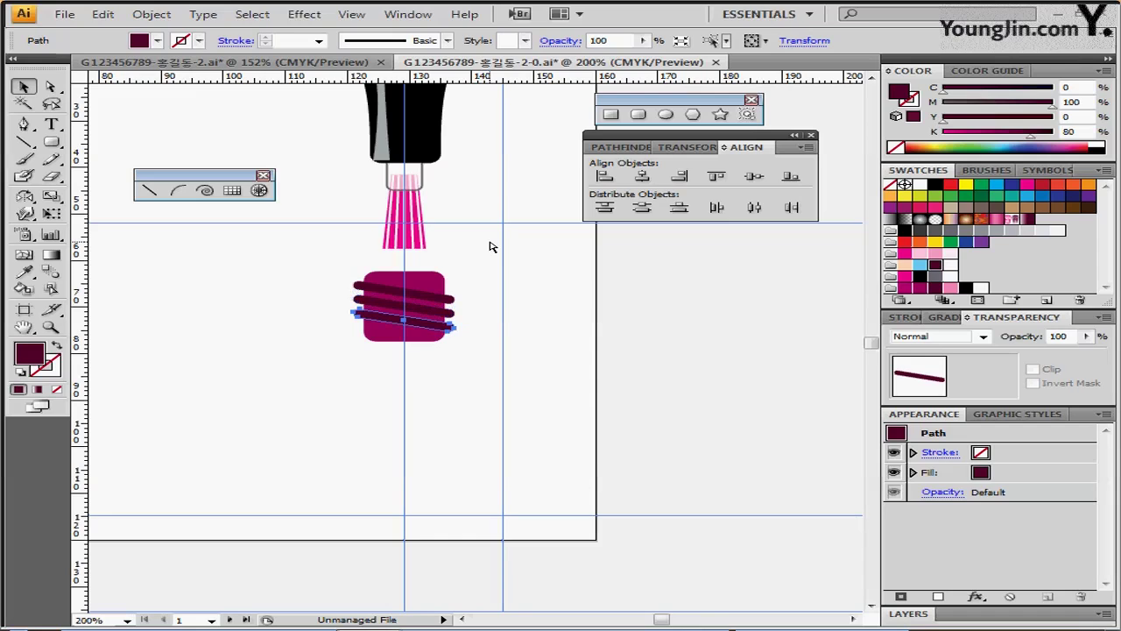
left_click(275, 422)
Draw two stacked rounded bars at the neck's base, centred on the vertical guide, the lower one wider and slightly thicker
scroll(350, 395, "down", 2)
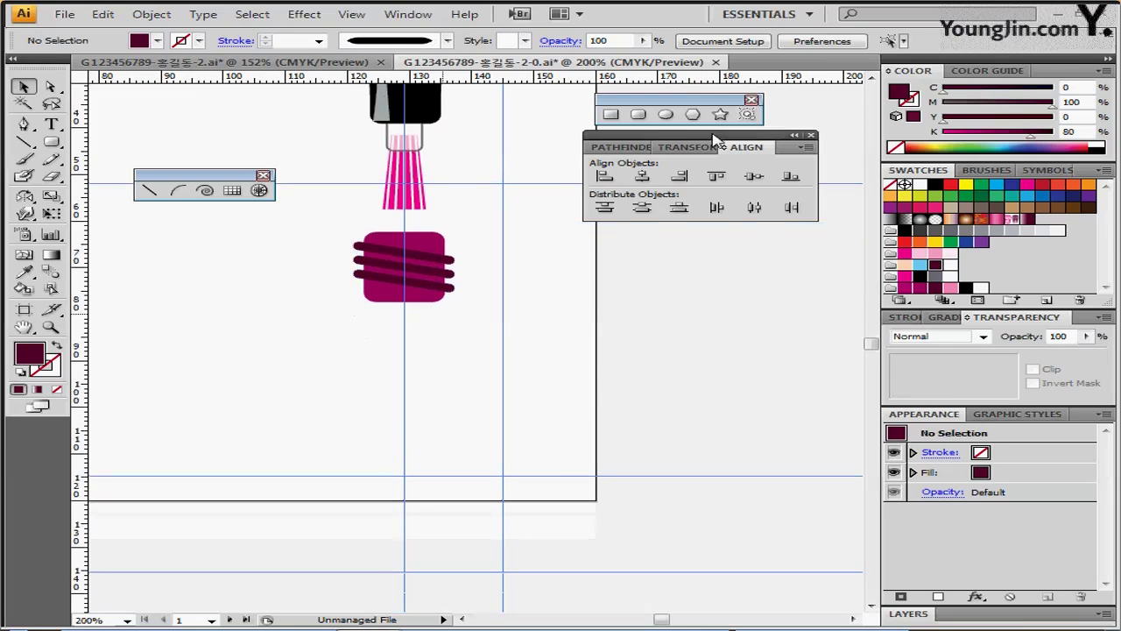
left_click_drag(701, 145, 726, 150)
left_click(640, 116)
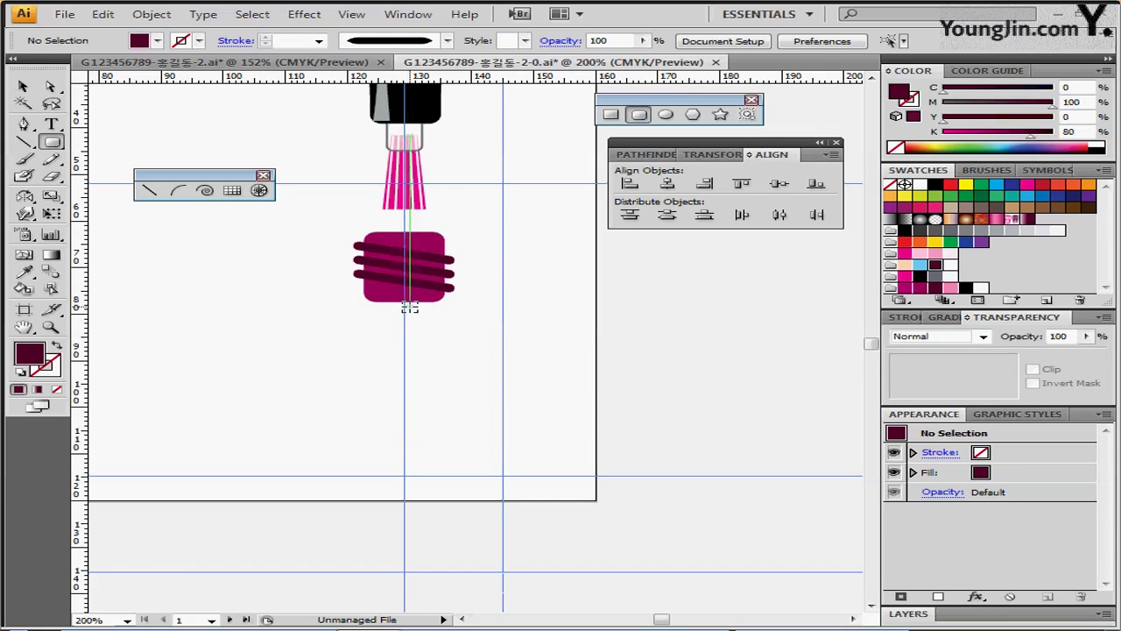
mouse_move(404, 306)
left_mouse_down()
mouse_move(456, 313)
mouse_move(403, 303)
left_mouse_up()
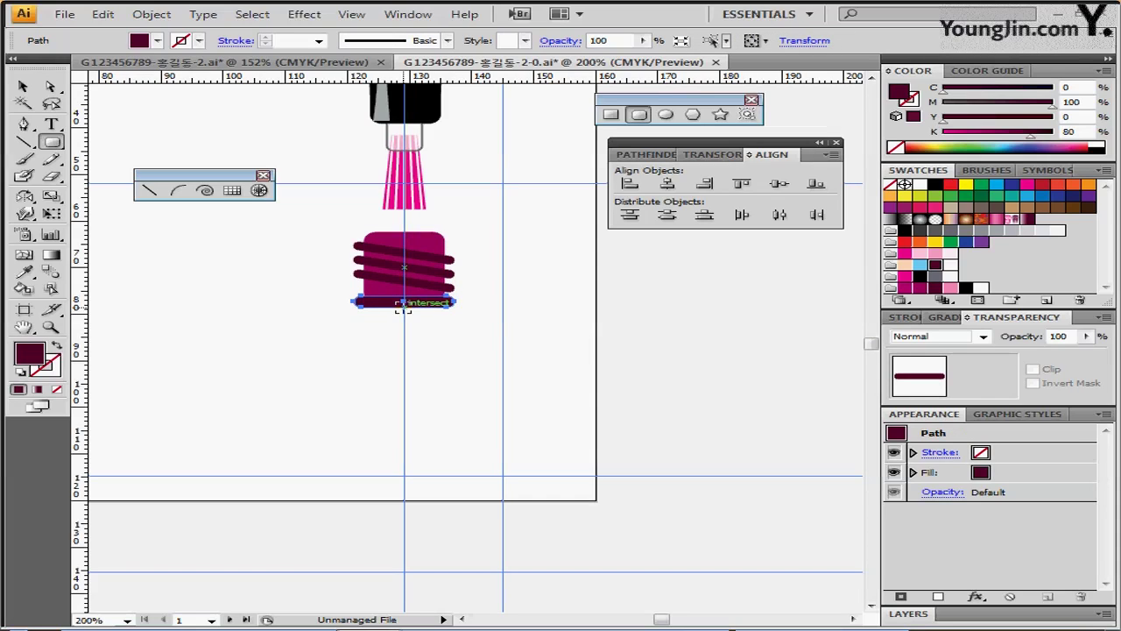
left_click_drag(403, 303, 469, 314)
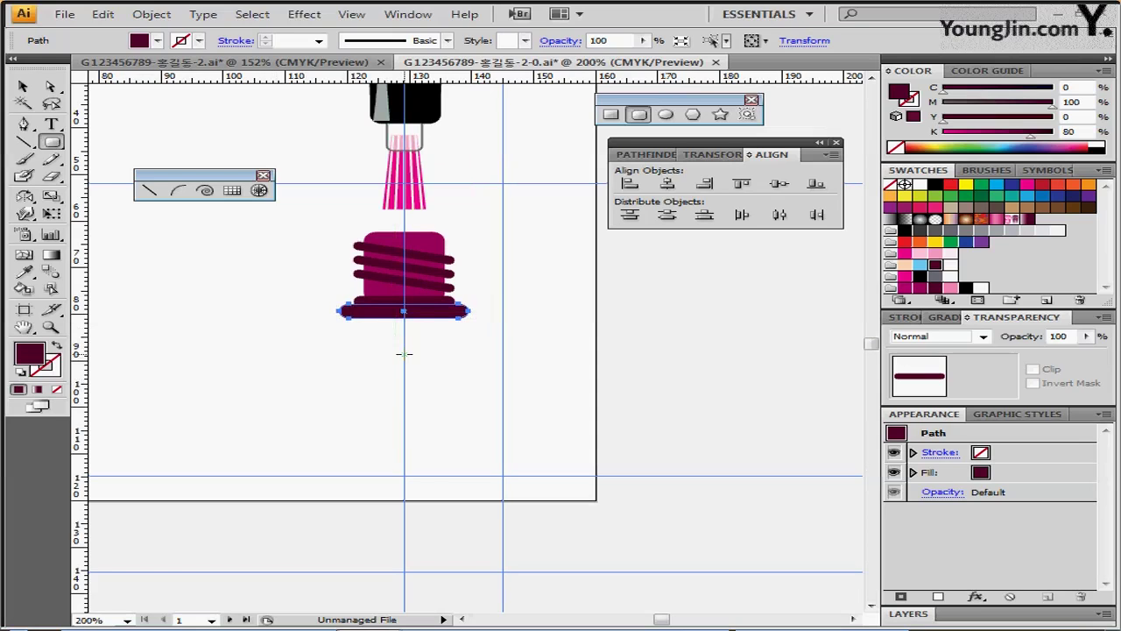
Draw the large rounded bottle body from the wide bar down to the horizontal guide, centred on the vertical guide, and clear the selection
mouse_move(404, 396)
left_mouse_down()
mouse_move(517, 468)
mouse_move(487, 478)
left_mouse_up()
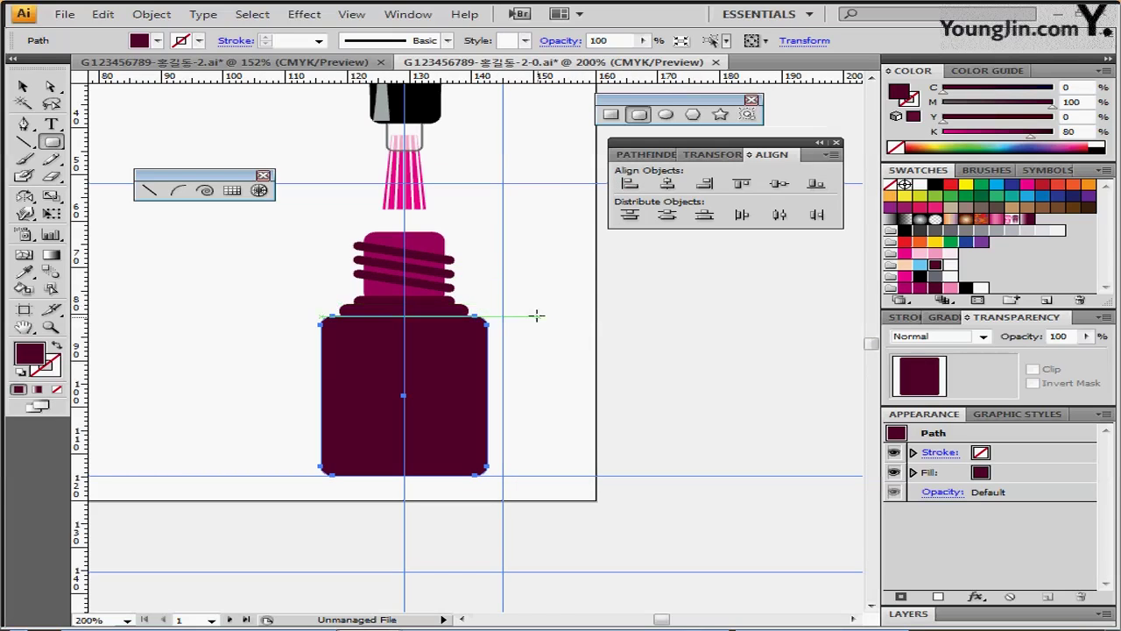
key("ctrl")
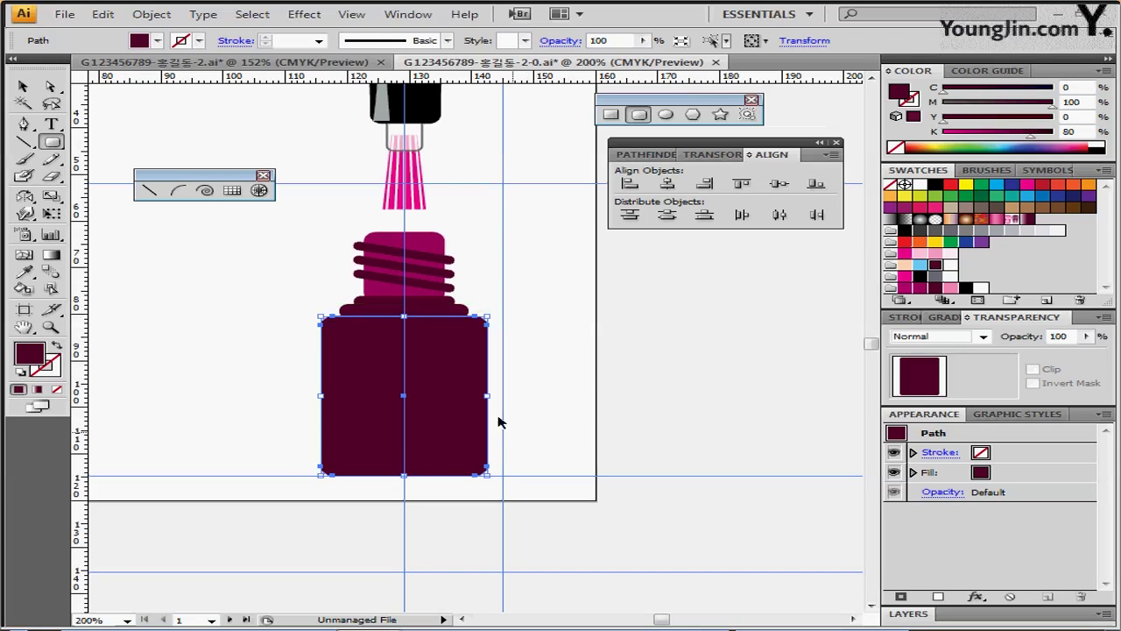
left_click(534, 411, "ctrl")
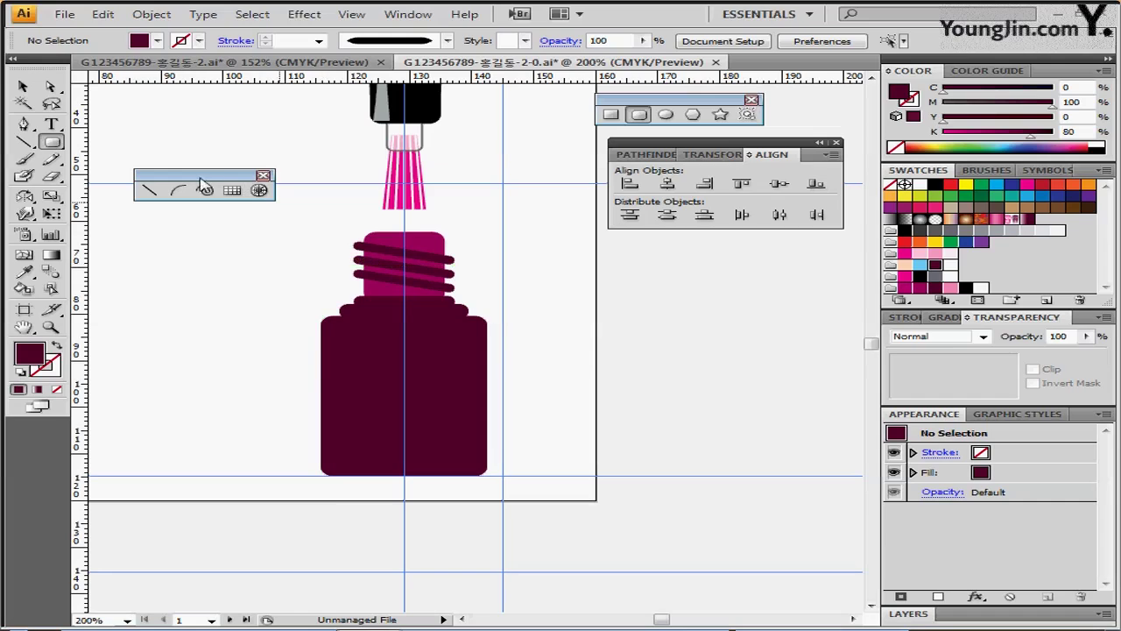
Draw a square-cornered rectangle centred on the guide inside the upper part of the bottle body and fill it with the magenta-pink gradient swatch
left_click(612, 115)
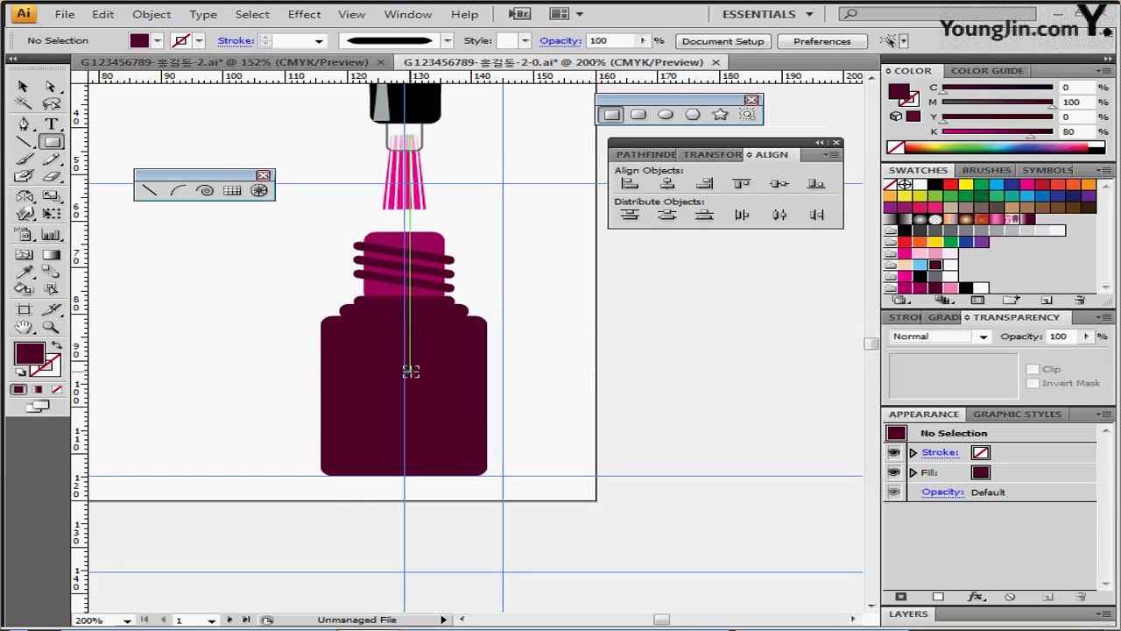
left_click_drag(404, 369, 479, 424)
left_click_drag(417, 373, 417, 382)
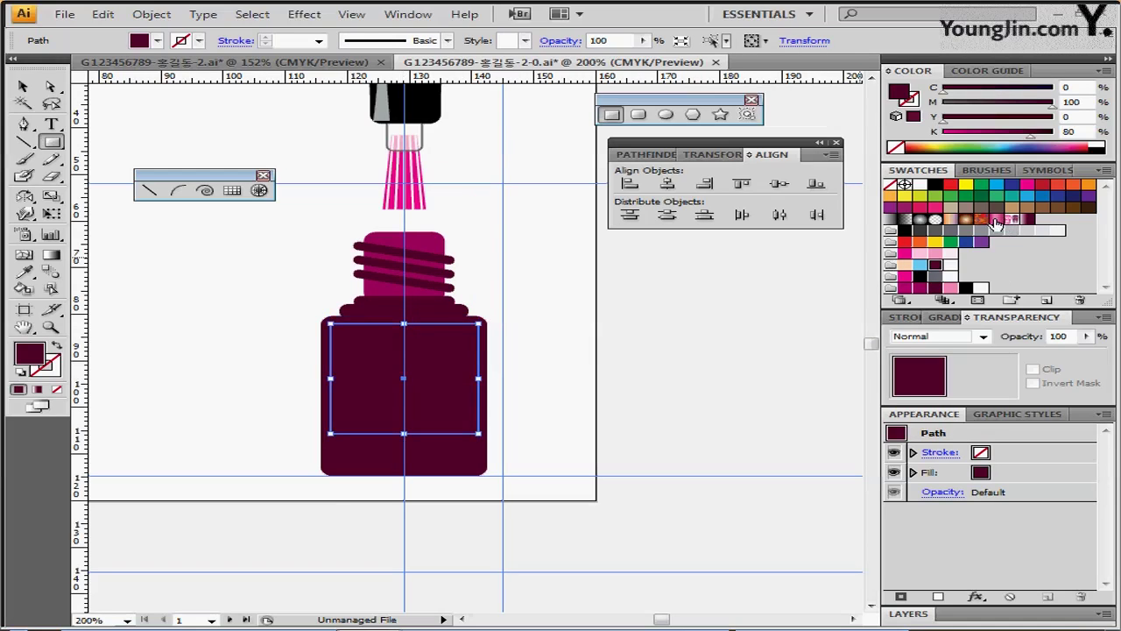
left_click(997, 220)
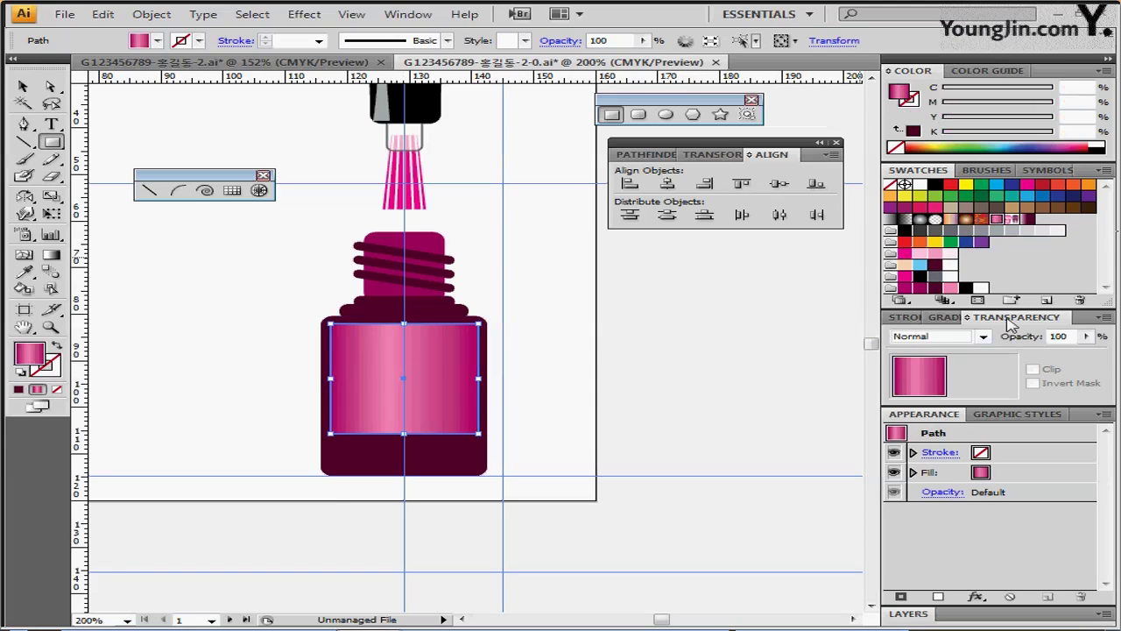
Examine the label gradient's colour stops and the CMYK values of its two end stops and its middle stop
left_click(941, 318)
double_click(942, 318)
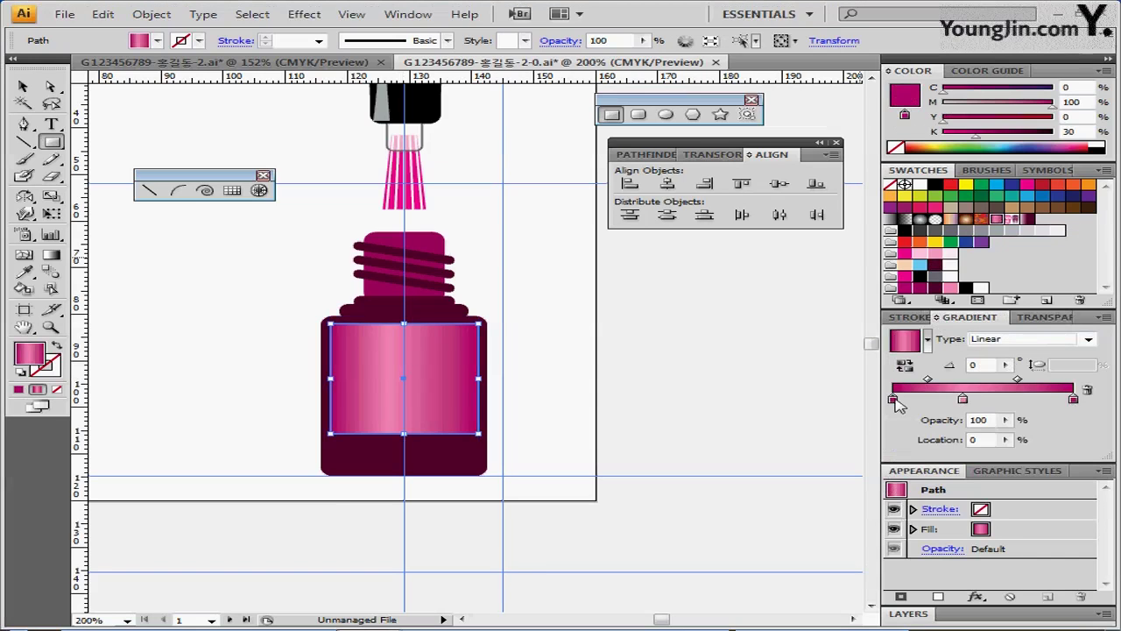
double_click(893, 397)
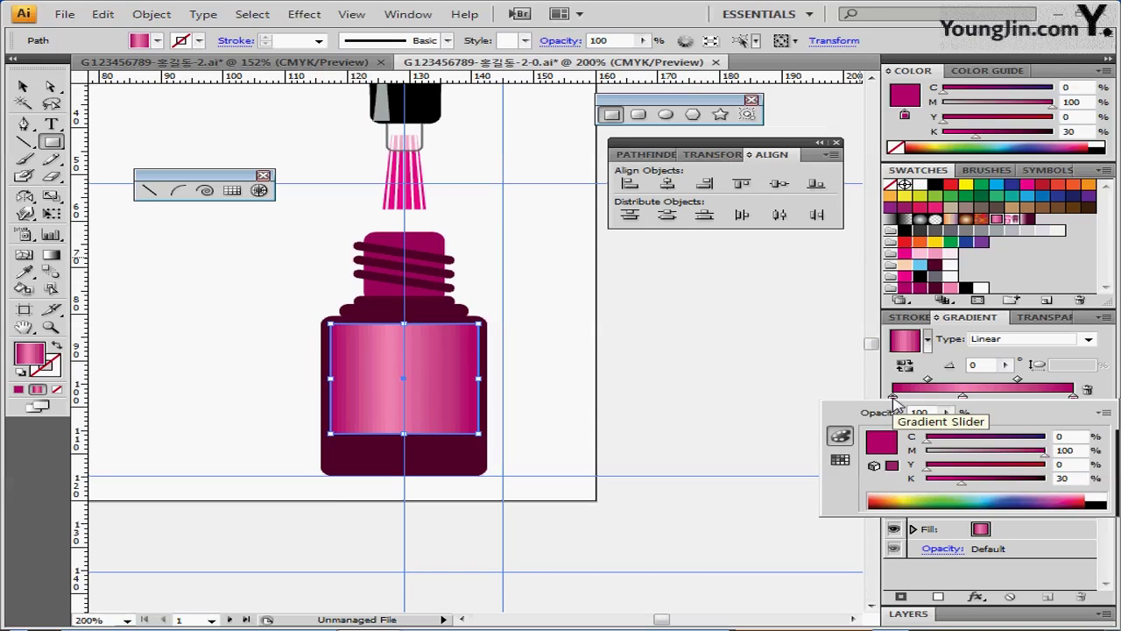
left_click(894, 399)
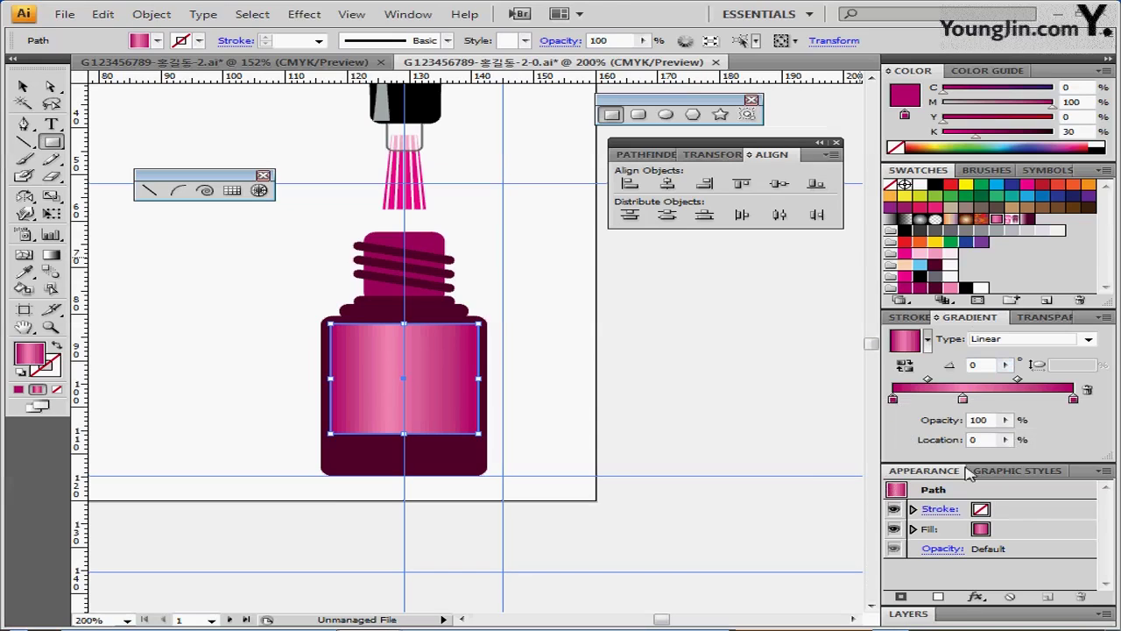
left_click(963, 399)
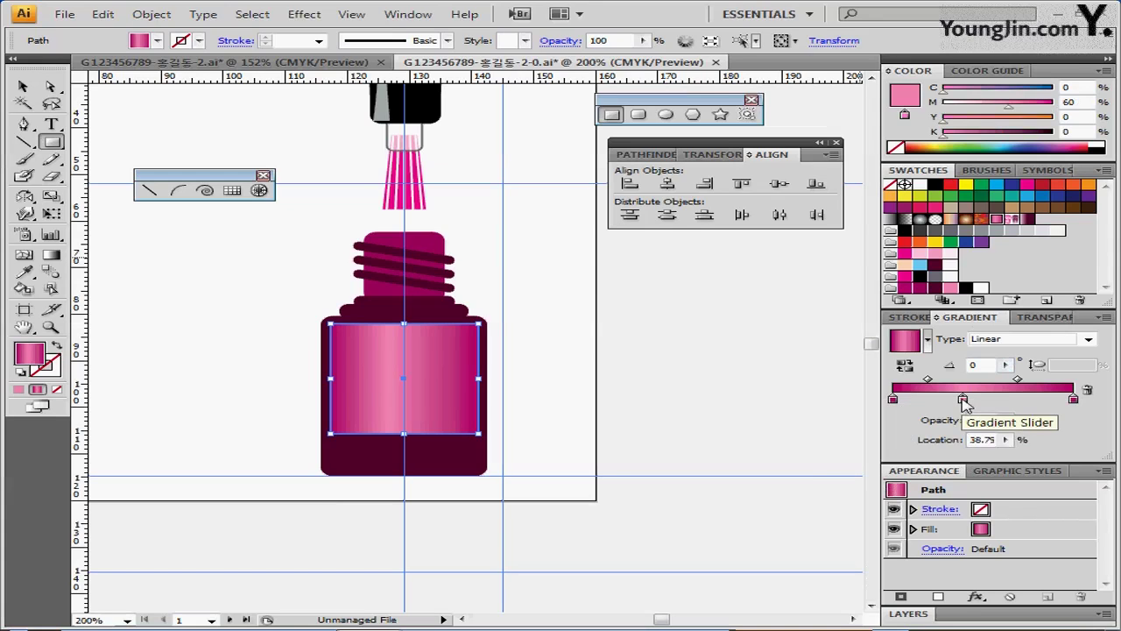
double_click(964, 399)
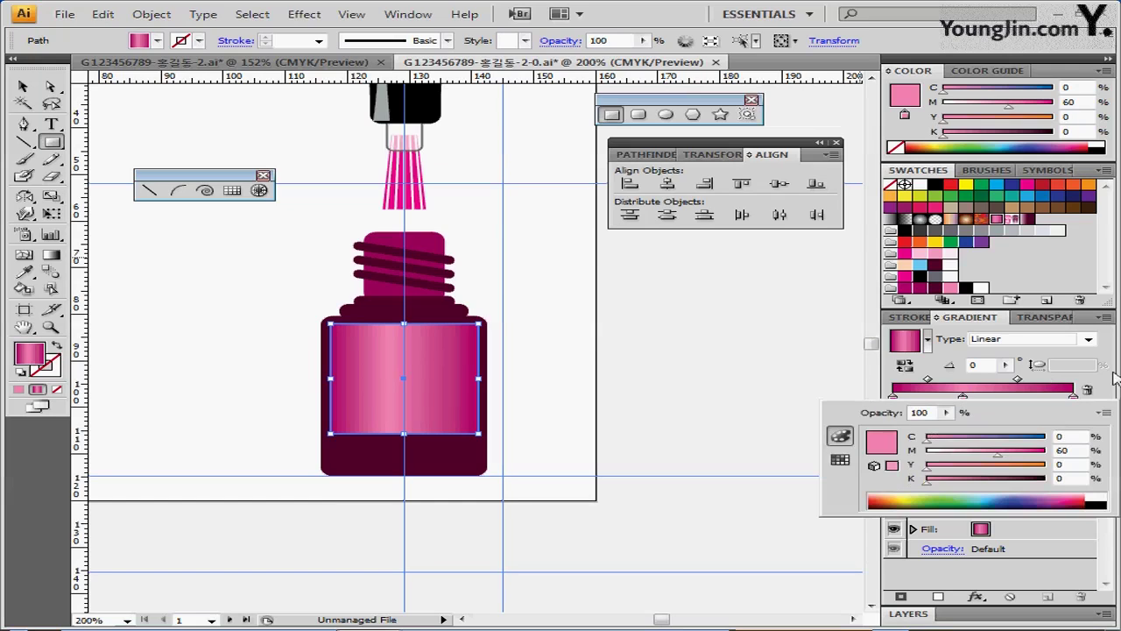
key("Escape")
double_click(1074, 399)
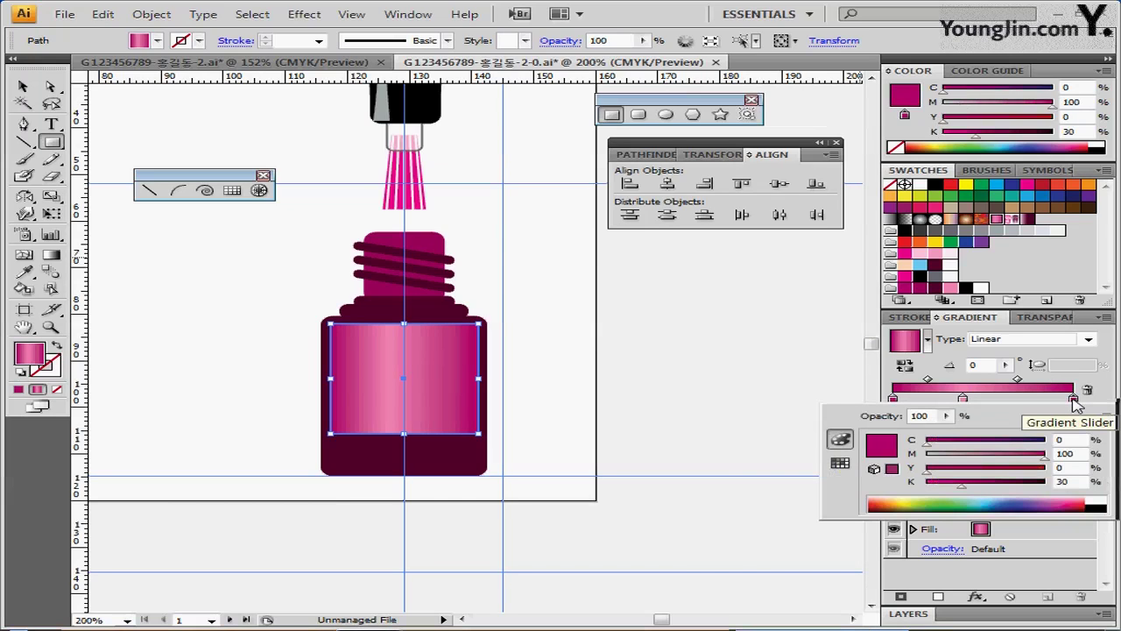
key("Escape")
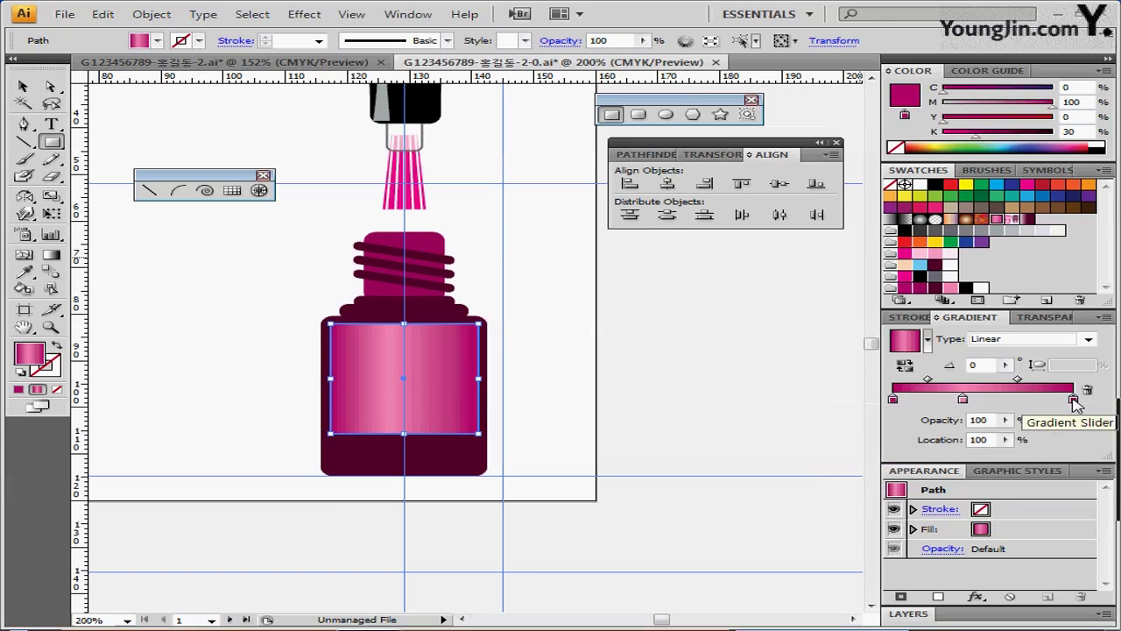
left_click(893, 400)
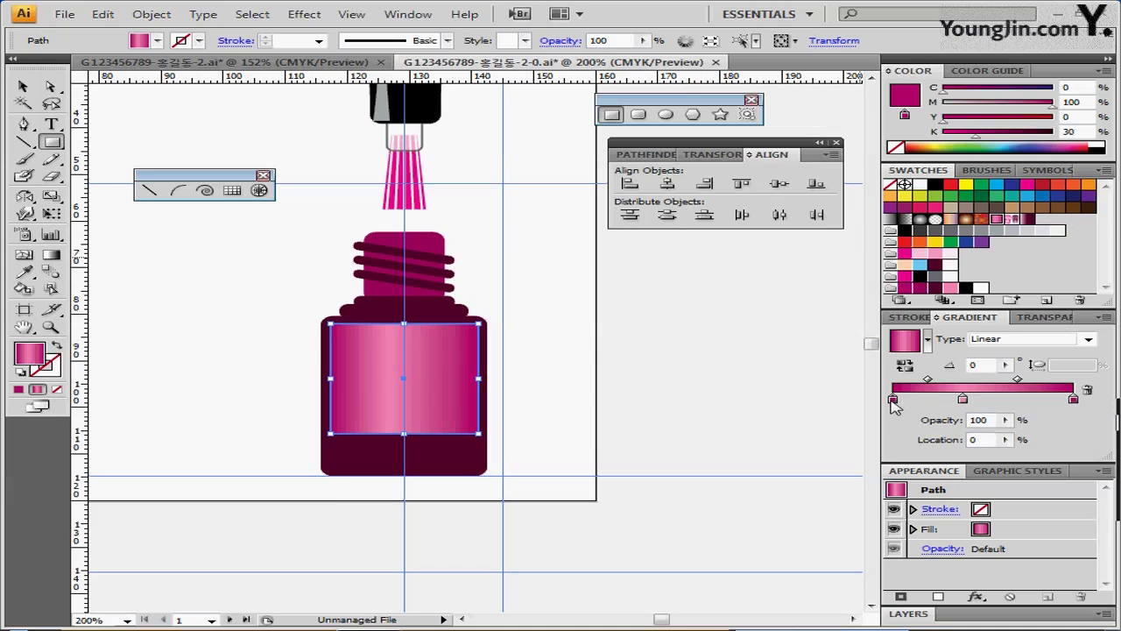
left_click_drag(894, 400, 1028, 409)
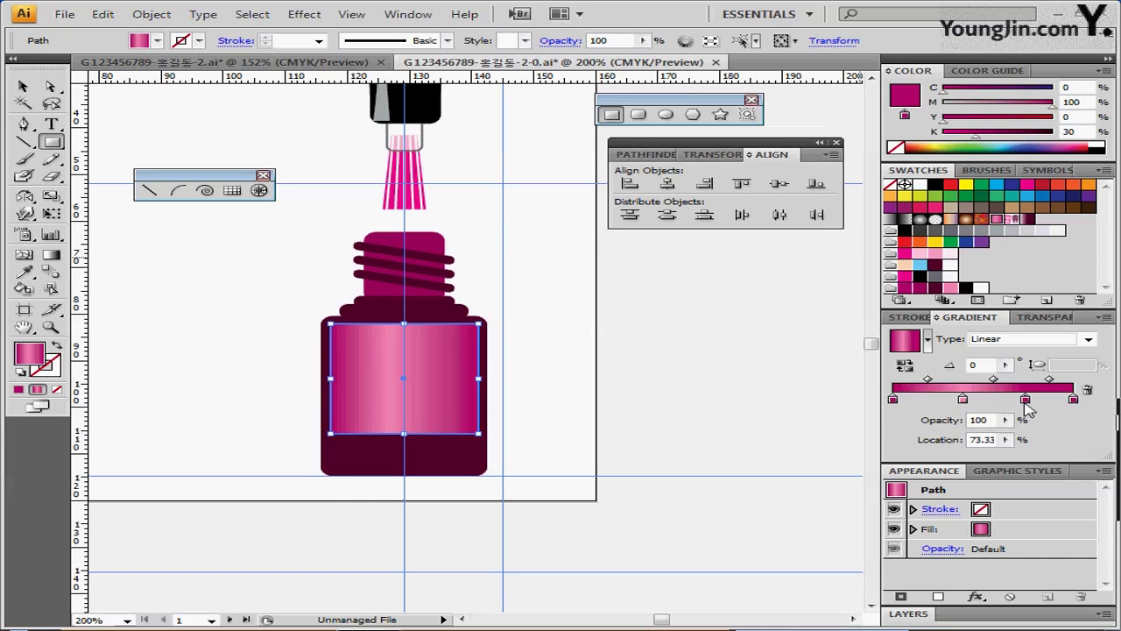
left_click_drag(1029, 409, 1034, 432)
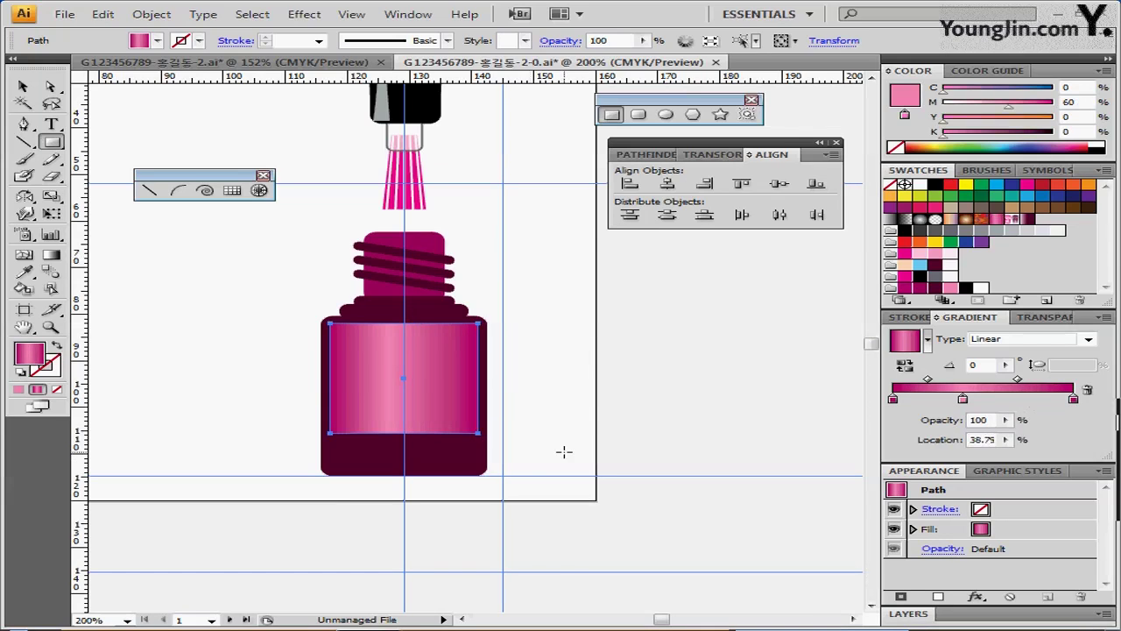
Clear the selection and move only the gradient label's bottom edge straight down by about 3 mm
left_click_drag(479, 378, 482, 382)
left_click(51, 86)
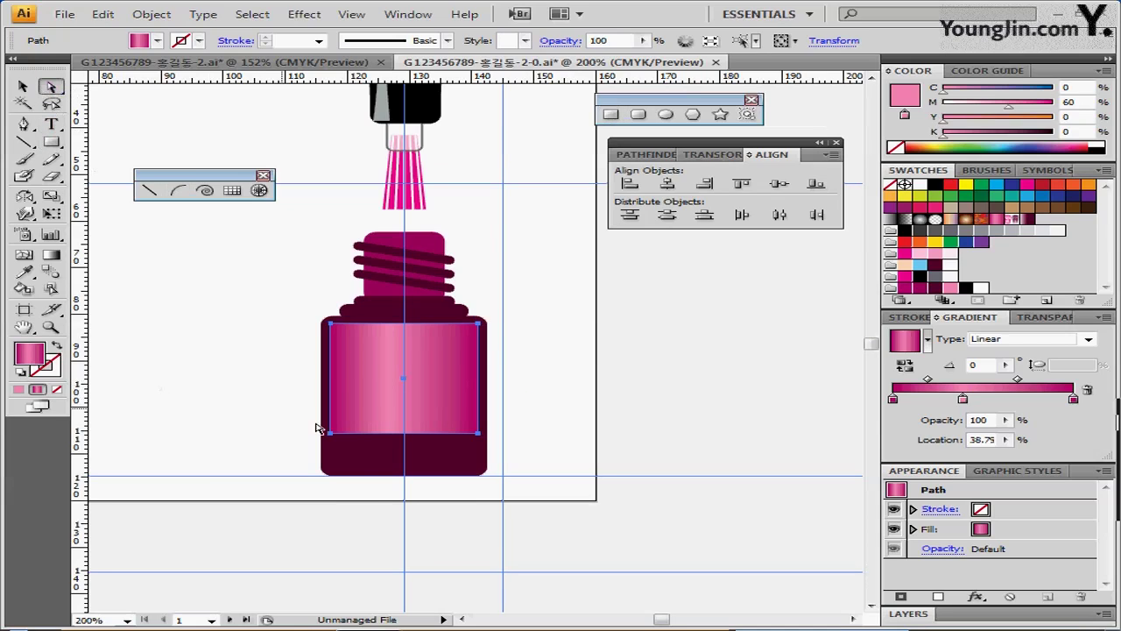
left_click(266, 424)
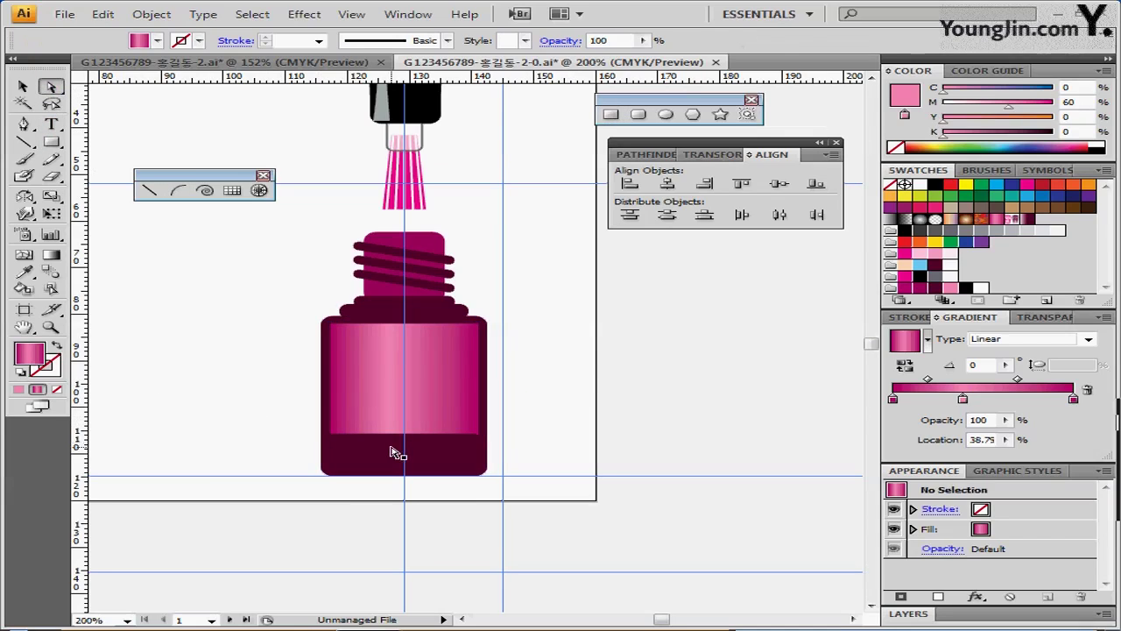
left_click_drag(402, 435, 404, 451)
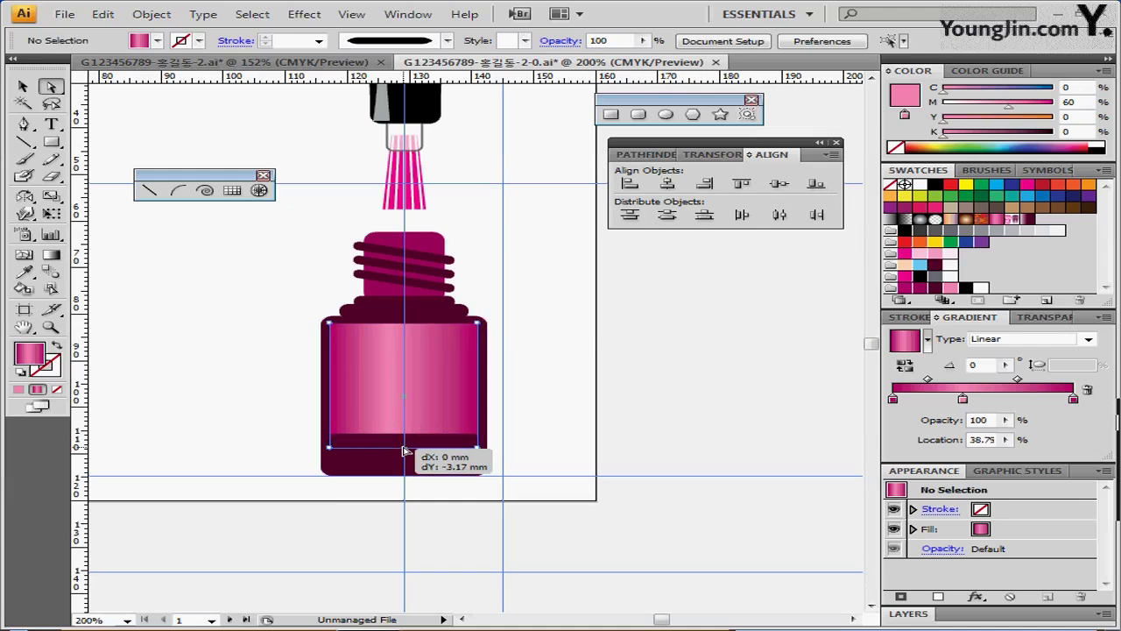
left_click_drag(404, 451, 404, 451)
Select the lower anchor points of the bottle body and gradient label and scale them narrower to about 81% width, tapering both shapes downward
left_click_drag(281, 426, 530, 500)
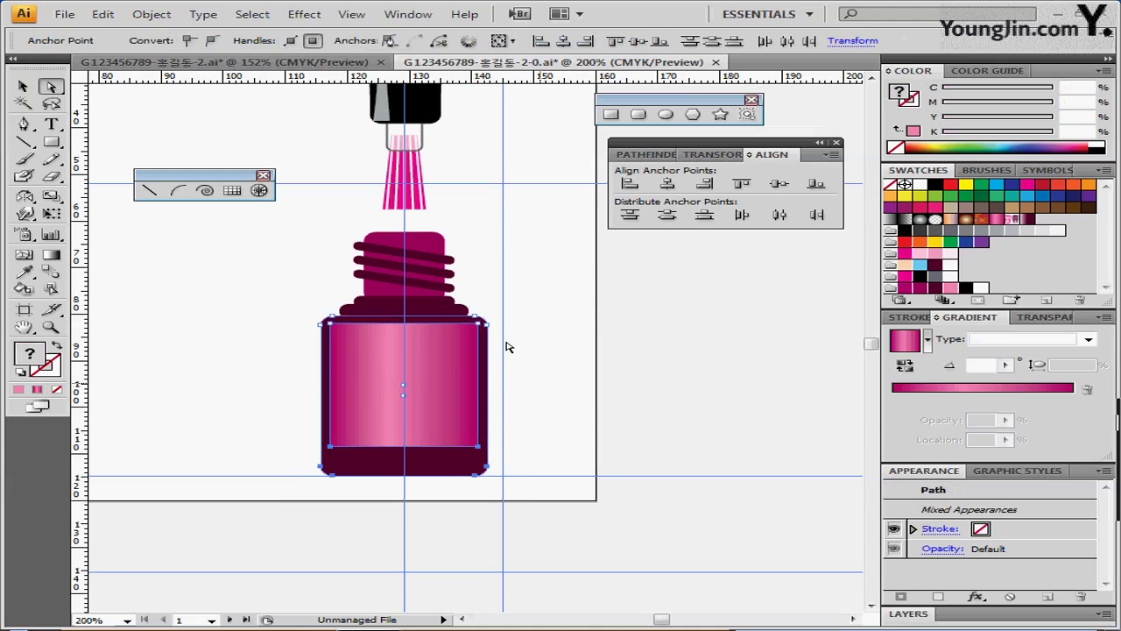
left_click_drag(276, 427, 526, 499)
left_click(51, 196)
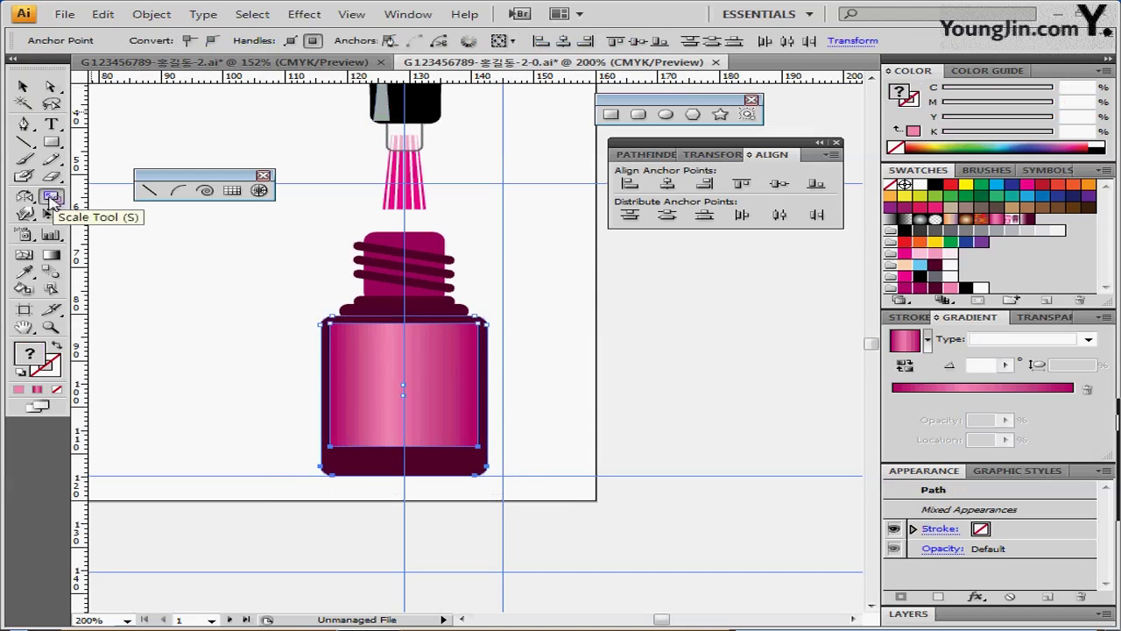
left_click_drag(197, 452, 238, 456)
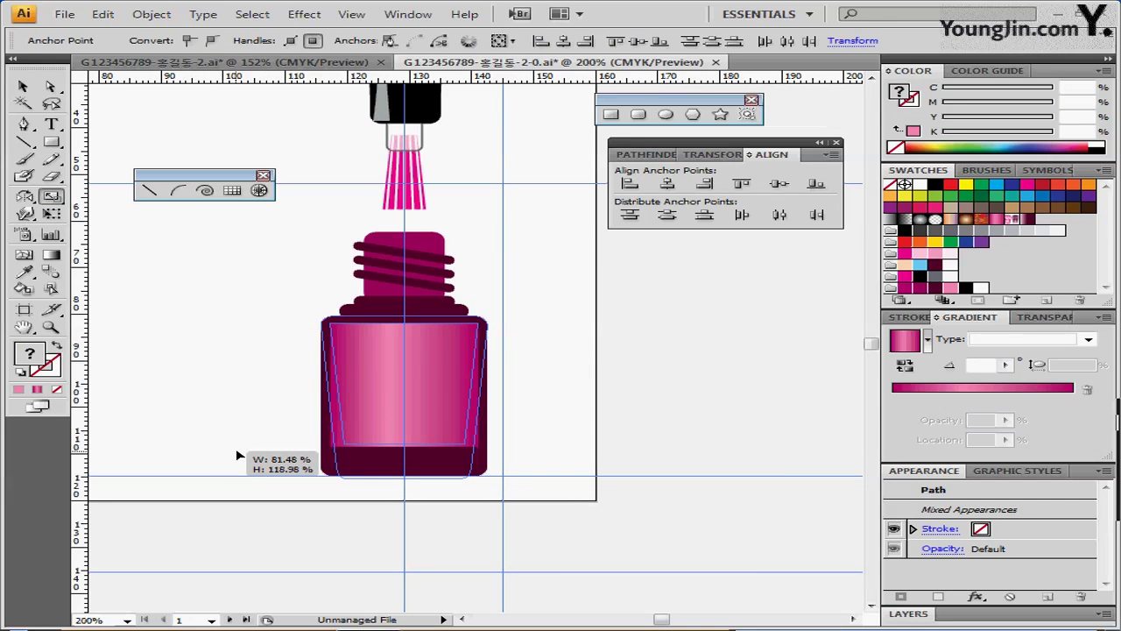
left_click_drag(238, 455, 239, 452)
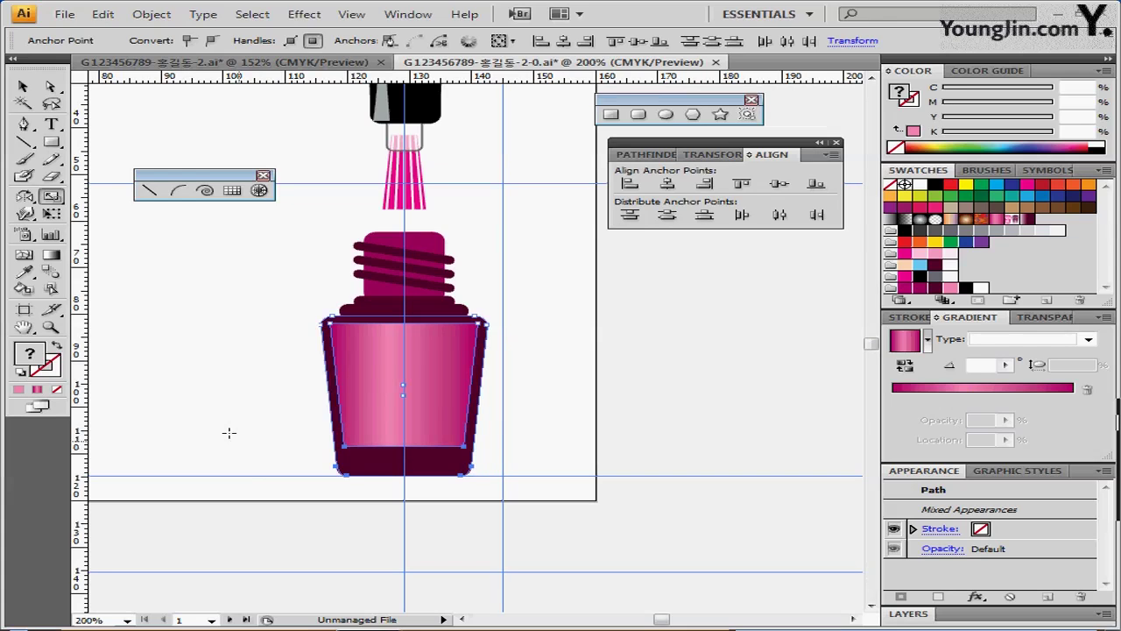
Add an anchor point where the label's bottom edge meets the vertical guide and nudge it down by about 2 mm
left_click_drag(23, 124, 166, 144)
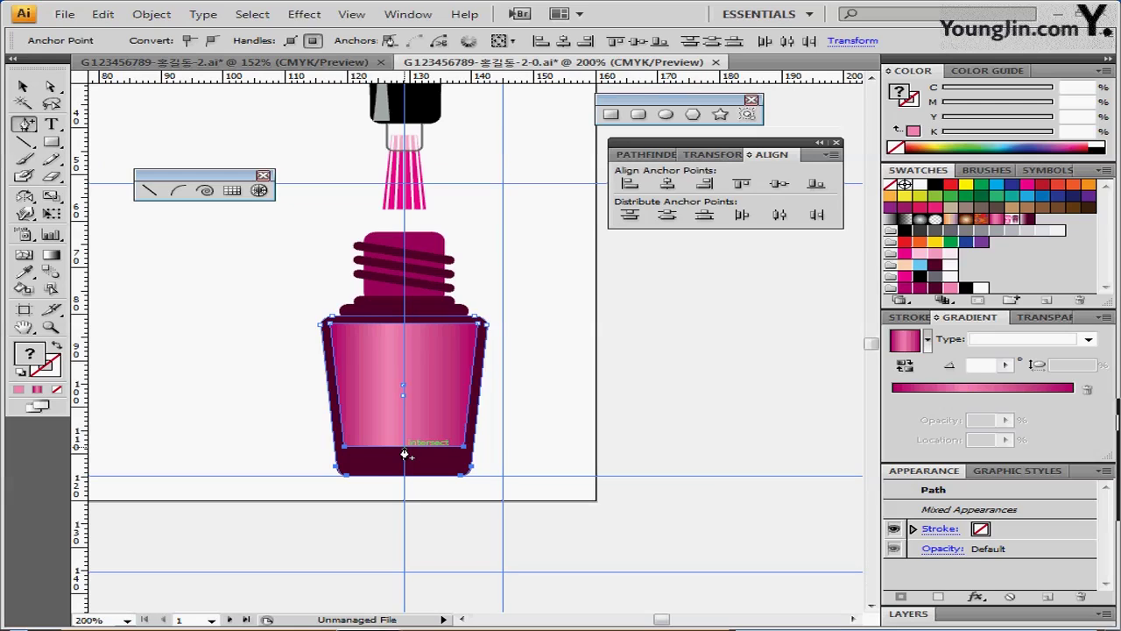
left_click(404, 452)
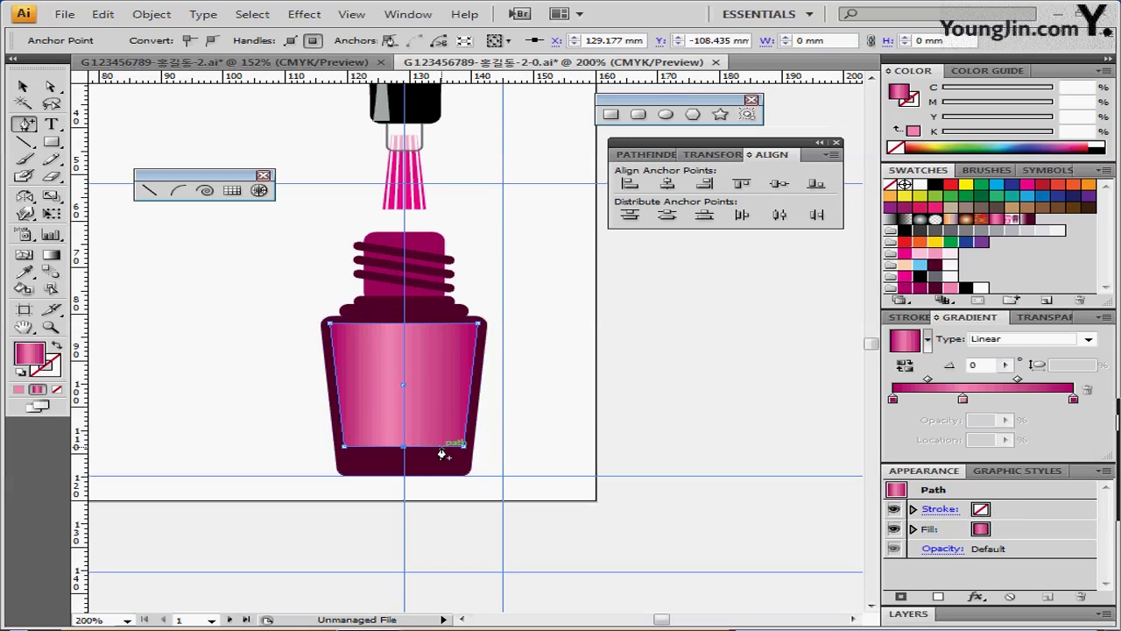
key("Down")
key("Down")
key("Down")
key("Down")
key("Down")
key("Down")
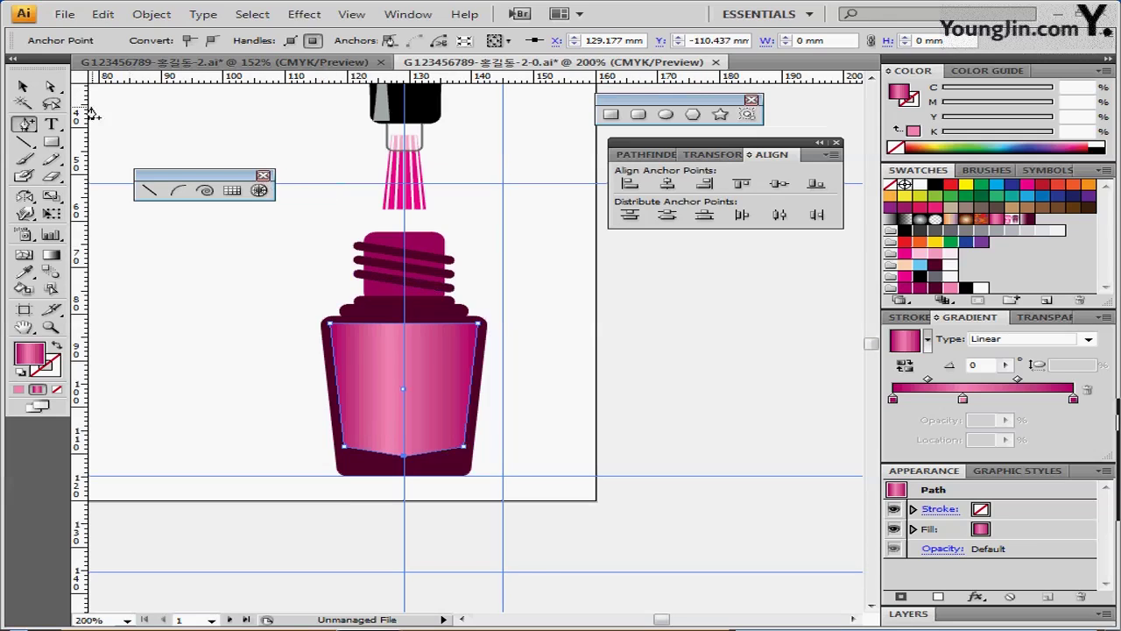
Convert the label's bottom centre point to a smooth point with horizontal handles so the bottom edge curves softly
left_click_drag(39, 128, 125, 180)
left_click_drag(404, 457, 372, 457)
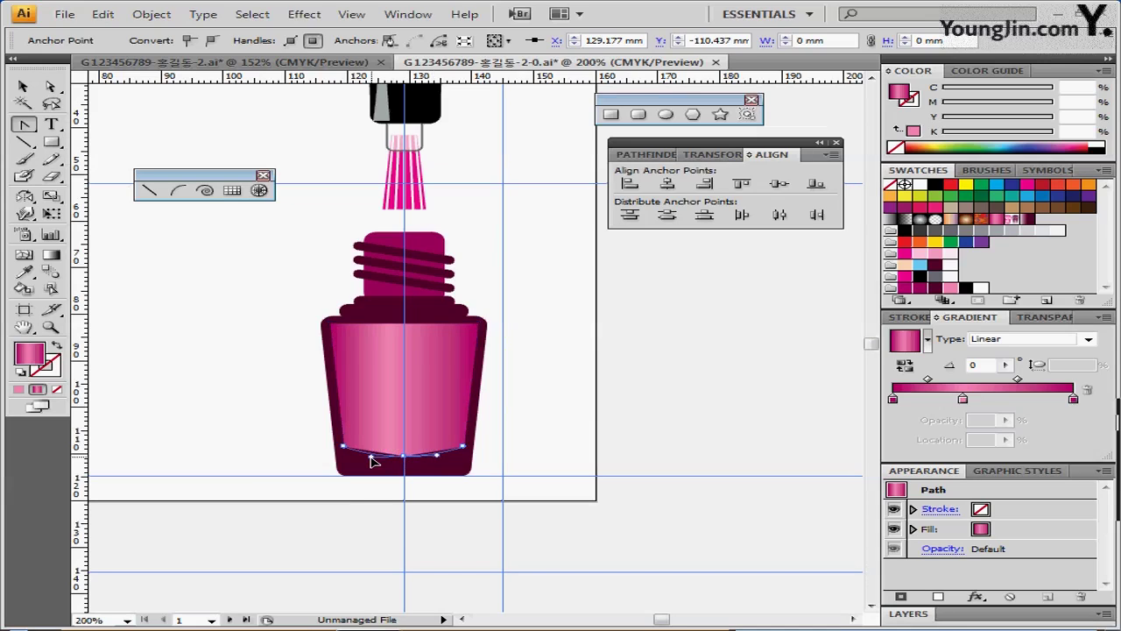
left_click_drag(370, 457, 368, 456)
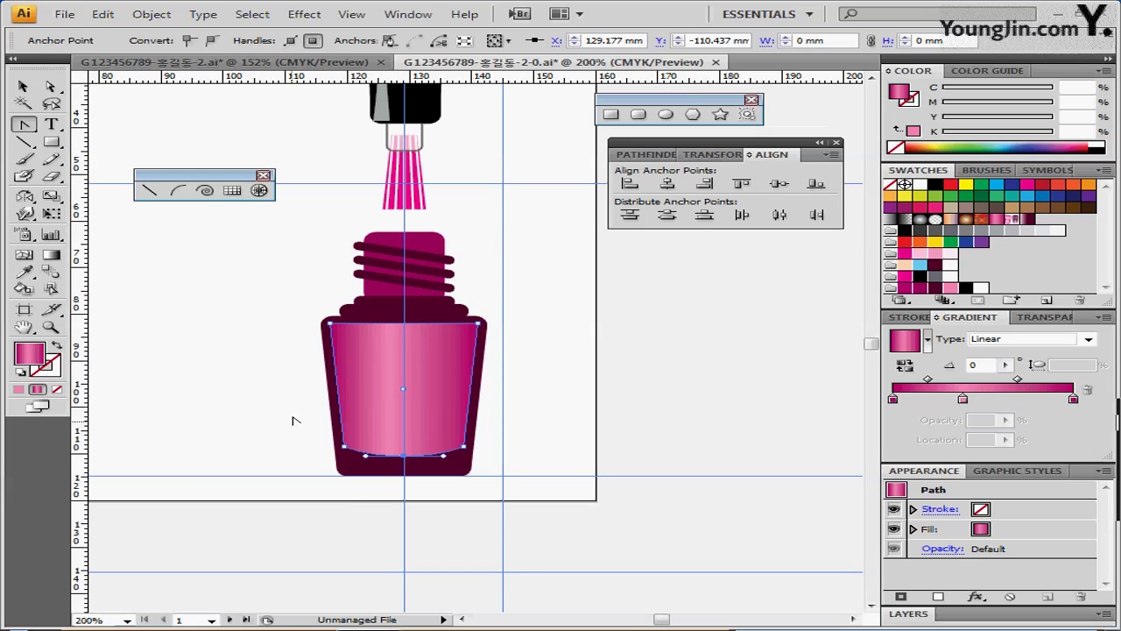
Draw a flat ellipse about 15 mm wide and 7 mm tall, centred where the vertical guide crosses the bottle's base line
left_click(666, 115)
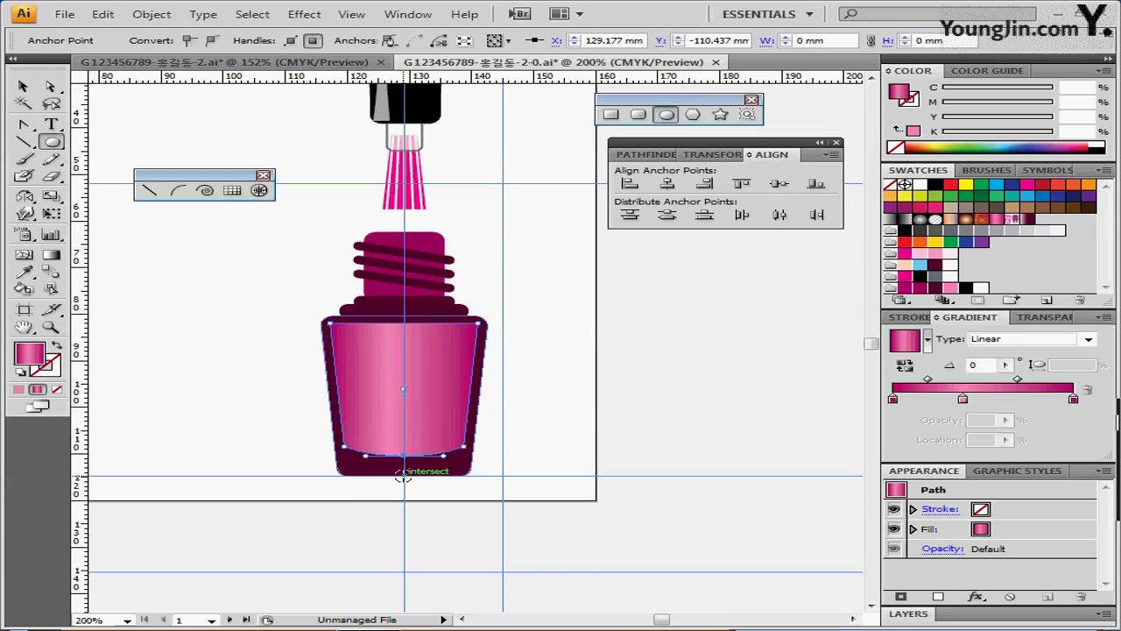
left_click_drag(402, 476, 453, 493)
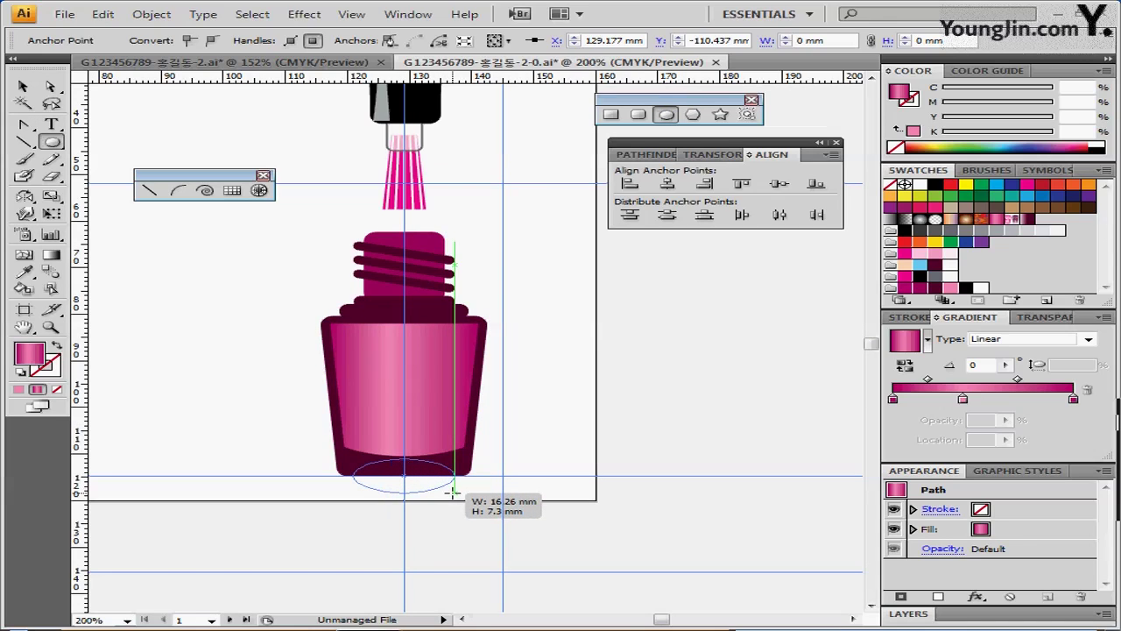
left_click_drag(451, 491, 450, 491)
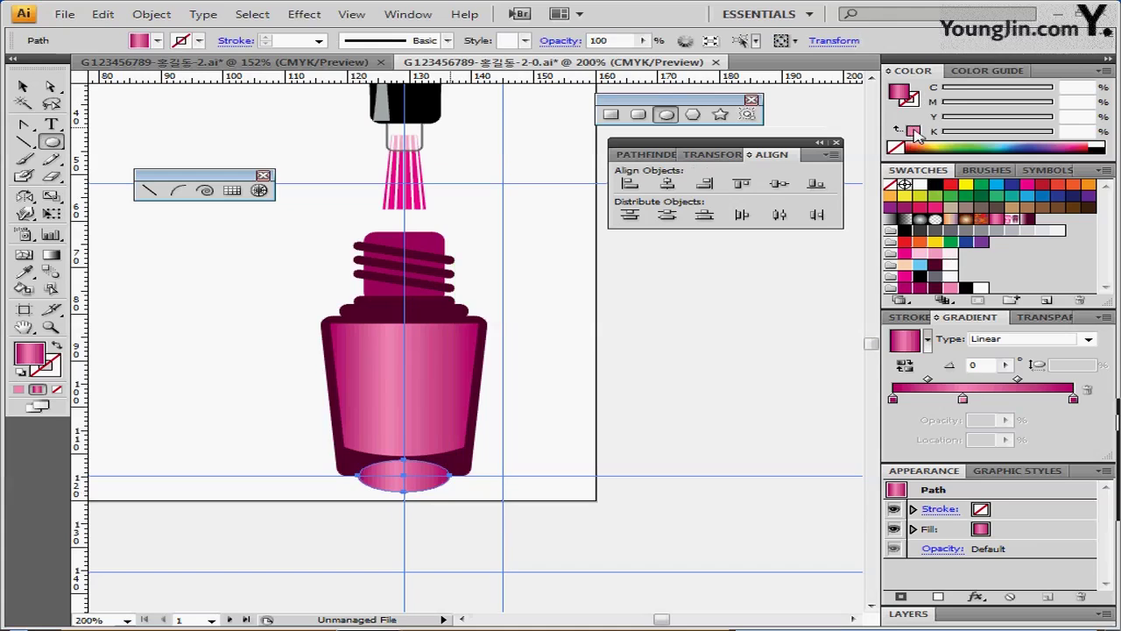
Fill the base ellipse with C0 M100 Y0 K30 and clear the selection
left_click(911, 129)
left_click_drag(999, 103, 1089, 105)
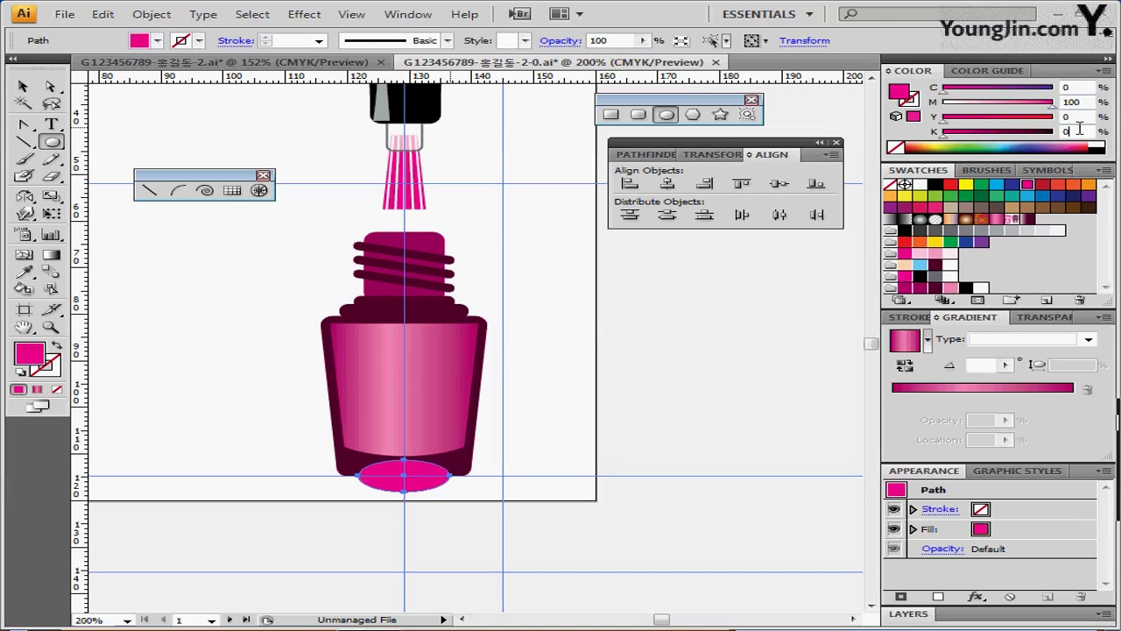
left_click(967, 131)
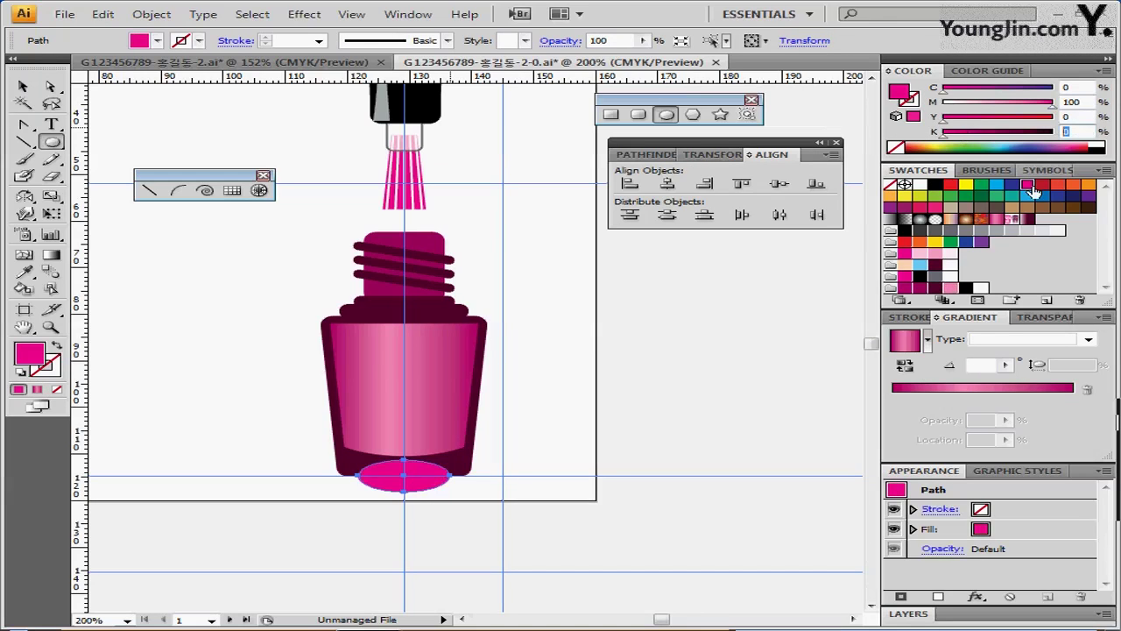
type("30")
key("Return")
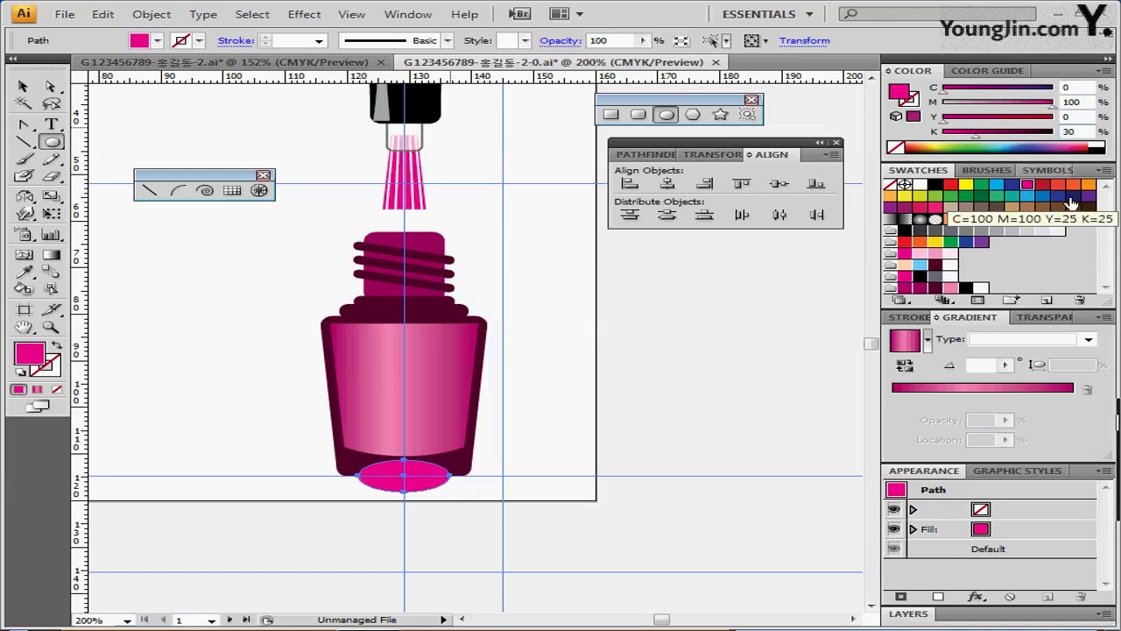
left_click(225, 381, "ctrl")
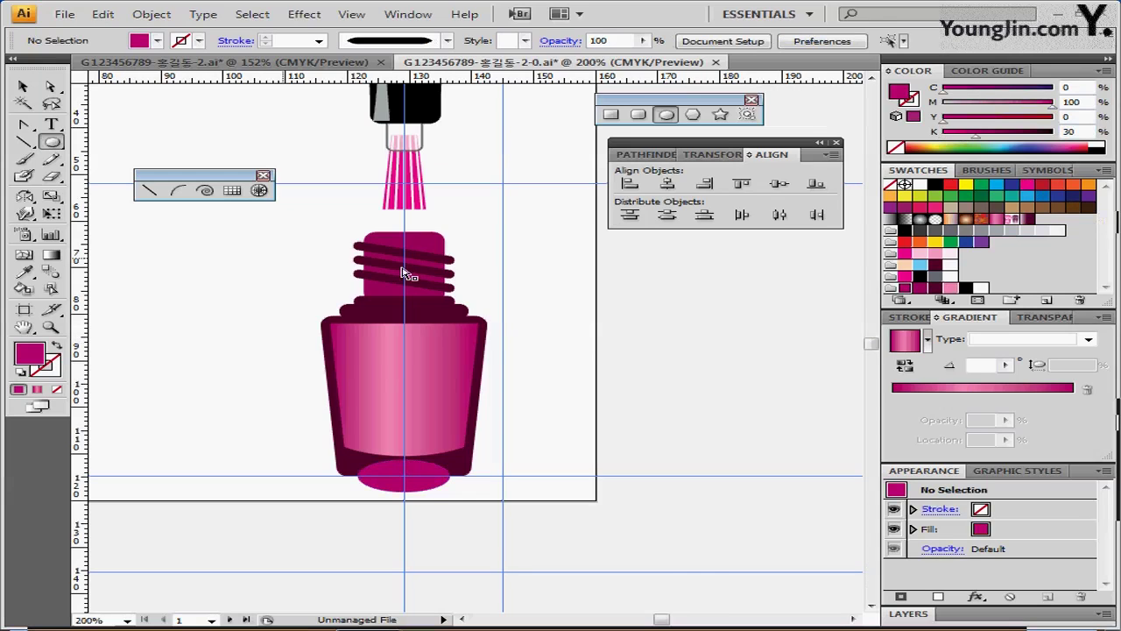
Draw a rectangle directly below the bottle's base line, spanning the base width and covering the lower half of the ellipse
left_click(610, 114)
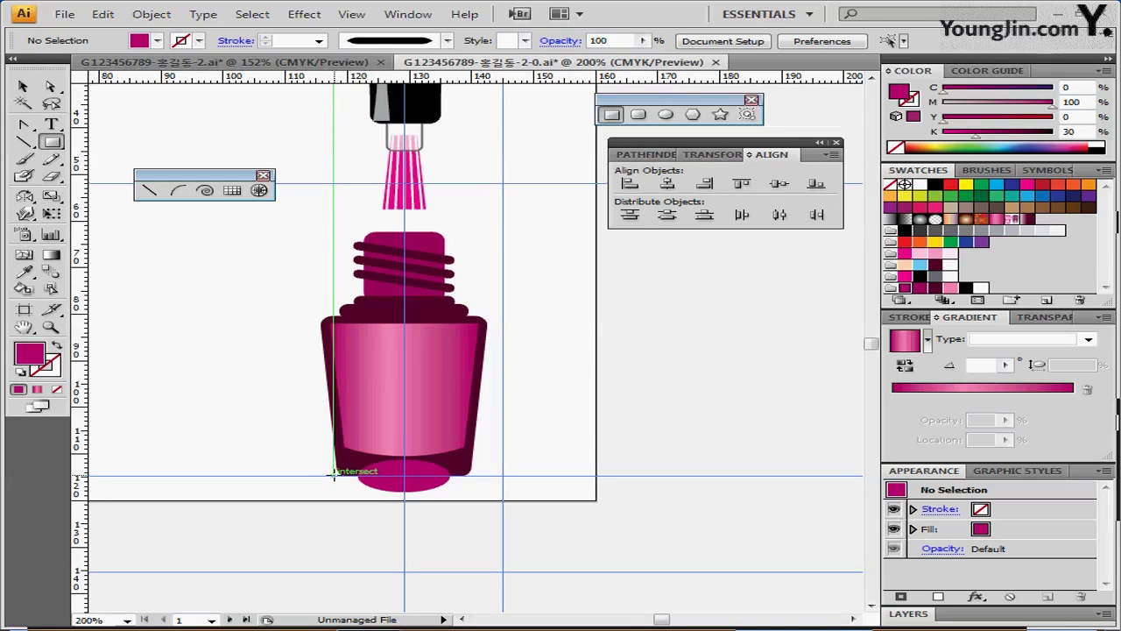
mouse_move(333, 474)
left_mouse_down()
mouse_move(505, 516)
mouse_move(470, 518)
left_mouse_up()
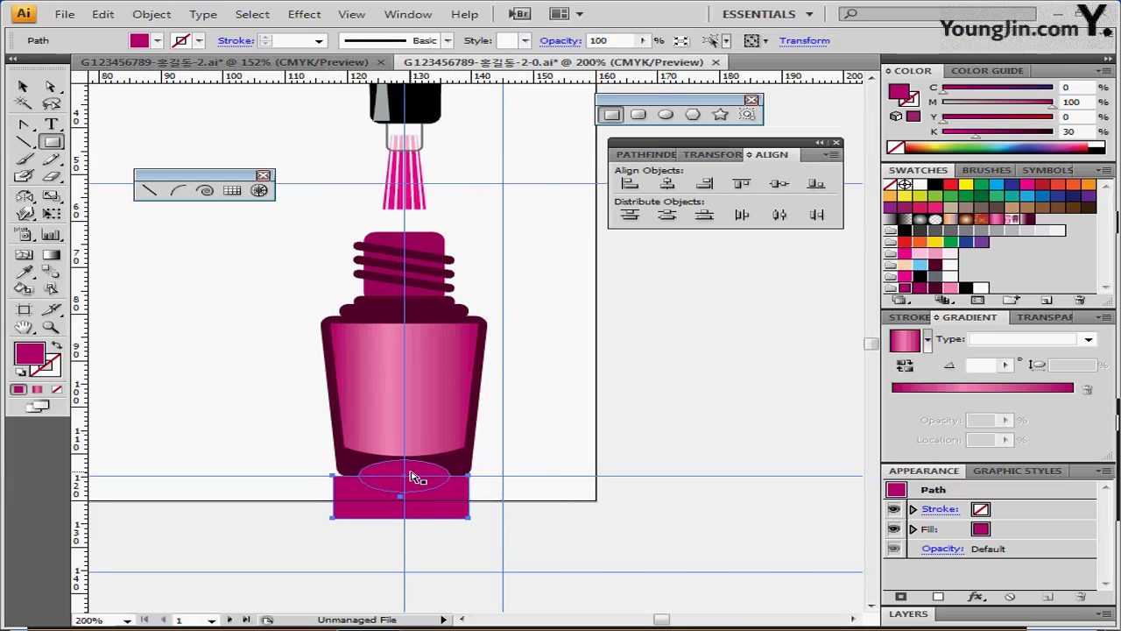
Widen the ellipse at the bottle's base and center it on the vertical guide, slightly lower over the rectangle
left_click_drag(417, 478, 415, 474)
key("v")
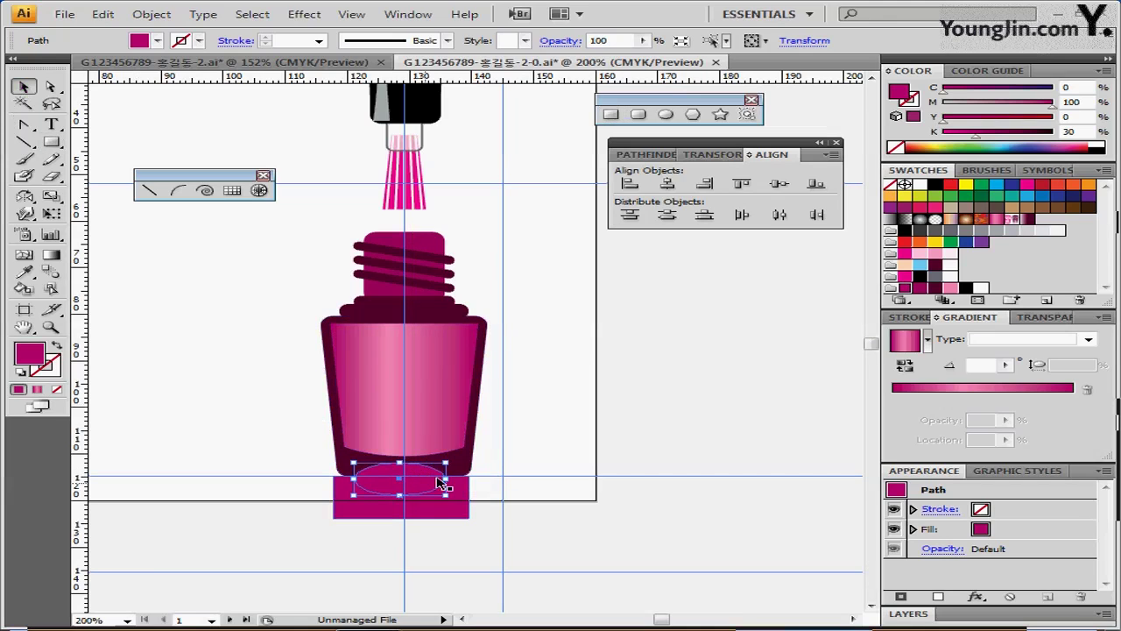
left_click_drag(446, 478, 462, 479)
key("Left")
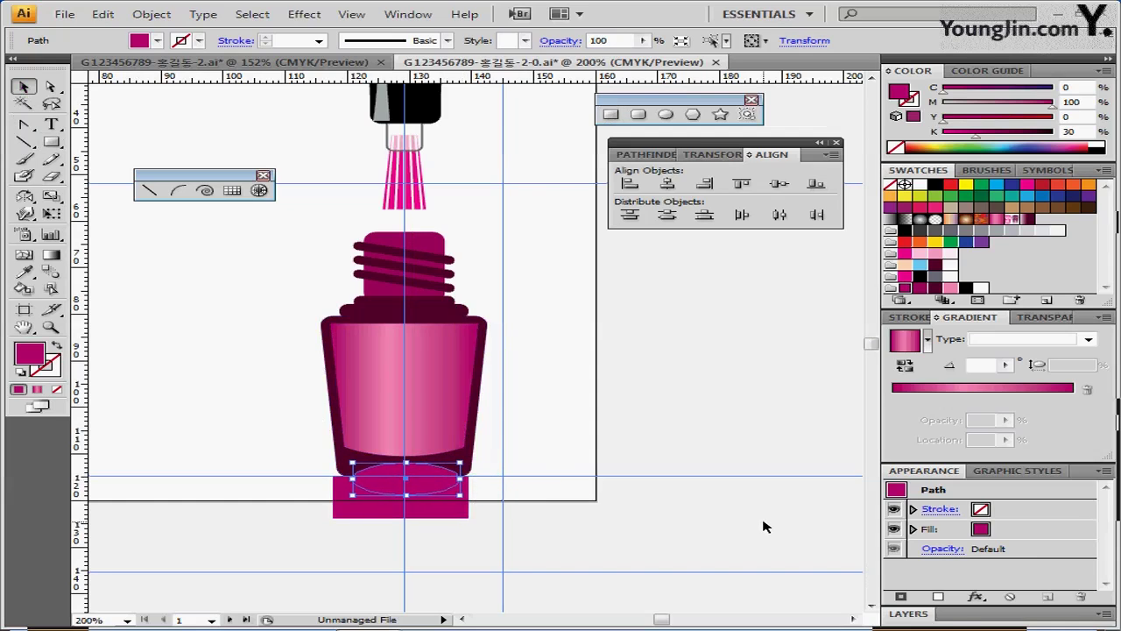
key("Left")
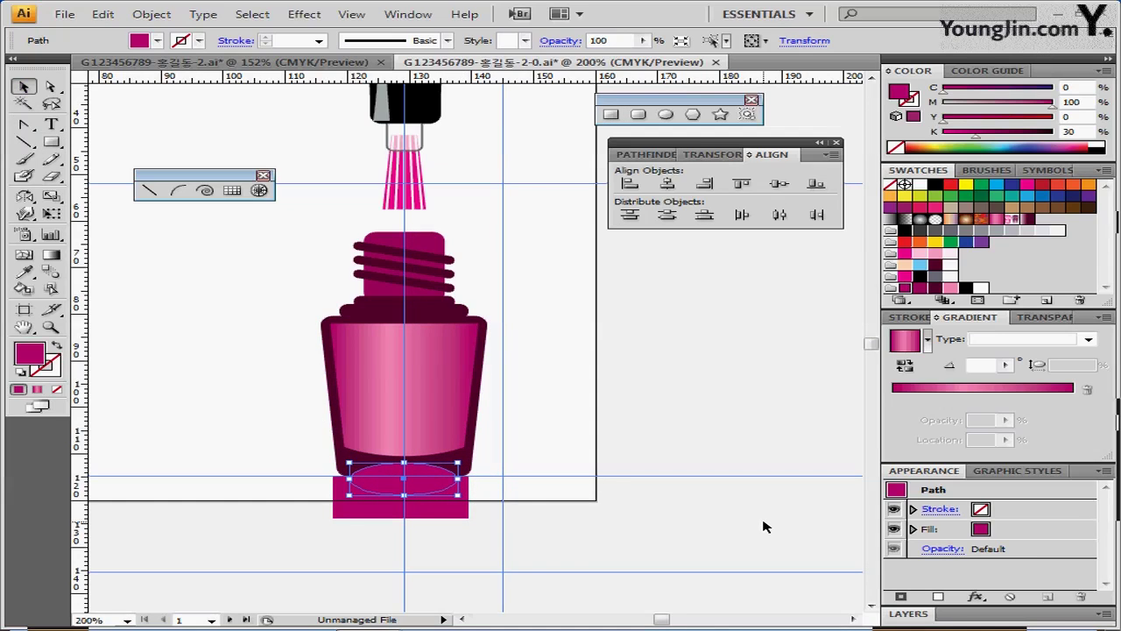
key("Down")
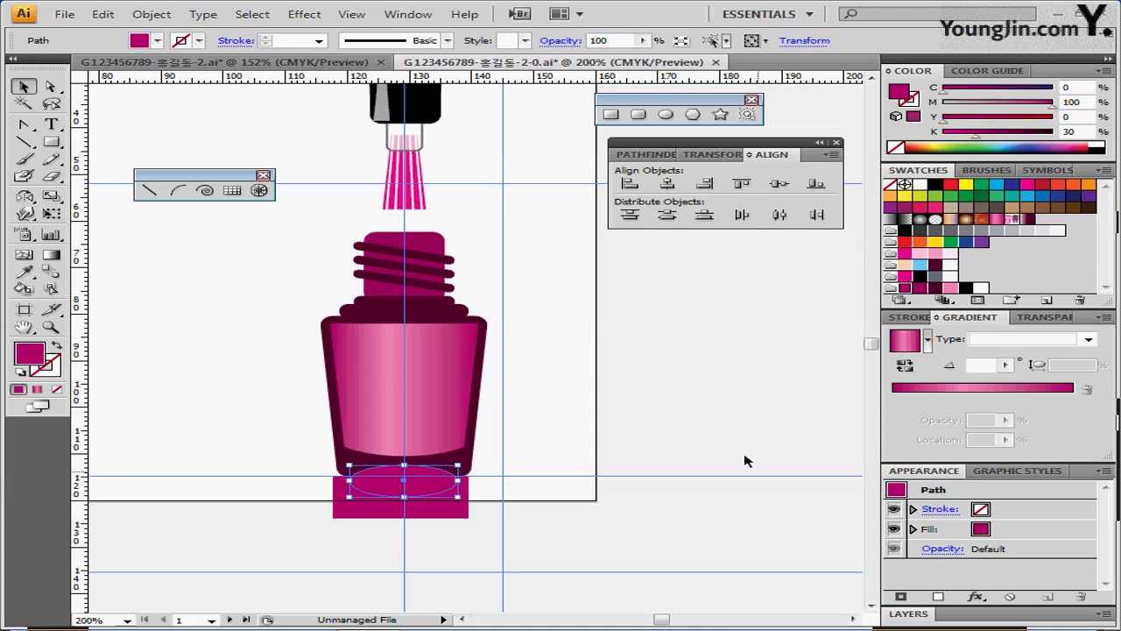
Subtract the rectangle from the ellipse with Minus Front, leaving a curved sliver at the bottle's base
left_click(368, 522)
left_click(426, 483)
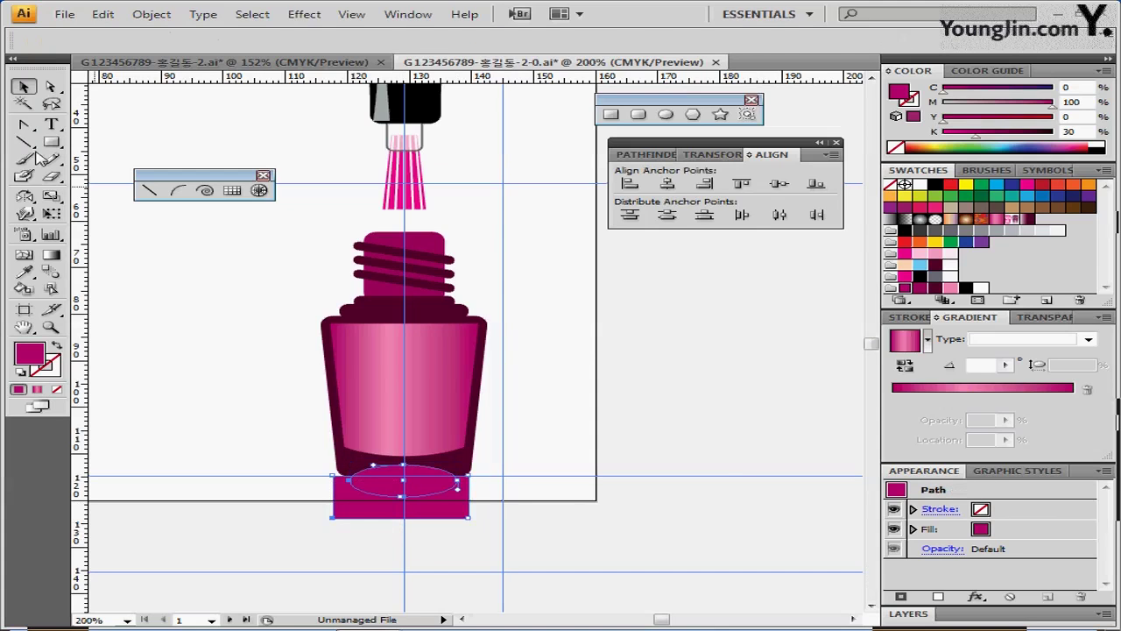
left_click(342, 541)
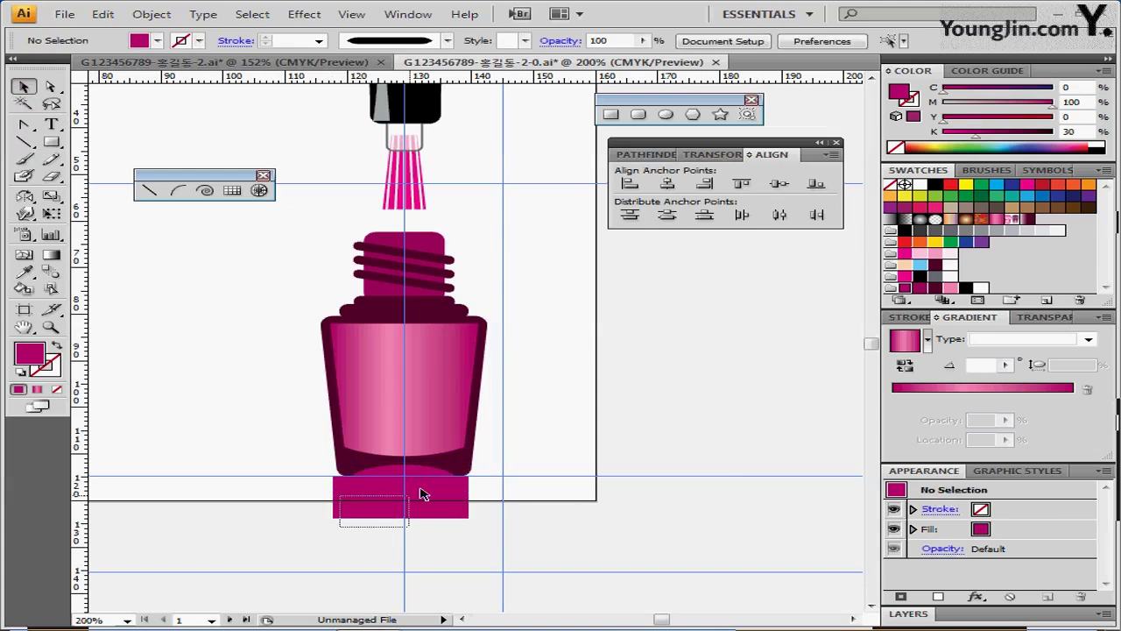
left_click(436, 474)
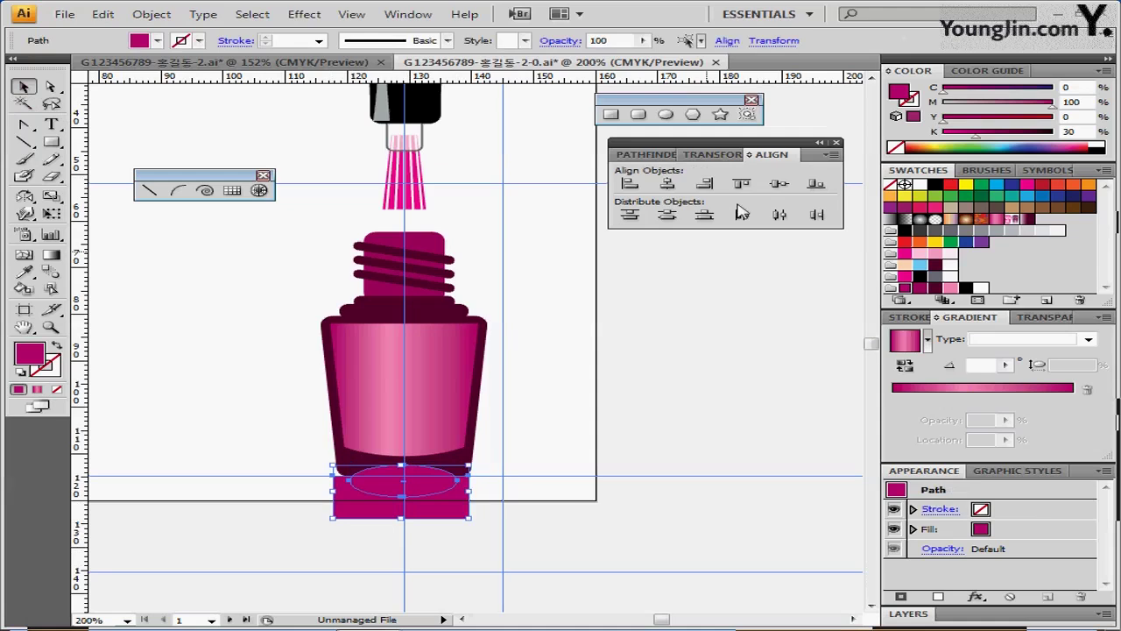
left_click(713, 154)
left_click(649, 154)
left_click(658, 191)
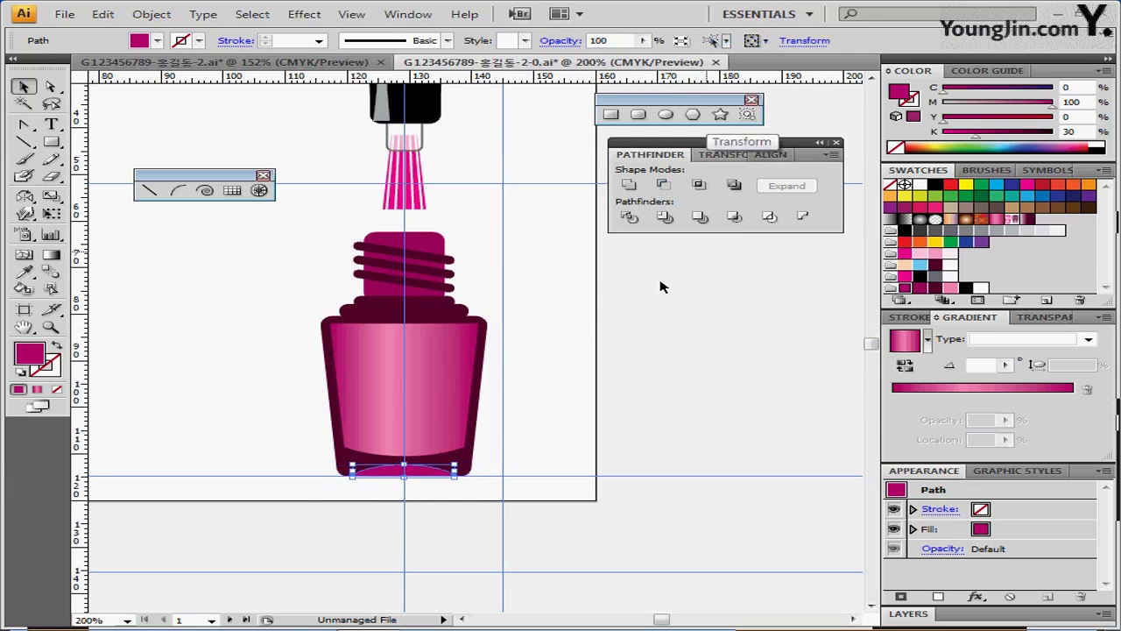
left_click(637, 391)
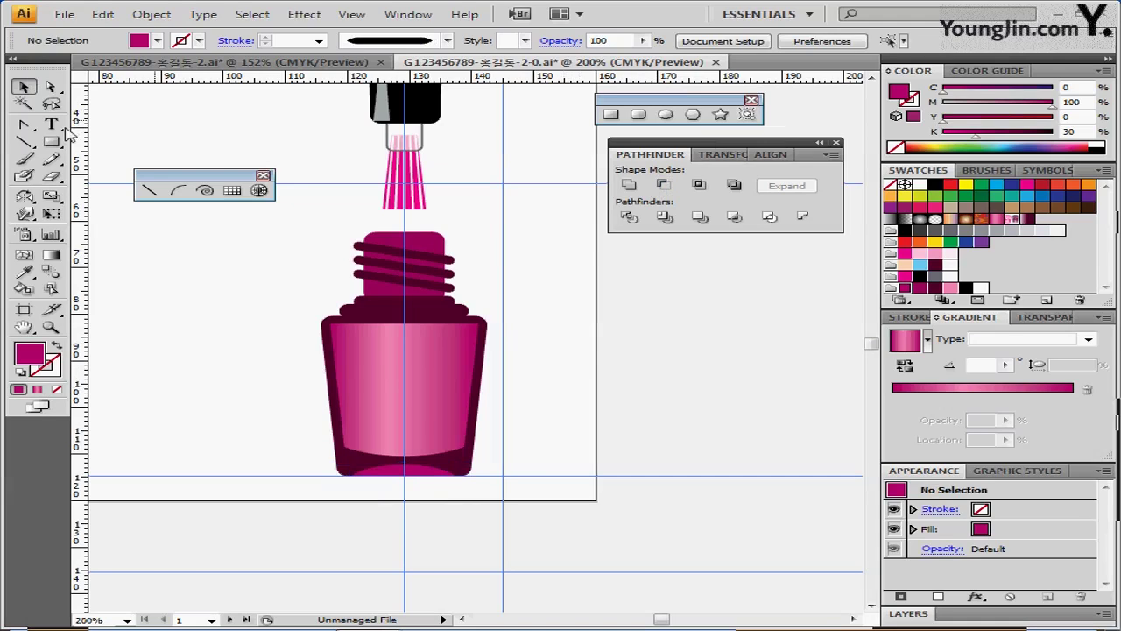
Draw a closed, inward-curving highlight shape down the bottle's left side with the Pen tool, from the shoulder to the base
left_click_drag(24, 125, 101, 132)
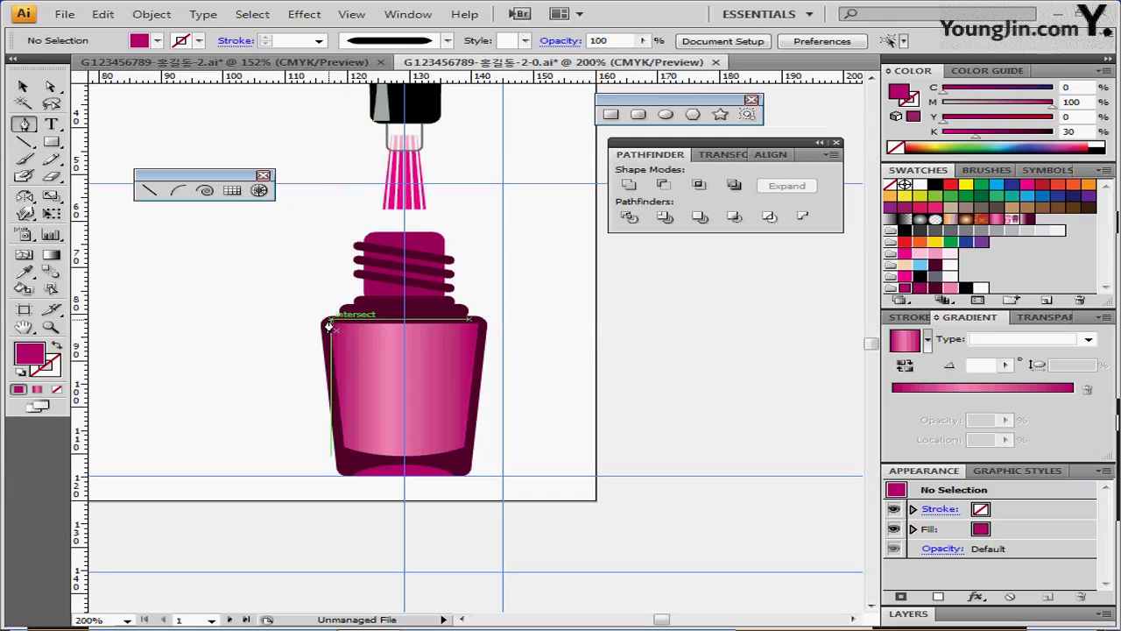
left_click_drag(328, 326, 381, 327)
mouse_move(362, 377)
left_mouse_down()
mouse_move(384, 484)
mouse_move(353, 480)
mouse_move(350, 377)
left_mouse_up()
left_click(378, 472)
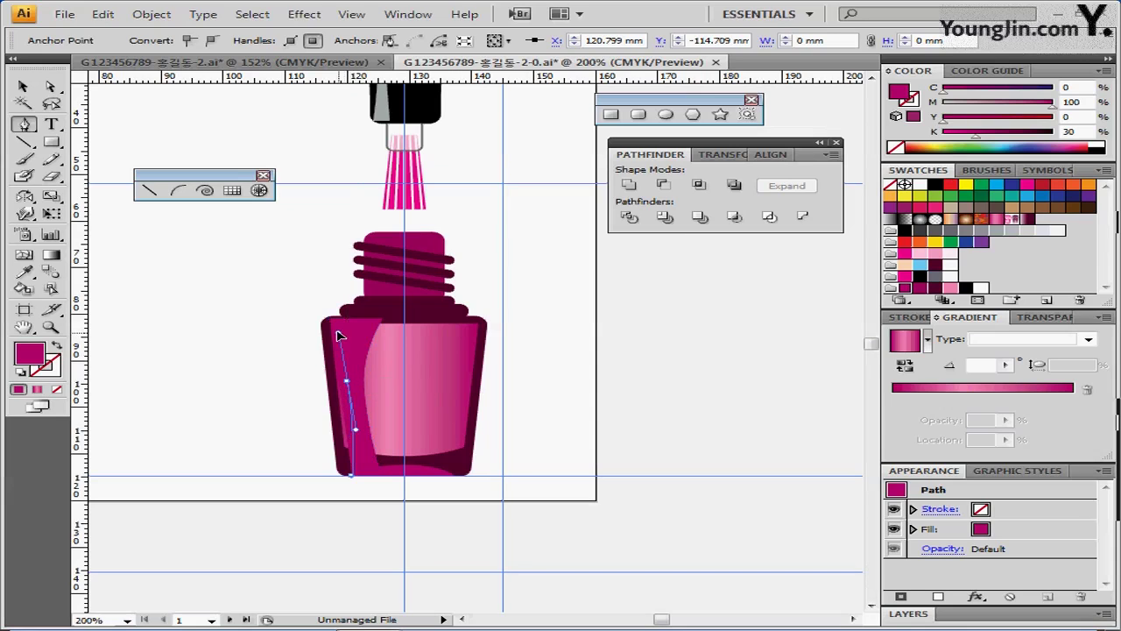
left_click_drag(333, 323, 331, 324)
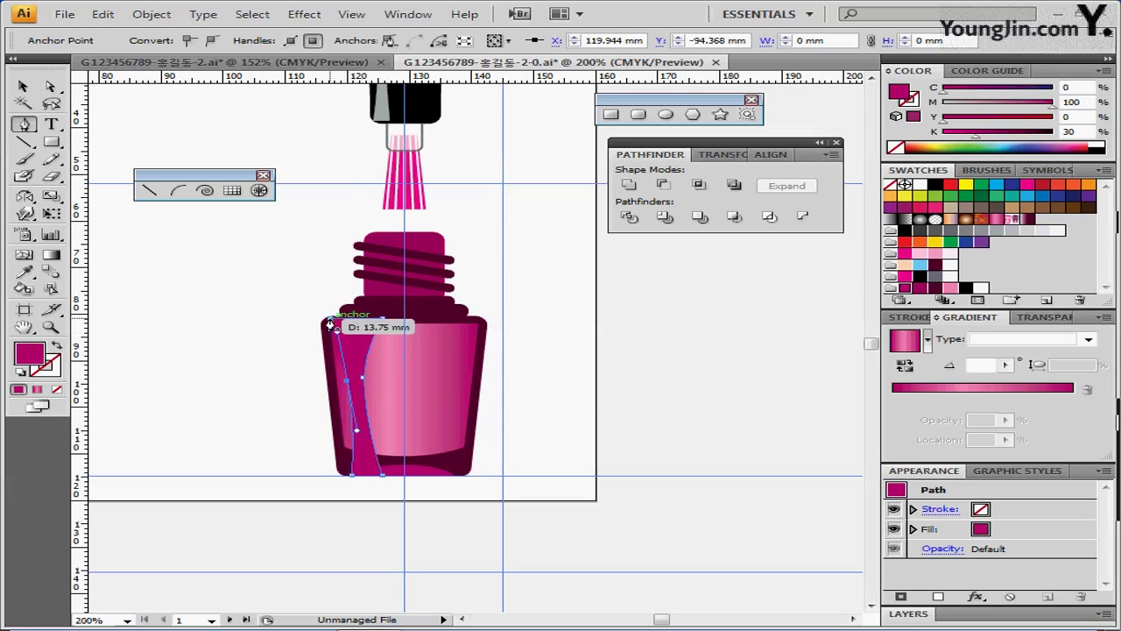
left_click_drag(330, 325, 332, 325)
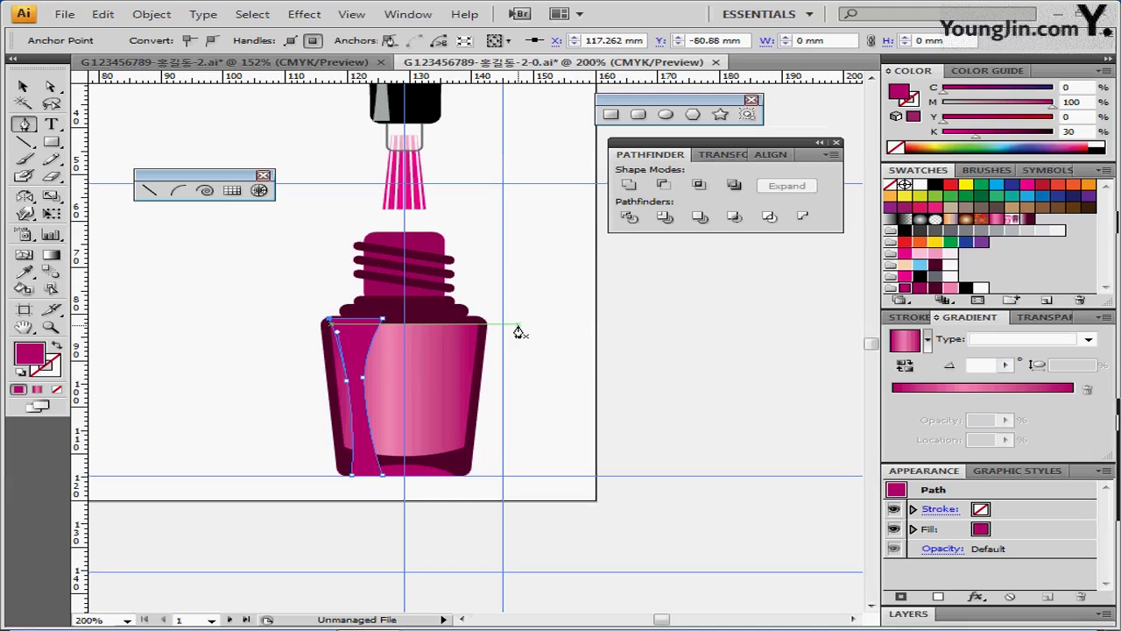
Adjust the middle anchor points on both sides of the highlight shape, shifting the right one slightly left to widen the curve
left_click(51, 85)
key("ctrl+shift+a")
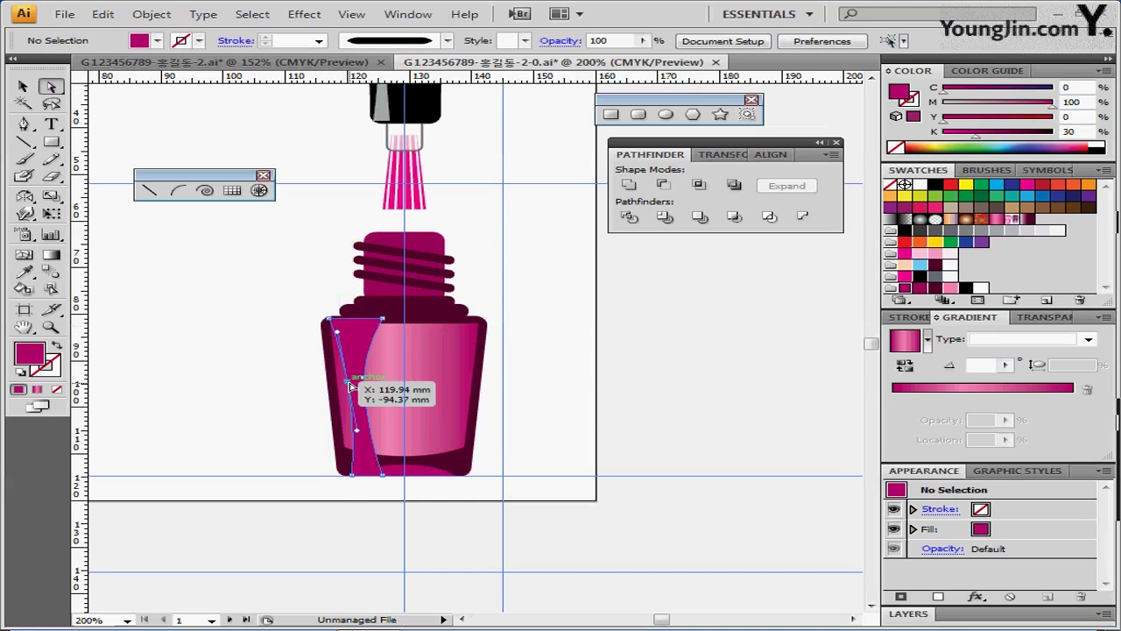
left_click(350, 386)
left_click_drag(364, 386, 362, 394)
key("ctrl+shift+a")
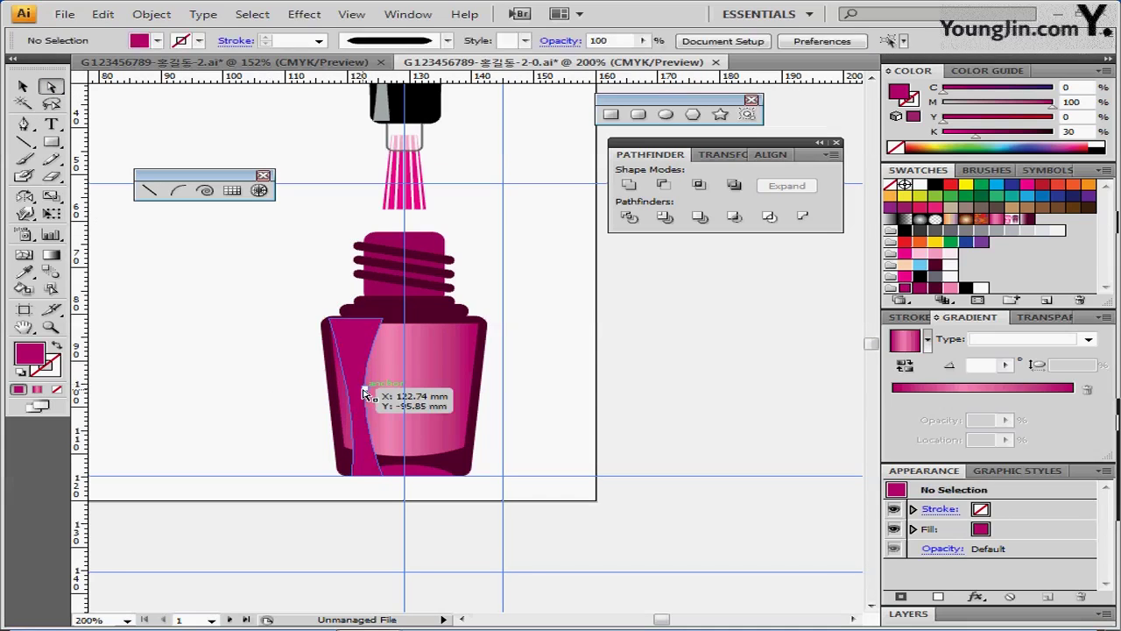
left_click(365, 394)
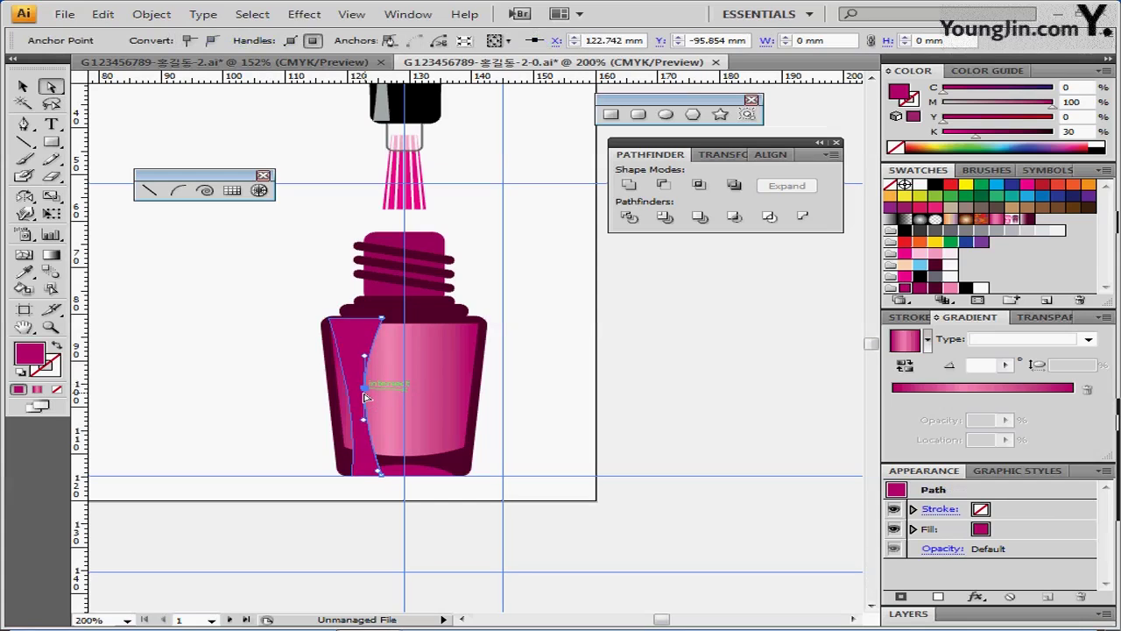
left_click_drag(366, 397, 362, 395)
left_click(425, 388)
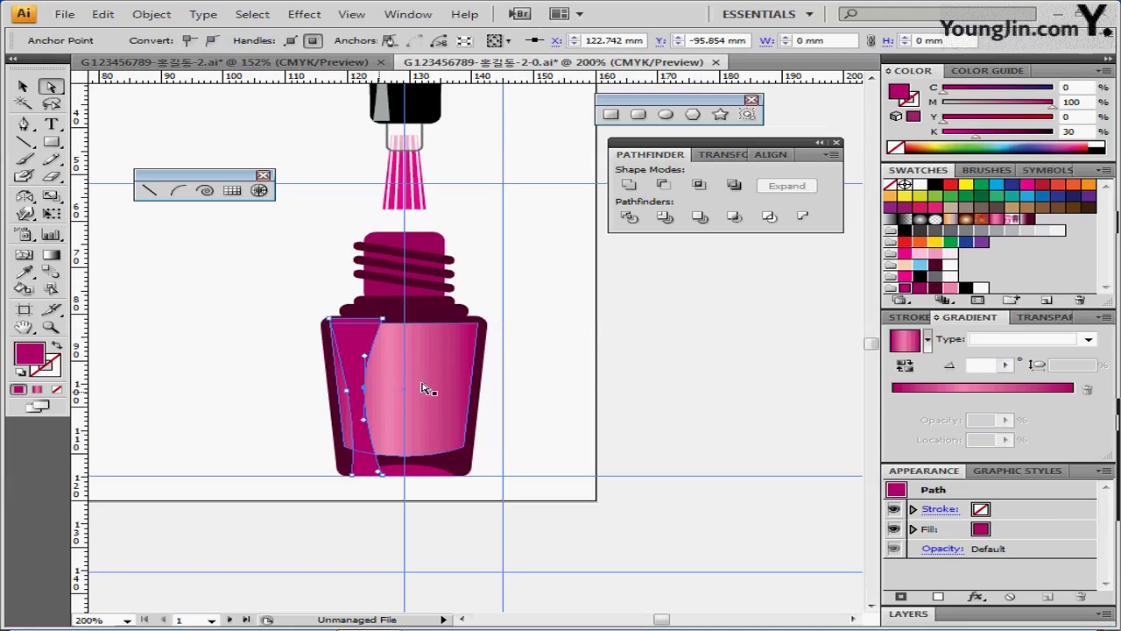
left_click(324, 454)
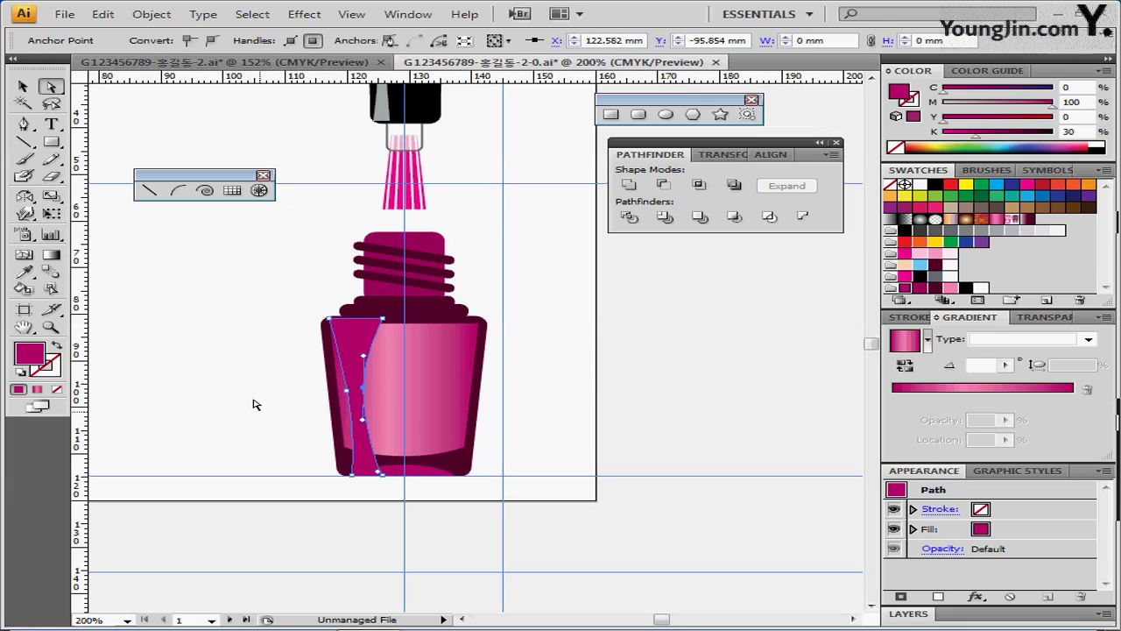
key("Left")
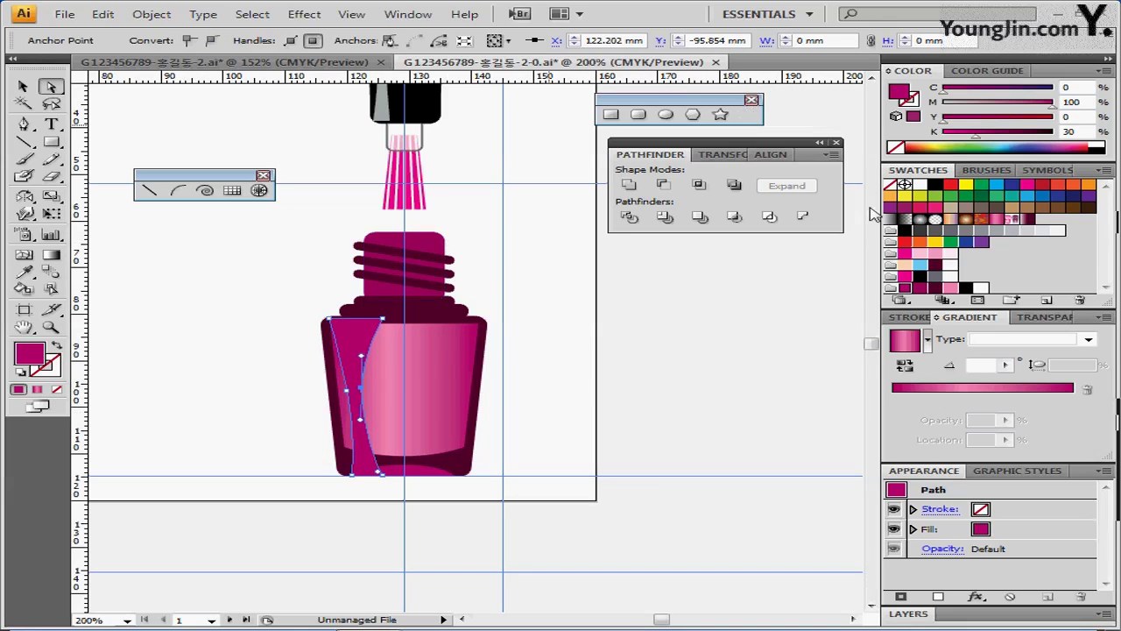
Fill the bottle's highlight shape with white and set its opacity to 60%
left_click(920, 185)
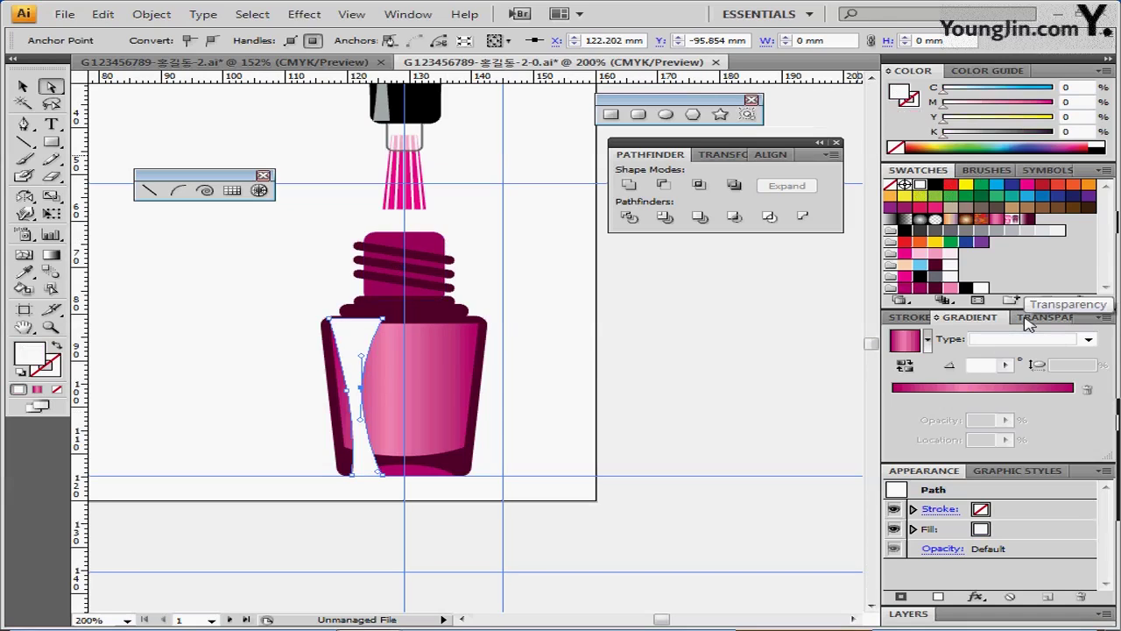
left_click(1025, 319)
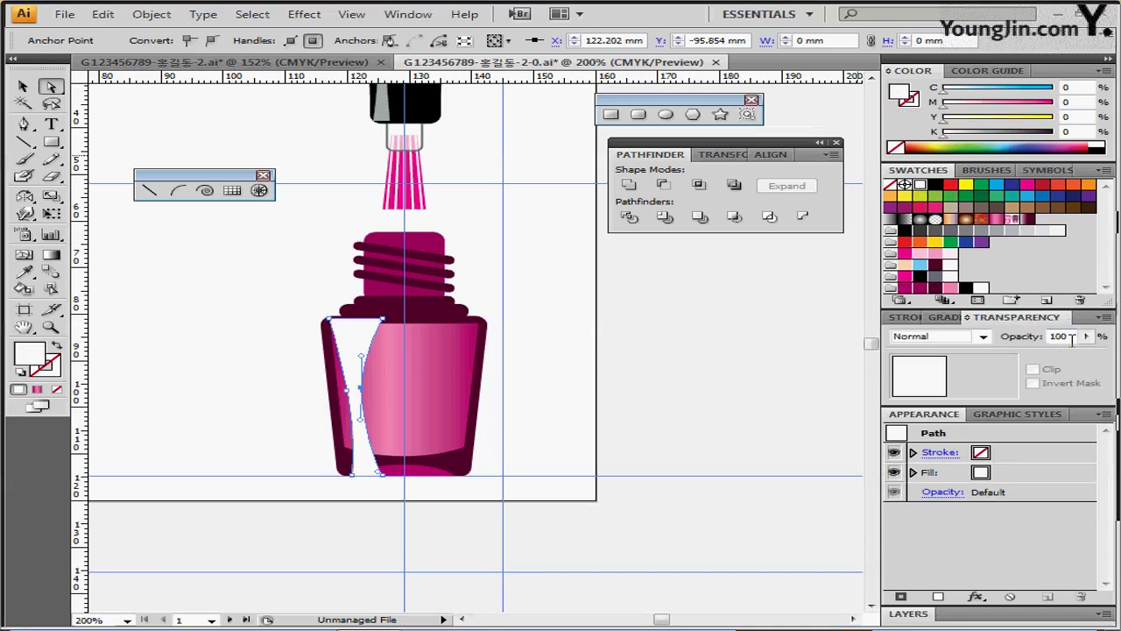
type("60")
key("Return")
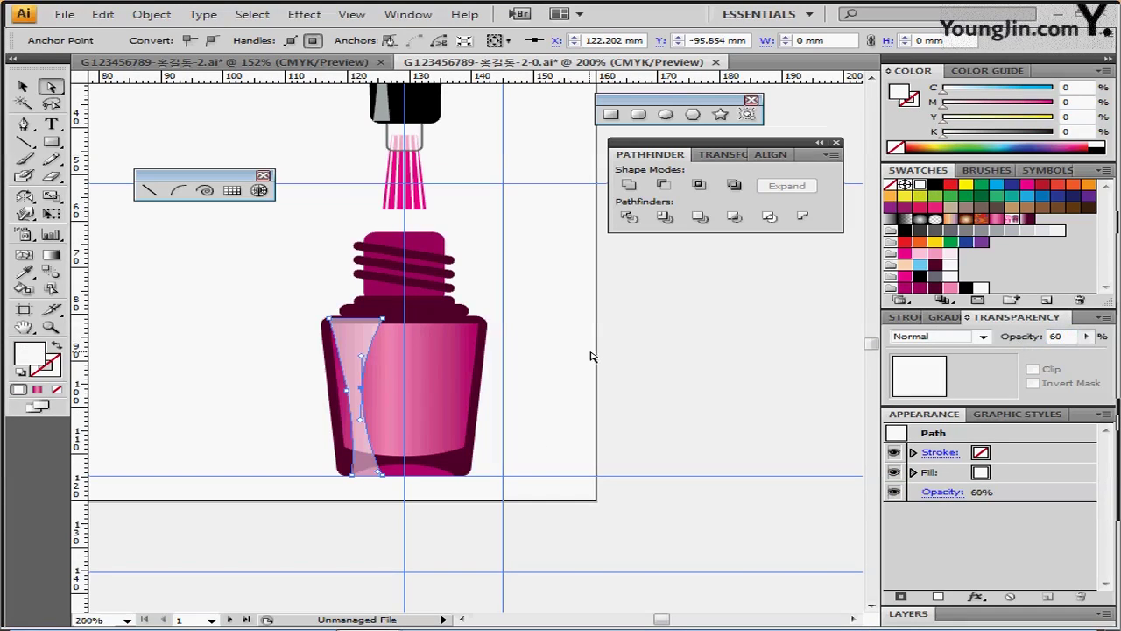
left_click(383, 353)
left_click(348, 325)
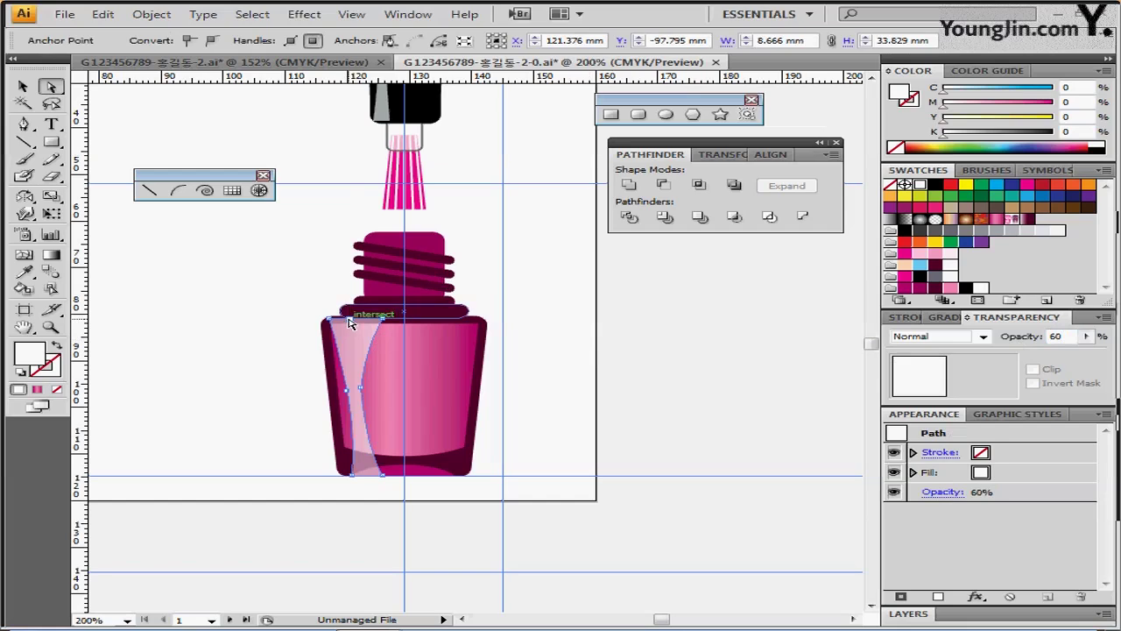
left_click(282, 277)
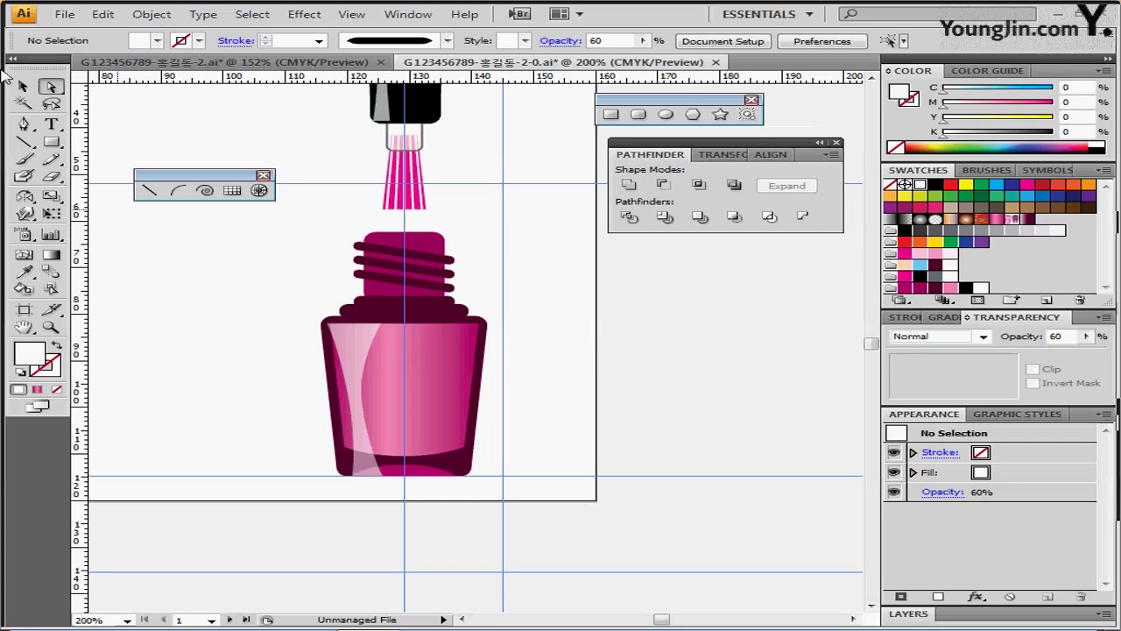
Draw a circle centered on the vertical guide in the upper bottle body, filled black at 100% opacity
left_click(666, 115)
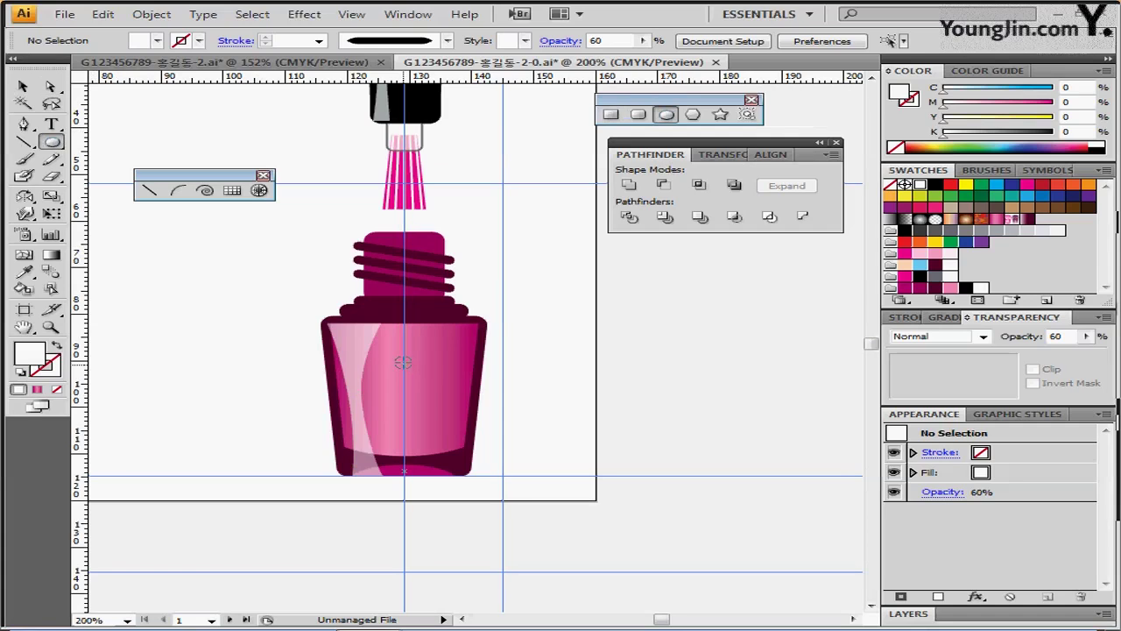
left_click_drag(402, 361, 445, 384)
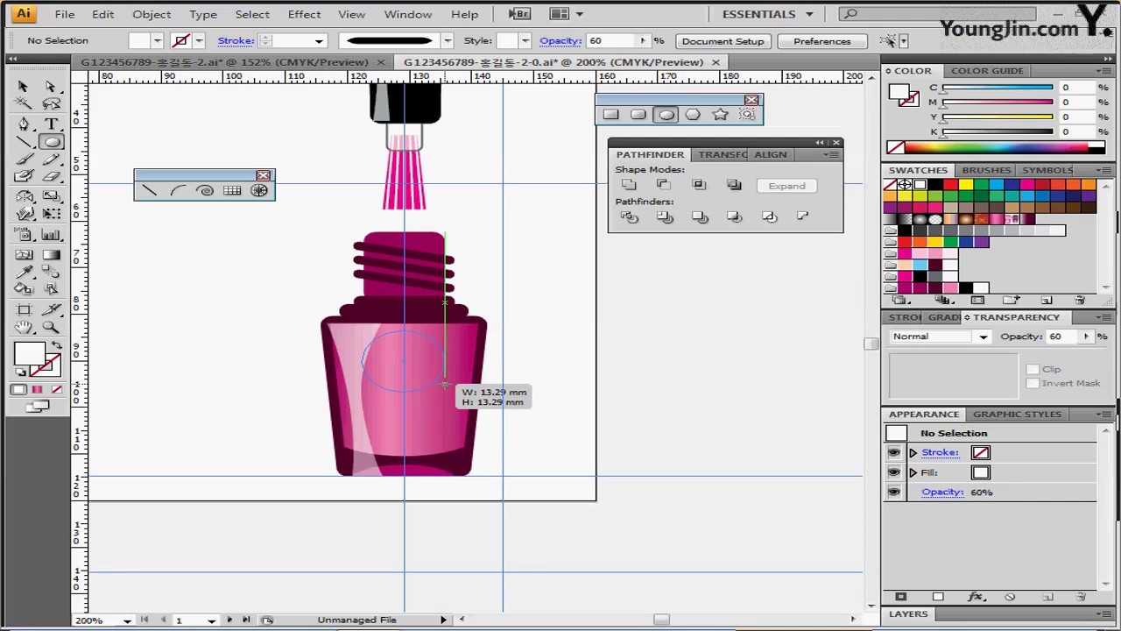
left_click_drag(445, 384, 441, 385)
left_click(936, 184)
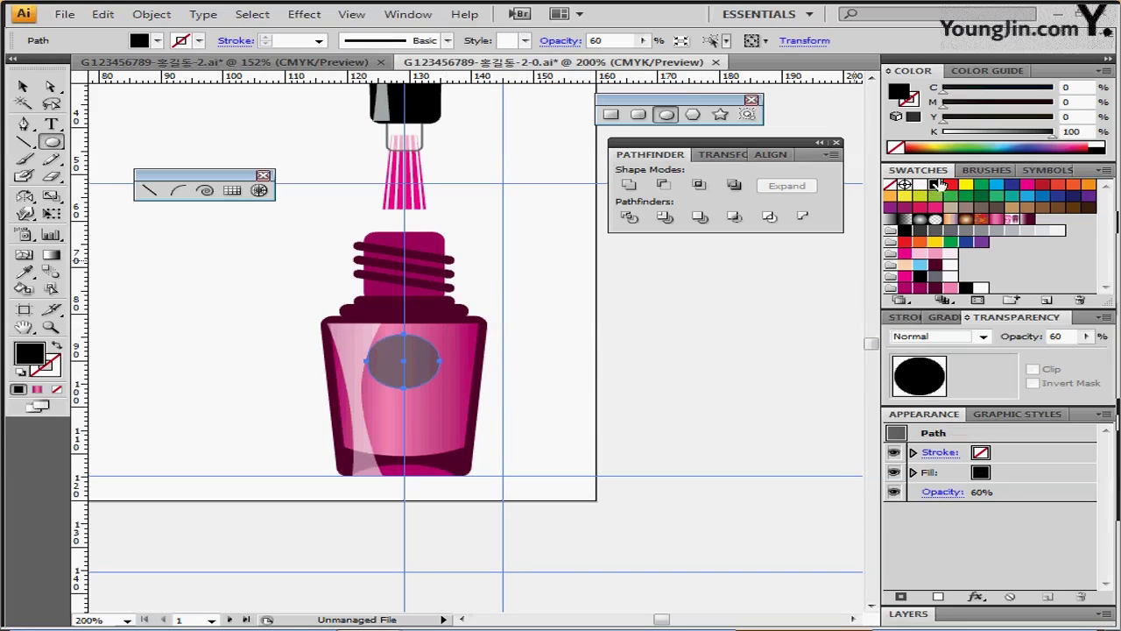
left_click(1087, 336)
left_click_drag(1077, 355, 1109, 359)
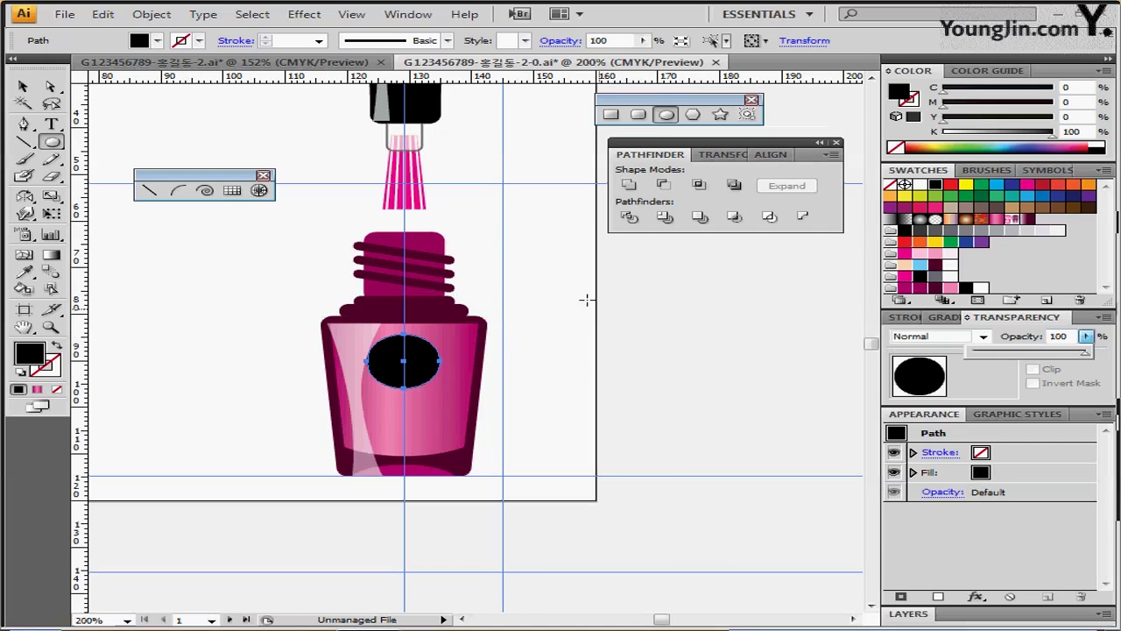
left_click(569, 278, "ctrl")
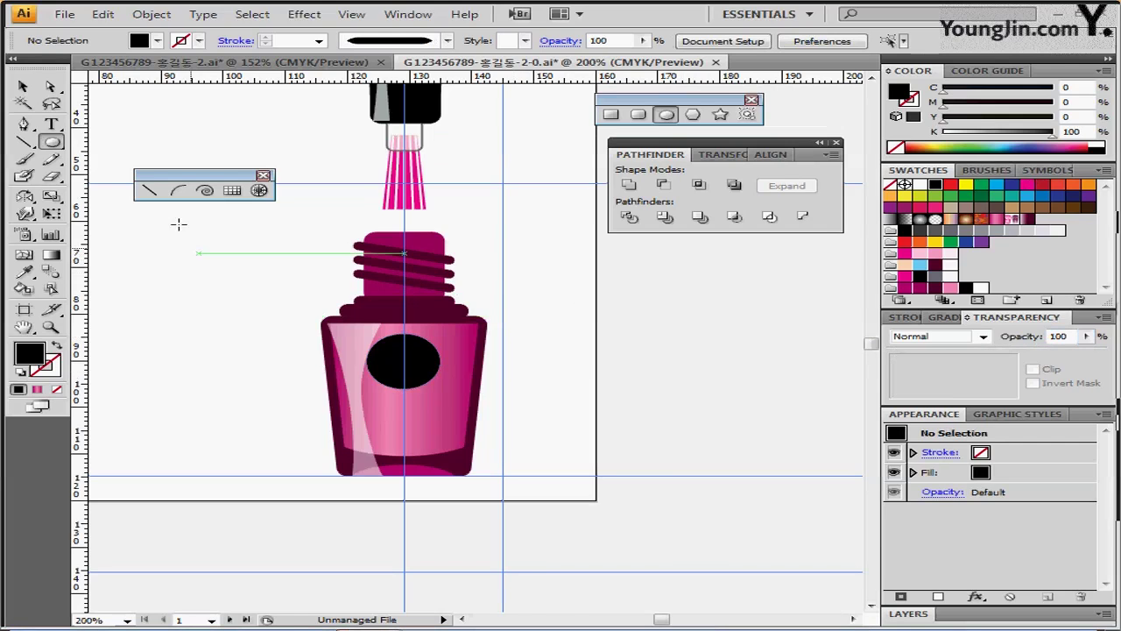
Move the floating line tools clear of the pink nail and activate the Group Selection tool
left_click_drag(103, 130, 434, 265)
left_click_drag(229, 175, 213, 340)
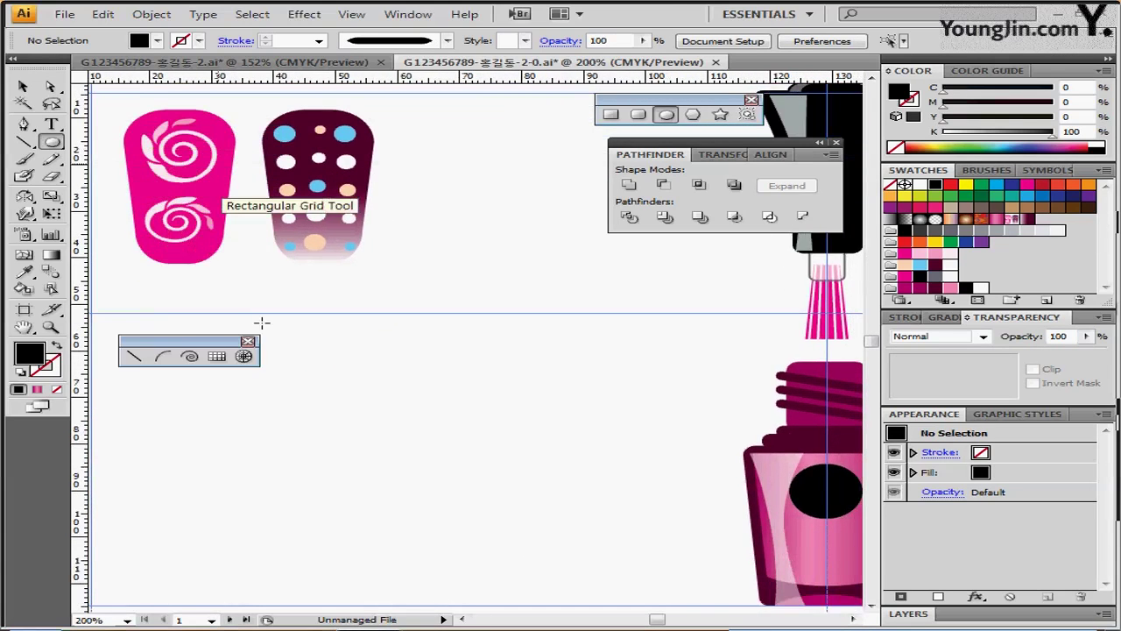
left_click(52, 87)
left_click_drag(53, 86, 88, 107)
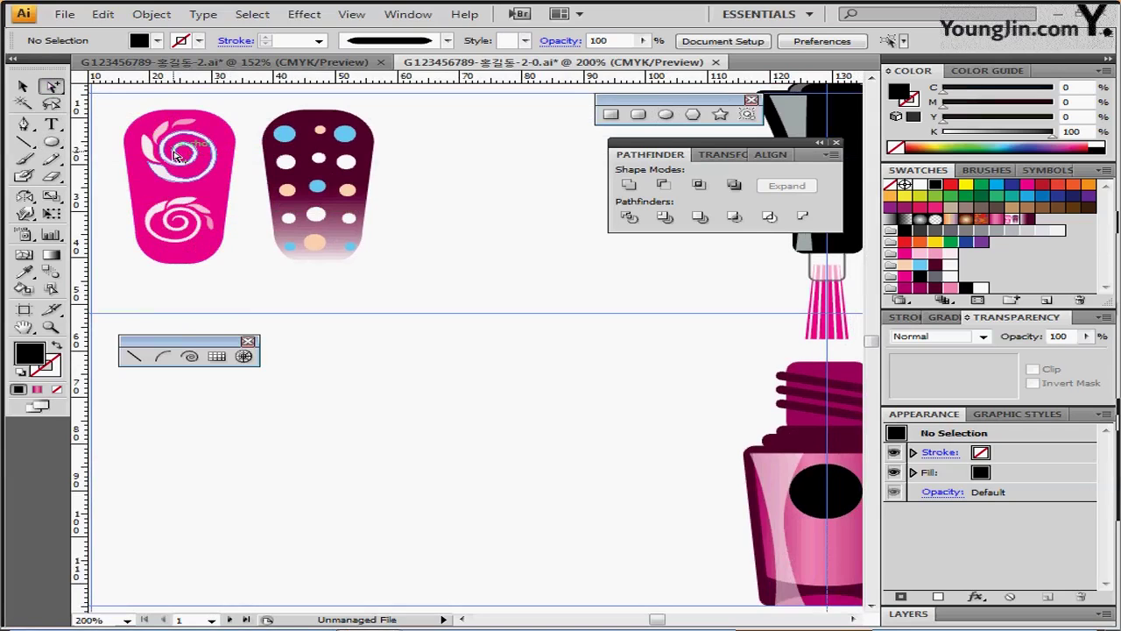
left_click(180, 158)
left_click(151, 134)
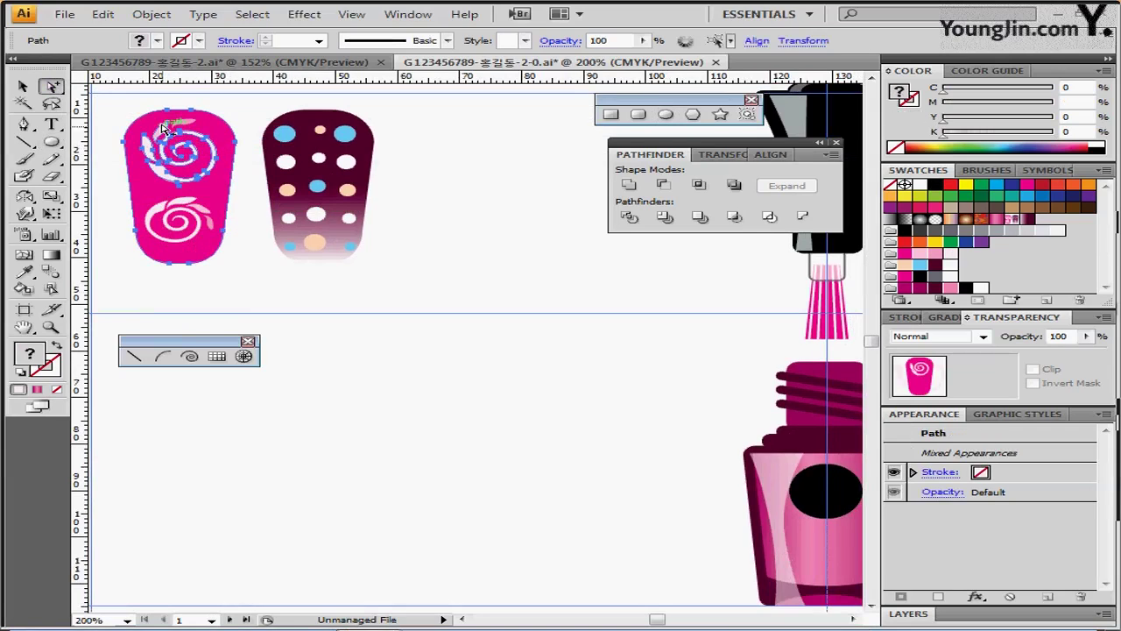
left_click(158, 100)
left_click(161, 151)
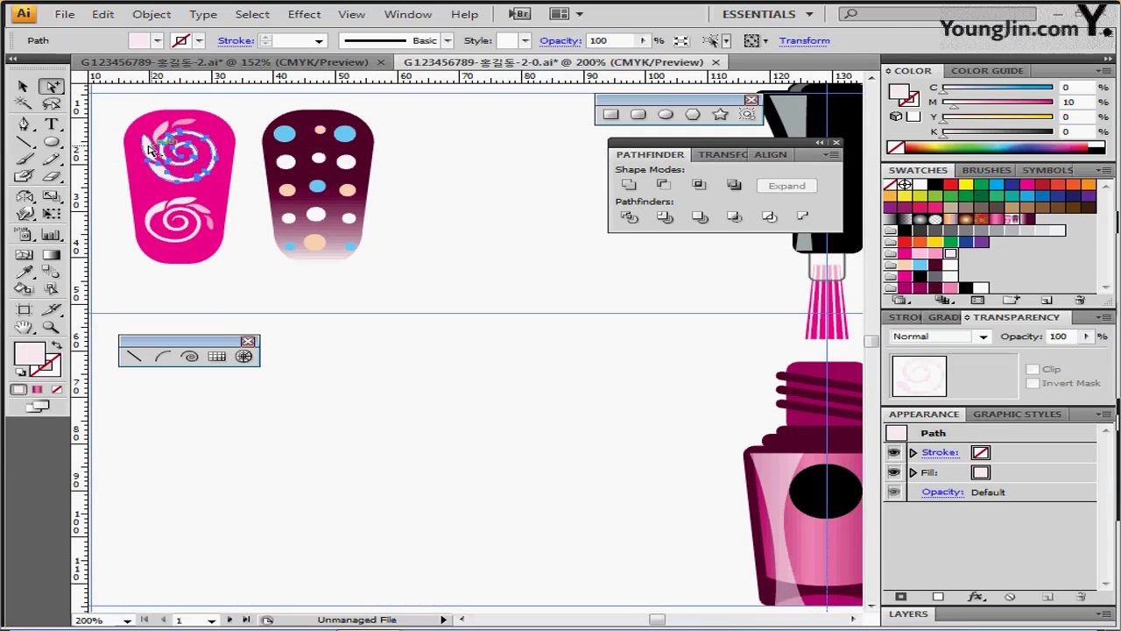
left_click(108, 110)
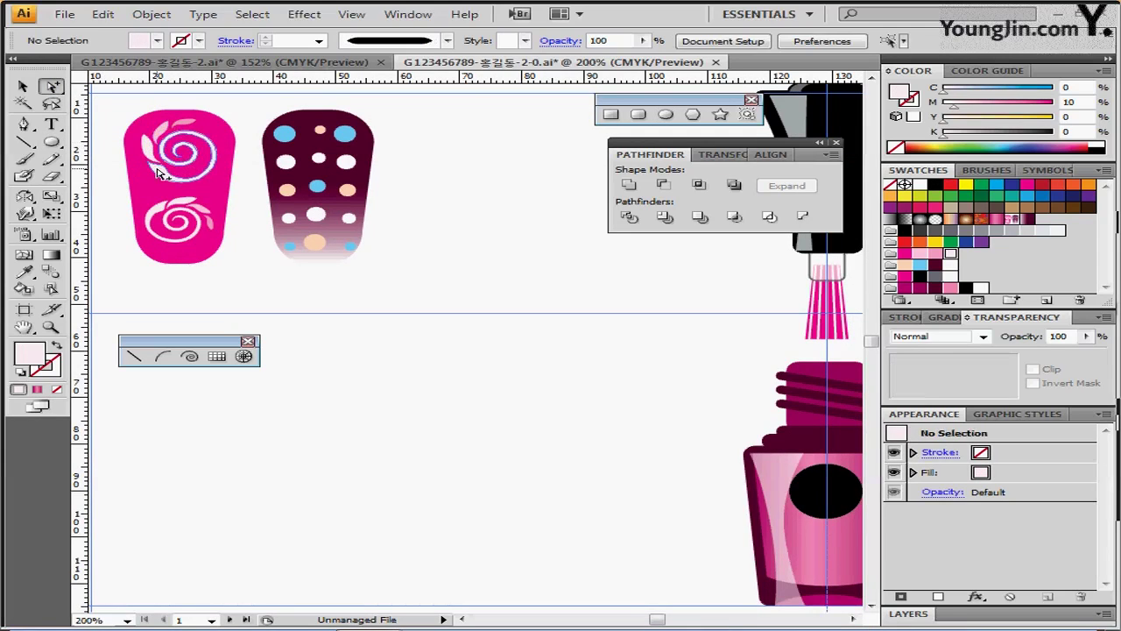
Copy the upper spiral ornament with its leaves from the pink nail and place the copy over the bottle's black label
left_click(158, 172)
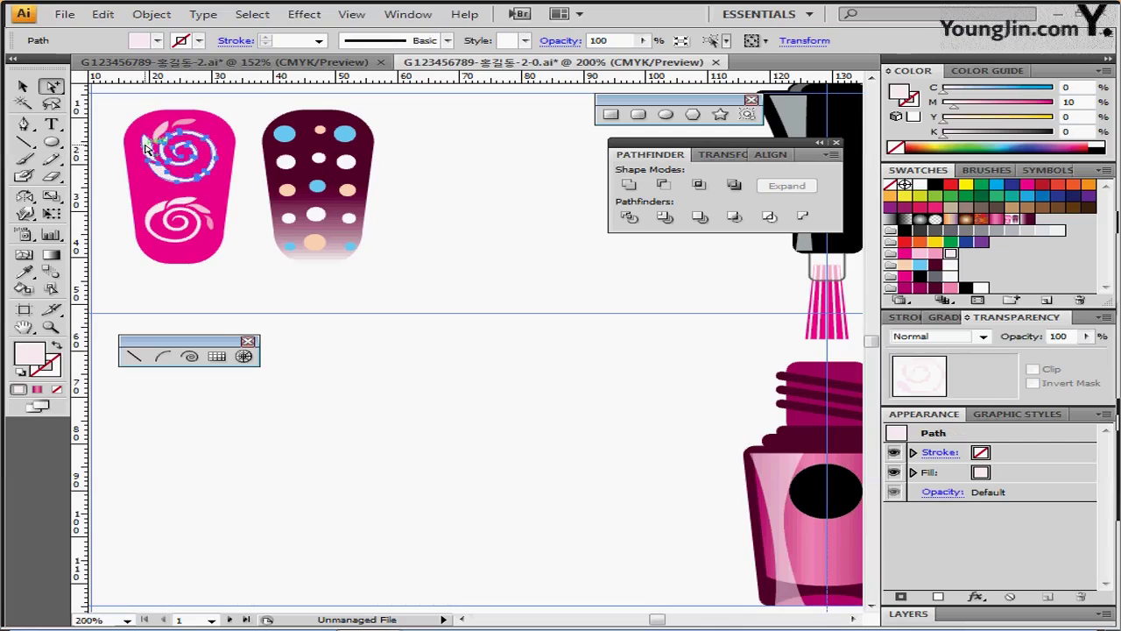
left_click(184, 123, "shift")
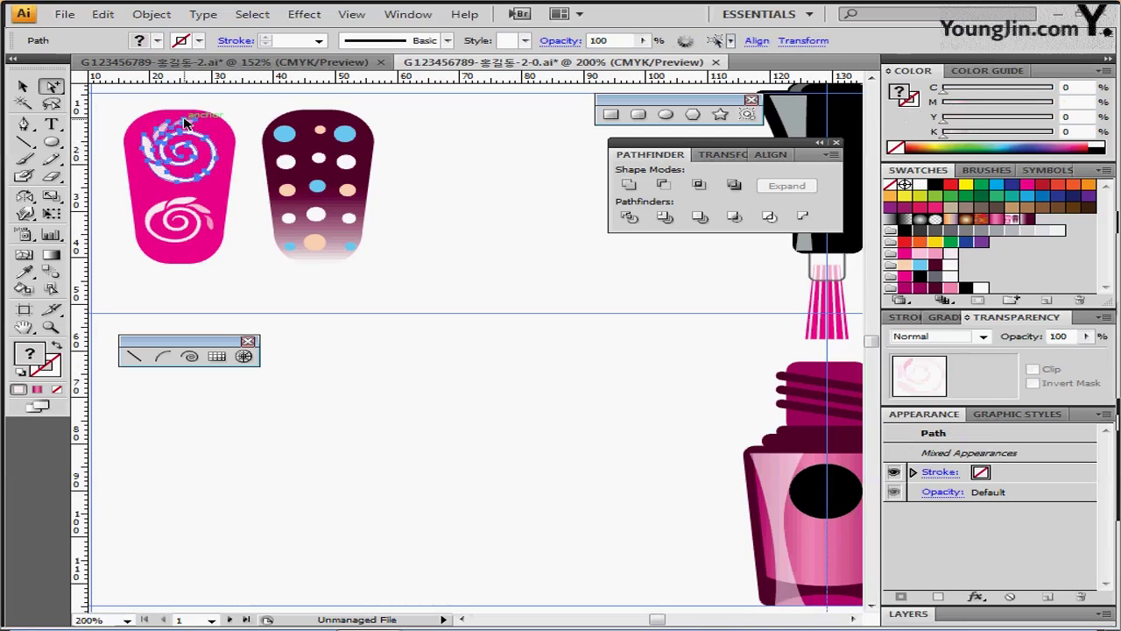
left_click(357, 149, "shift")
left_click_drag(489, 327, 338, 325)
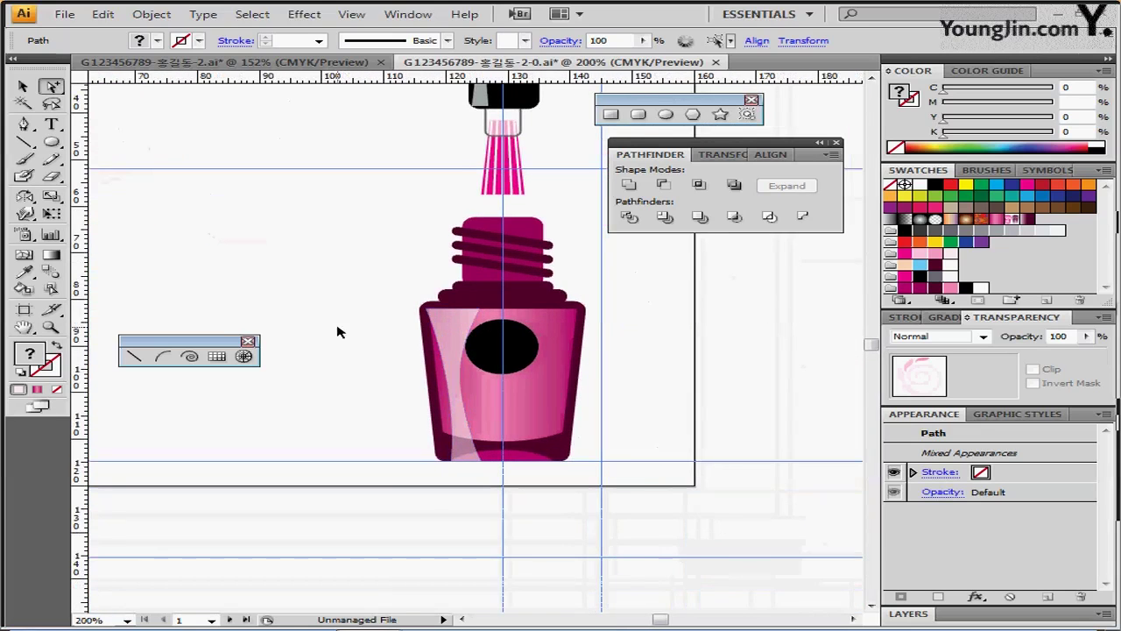
key("ctrl+v")
left_click_drag(480, 360, 499, 364)
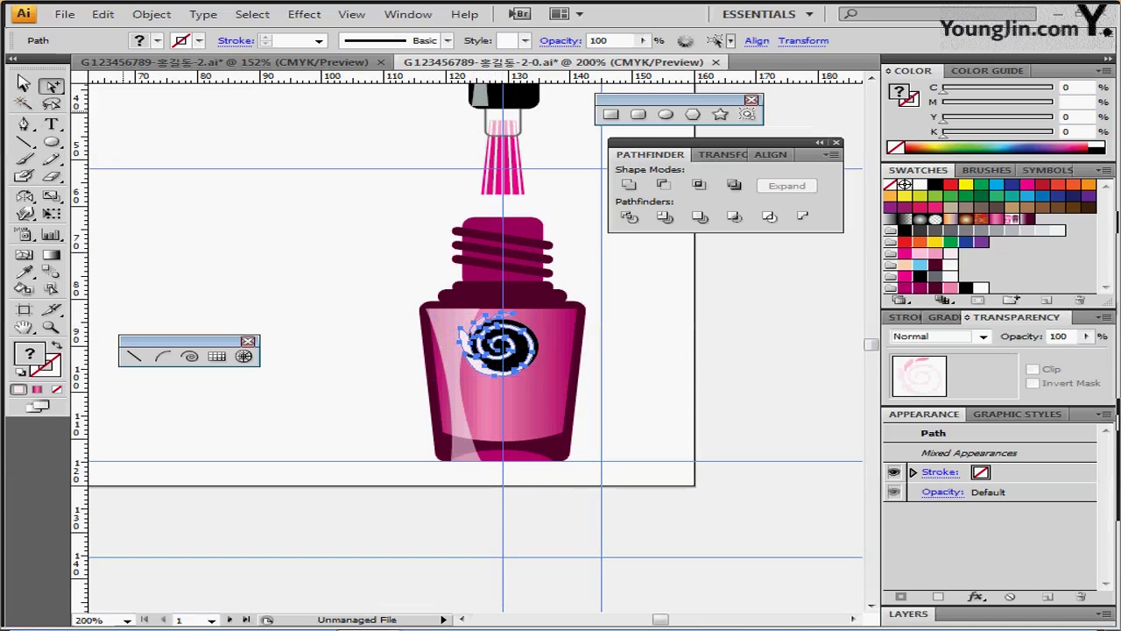
Scale the pasted spiral ornament down to fit inside the black label and fill it with white
left_click(24, 85)
left_click_drag(456, 378, 506, 358)
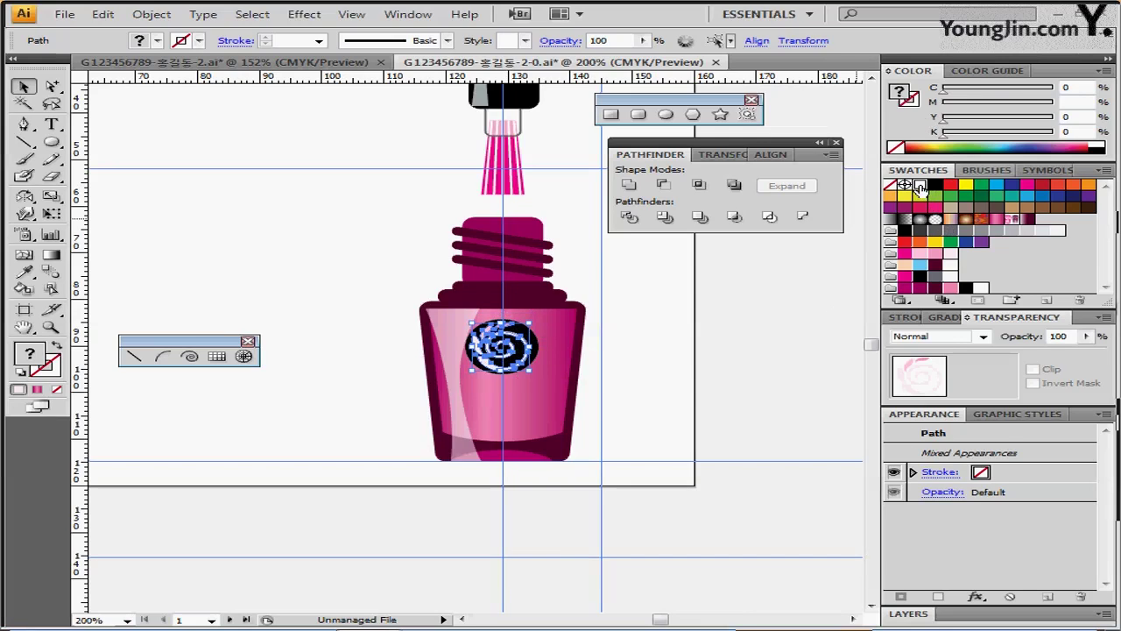
left_click(920, 185)
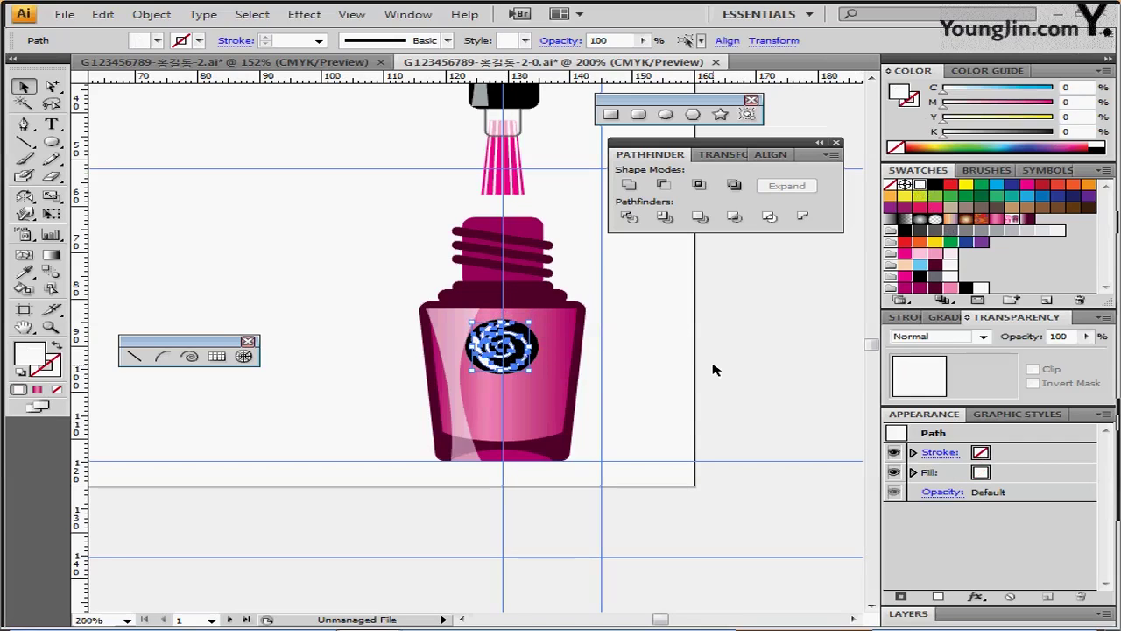
left_click(660, 385)
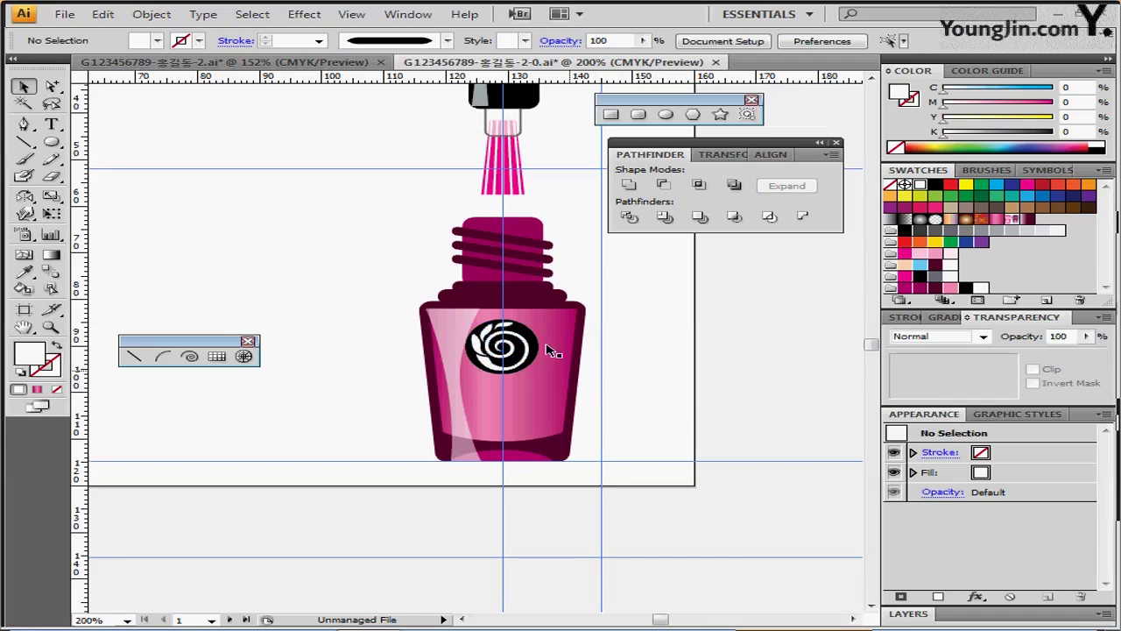
Start a point text on the bottle body below the black label, using Arial Regular with a white fill
left_click(53, 125)
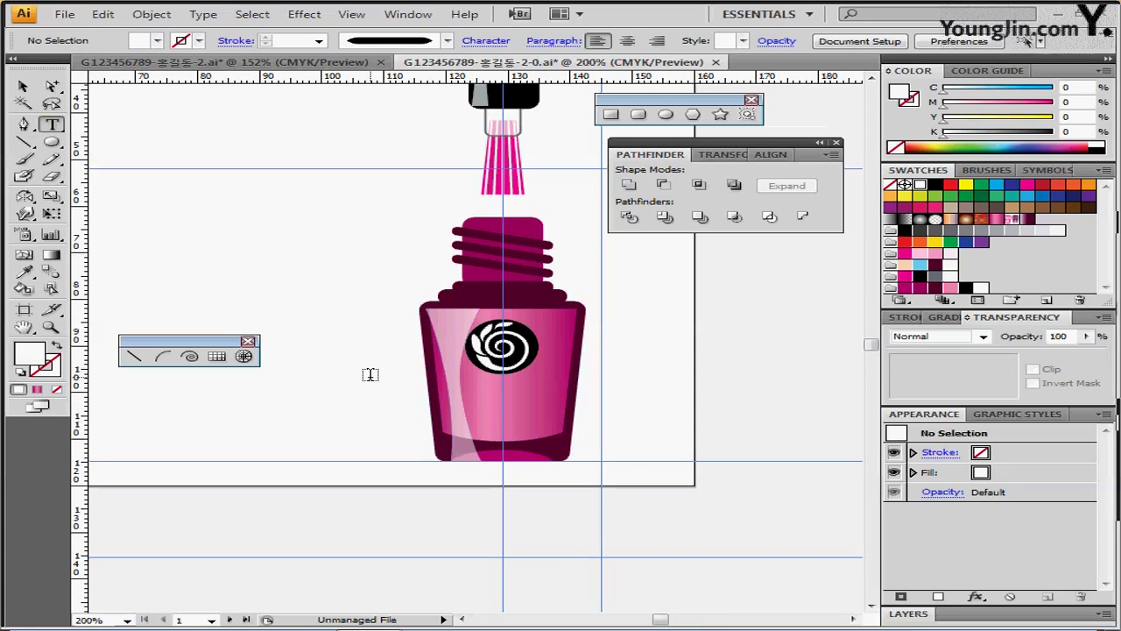
left_click(483, 401)
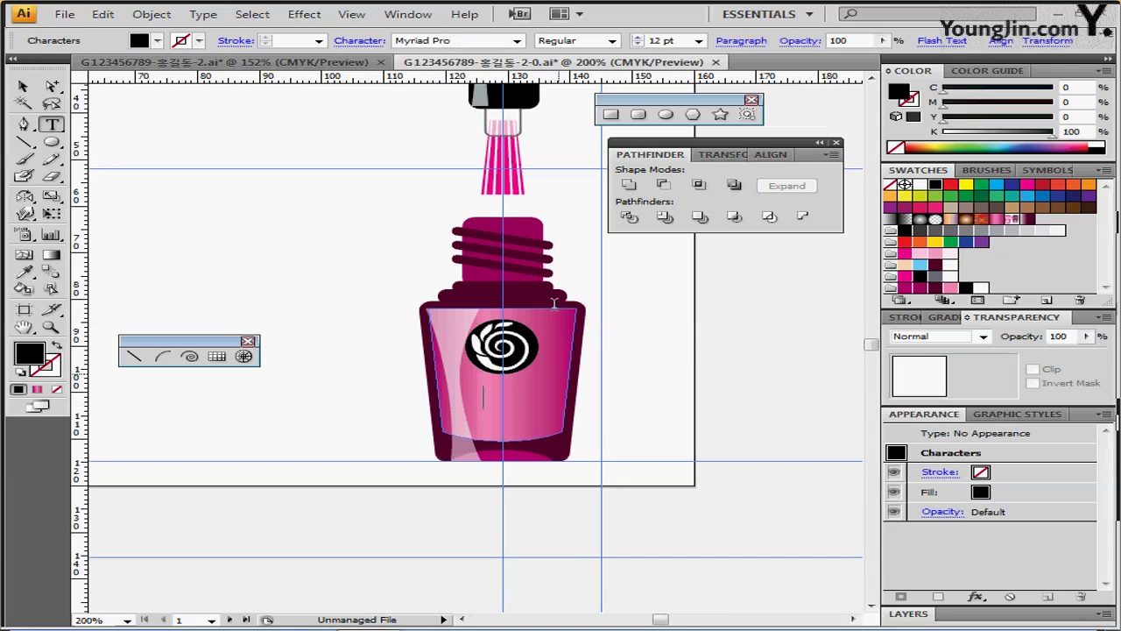
left_click(421, 42)
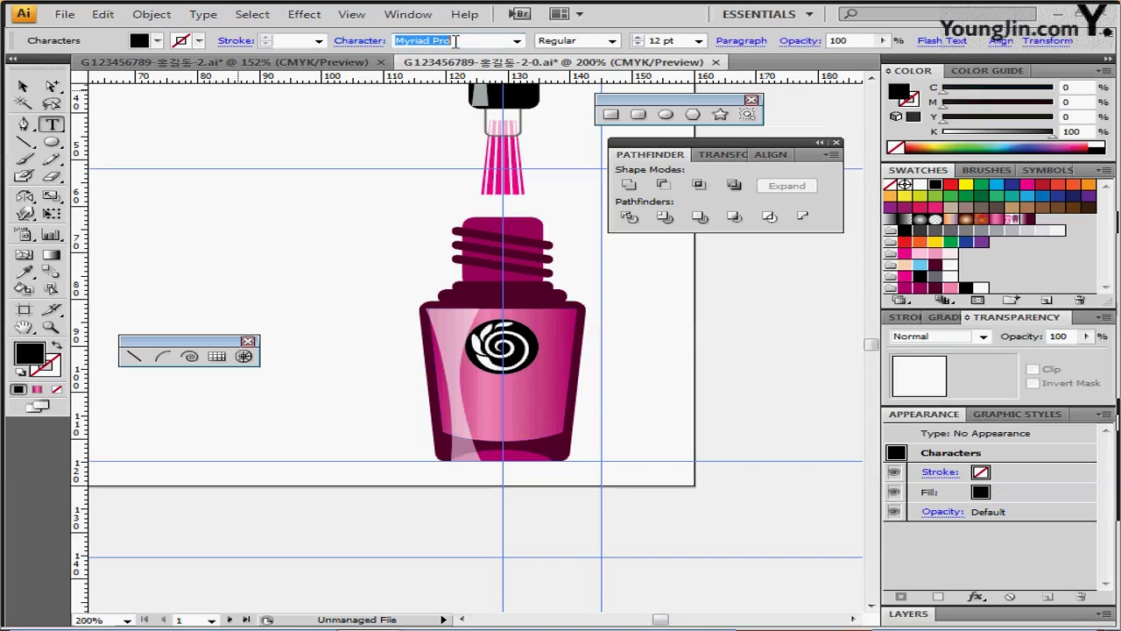
key("BackSpace")
type("A")
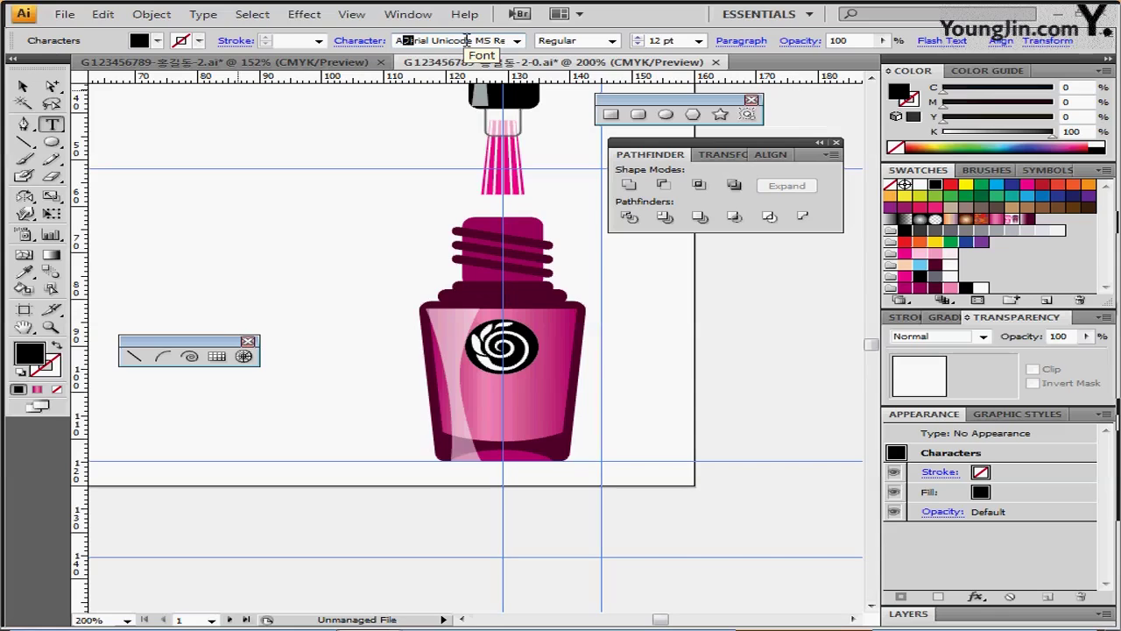
key("Return")
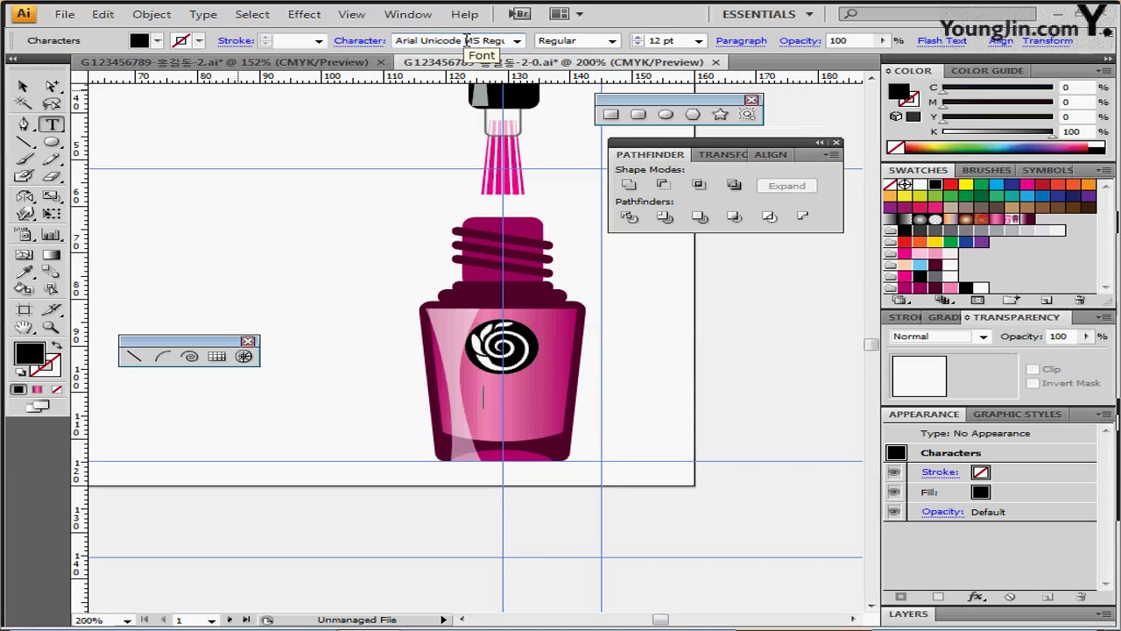
left_click(416, 40)
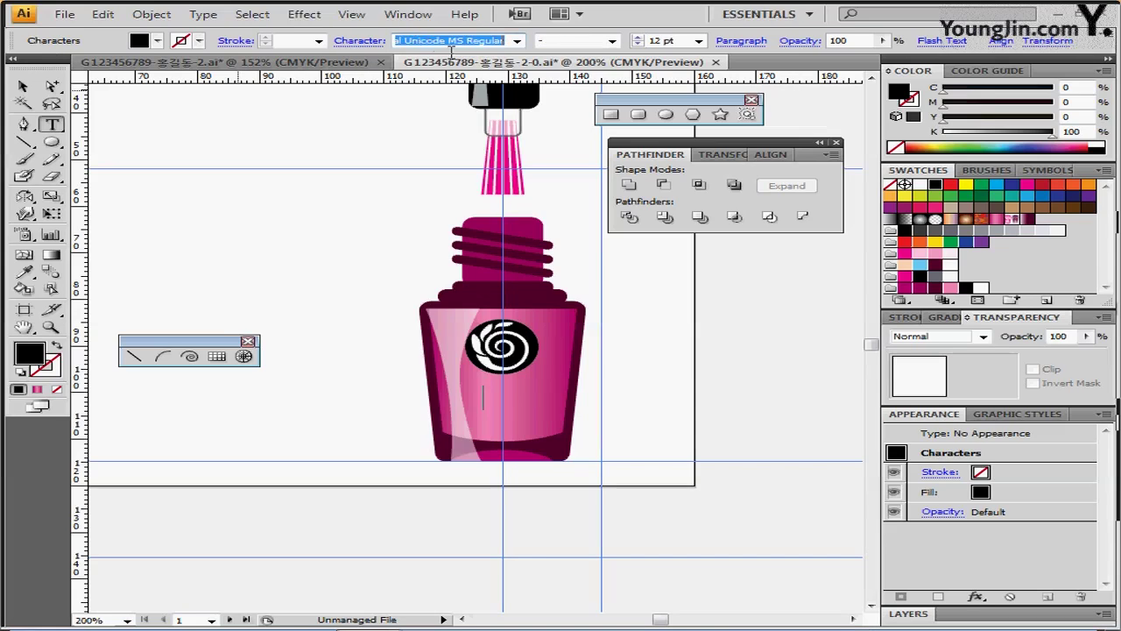
key("BackSpace")
type("Arial")
key("Return")
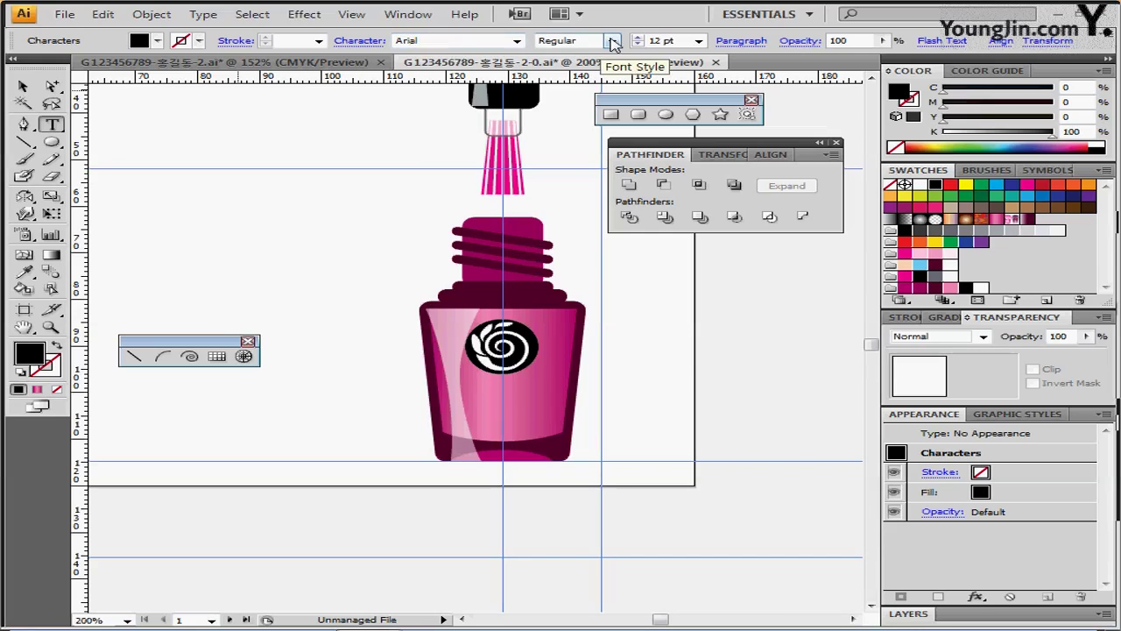
left_click(613, 42)
left_click(613, 42)
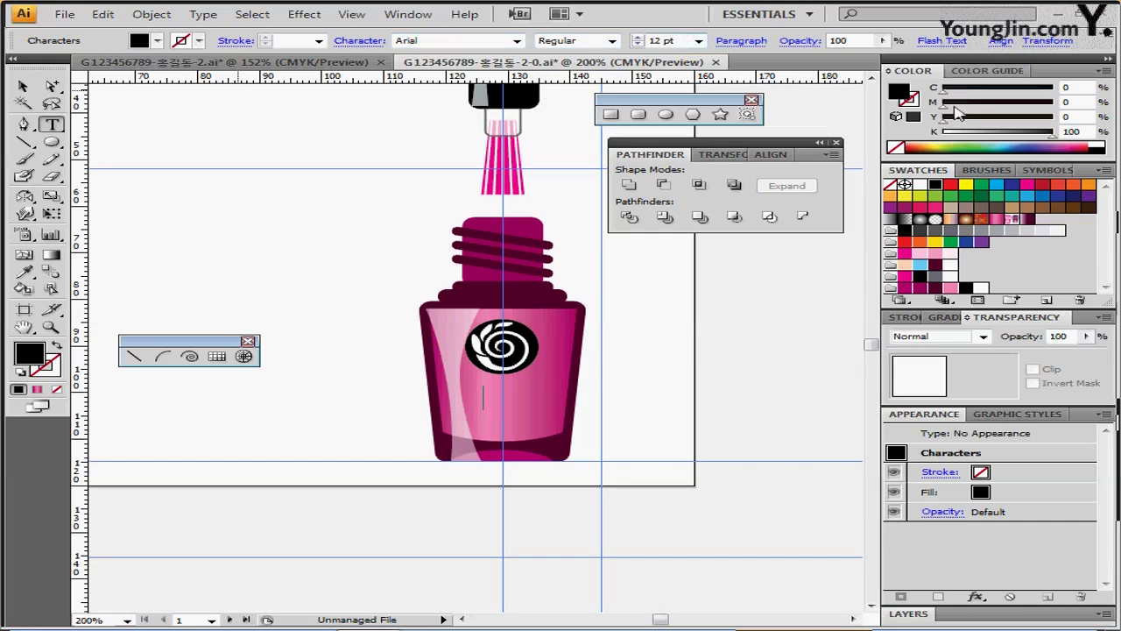
left_click(919, 185)
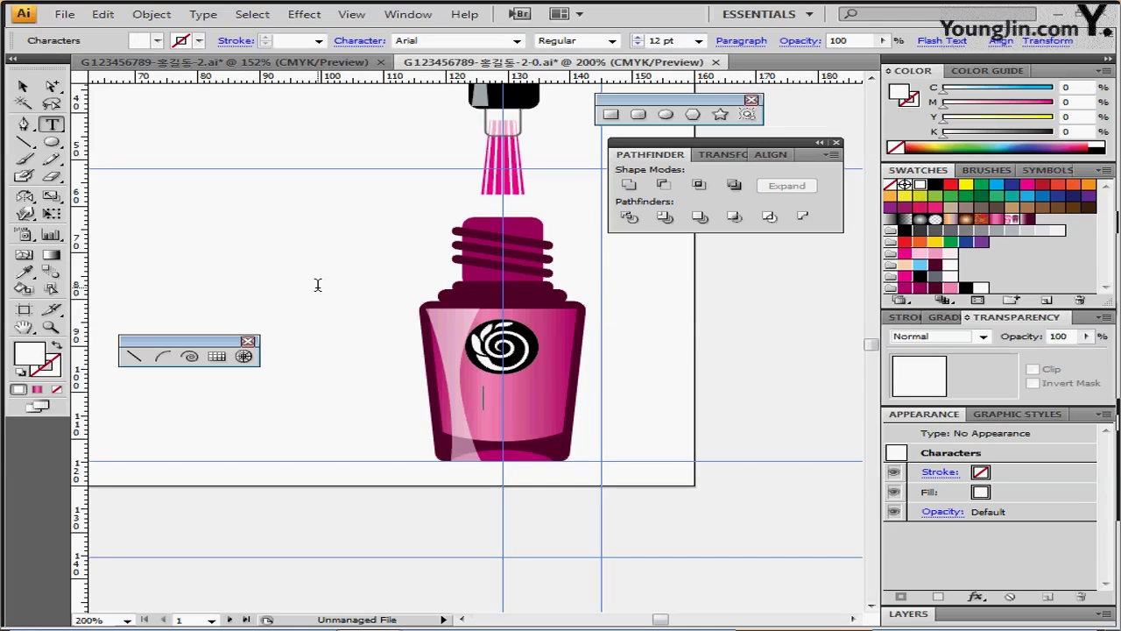
Enter the text TWINKLE and center it across the bottle body just above the base shading
type("TWINKL")
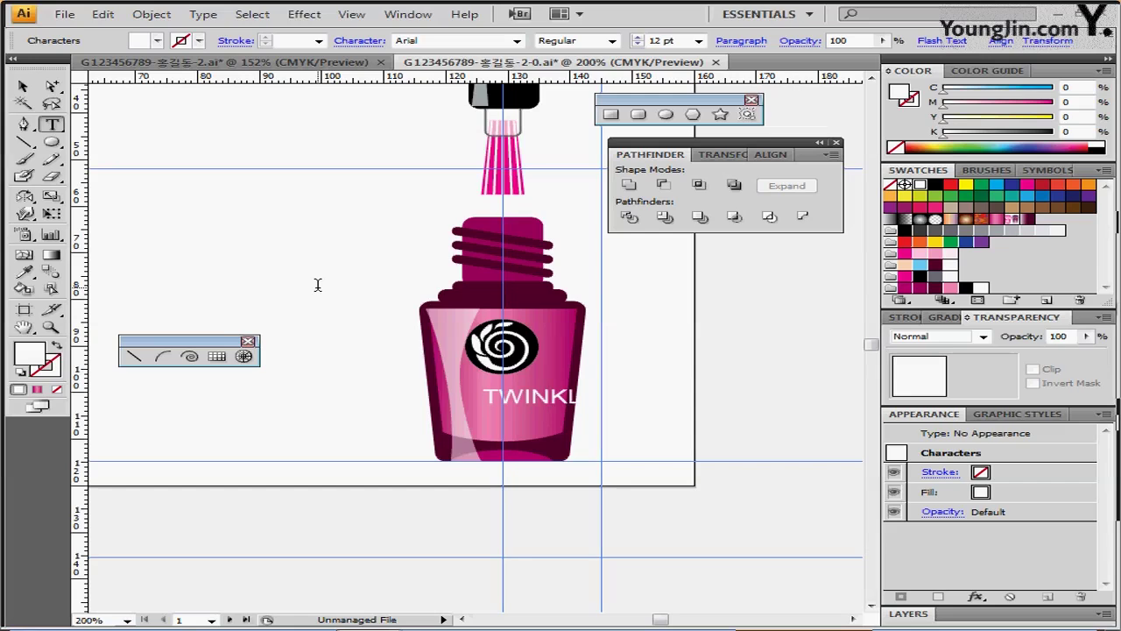
mouse_move(506, 401)
left_mouse_down()
mouse_move(480, 408)
mouse_move(520, 418)
left_mouse_up()
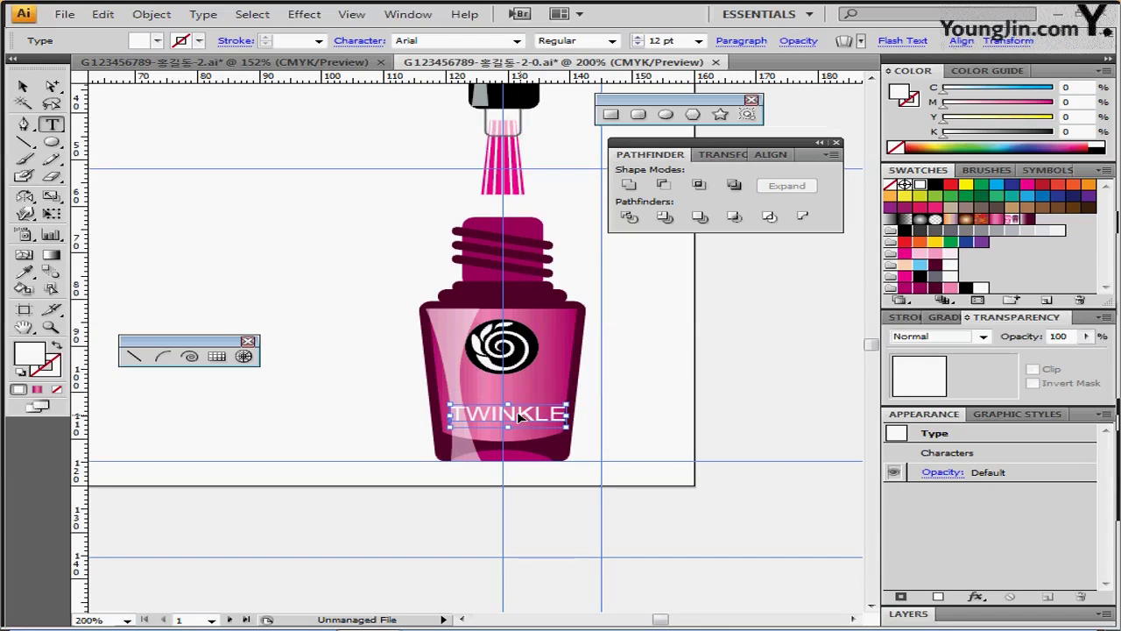
left_click(641, 368)
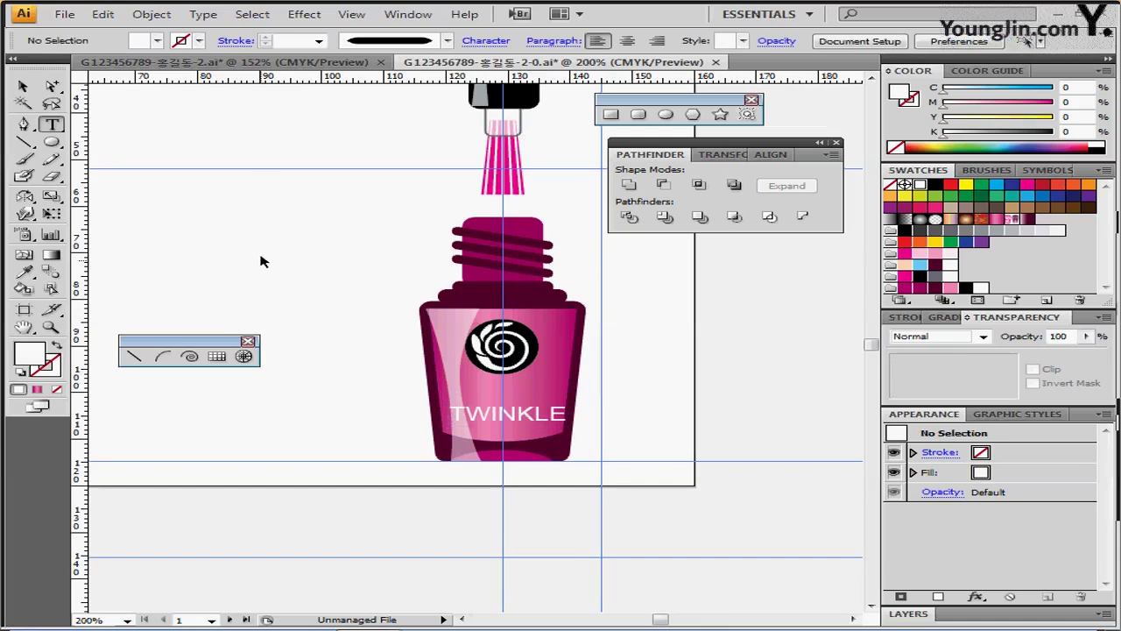
Group all the bottle's parts, including the neck, body, label and TWINKLE text
key("v")
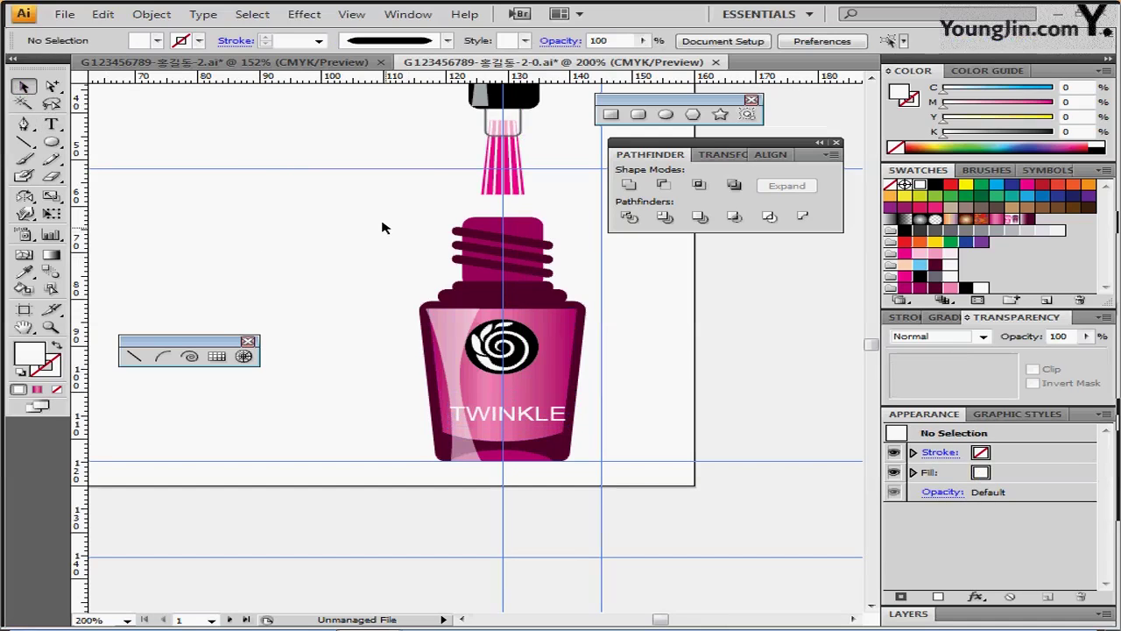
left_click_drag(381, 224, 602, 461)
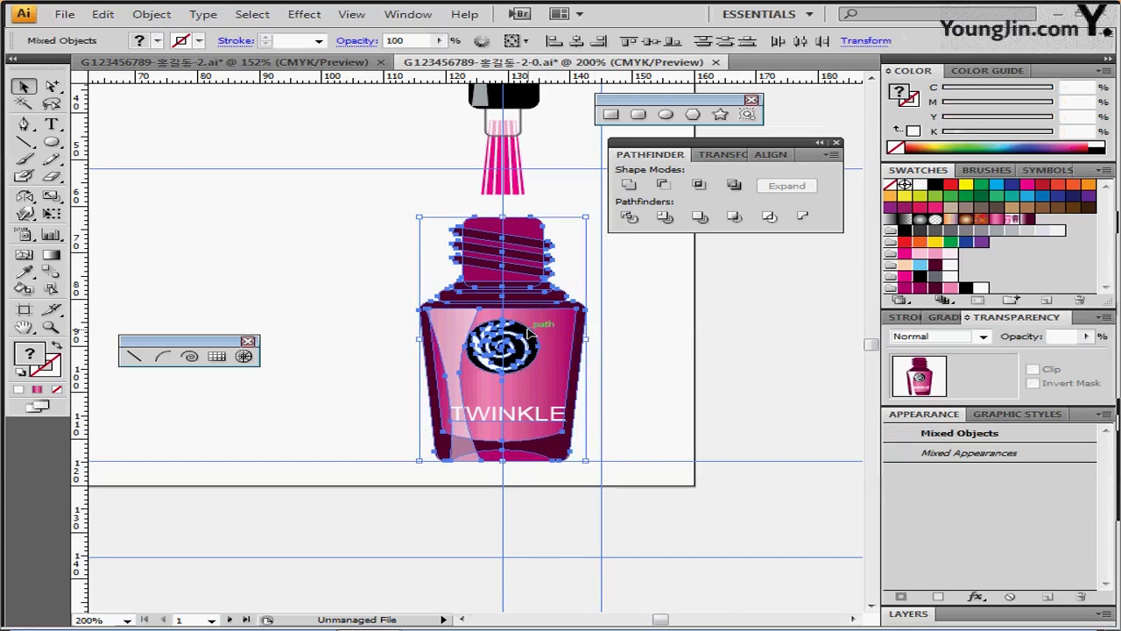
right_click(530, 331)
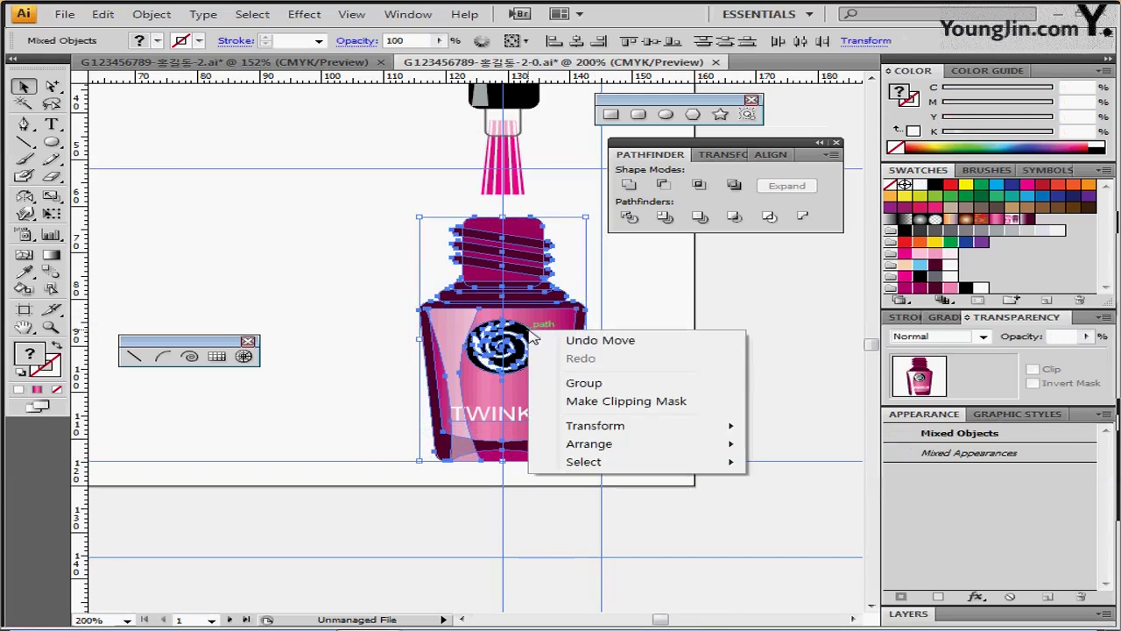
left_click(617, 385)
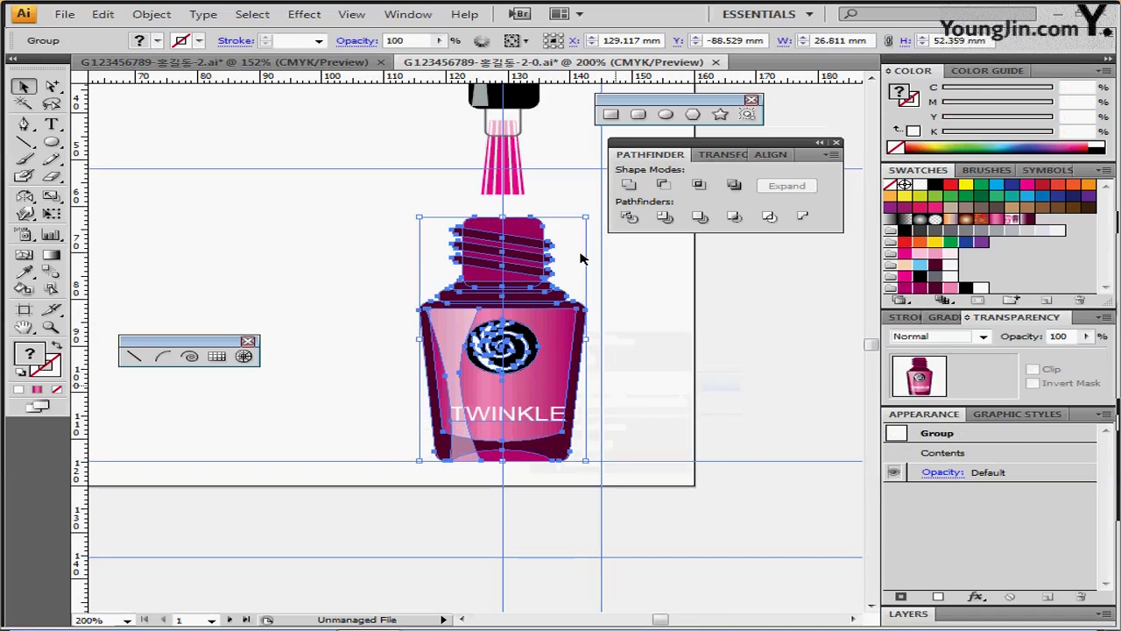
Apply a Multiply drop shadow to the bottle group with 75% opacity, 2 mm X and Y offsets and 1 mm blur
left_click(305, 16)
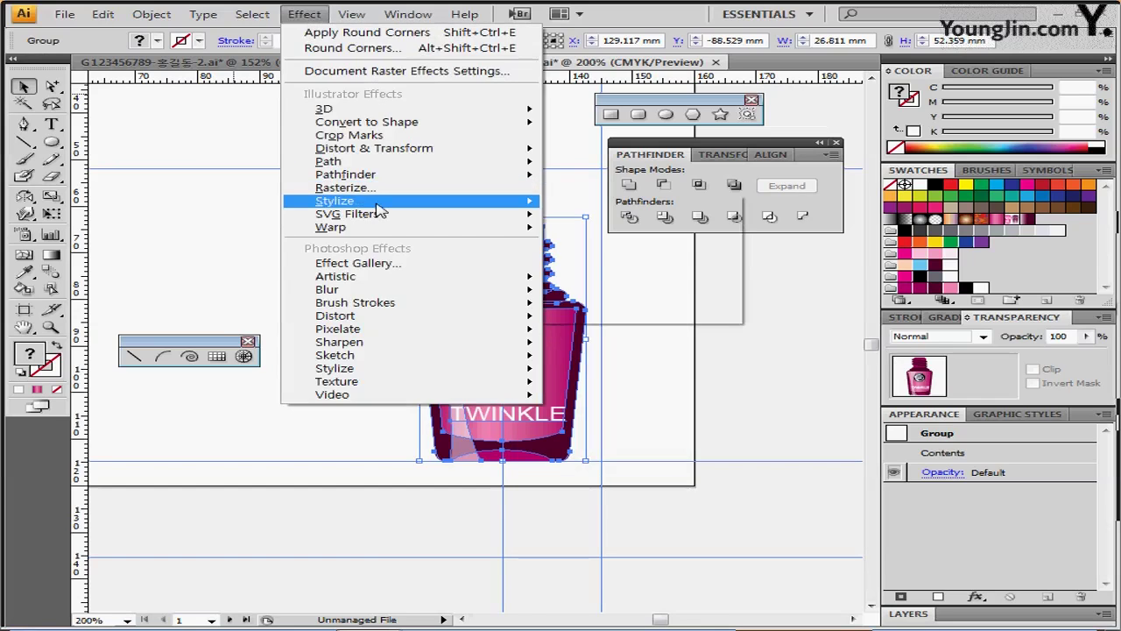
mouse_move(385, 206)
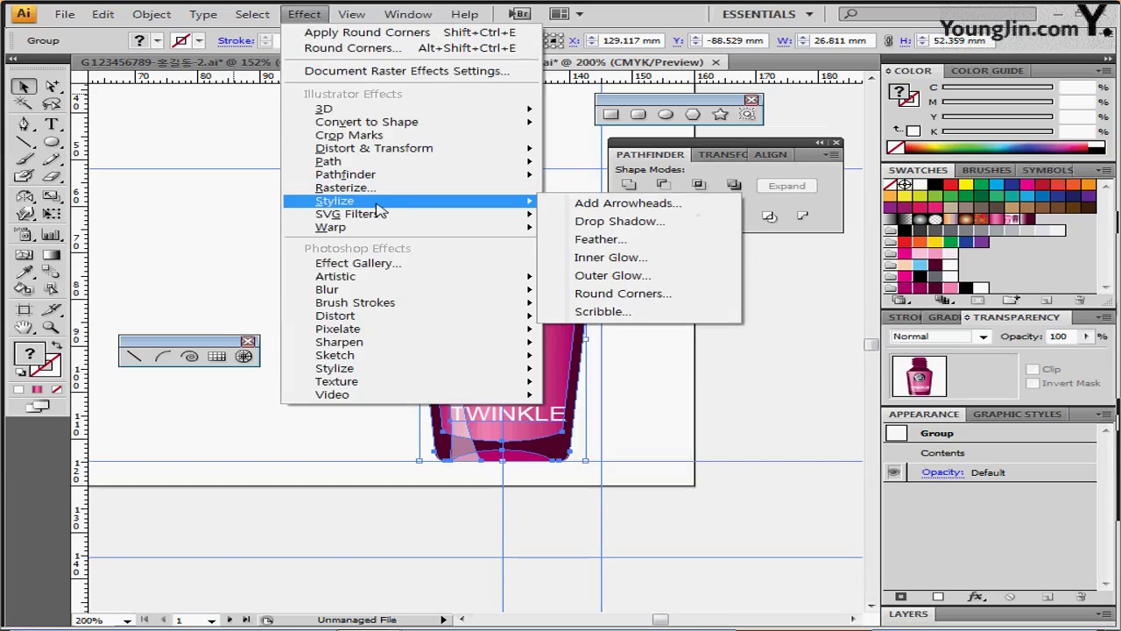
left_click(641, 223)
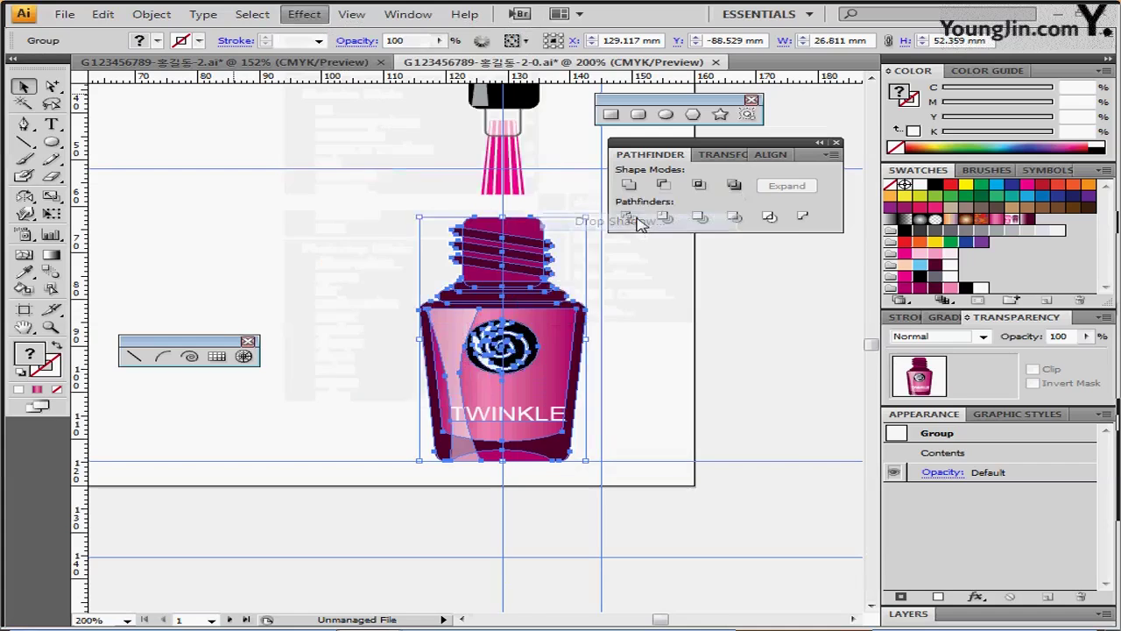
left_click(650, 286)
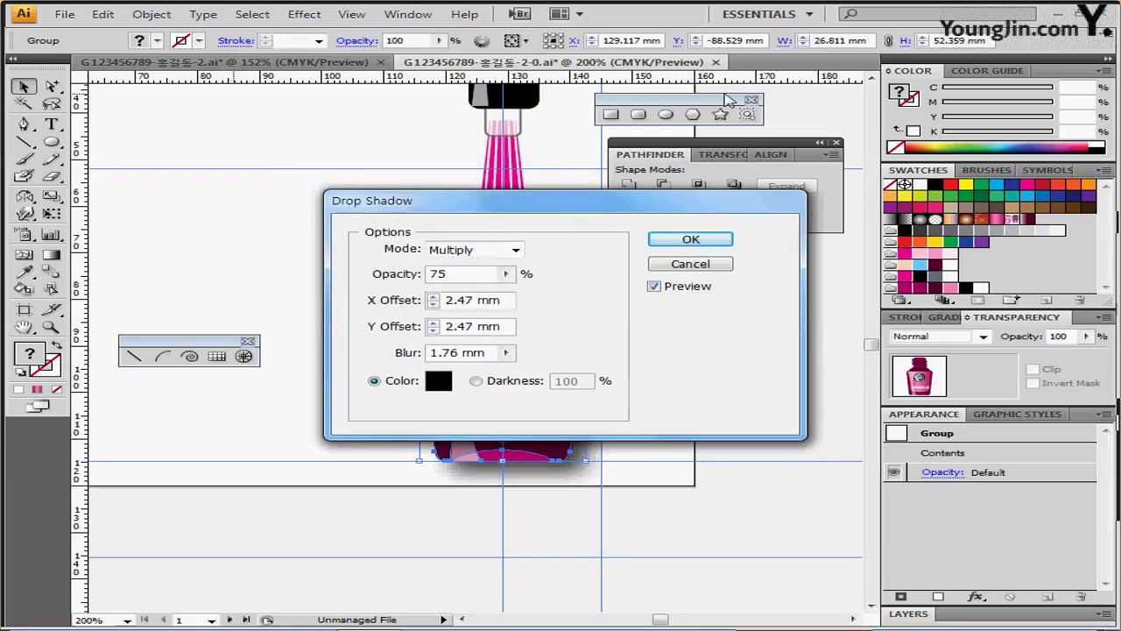
left_click_drag(613, 207, 749, 81)
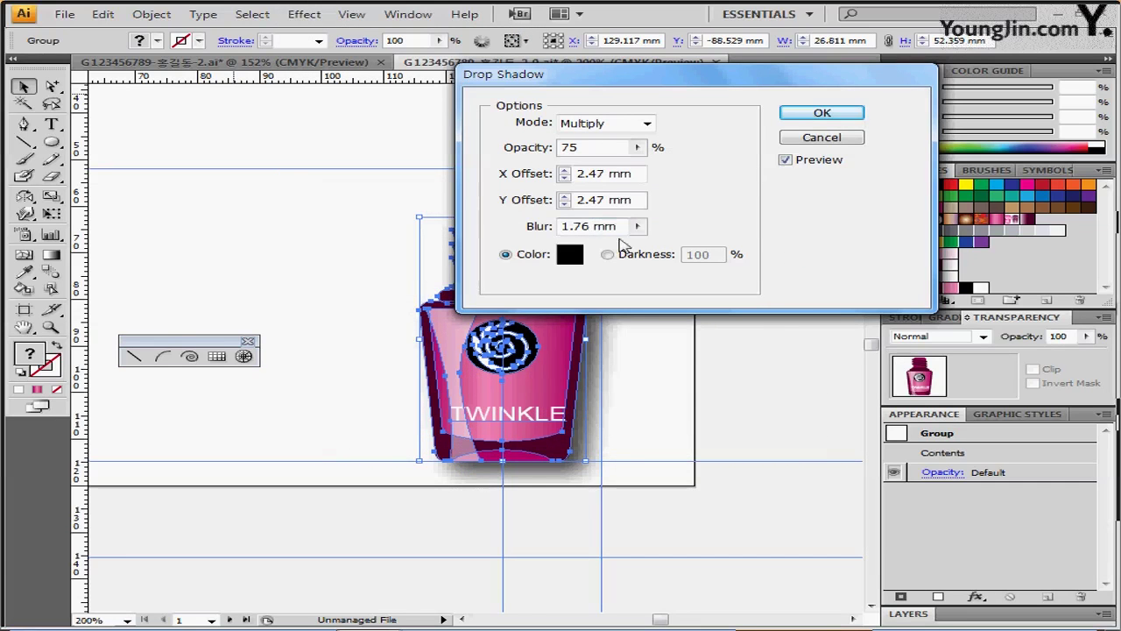
left_click(564, 178)
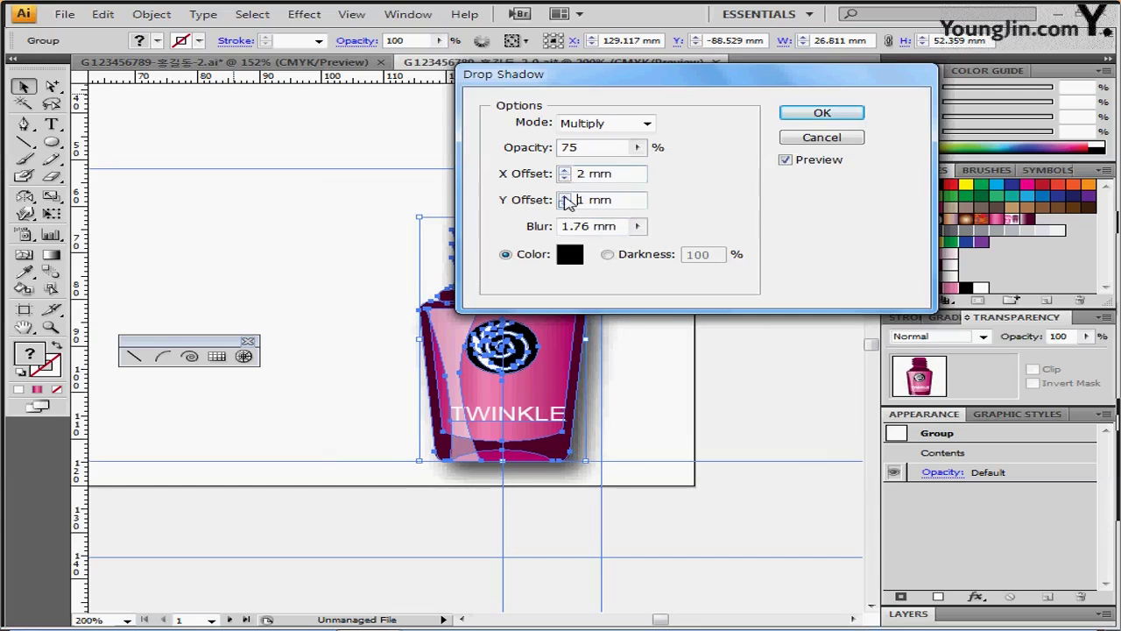
left_click(564, 204)
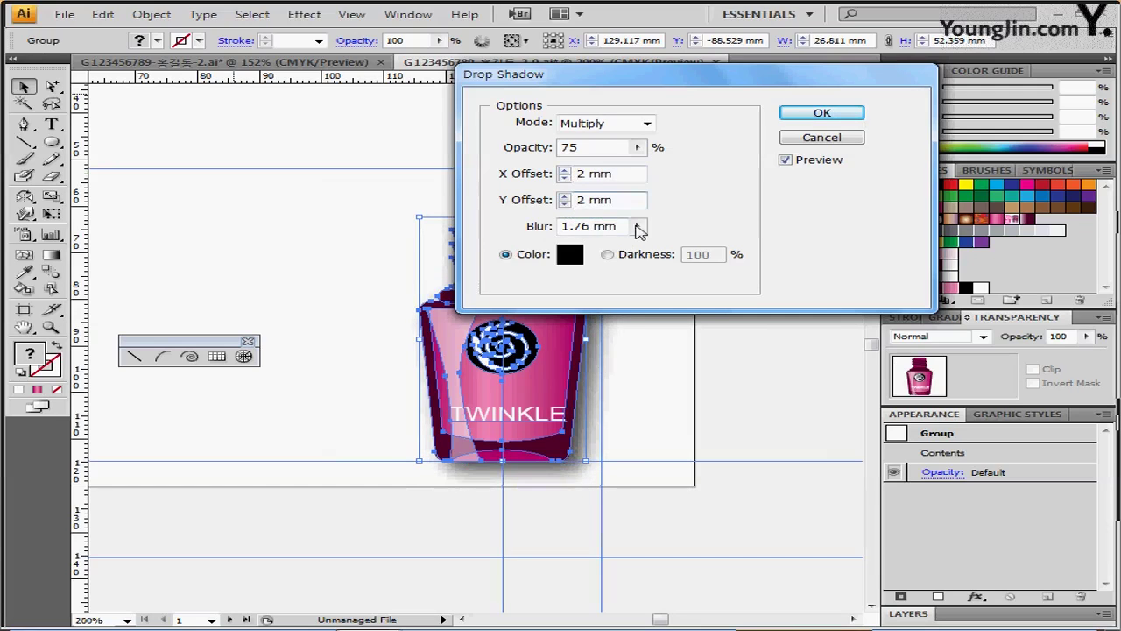
double_click(567, 227)
type("1")
key("Tab")
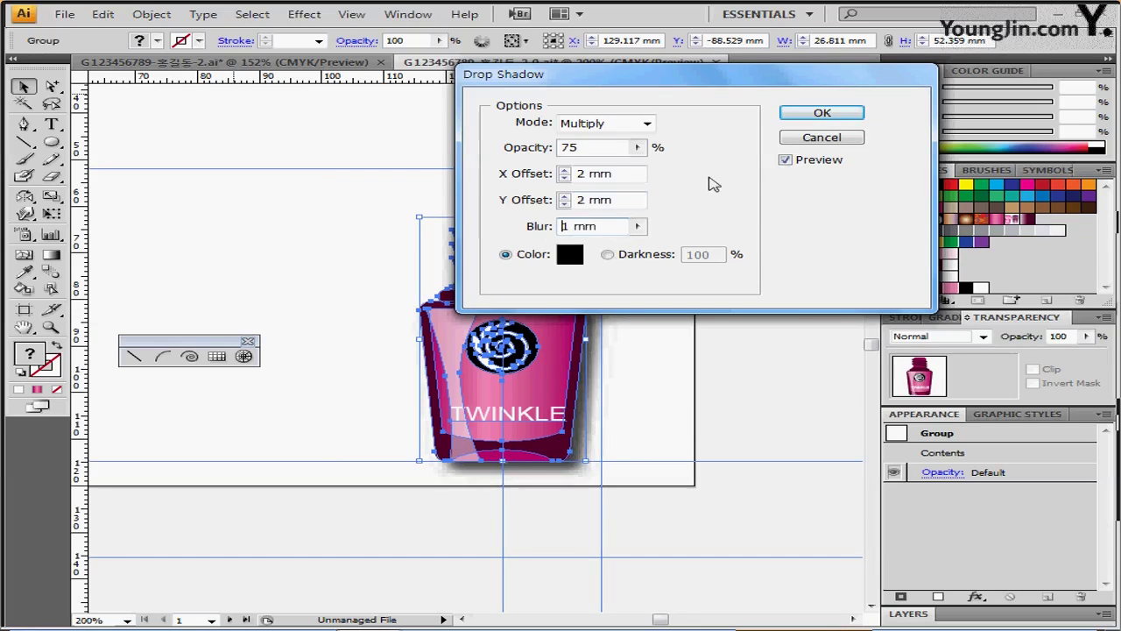
left_click(821, 121)
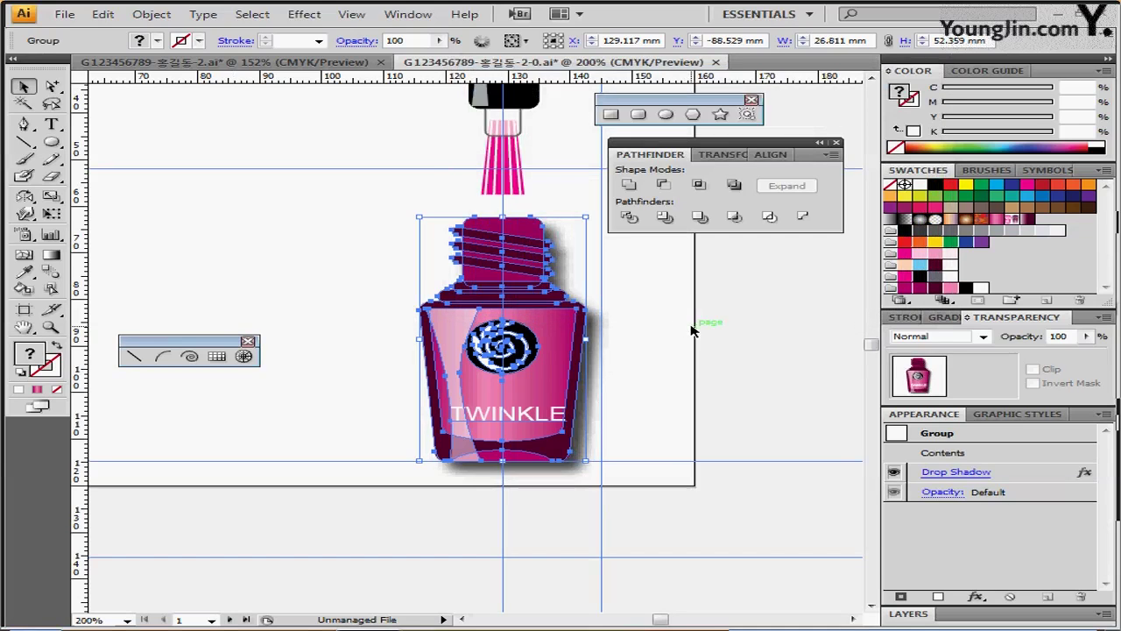
left_click(350, 215)
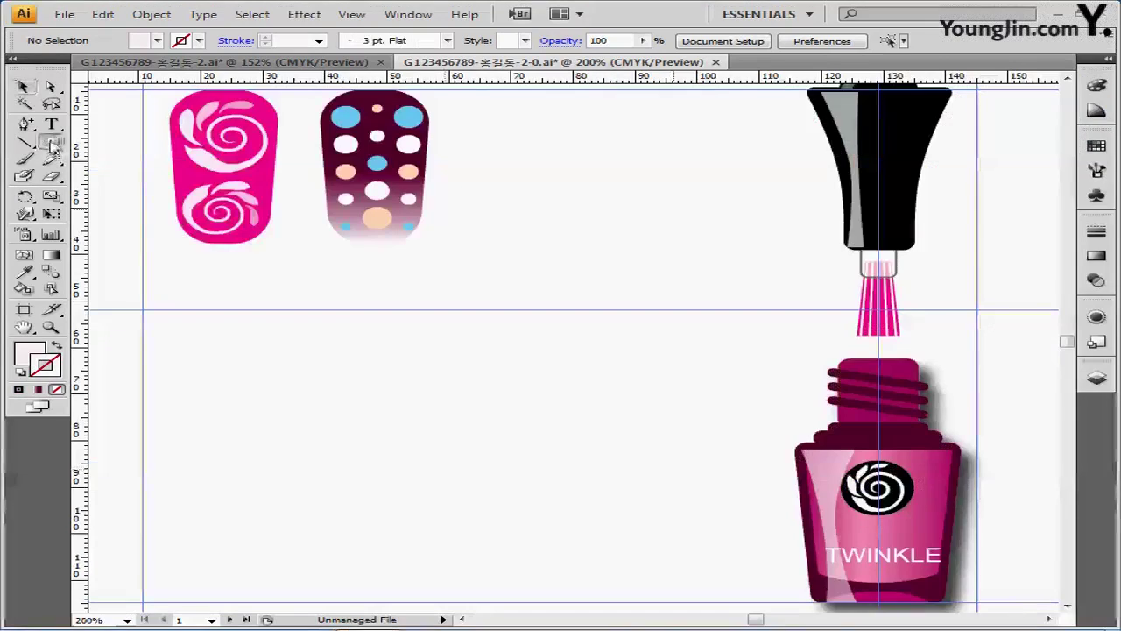
Draw an 80 x 45 mm ellipse and place it below the two nail designs, with its upper edge on the horizontal guide
left_click_drag(51, 143, 613, 113)
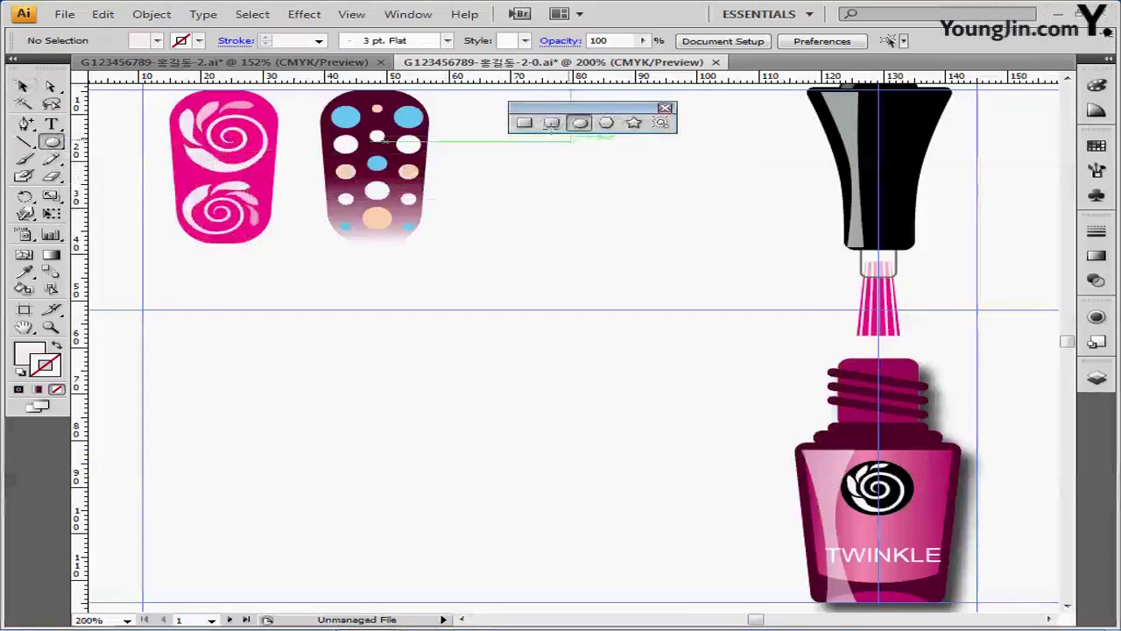
left_click(219, 321)
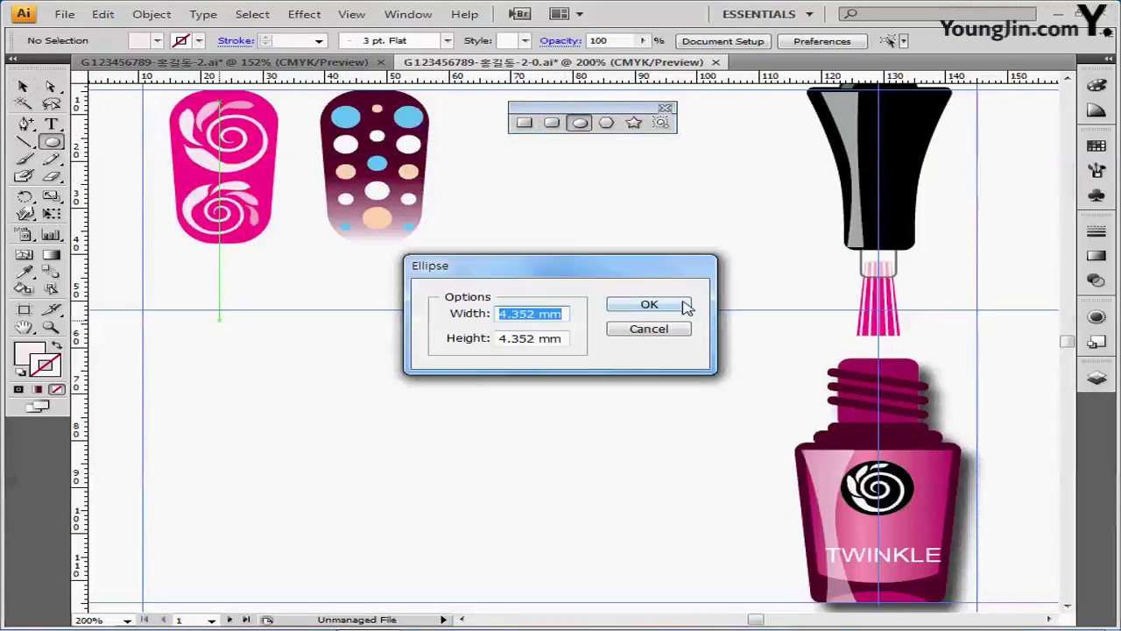
type("80")
key("Tab")
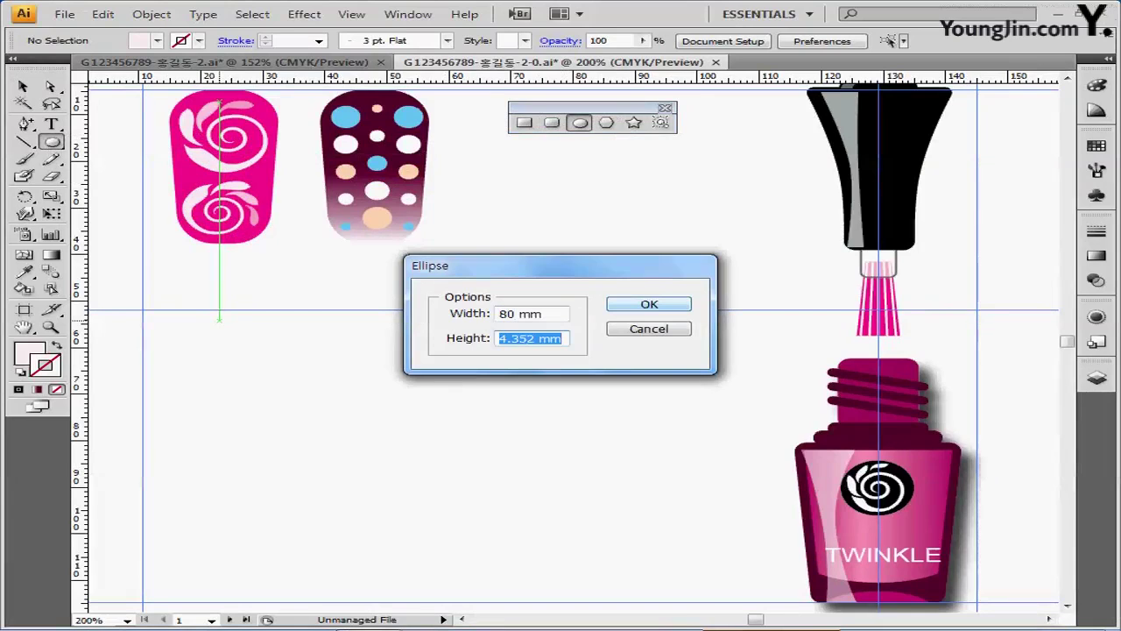
type("45")
left_click(674, 304)
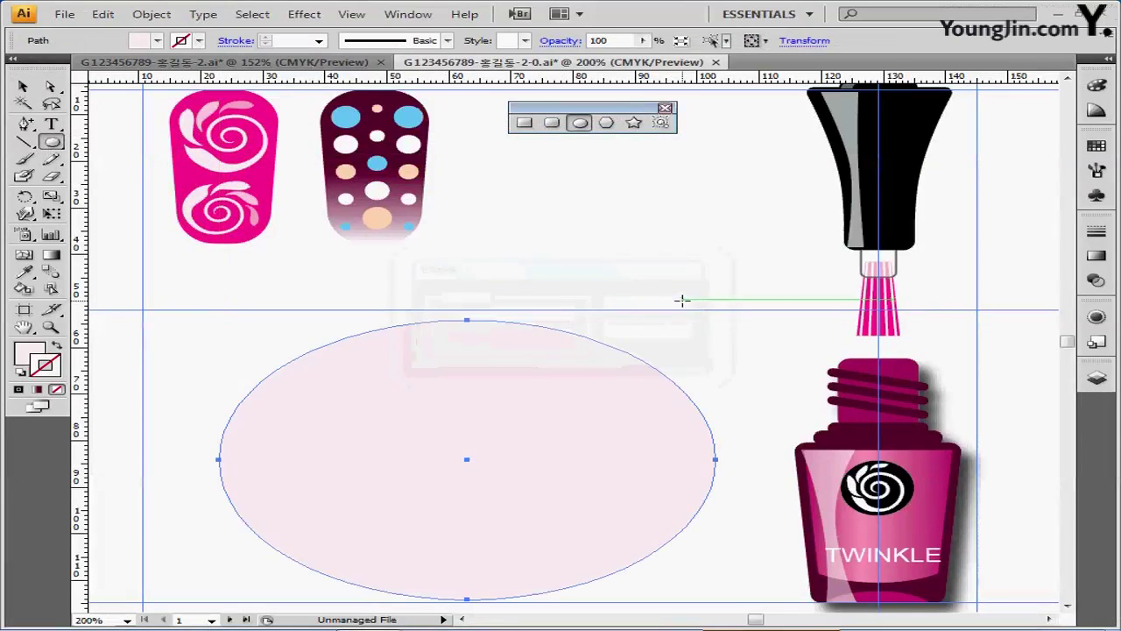
left_click_drag(519, 398, 464, 388)
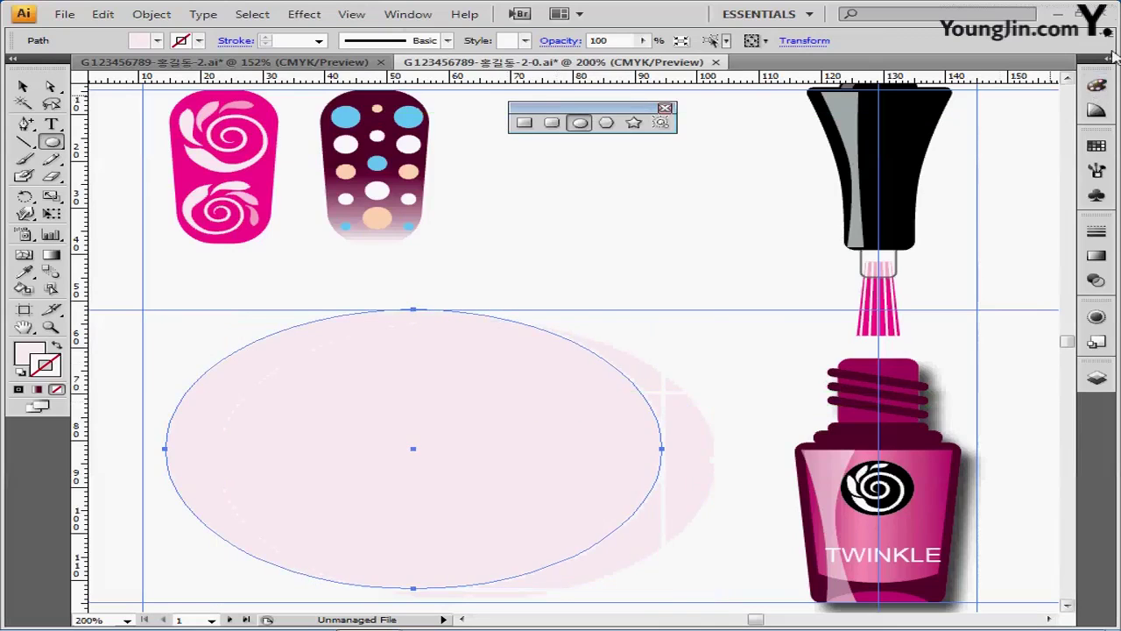
Fill the ellipse with dark purple using C 30, M 70, Y 0, K 80
left_click(1109, 58)
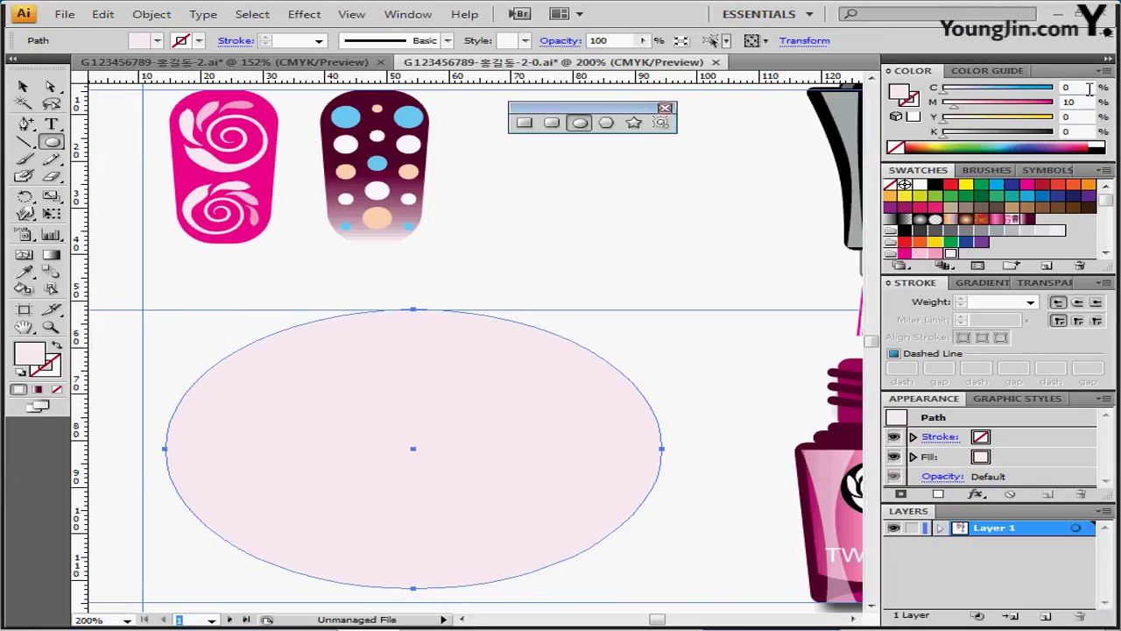
key("shift+Tab")
type("30")
key("Tab")
type("70")
key("Tab")
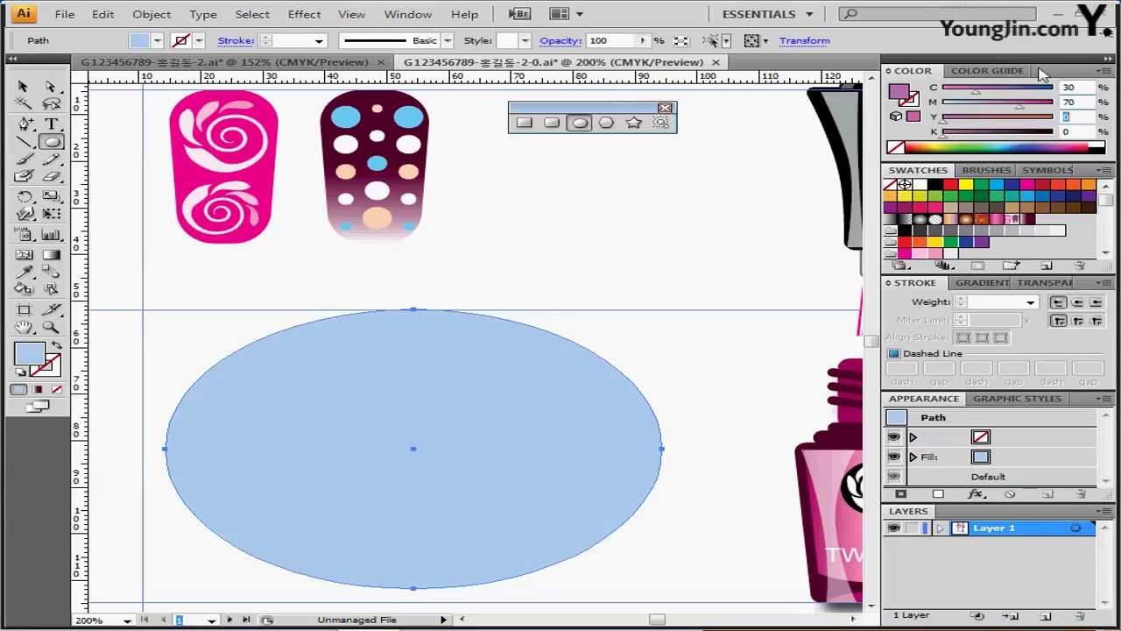
key("Tab")
type("80")
key("Return")
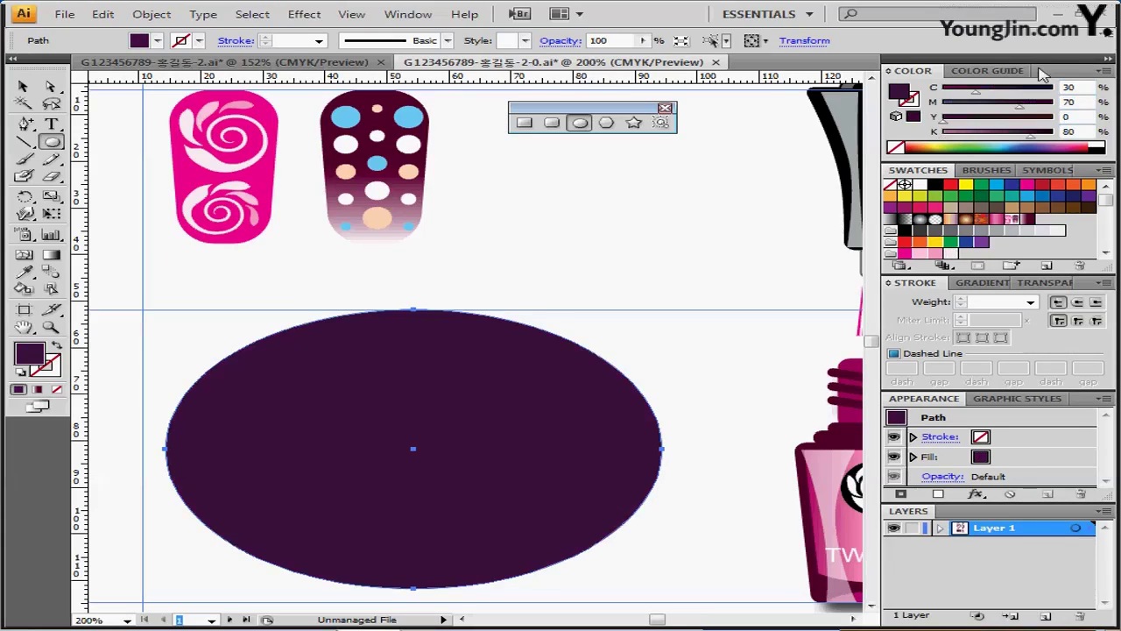
Fill a copy of the ellipse, stacked directly in front of the dark purple one, with the nail design pattern swatch
left_click_drag(454, 449, 436, 419)
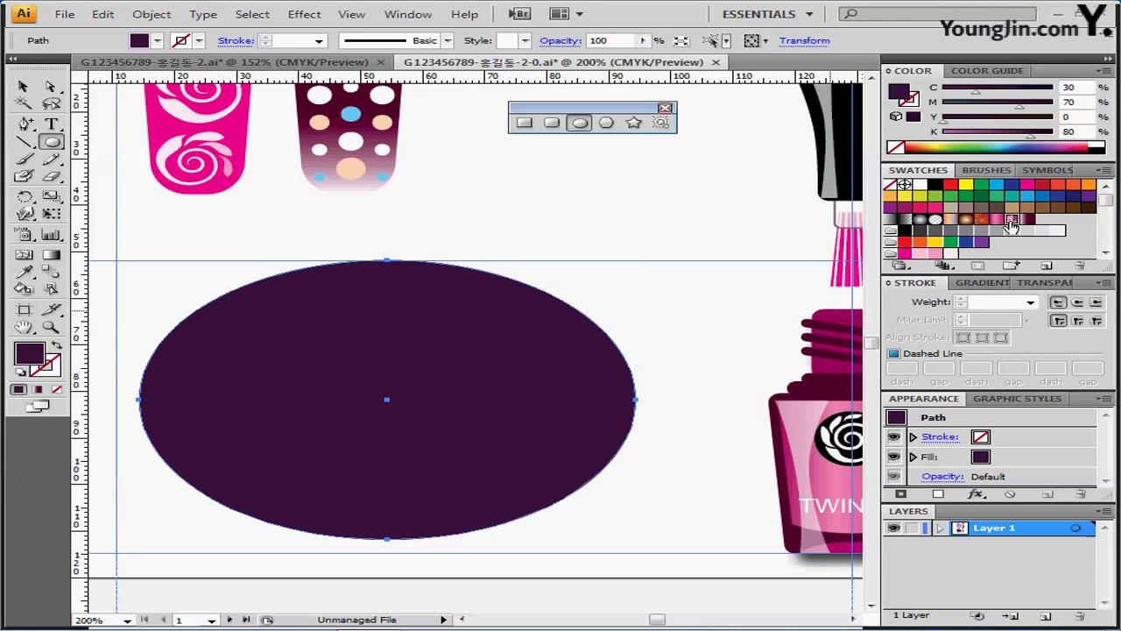
left_click(1012, 224)
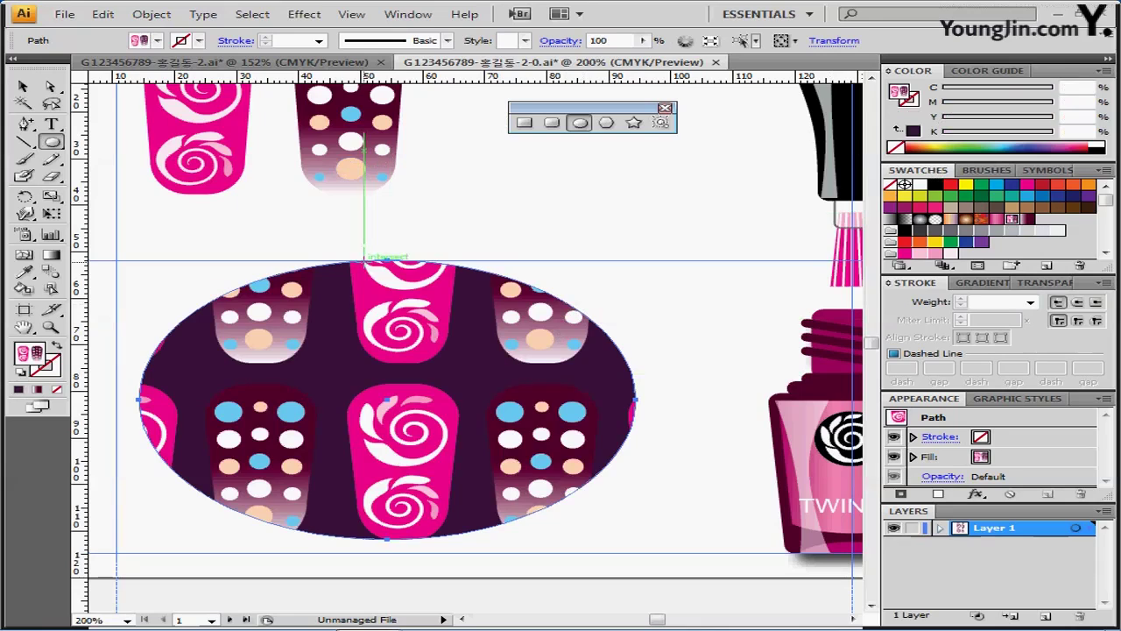
left_click_drag(379, 273, 372, 265)
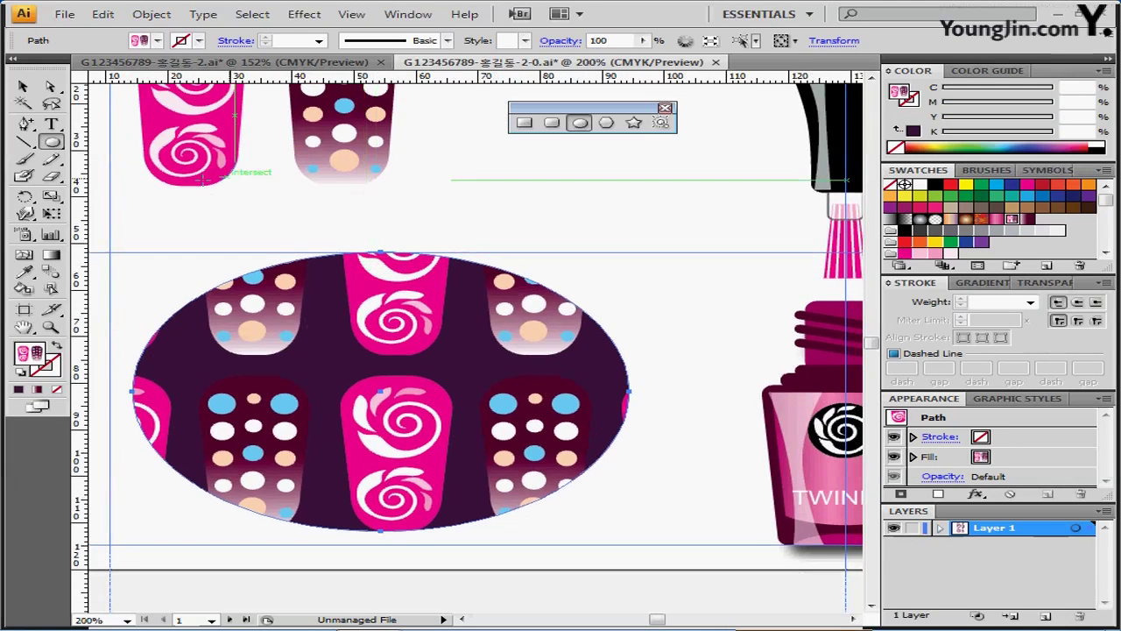
Scale only the pattern inside the front ellipse uniformly to 40%, leaving Objects out of the scaling
double_click(54, 200)
left_click_drag(441, 216, 575, 92)
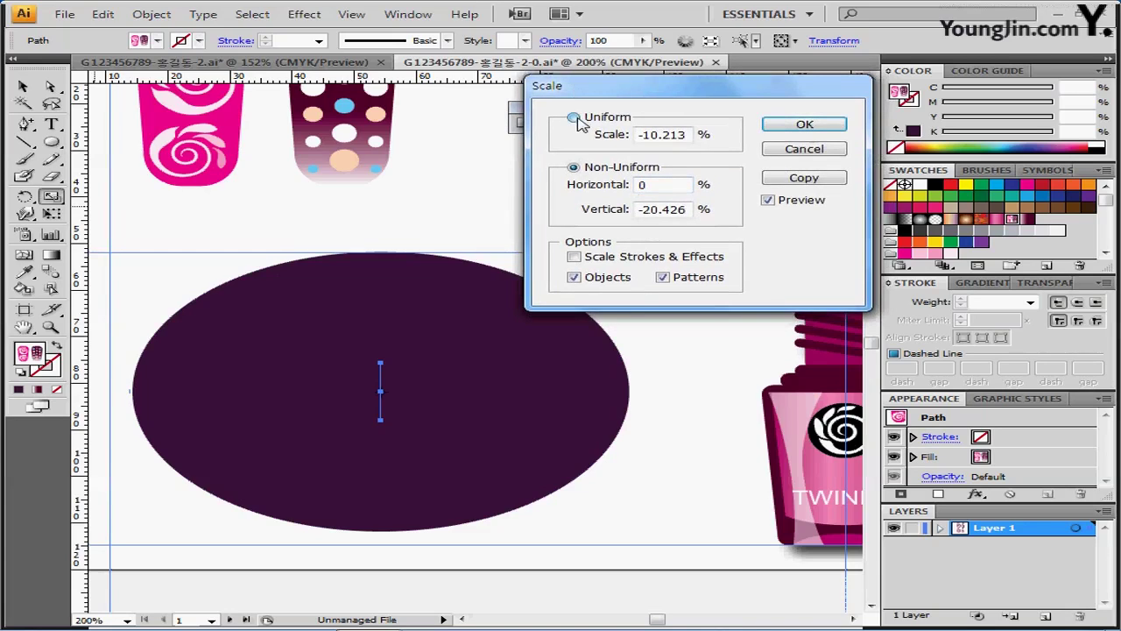
left_click(574, 117)
type("40")
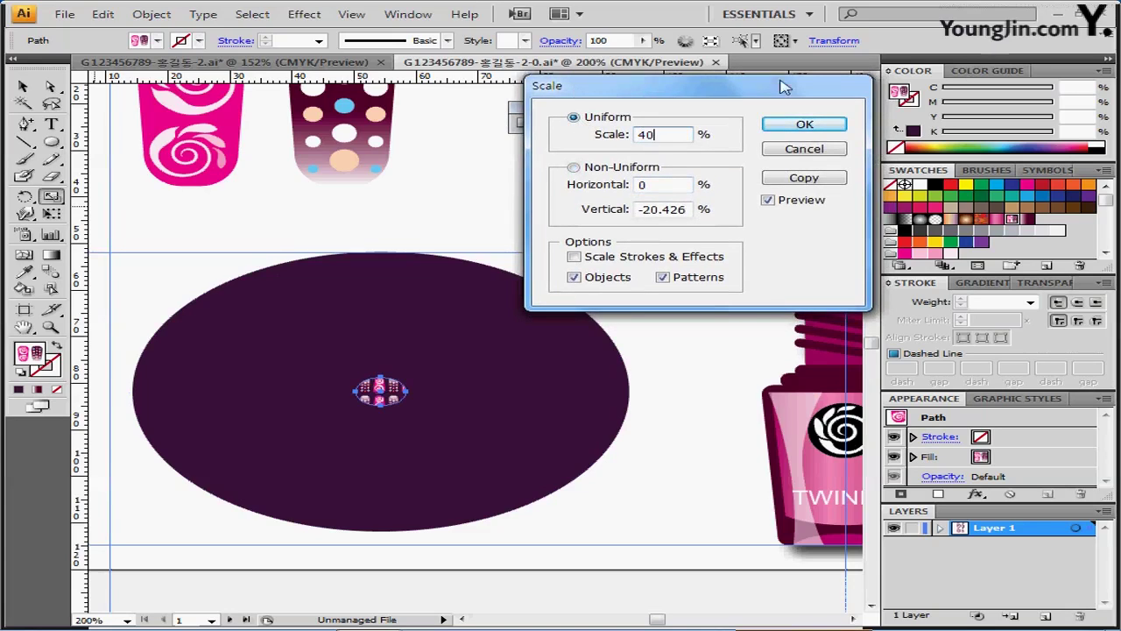
key("Tab")
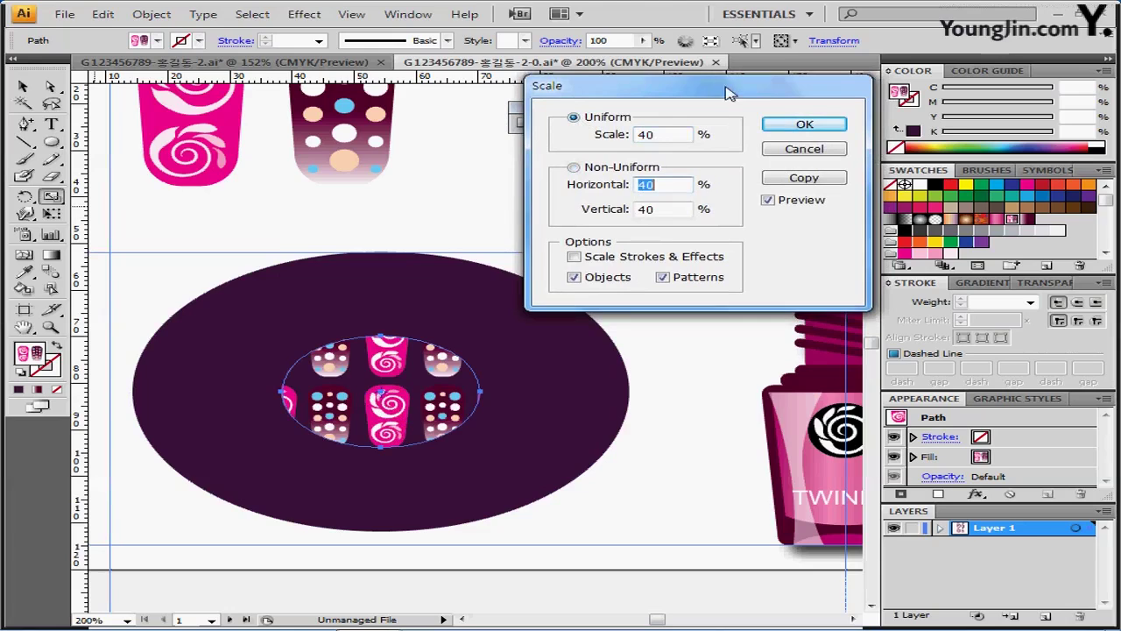
left_click_drag(725, 90, 722, 87)
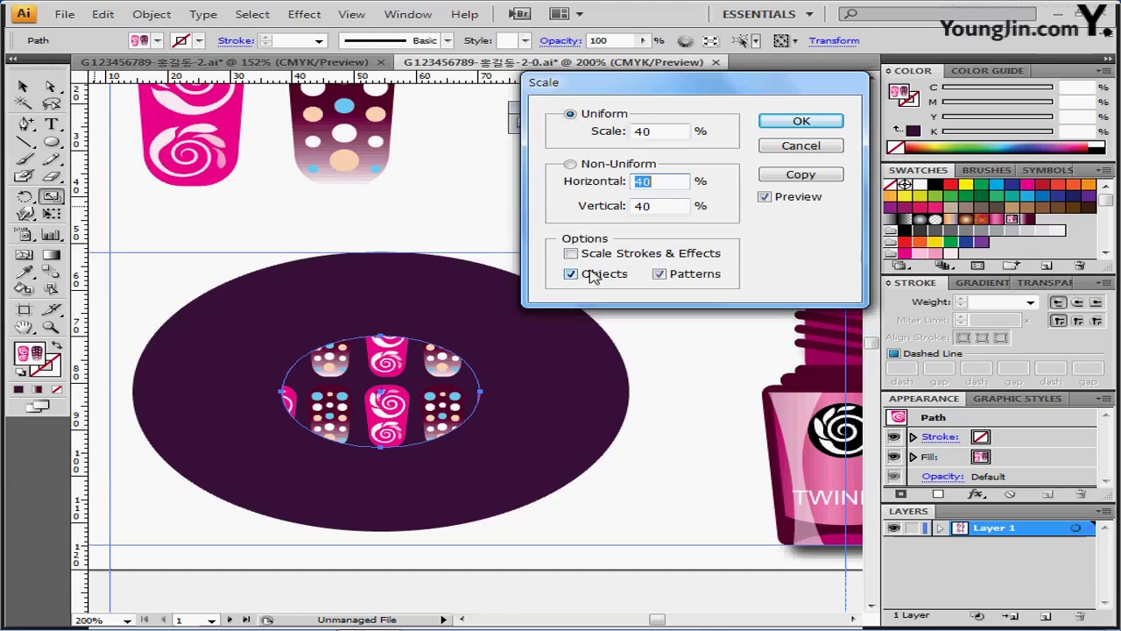
left_click(572, 274)
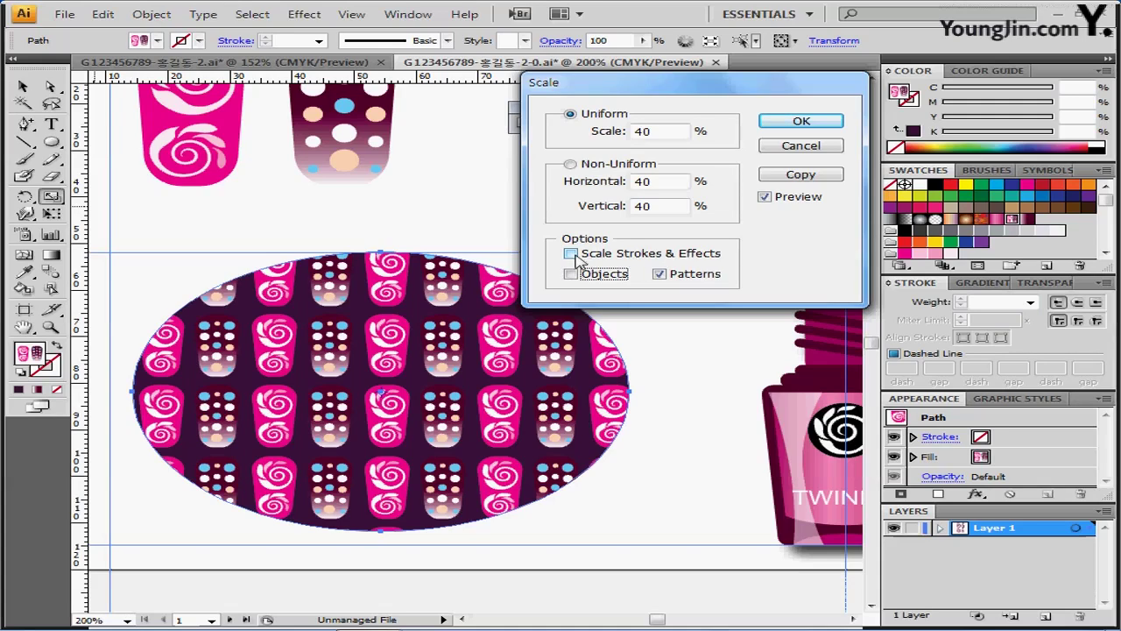
left_click(800, 124)
Rotate only the nail pattern inside the ellipse by 30°, without rotating the object
left_click(24, 196)
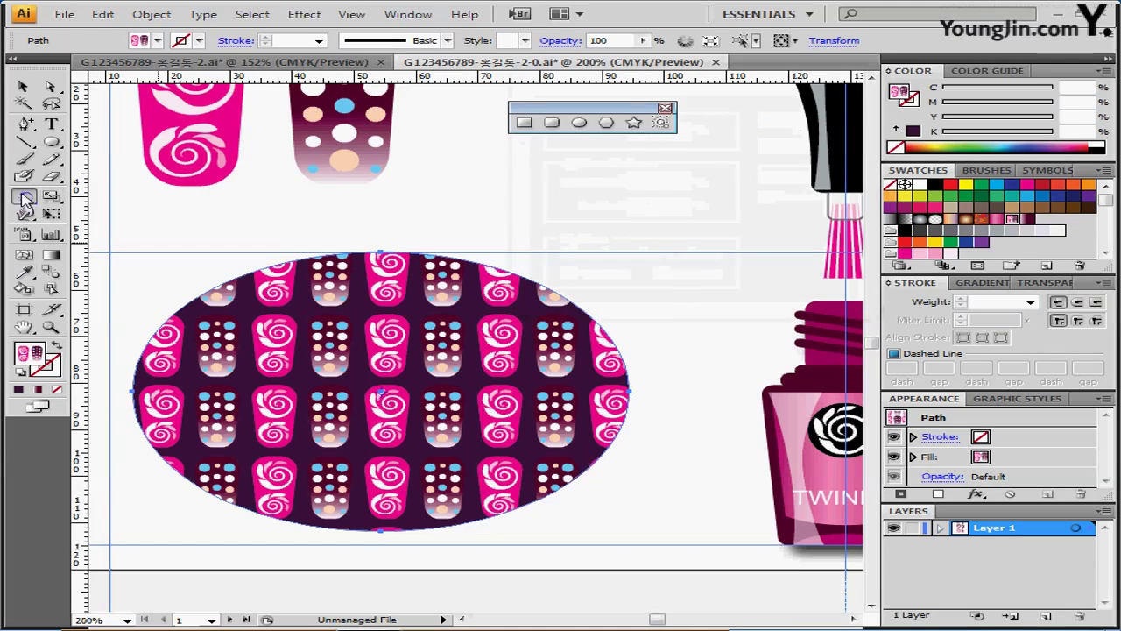
left_click_drag(210, 219, 272, 167)
key("Return")
left_click_drag(448, 254, 508, 166)
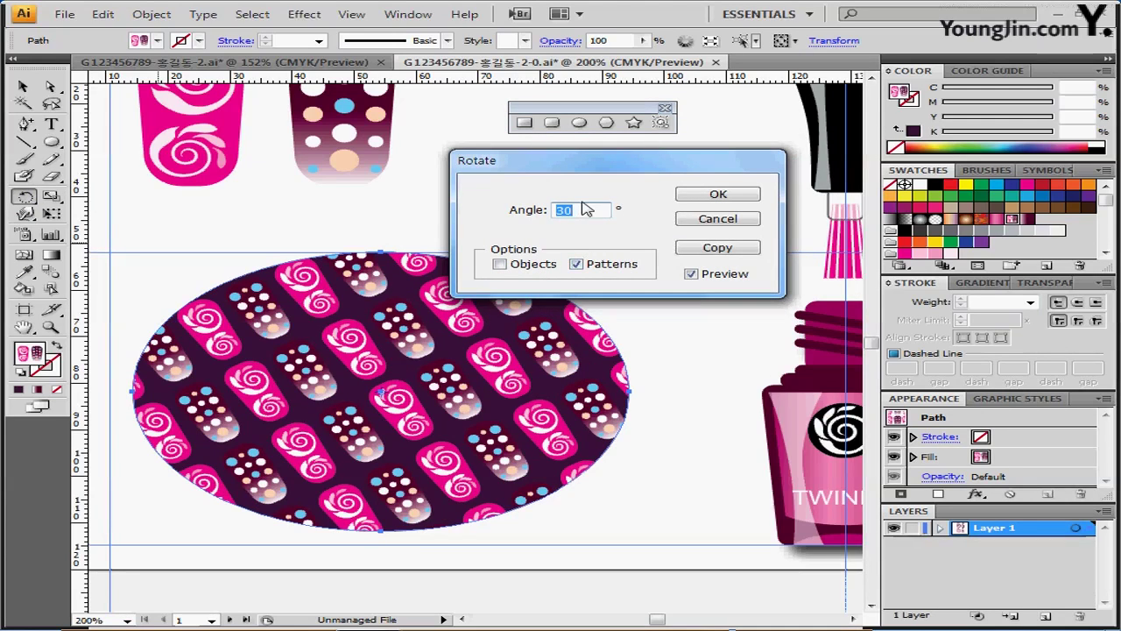
left_click(703, 200)
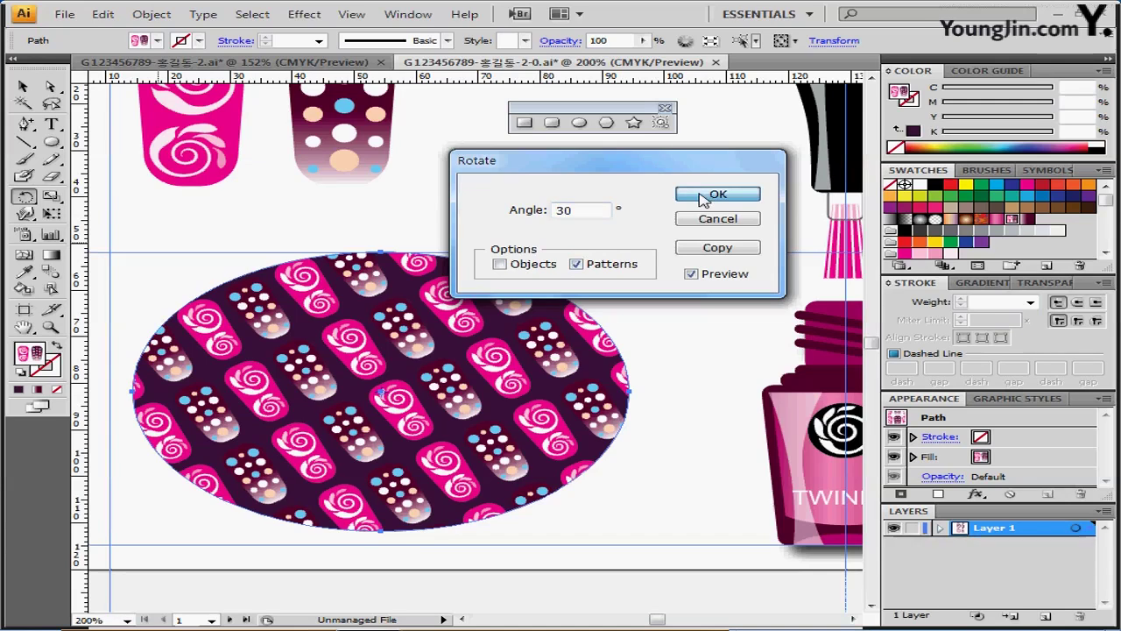
left_click(703, 200)
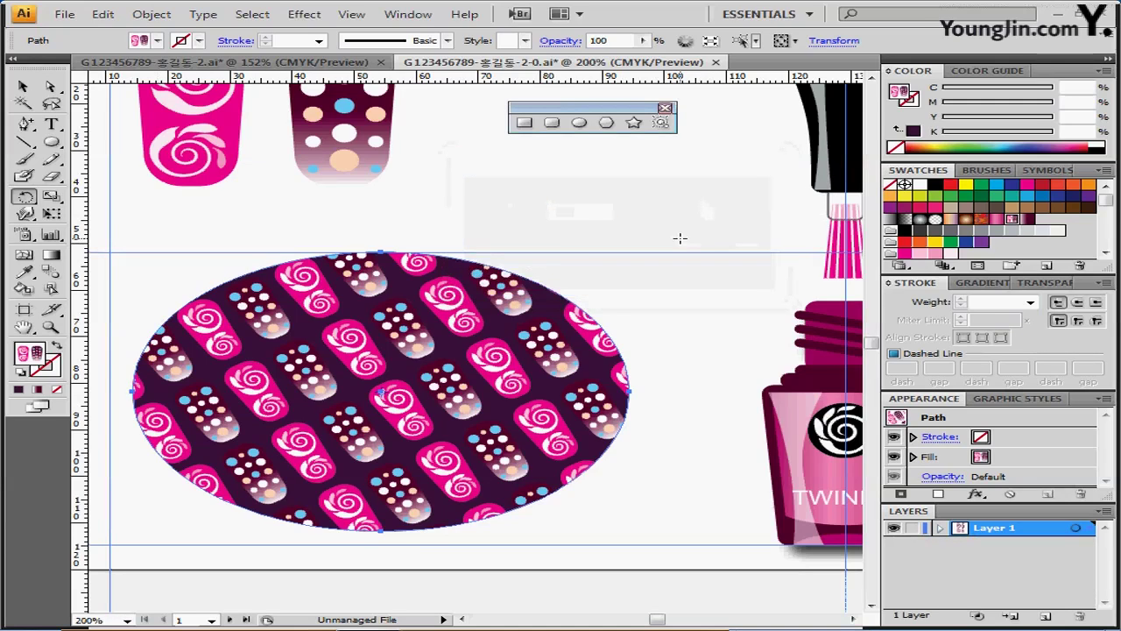
Set the opacity of the patterned ellipse to 50%
left_click_drag(618, 40, 554, 35)
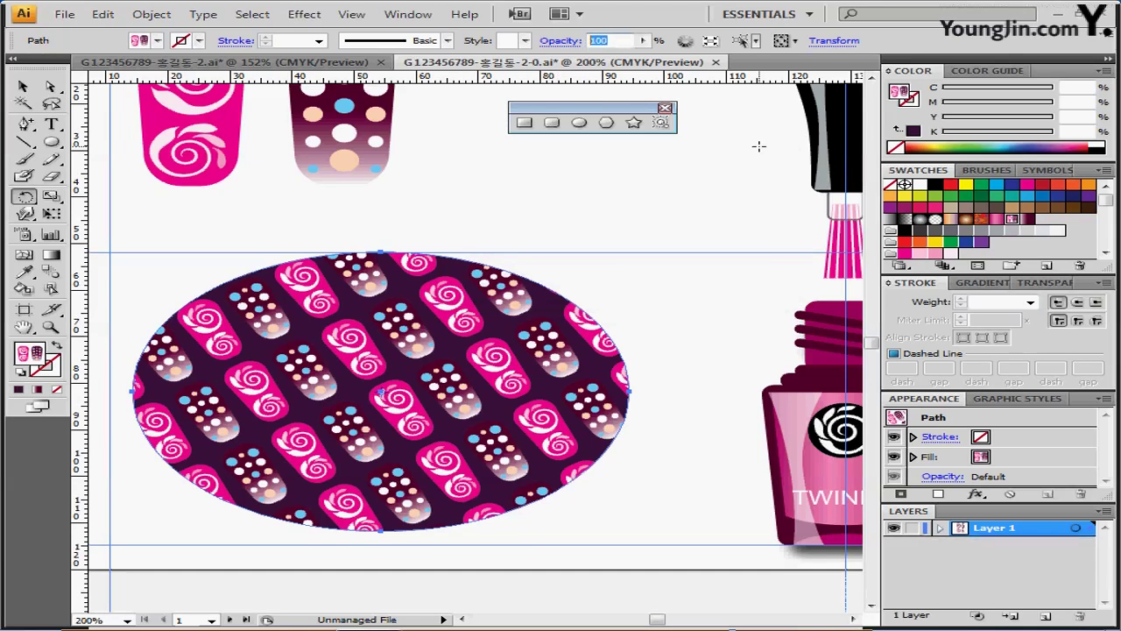
type("50")
key("Return")
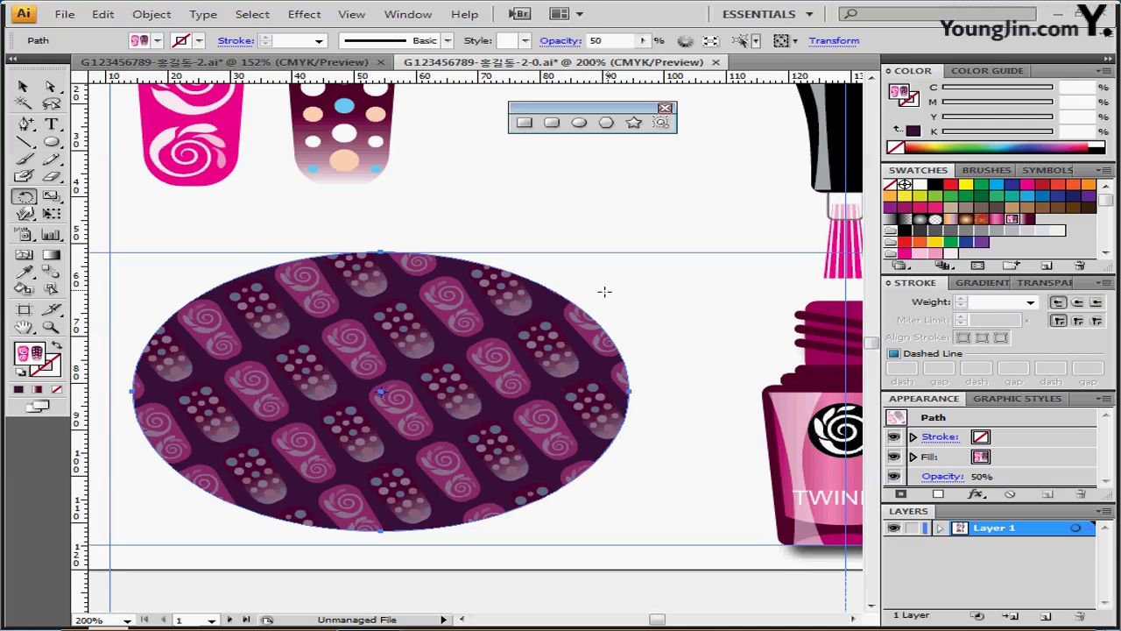
Draw a rounded rectangle 6 mm wide and 25 mm high with a 5 mm corner radius below the patterned ellipse
scroll(458, 222, "down", 5)
left_click(552, 122)
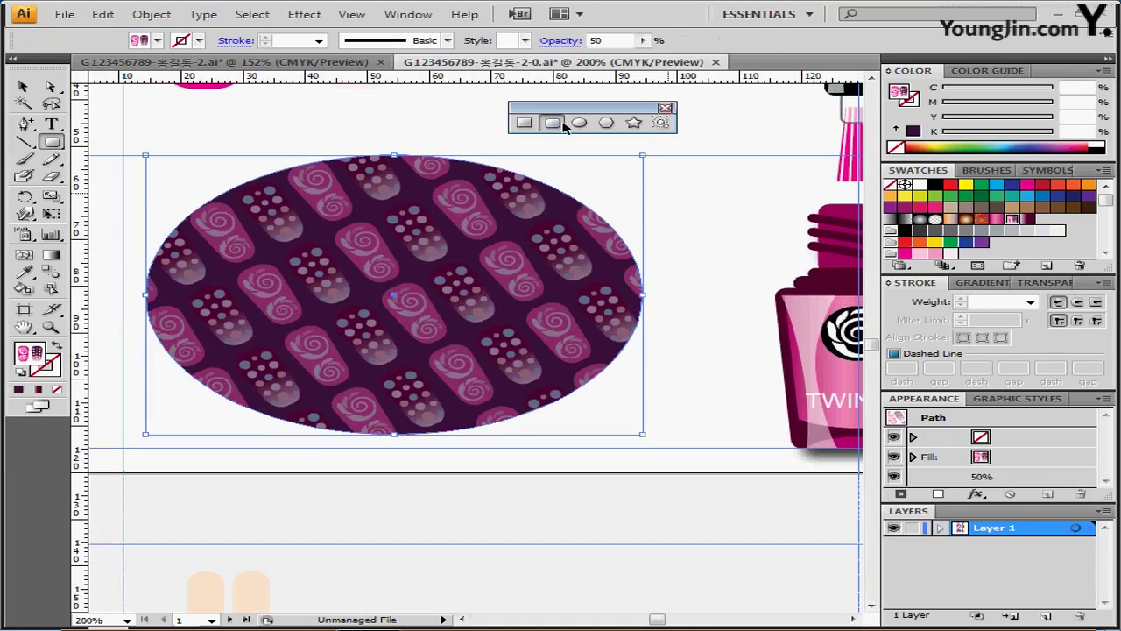
key("ctrl+shift+a")
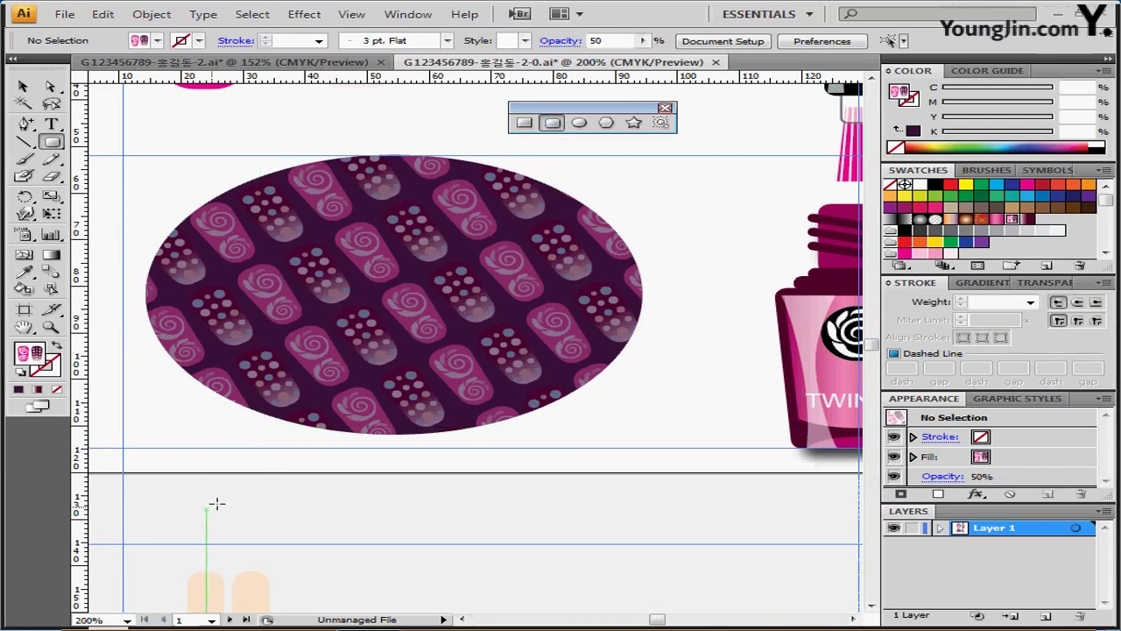
left_click(238, 465)
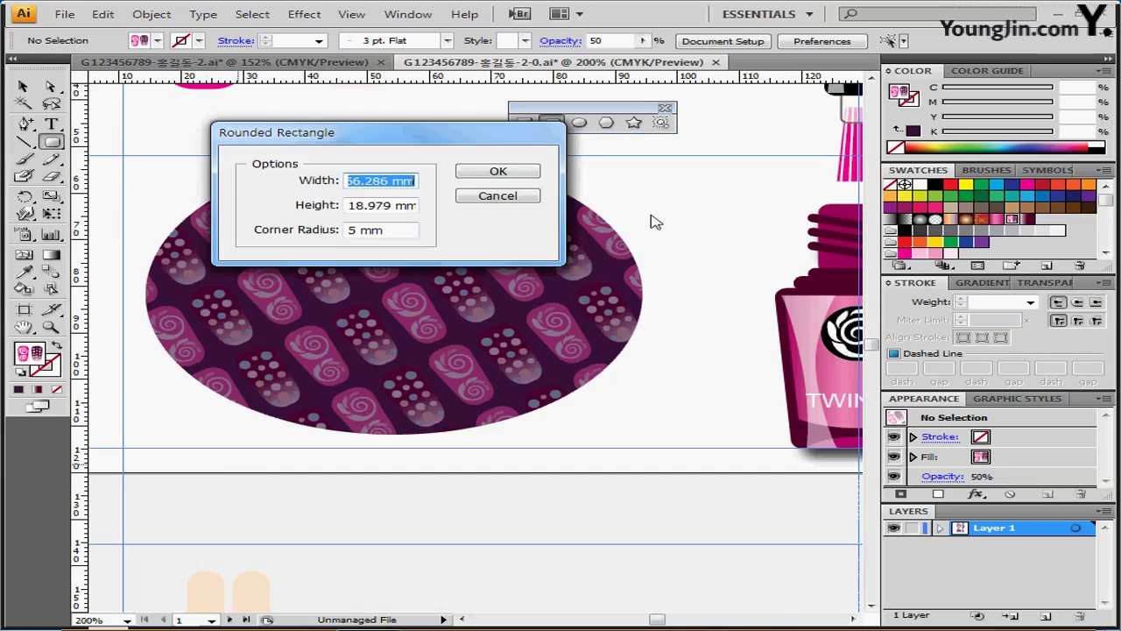
type("6")
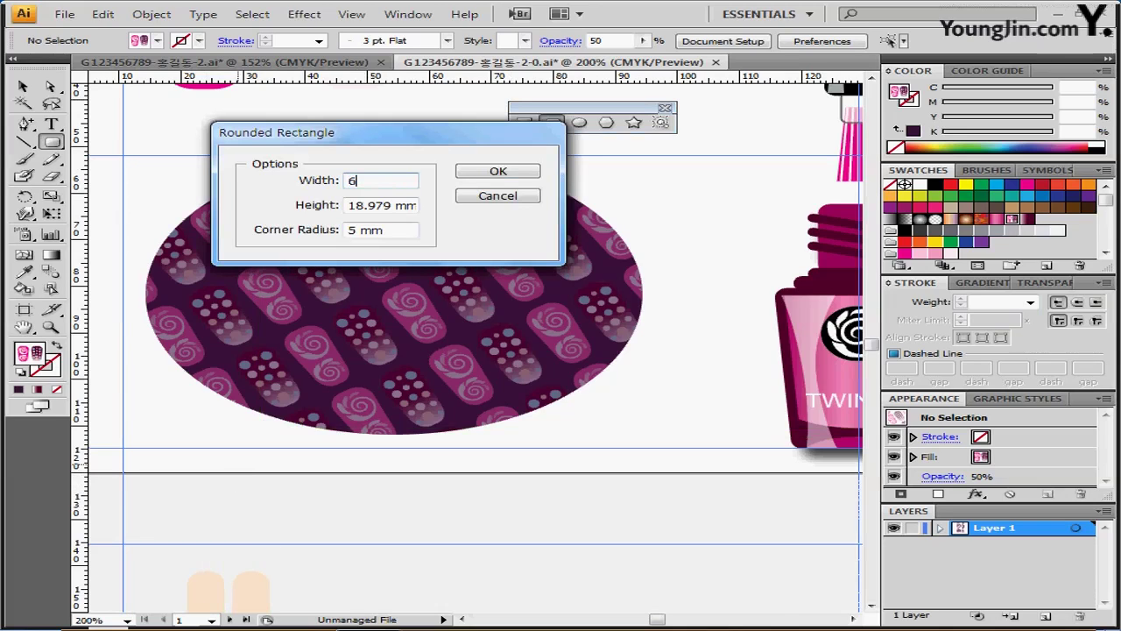
key("Tab")
type("25")
key("Tab")
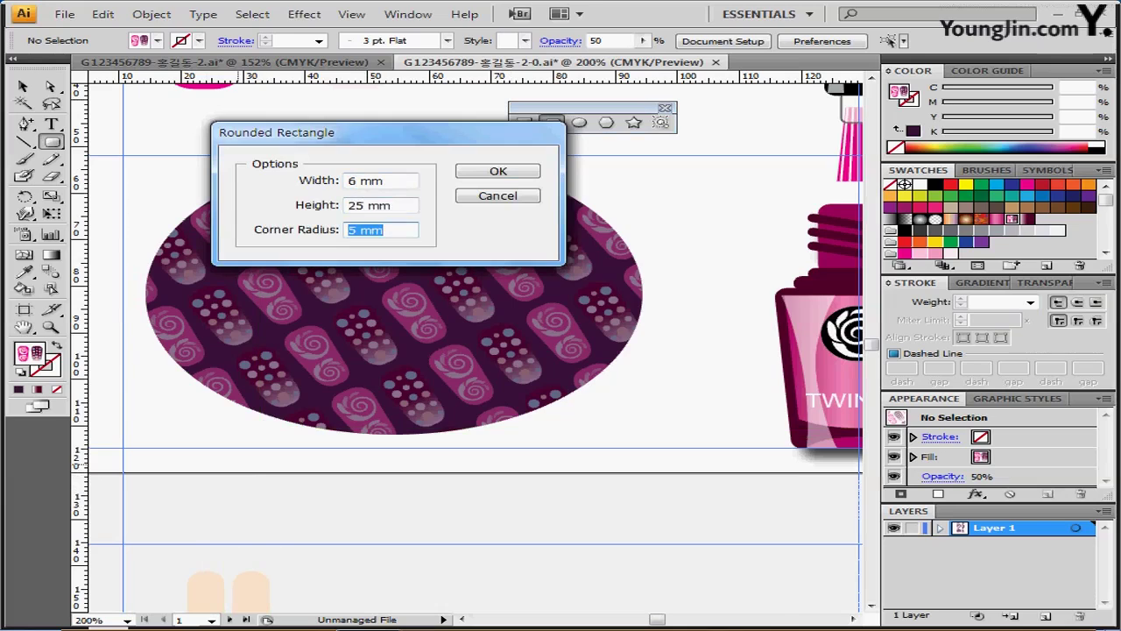
type("5")
left_click(495, 172)
Reset the new rounded rectangle to the default fill and stroke, and remove its stroke
scroll(413, 358, "down", 2)
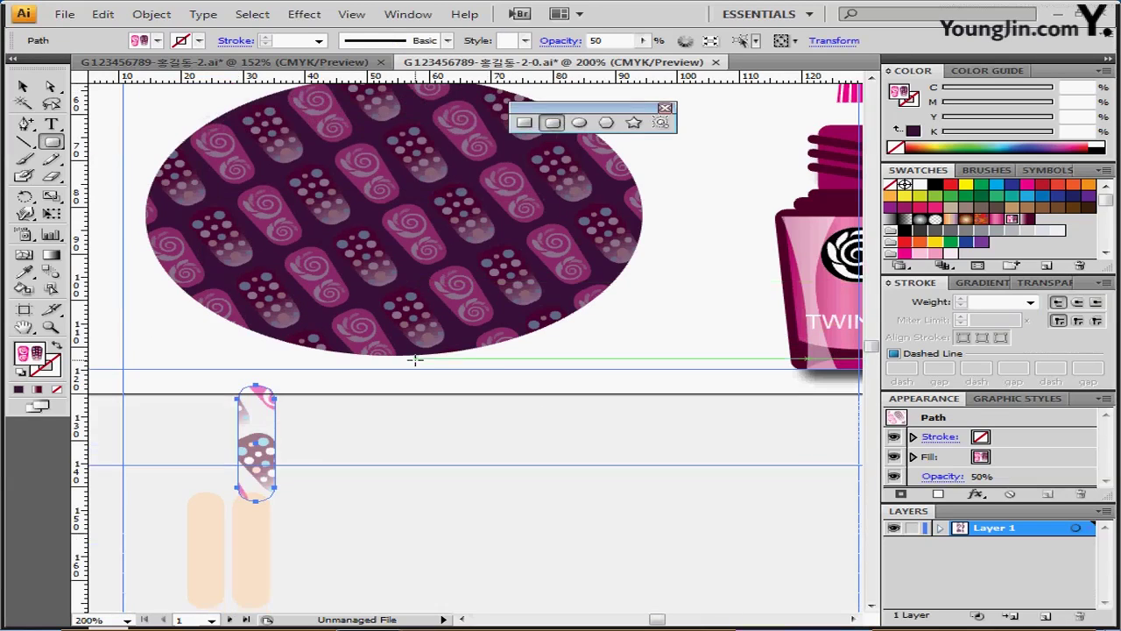
scroll(412, 359, "down", 2)
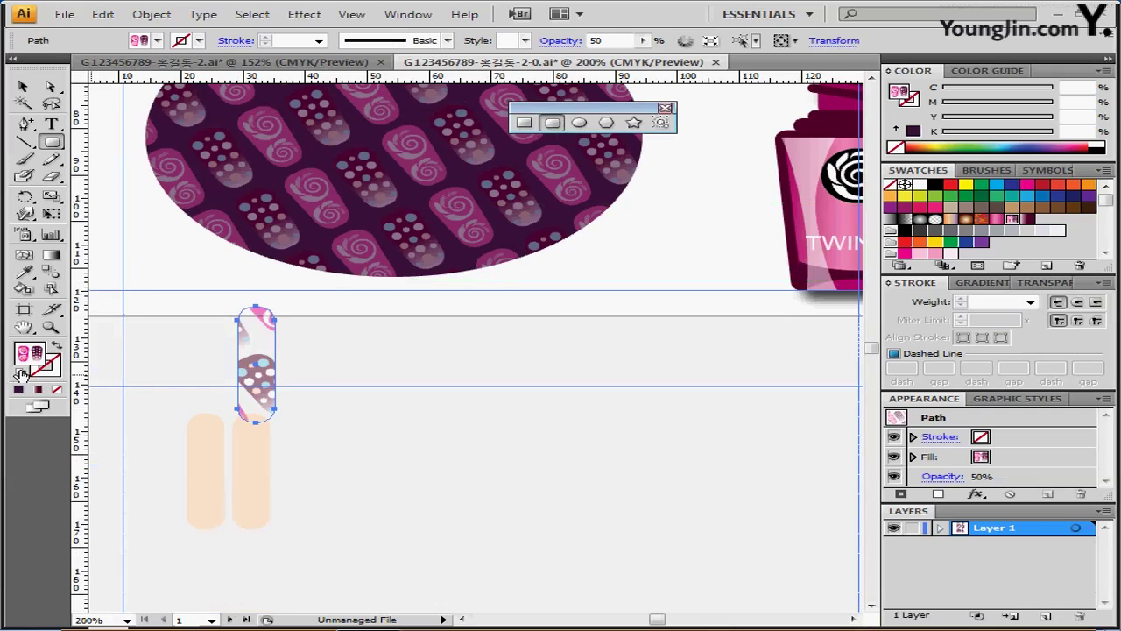
left_click(21, 374)
left_click(896, 147)
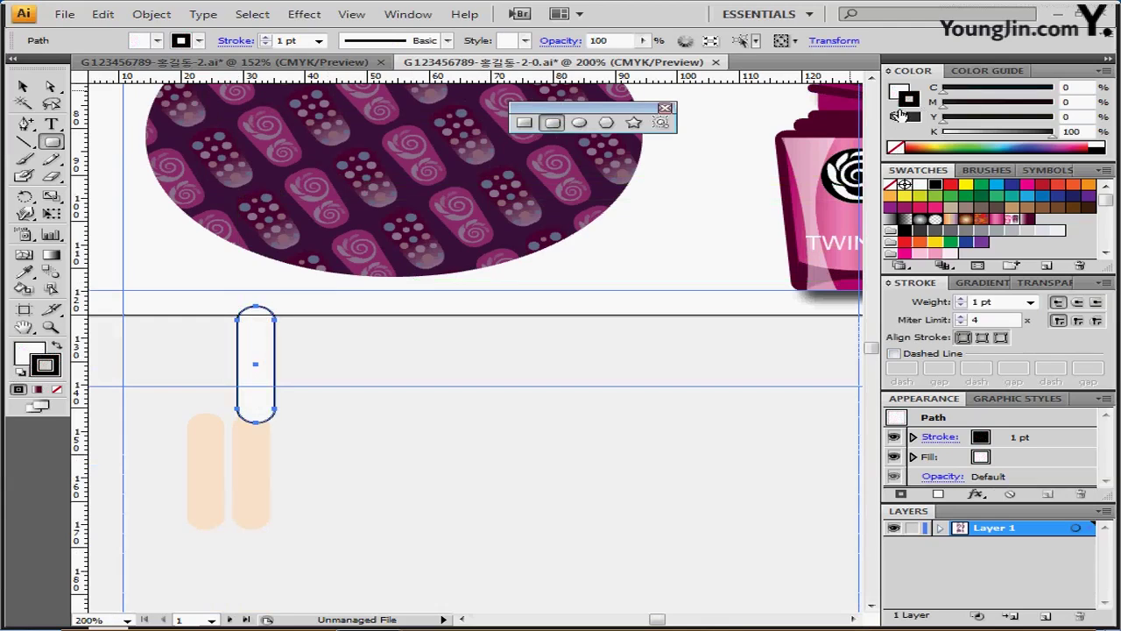
Fill the new rounded rectangle with the skin tone C 0, M 10, Y 20, K 0
left_click(1068, 103)
double_click(1081, 102)
type("10")
key("Tab")
key("Tab")
type("20")
key("Return")
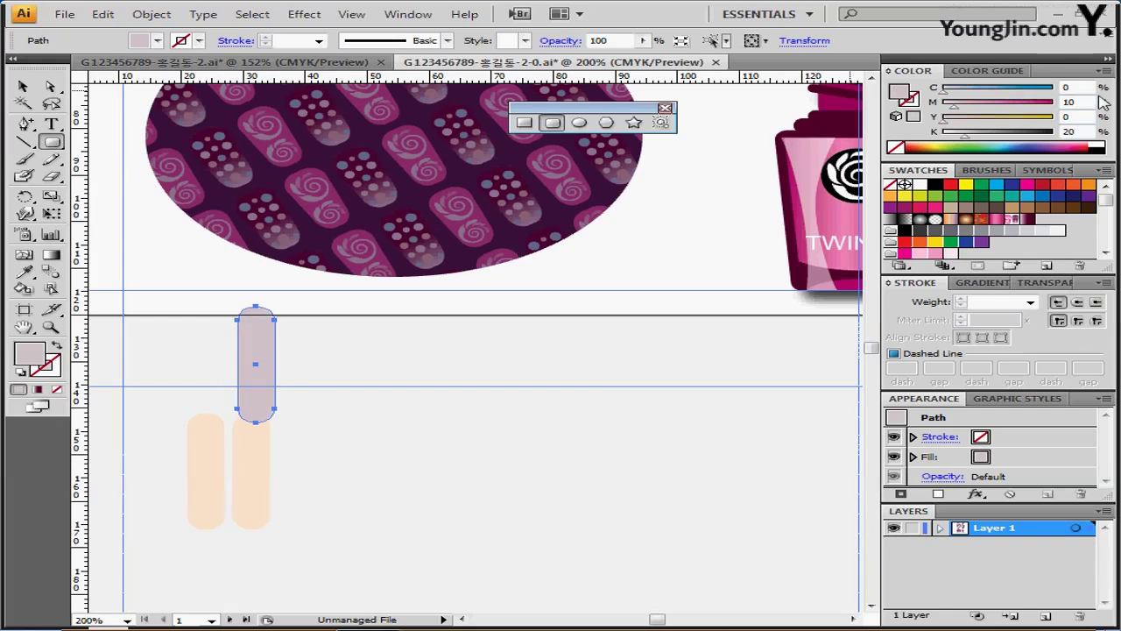
double_click(1067, 117)
type("20")
key("Tab")
type("0")
key("Return")
left_click(1069, 86)
type("0")
key("Return")
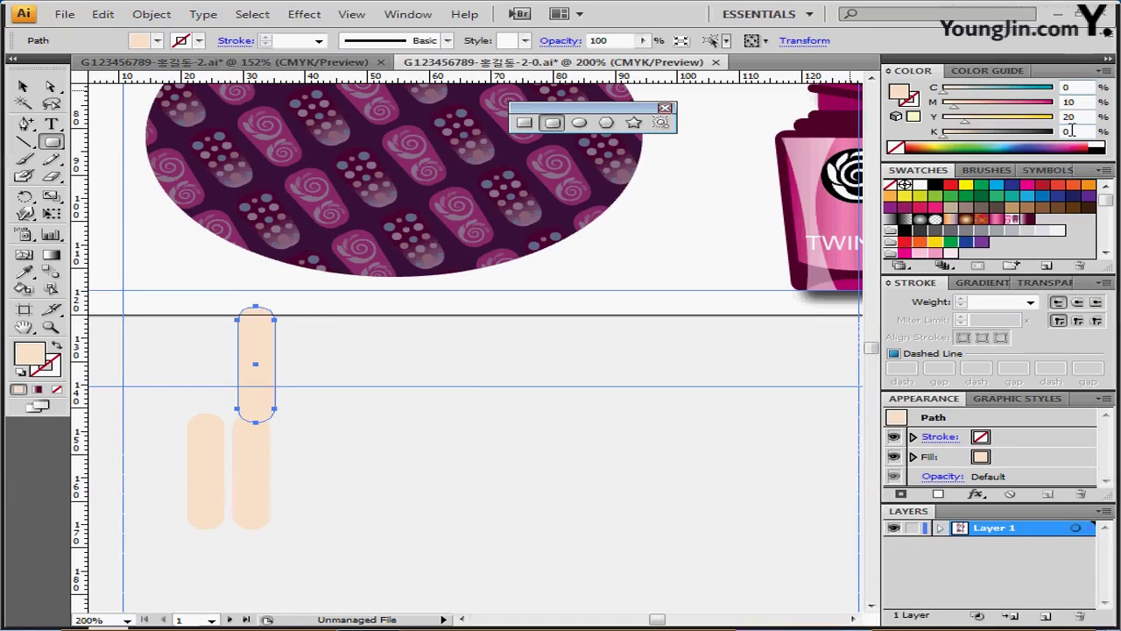
Move the new rounded rectangle aside and delete the two older peach rounded rectangles
key("ctrl")
left_click_drag(264, 385, 333, 442)
left_click_drag(265, 538, 202, 465)
key("Delete")
Reposition the remaining rounded rectangle near the vertical guide and place a level duplicate to its right with a narrow gap
left_click_drag(242, 367, 277, 477)
left_click(278, 431)
left_click(308, 439)
left_click_drag(309, 439, 224, 259)
key("ctrl")
left_click_drag(396, 257, 295, 267)
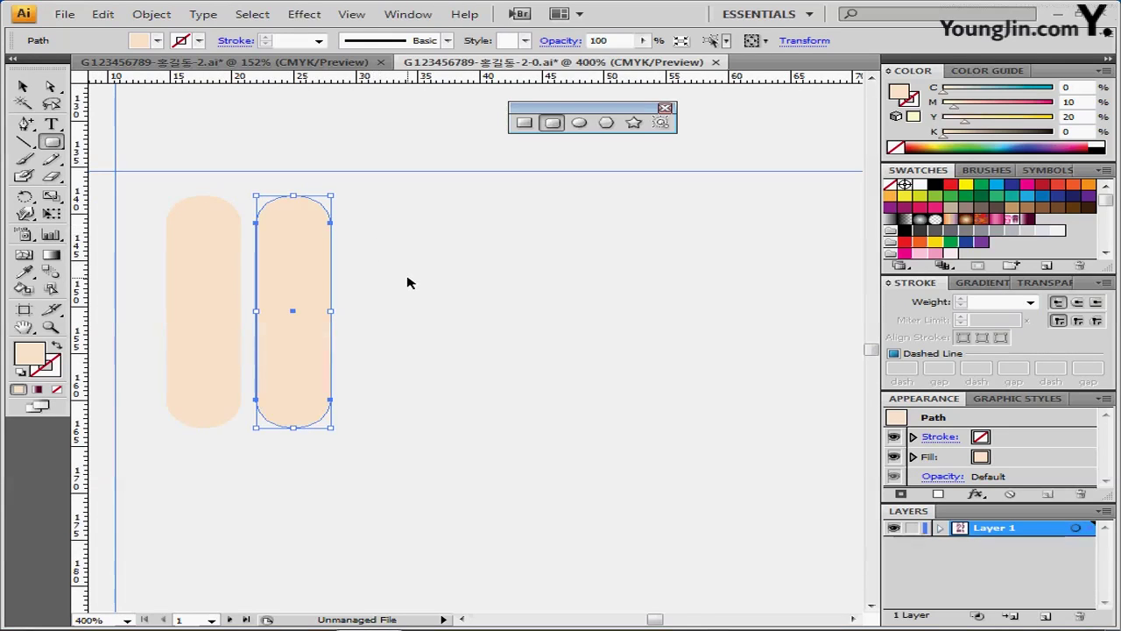
Lengthen the right rounded rectangle upward by about 8 mm by moving only its upper anchor points
left_click(150, 105)
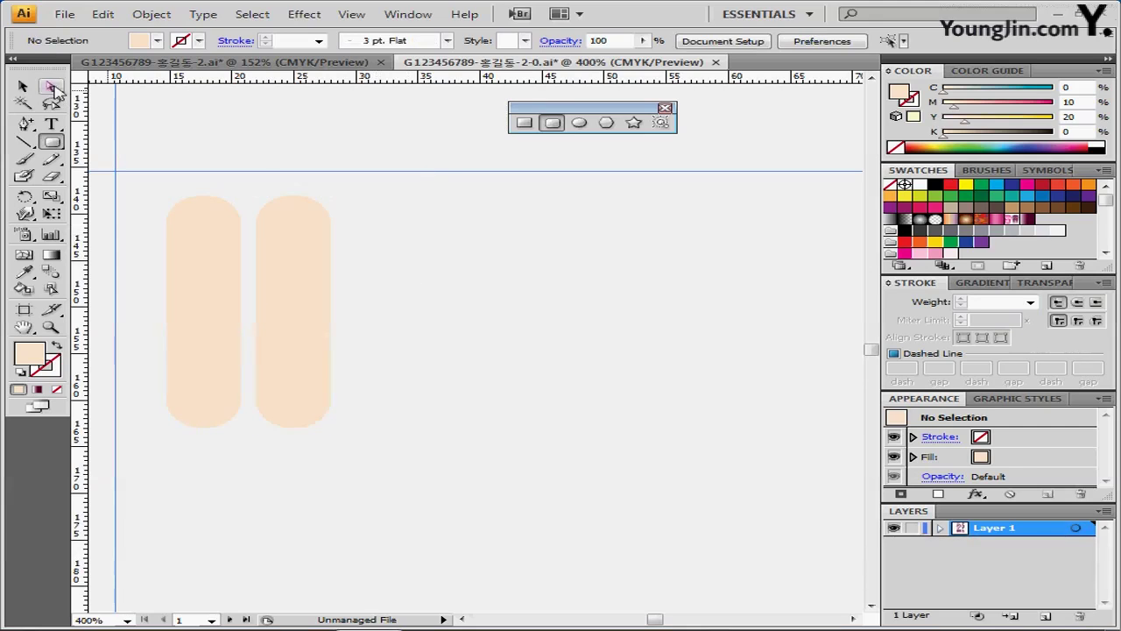
left_click(51, 87)
left_click_drag(254, 161, 379, 264)
scroll(452, 350, "up", 1)
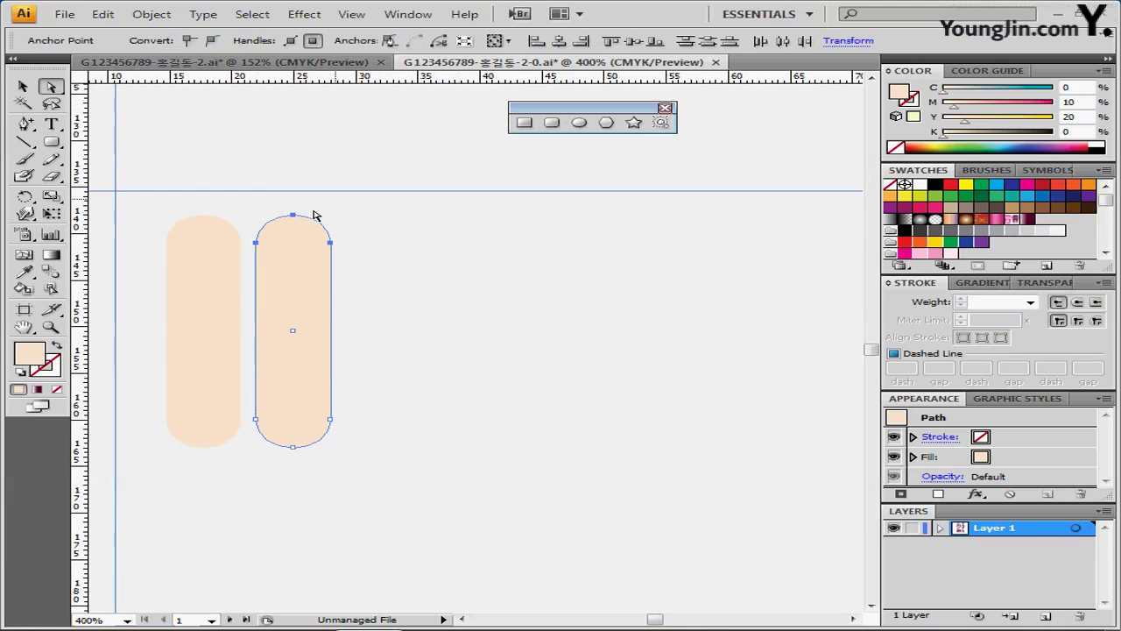
left_click_drag(294, 216, 301, 140)
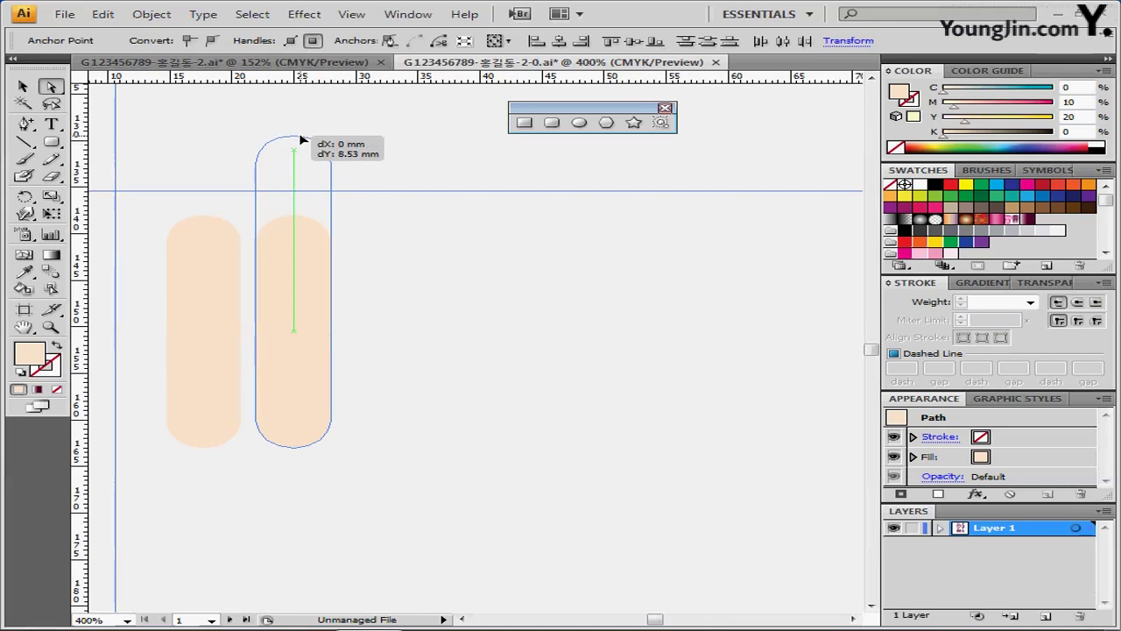
left_click_drag(300, 140, 300, 139)
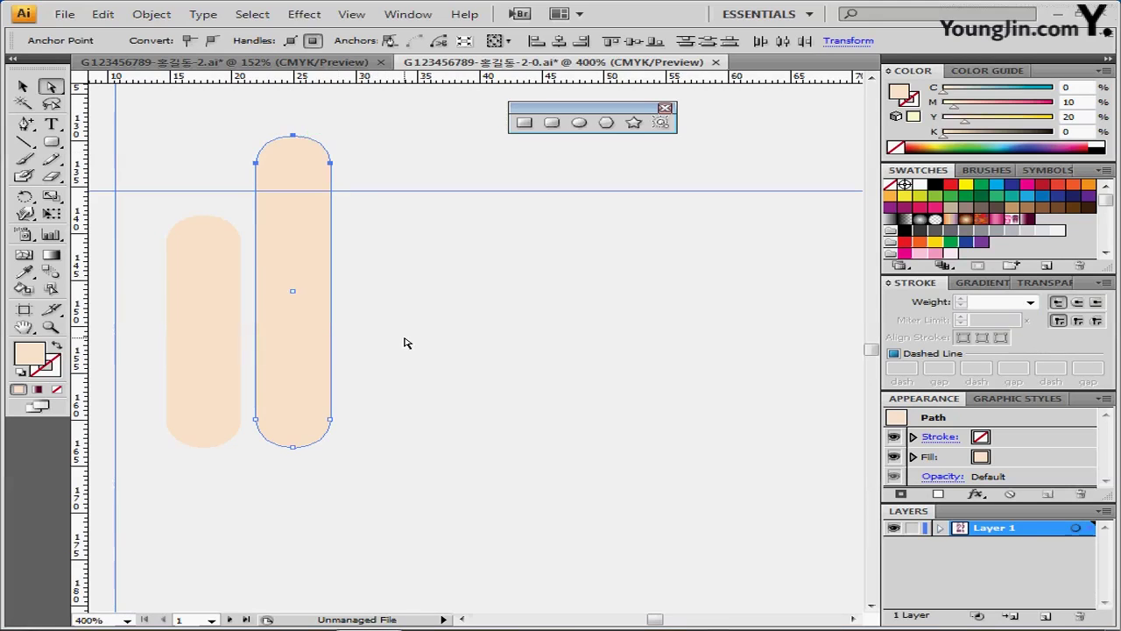
key("Down")
key("Down")
left_click(295, 256)
scroll(304, 260, "up", 2)
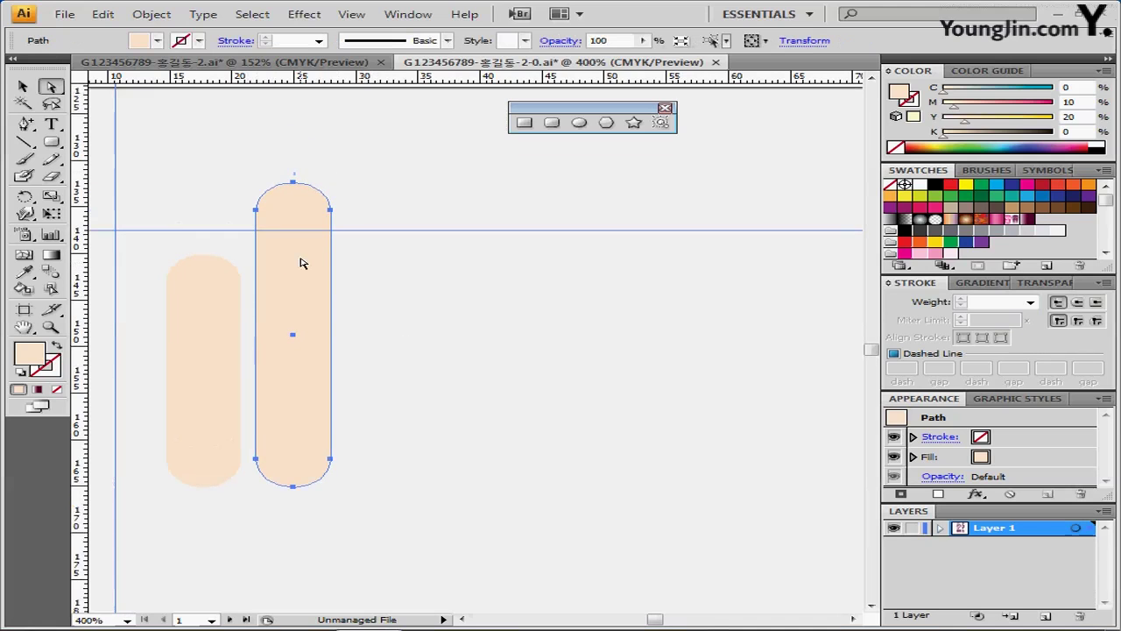
Copy the pink swirl nail and the dark dotted nail from above the ellipse to the area right of the rounded rectangles
left_click(454, 295, "ctrl+alt")
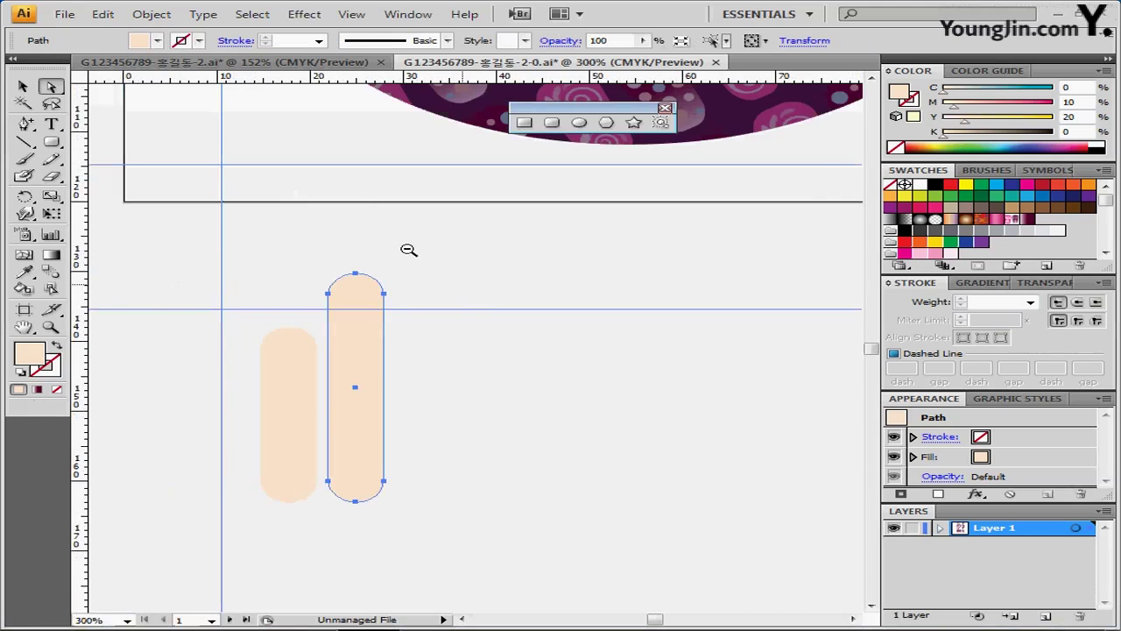
left_click(408, 251, "ctrl+alt")
scroll(316, 346, "left", 2)
scroll(237, 243, "up", 3)
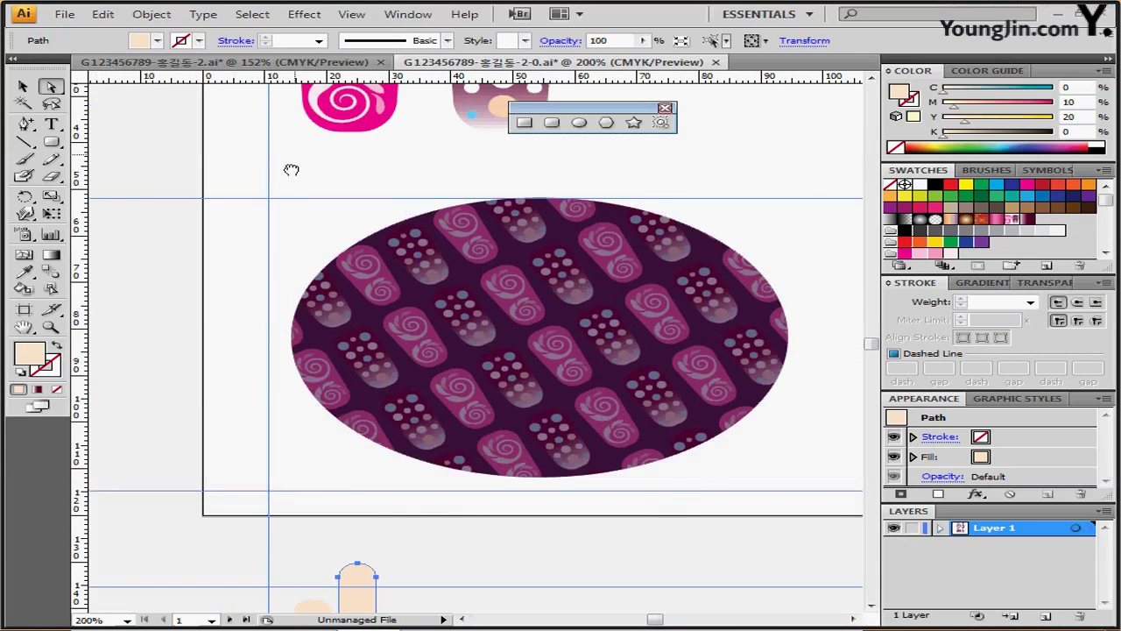
scroll(290, 168, "up", 1)
key("v")
left_click_drag(296, 195, 513, 95)
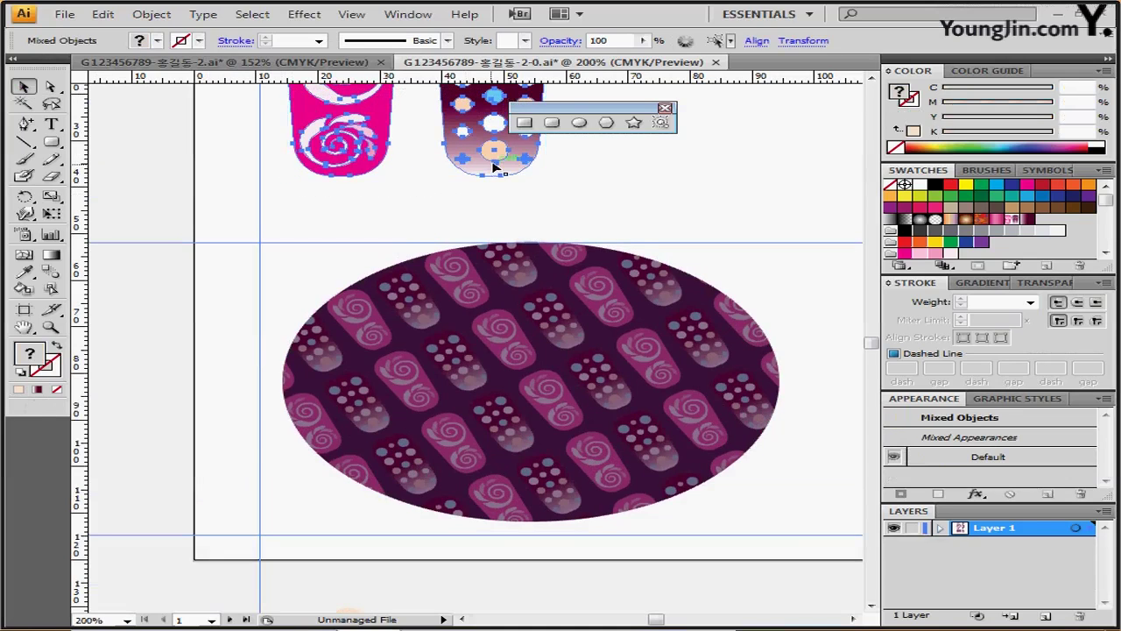
scroll(488, 166, "down", 5)
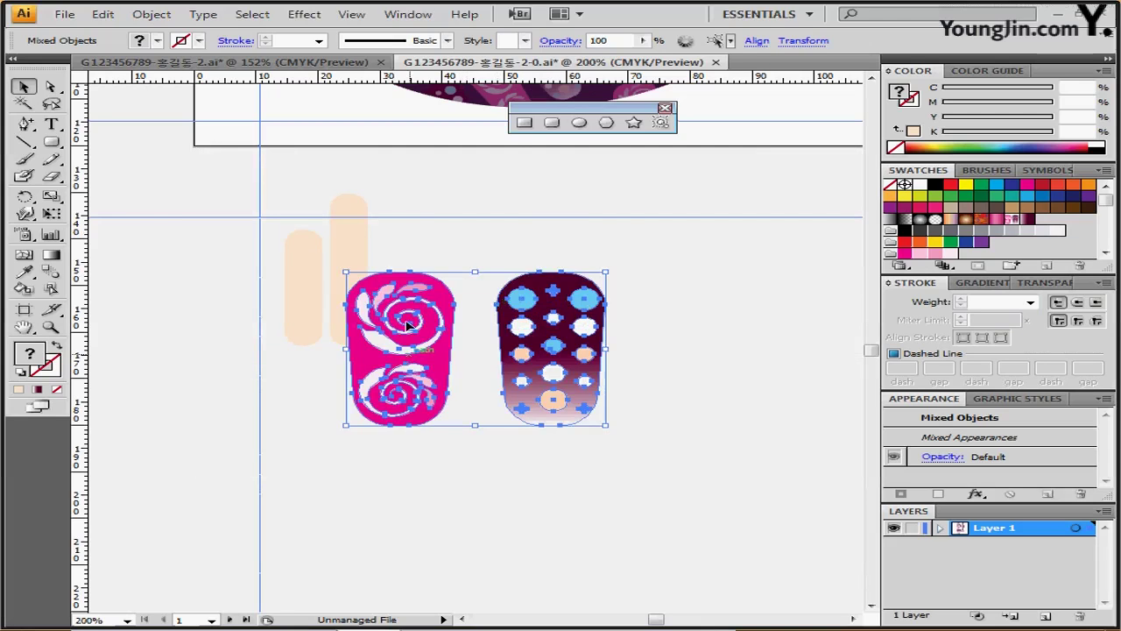
left_click_drag(411, 360, 444, 256)
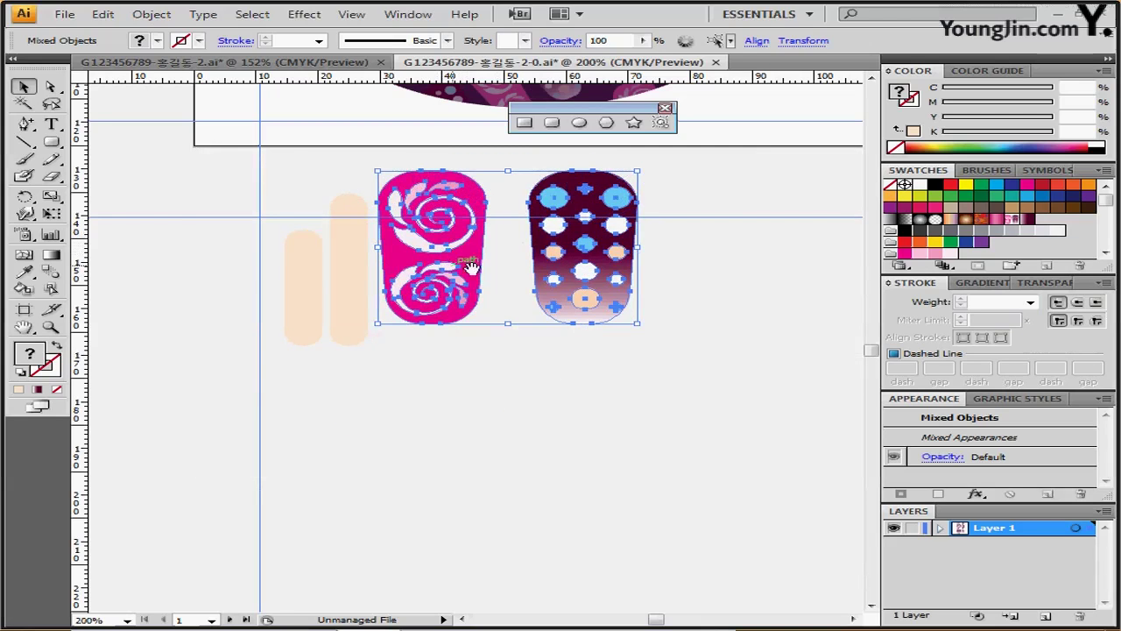
Recolor only the pink base of the copied swirl nail to orange with M 70 and Y 100
key("ctrl+equal")
left_click_drag(547, 290, 283, 150)
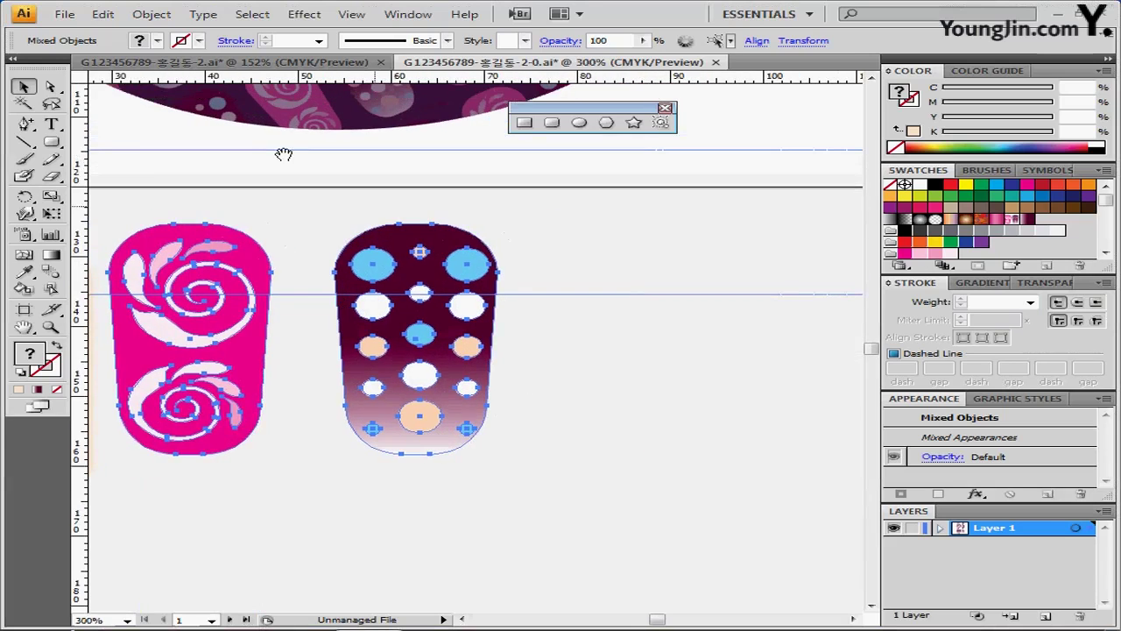
left_click_drag(141, 181, 158, 140)
left_click(158, 141)
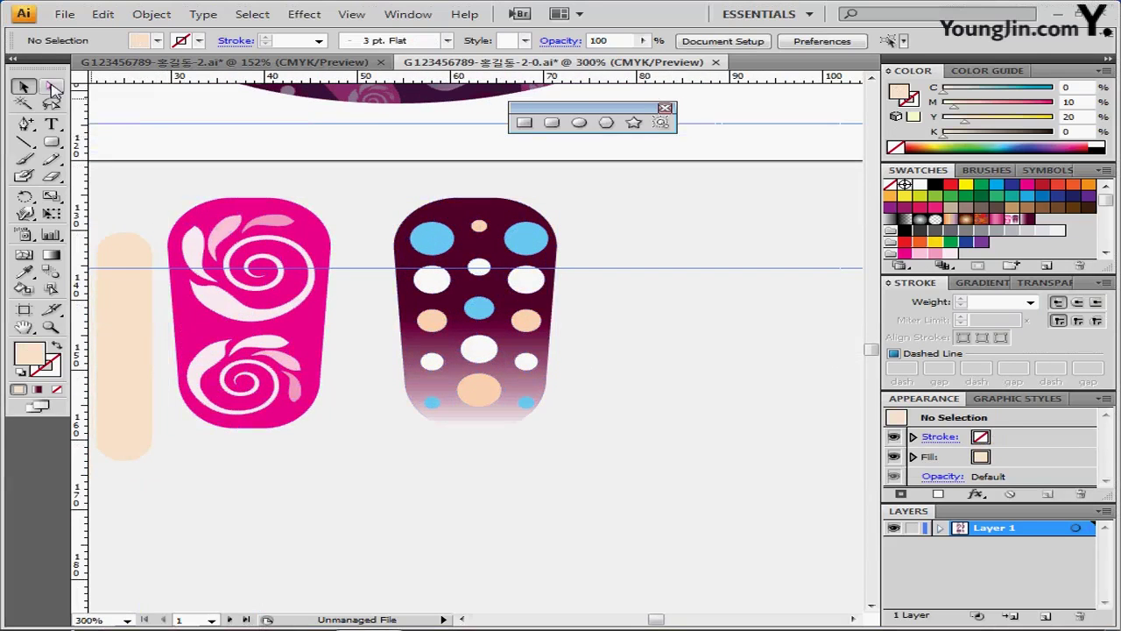
left_click(53, 90)
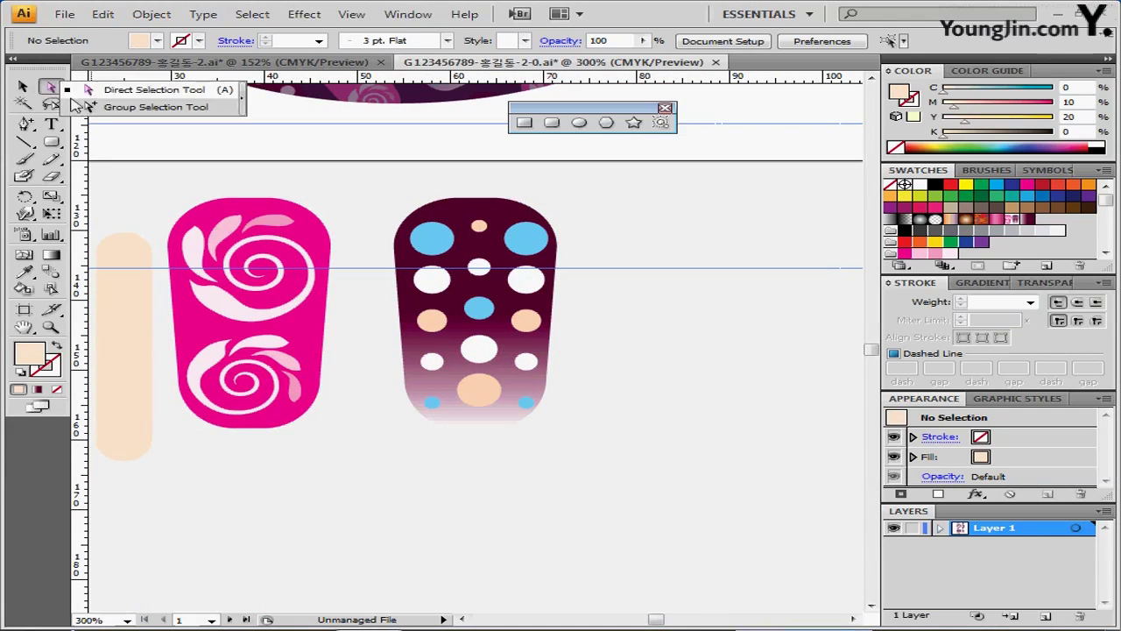
left_click(329, 237)
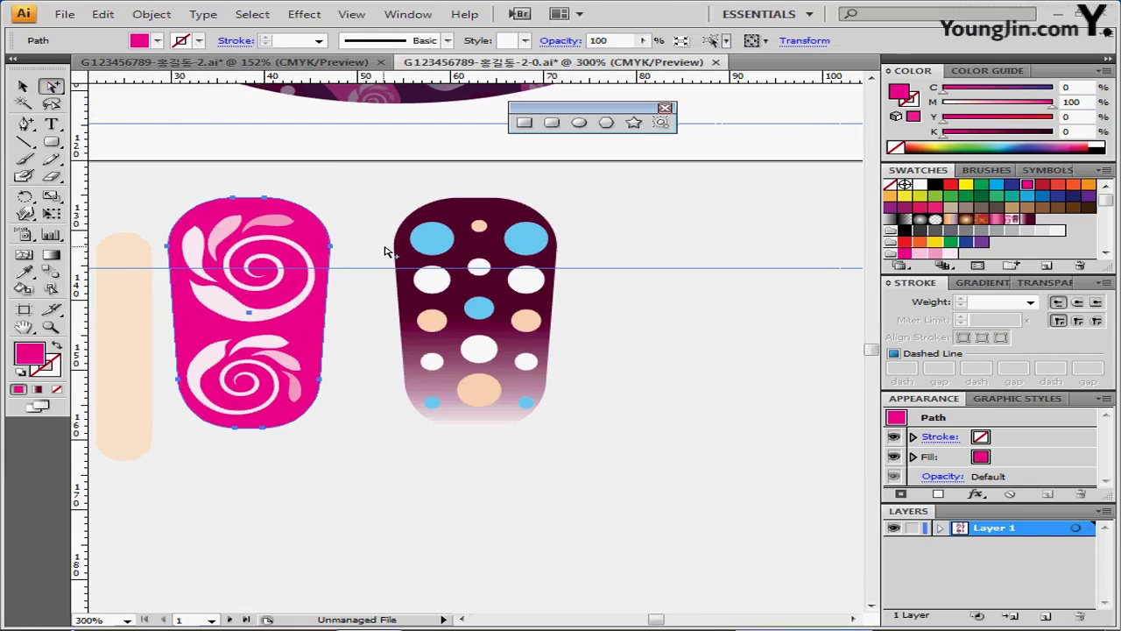
double_click(1078, 102)
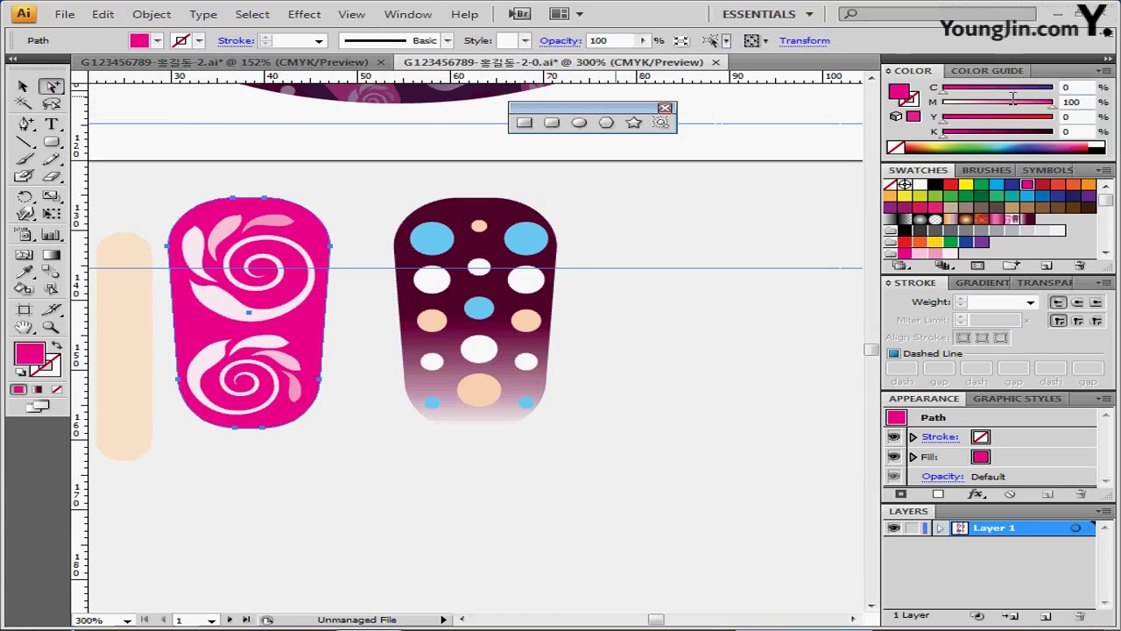
type("70")
key("Tab")
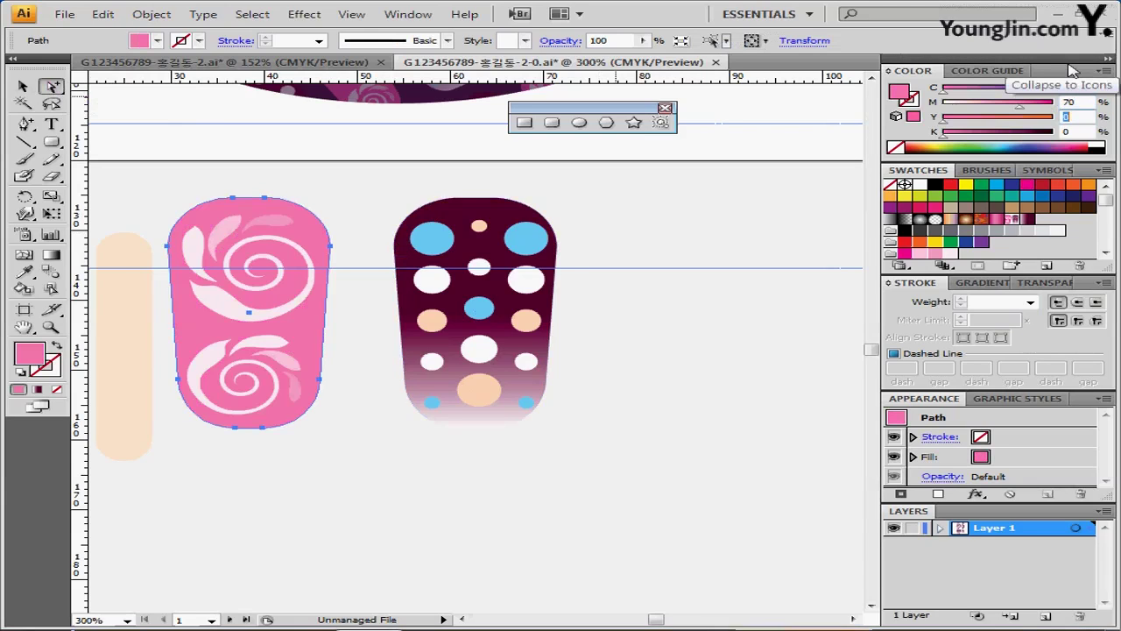
type("100")
key("Return")
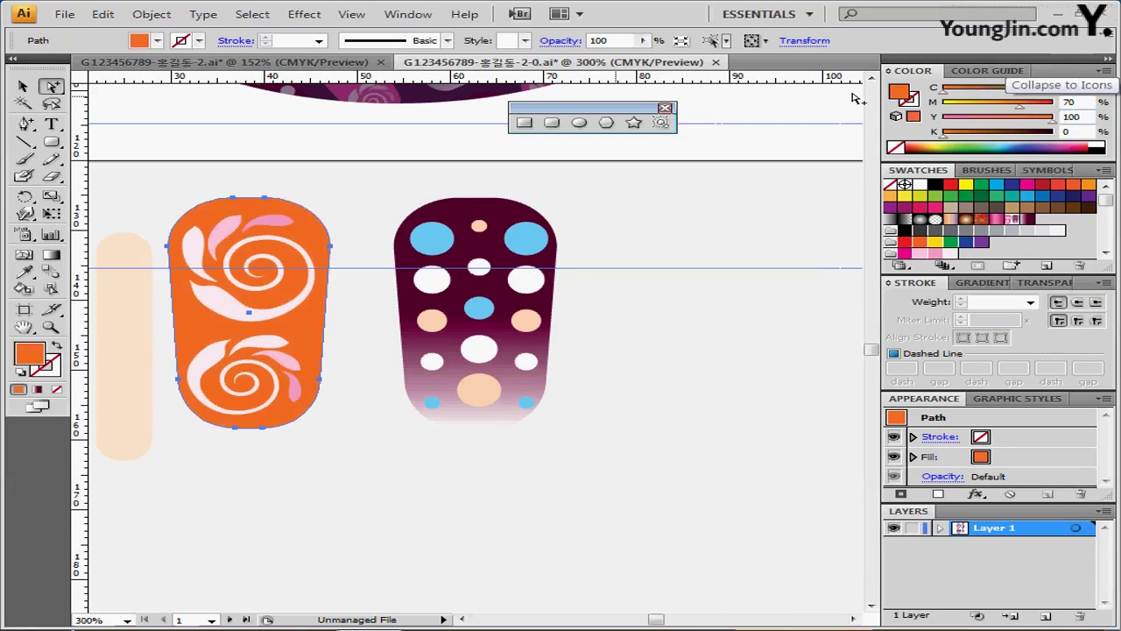
left_click(362, 497)
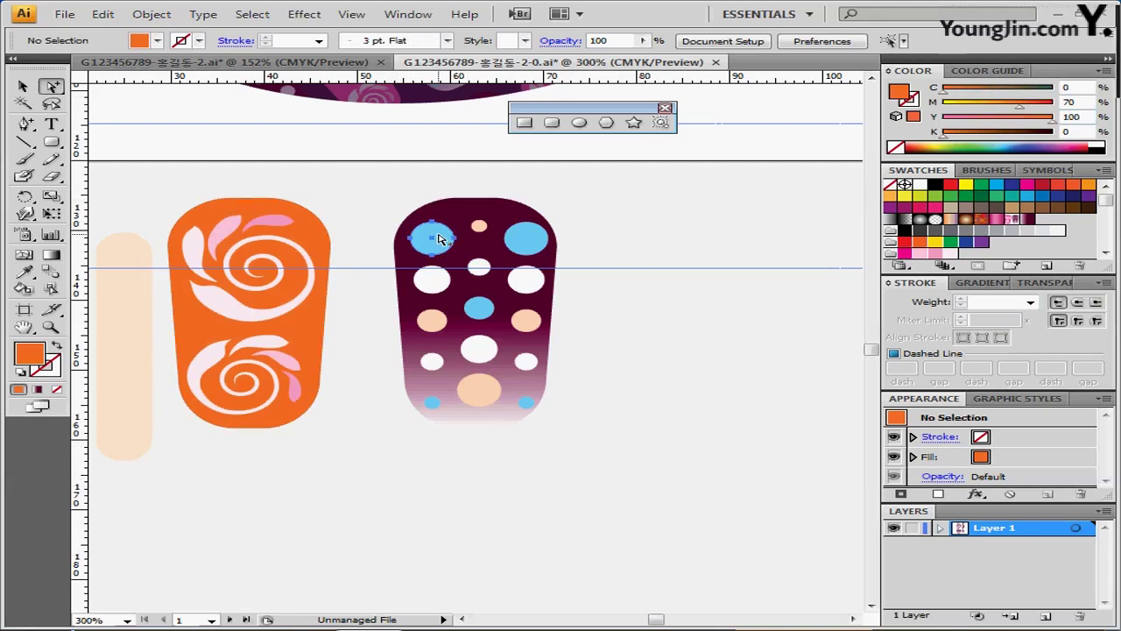
Fill all the dots on the copied dark nail with white
double_click(440, 239)
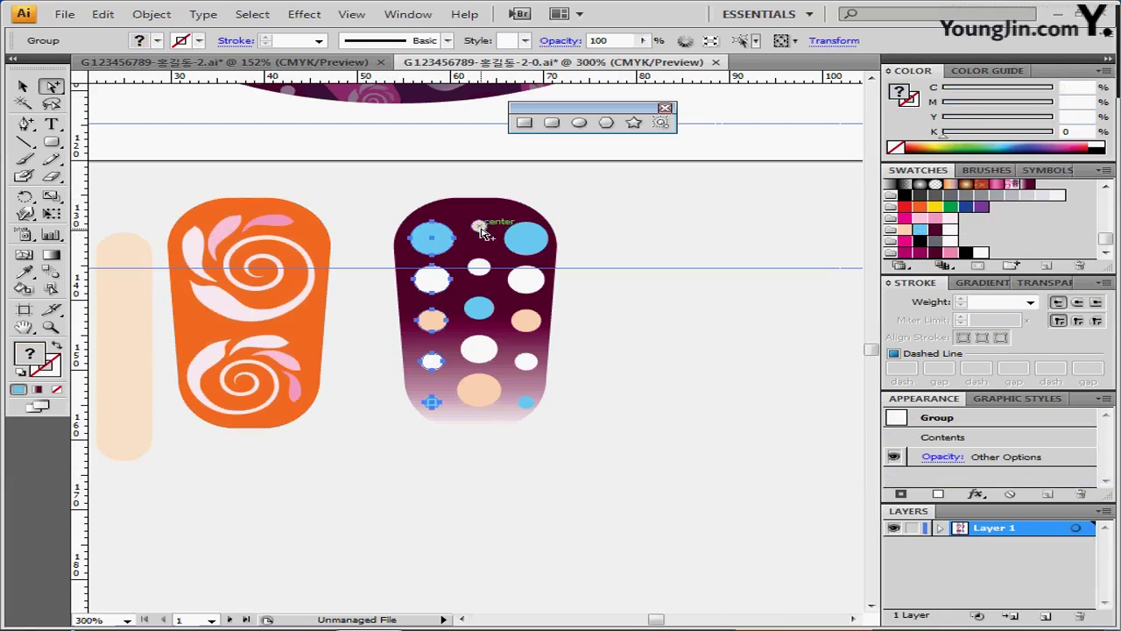
left_click_drag(392, 186, 532, 409)
left_click(523, 217, "shift")
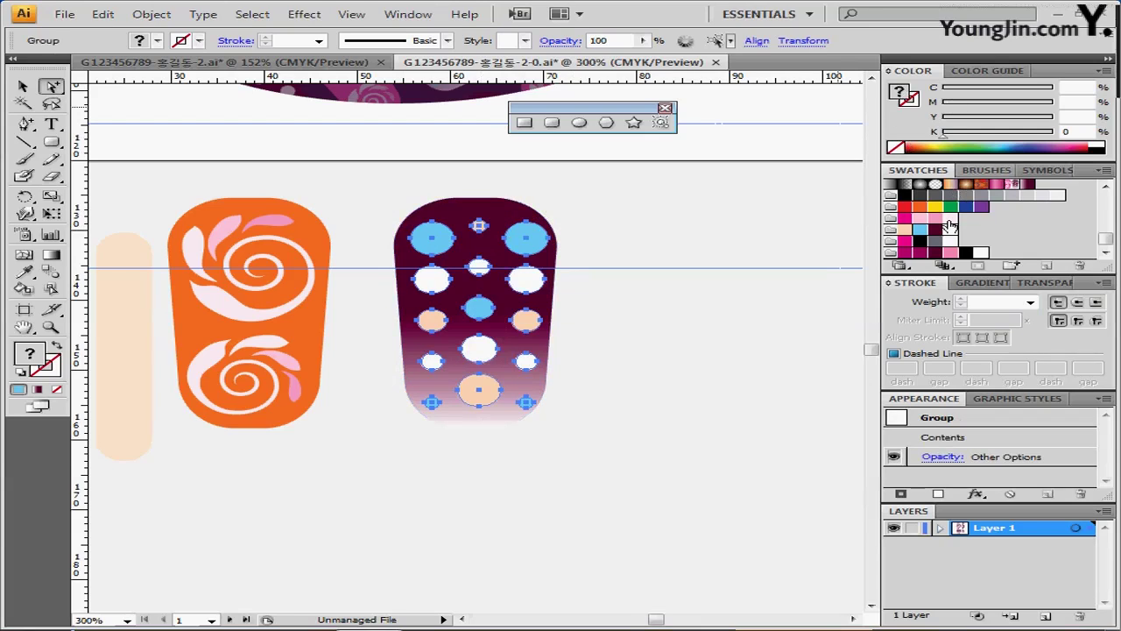
left_click(1107, 147)
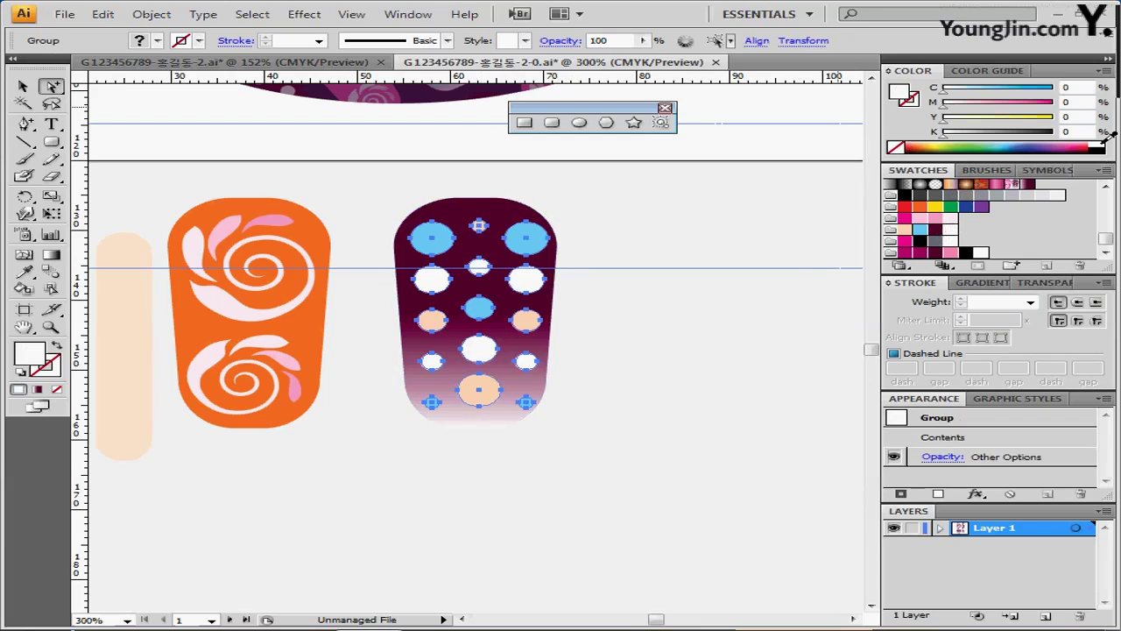
left_click(613, 376)
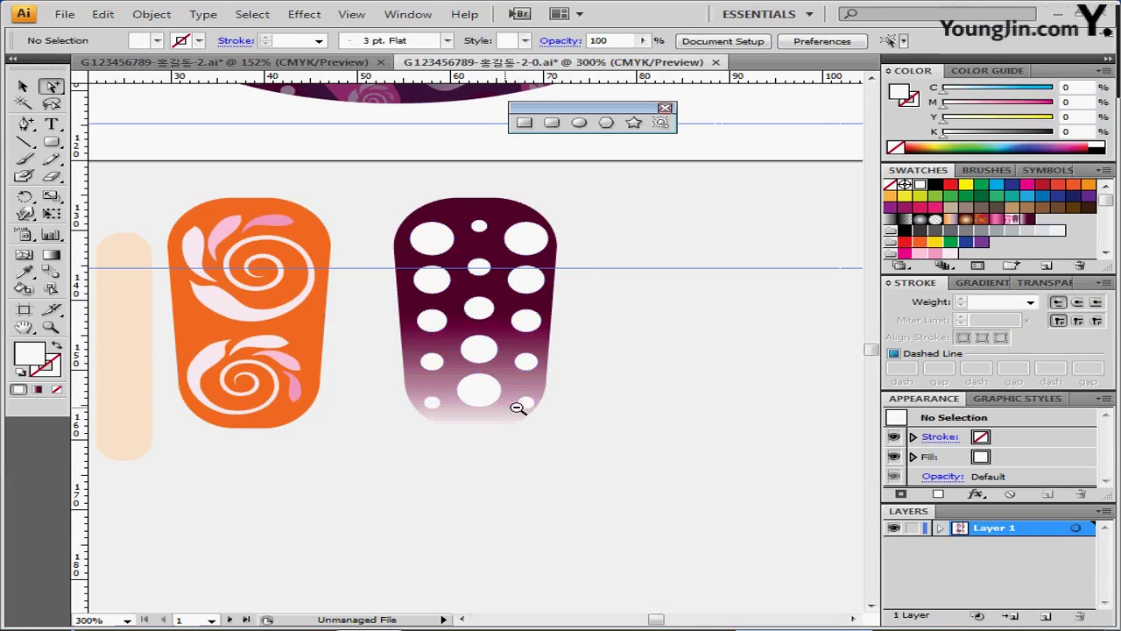
Scale the orange swirl nail and the dark dotted nail together uniformly to 30%
left_click(518, 407, "alt")
left_click_drag(406, 403, 424, 430)
left_click_drag(338, 233, 424, 302)
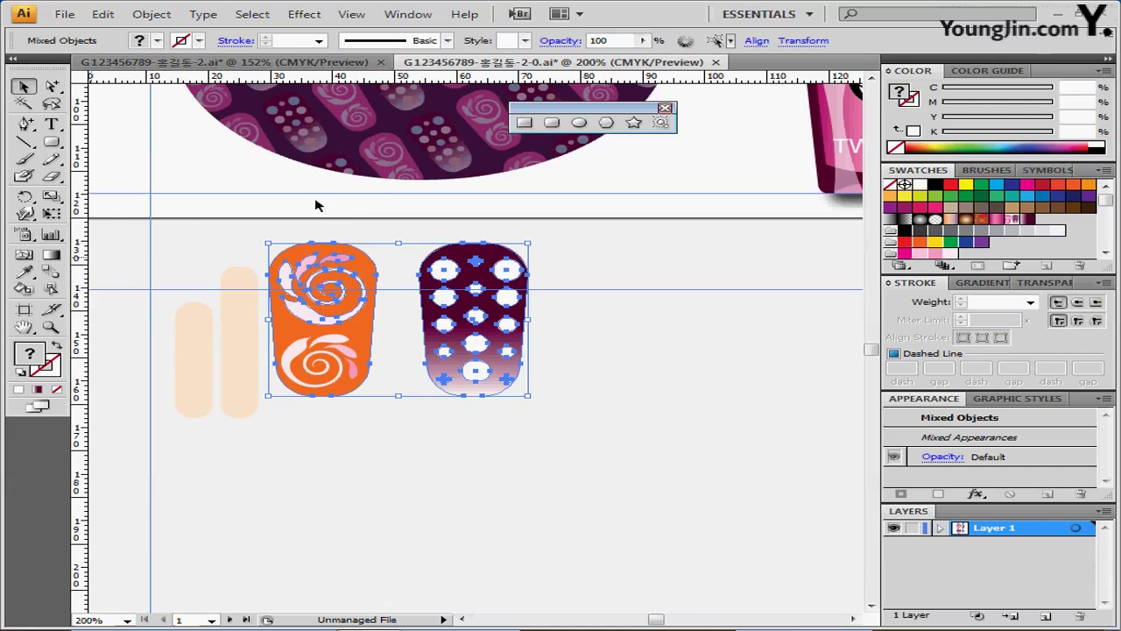
left_click_drag(283, 234, 523, 425)
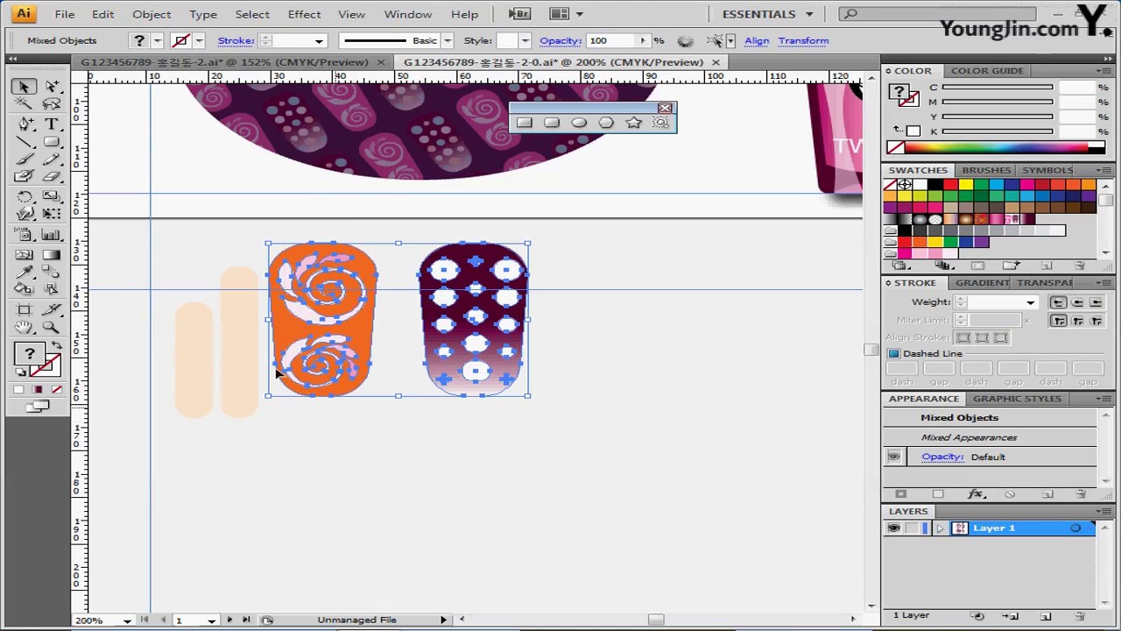
double_click(51, 196)
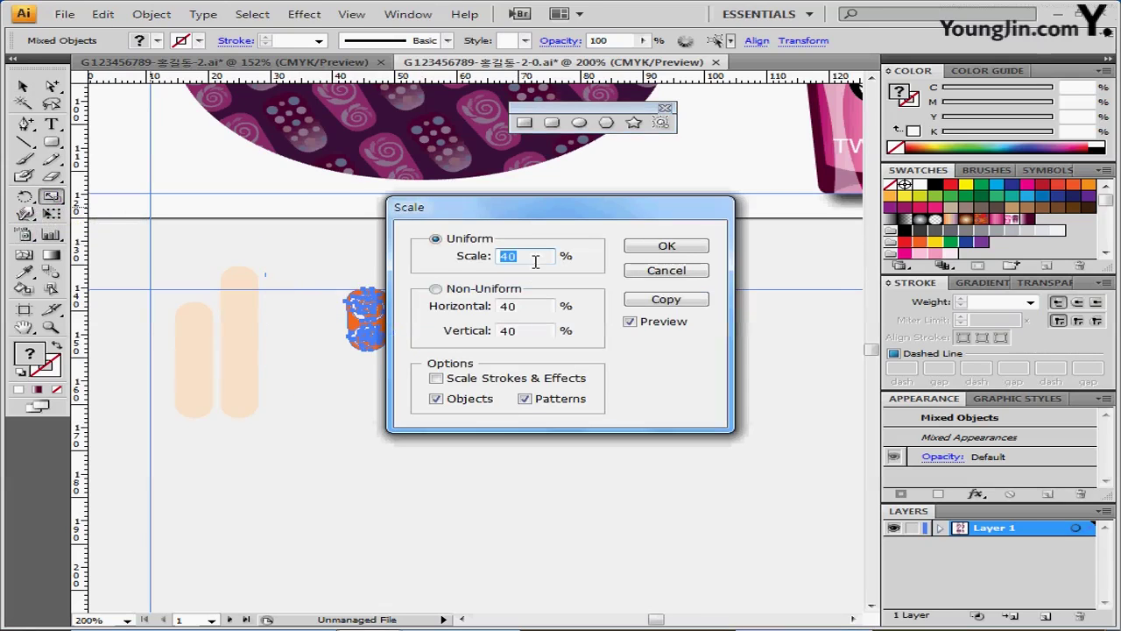
type("30")
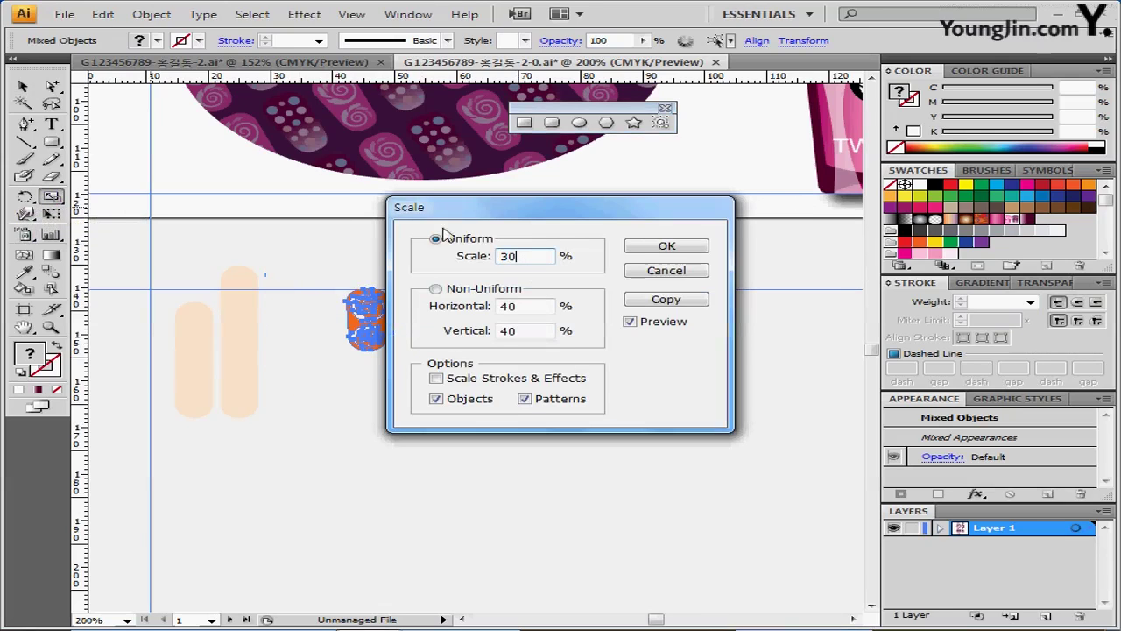
left_click_drag(466, 209, 539, 207)
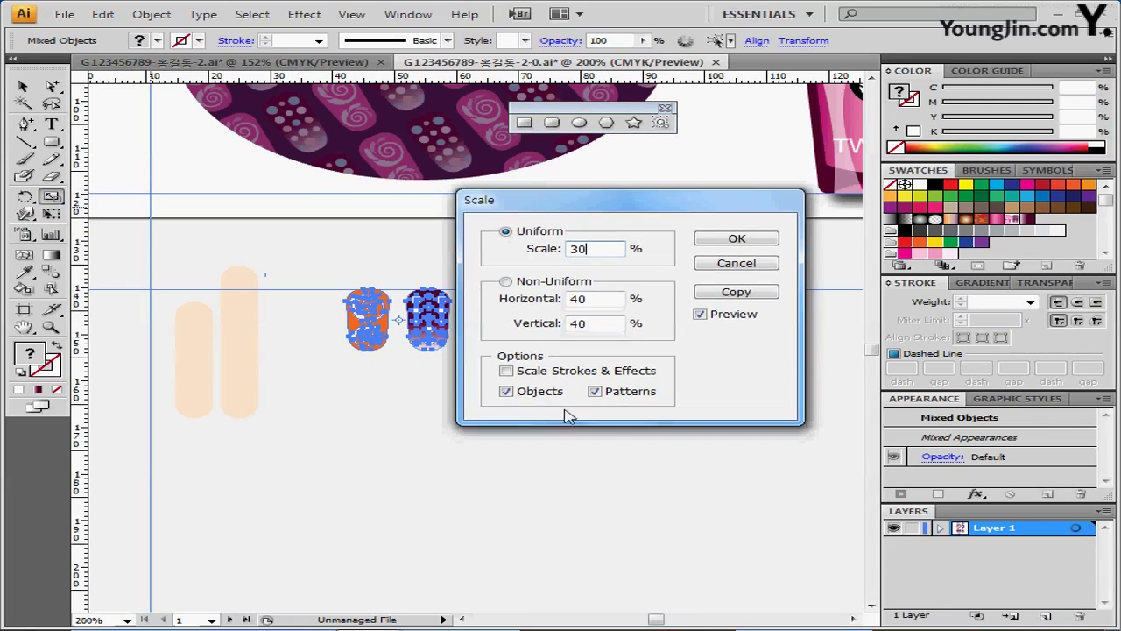
left_click(507, 392)
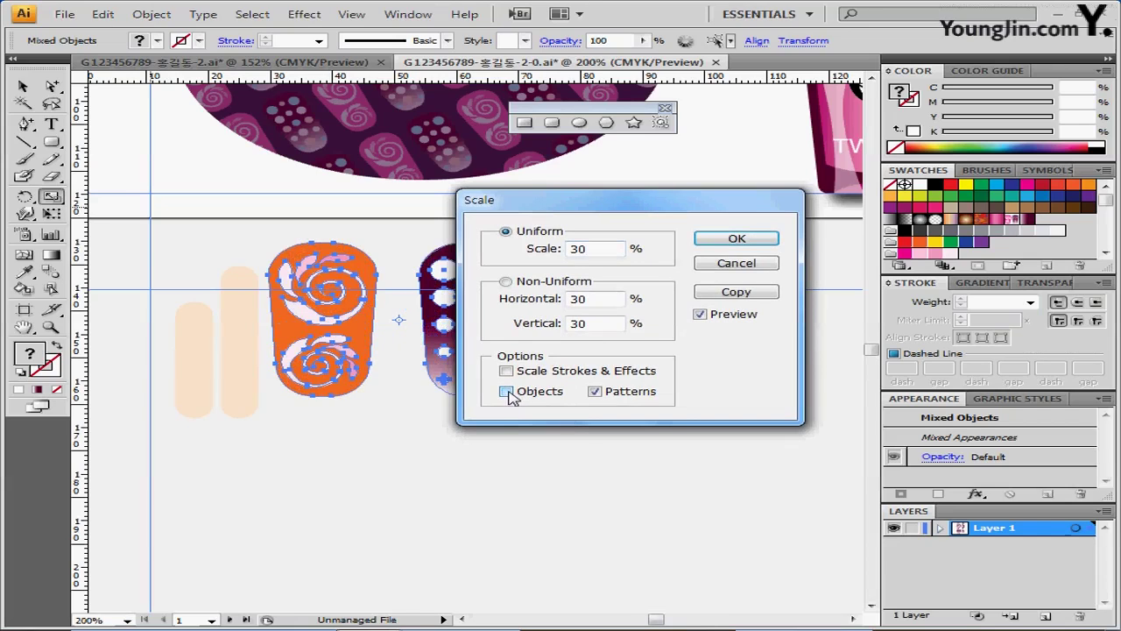
left_click(507, 392)
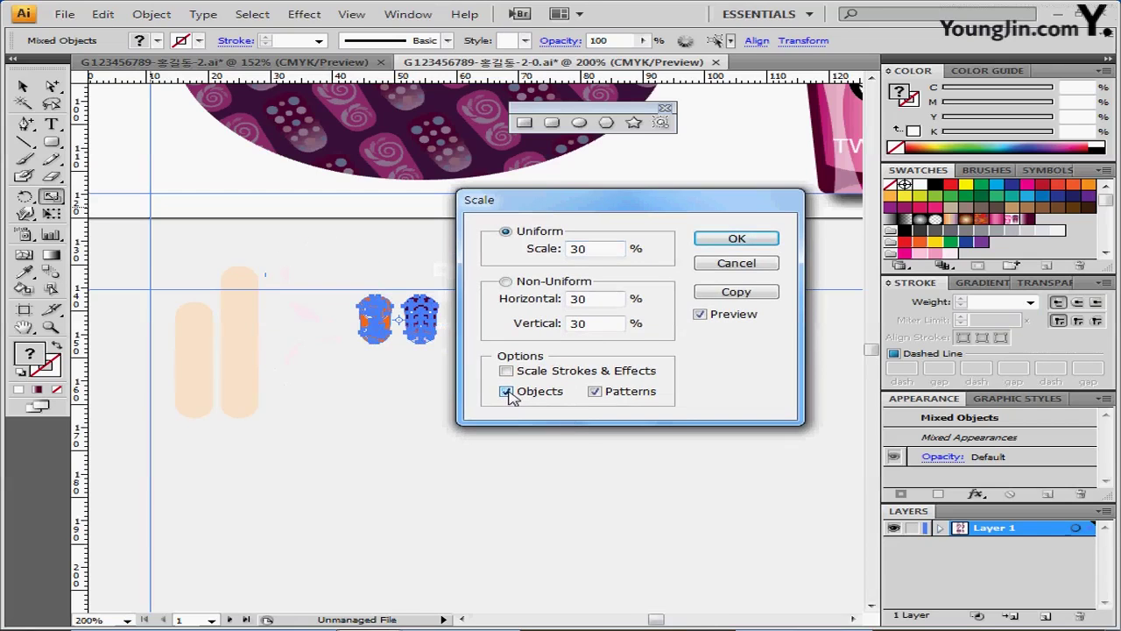
left_click(737, 239)
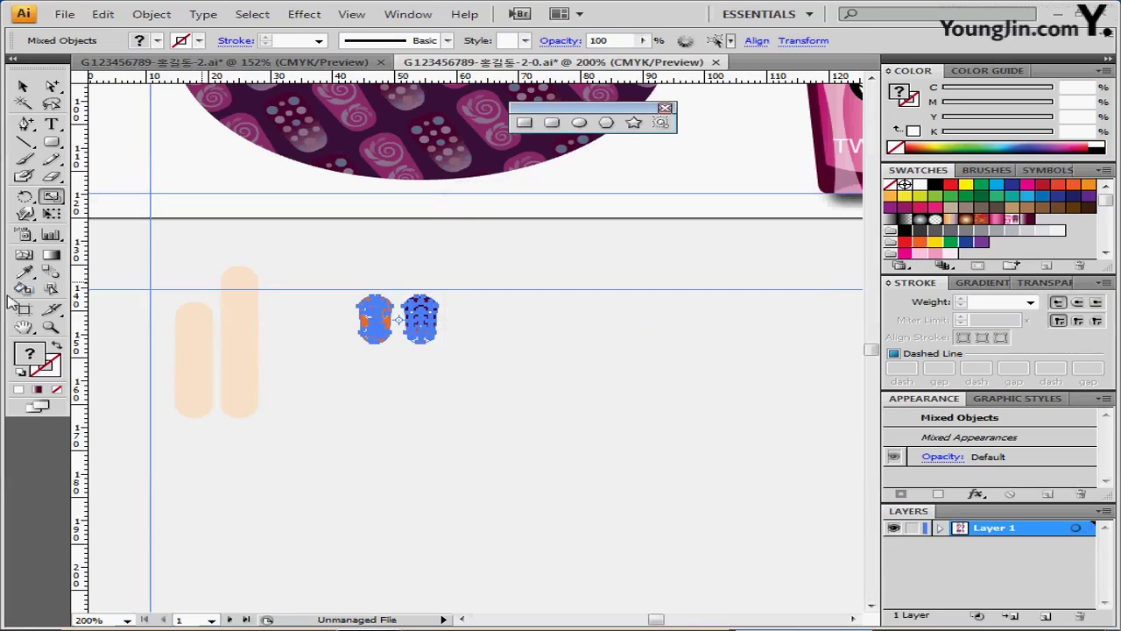
Place the dotted nail on the tip of the short finger and the orange swirl nail on the tip of the tall finger
left_click(23, 86)
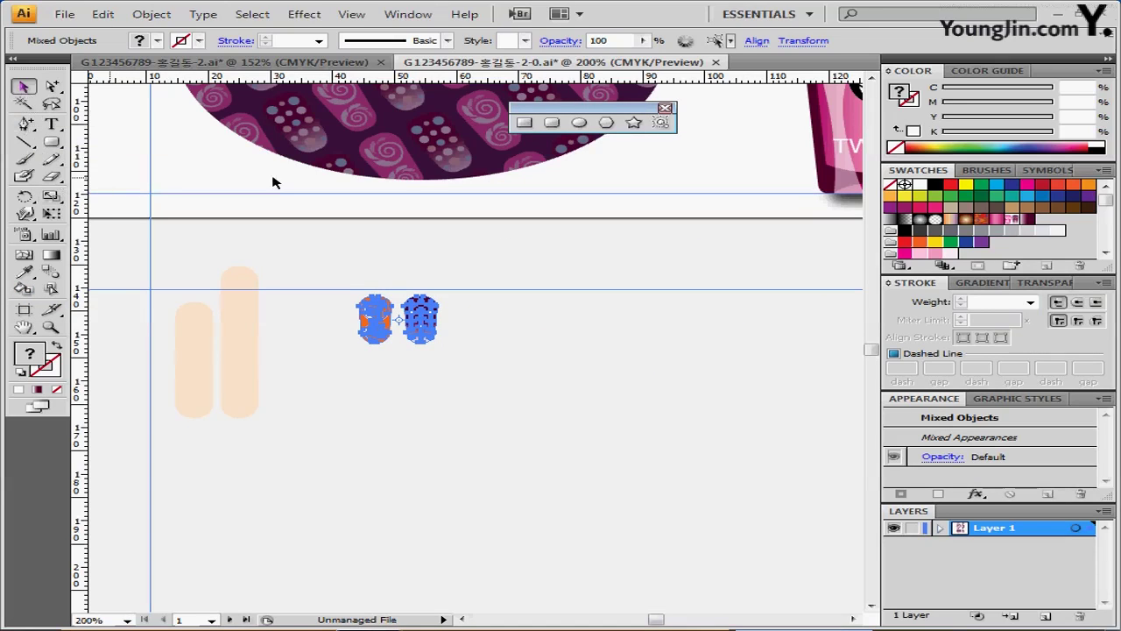
left_click(393, 418)
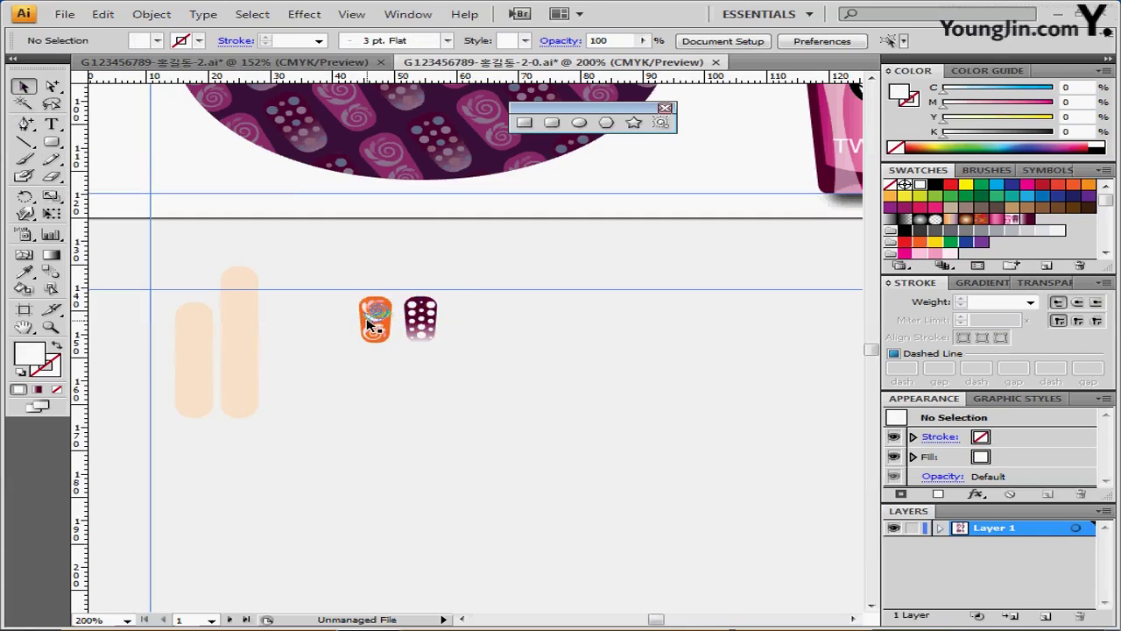
mouse_move(368, 324)
left_mouse_down()
mouse_move(285, 285)
mouse_move(225, 283)
mouse_move(369, 324)
left_mouse_up()
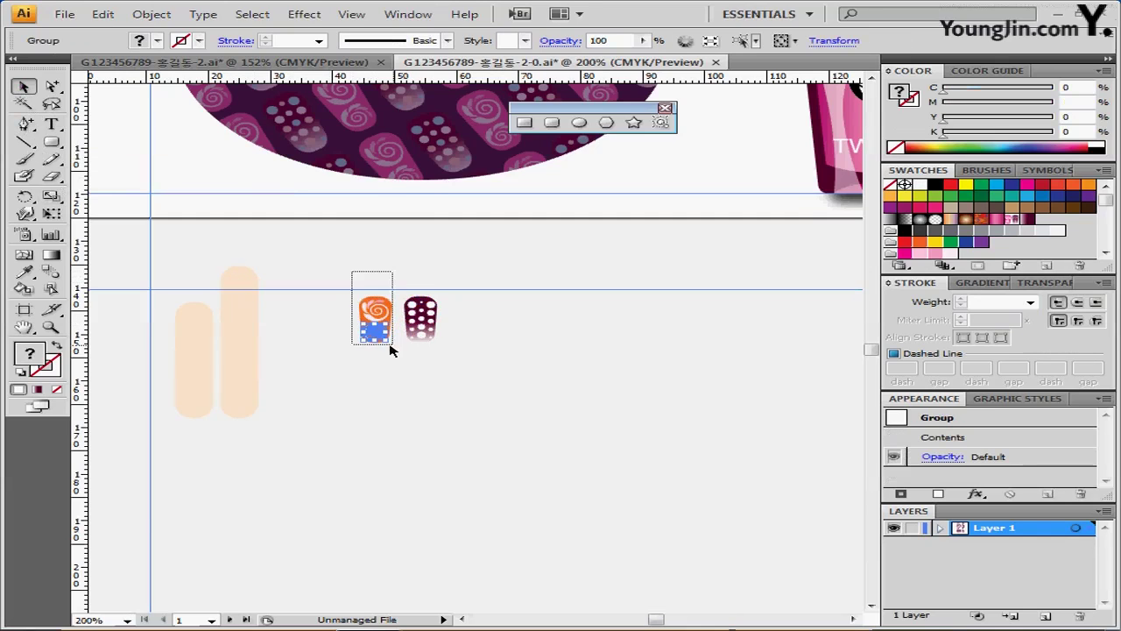
left_click(459, 300)
left_click_drag(428, 314, 200, 317)
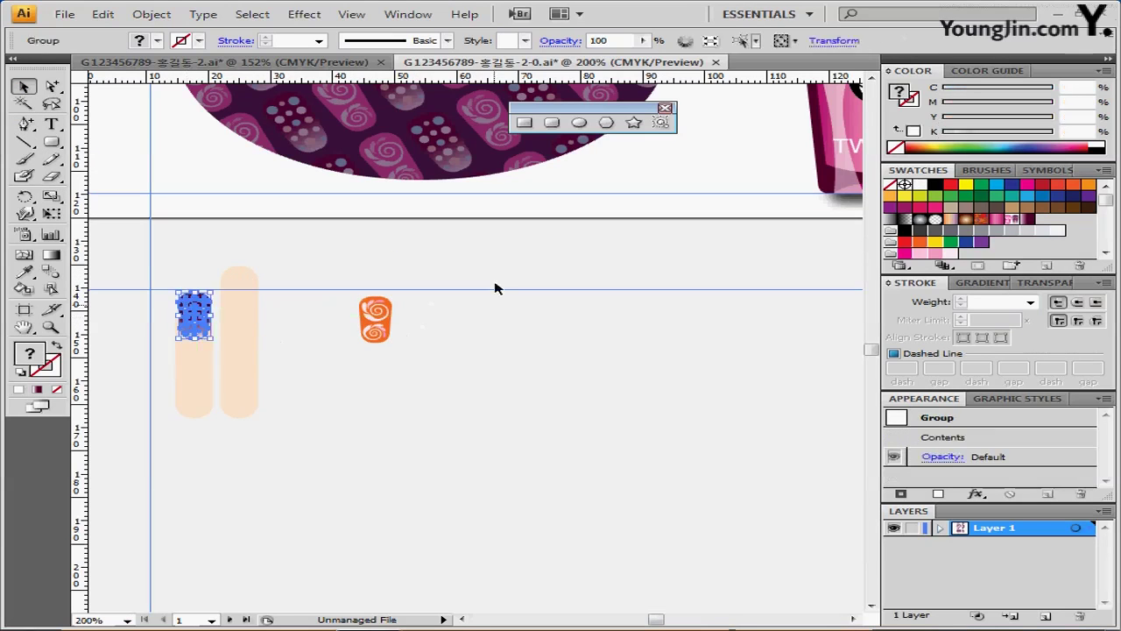
left_click(495, 289)
left_click_drag(386, 326, 246, 294)
left_click(332, 361)
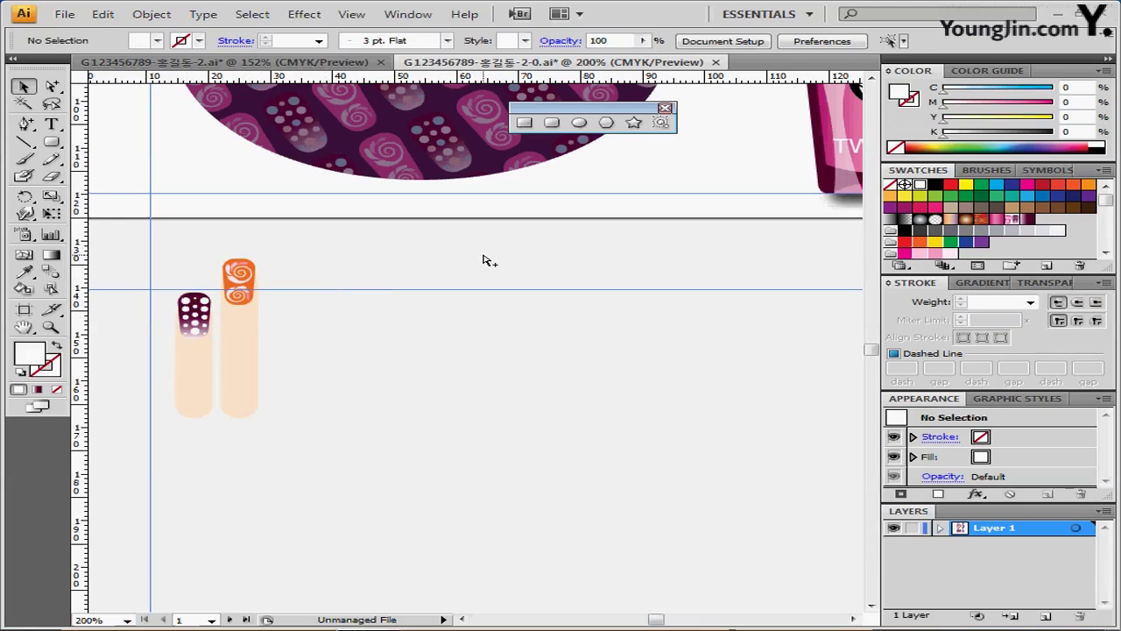
Align each nail with its finger using Horizontal Align Center
key("ctrl+shift+F9")
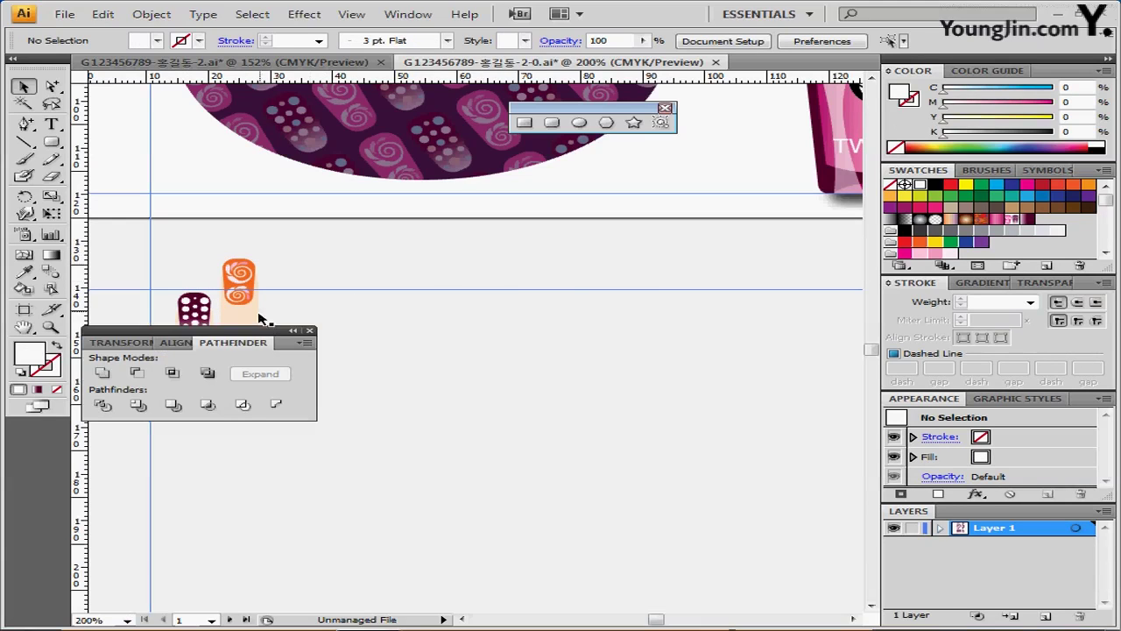
left_click_drag(257, 321, 507, 228)
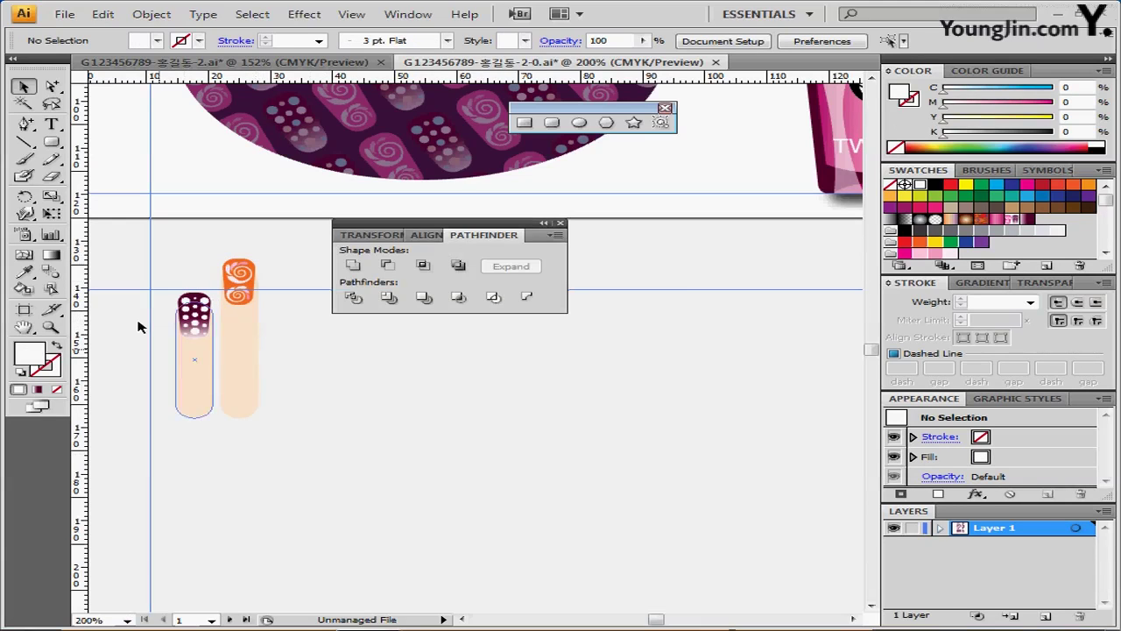
left_click_drag(166, 254, 201, 390)
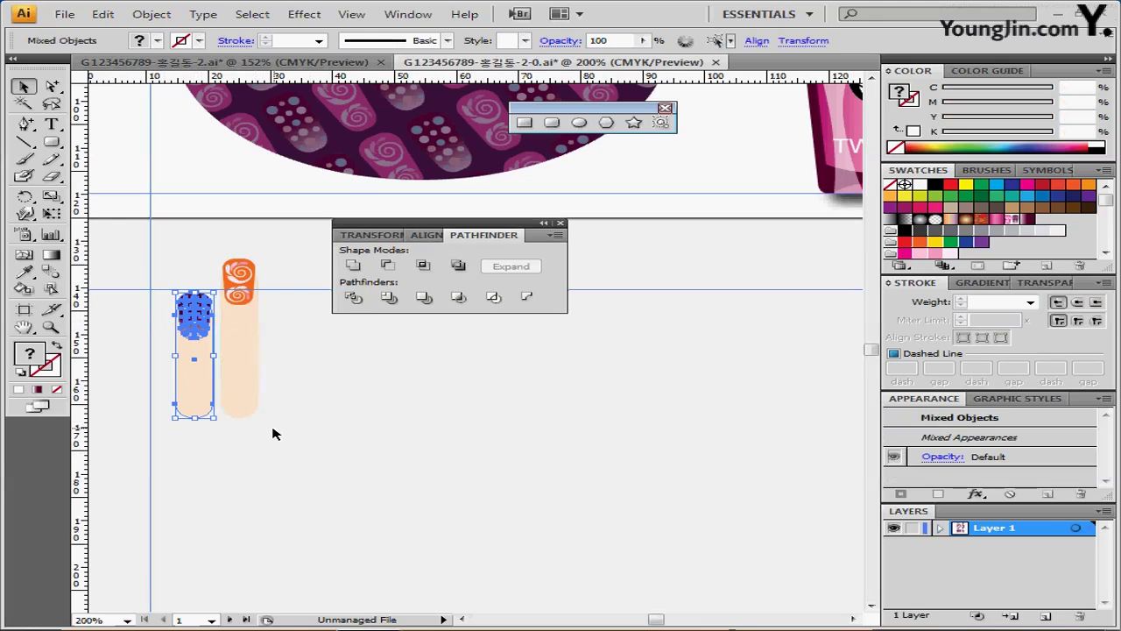
left_click(426, 235)
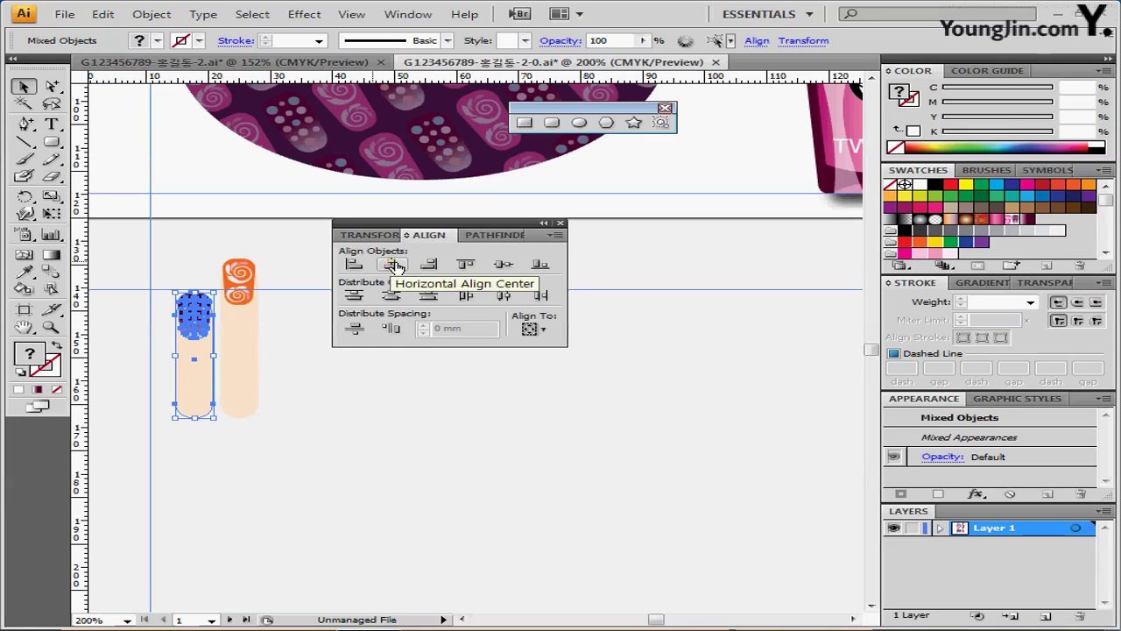
left_click_drag(142, 275, 212, 380)
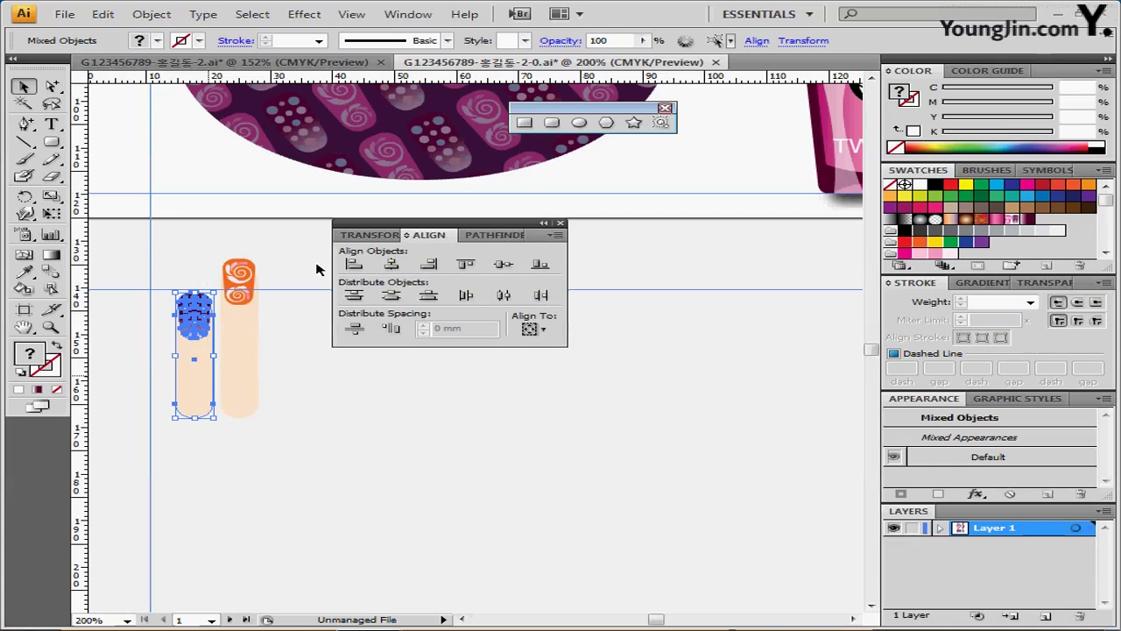
left_click(391, 266)
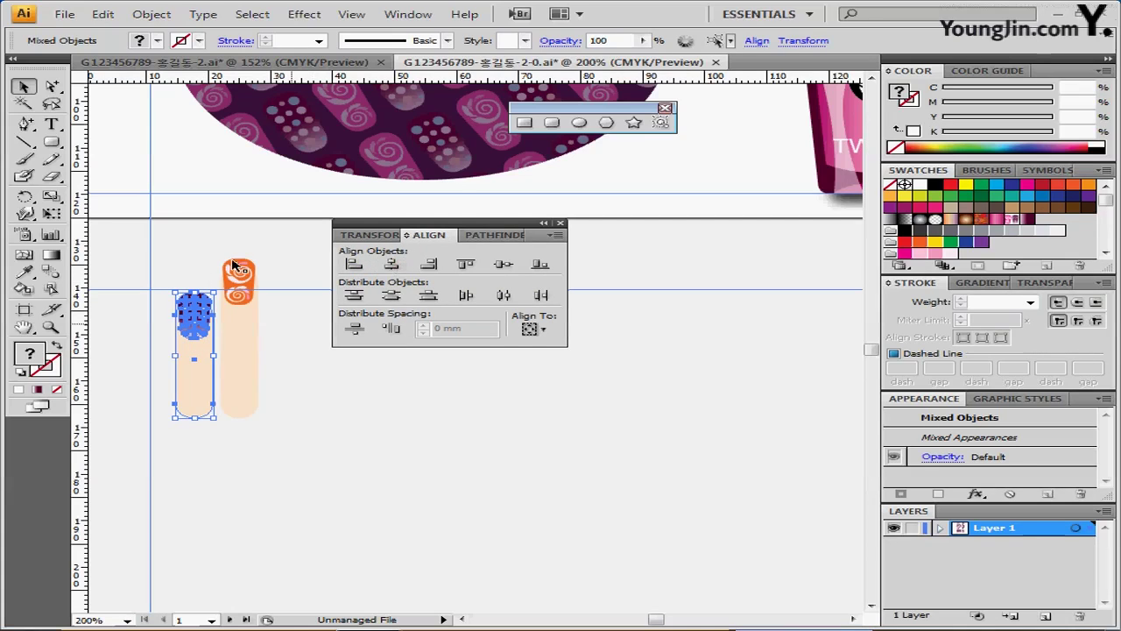
left_click(391, 263)
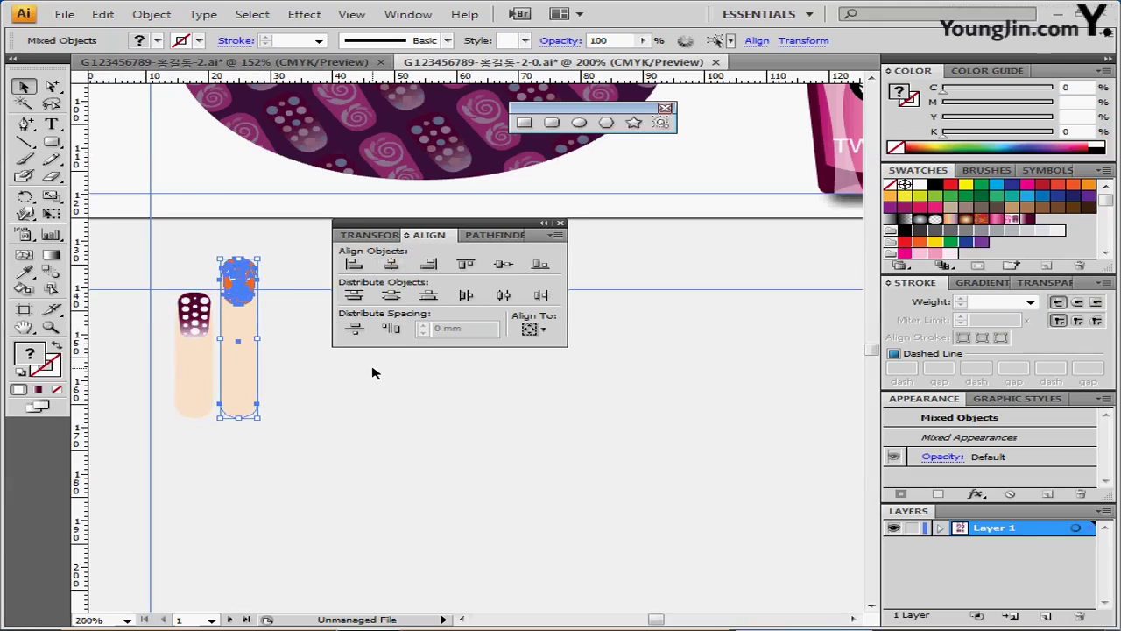
Group each nail with the finger it sits on
key("ctrl+g")
left_click_drag(143, 233, 213, 351)
left_click_drag(389, 235, 533, 433)
left_click(241, 447)
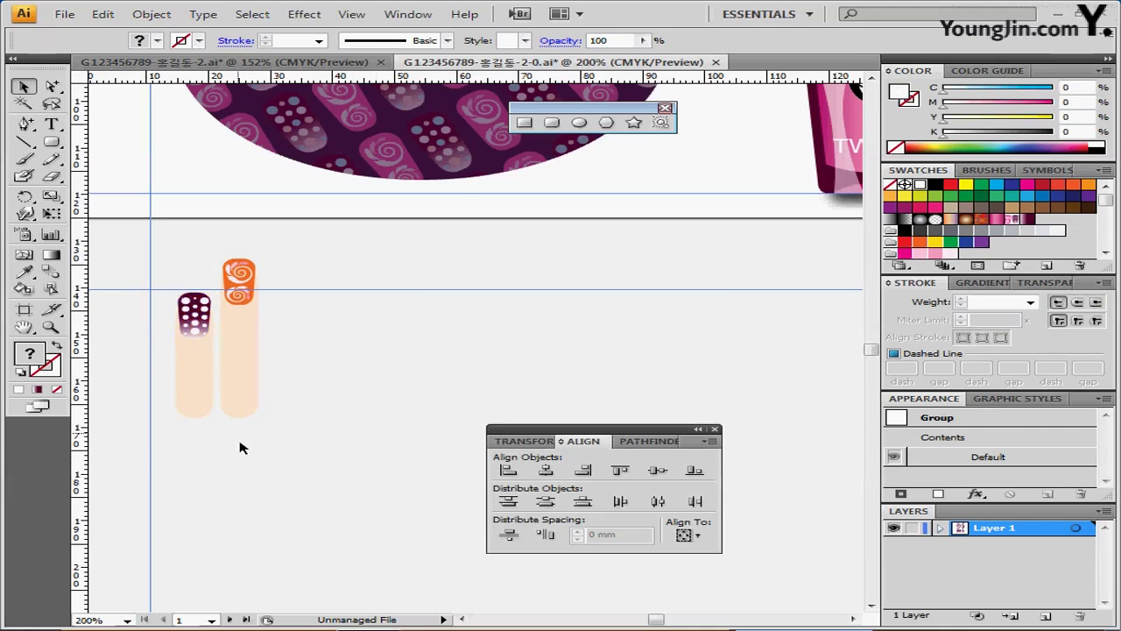
Duplicate the two finished fingers about 14 mm to the right to make a row of four
left_click_drag(146, 246, 268, 371)
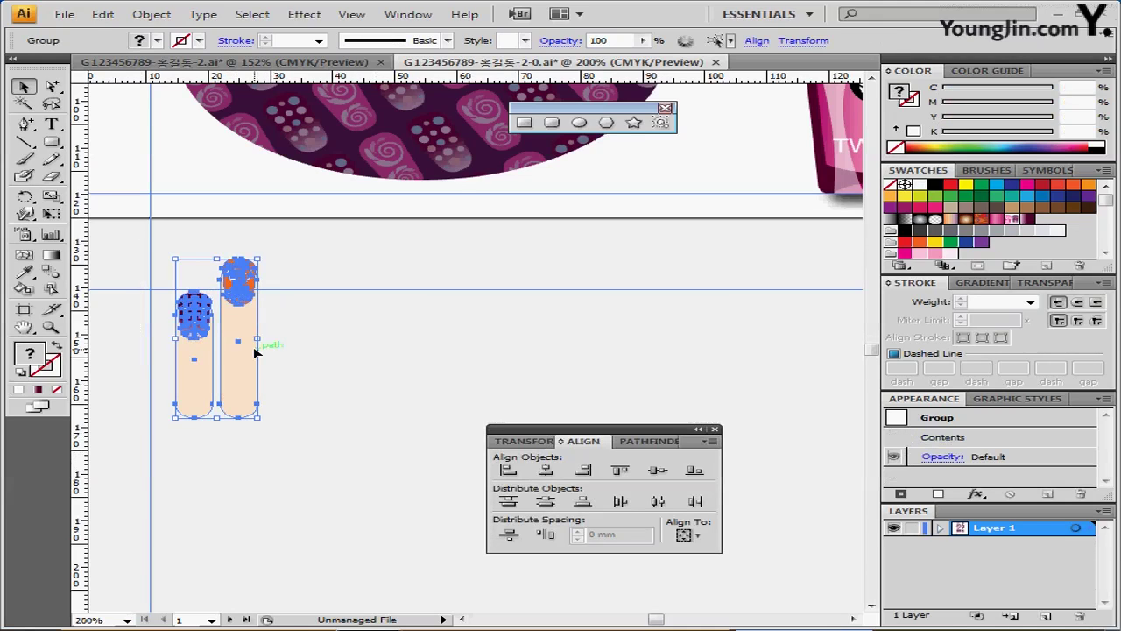
left_click_drag(238, 341, 333, 345)
left_click(403, 332)
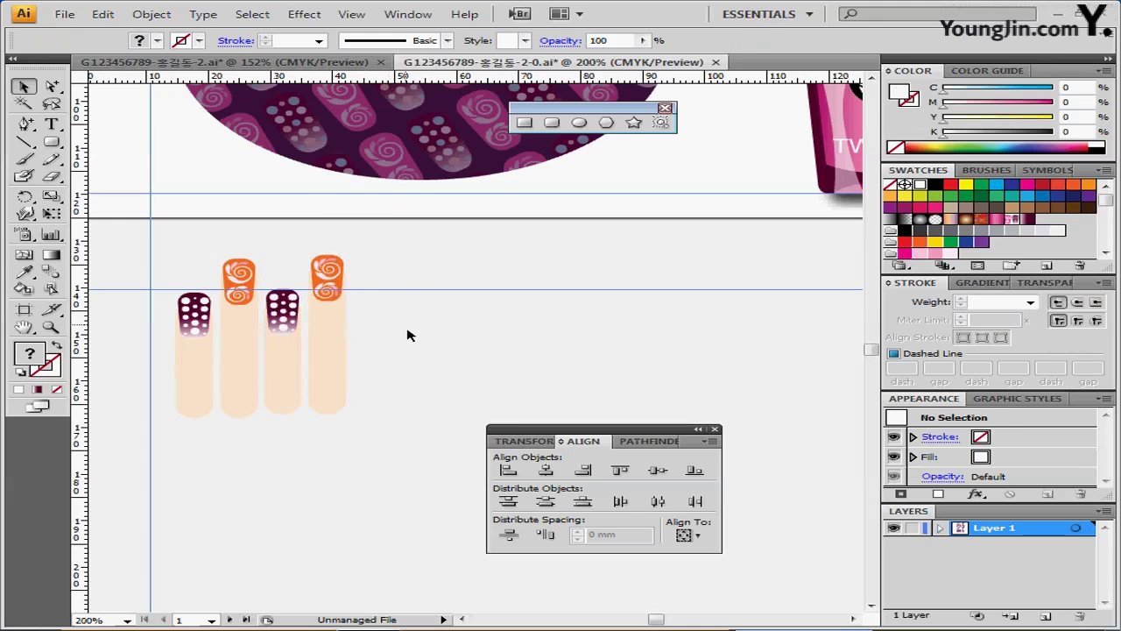
Scale the fourth finger uniformly to 80% and move it down about 9 mm
left_click(333, 326)
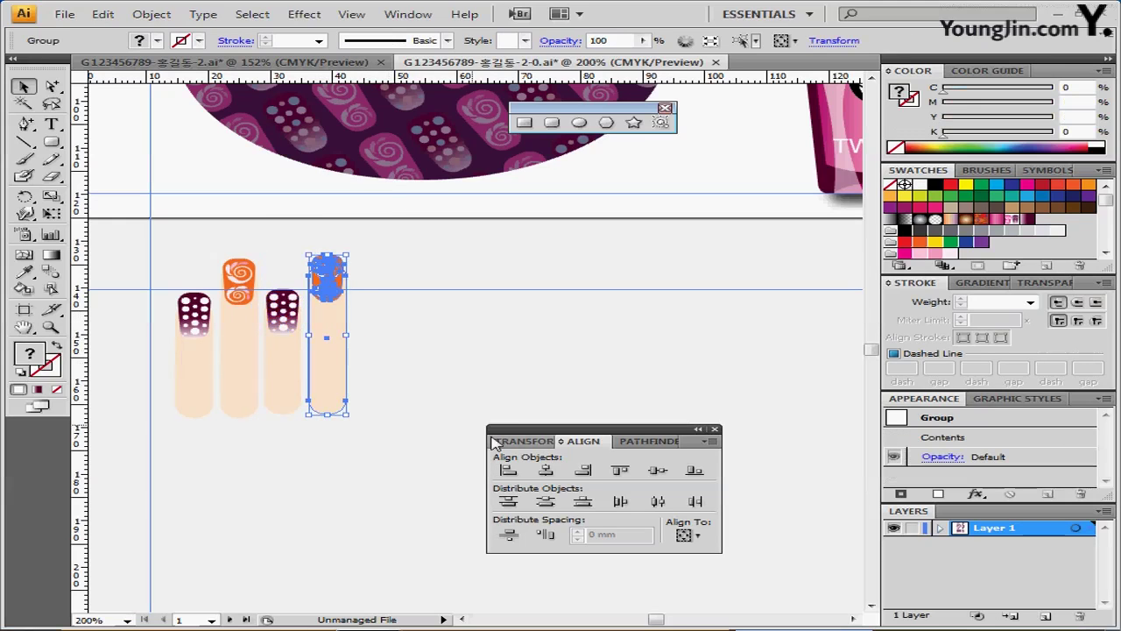
double_click(51, 196)
type("80")
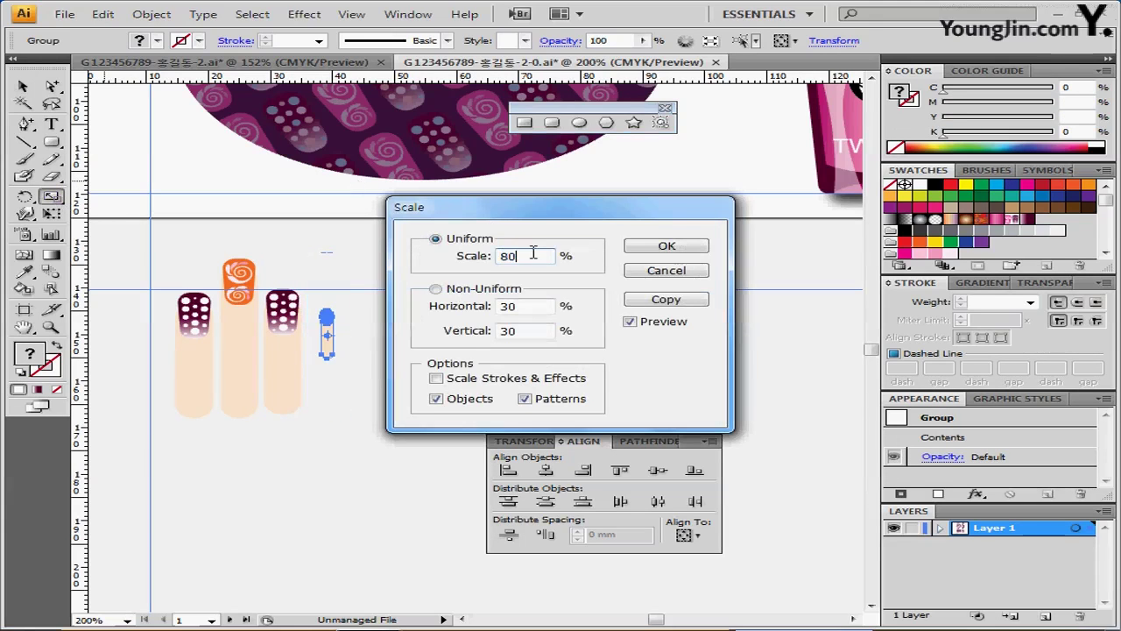
key("Tab")
left_click(662, 249)
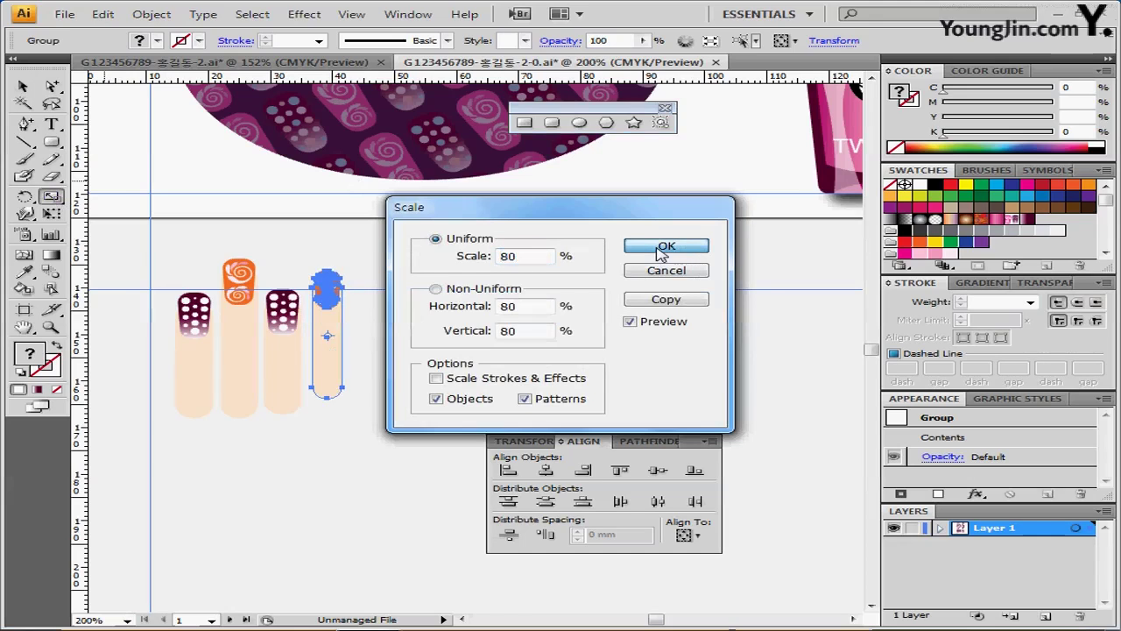
left_click_drag(329, 317, 330, 359)
left_click(422, 306)
Distribute all four fingers evenly by their left edges with Horizontal Distribute Left
left_click_drag(447, 260, 171, 417)
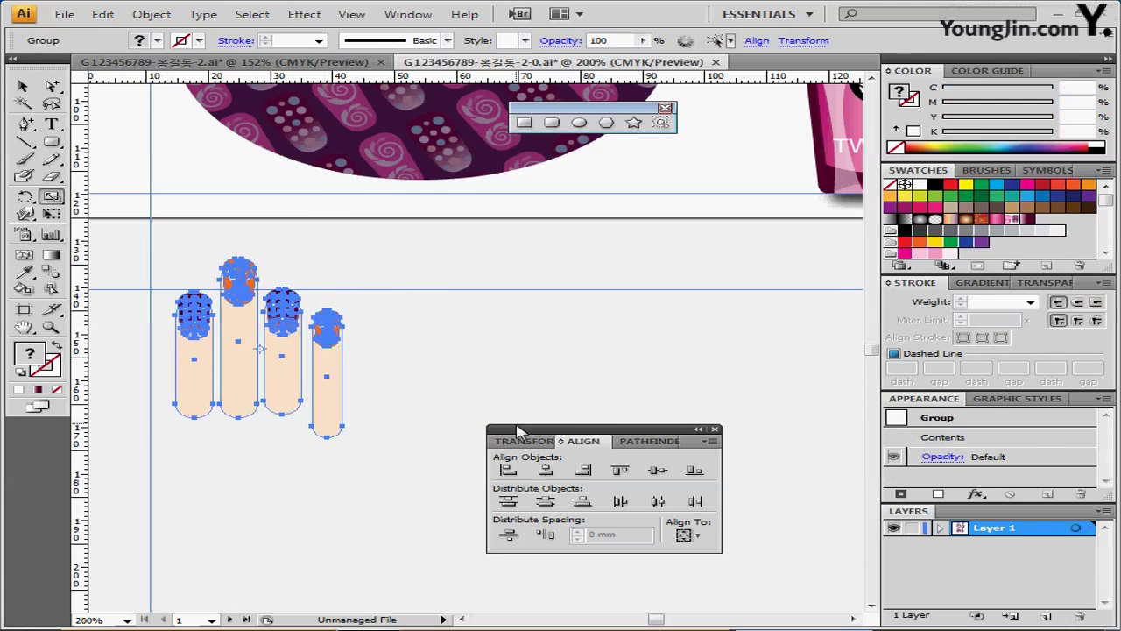
left_click_drag(519, 431, 469, 258)
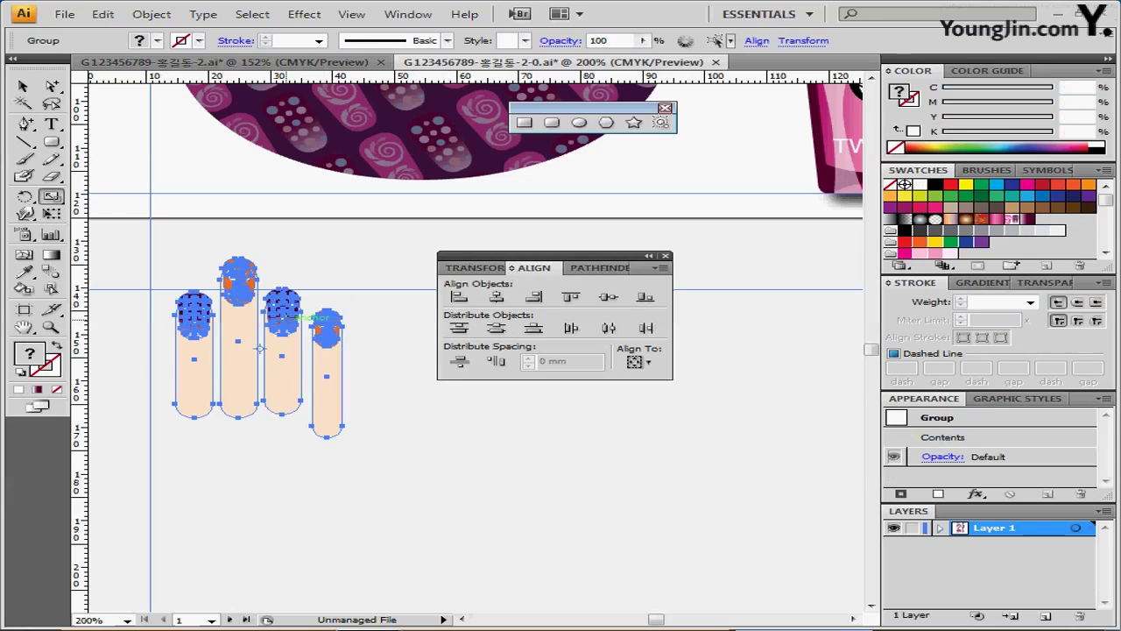
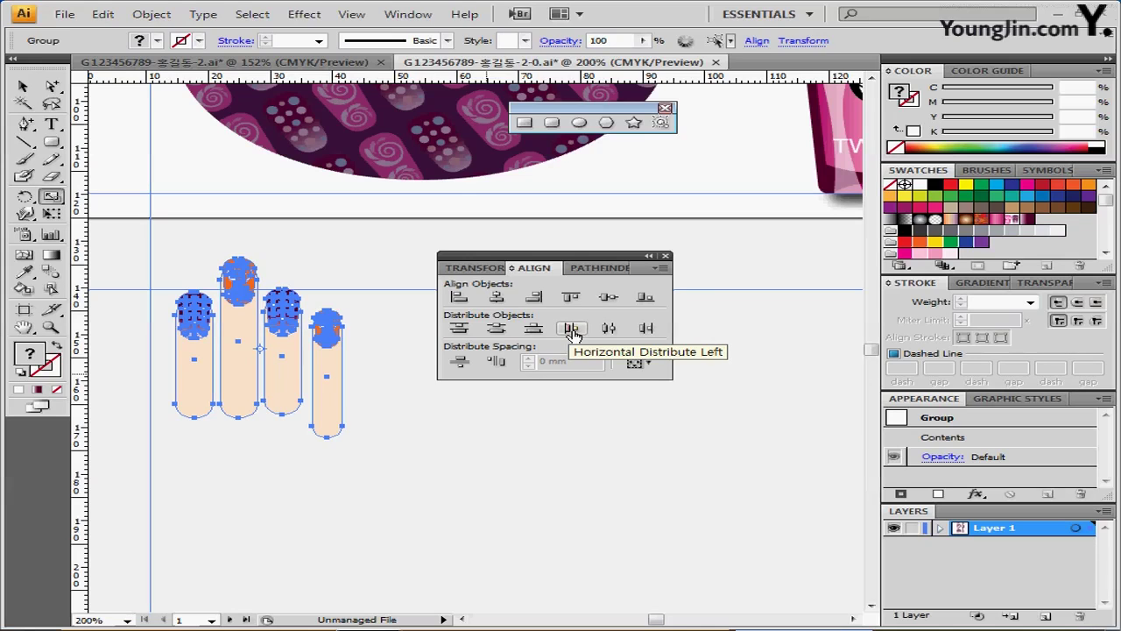
left_click(571, 329)
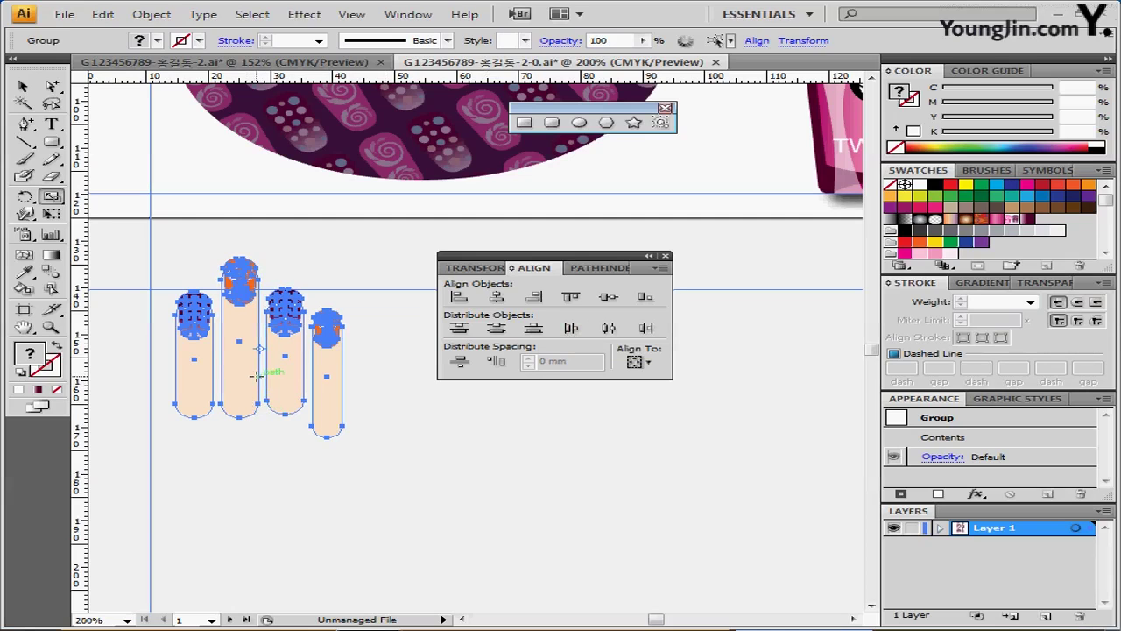
left_click_drag(472, 272, 676, 477)
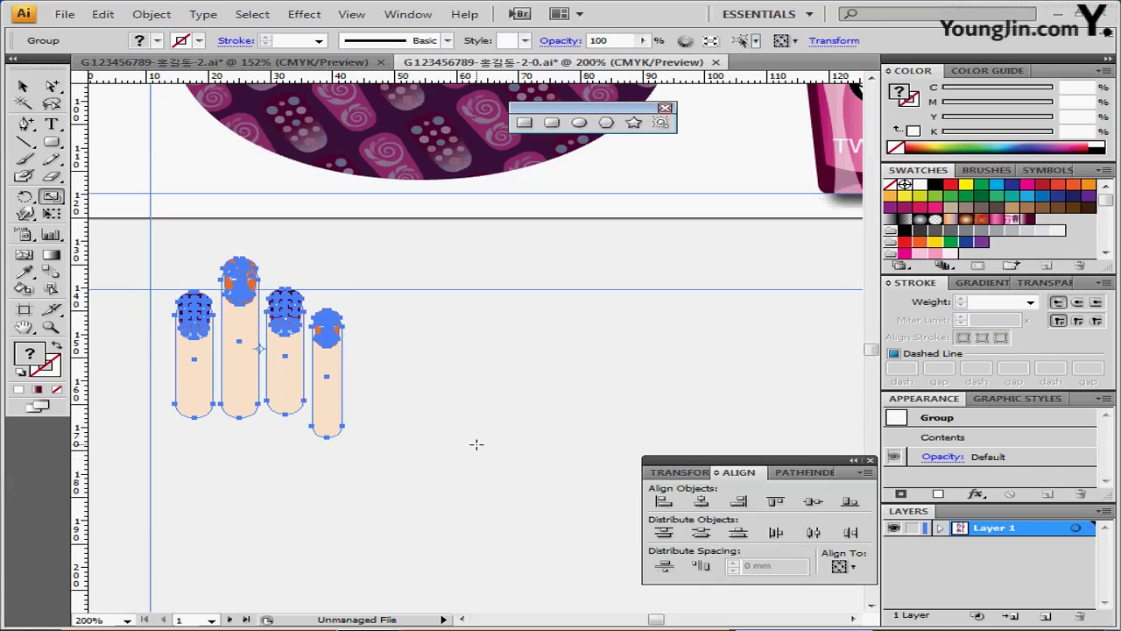
Create a polygon with a 30 mm radius and 7 sides in the area right of the fingers
left_click_drag(618, 109, 677, 155)
left_click(665, 166)
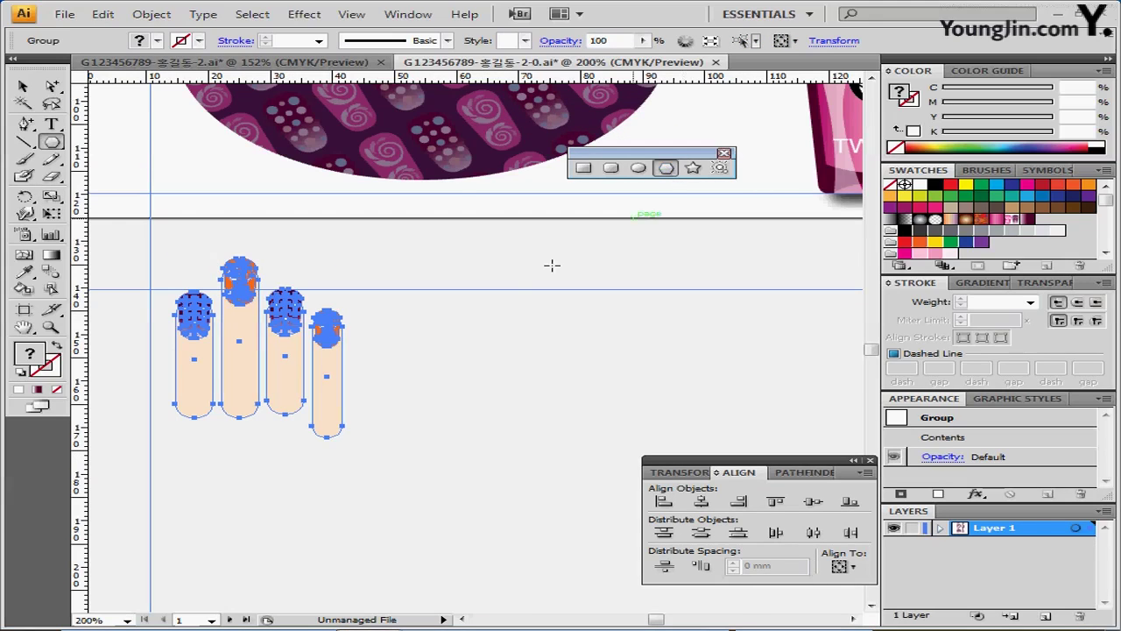
left_click(468, 278)
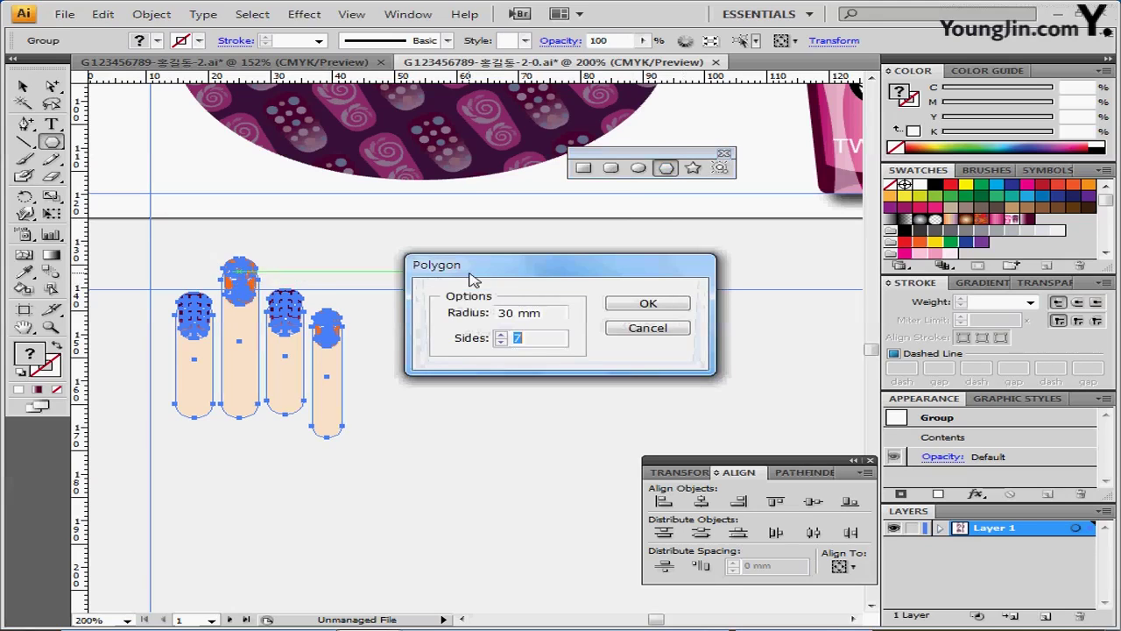
left_click_drag(564, 316, 485, 318)
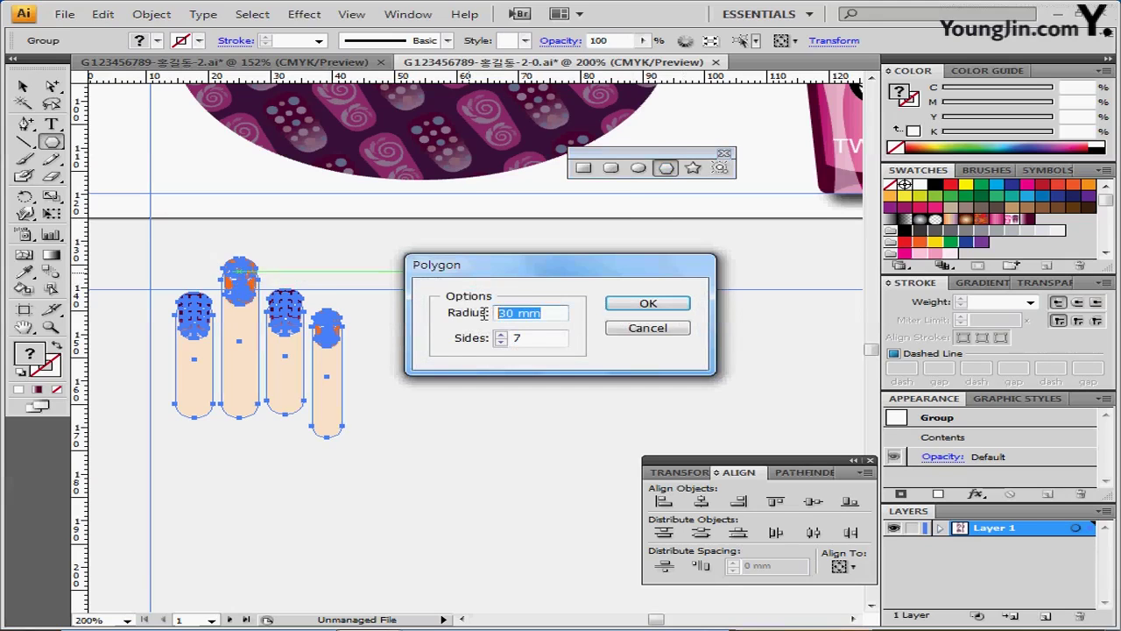
key("Tab")
left_click(658, 313)
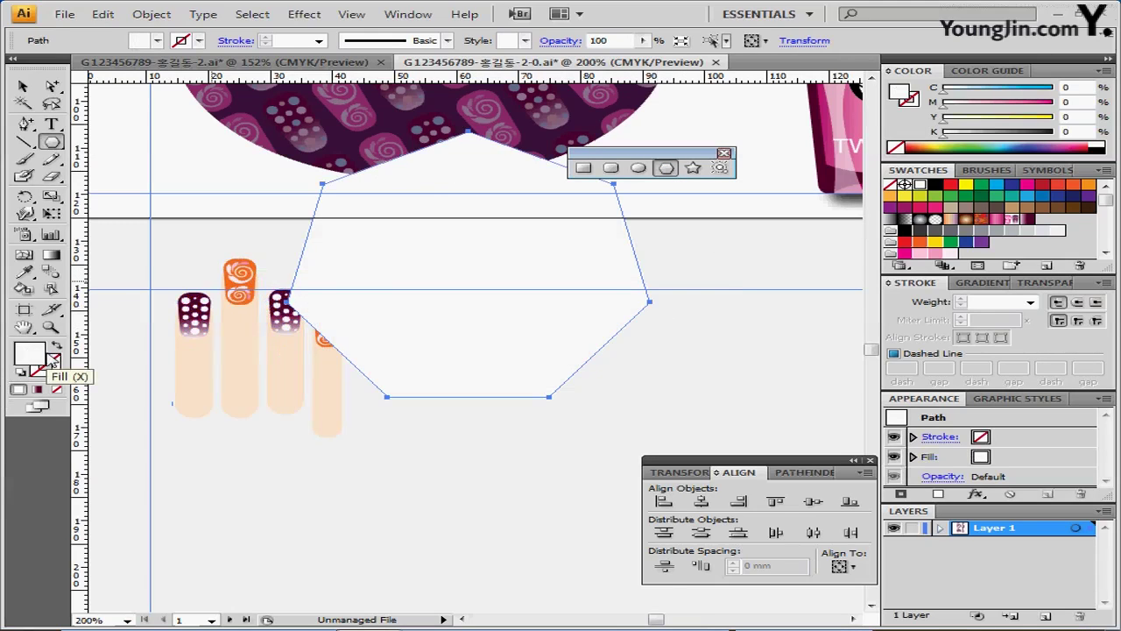
Give the seven-sided polygon the default white fill and 1 pt black stroke
left_click(56, 366)
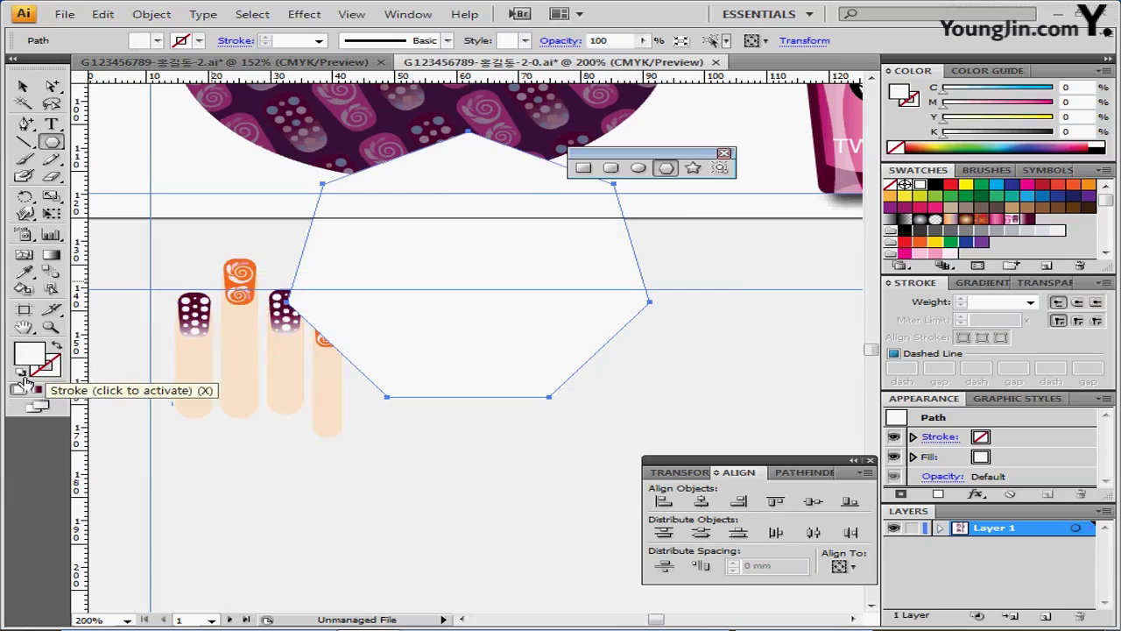
key("d")
mouse_move(467, 304)
left_mouse_down()
mouse_move(566, 390)
mouse_move(455, 383)
mouse_move(446, 361)
left_mouse_up()
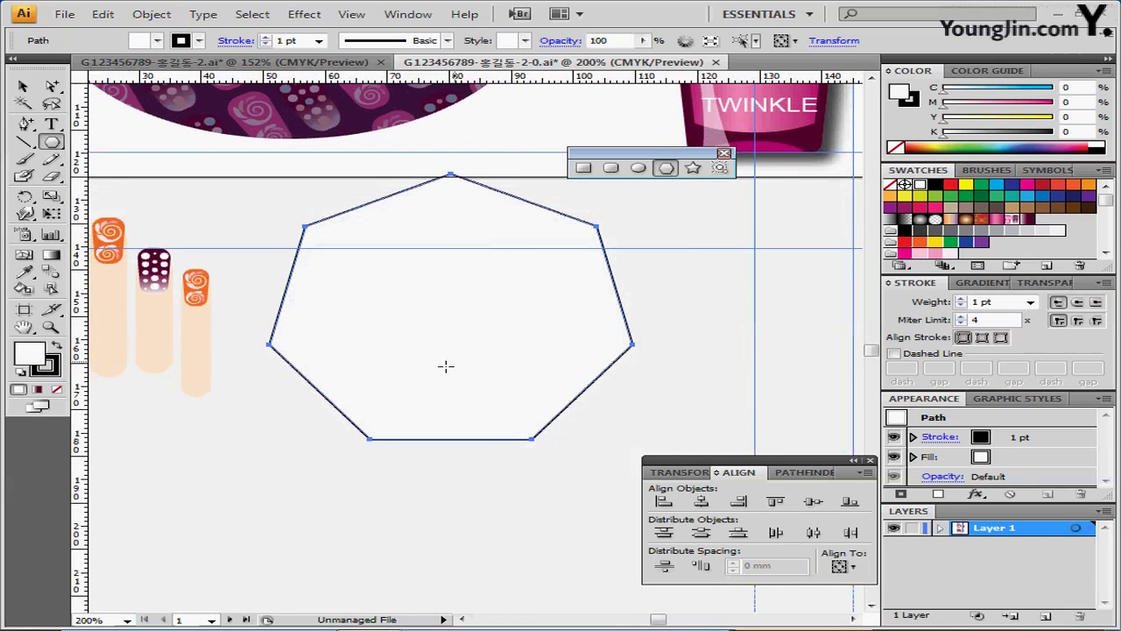
Round the seven-sided polygon's corners with a 3 mm radius using the Round Corners effect, and expand its appearance
left_click(304, 16)
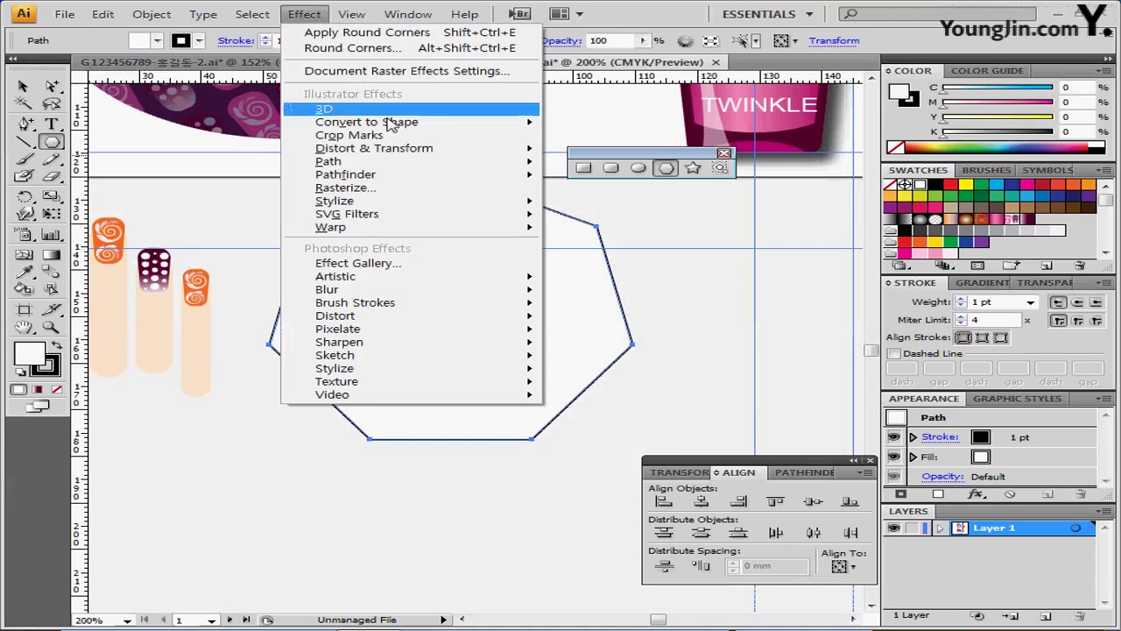
mouse_move(403, 204)
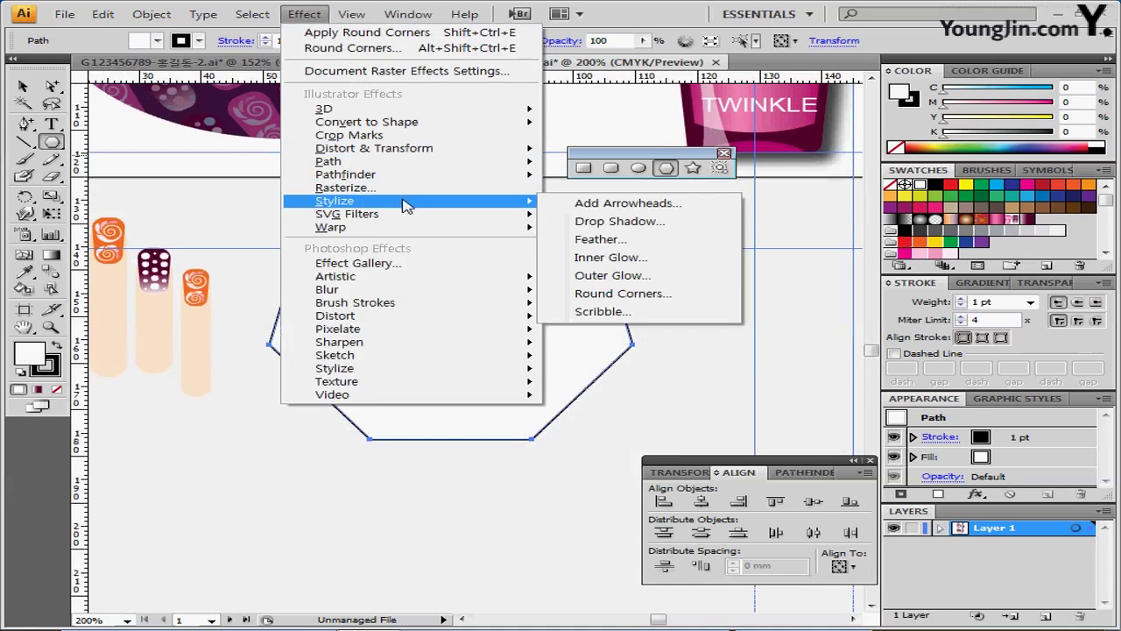
left_click(587, 298)
left_click(473, 339)
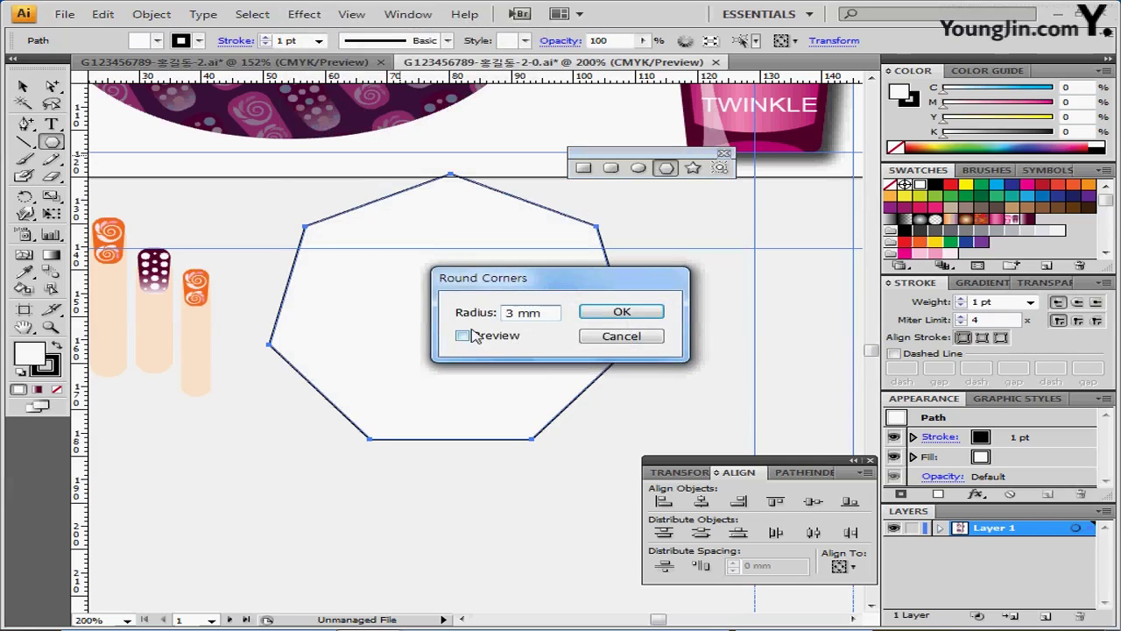
left_click(610, 320)
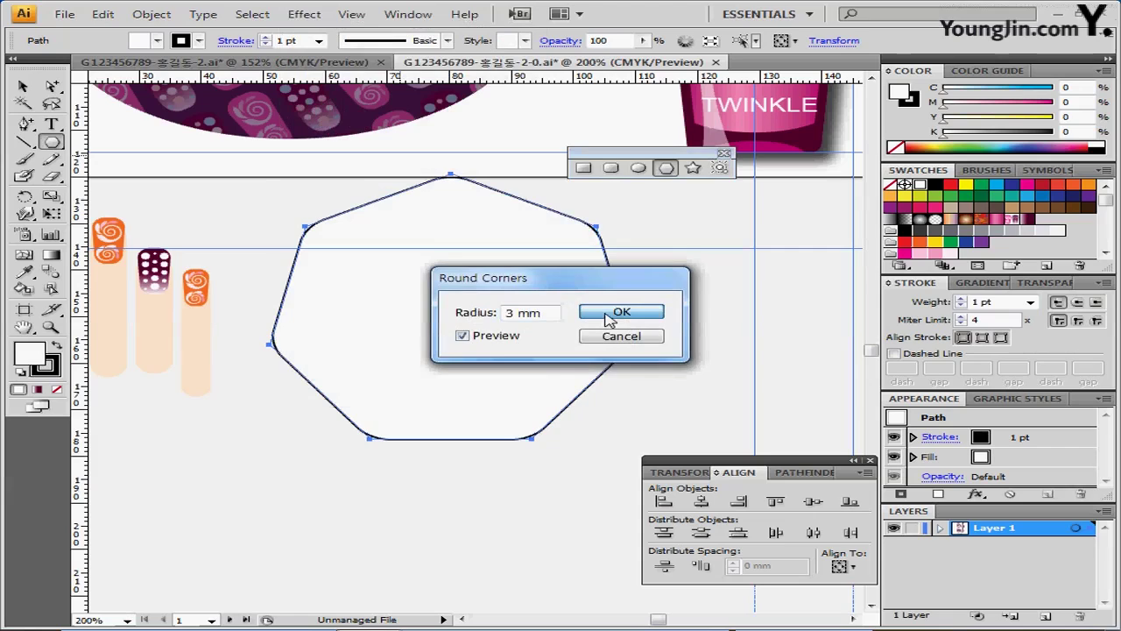
left_click(153, 16)
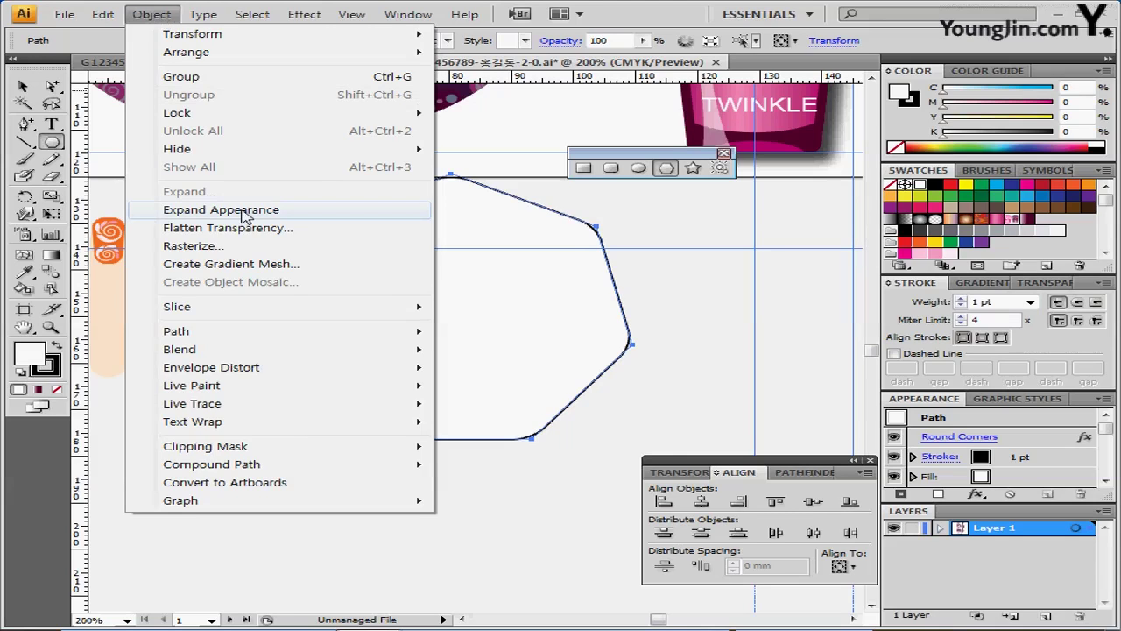
left_click(244, 210)
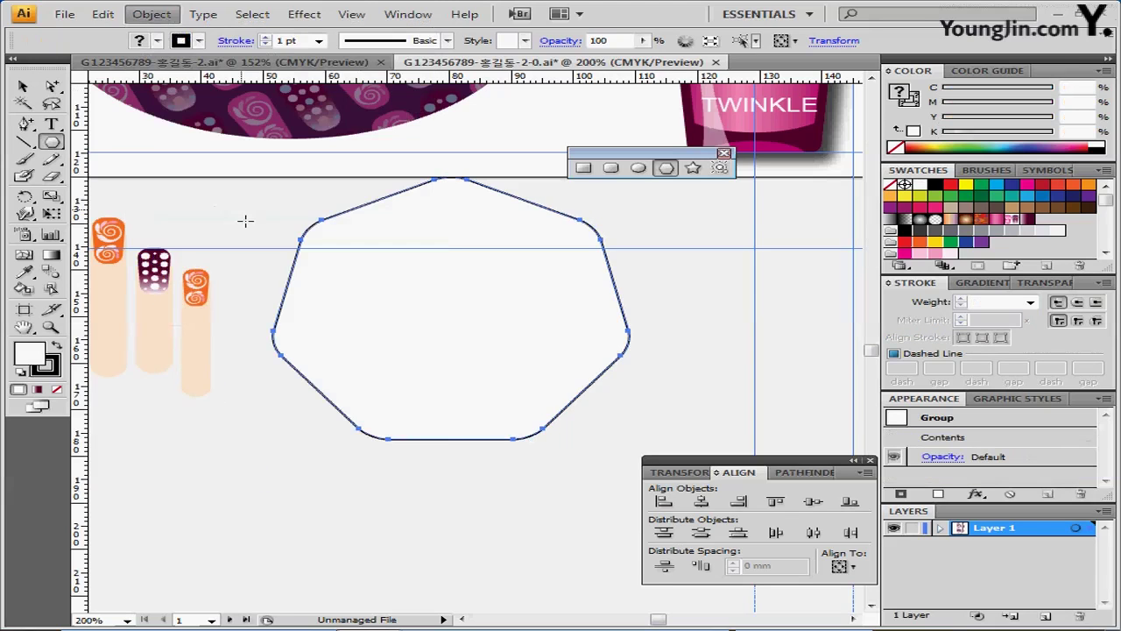
Move the rounded polygon about 6 mm down and rotate it about -12.5°
left_click(25, 87)
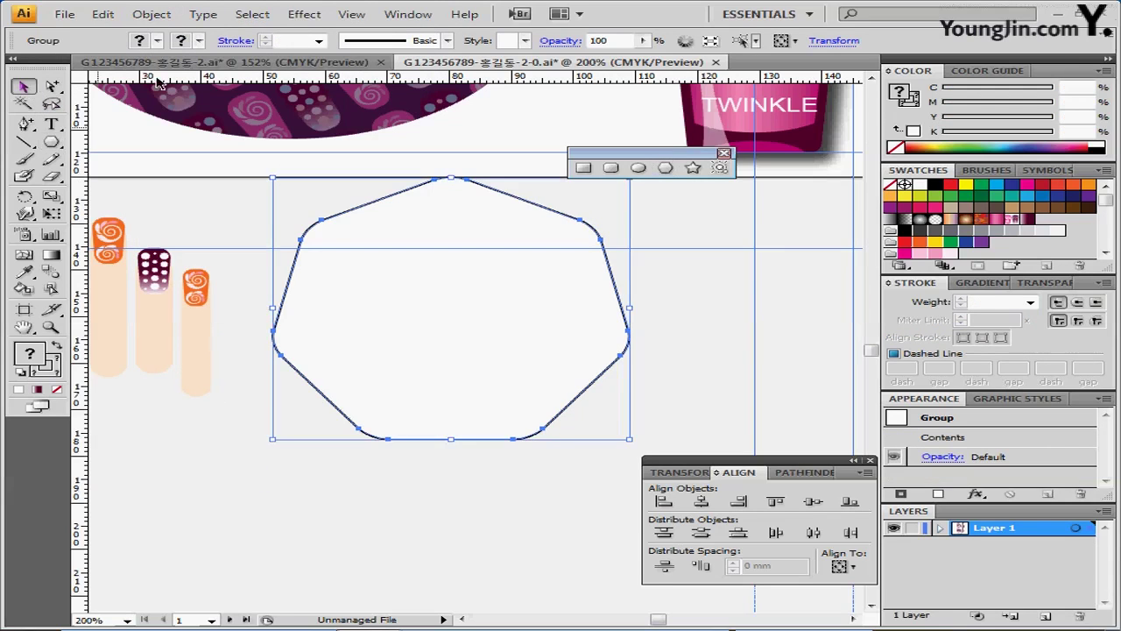
left_click_drag(561, 249, 549, 289)
left_click_drag(622, 212, 666, 240)
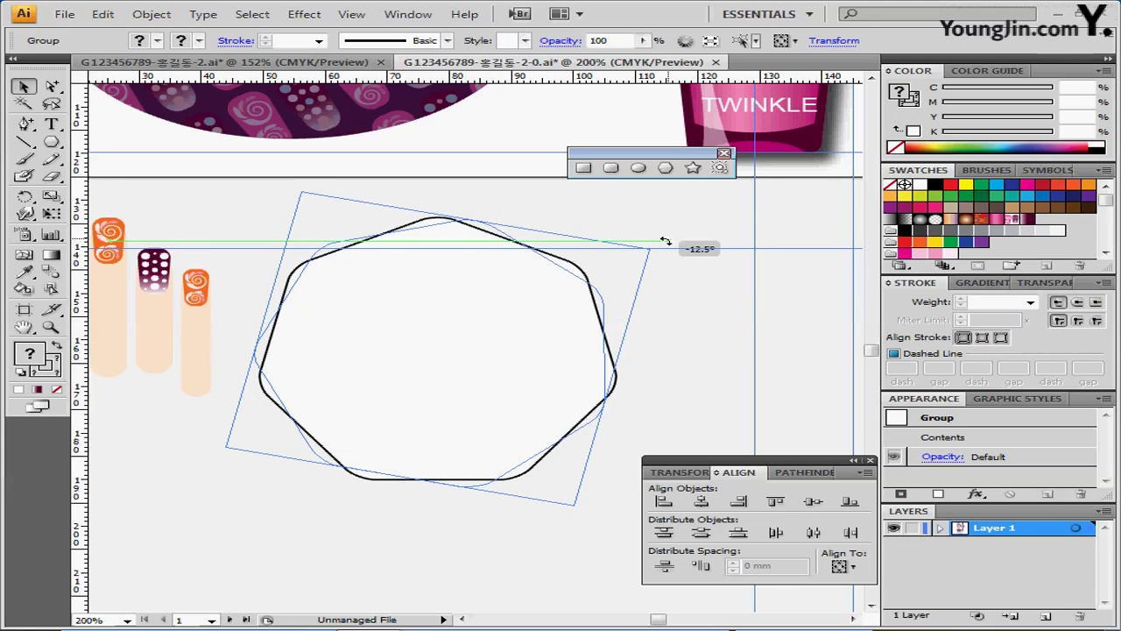
left_click_drag(666, 240, 667, 241)
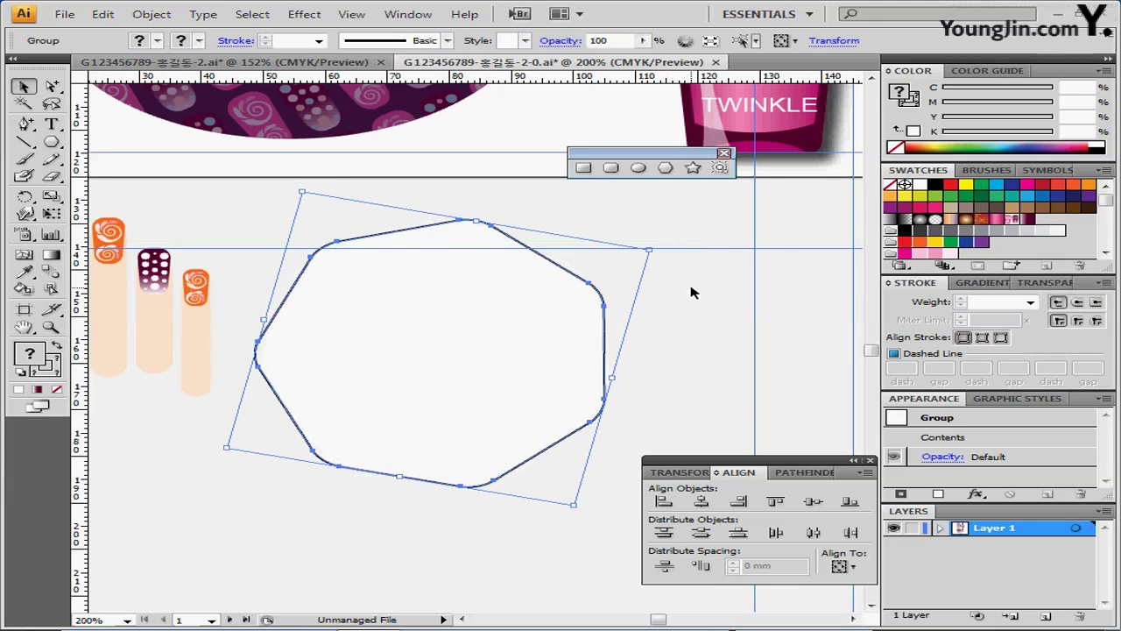
left_click(546, 230)
Start a point text in the upper part of the polygon, using Times New Roman at 24 pt
left_click_drag(57, 127, 337, 310)
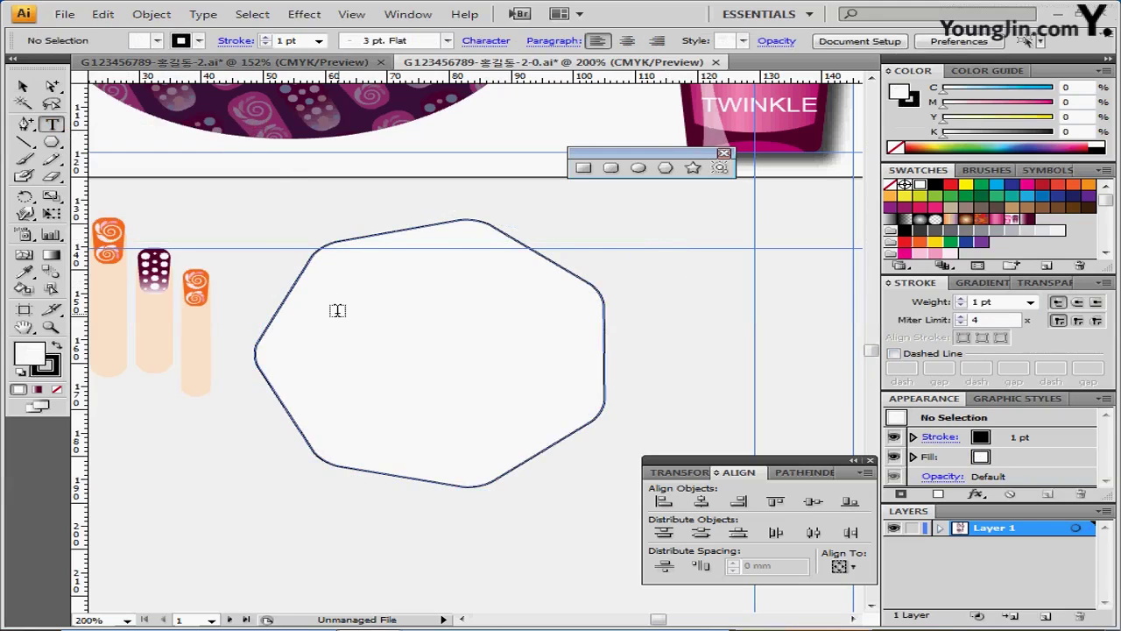
left_click(347, 283)
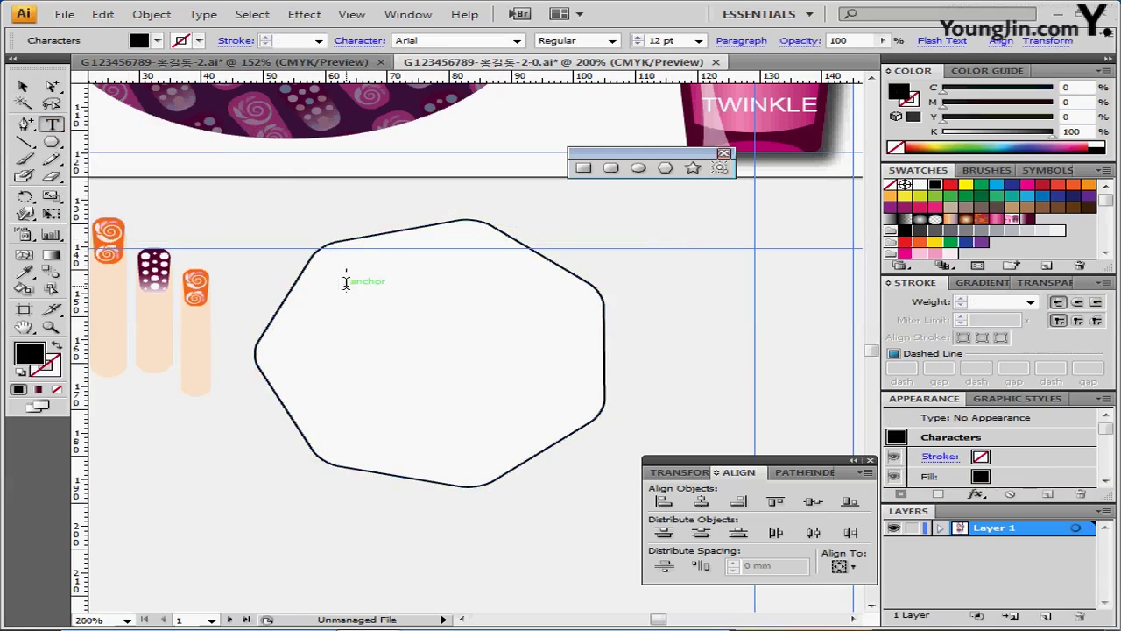
left_click(395, 39)
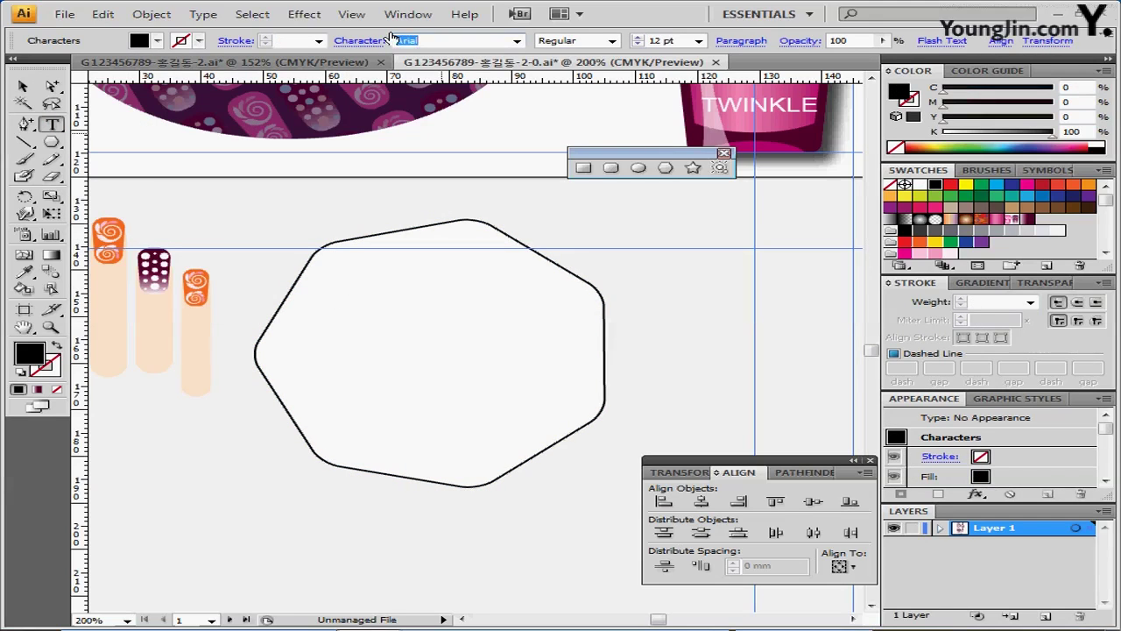
type("Times New Roman")
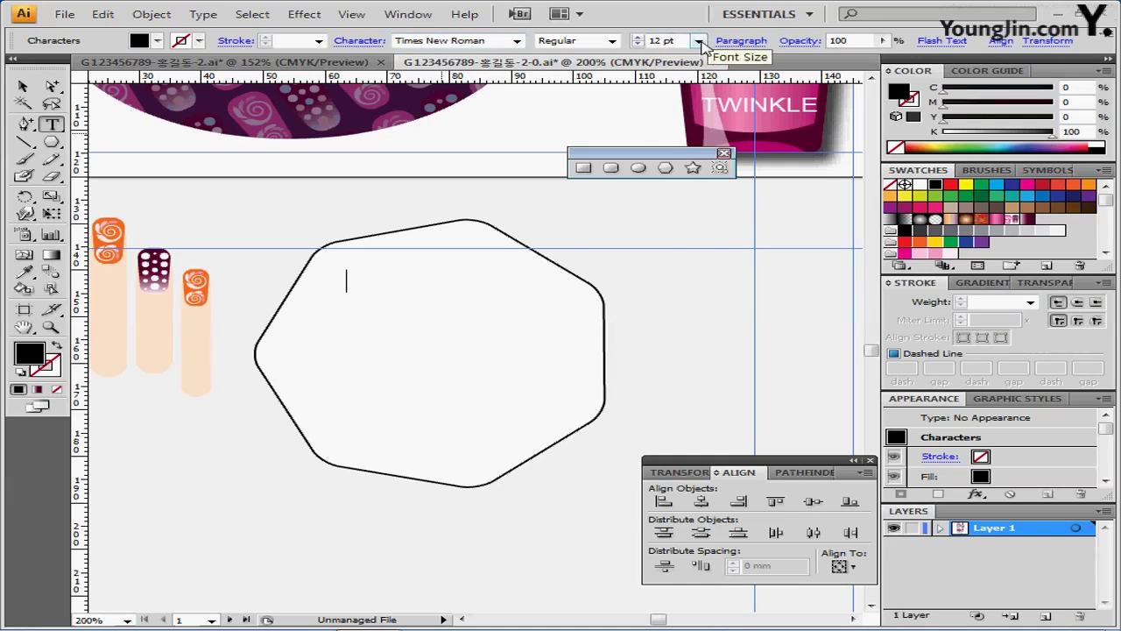
left_click(699, 40)
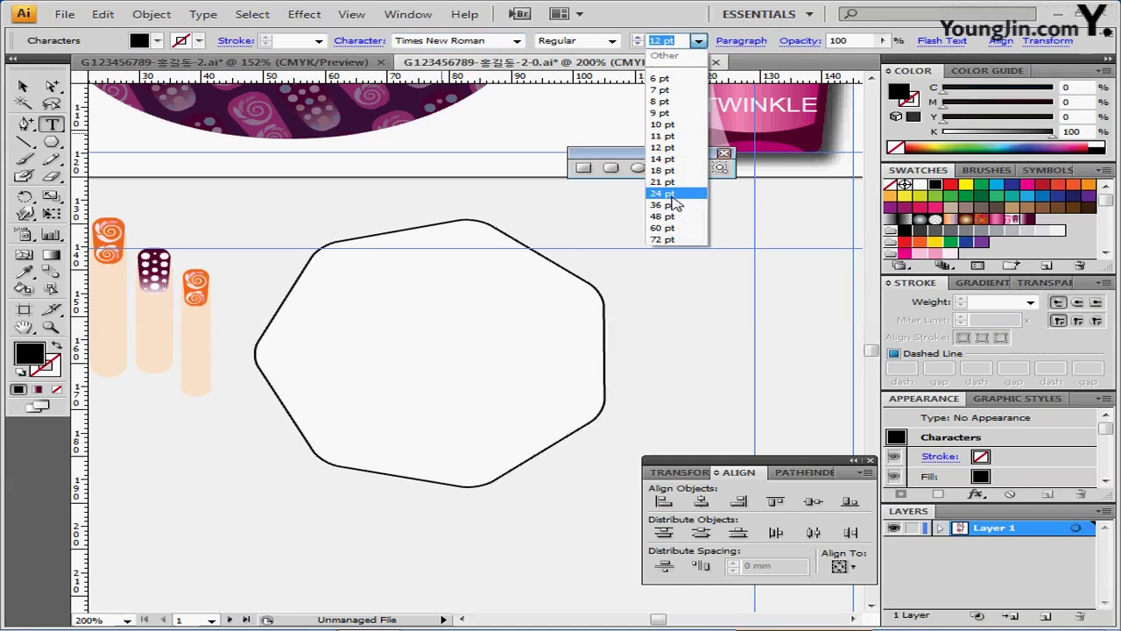
left_click(674, 194)
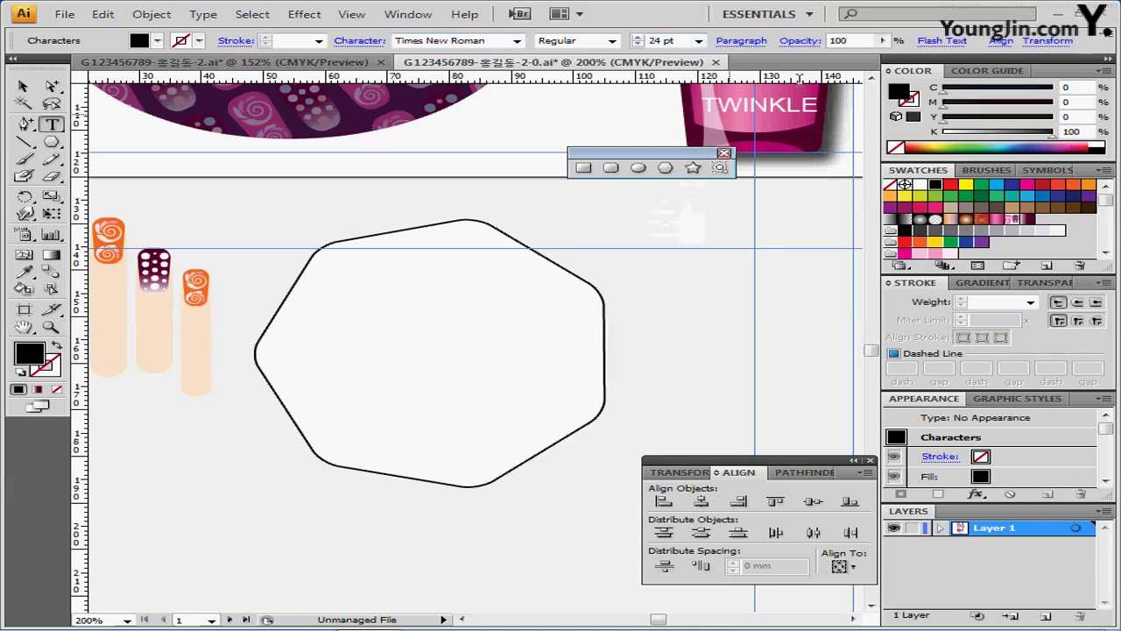
Set the text color to M 100, K 80 and enter the text "Nail Art"
left_click(1069, 102)
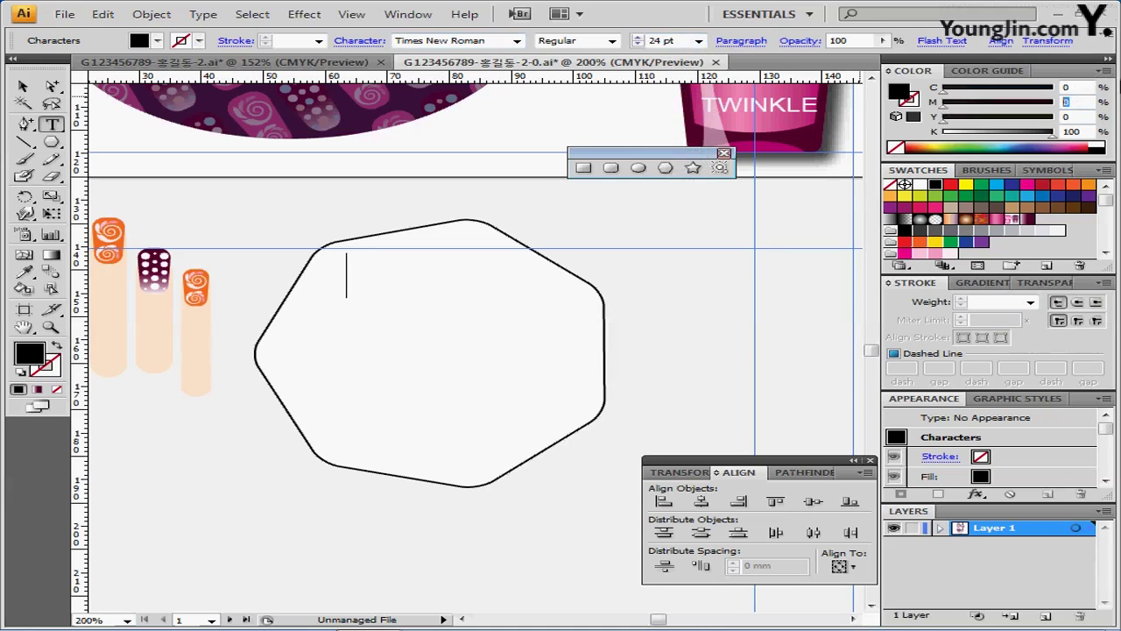
type("100")
key("Tab")
key("Tab")
type("80")
key("Return")
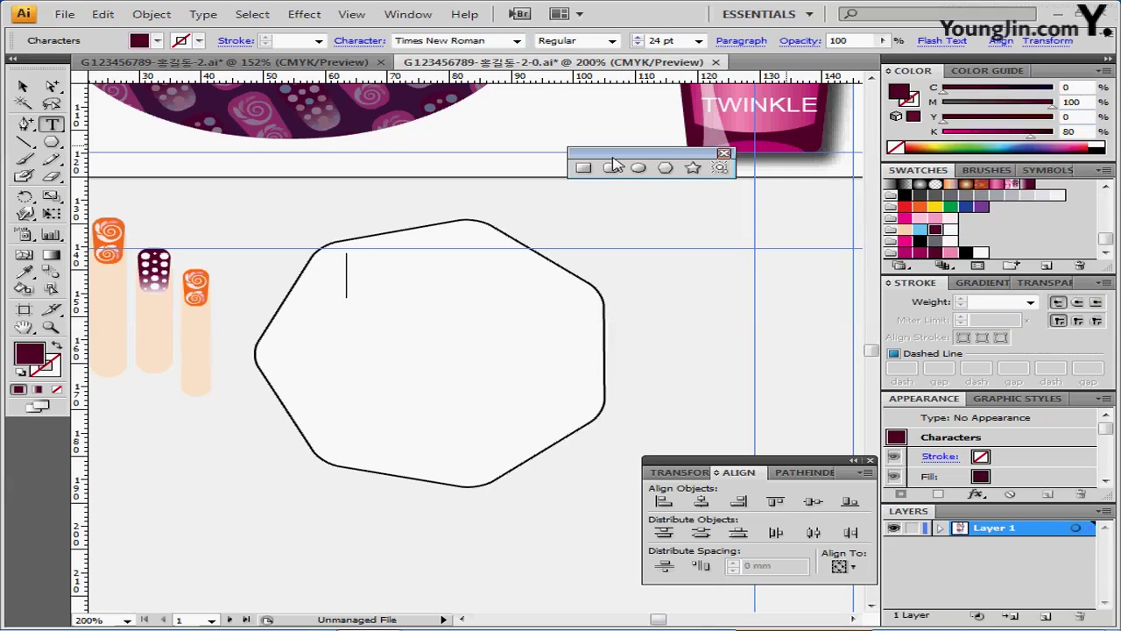
type("Na")
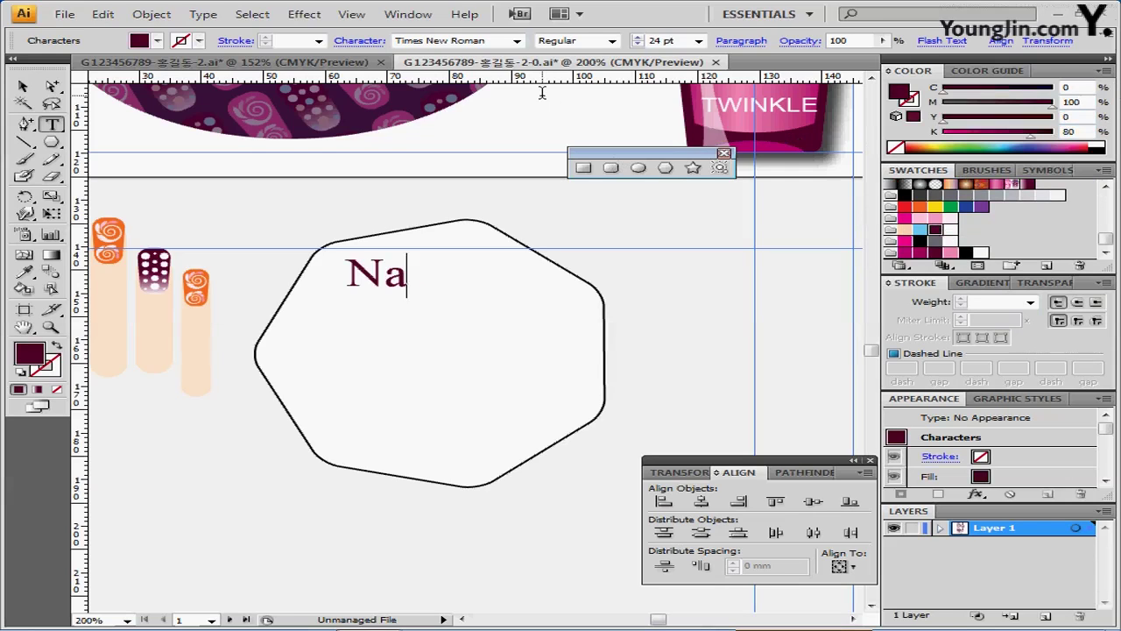
type("il Art")
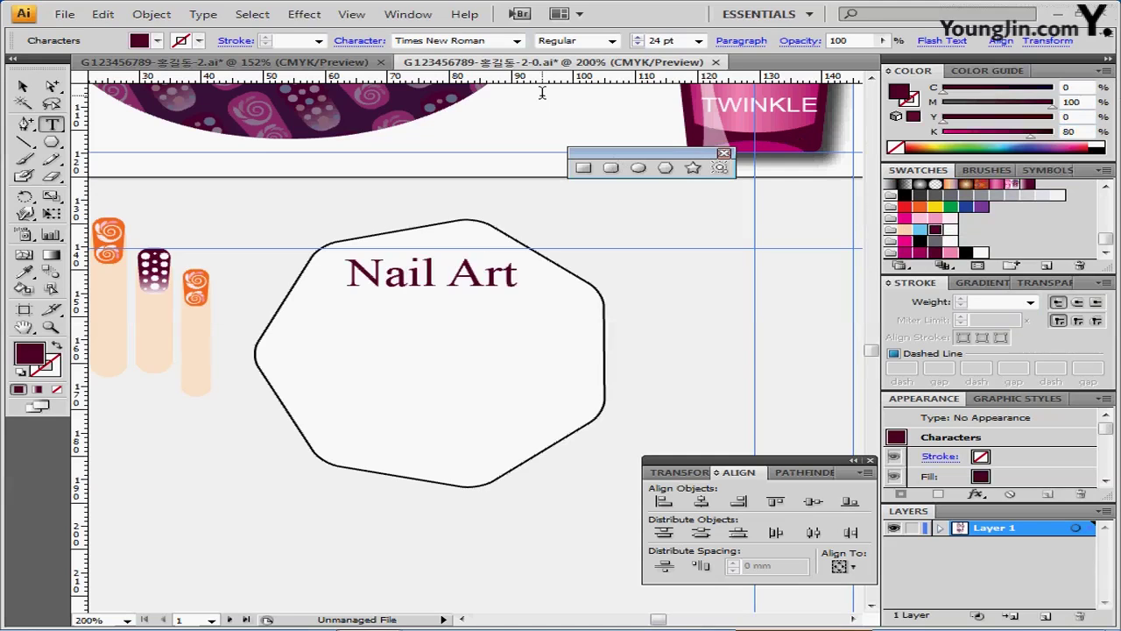
Rotate the Nail Art text about 10° counterclockwise to run parallel to the polygon's upper-left edge
left_click(519, 301, "ctrl")
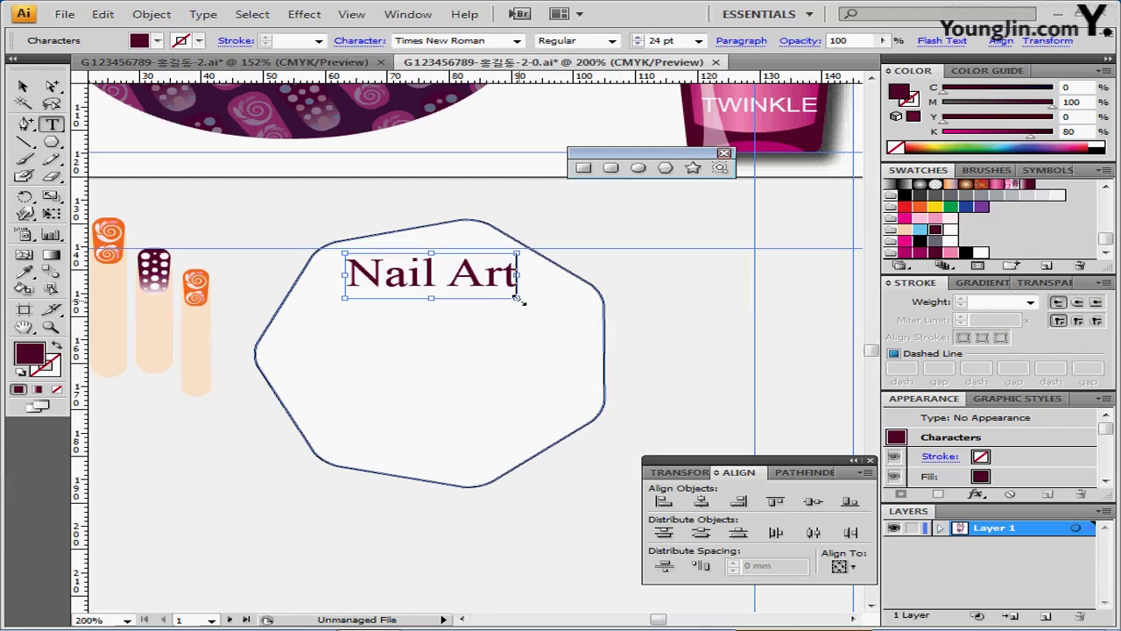
left_click_drag(525, 302, 525, 275)
left_click(490, 289)
left_click(619, 232)
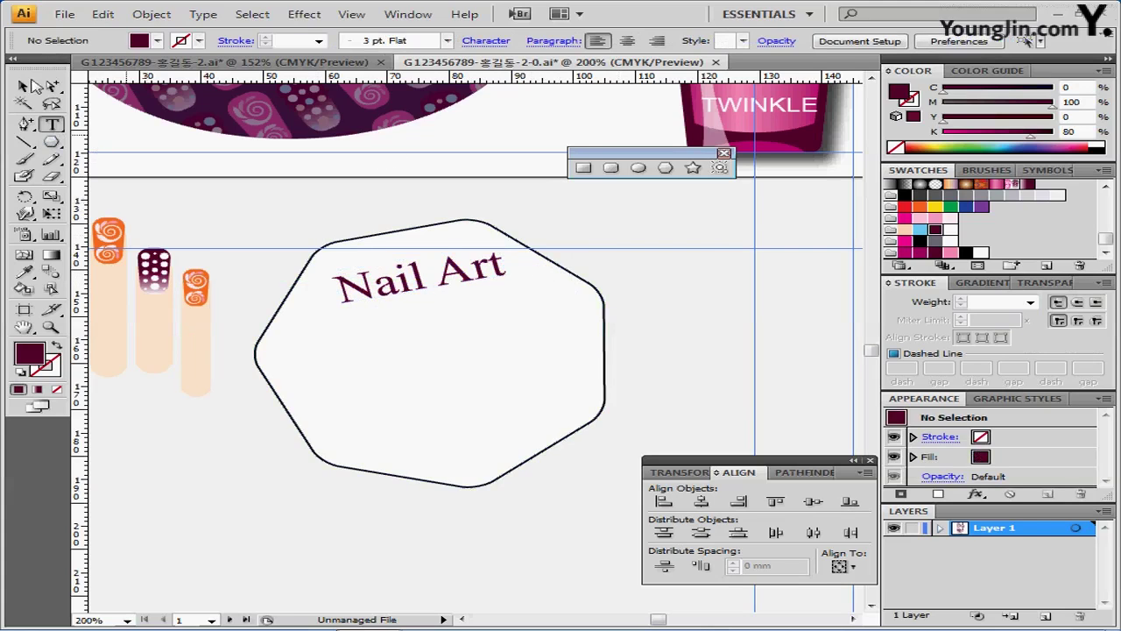
Move the group of four fingers about 60 mm right and 19 mm down onto the polygon's lower-right part
left_click(32, 83)
left_click(193, 336)
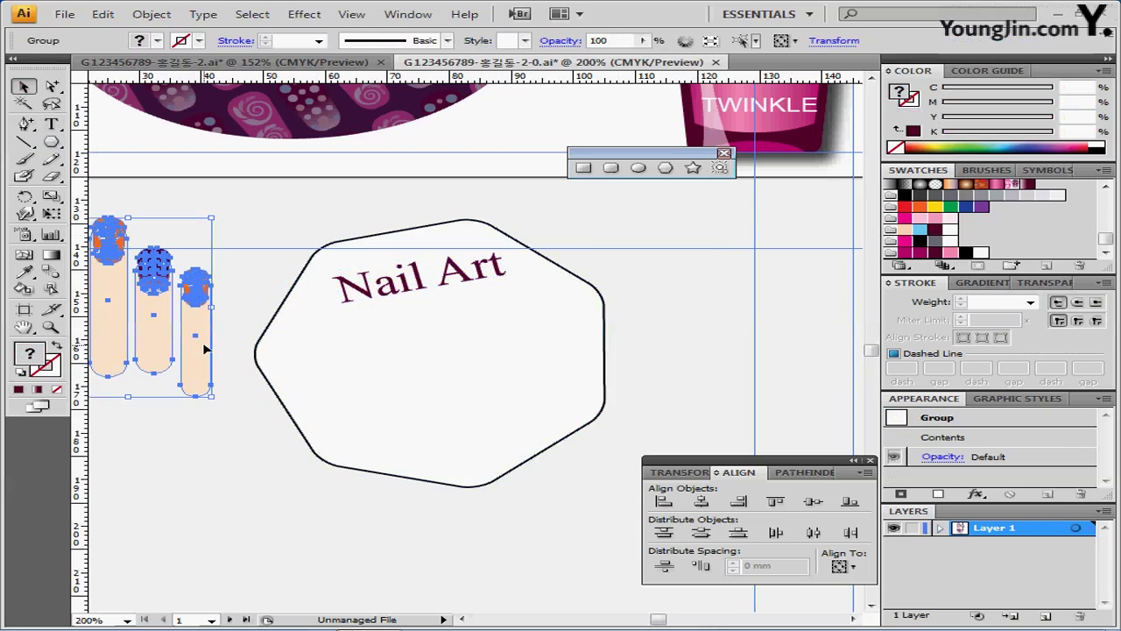
left_click_drag(218, 347, 587, 467)
scroll(526, 438, "down", 1)
scroll(526, 473, "right", 2)
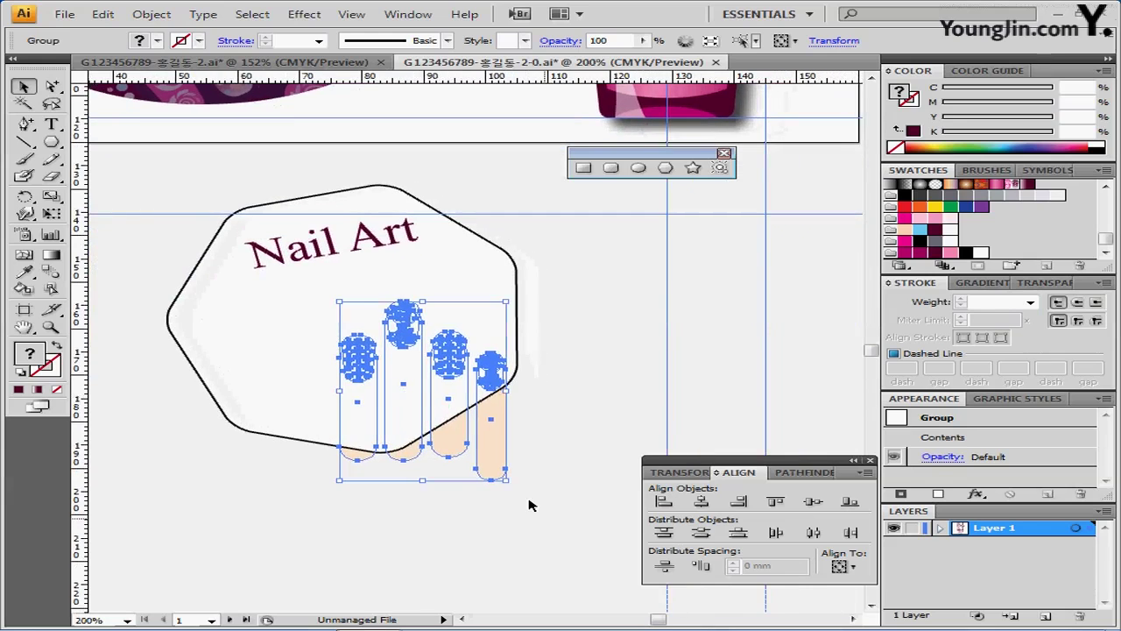
Rotate the finger group about 40° counterclockwise and reposition it so the fingers reach across the polygon's lower-right edge
left_click_drag(513, 483, 544, 438)
left_click_drag(471, 412, 482, 449)
left_click_drag(570, 510, 571, 489)
left_click_drag(489, 435, 493, 438)
Try to bring the finger group to the front of the polygon
right_click(493, 437)
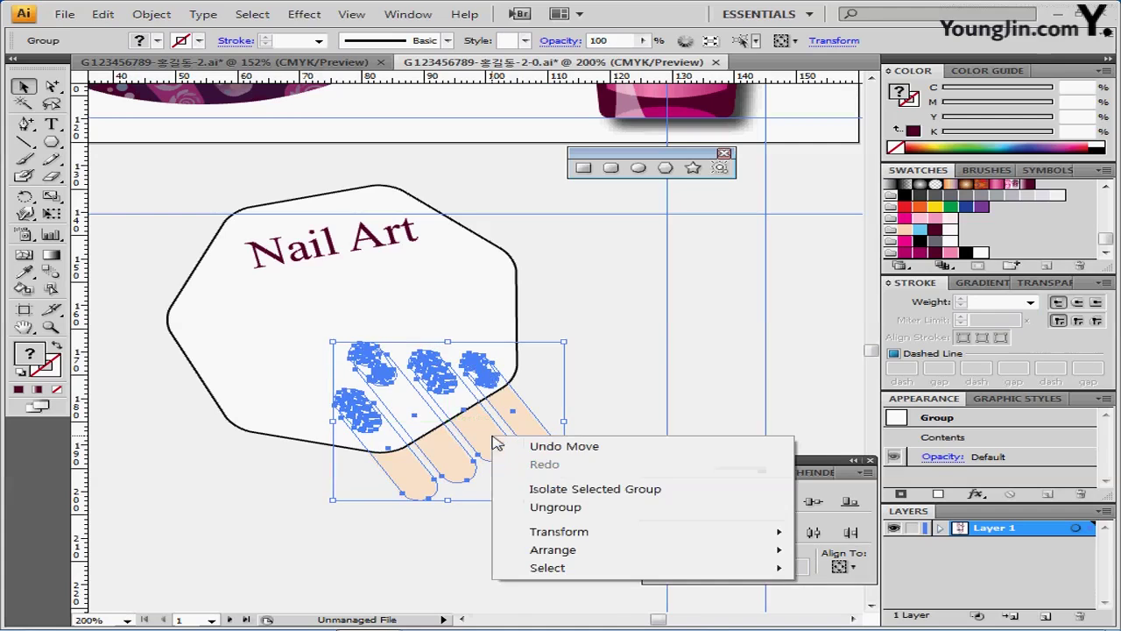
mouse_move(713, 546)
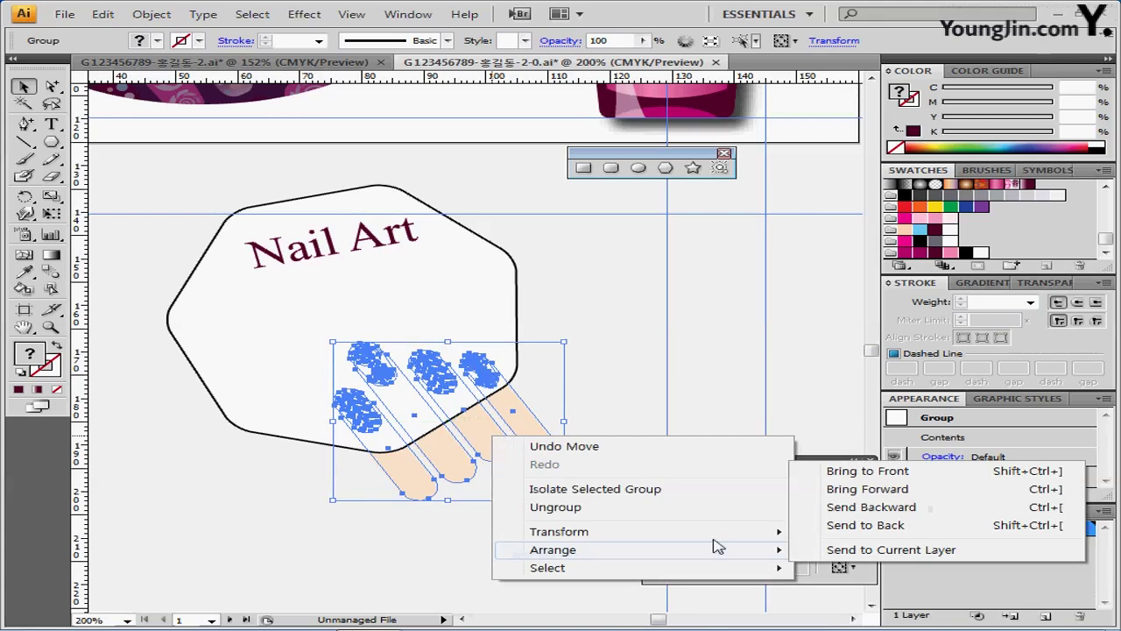
left_click(858, 472)
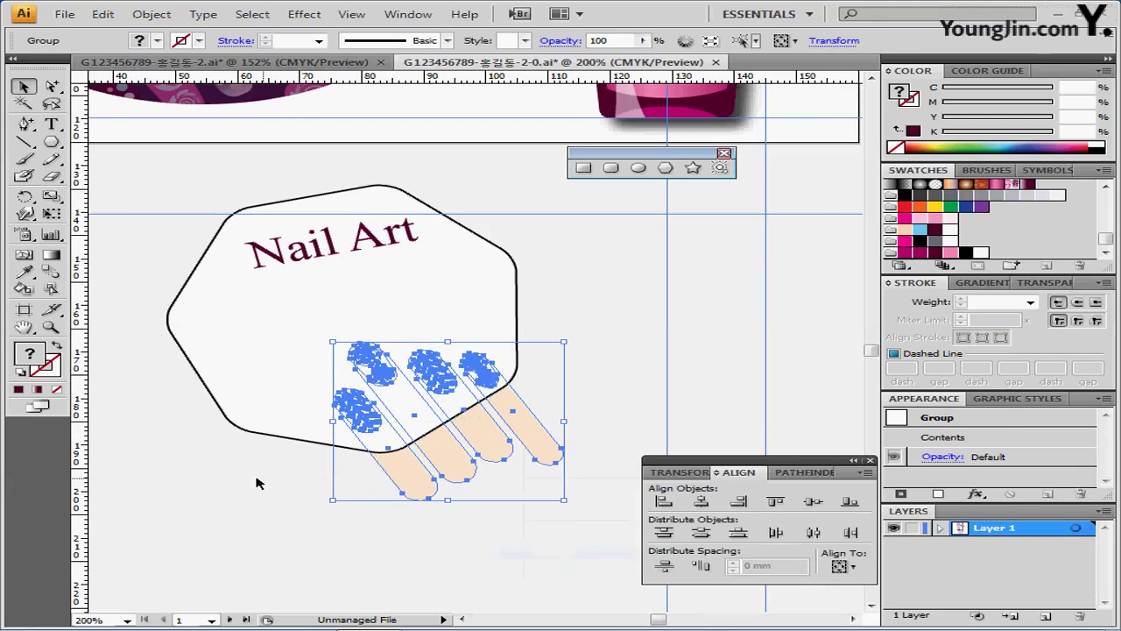
Remove the fill from the rounded polygon, leaving only its black outline, and deselect everything
left_click(255, 483)
left_click(226, 381)
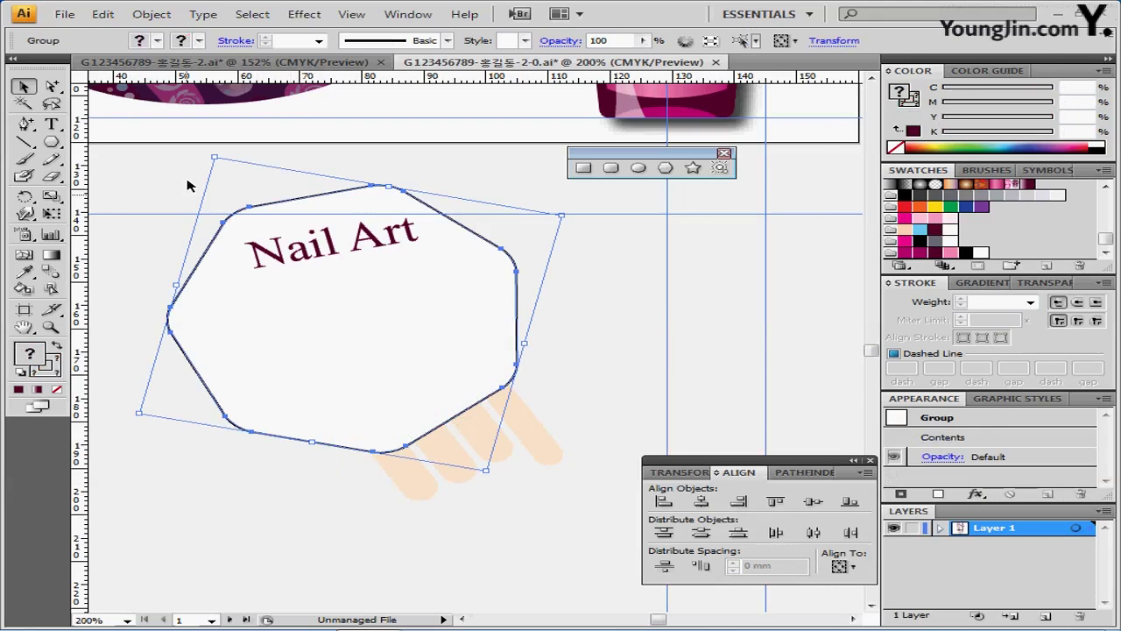
left_click(59, 393)
left_click(272, 513)
left_click(406, 488)
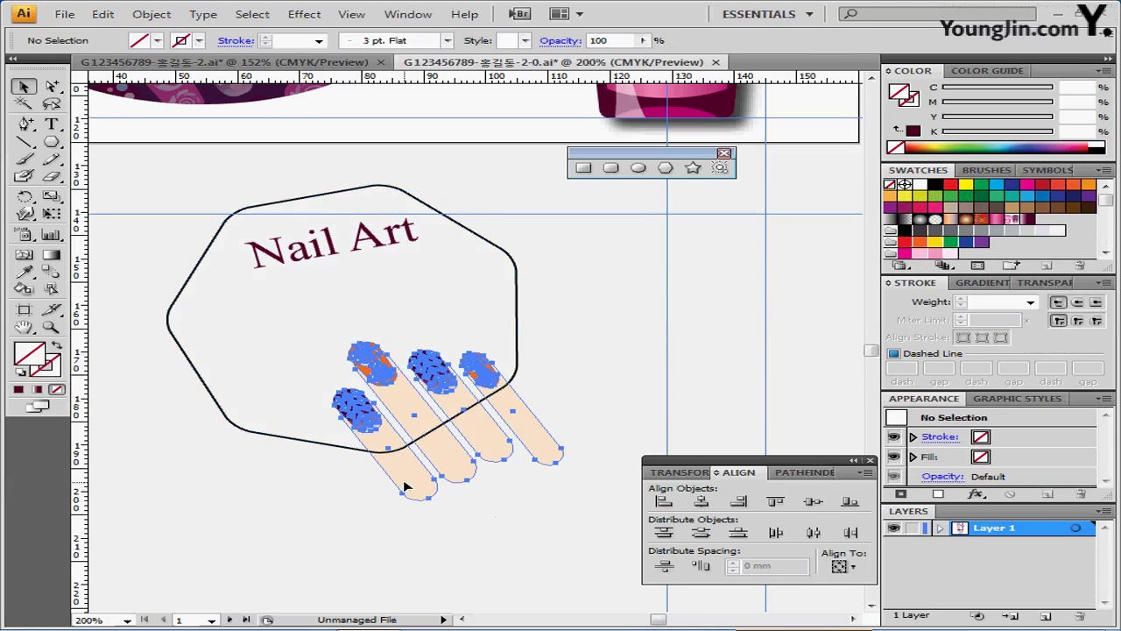
key("ctrl+shift+a")
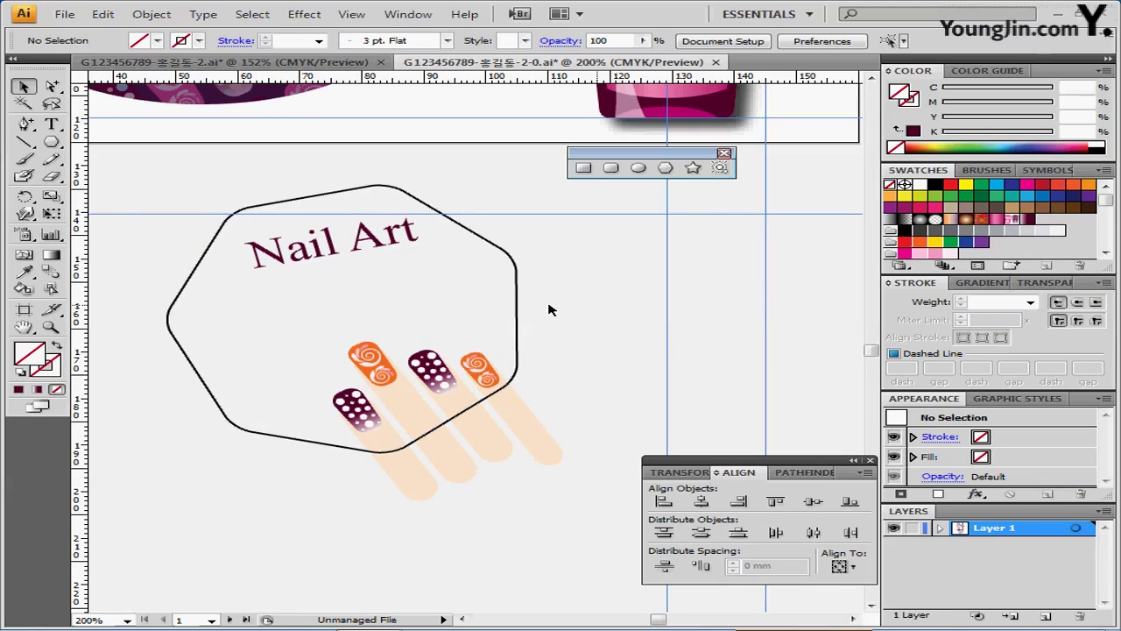
Copy the upper swirl group from the pink nail, paste it, and place the copy beside the end of the Nail Art text
left_click_drag(264, 270, 443, 507)
left_click_drag(315, 222, 303, 295)
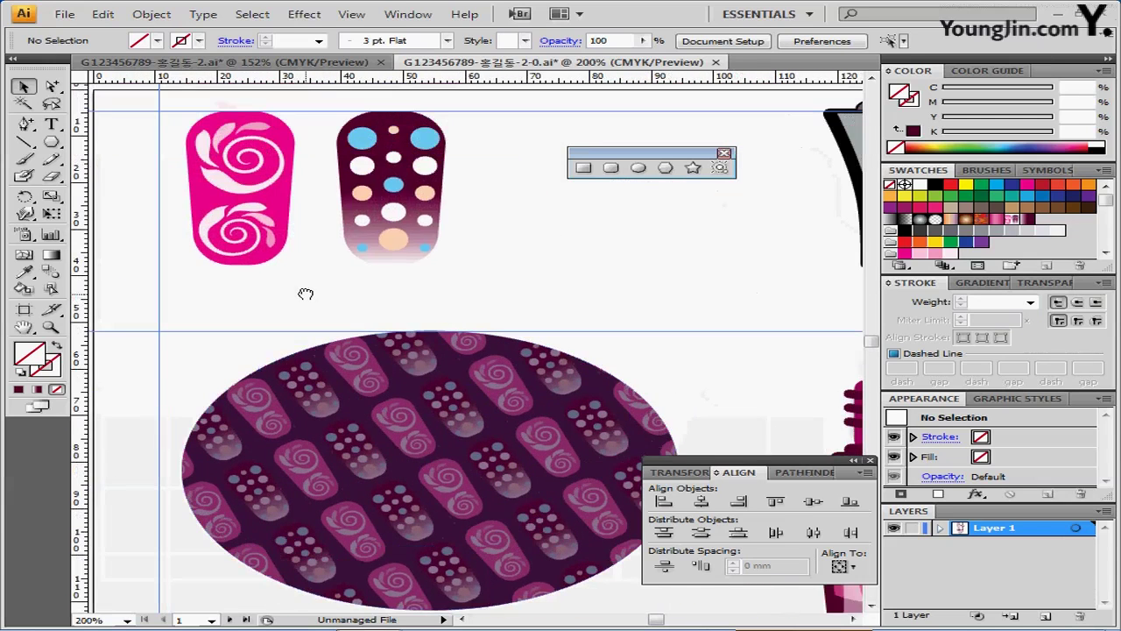
left_click(51, 88)
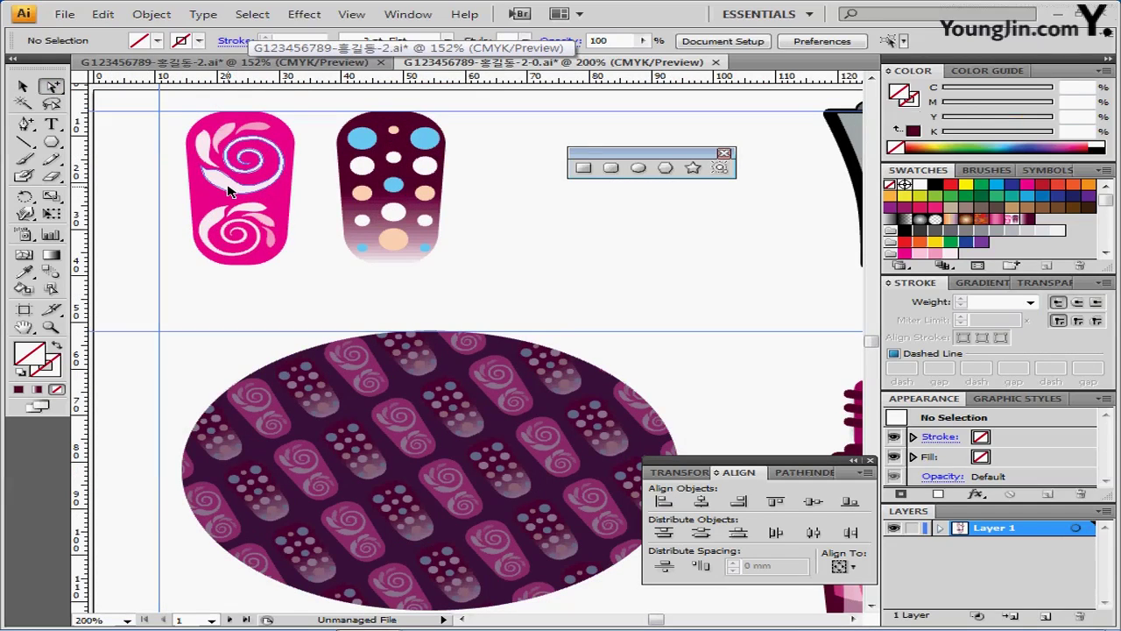
left_click(229, 192)
left_click(230, 192)
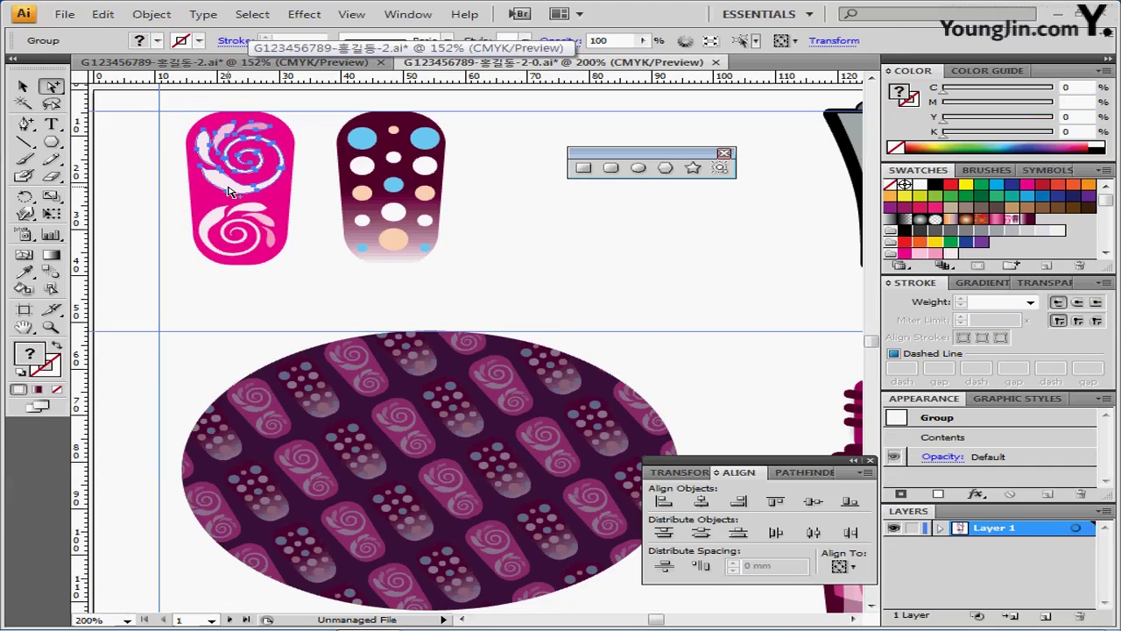
scroll(403, 283, "down", 2)
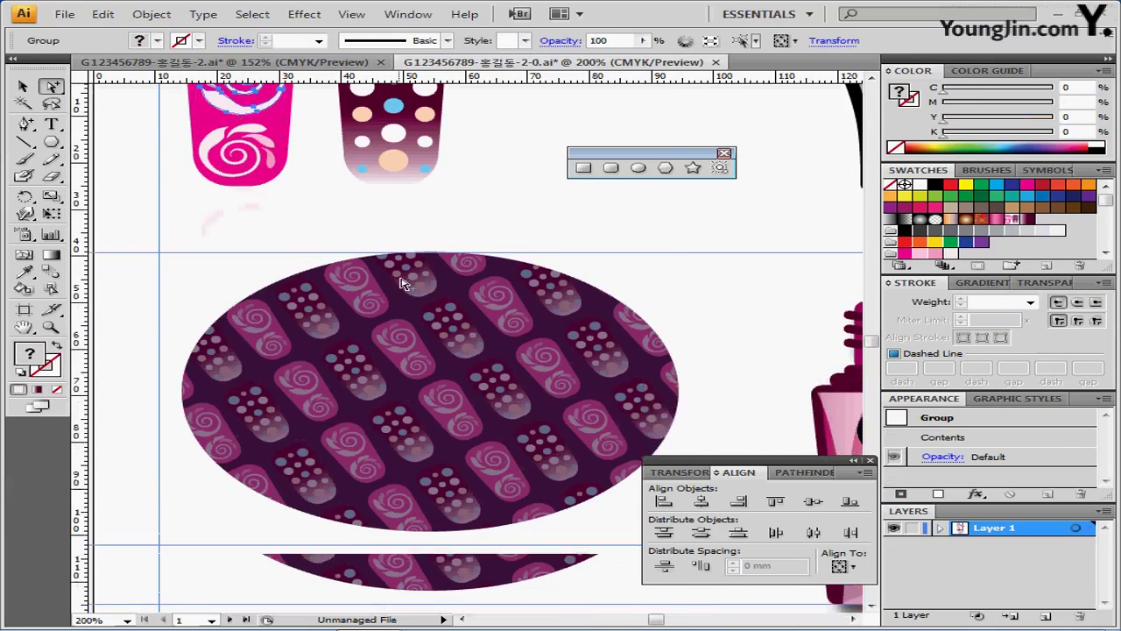
scroll(412, 276, "down", 15)
key("ctrl+v")
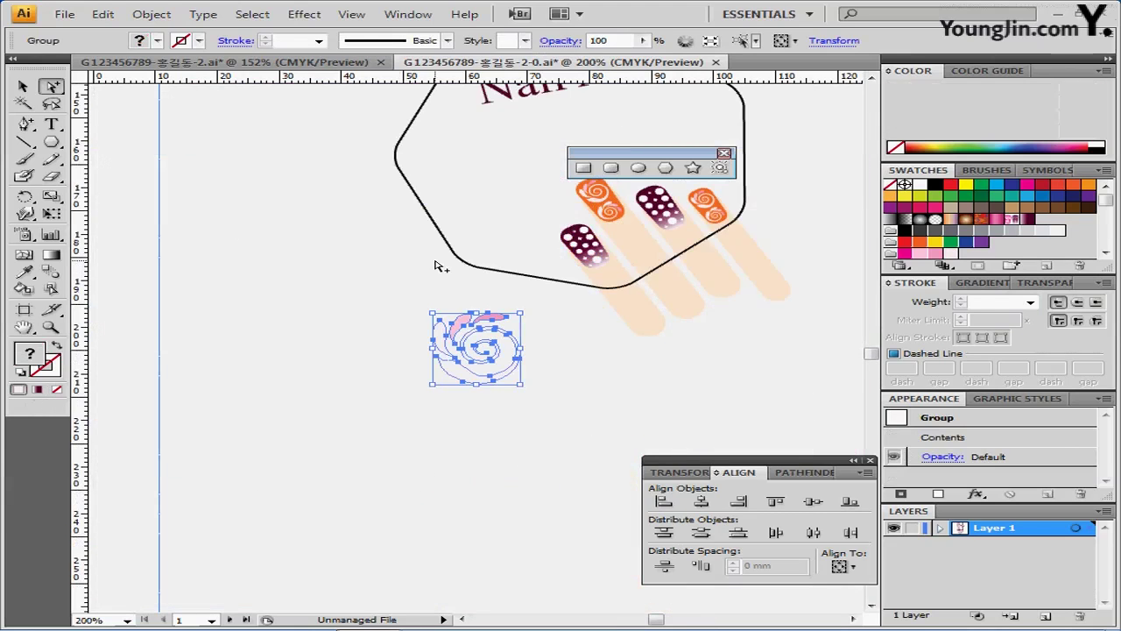
left_click_drag(498, 328, 455, 178)
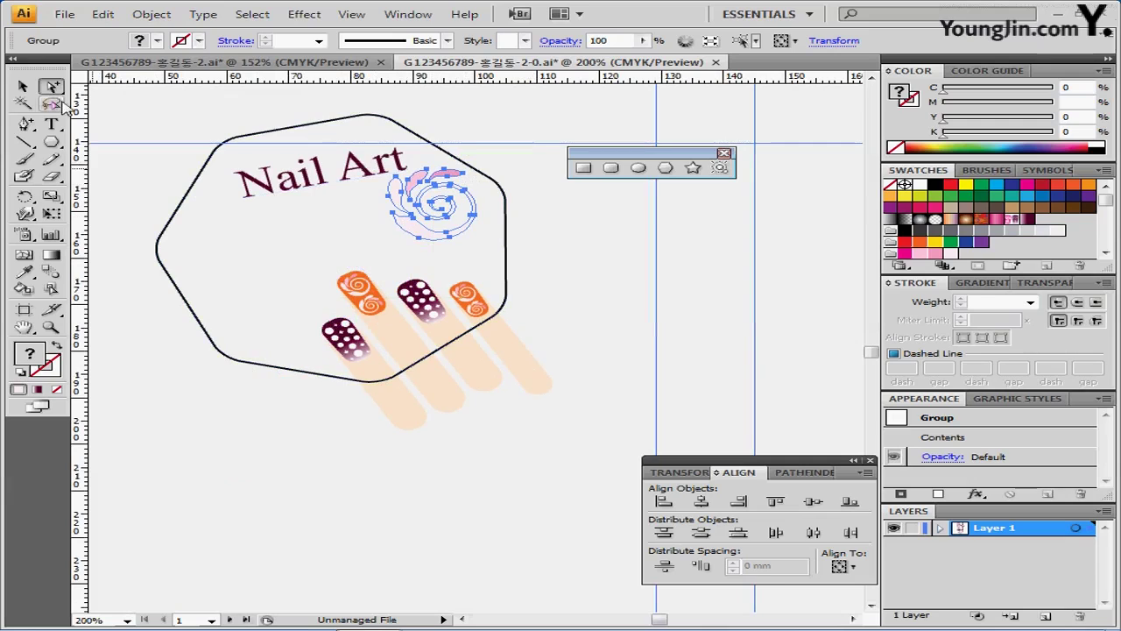
Scale the pasted swirl uniformly to 150%
double_click(50, 196)
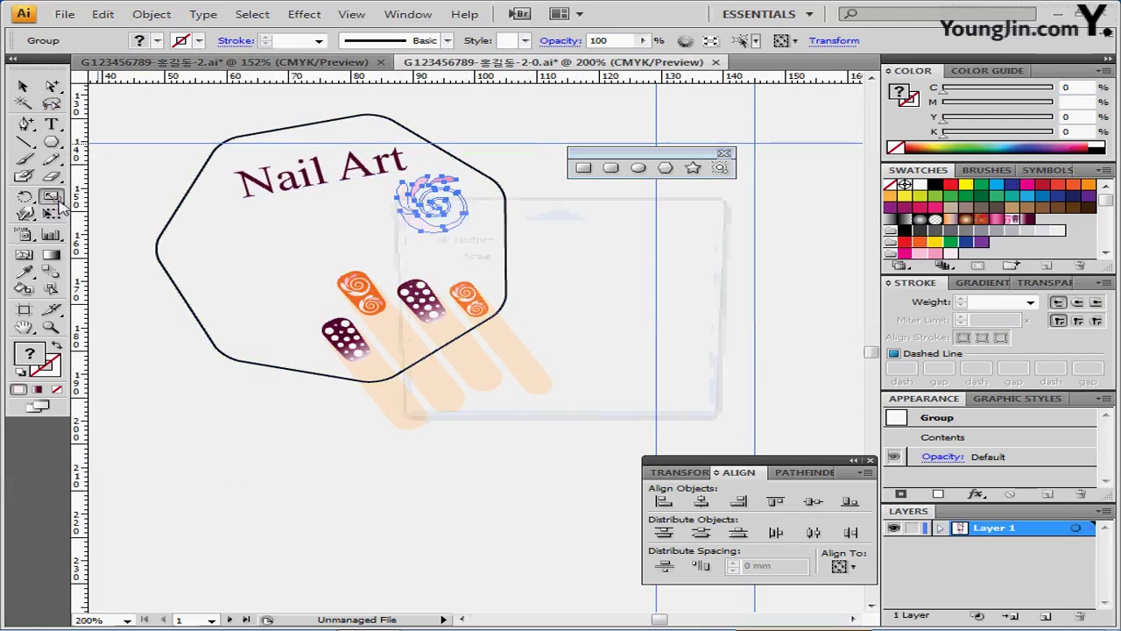
type("150")
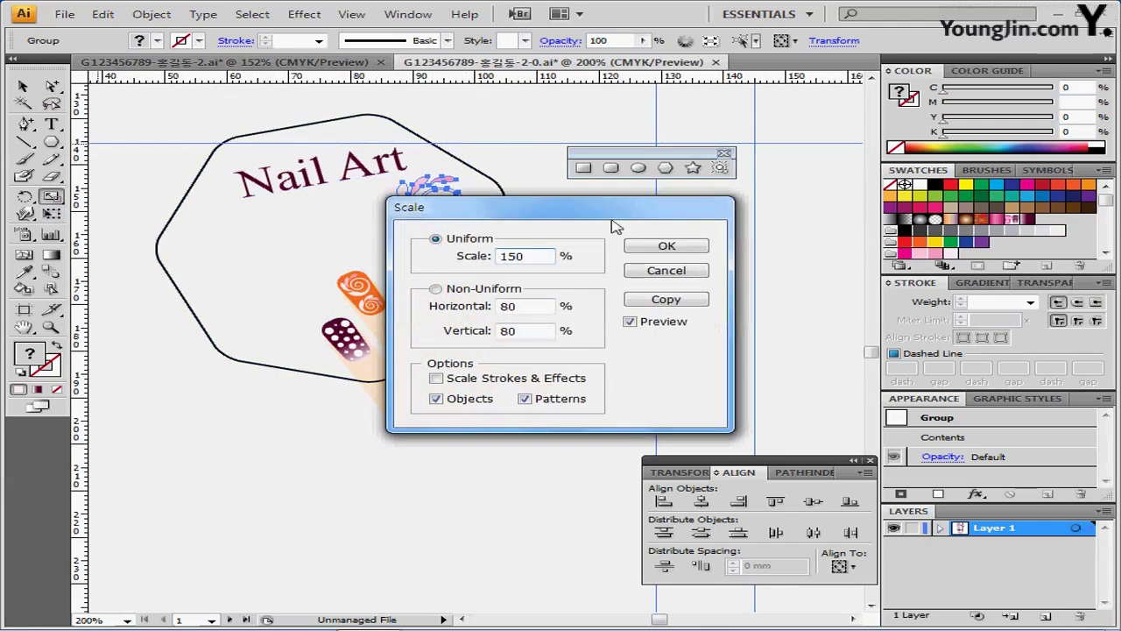
left_click(668, 248)
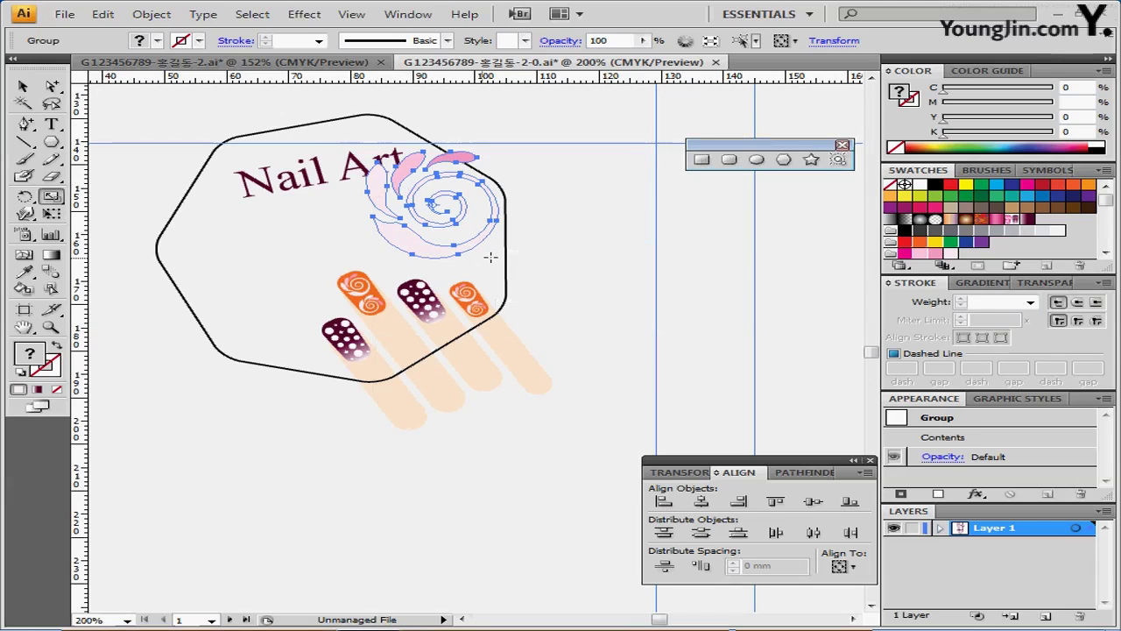
Rotate the swirl about 95° counterclockwise and shift it slightly right so its pink leaves point toward the text, leaving nothing selected
left_click(22, 85)
left_click_drag(516, 138, 363, 139)
mouse_move(478, 230)
left_mouse_down()
mouse_move(508, 233)
mouse_move(399, 226)
mouse_move(500, 231)
left_mouse_up()
left_click(380, 187)
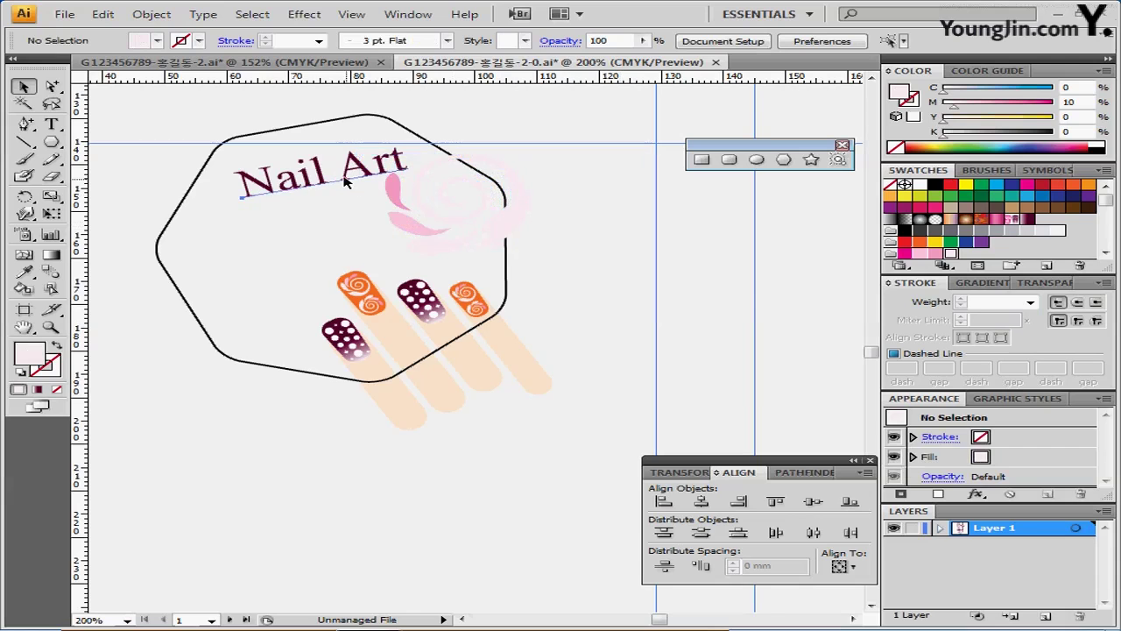
left_click(345, 181)
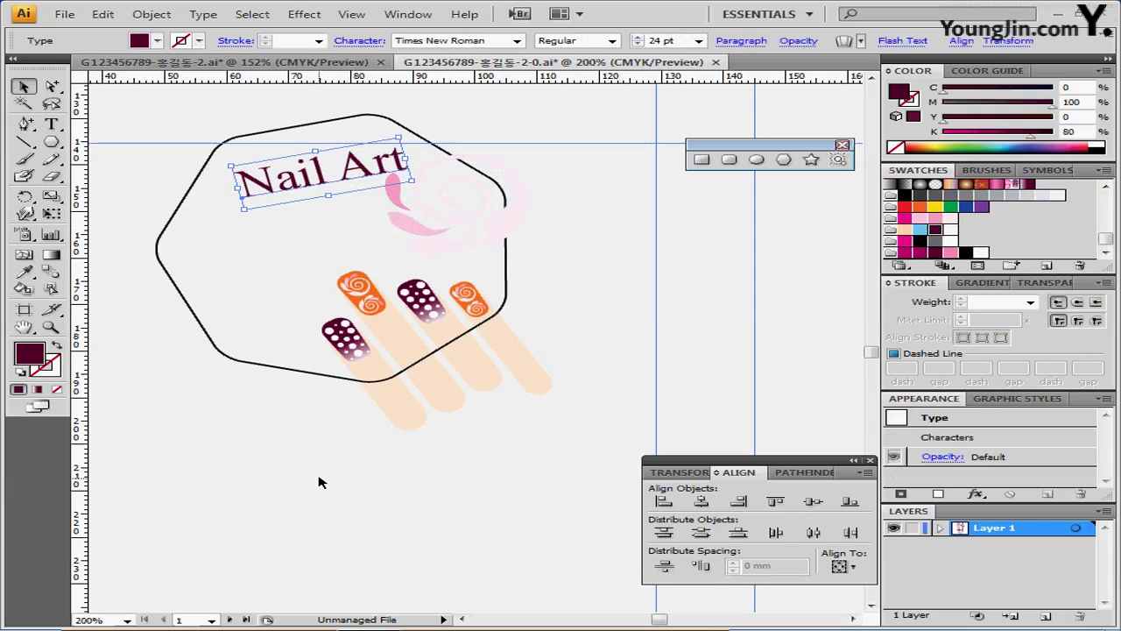
left_click(319, 482)
Group the black cap and pink brush above the TWINKLE bottle
left_click_drag(391, 401, 441, 444)
left_click_drag(451, 184, 438, 439)
mouse_move(470, 167)
left_mouse_down()
mouse_move(424, 217)
mouse_move(403, 217)
left_mouse_up()
left_click_drag(408, 101, 581, 330)
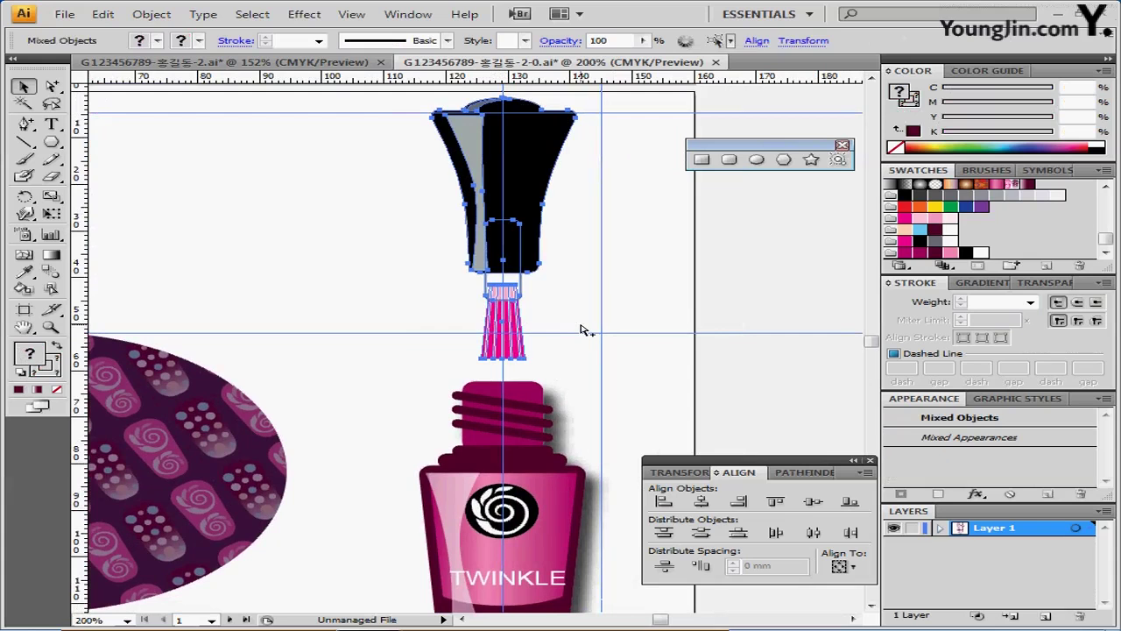
key("ctrl+g")
left_click(535, 310, "ctrl+alt")
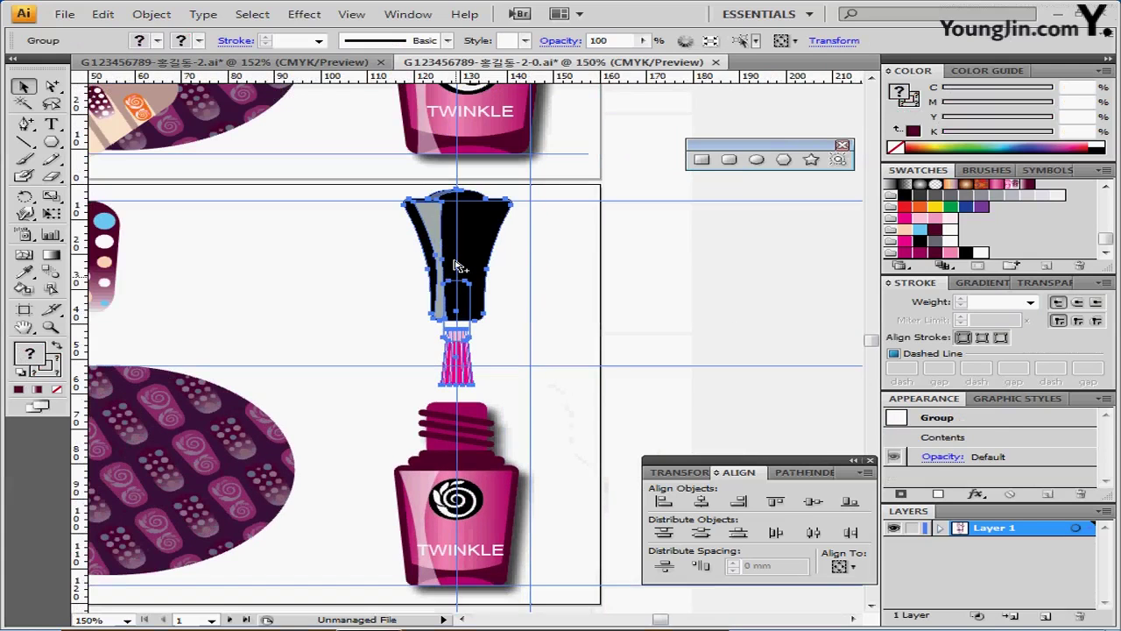
Paste a copy of the cap-and-brush group by the badge and move it about 59 mm left beside the polygon's left edge
mouse_move(335, 437)
left_mouse_down()
mouse_move(389, 289)
mouse_move(451, 242)
left_mouse_up()
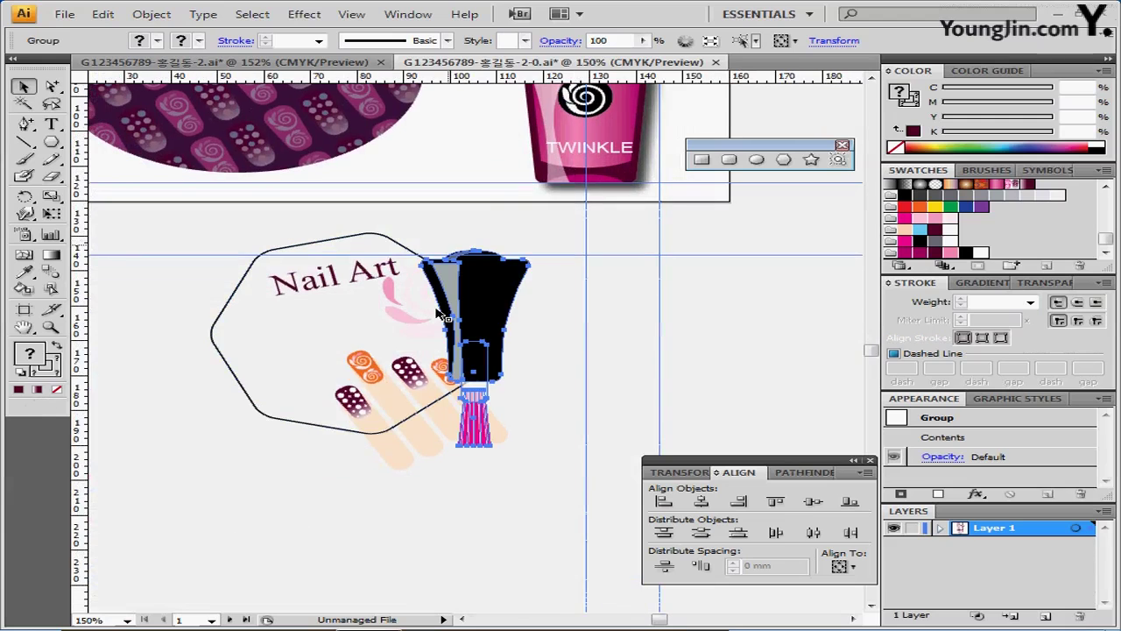
left_click_drag(487, 305, 212, 305)
left_click_drag(403, 358, 488, 321)
mouse_move(288, 334)
left_mouse_down()
mouse_move(288, 320)
mouse_move(298, 325)
left_mouse_up()
left_click(206, 463)
Change the copied brush bristles' fill to orange with M 70 and Y 100
key("a")
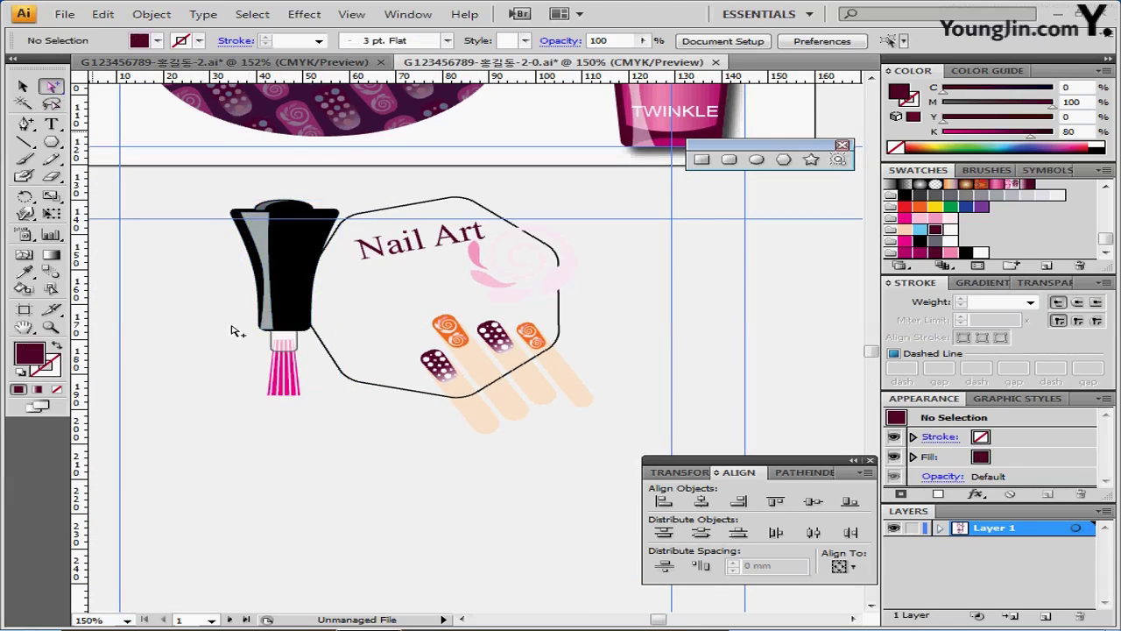
left_click(282, 399)
left_click(350, 380, "ctrl")
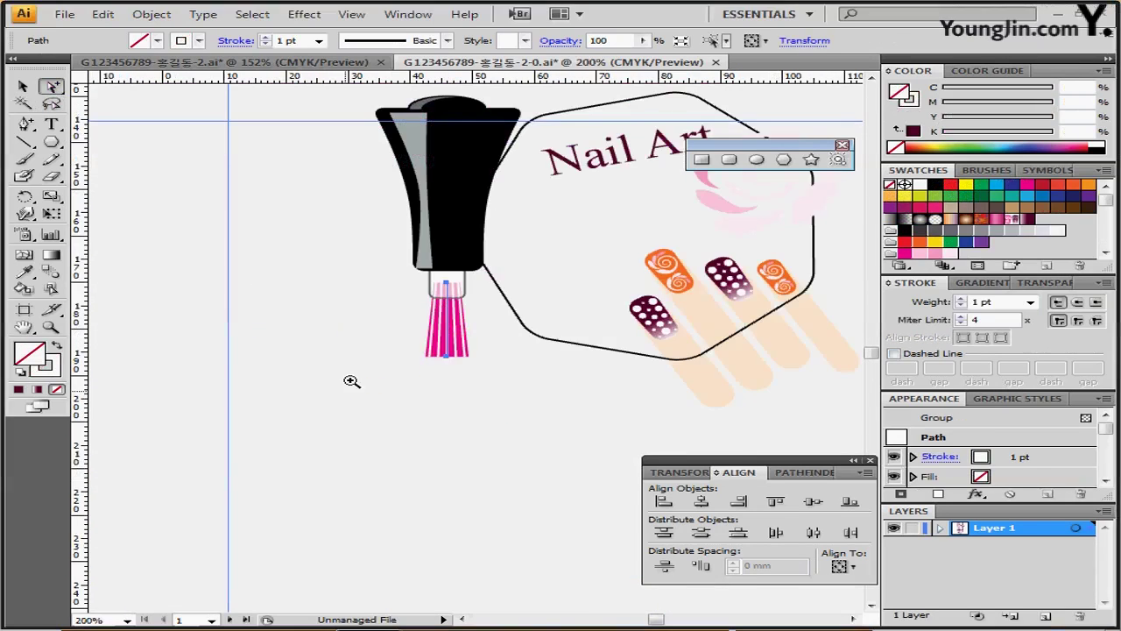
left_click(517, 325, "ctrl")
left_click(291, 369)
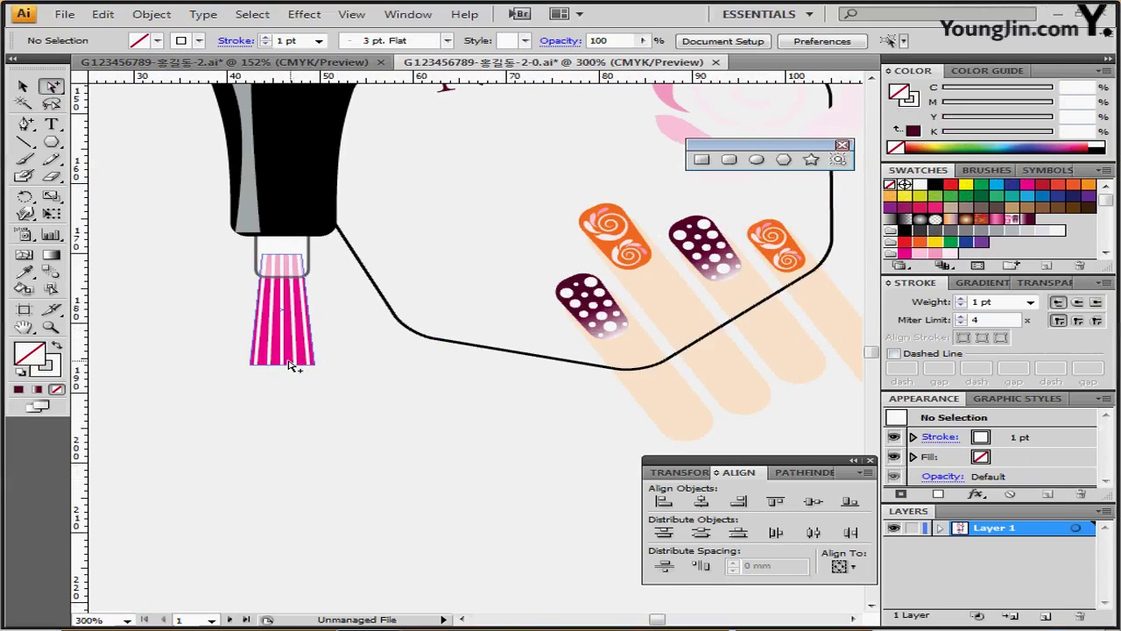
left_click(300, 363)
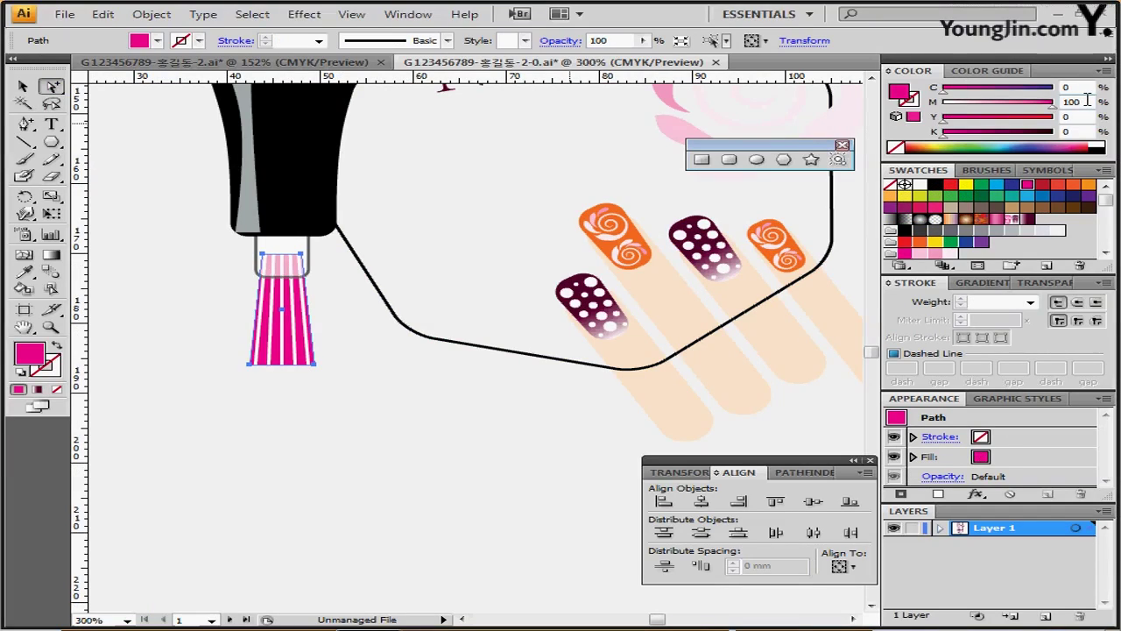
key("Tab")
type("70")
key("Tab")
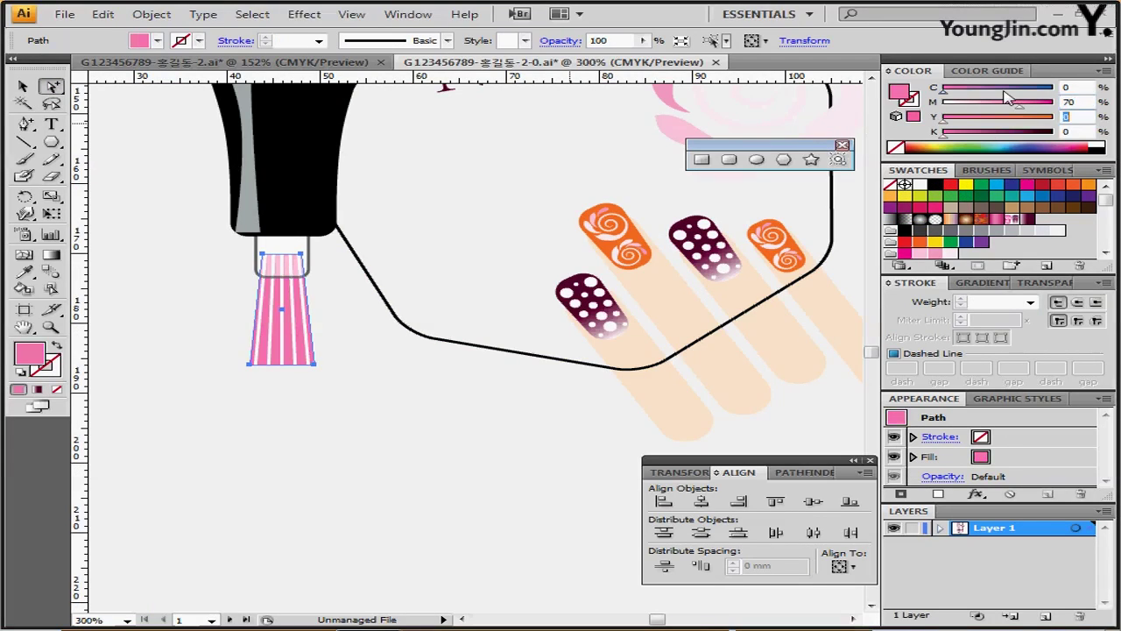
type("100")
key("Return")
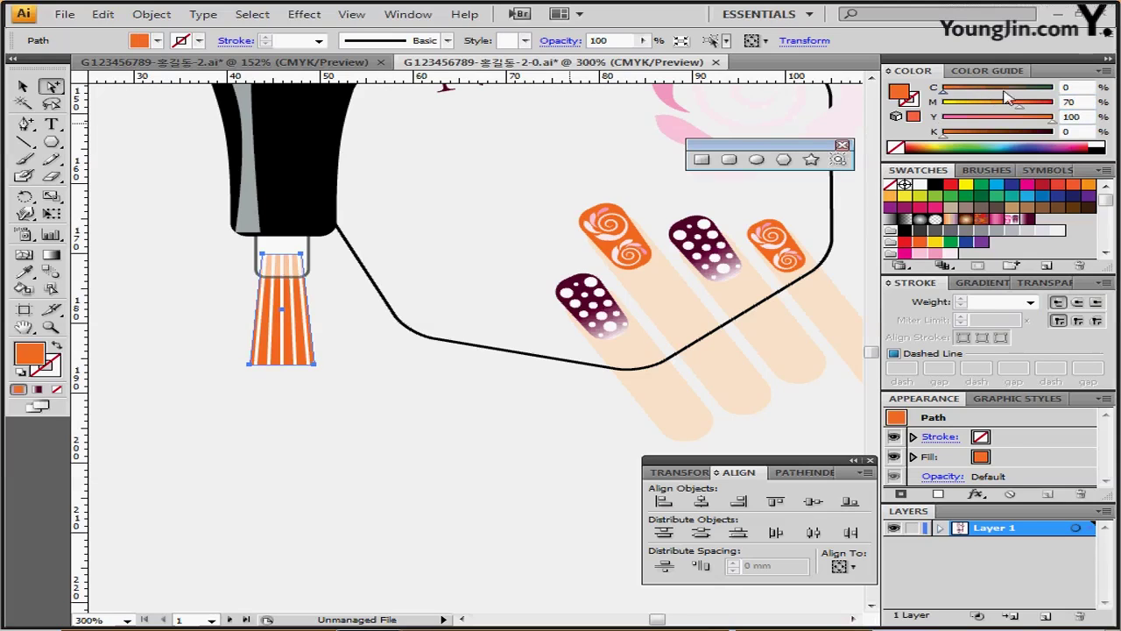
Scale the copied cap-and-brush group uniformly to 60%
left_click(633, 217, "alt")
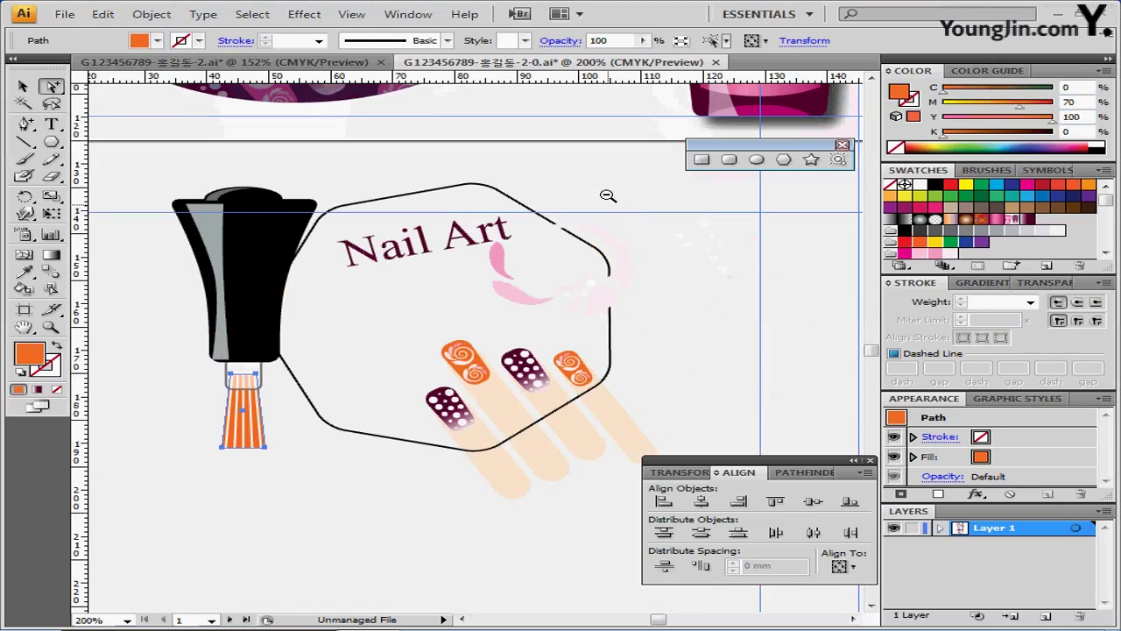
left_click(24, 87)
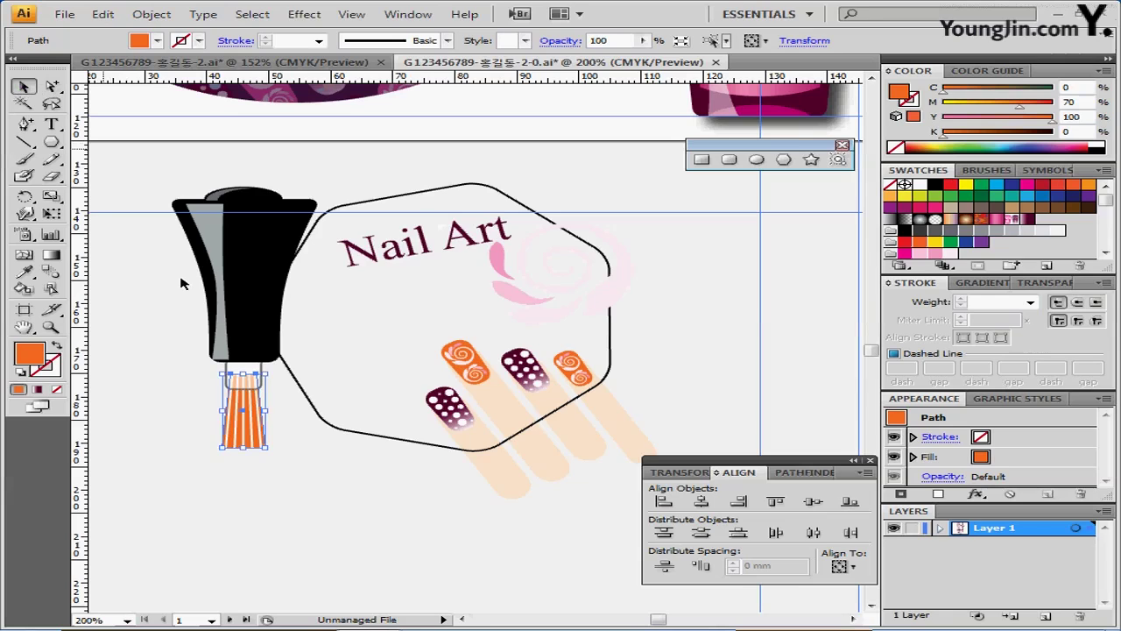
left_click(265, 280)
double_click(50, 196)
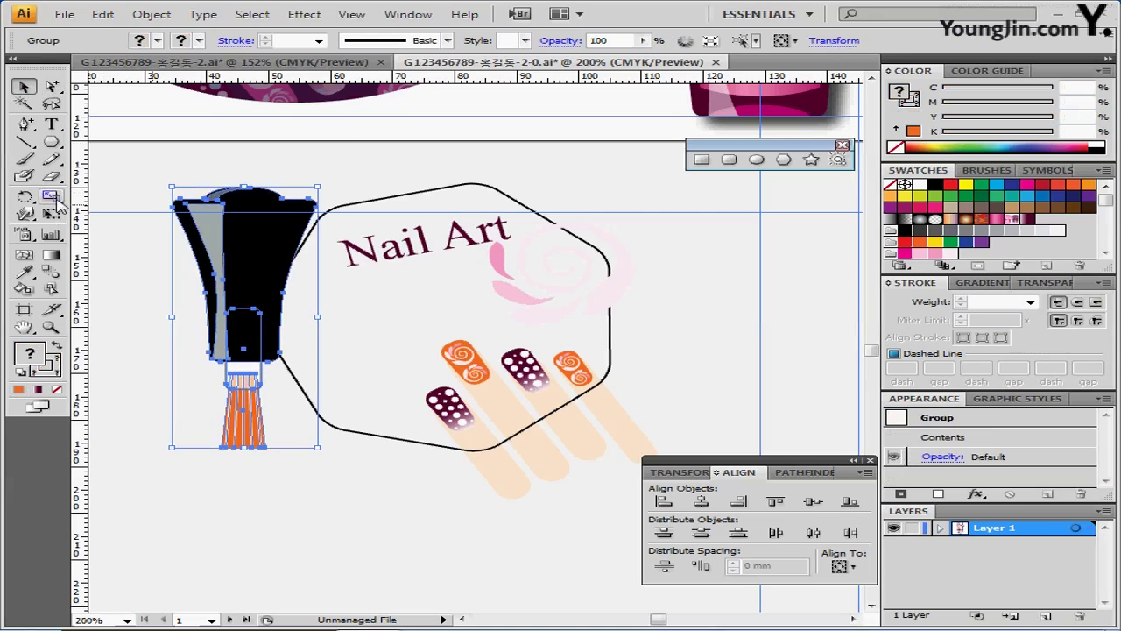
type("60")
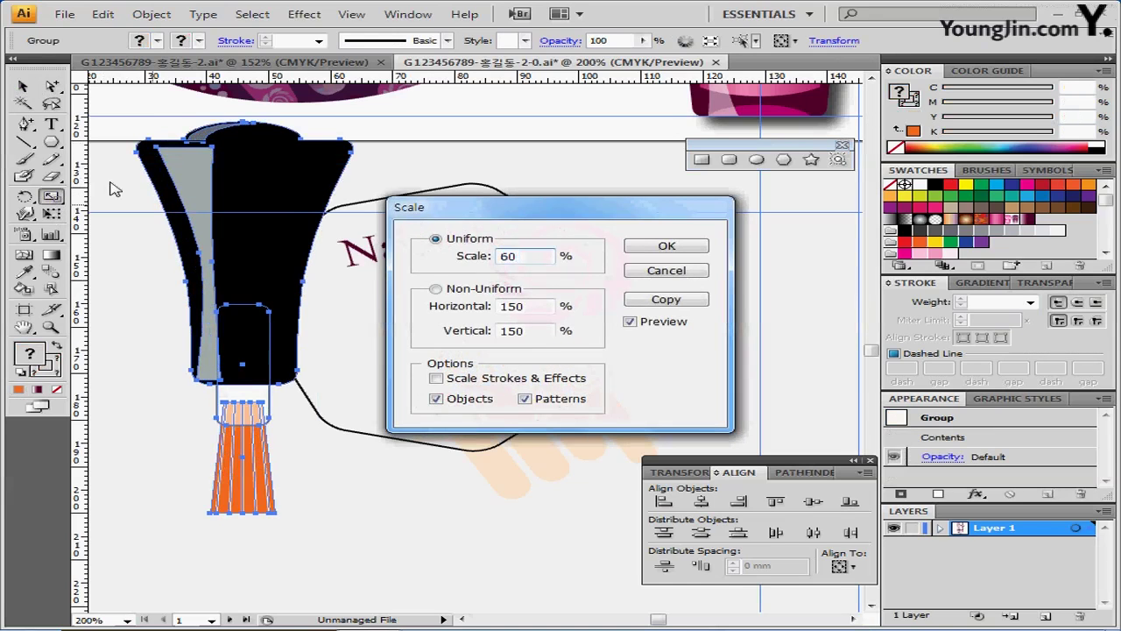
left_click(695, 249)
left_click(693, 248)
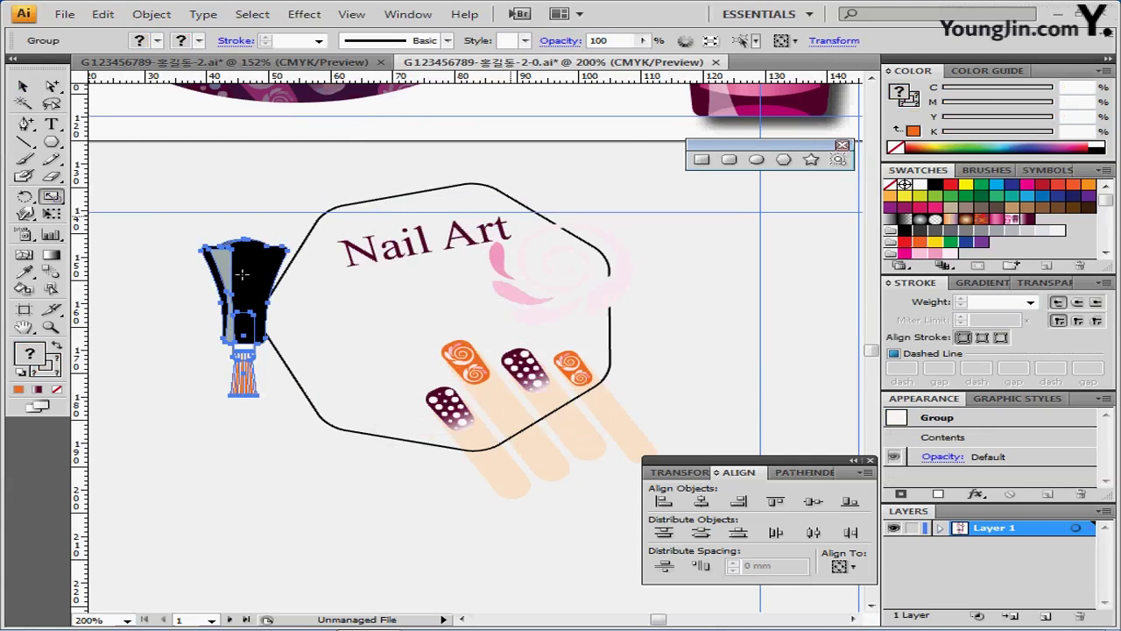
Rotate the brush group about 90° counterclockwise, place its bristles beside the first orange nail, and nudge the fingers about 2.5 mm left
key("v")
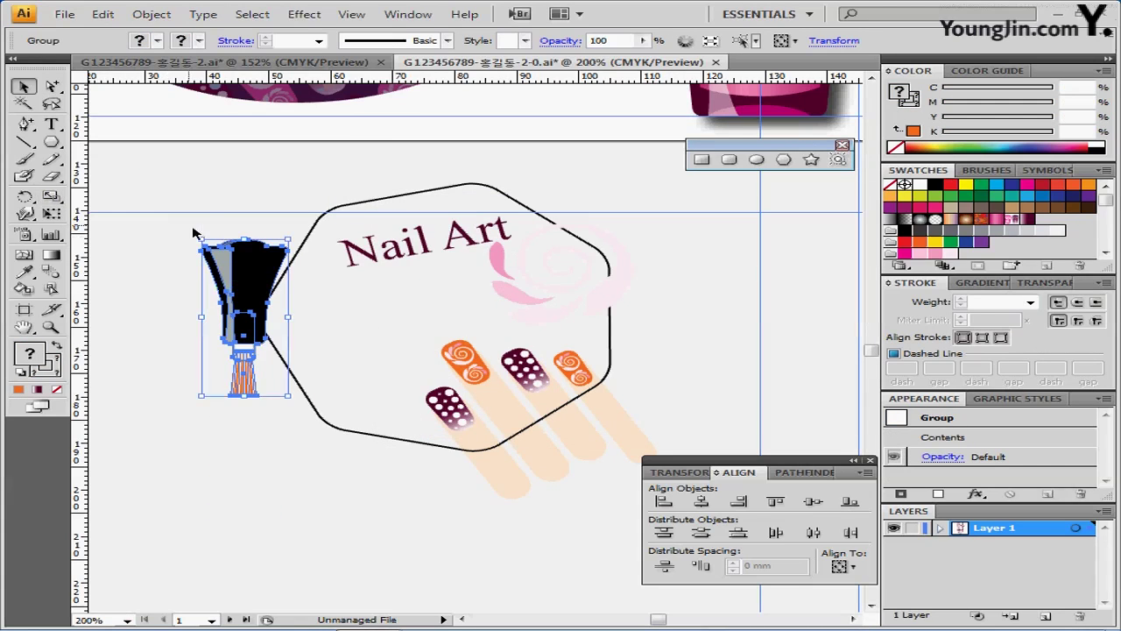
left_click_drag(181, 244, 232, 387)
left_click_drag(332, 346, 303, 338)
mouse_move(477, 389)
left_mouse_down()
mouse_move(458, 385)
mouse_move(468, 383)
left_mouse_up()
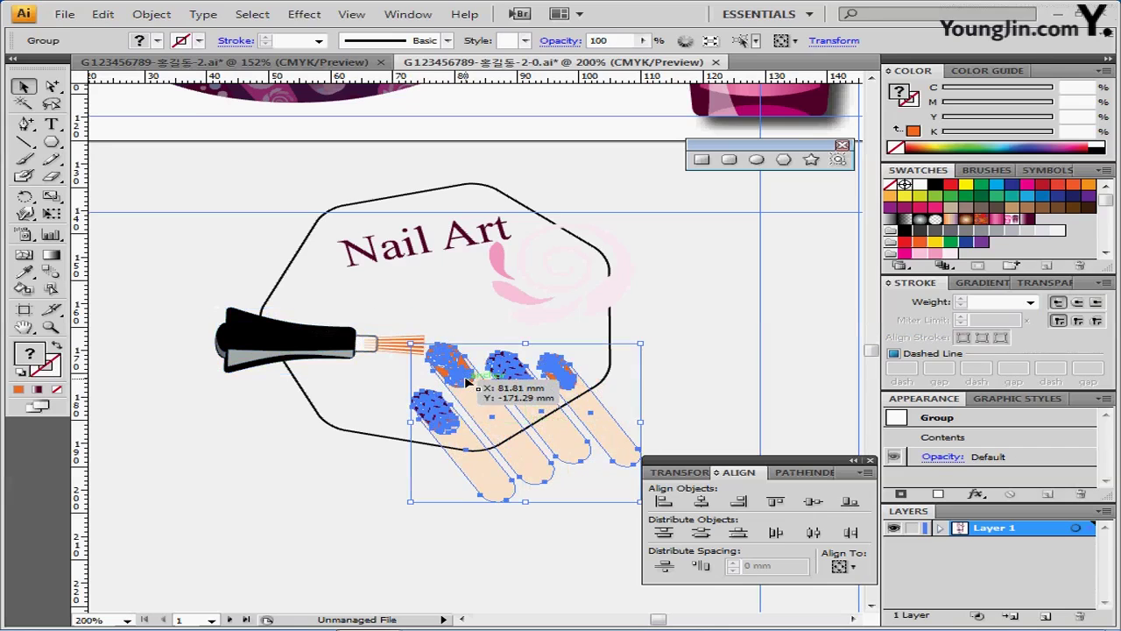
left_click(310, 470)
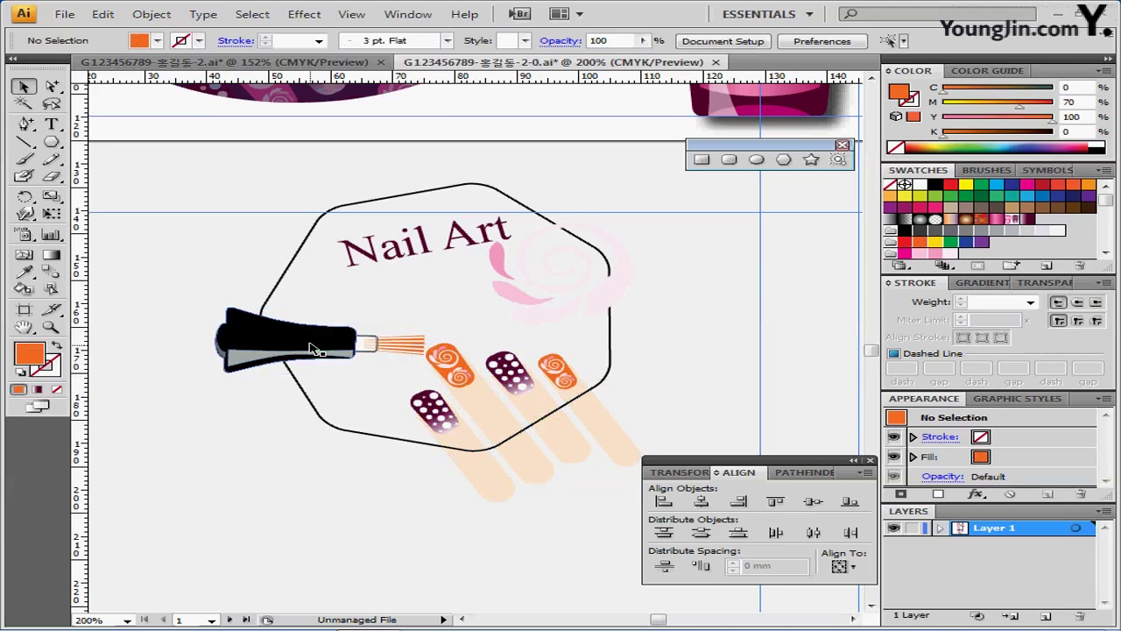
Rotate the brush group a further 3° or so clockwise, tilting the bristles slightly down toward the orange nail
left_click(312, 347)
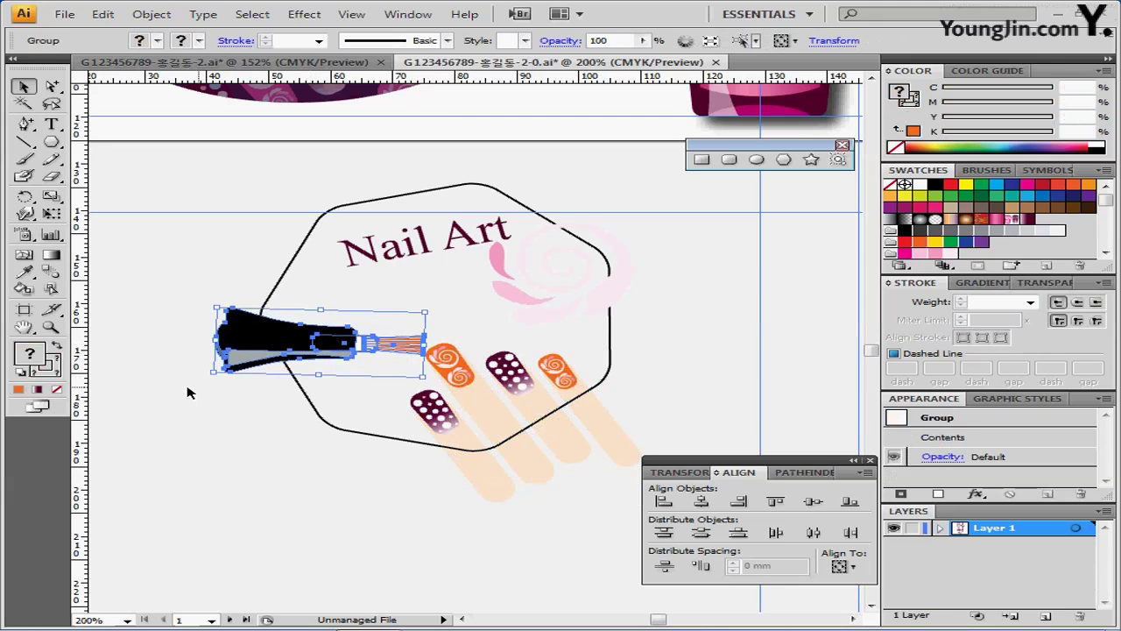
left_click_drag(207, 376, 215, 371)
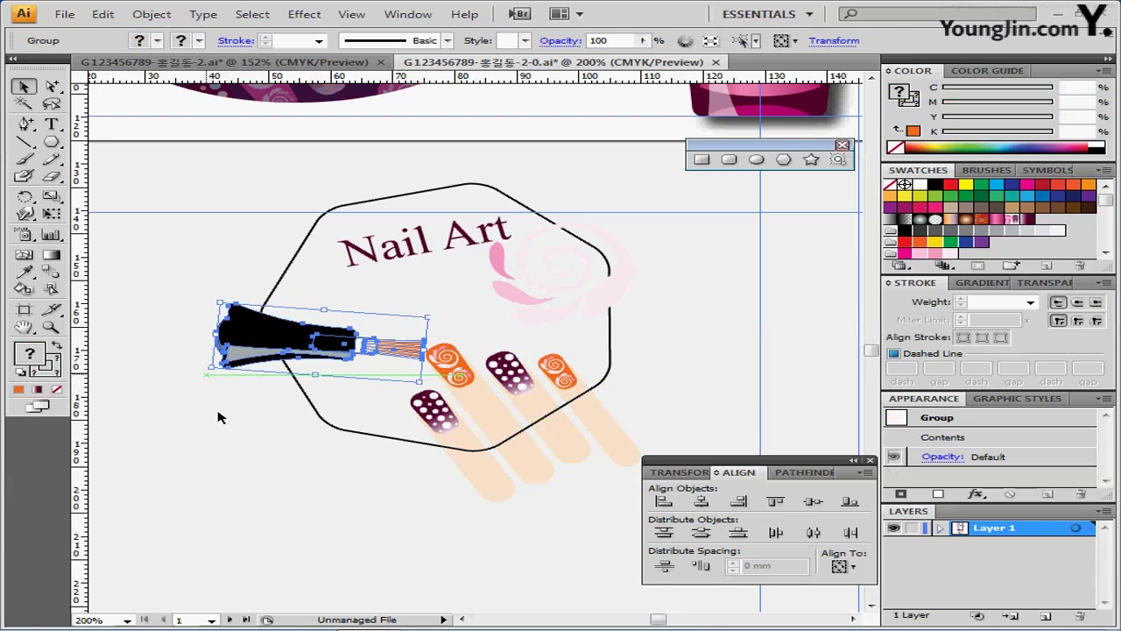
left_click(223, 418)
Draw a rectangle about 65 mm wide and 12 mm high across the upper part of the rounded polygon
scroll(438, 350, "right", 3)
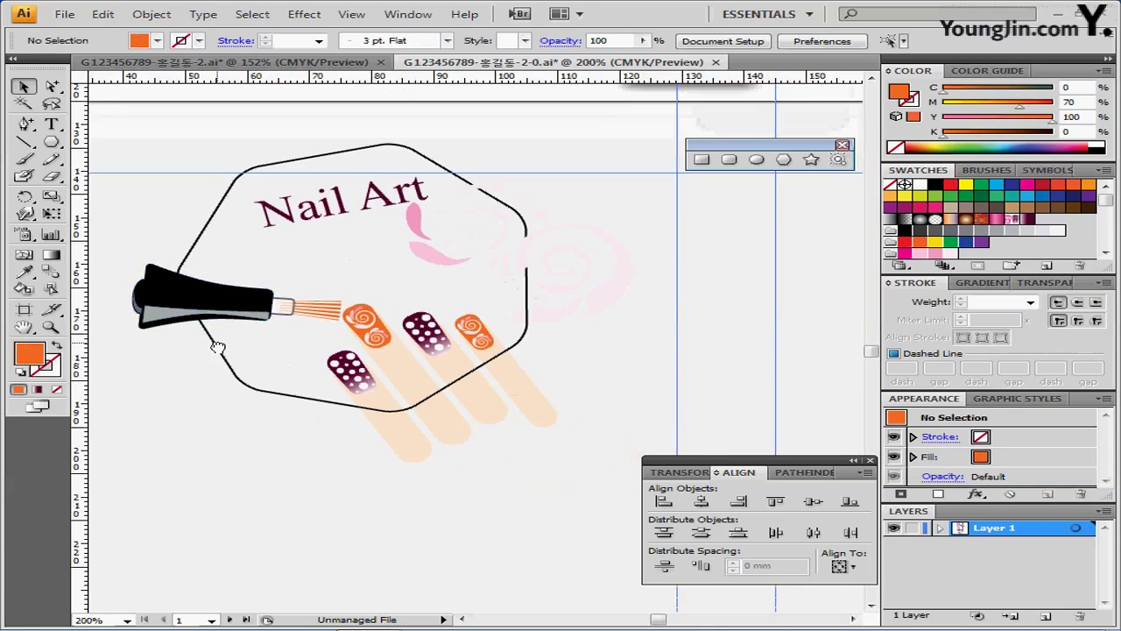
left_click(701, 160)
left_click_drag(178, 165, 580, 238)
Fill the rectangle with beige using C 0, M 10, Y 20 and K 10
left_click(1071, 101)
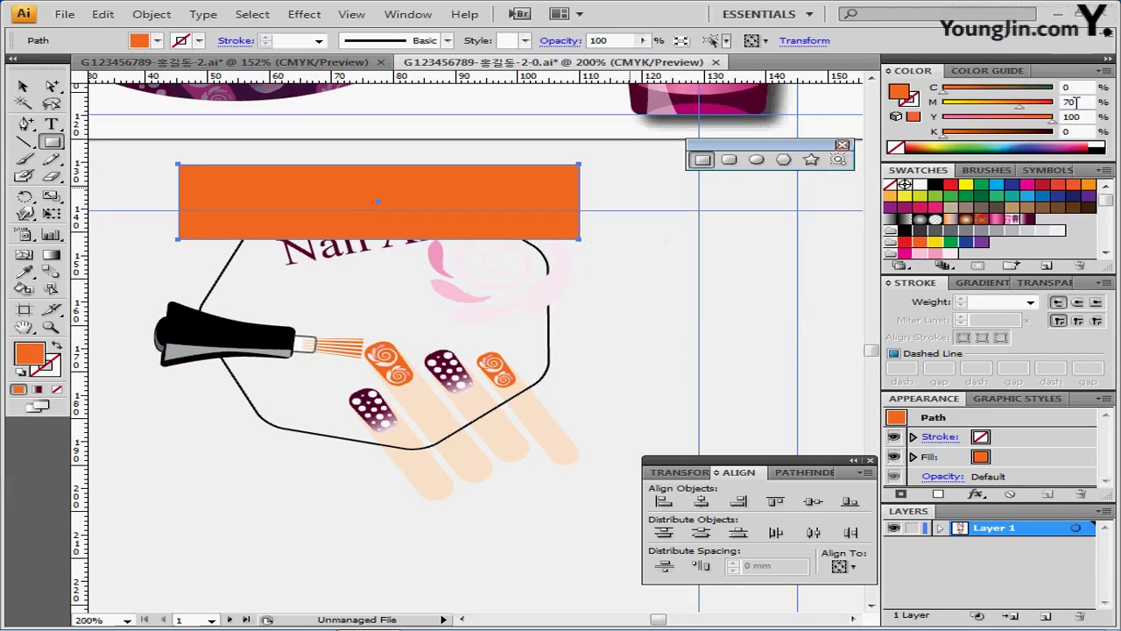
key("BackSpace")
type("10")
key("Tab")
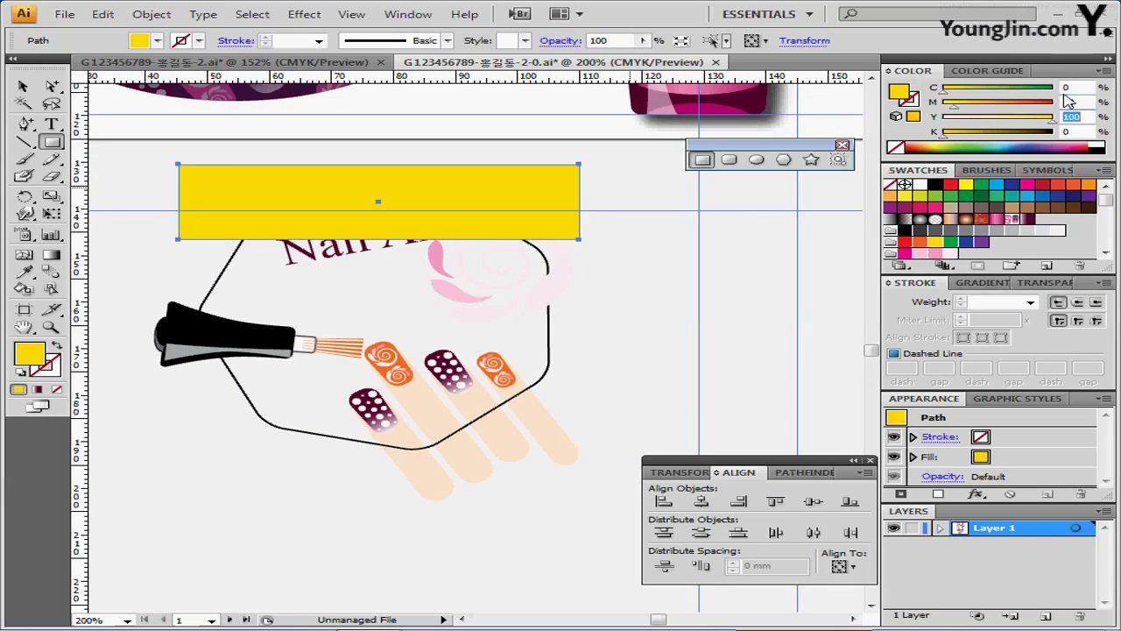
type("20")
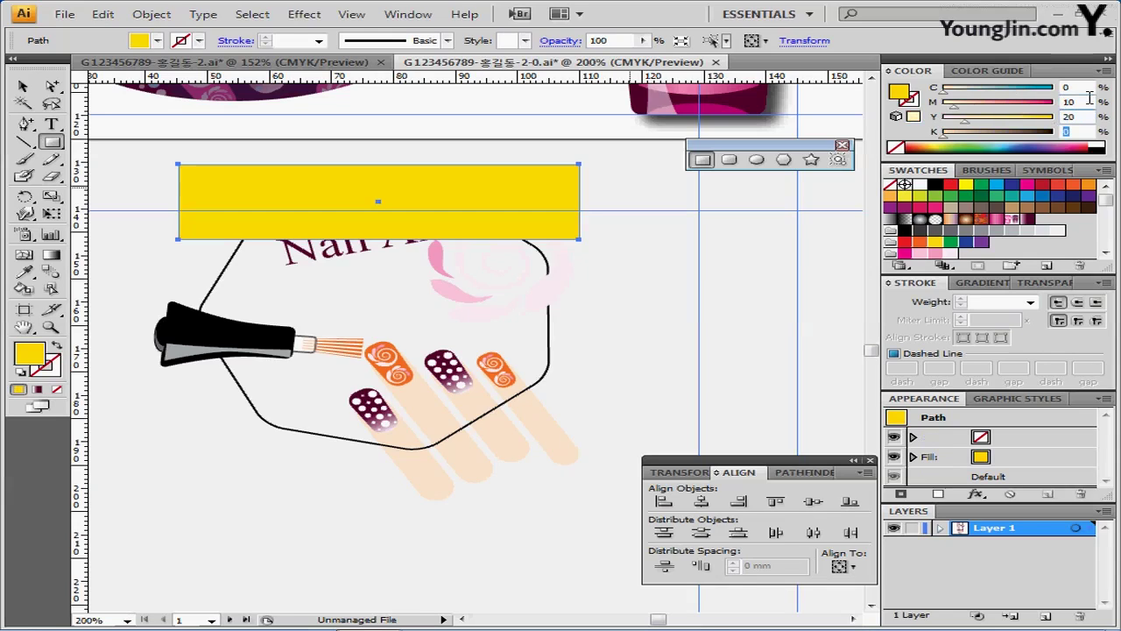
key("Tab")
type("10")
key("Tab")
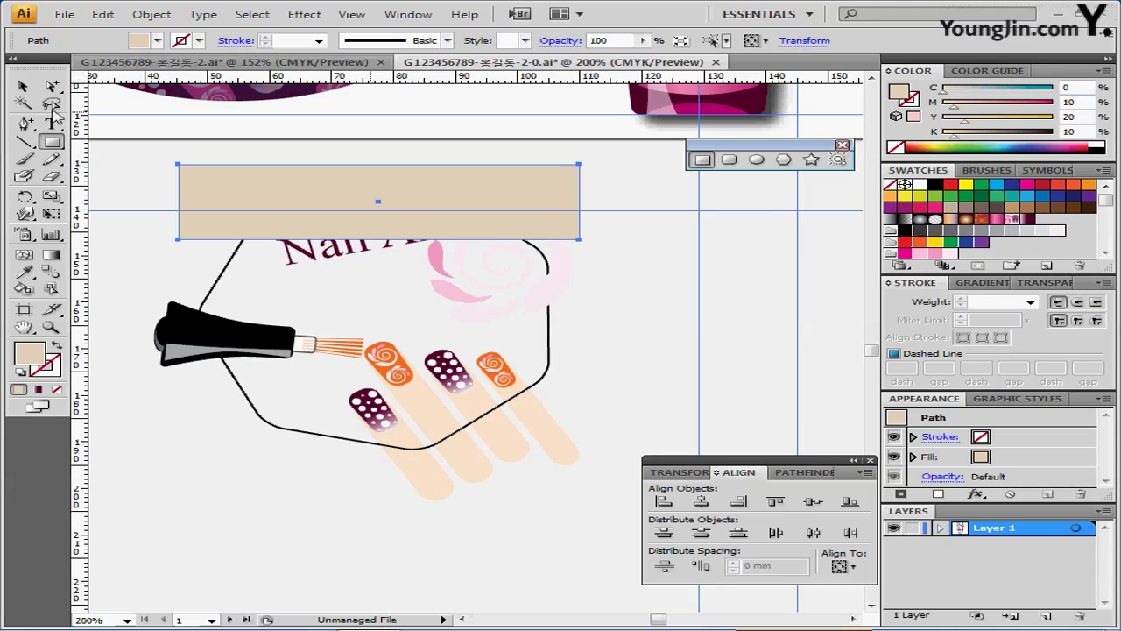
Add an anchor point at the middle of the beige rectangle's lower edge and lower it about 3.8 mm into a shallow point
left_click(26, 126)
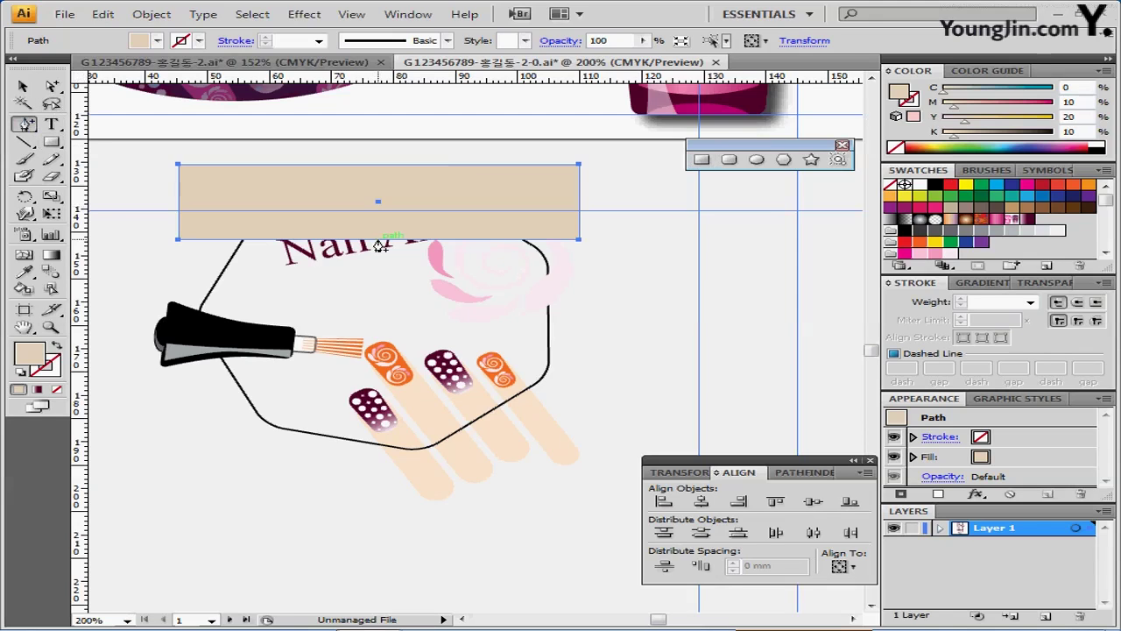
left_click(378, 240)
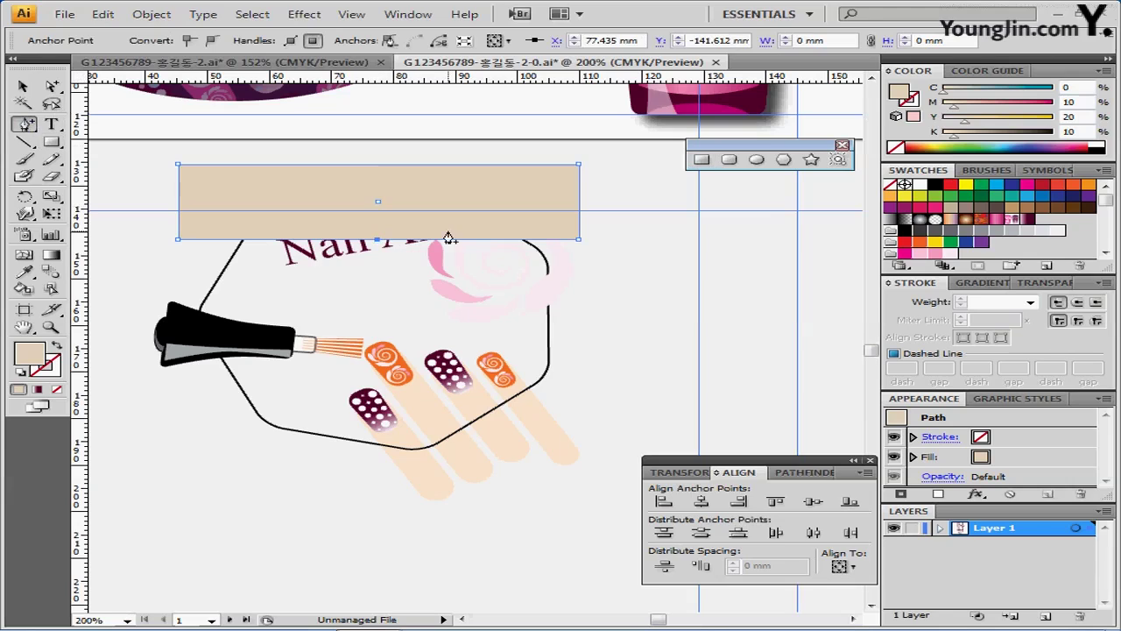
key("Caps_Lock")
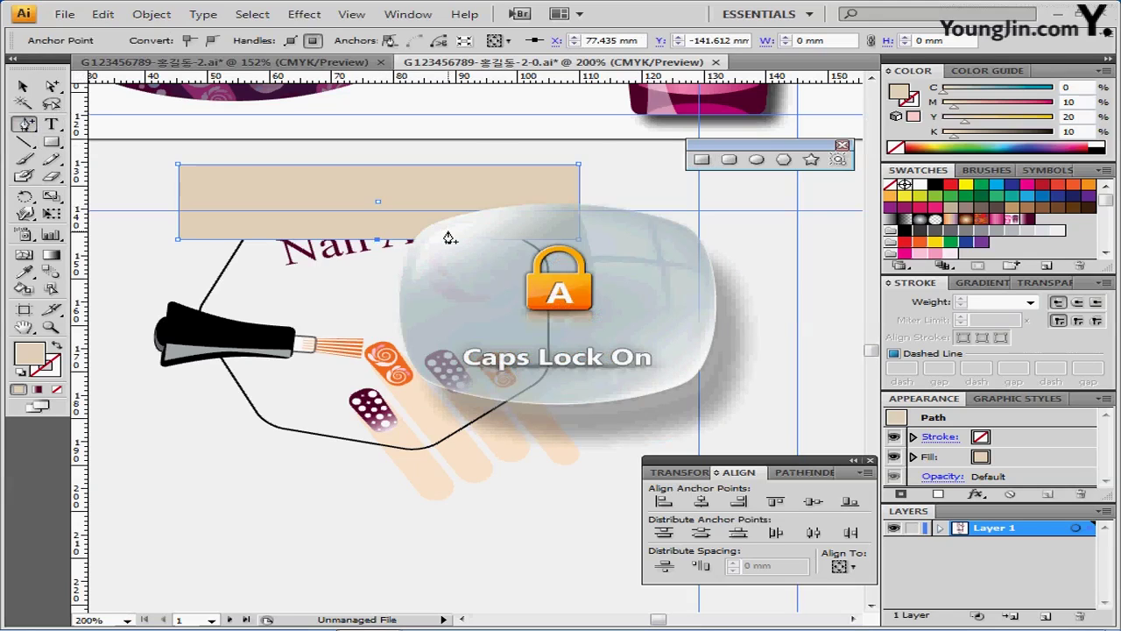
key("Caps_Lock")
key("Down")
key("Down")
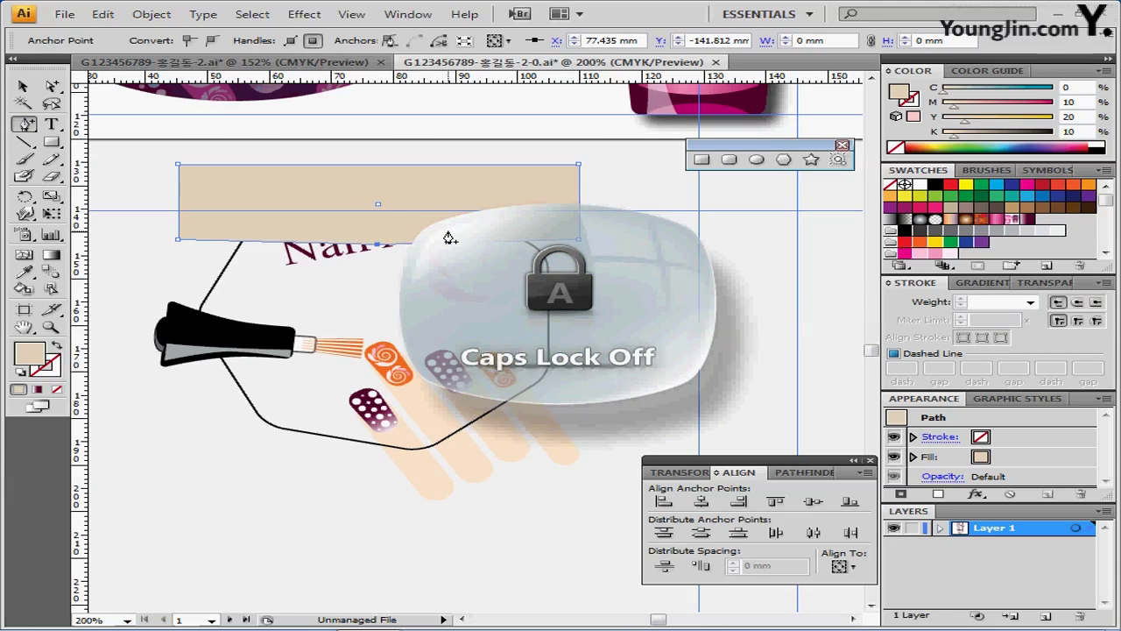
key("Down")
key("Down")
key("Down")
key("Down")
key("Down")
key("Down")
key("Down")
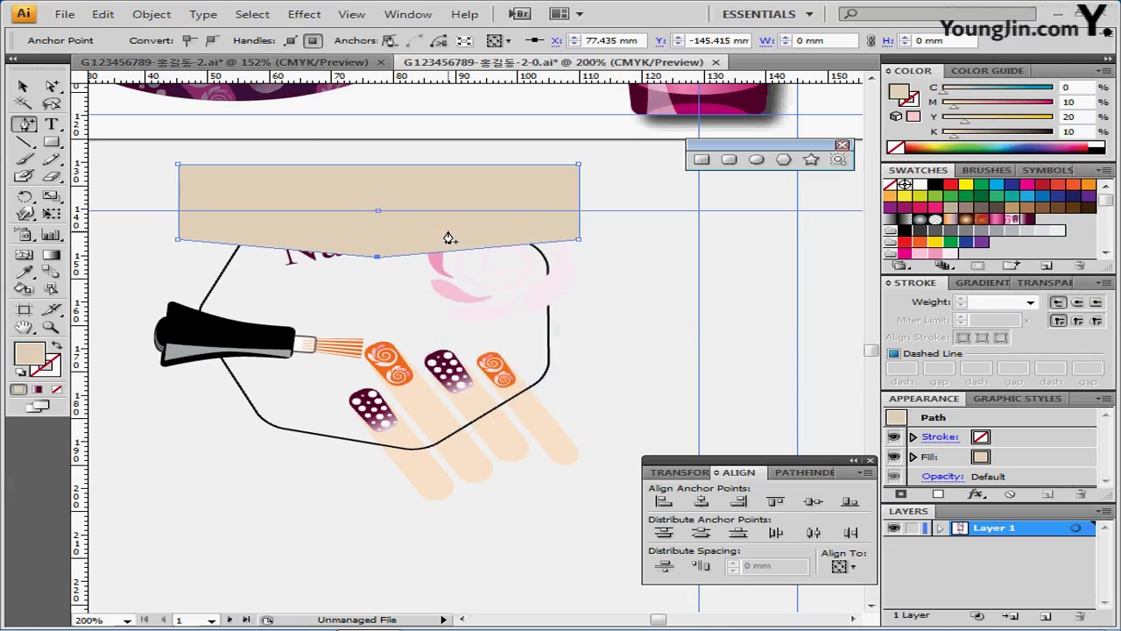
Rotate the beige band about 7° counterclockwise and place it across the upper part of the polygon, behind where the lettering sits
key("v")
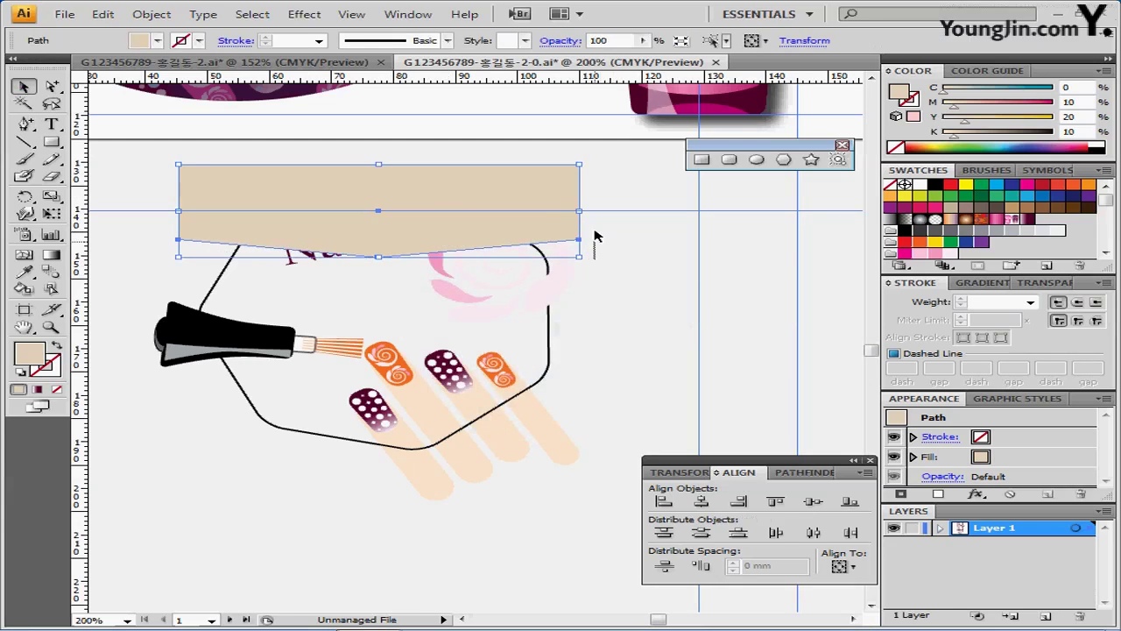
left_click_drag(587, 250, 590, 230)
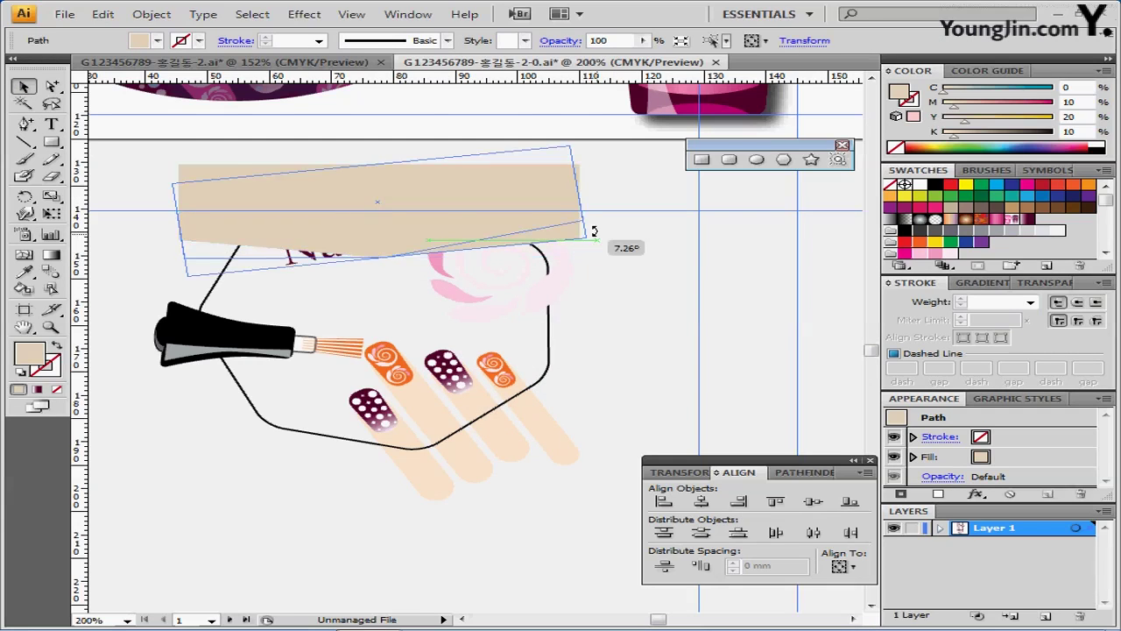
mouse_move(451, 218)
left_mouse_down()
mouse_move(416, 226)
mouse_move(436, 228)
left_mouse_up()
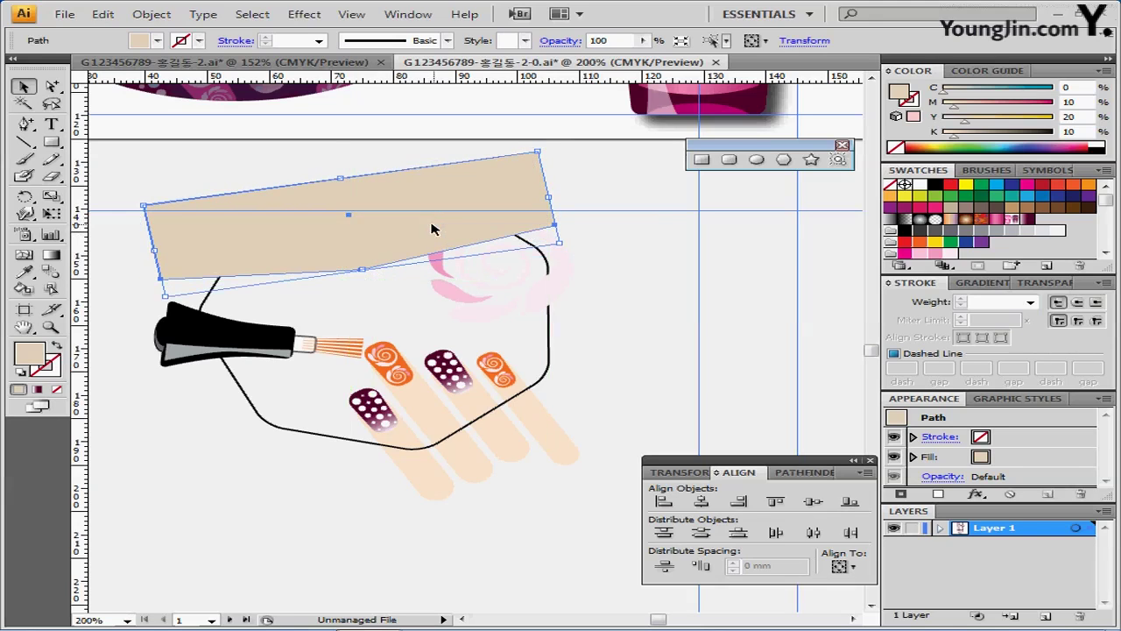
left_click_drag(432, 229, 429, 229)
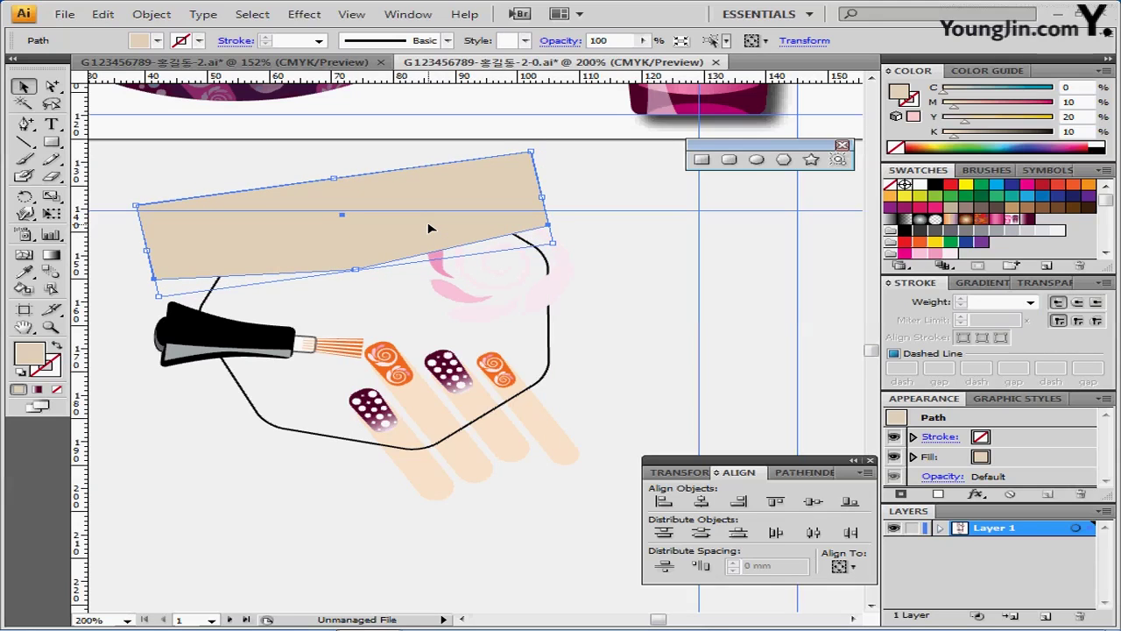
key("ctrl+shift+b")
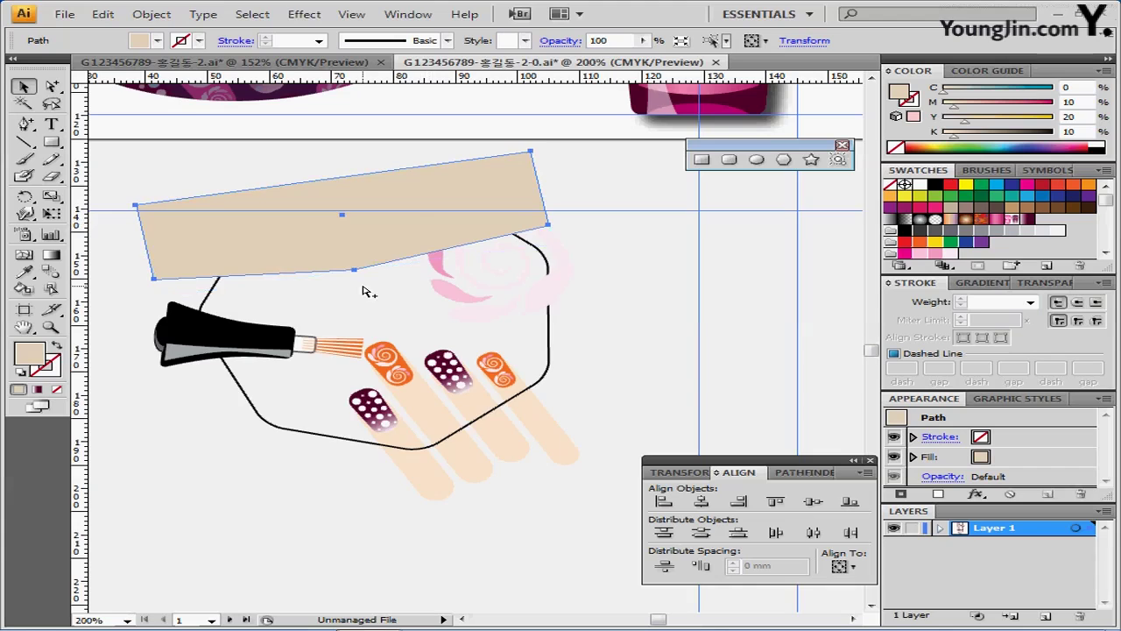
Bring the Nail Art text to the front of the artwork, using Outline view to select it beneath the beige band
key("ctrl+y")
left_click(348, 256)
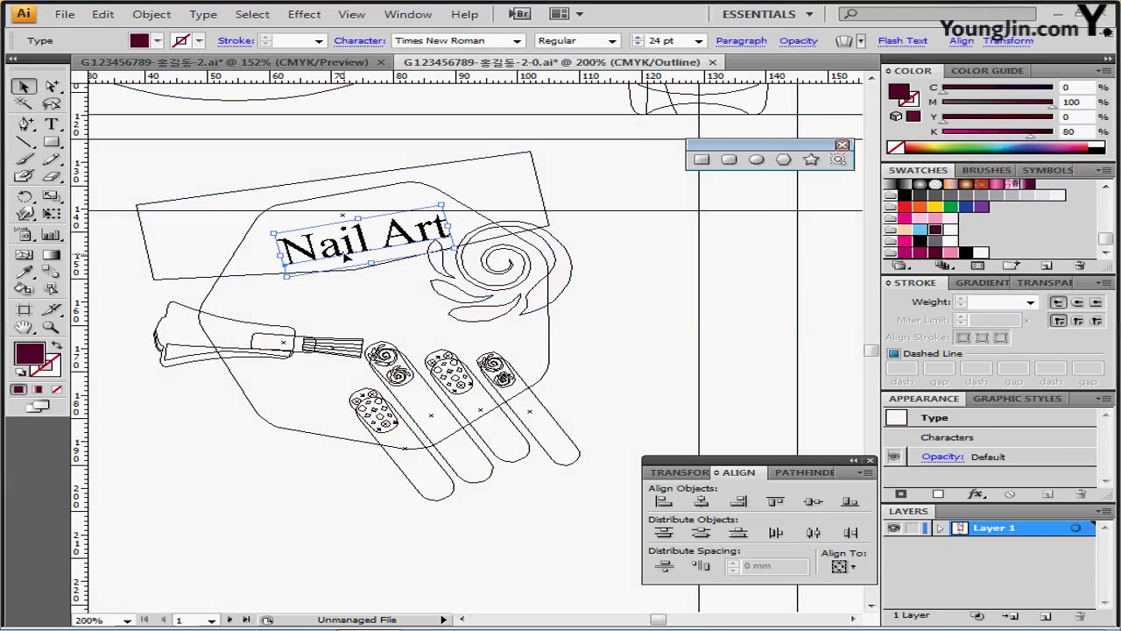
right_click(348, 256)
mouse_move(513, 411)
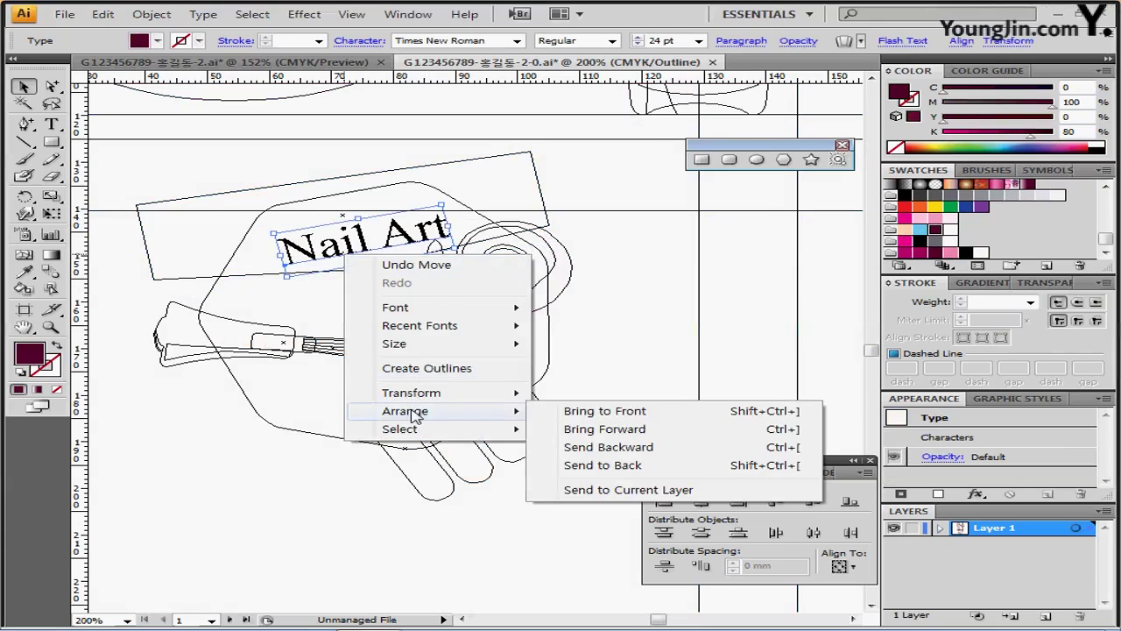
left_click(604, 411)
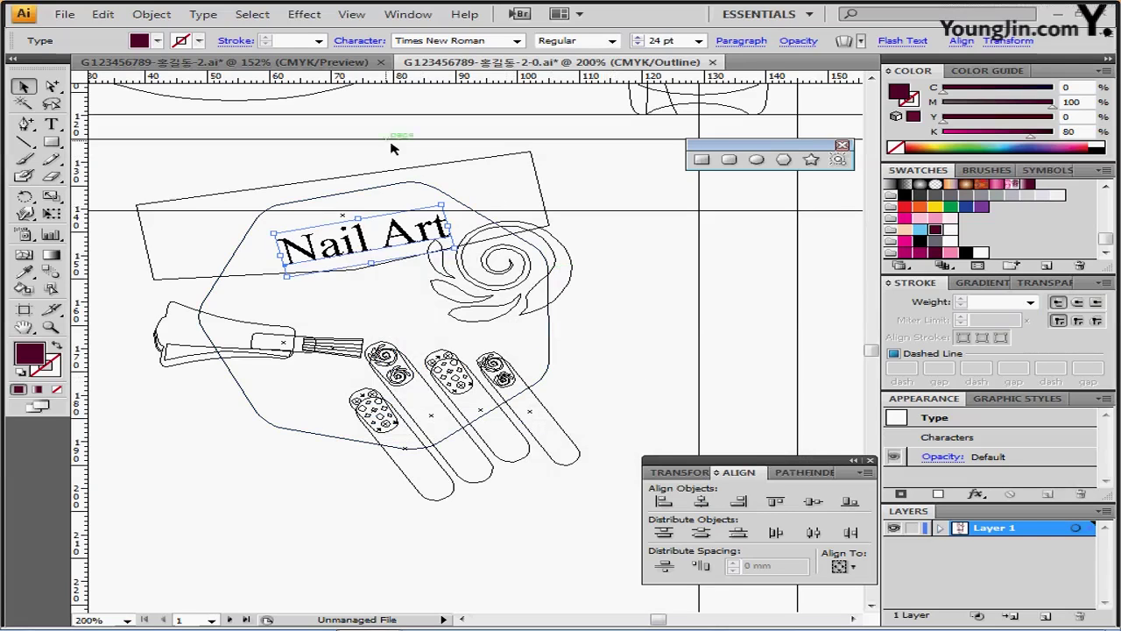
left_click(263, 89)
left_click(230, 160)
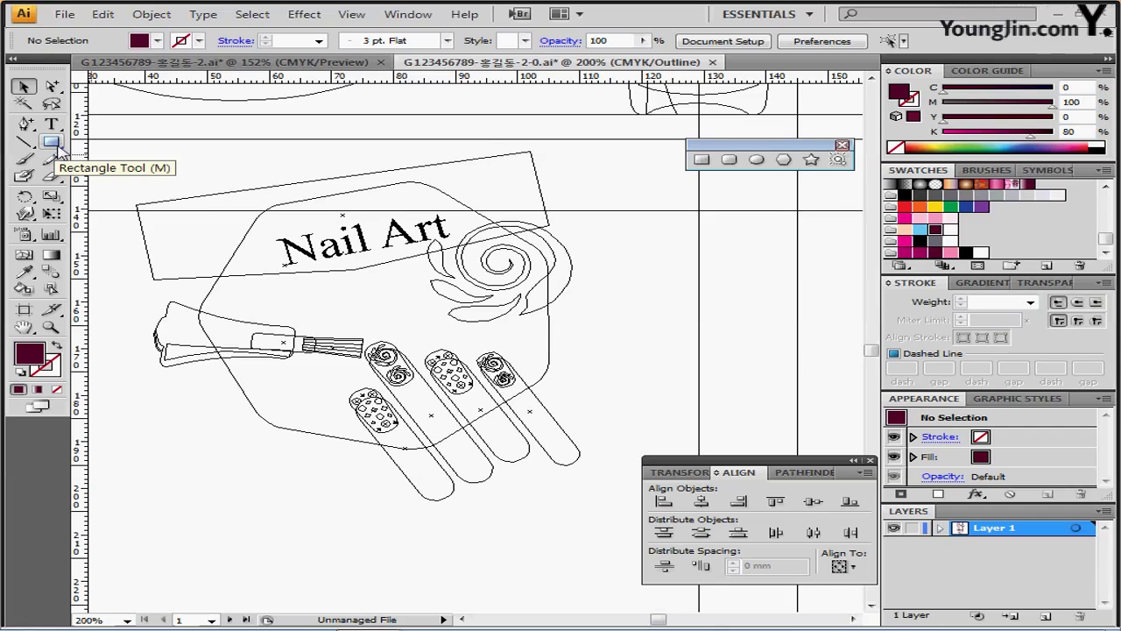
Draw a circle about 4.5 mm across just above the Nail Art text and fill it with white
left_click(757, 160)
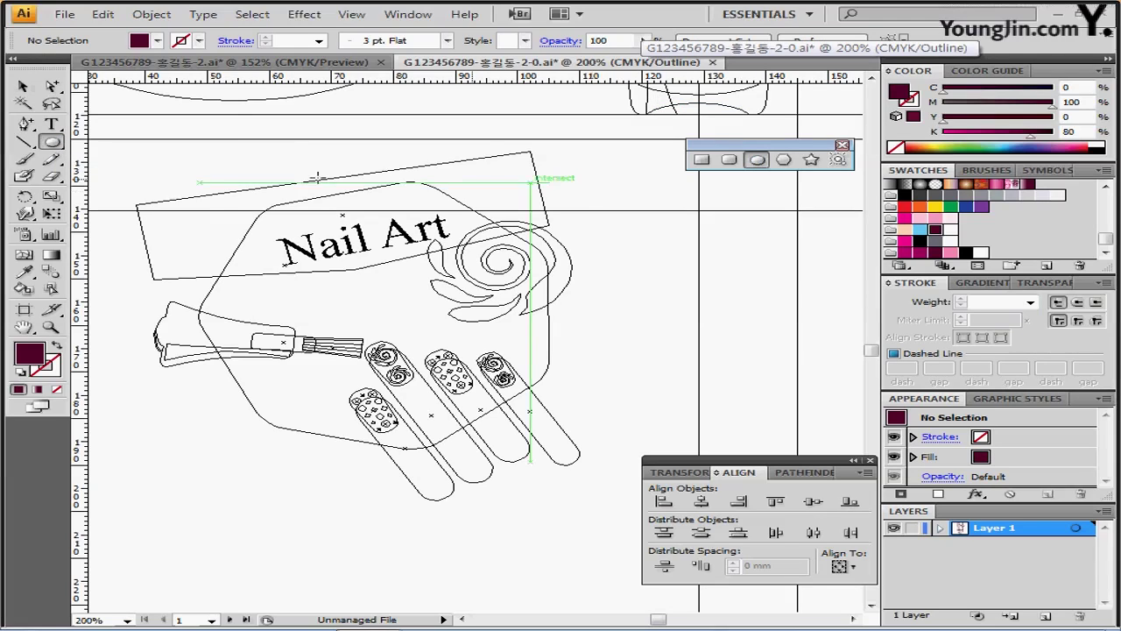
left_click_drag(349, 208, 363, 216)
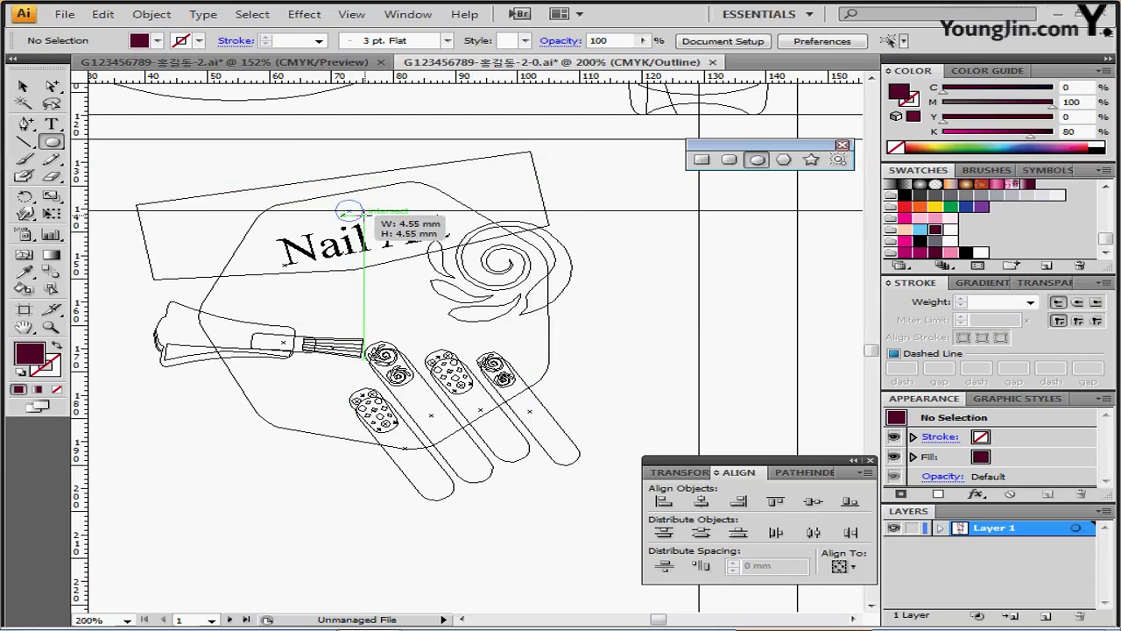
left_click_drag(363, 215, 363, 215)
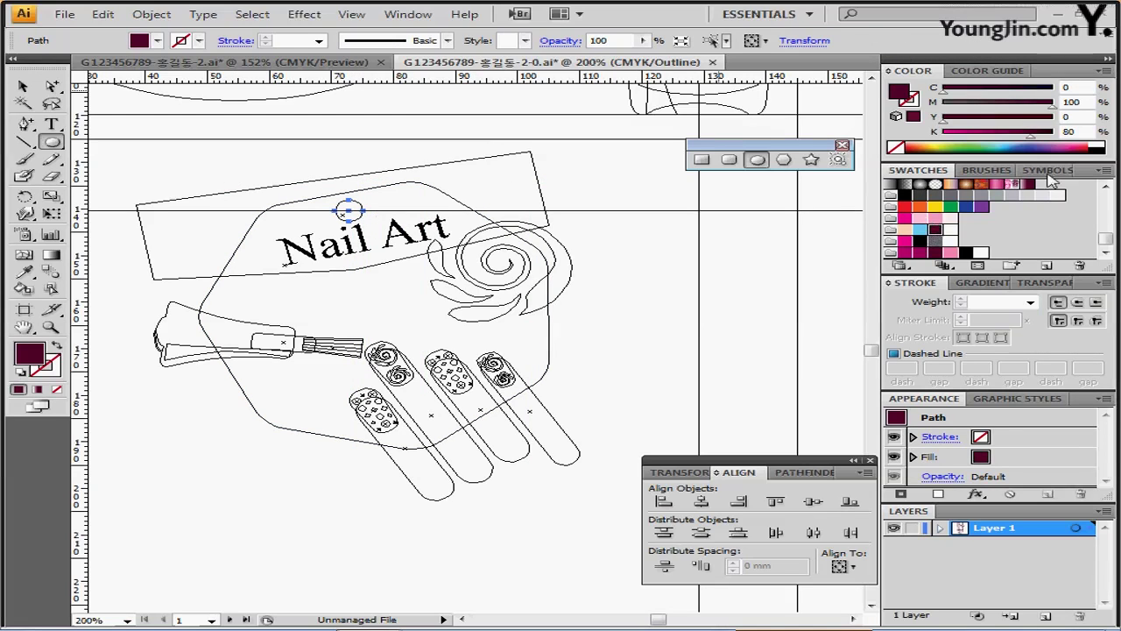
left_click(1099, 144)
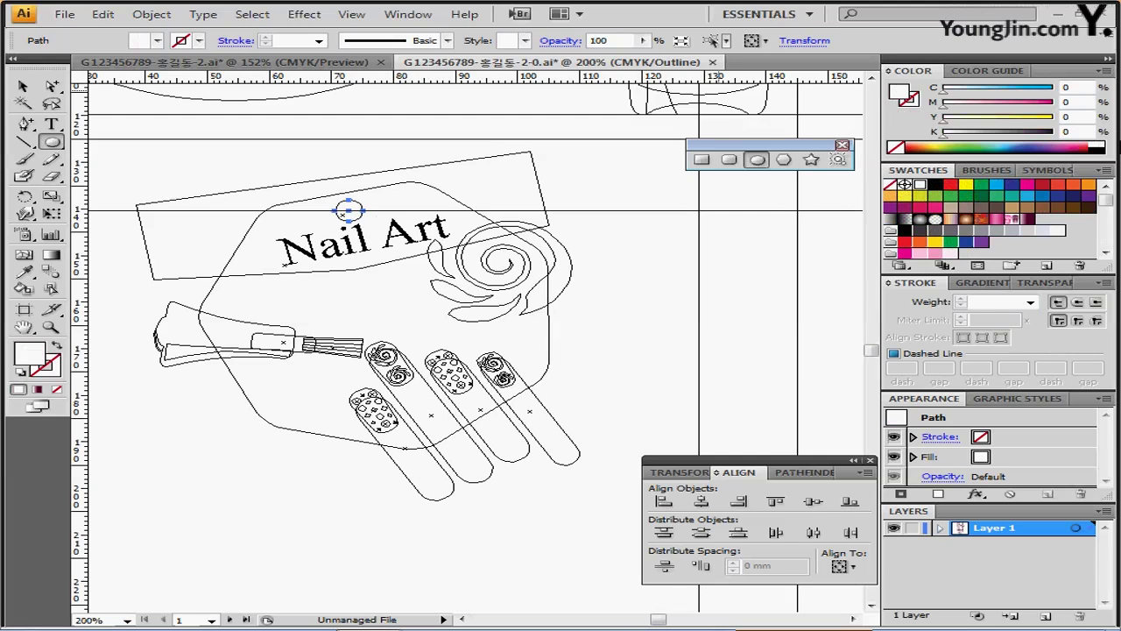
key("ctrl+y")
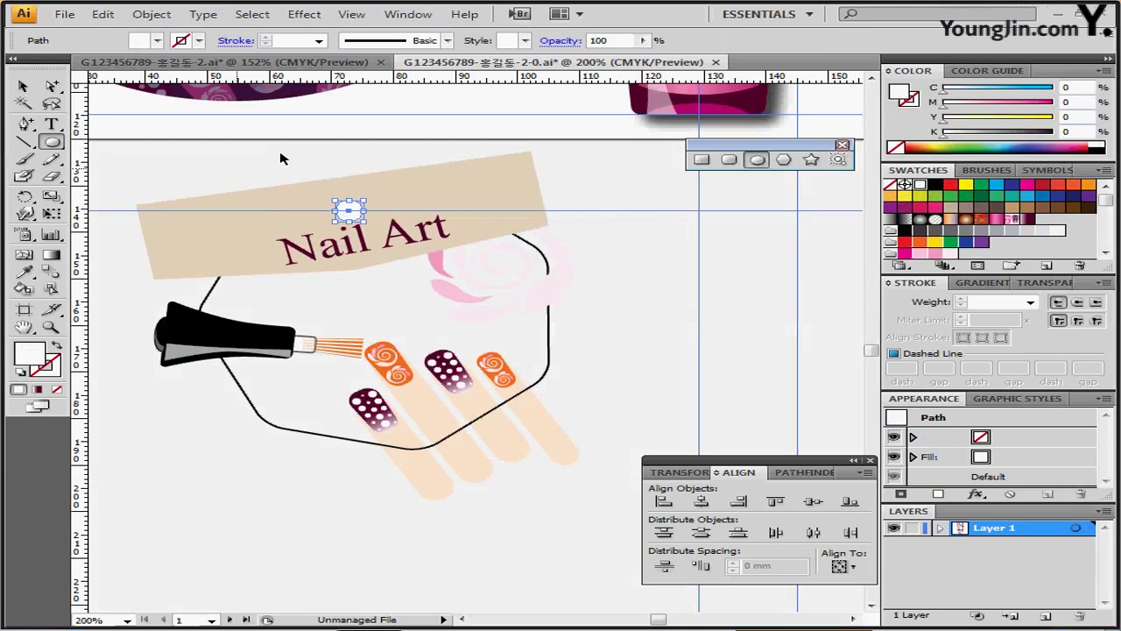
Scale the white circle down slightly above the Nail Art text and deselect it
left_click(315, 166)
left_click(364, 221)
left_click_drag(361, 219, 351, 212)
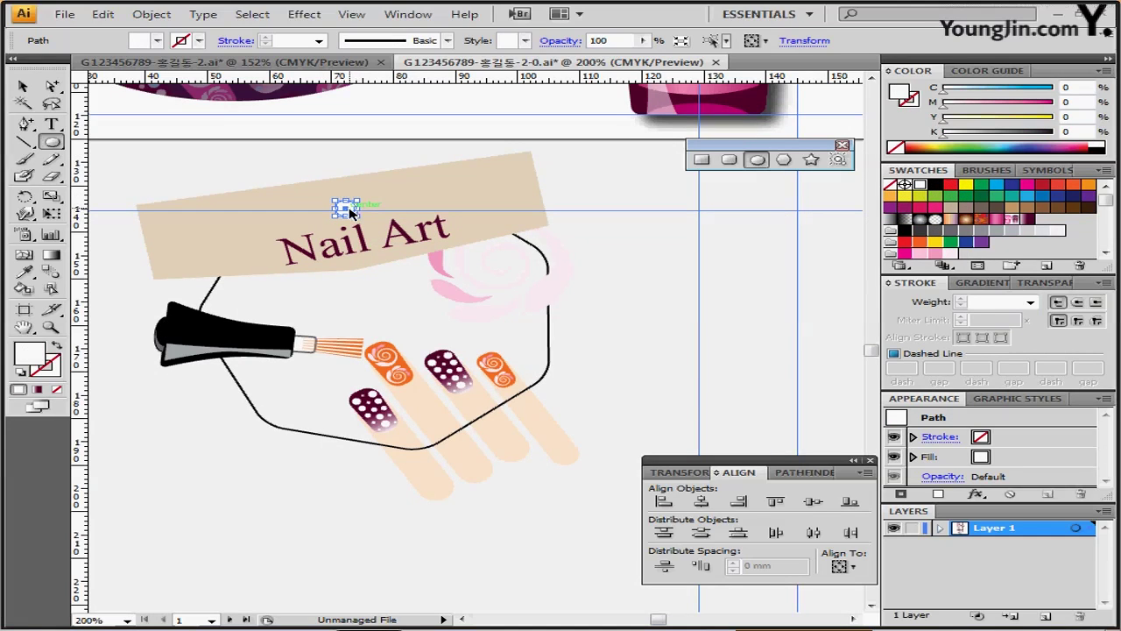
left_click(298, 161, "ctrl")
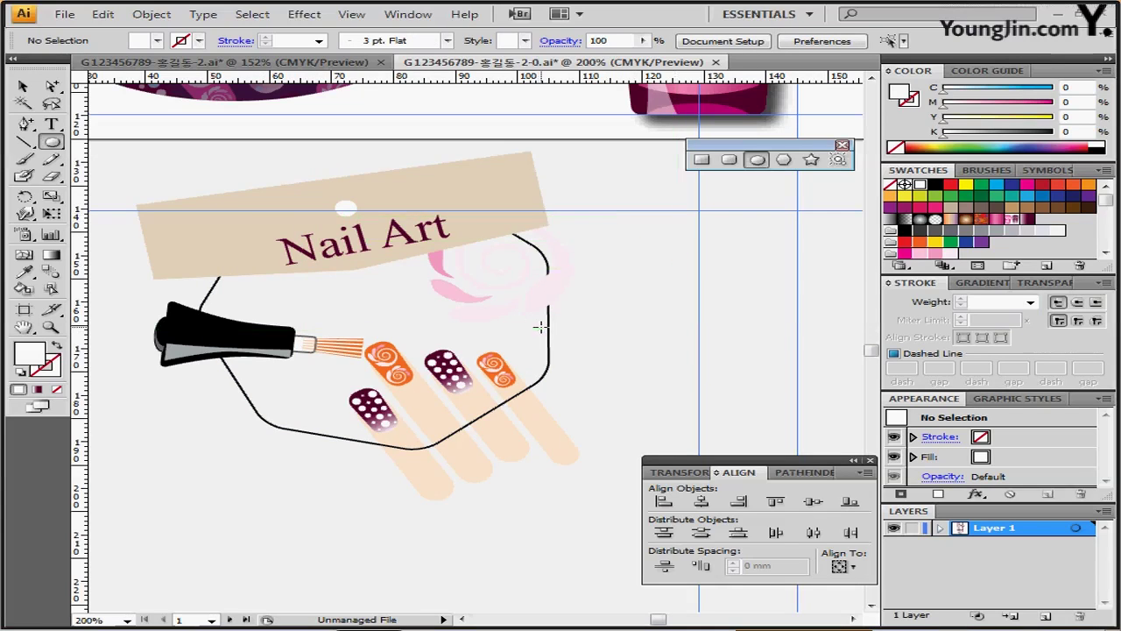
Bring the rounded seven-sided outline to the front of the badge artwork
left_click(547, 374)
key("a")
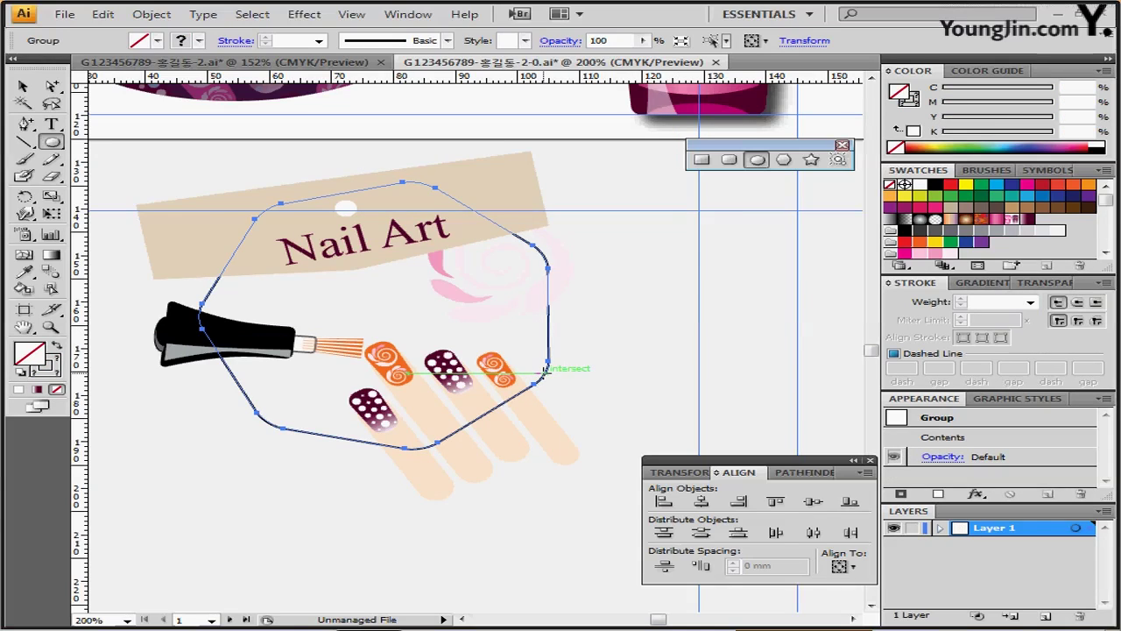
right_click(543, 372)
mouse_move(638, 489)
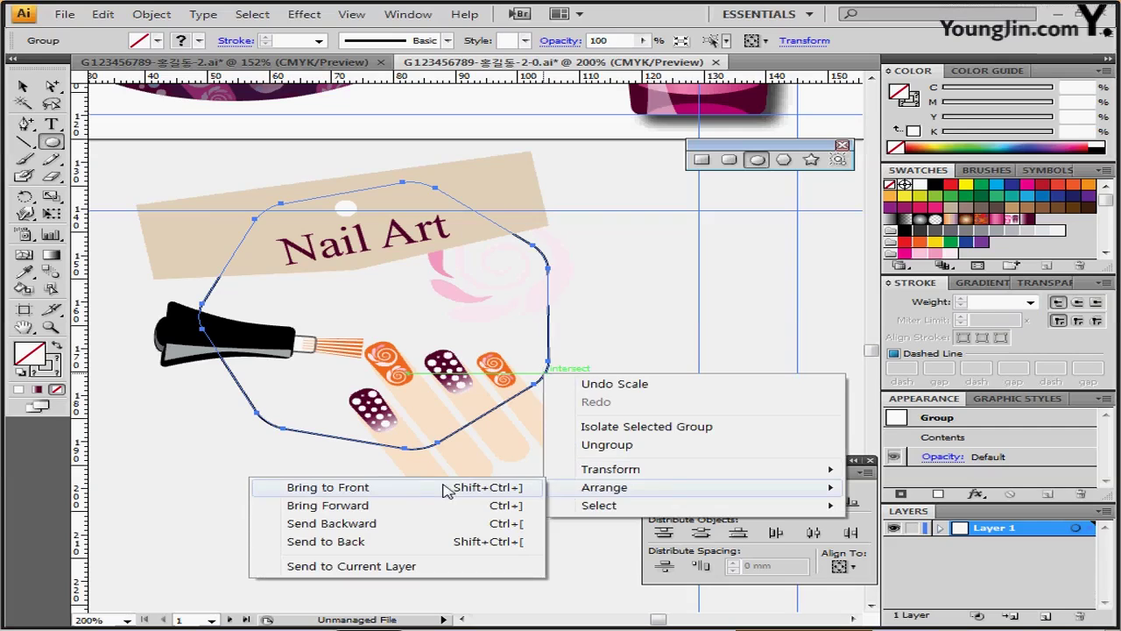
left_click(446, 489)
Select all the badge artwork and make a clipping mask from the rounded seven-sided outline
left_click(22, 87)
left_click_drag(178, 165, 576, 470)
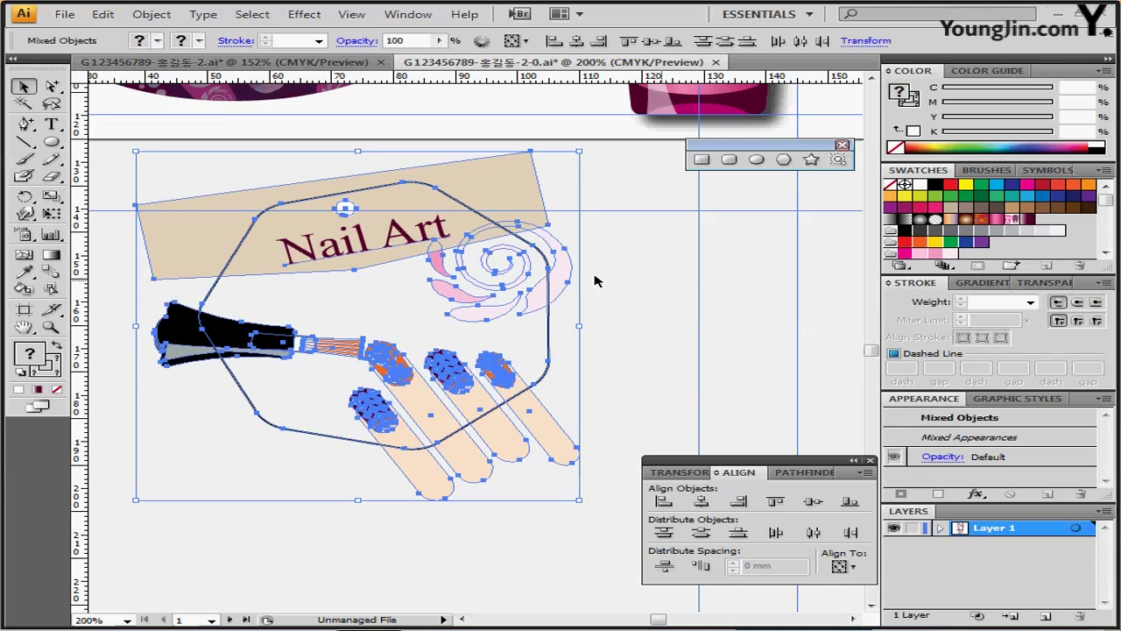
right_click(396, 233)
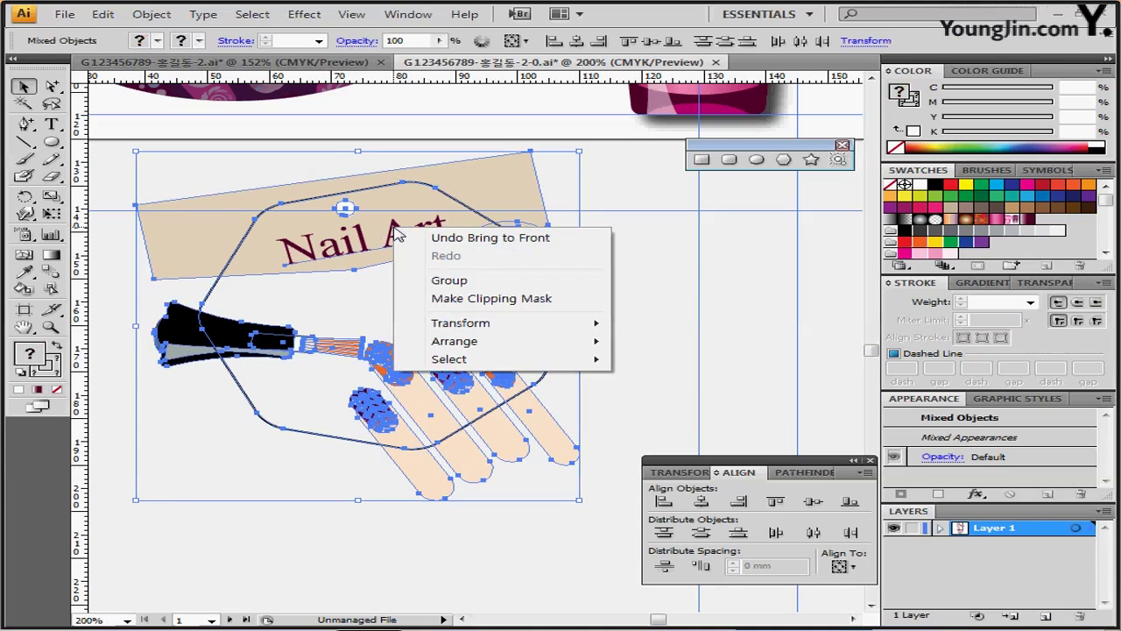
left_click(478, 299)
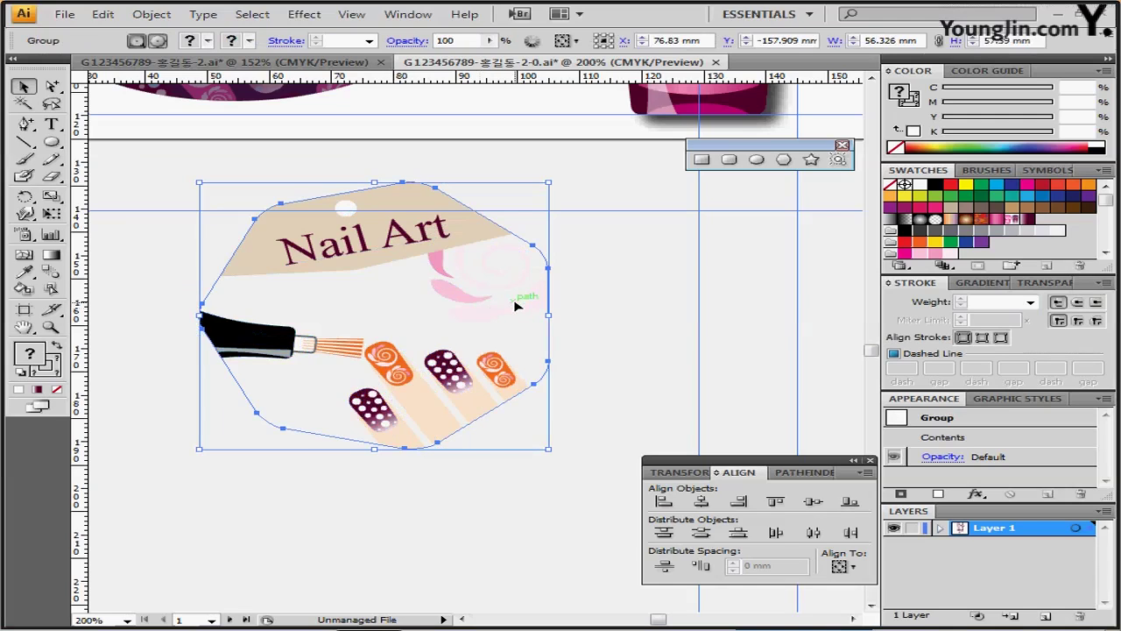
Isolate the clipped badge group and fill its rounded outline with C 0, M 20, Y 20 and K 30
double_click(504, 233)
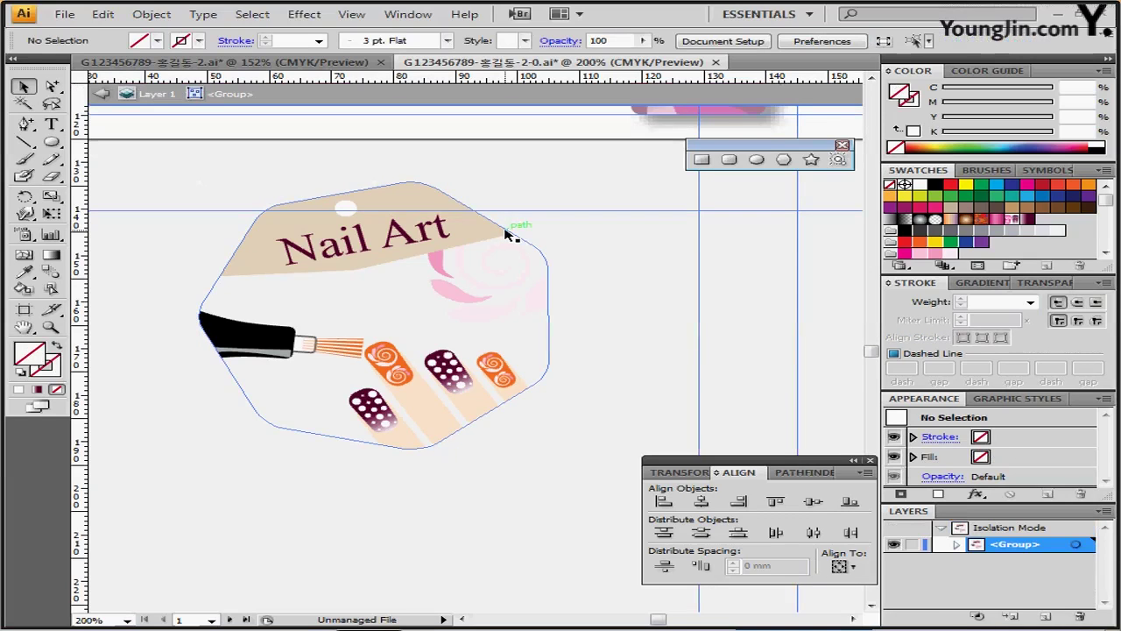
left_click(506, 232)
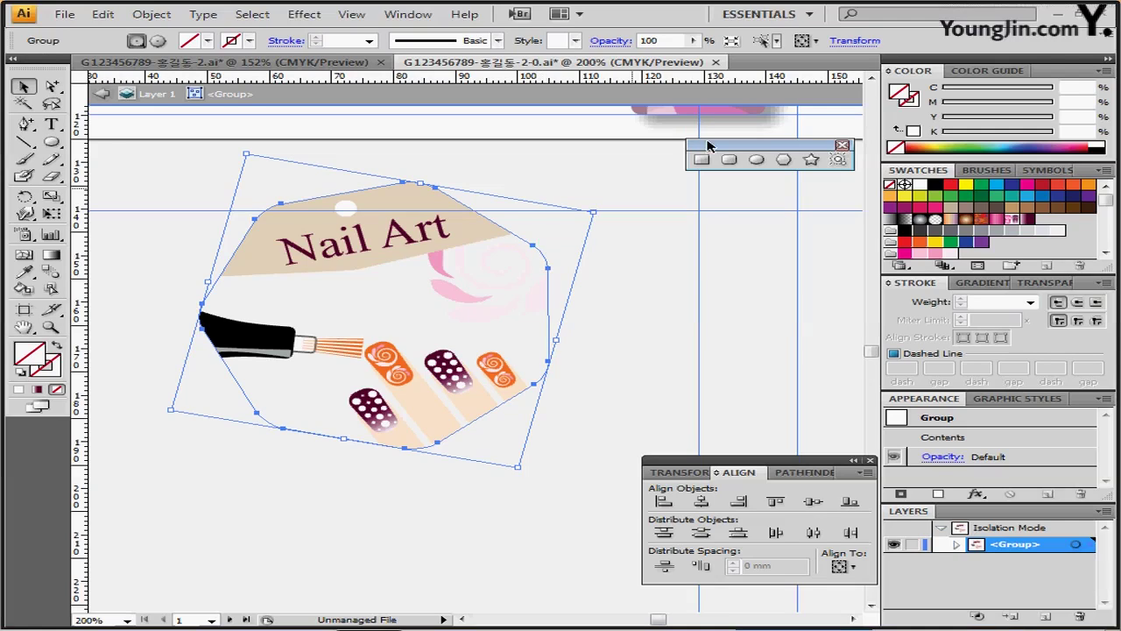
left_click(1076, 87)
type("0")
key("Tab")
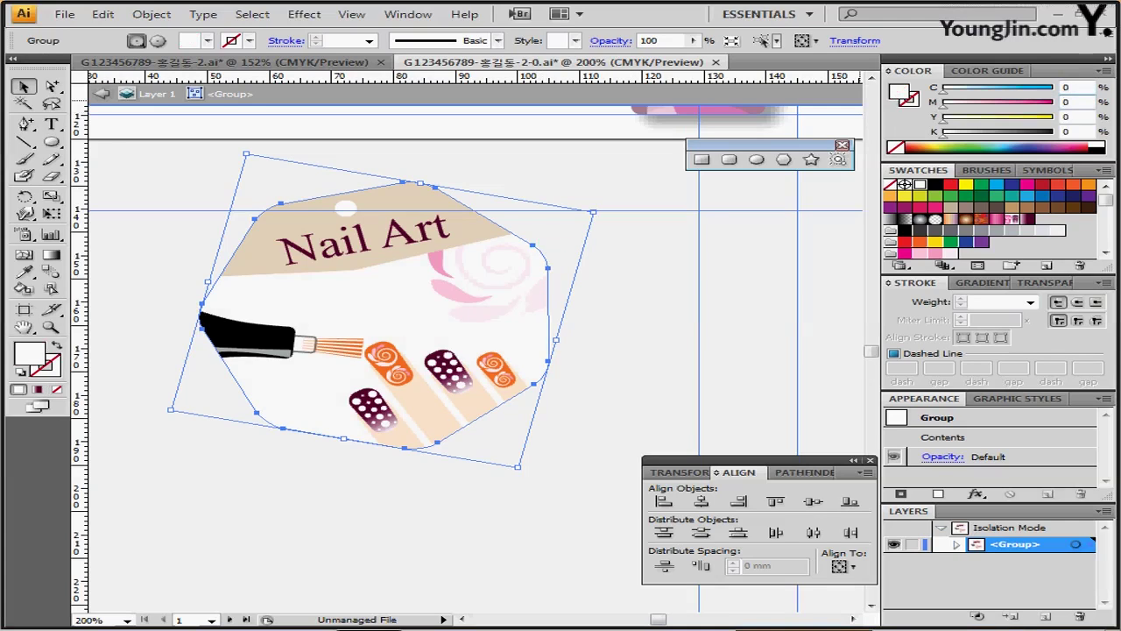
type("00")
key("Return")
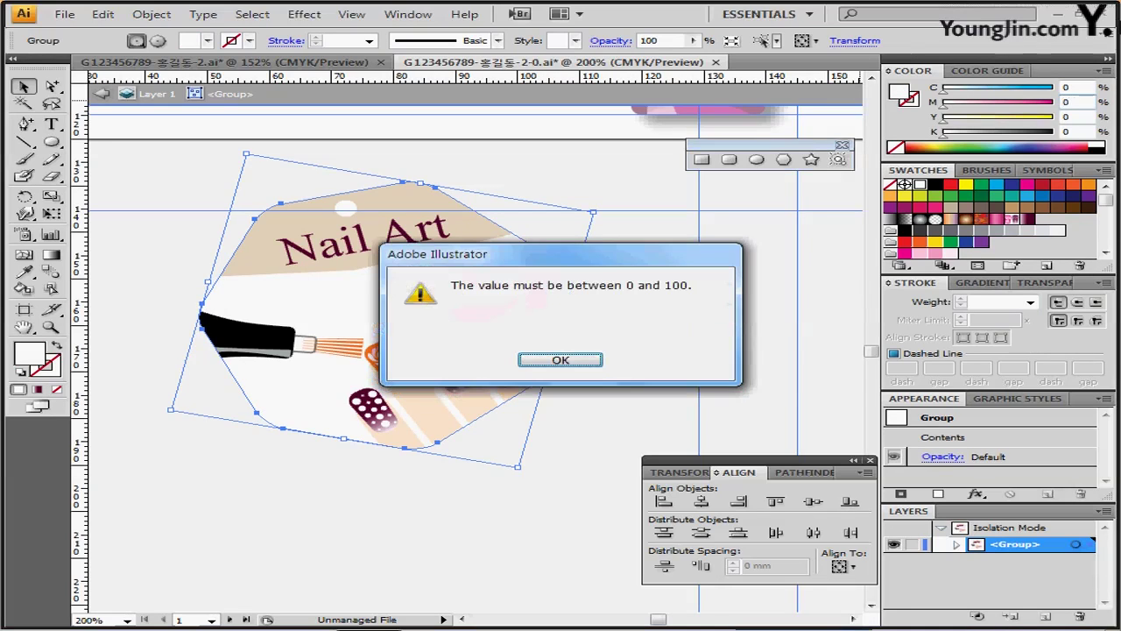
key("Return")
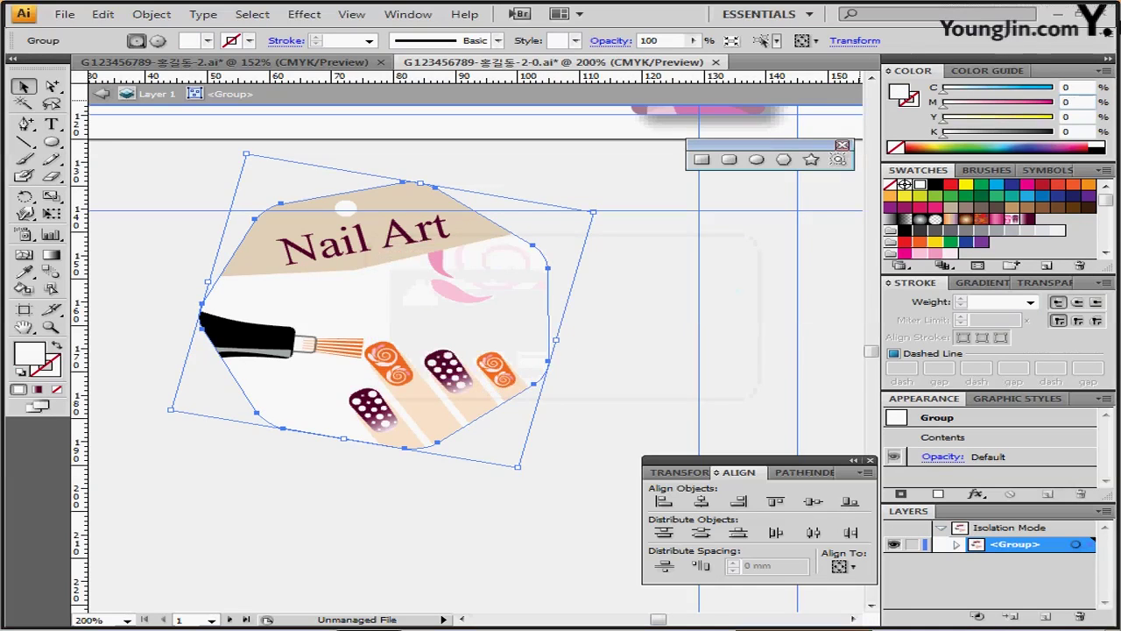
type("20")
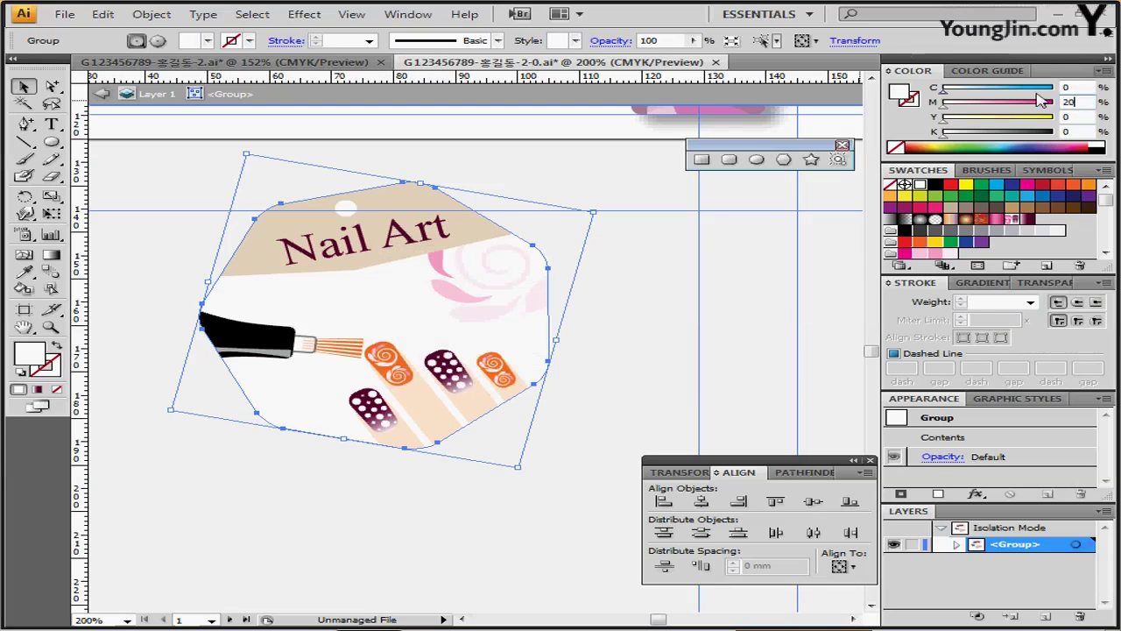
key("Tab")
type("20")
key("Tab")
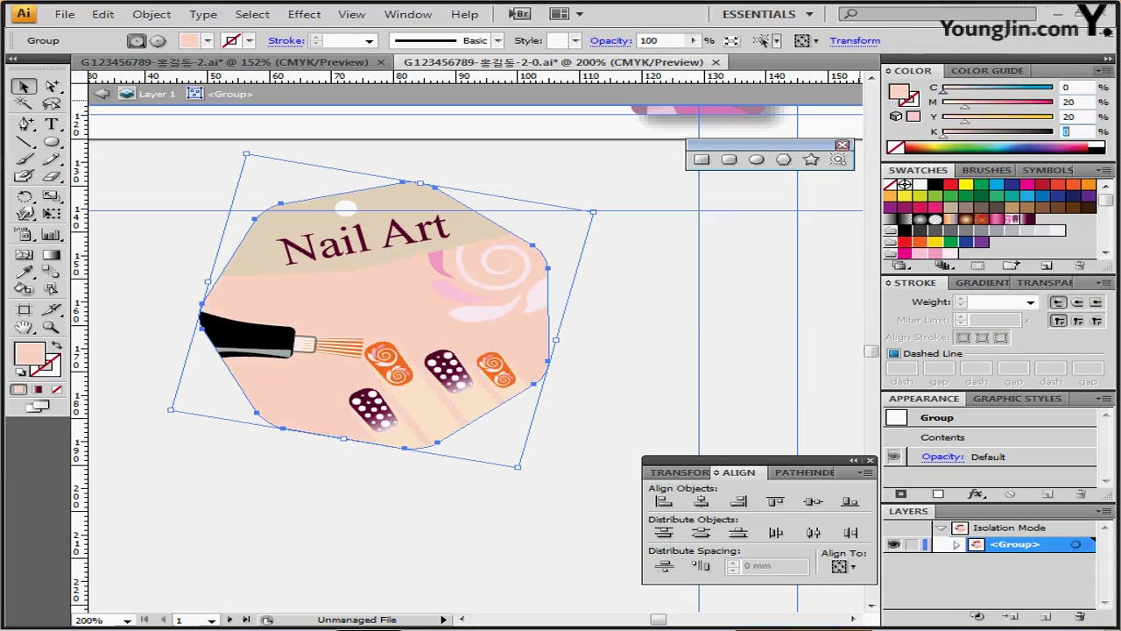
type("30")
key("Return")
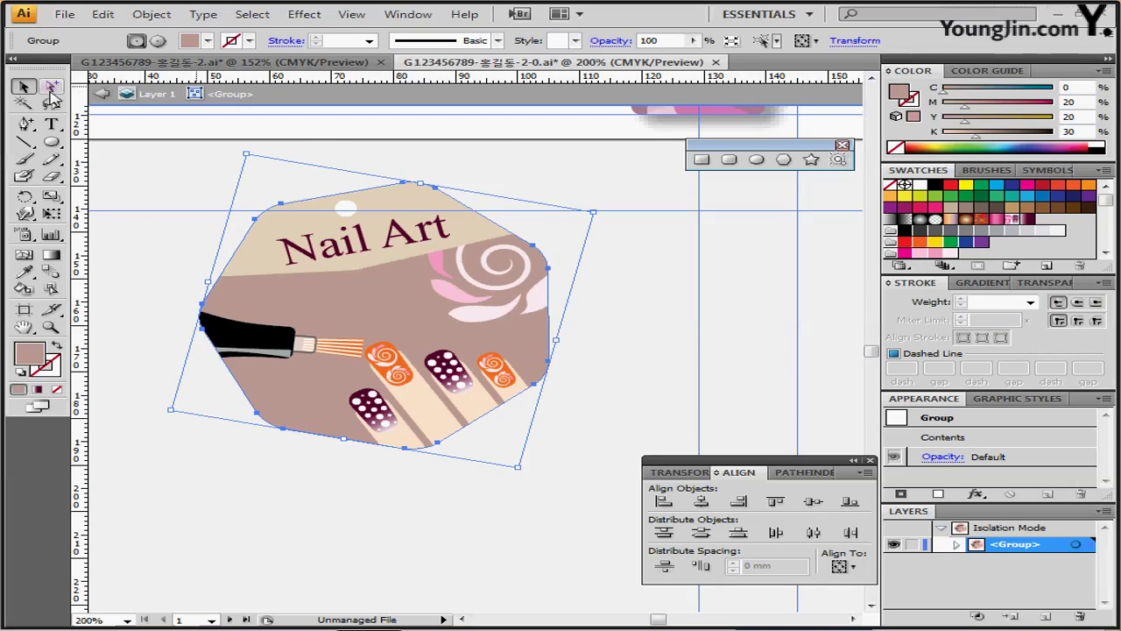
Rotate the beige band slightly further counterclockwise inside the clipped badge
left_click(394, 206)
left_click_drag(561, 243, 560, 233)
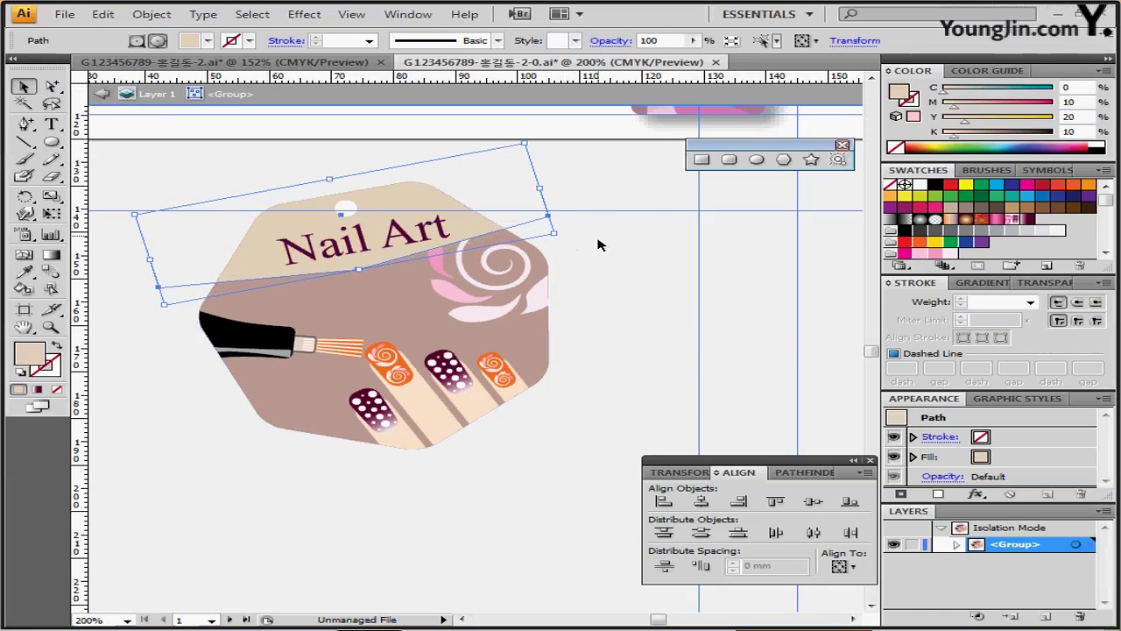
Shift the nail polish brush slightly to the left inside the clipped badge and exit isolation mode
left_click(624, 238)
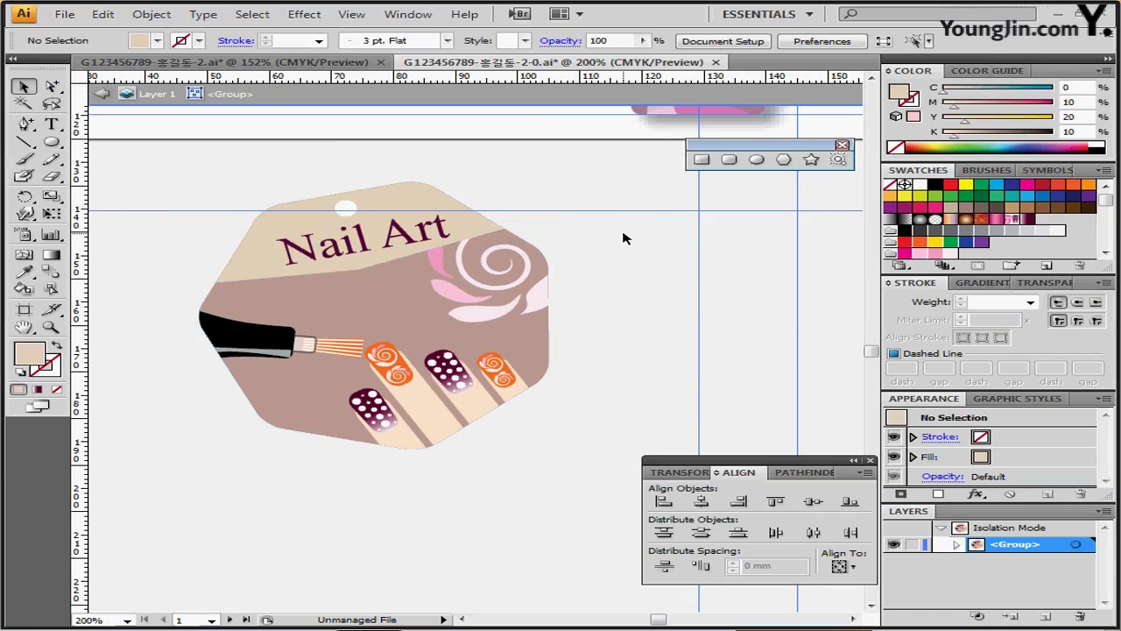
left_click_drag(269, 344, 280, 339)
left_click(637, 329)
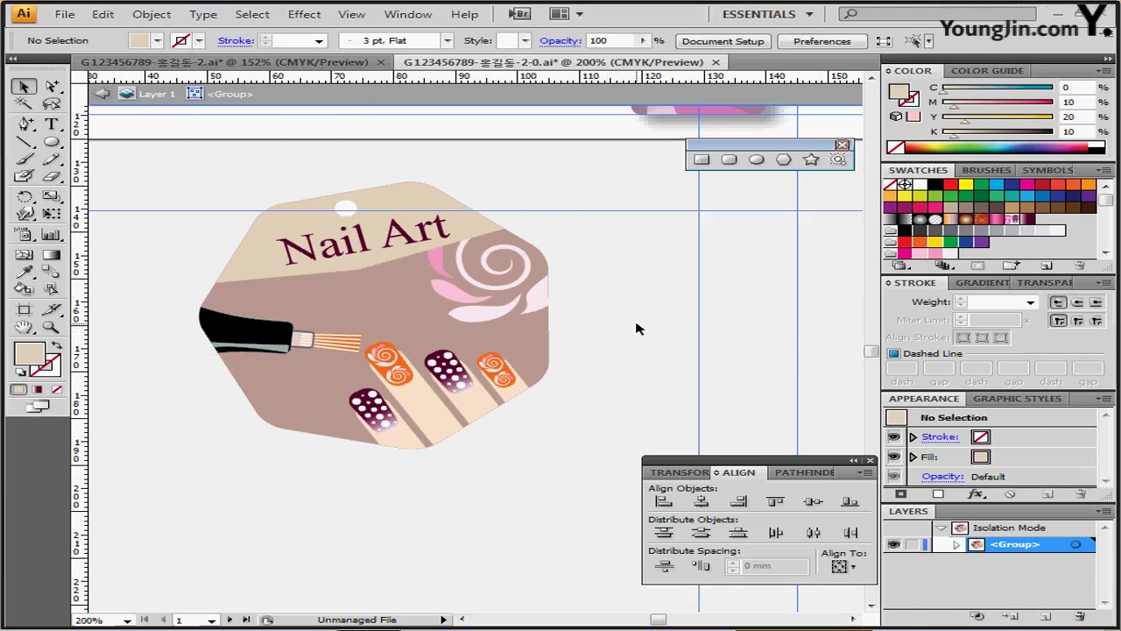
double_click(637, 328)
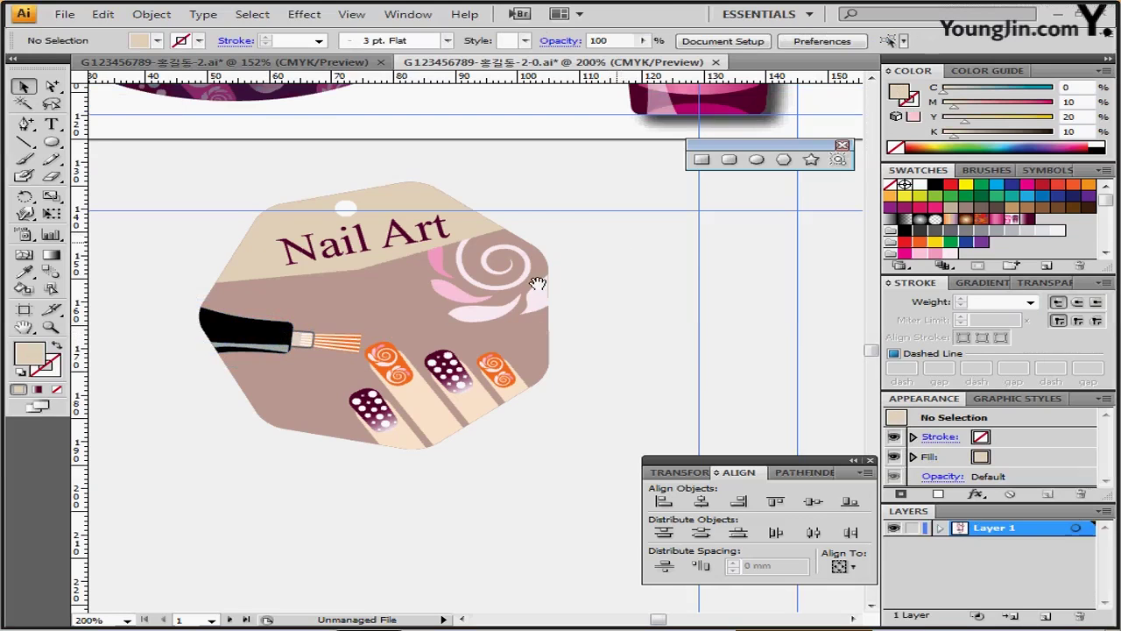
Move the clipped Nail Art badge up onto the left part of the patterned ellipse
left_click_drag(537, 285, 537, 301)
left_click(421, 405, "ctrl+alt")
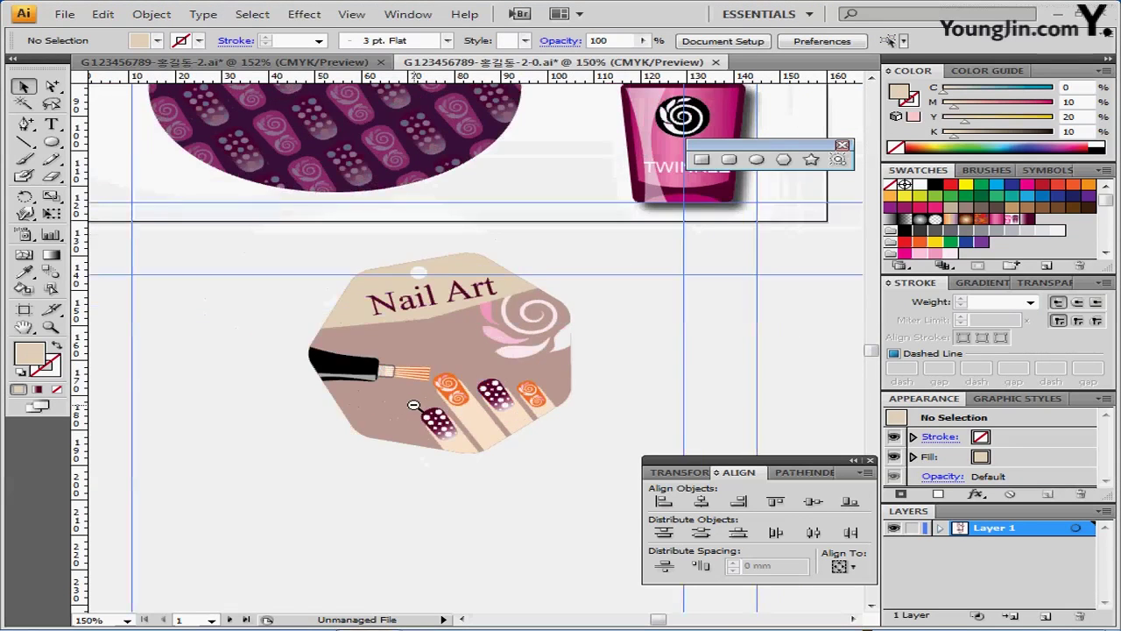
left_click_drag(438, 332, 370, 418)
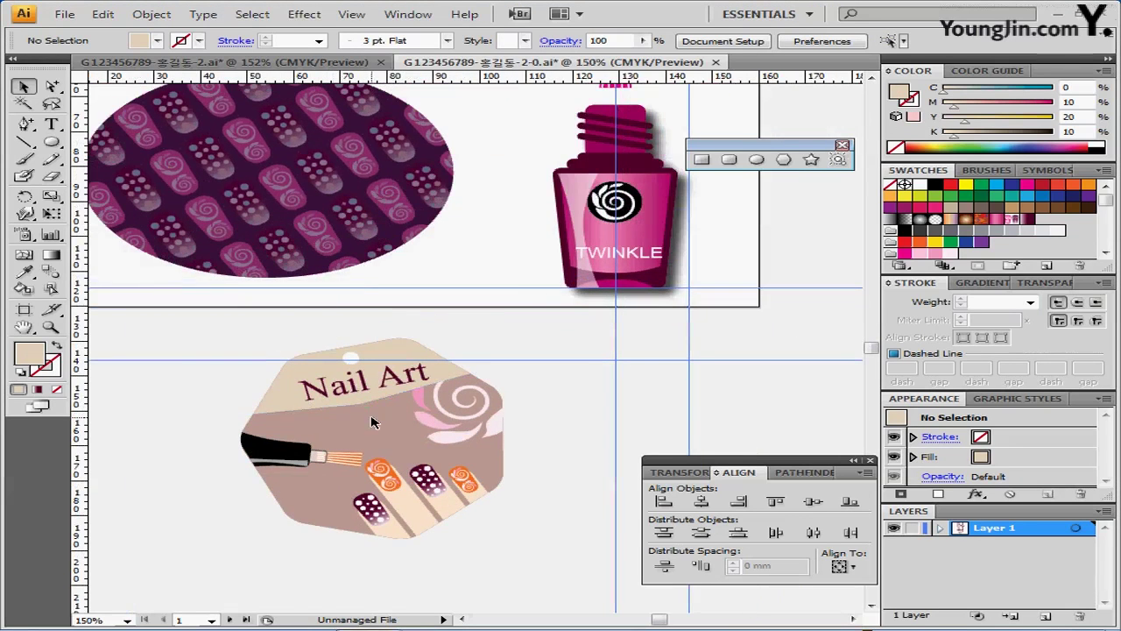
left_click(379, 401)
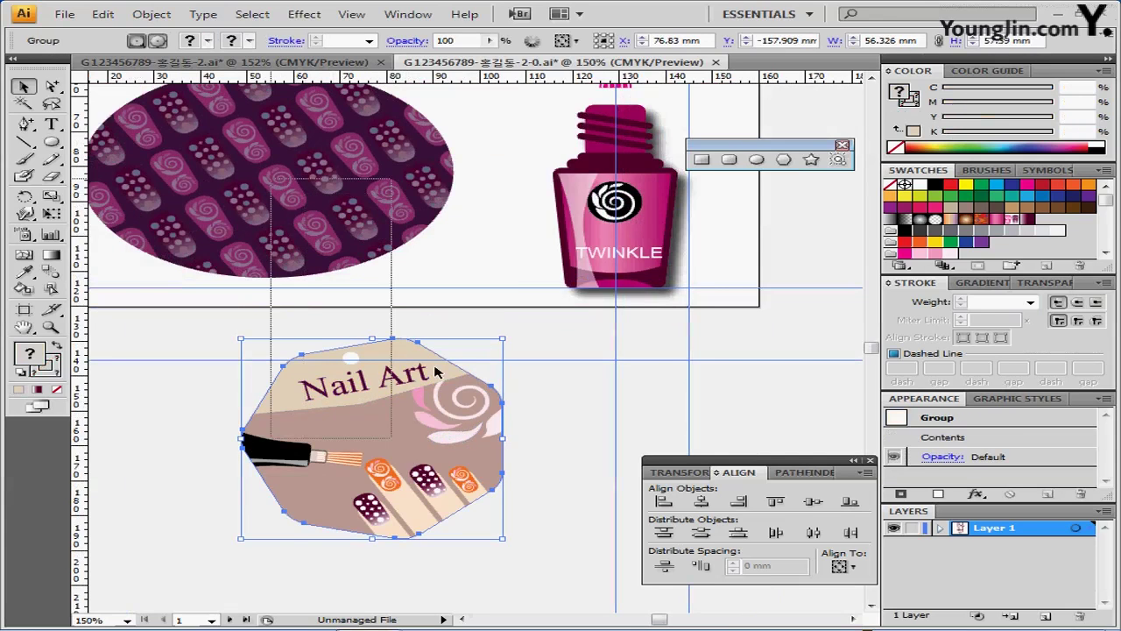
left_click(521, 409)
left_click_drag(455, 408, 338, 160)
left_click_drag(377, 191, 374, 186)
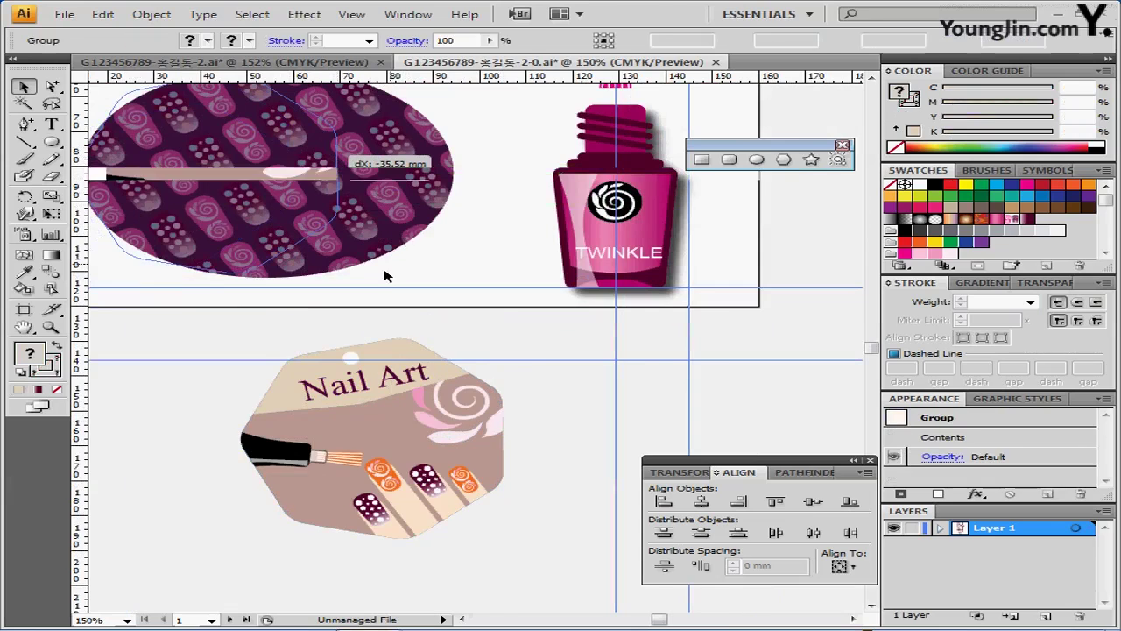
Fine-tune the badge's position so it slightly overhangs the left and lower edges of the patterned ellipse
left_click_drag(275, 254, 334, 333)
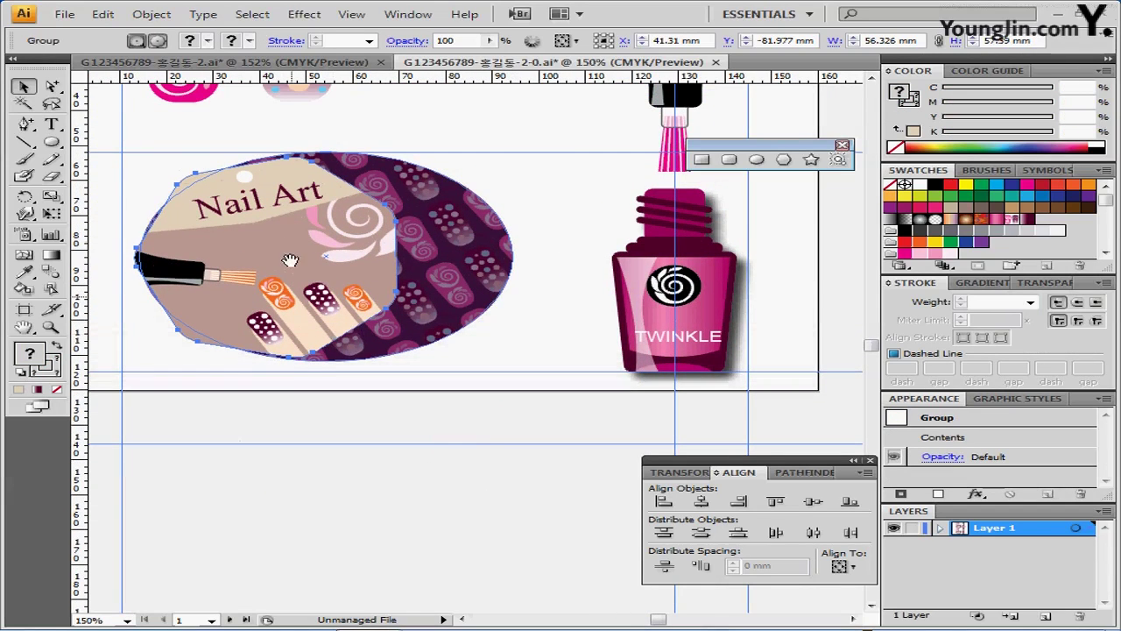
left_click(334, 249)
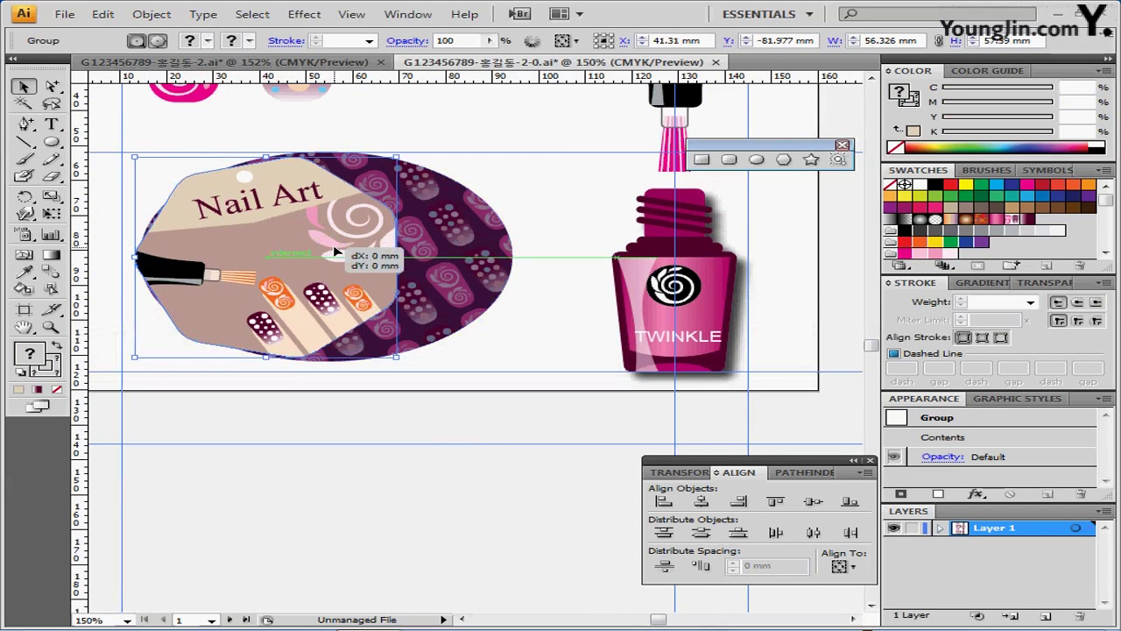
left_click_drag(329, 251, 328, 254)
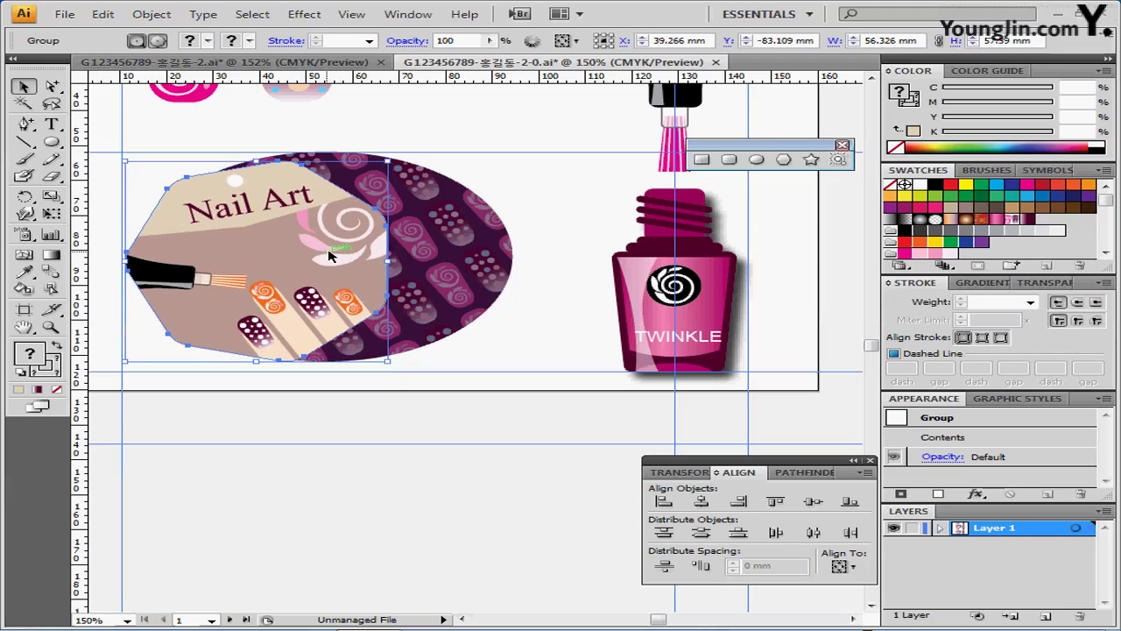
left_click_drag(332, 256, 327, 252)
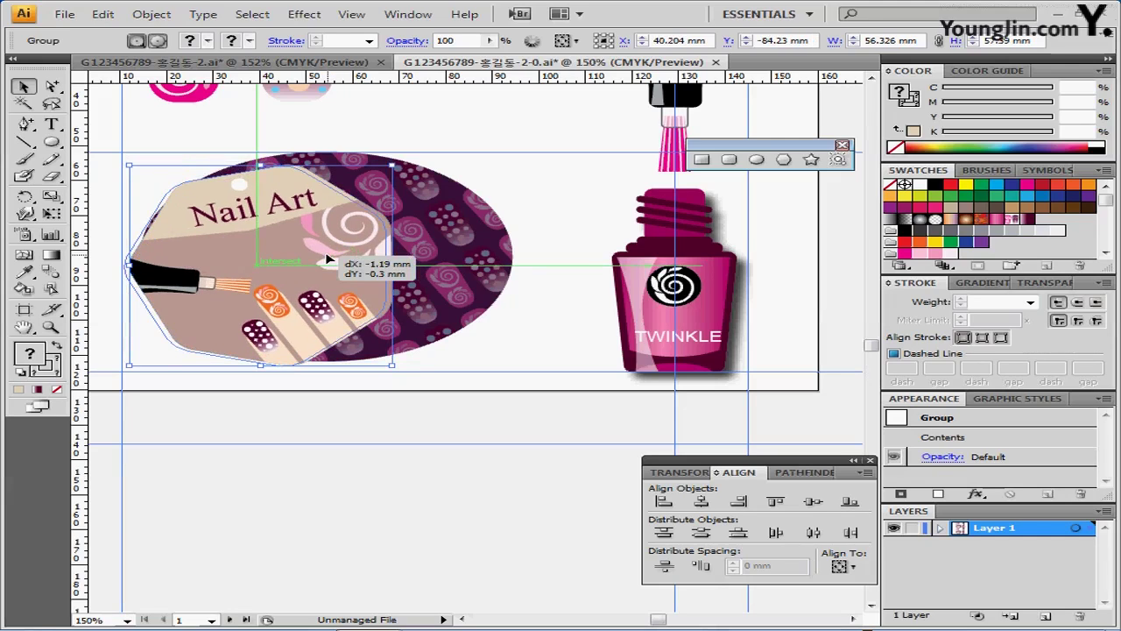
left_click(365, 407)
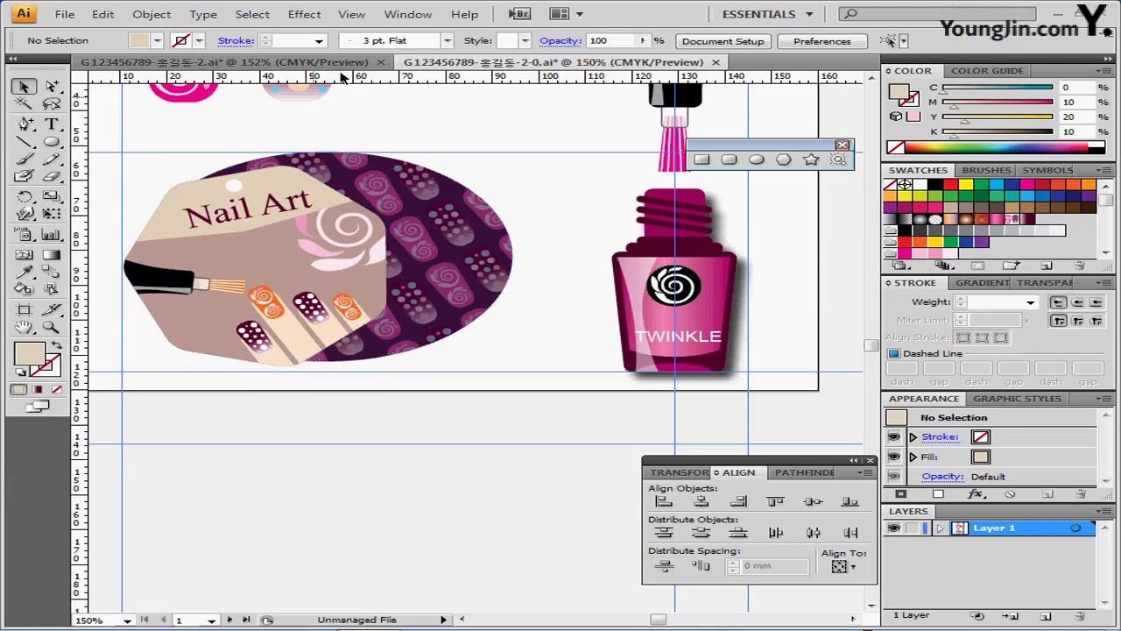
Open the Artistic_Calligraphic brush library and choose the 3 pt. Flat brush
left_click(447, 40)
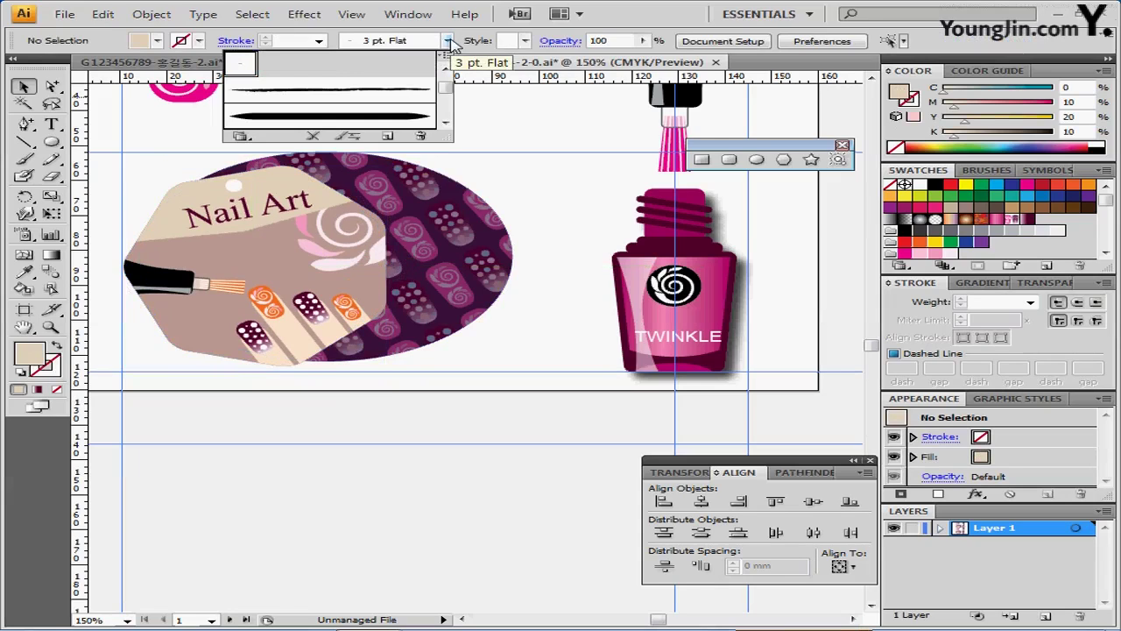
left_click(246, 138)
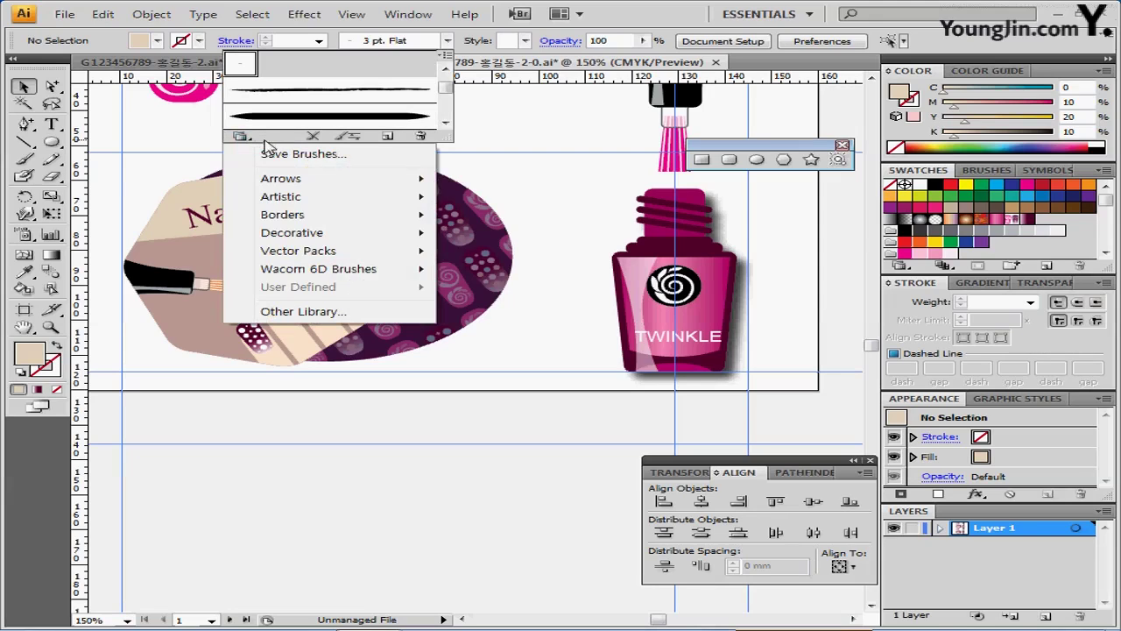
mouse_move(342, 201)
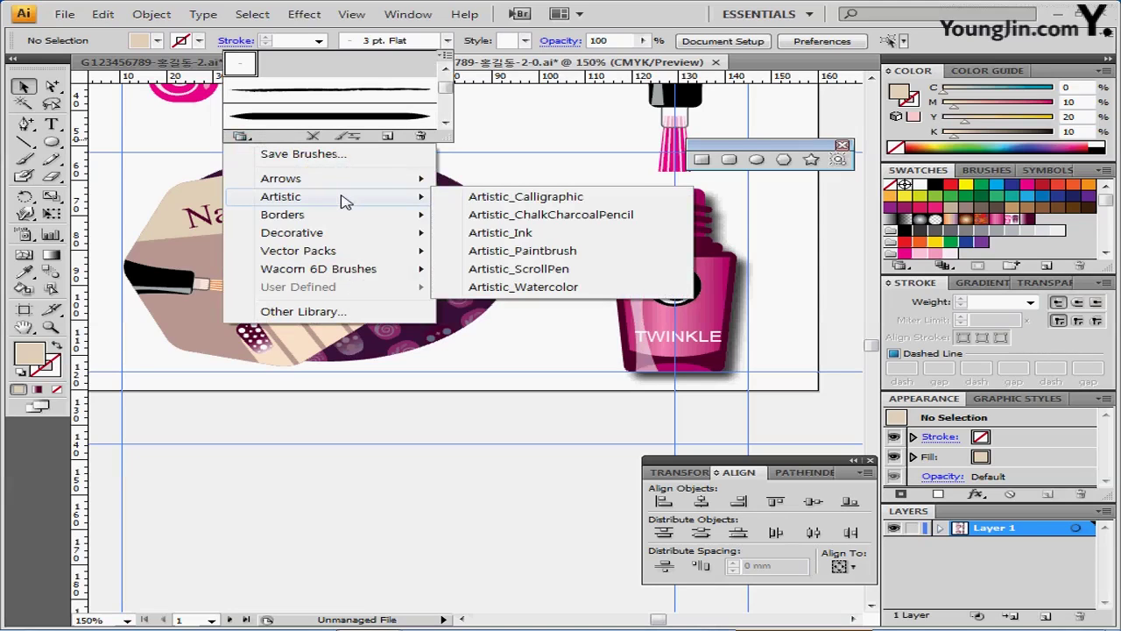
left_click(473, 198)
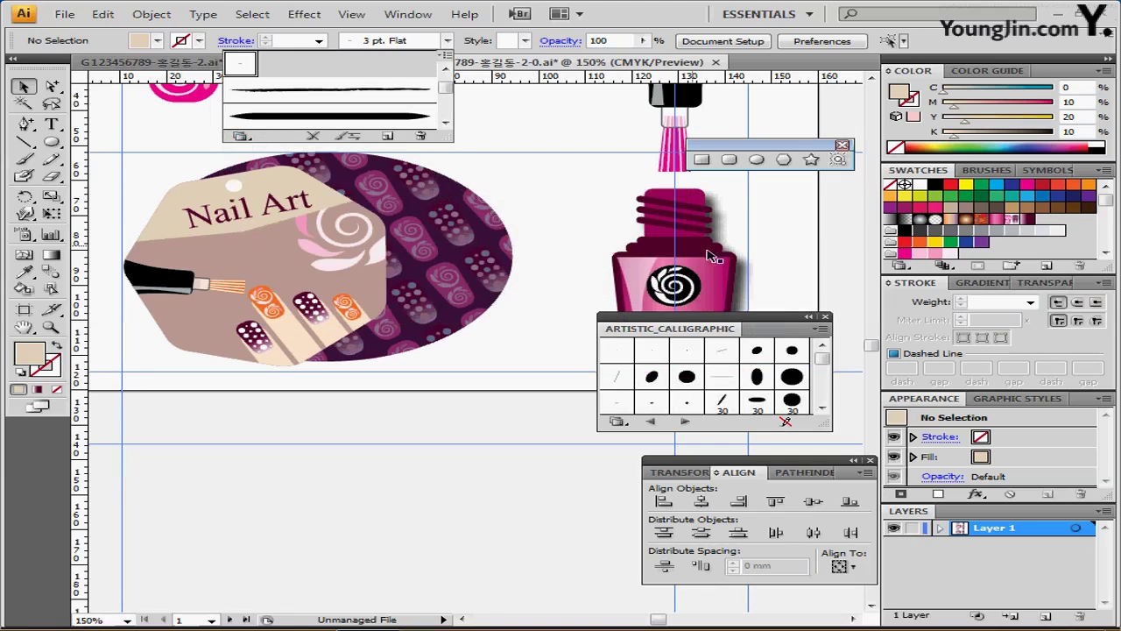
mouse_move(784, 325)
left_mouse_down()
mouse_move(593, 155)
mouse_move(594, 116)
left_mouse_up()
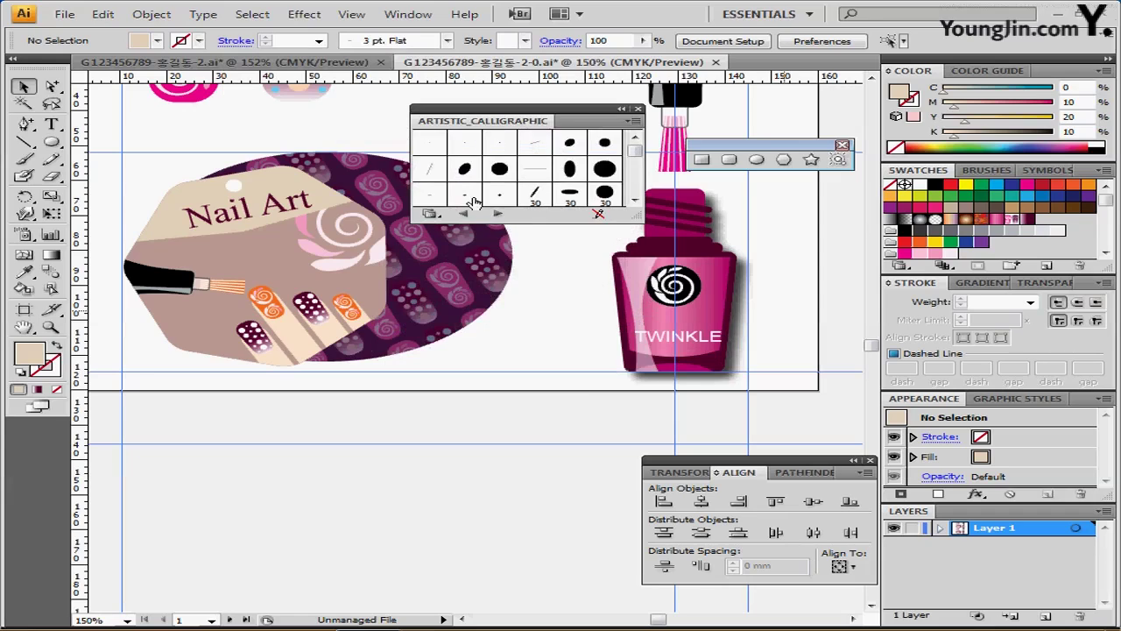
left_click(423, 198)
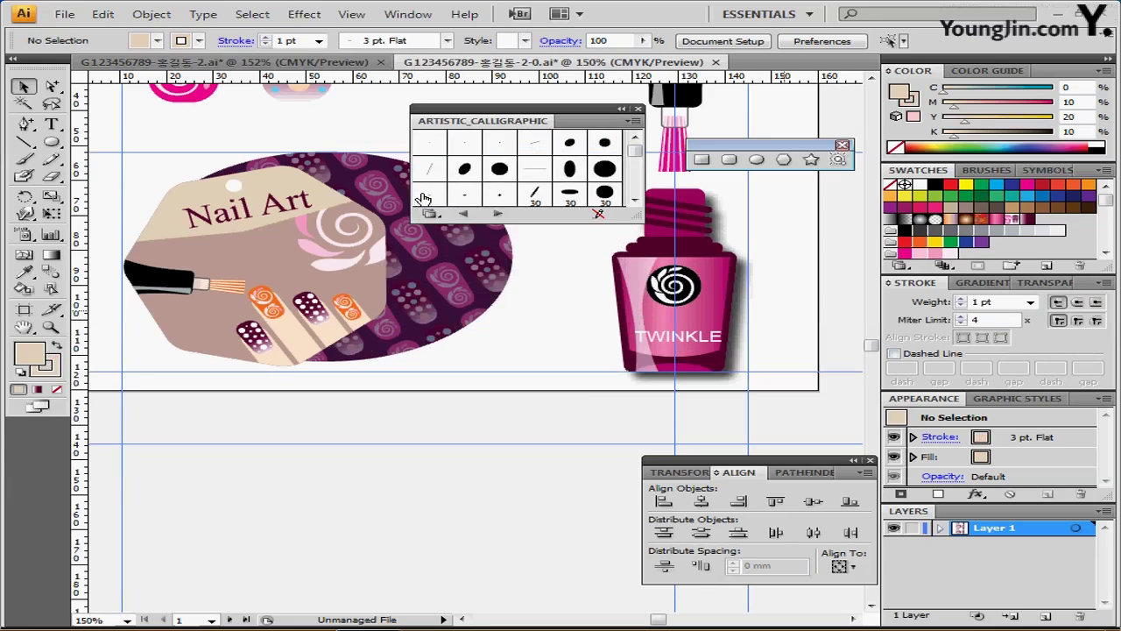
Set up the Paintbrush tool with no fill and a stroke of C 40, M 60, Y 30 and K 0
left_click(26, 160)
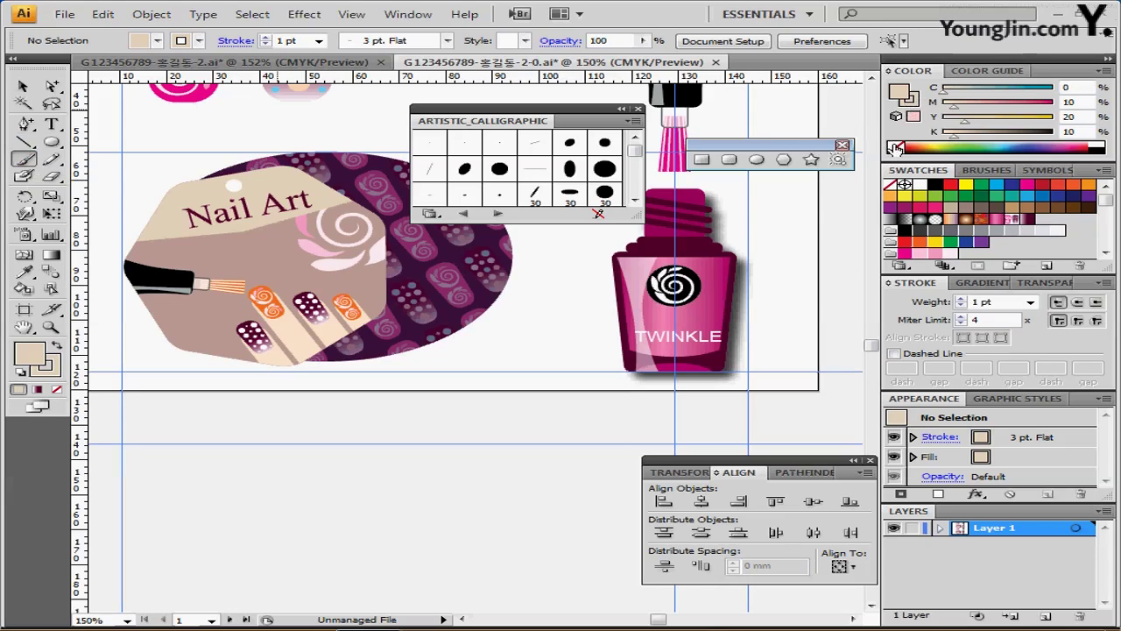
left_click(896, 149)
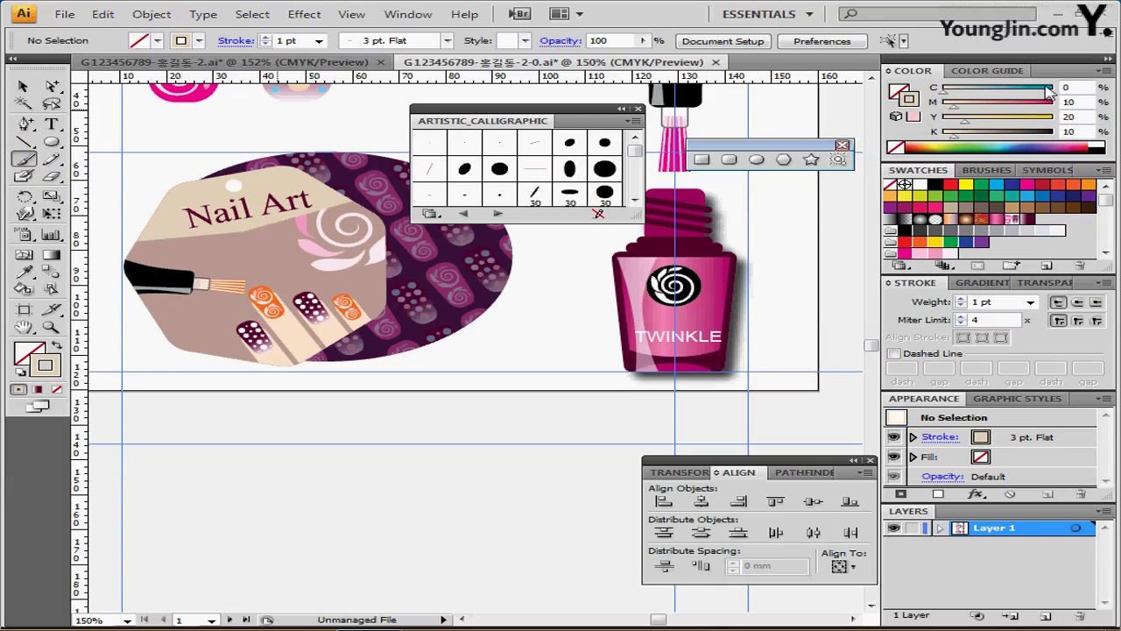
left_click(1066, 88)
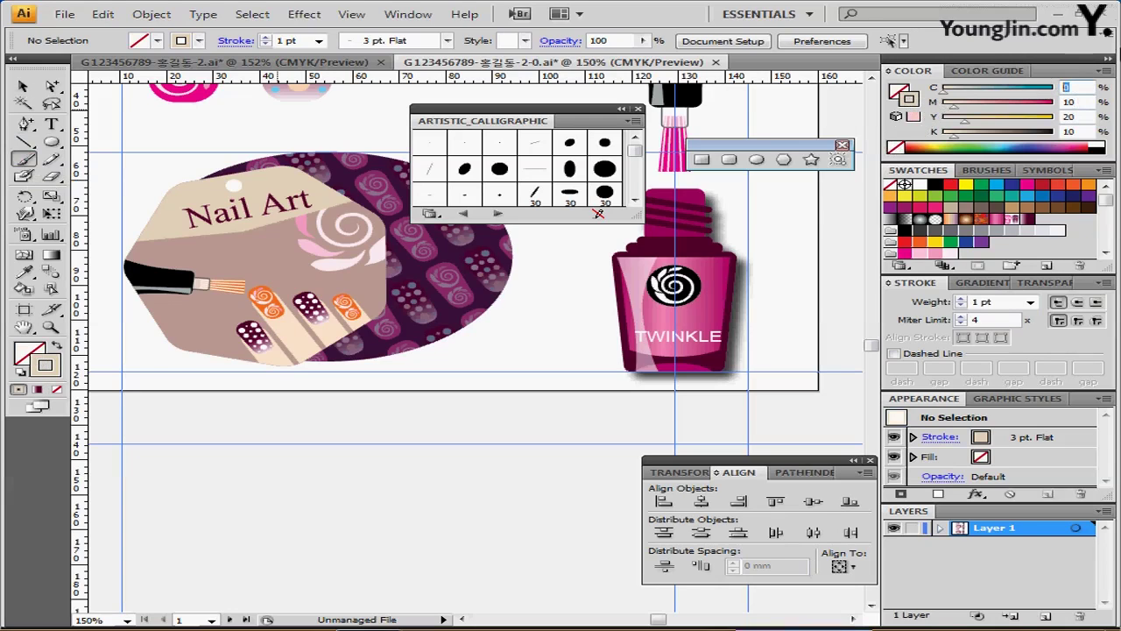
type("60")
key("Tab")
type("3")
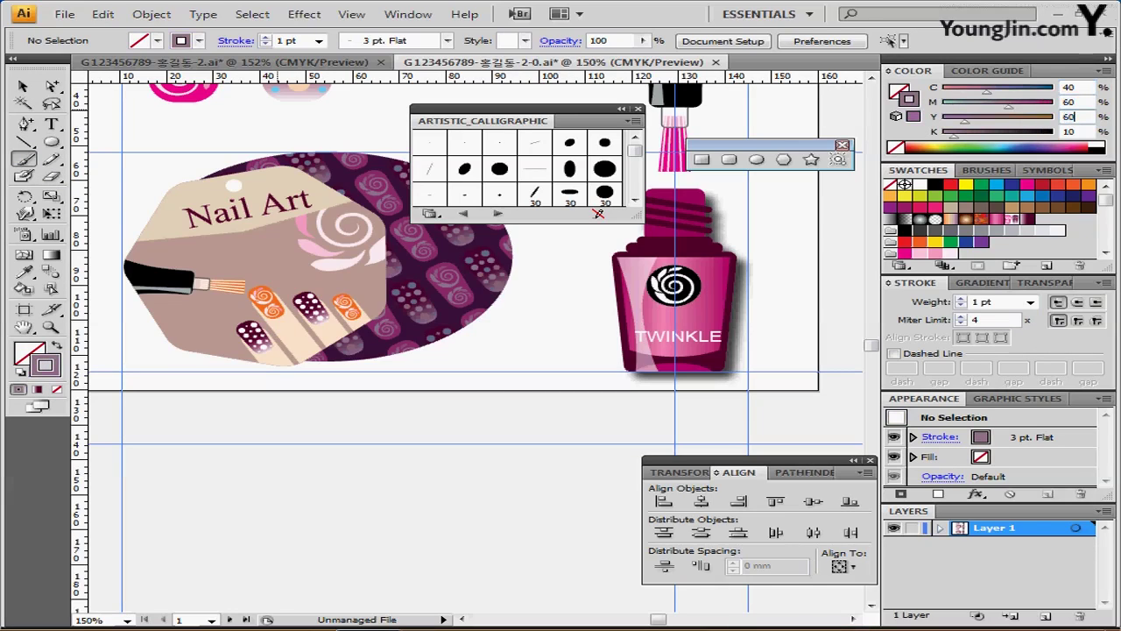
type("0")
key("Tab")
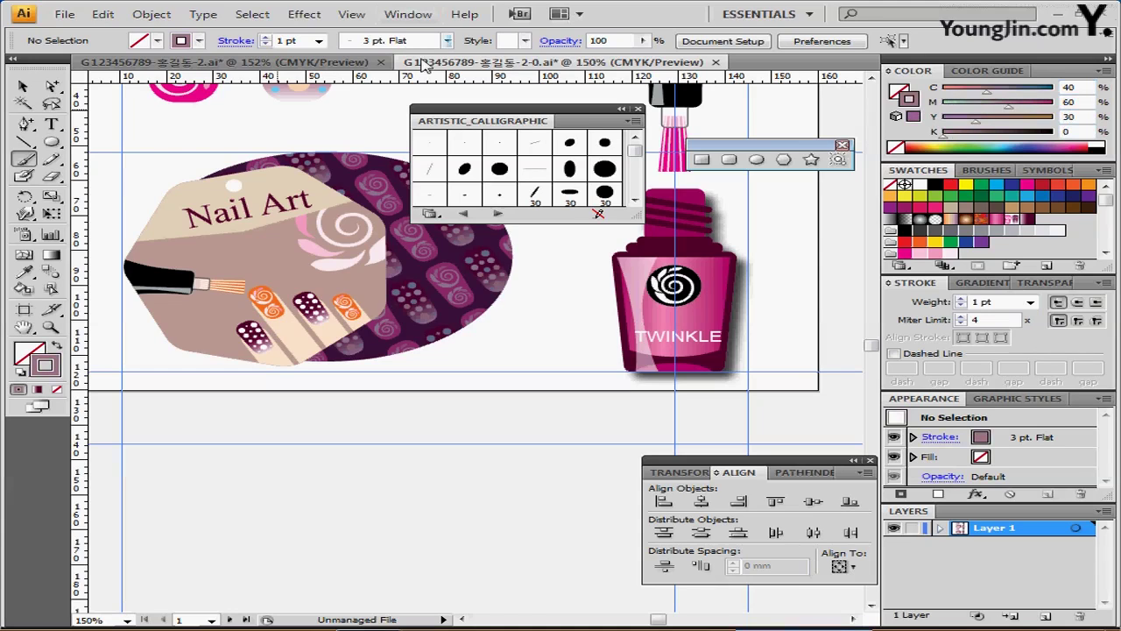
Paint a curved string from the badge's white hole toward the upper left and send it to the back
left_click_drag(337, 138, 329, 190)
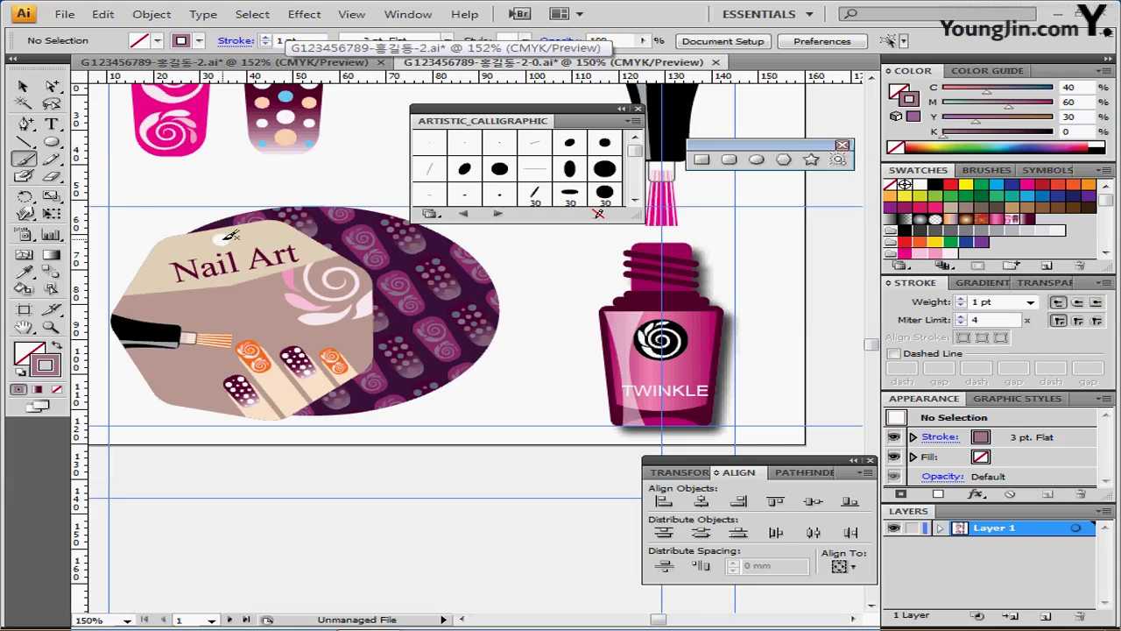
mouse_move(221, 234)
left_mouse_down()
mouse_move(189, 182)
mouse_move(161, 162)
left_mouse_up()
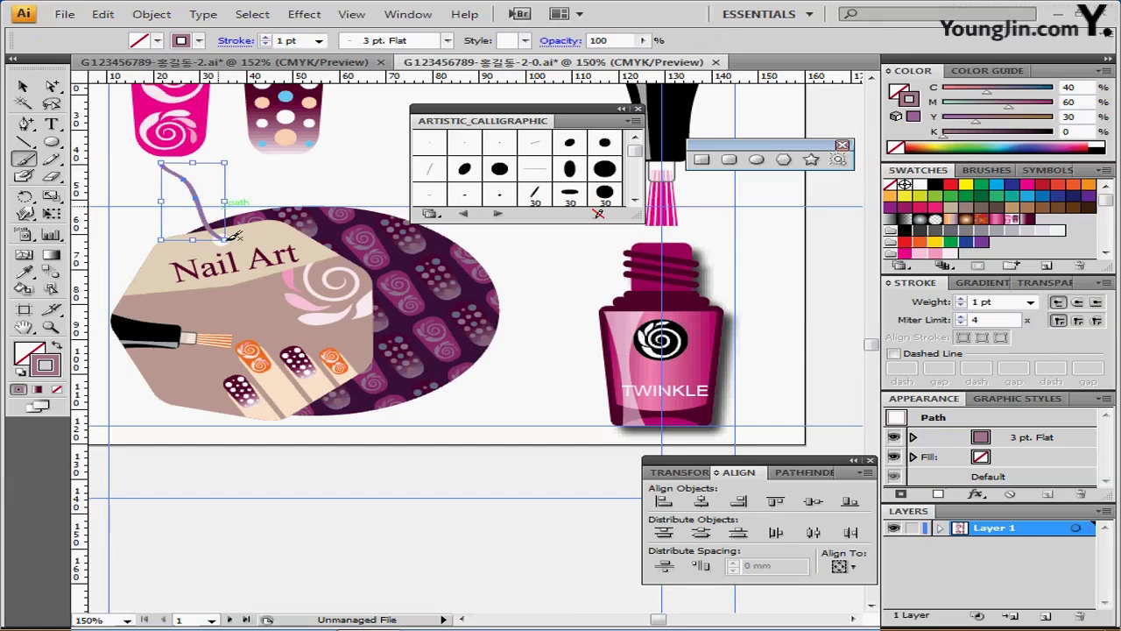
key("ctrl+z")
mouse_move(223, 235)
left_mouse_down()
mouse_move(195, 180)
mouse_move(168, 175)
left_mouse_up()
right_click(187, 191)
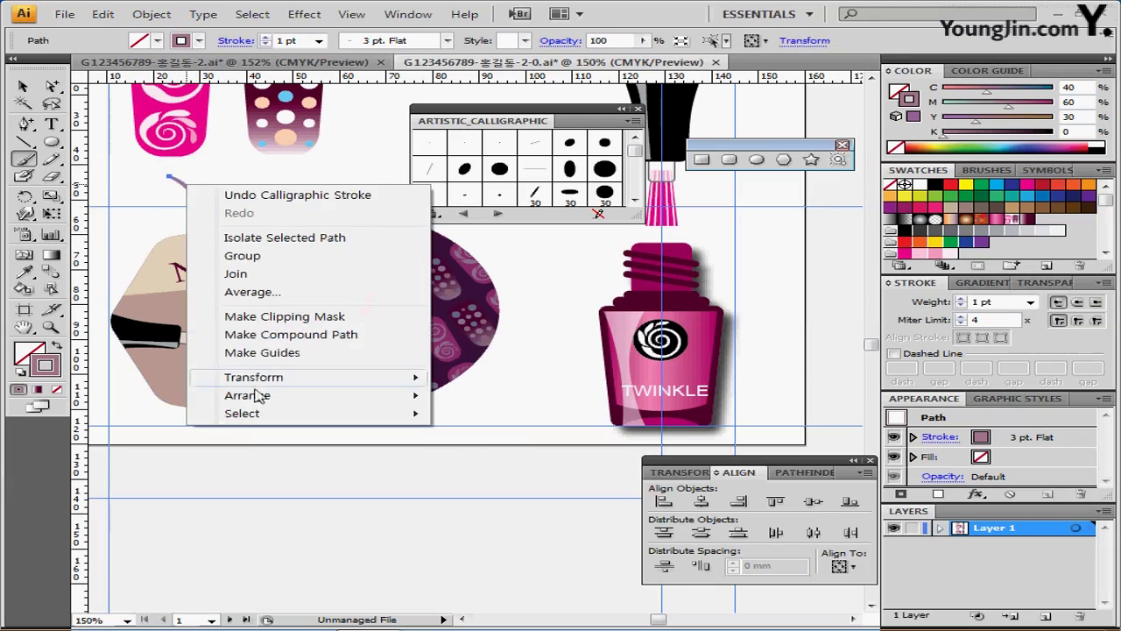
mouse_move(263, 397)
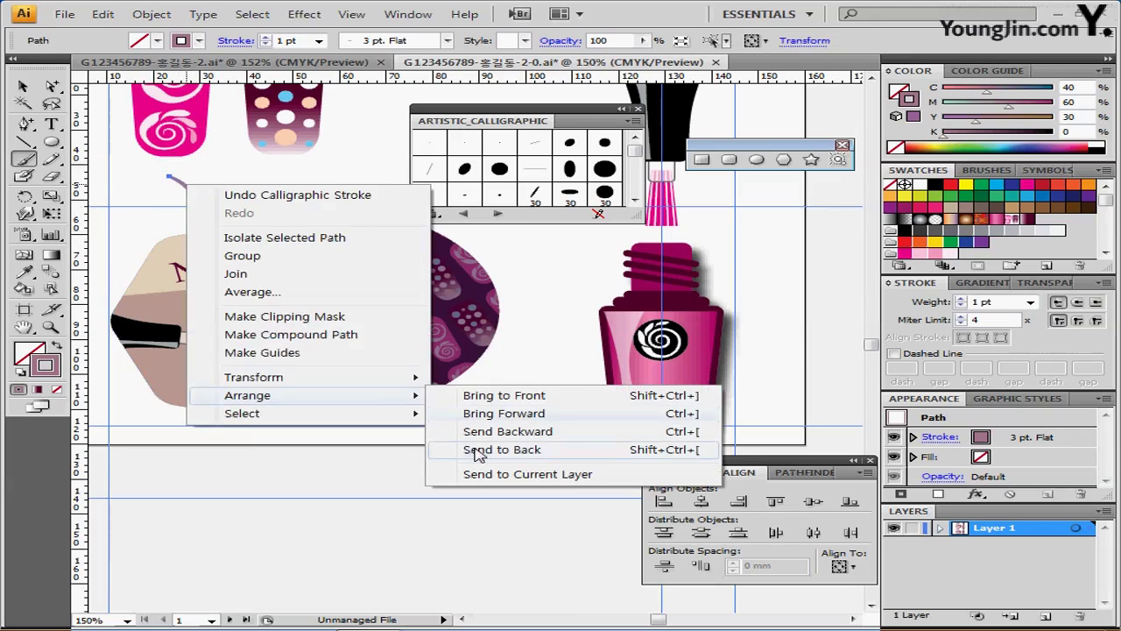
left_click(502, 449)
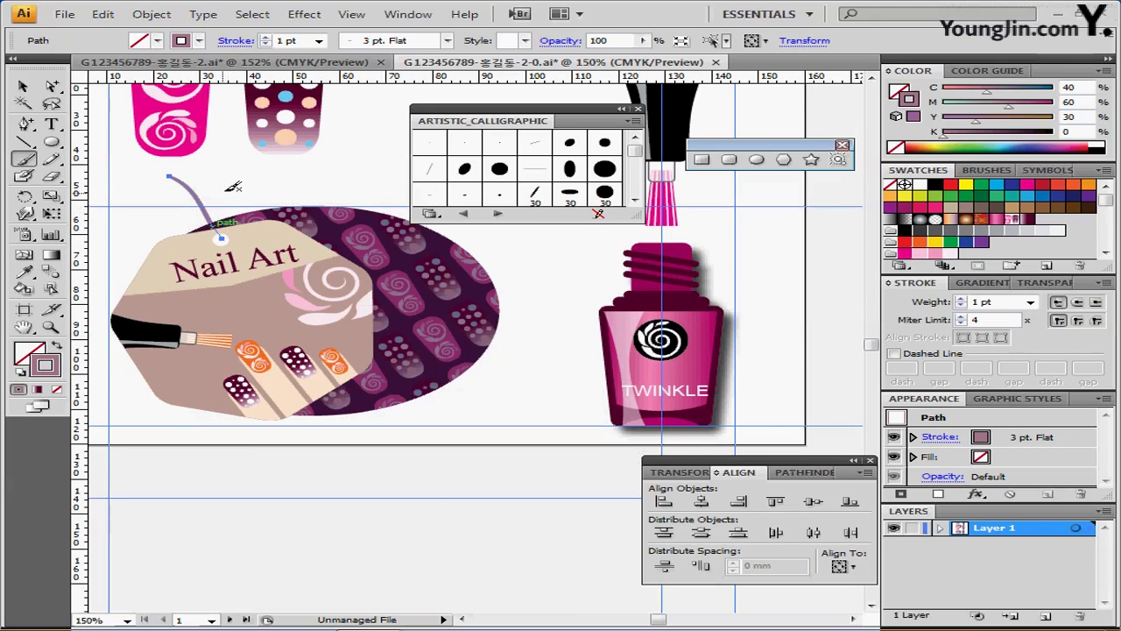
Paint a second curved string from the badge's hole that crosses the first one and ends further left
key("ctrl")
key("ctrl+shift+a")
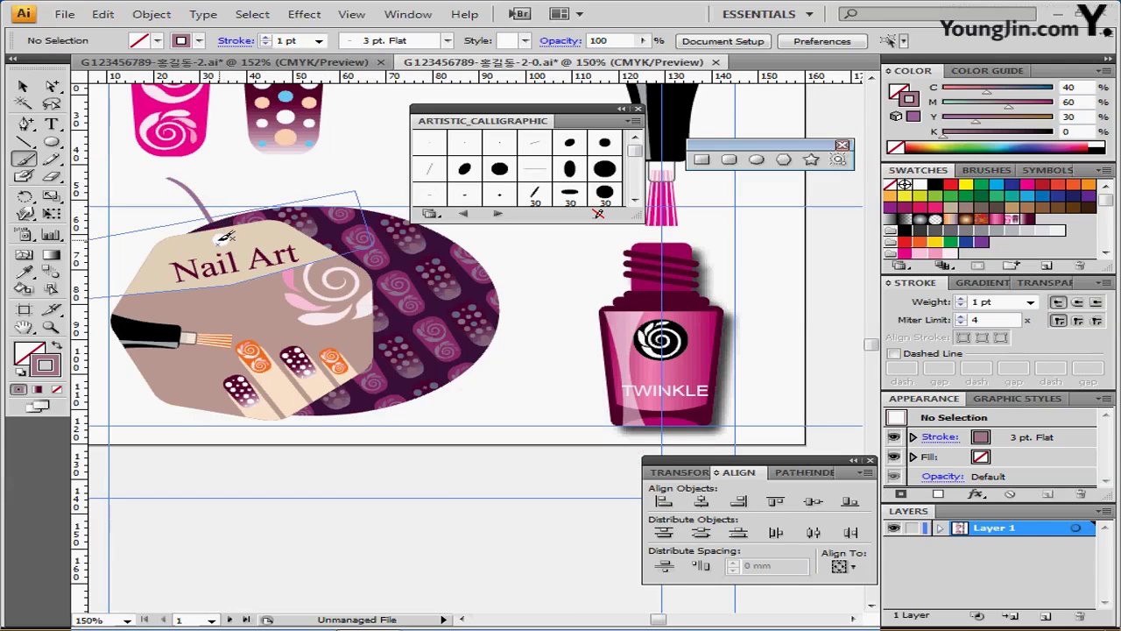
mouse_move(224, 235)
left_mouse_down()
mouse_move(227, 199)
mouse_move(136, 180)
left_mouse_up()
Reshape the two strings by moving their free ends outward and adjusting the second string's bend with the Direct Selection tool
left_click(53, 86)
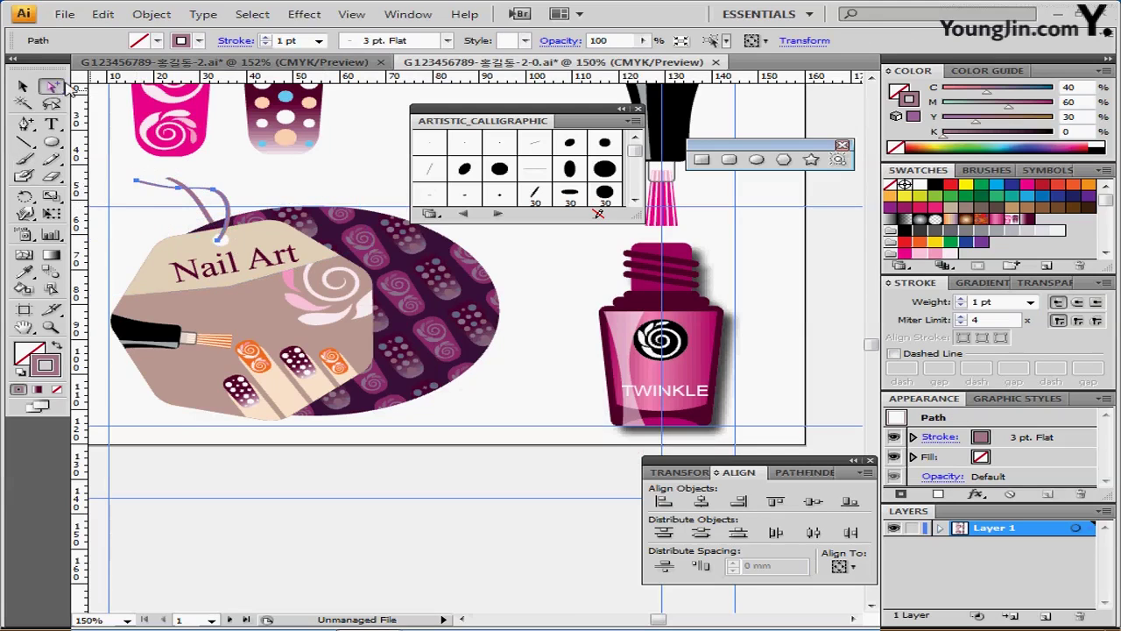
key("ctrl+shift+a")
left_click_drag(190, 182, 172, 174)
left_click(190, 216)
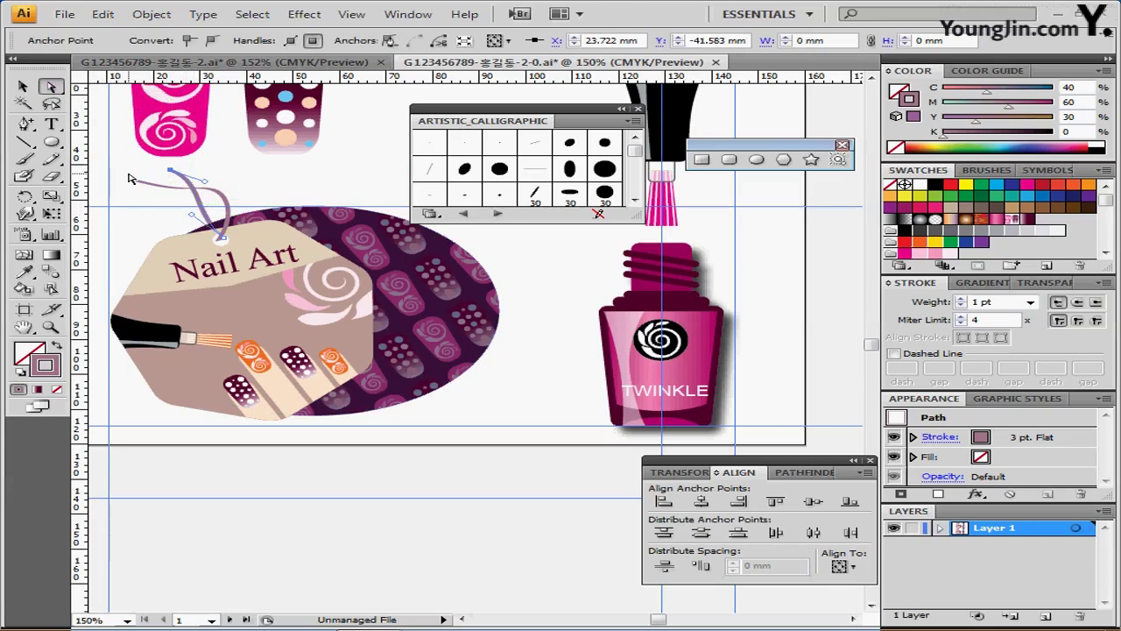
left_click_drag(137, 183, 125, 169)
left_click_drag(220, 195, 239, 205)
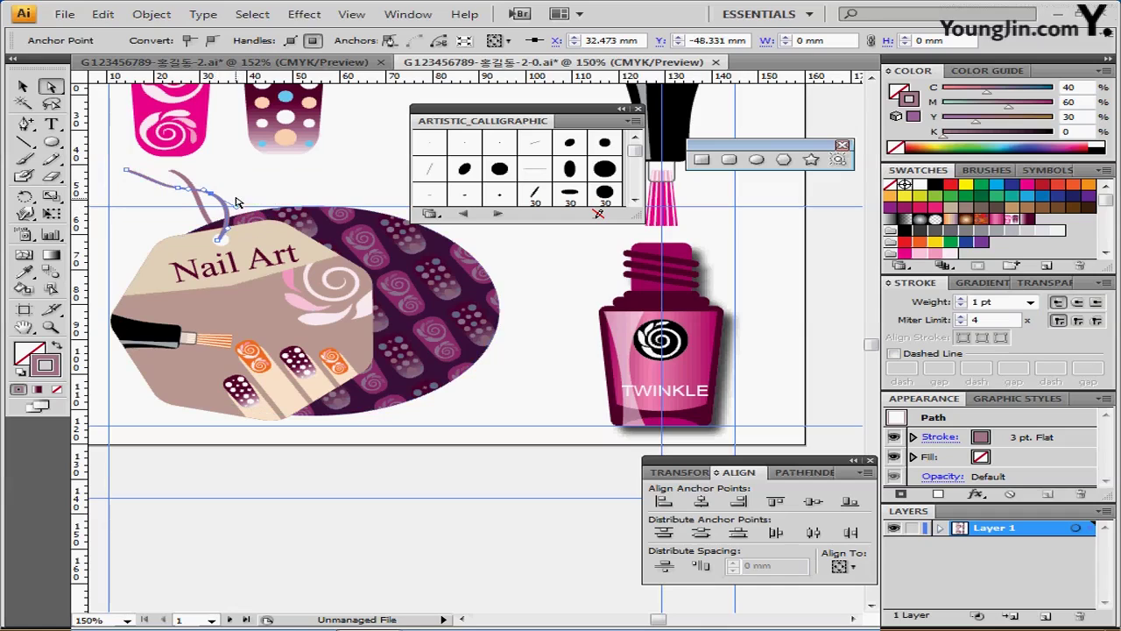
left_click(233, 193)
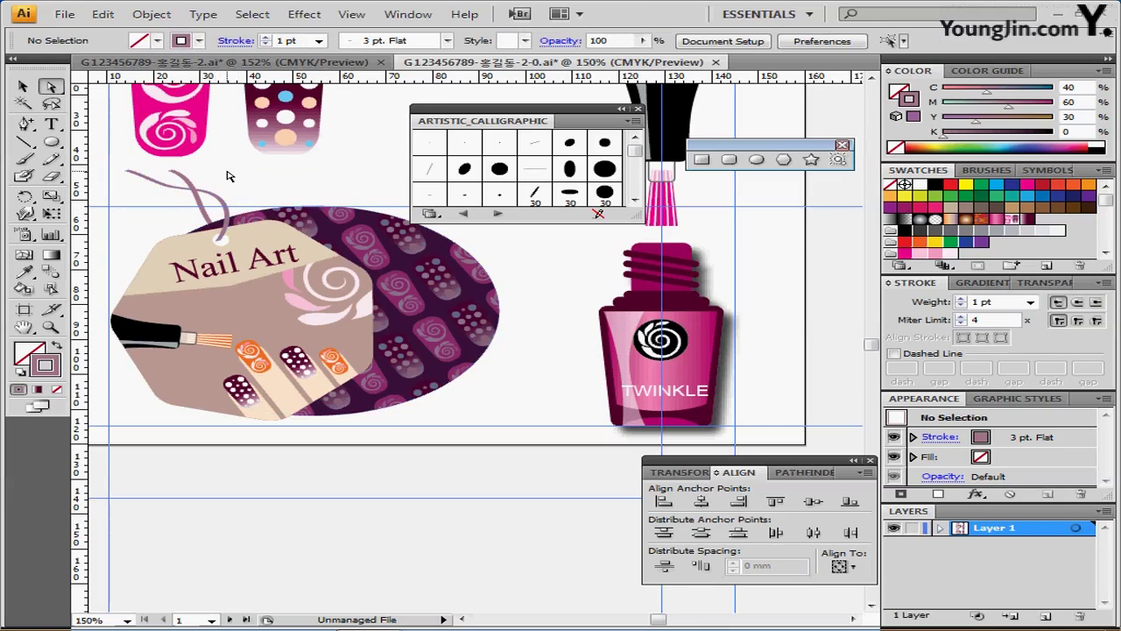
Group the Nail Art badge, its two strings and the patterned ellipse, and close the Artistic Calligraphic brush library
key("v")
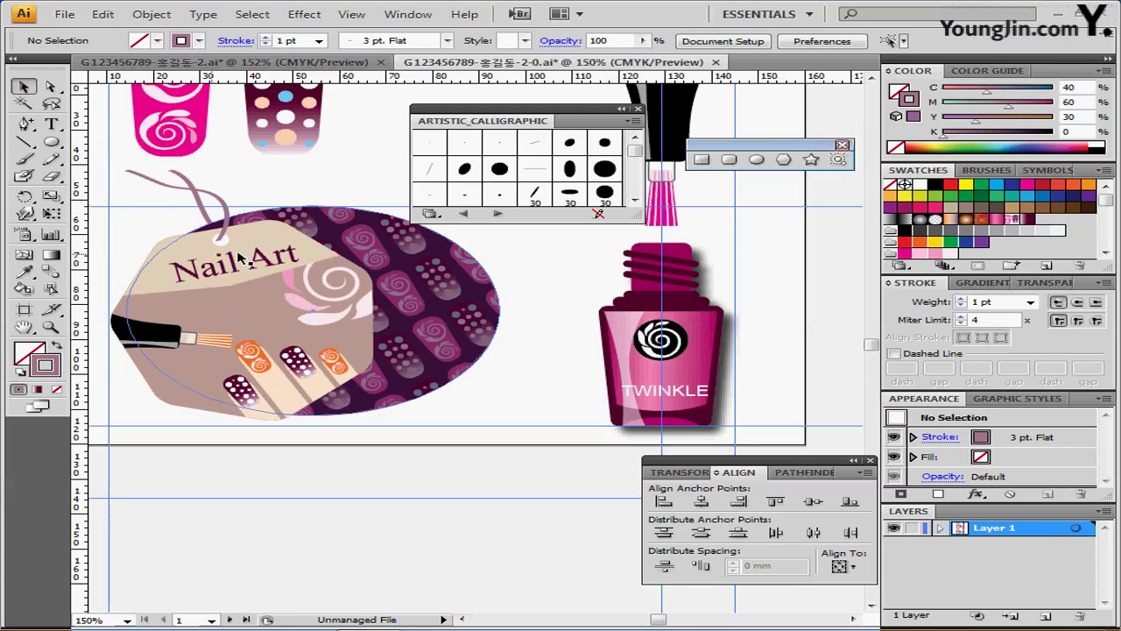
left_click_drag(367, 399, 411, 427)
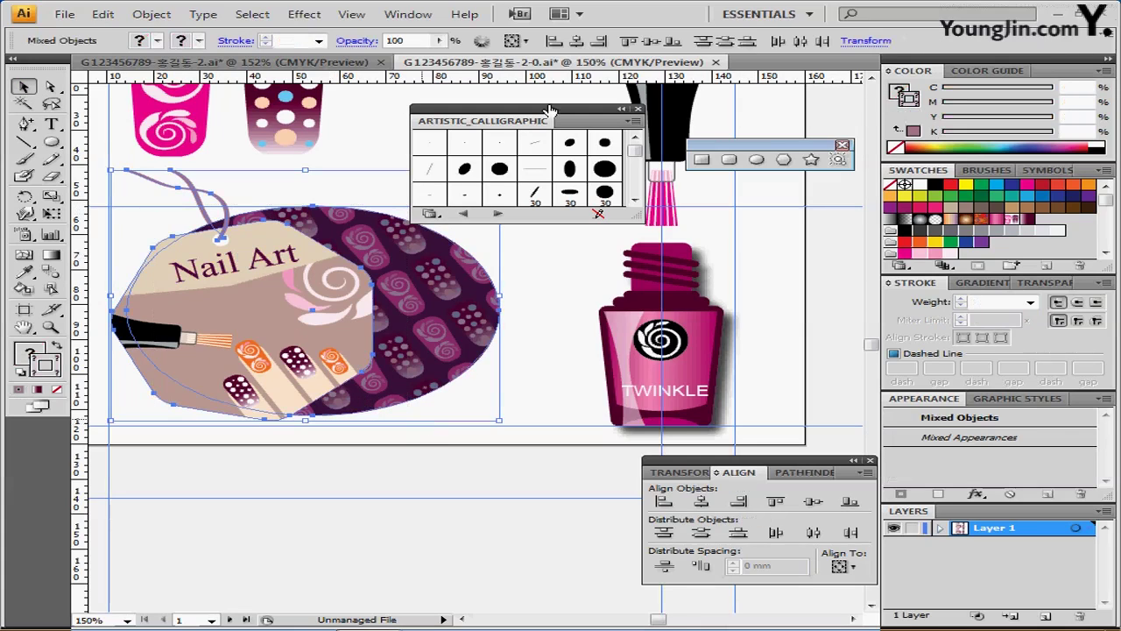
left_click(637, 110)
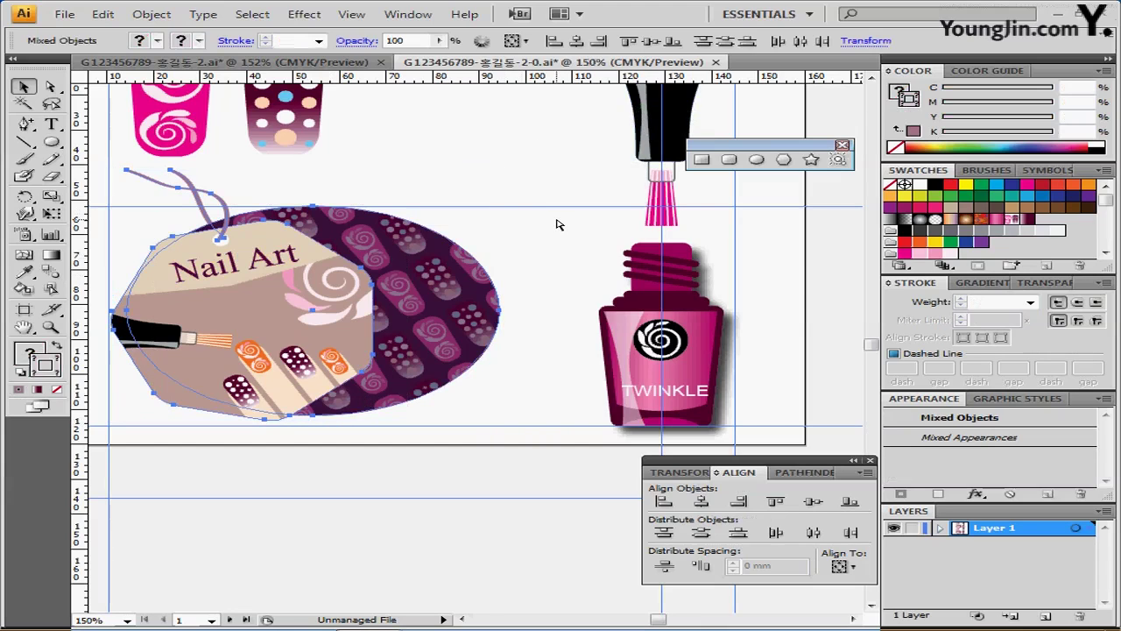
key("ctrl+g")
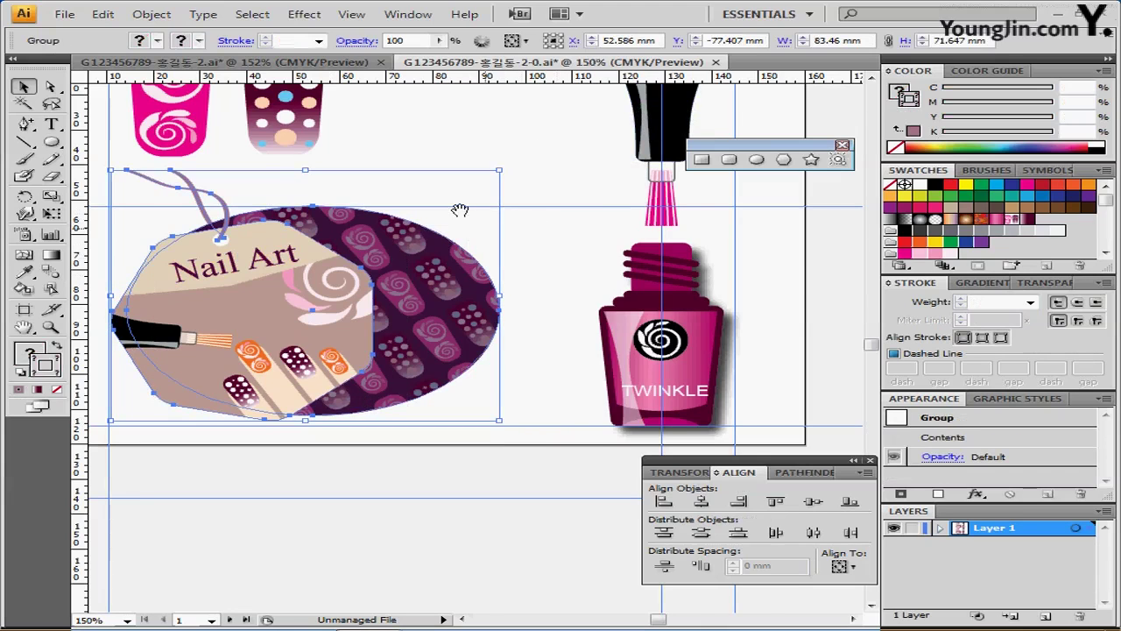
Hide the guides and move the floating Align panel and shape tools clear of the bottle and its cap
left_click_drag(469, 248, 486, 290)
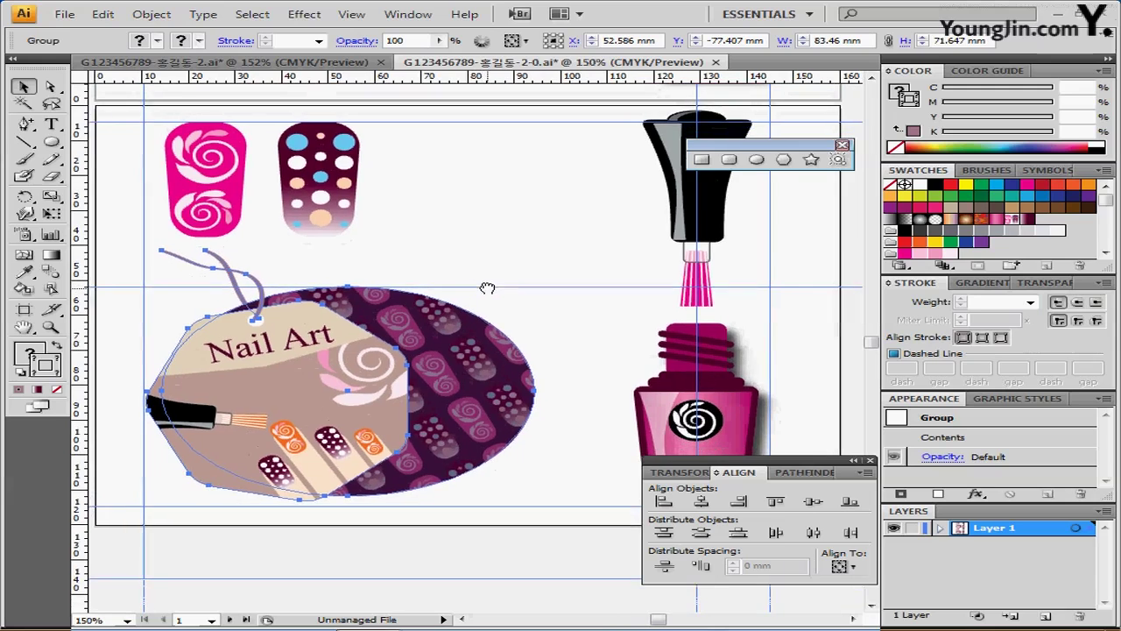
left_click_drag(726, 468, 739, 524)
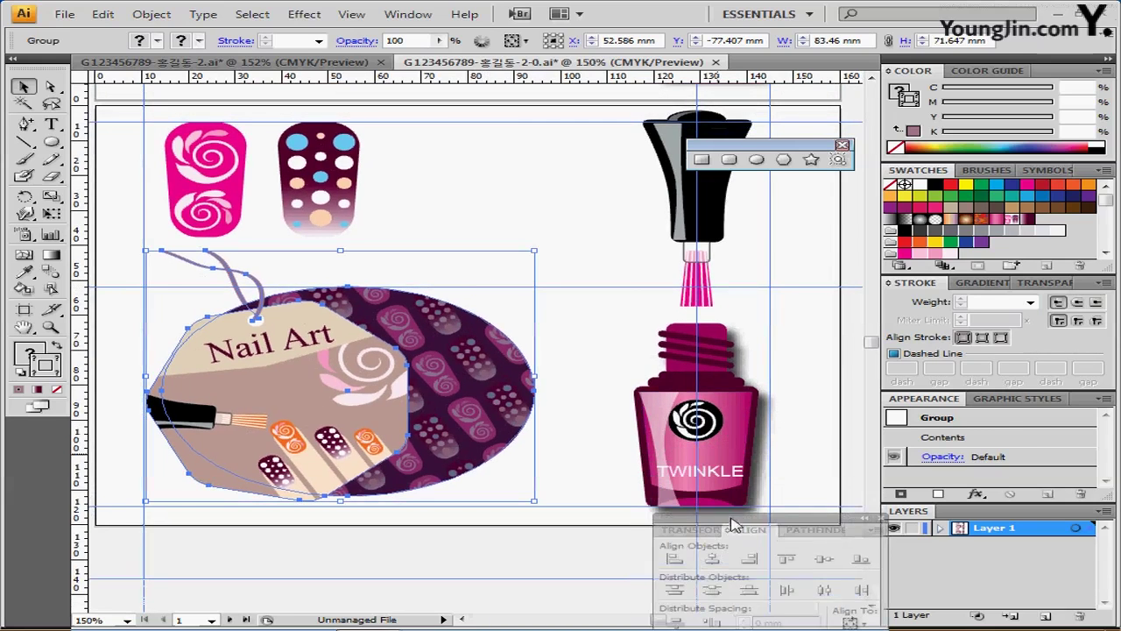
left_click(513, 192)
left_click(351, 14)
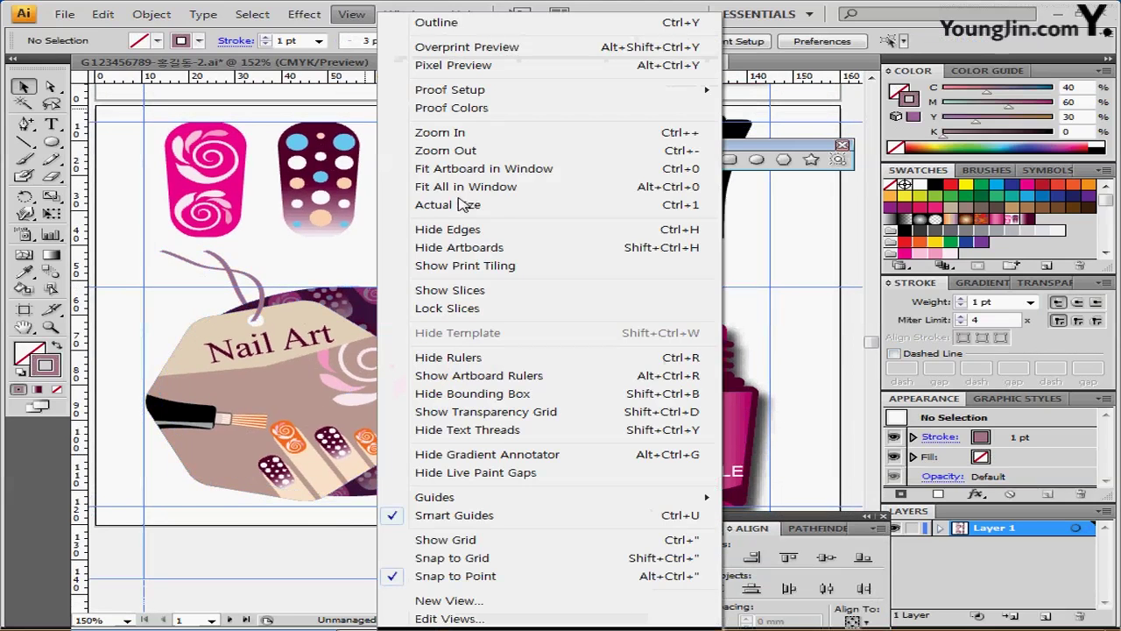
mouse_move(515, 501)
left_click(771, 497)
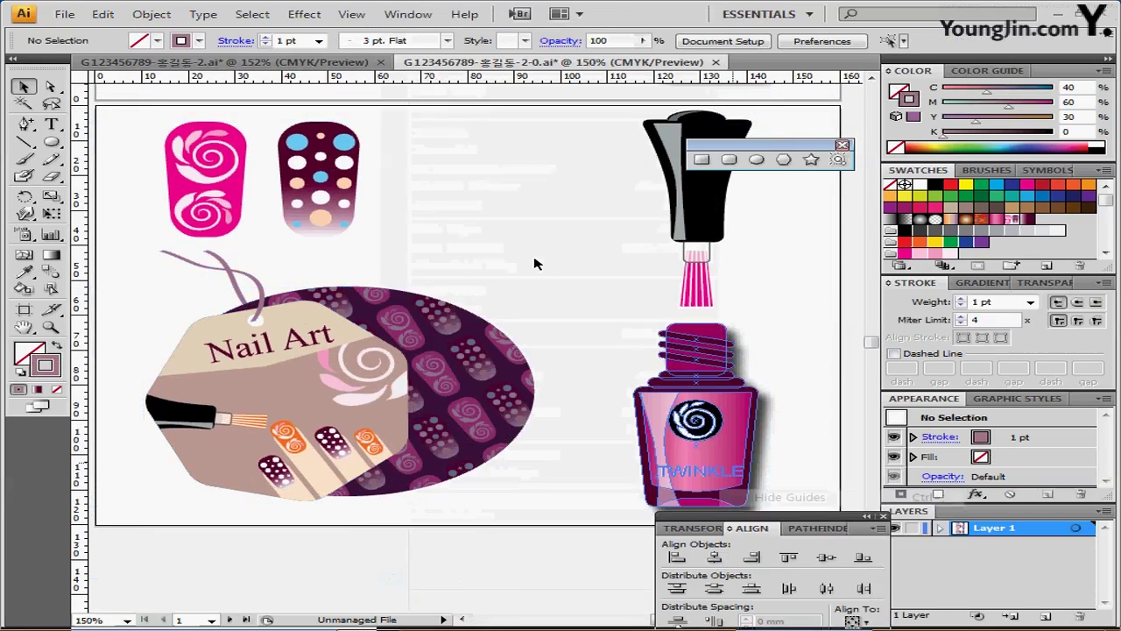
left_click_drag(538, 235, 539, 218)
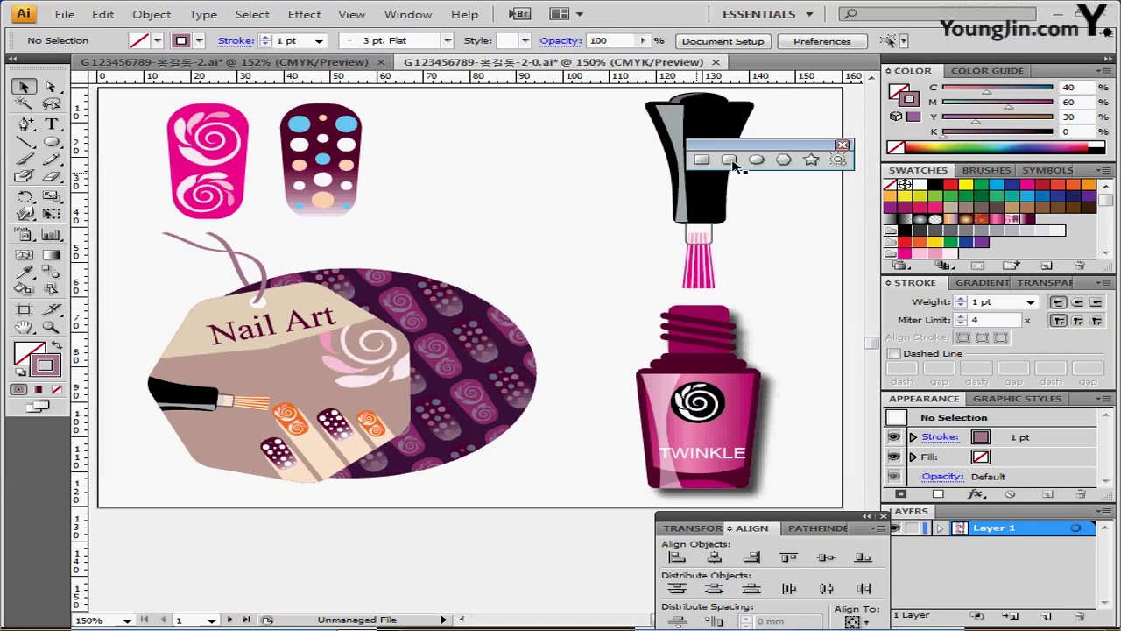
left_click_drag(770, 147, 801, 186)
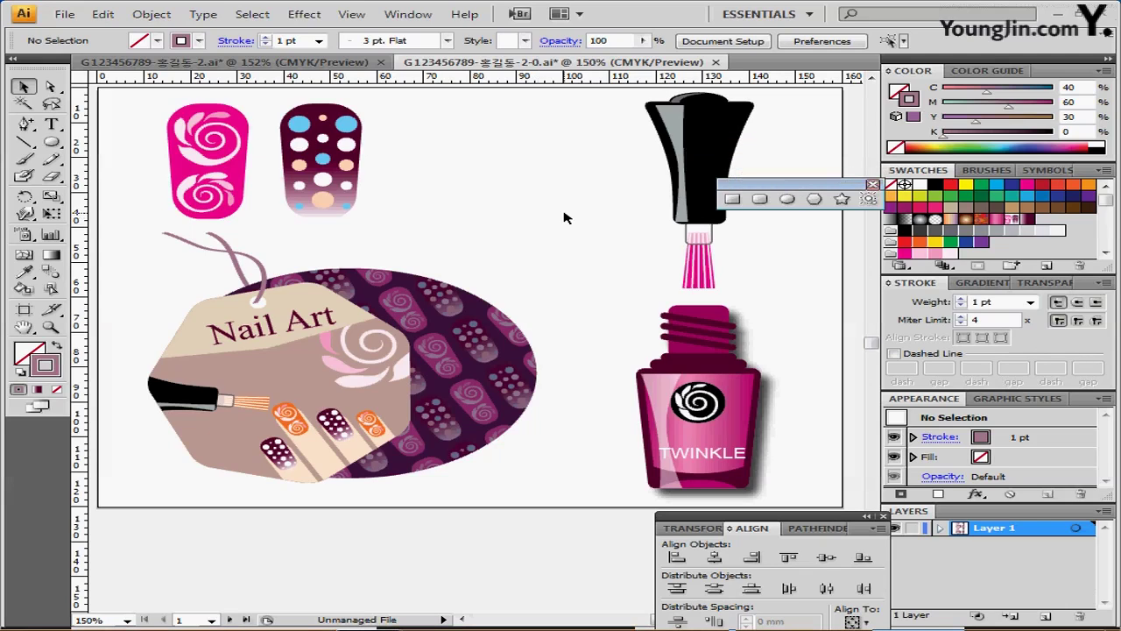